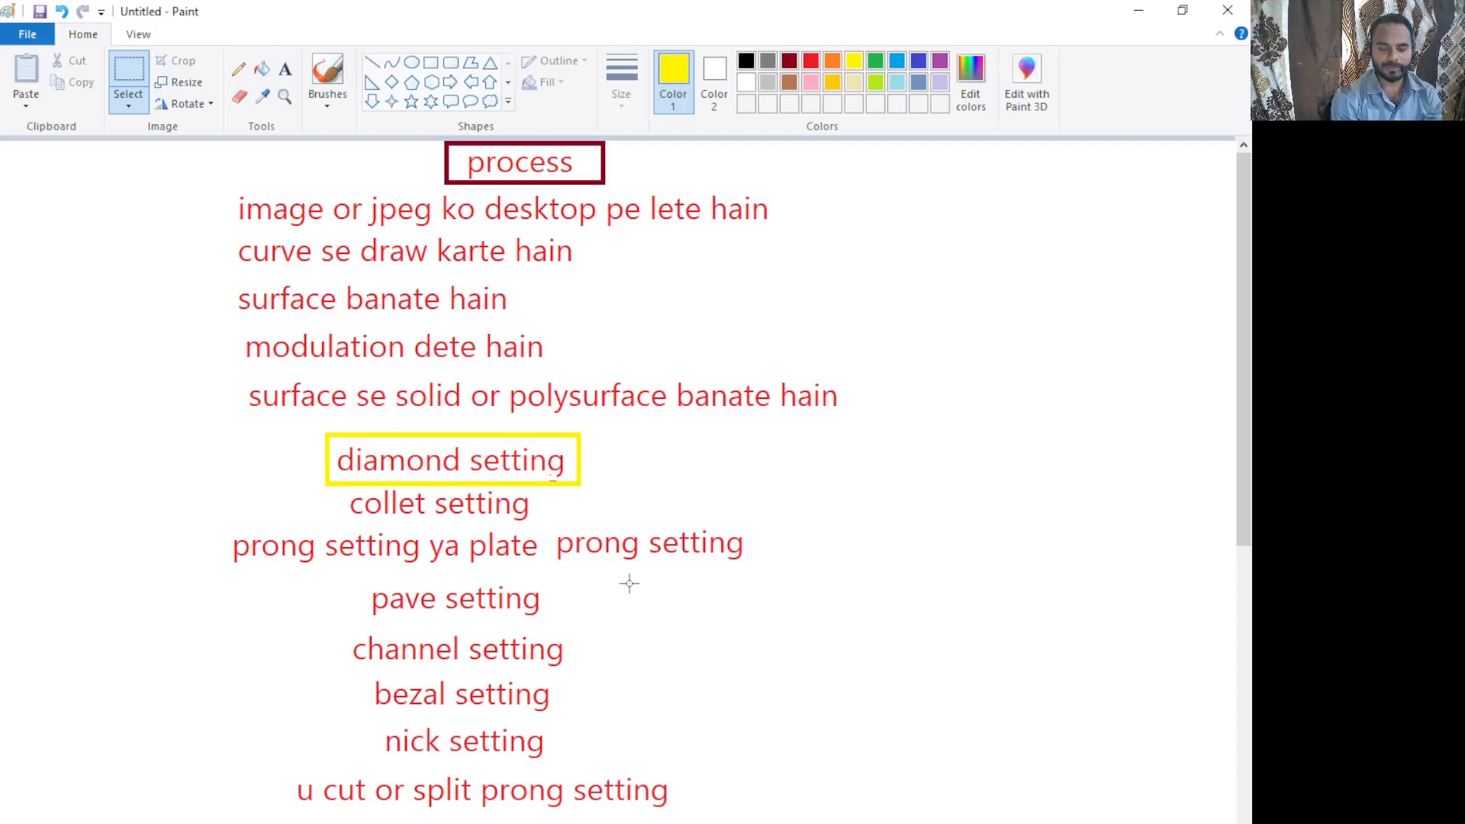
# Step: Read through the notes on the modeling process and the list of diamond setting types
pyautogui.scroll(-3, 630, 584)
pyautogui.scroll(3, 605, 578)
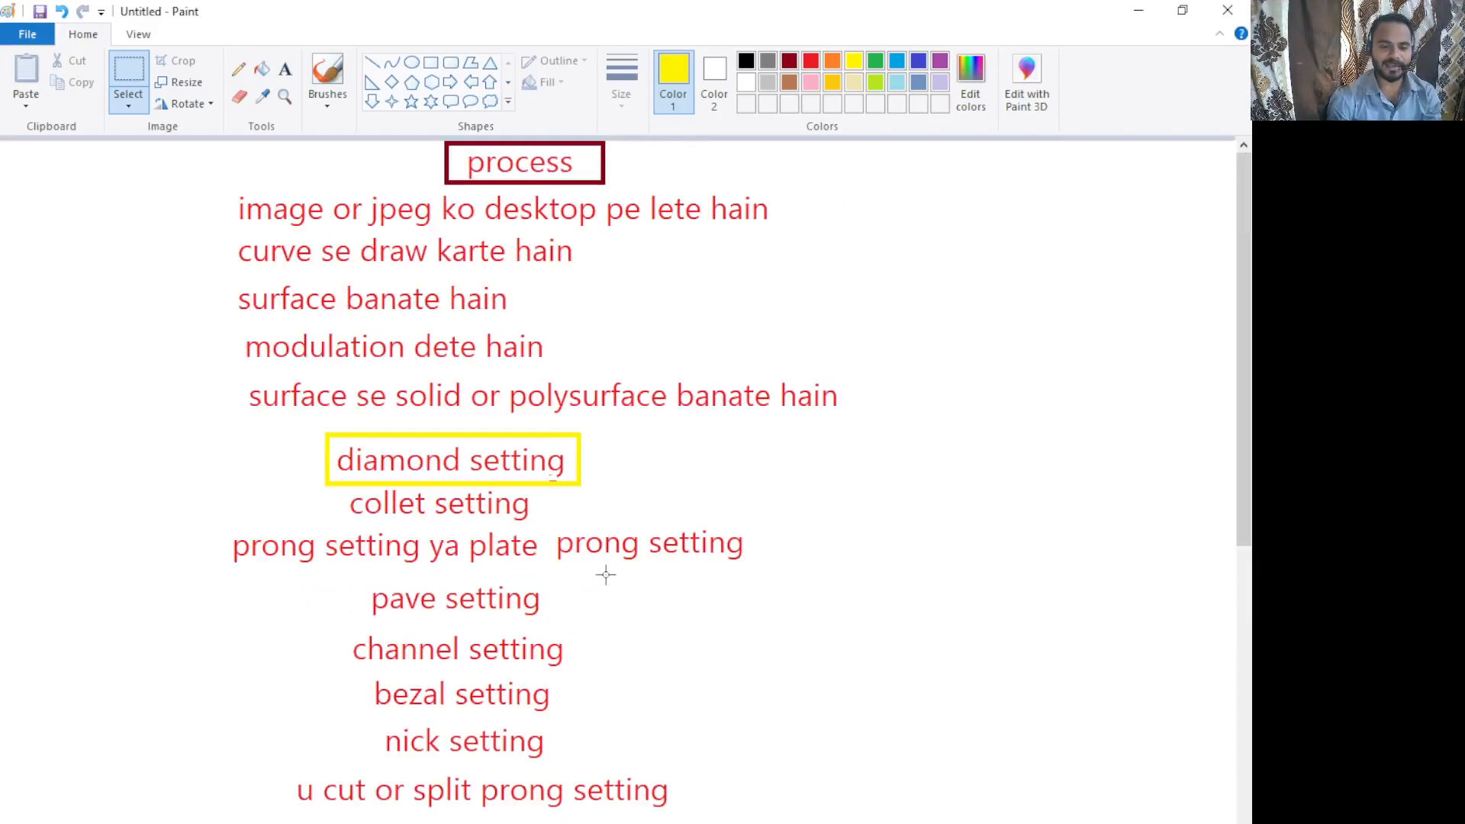
pyautogui.scroll(-3, 606, 575)
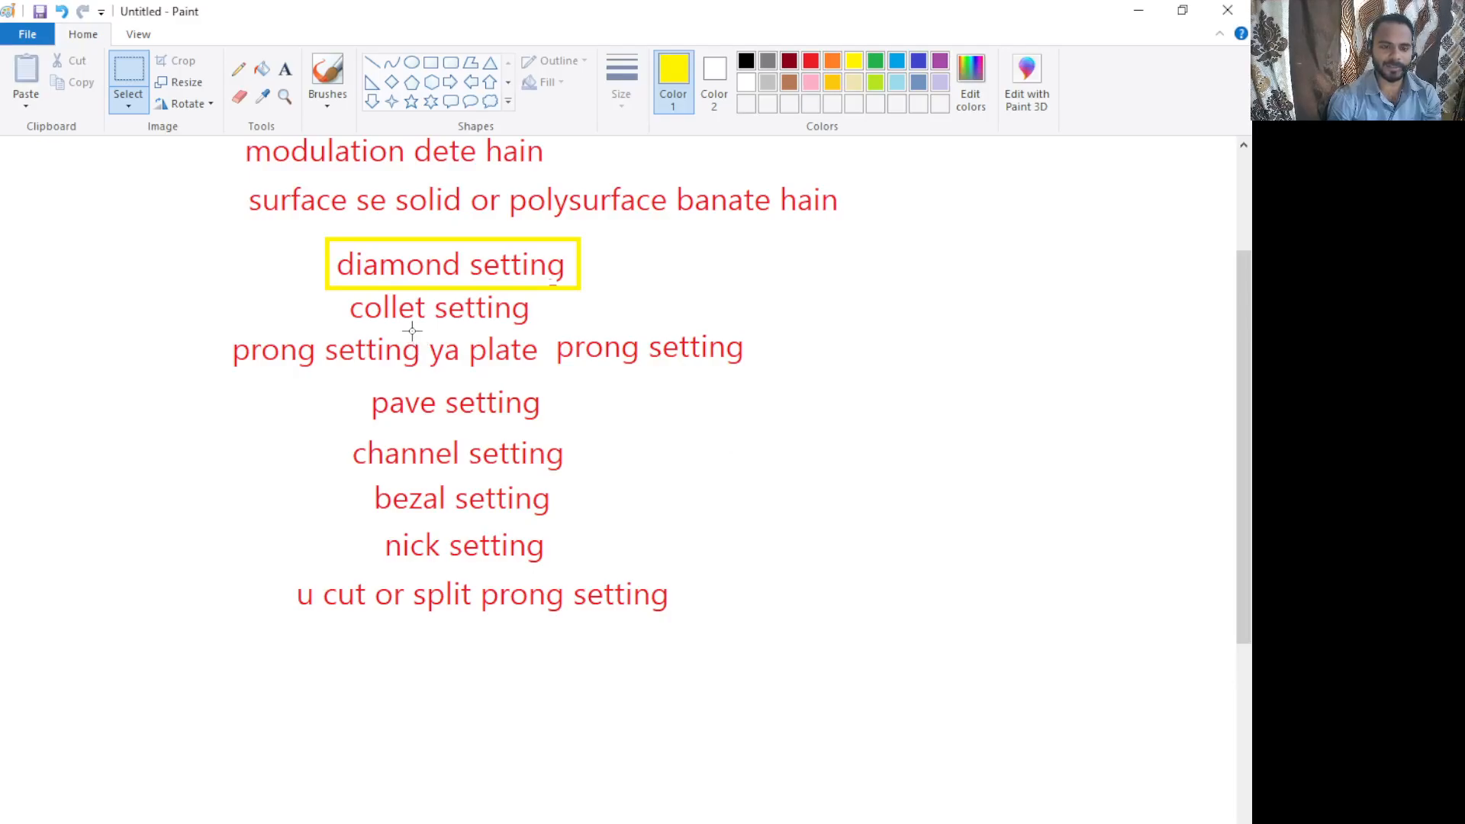
pyautogui.scroll(3, 416, 339)
pyautogui.scroll(-3, 464, 426)
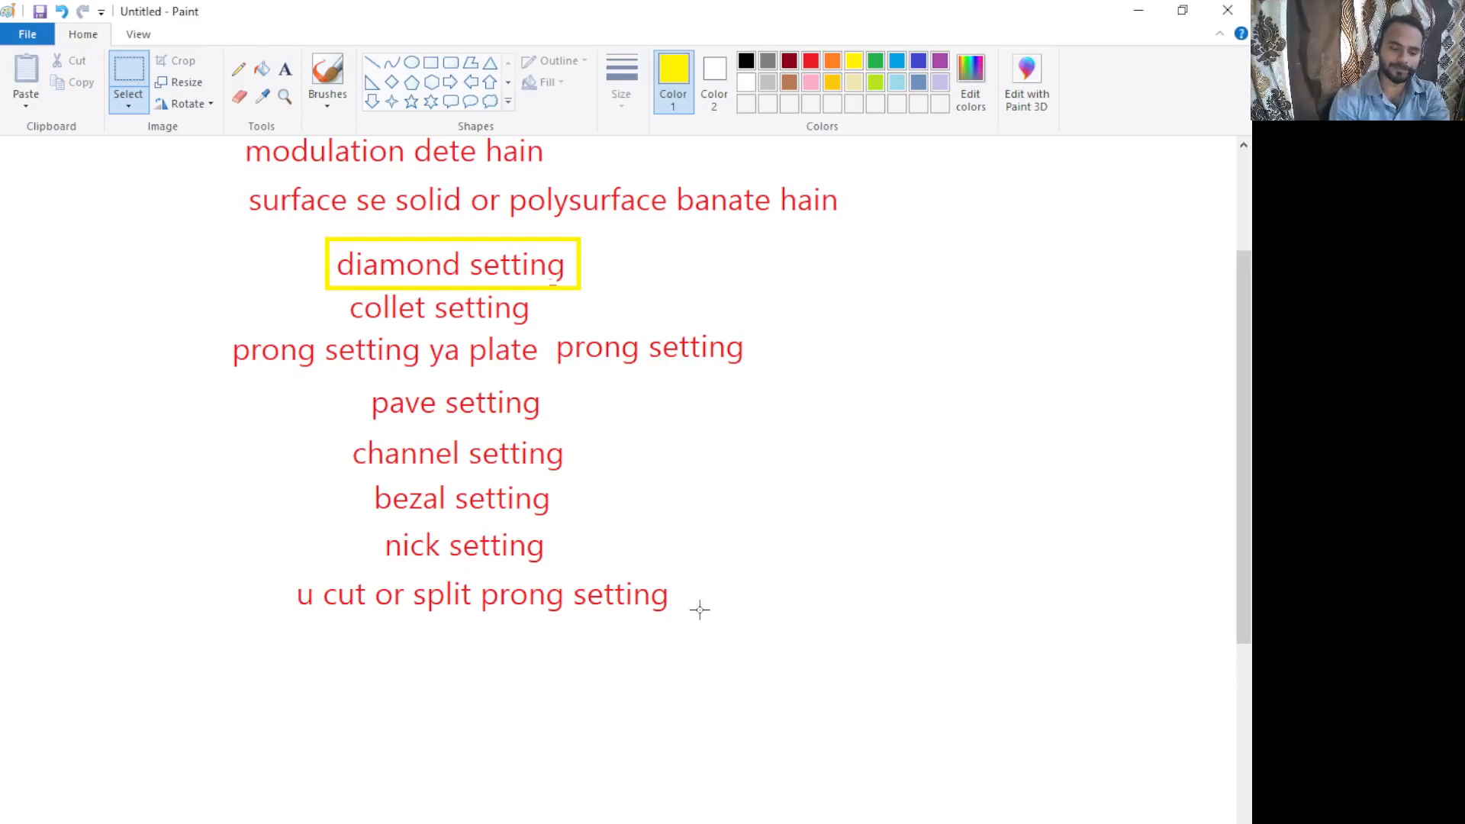
# Step: Switch to Matrix 9.0, close the Command History window, and make the Top viewport active
pyautogui.hotkey('alt', 'Tab')
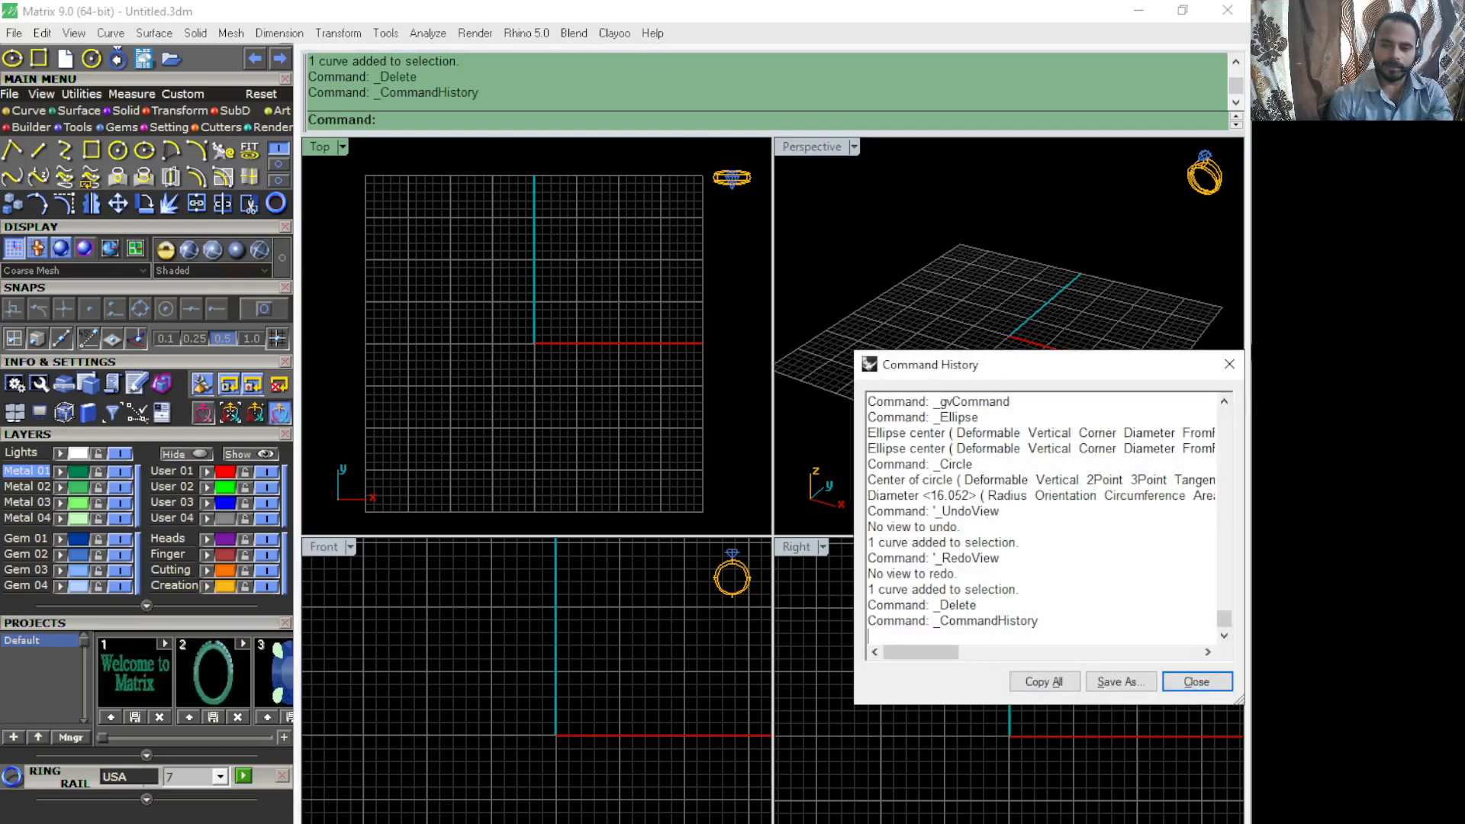
pyautogui.click(1227, 367)
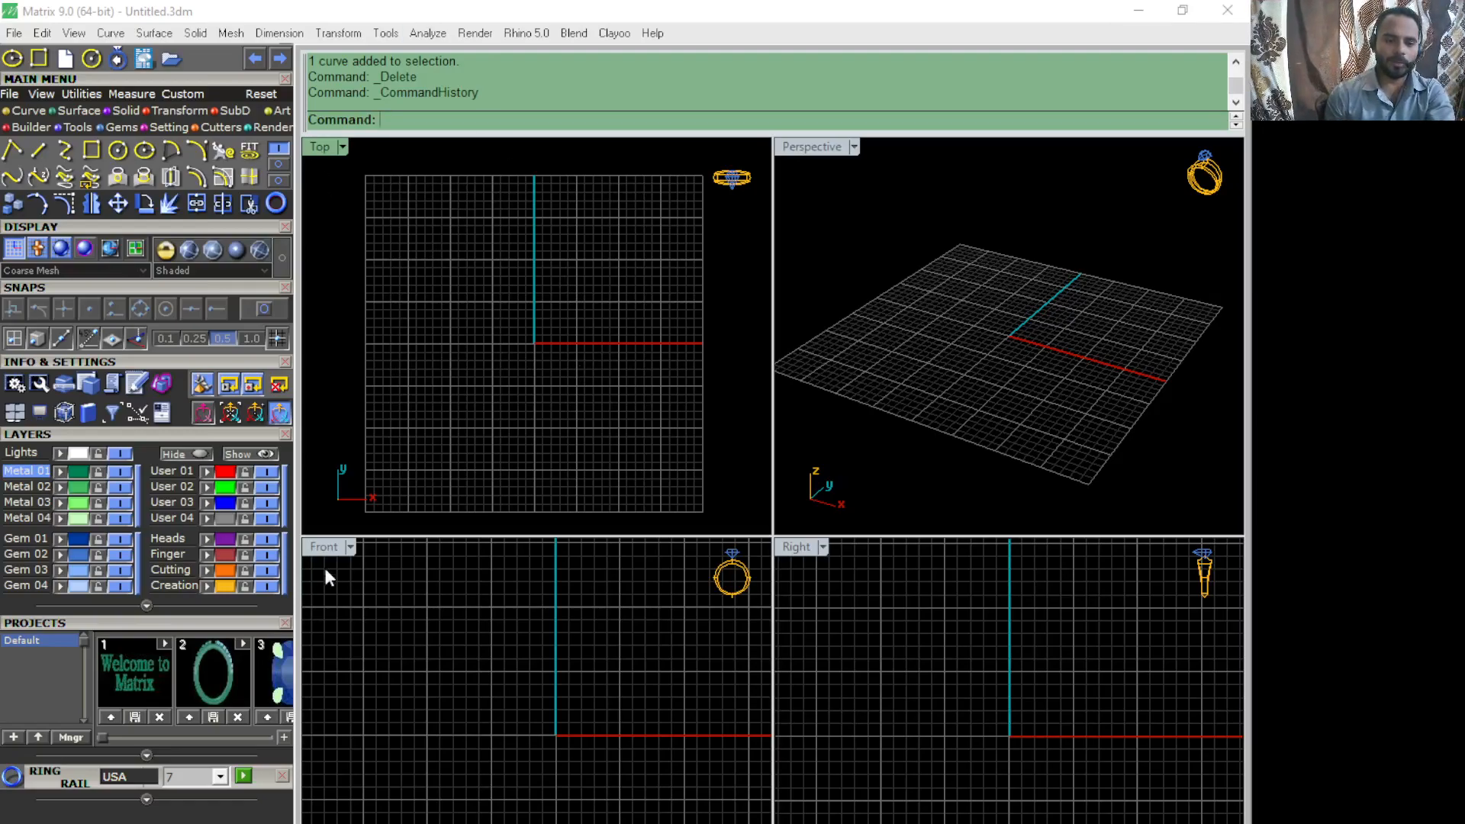
pyautogui.moveTo(913, 252); pyautogui.dragTo(1003, 324, button='right')
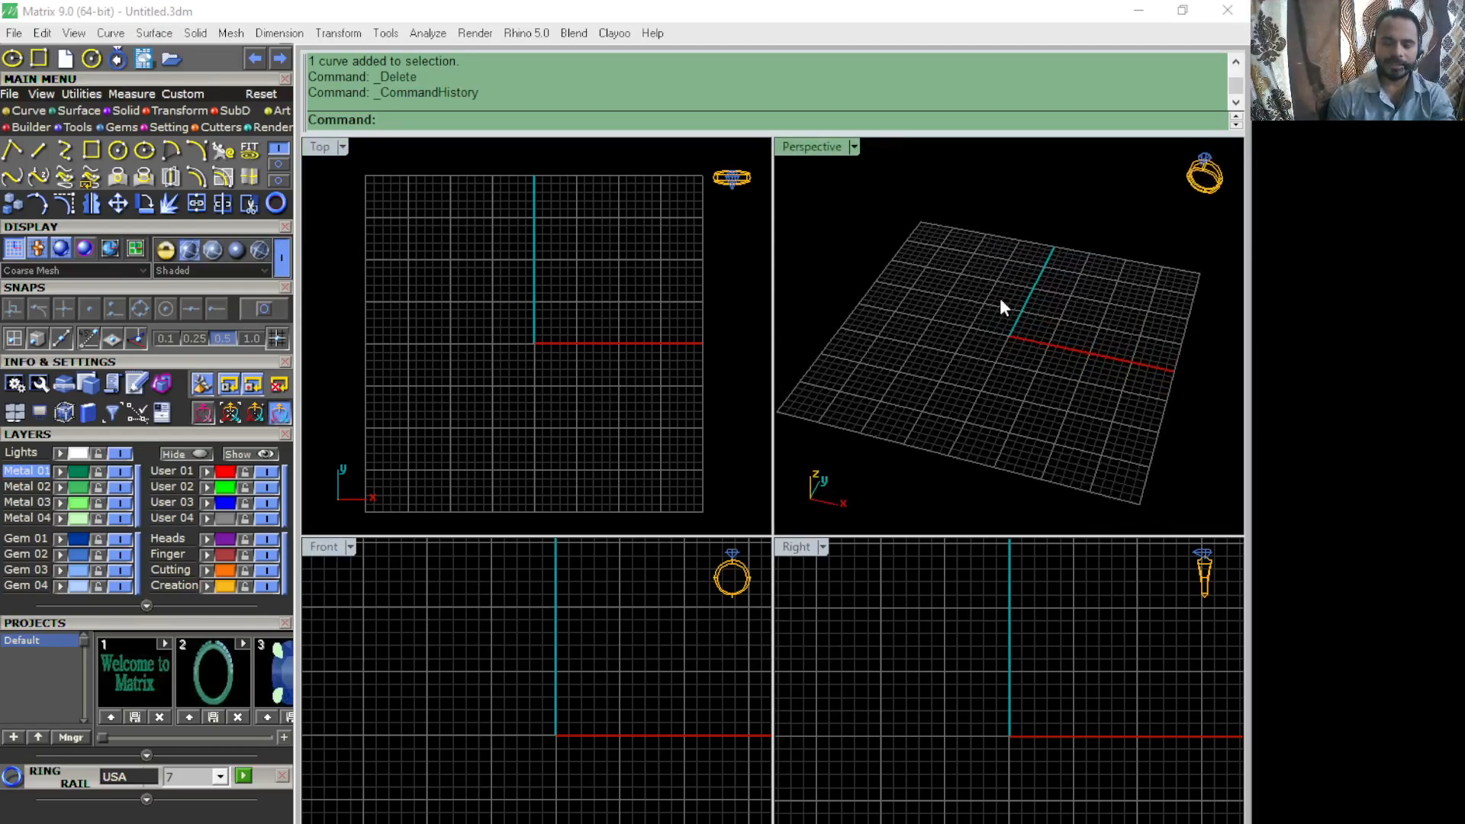
pyautogui.click(480, 328)
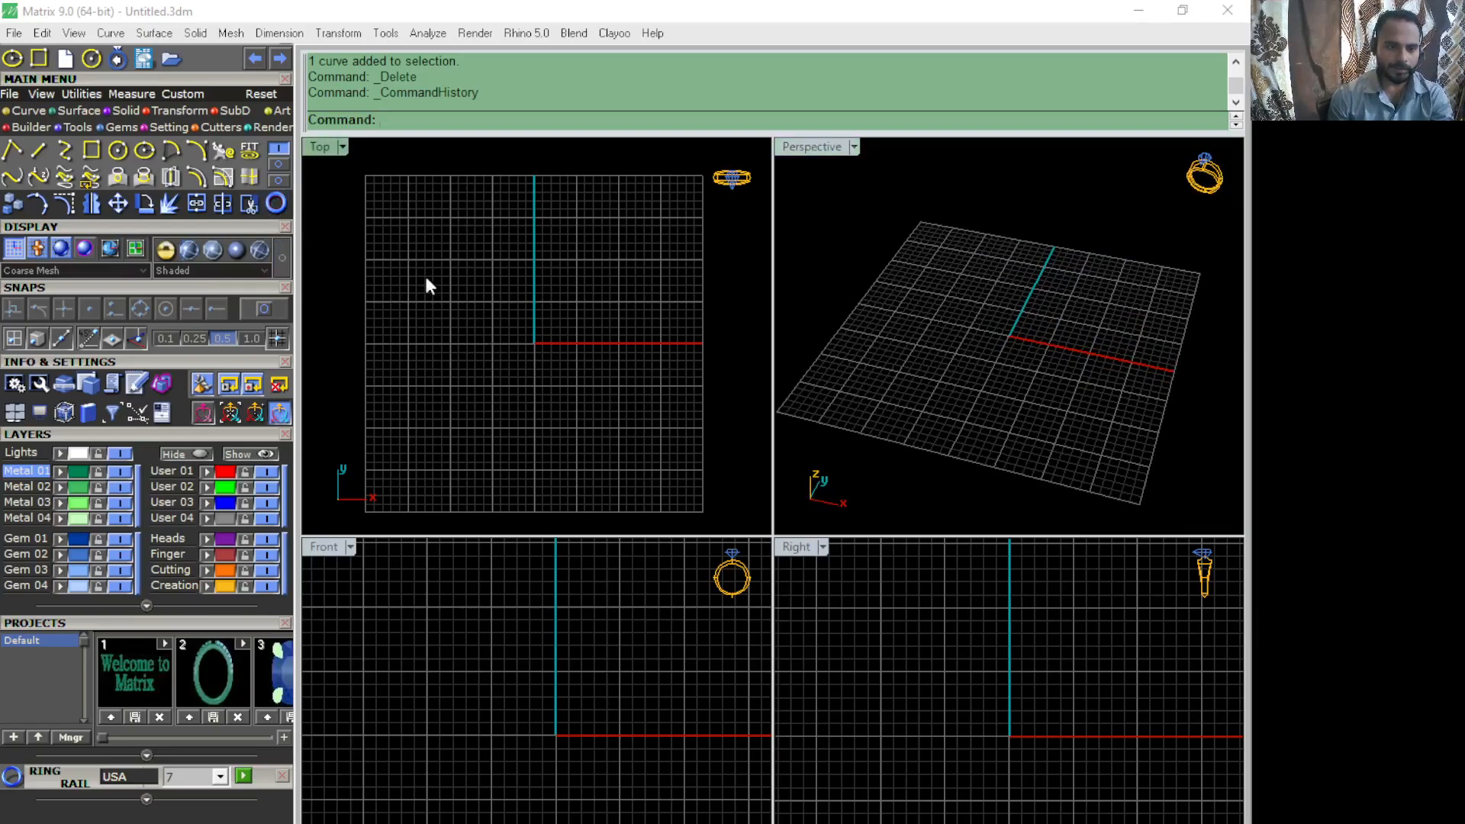
# Step: Create a solid torus centred on the origin, standing upright so it shows as a full ring in the Front view
pyautogui.click(77, 127)
pyautogui.click(127, 110)
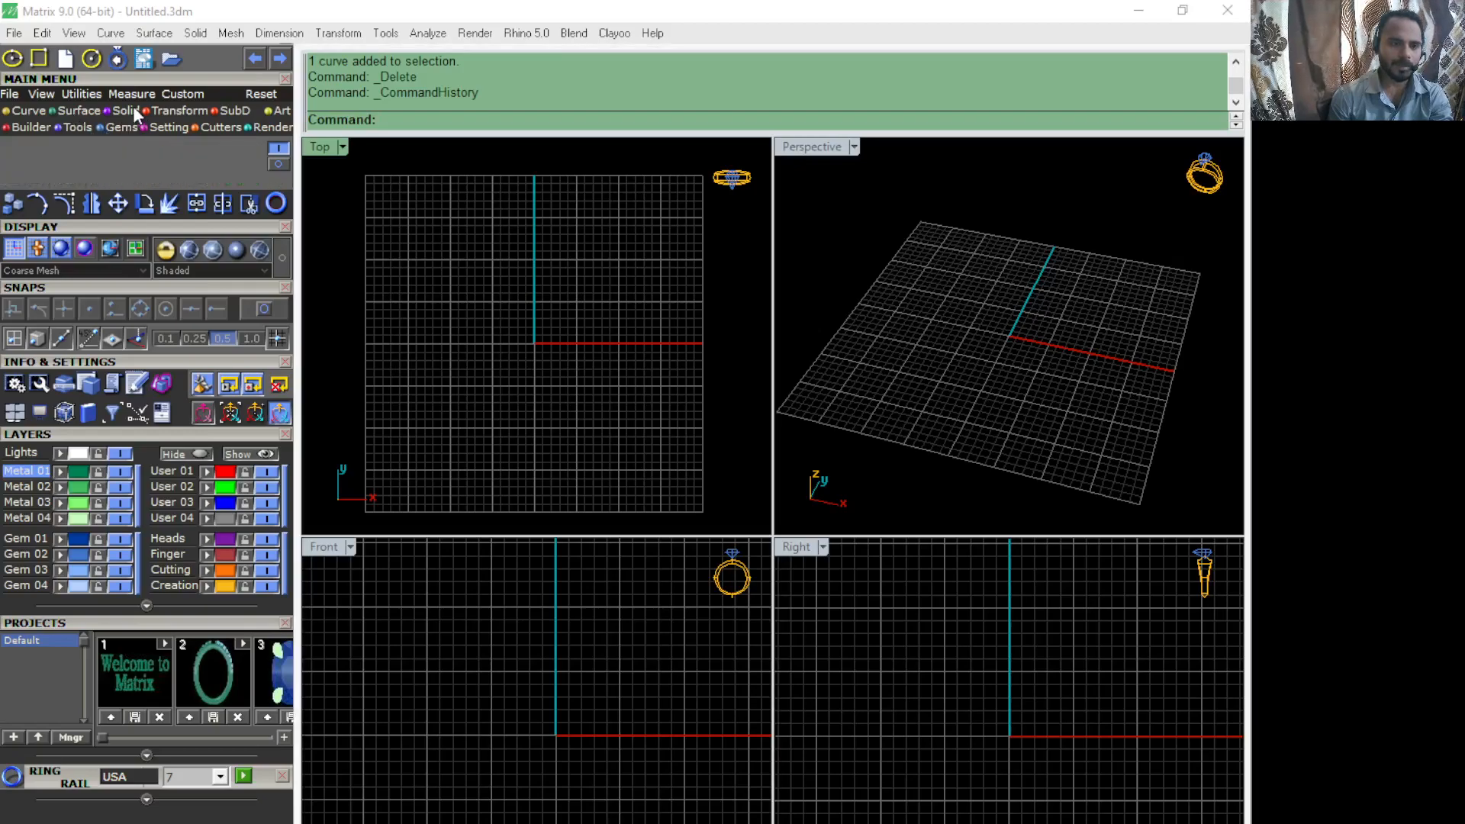
pyautogui.click(118, 177)
pyautogui.click(534, 343)
pyautogui.click(697, 723)
pyautogui.press('Return')
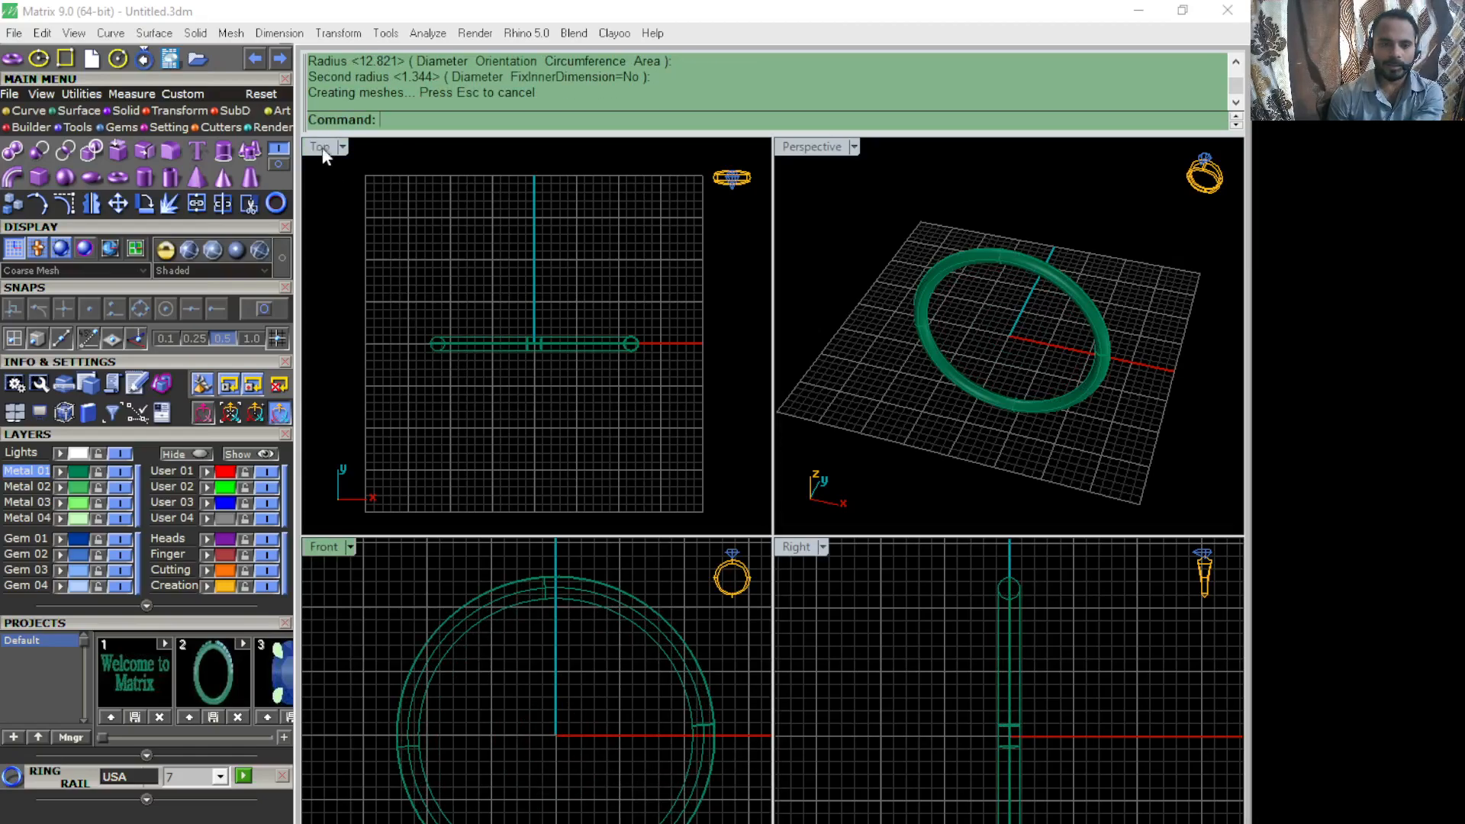
# Step: Set the display mode of the Top, Front and Right viewports to Shaded
pyautogui.click(324, 148)
pyautogui.click(394, 95)
pyautogui.rightClick(514, 752)
pyautogui.rightClick(876, 735)
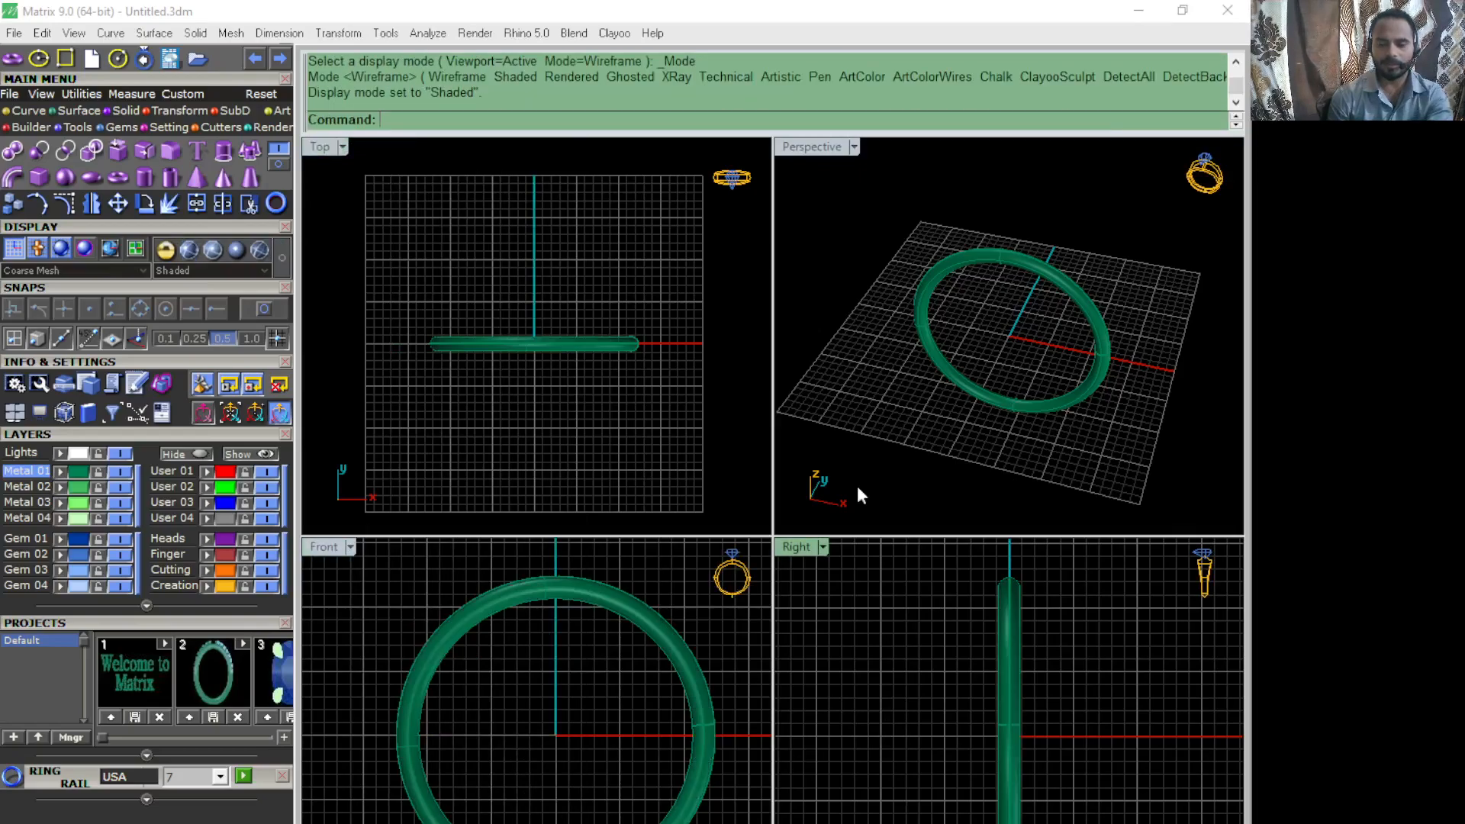
# Step: Examine the ring from different angles and positions in the Top, Front, Right and Perspective viewports
pyautogui.scroll(1, 506, 341)
pyautogui.moveTo(538, 398); pyautogui.dragTo(525, 373, button='right')
pyautogui.moveTo(919, 651); pyautogui.dragTo(970, 656, button='right')
pyautogui.moveTo(612, 721); pyautogui.dragTo(608, 743, button='right')
pyautogui.moveTo(592, 386)
pyautogui.mouseDown(button='right')
pyautogui.moveTo(533, 369)
pyautogui.moveTo(566, 394)
pyautogui.mouseUp(button='right')
pyautogui.moveTo(598, 721)
pyautogui.mouseDown(button='right')
pyautogui.moveTo(514, 696)
pyautogui.moveTo(589, 703)
pyautogui.mouseUp(button='right')
pyautogui.moveTo(1148, 363); pyautogui.dragTo(654, 451, button='right')
pyautogui.moveTo(517, 401); pyautogui.dragTo(510, 377, button='right')
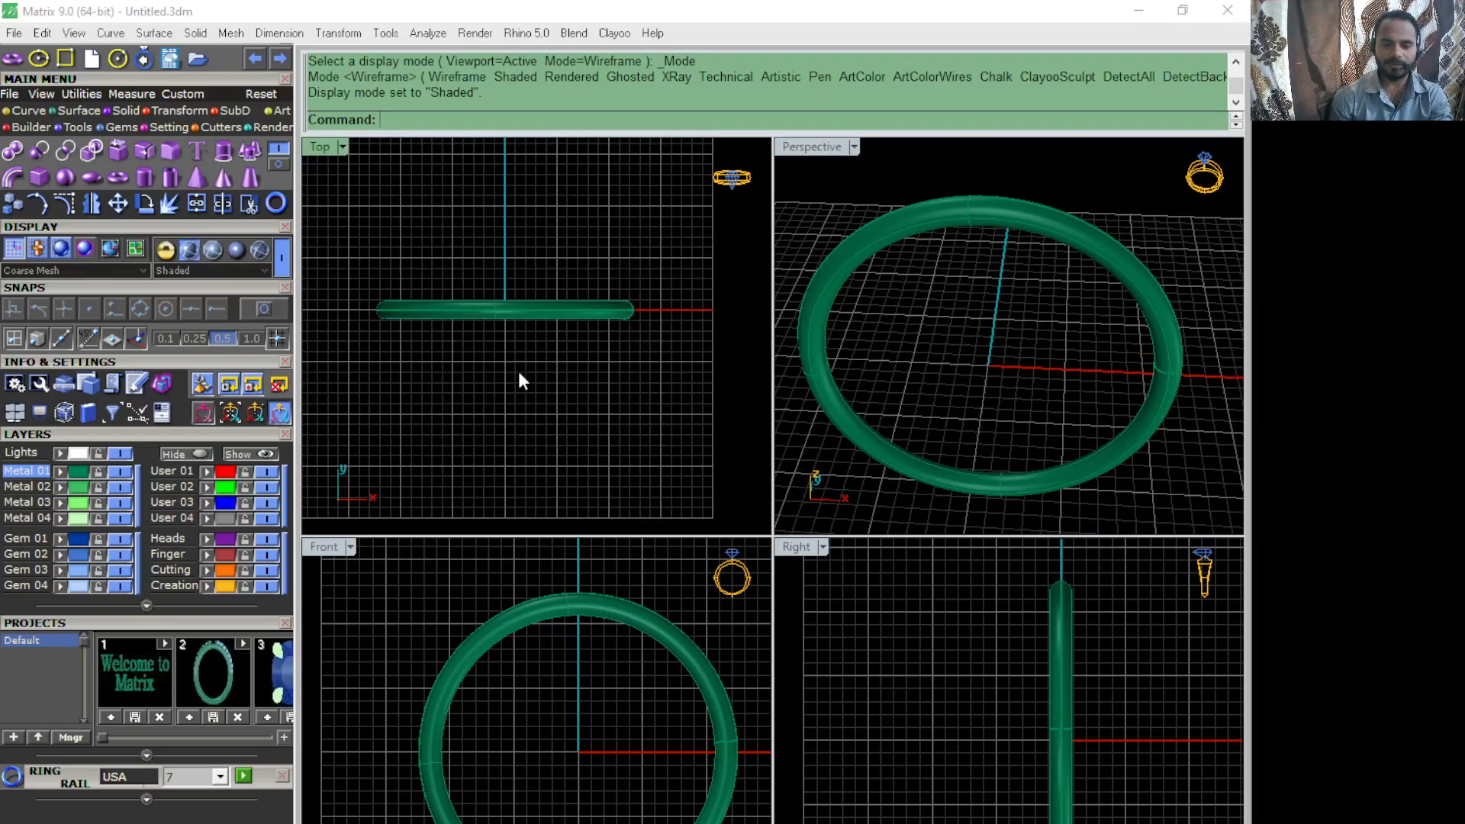
pyautogui.moveTo(1056, 373); pyautogui.dragTo(980, 361, button='right')
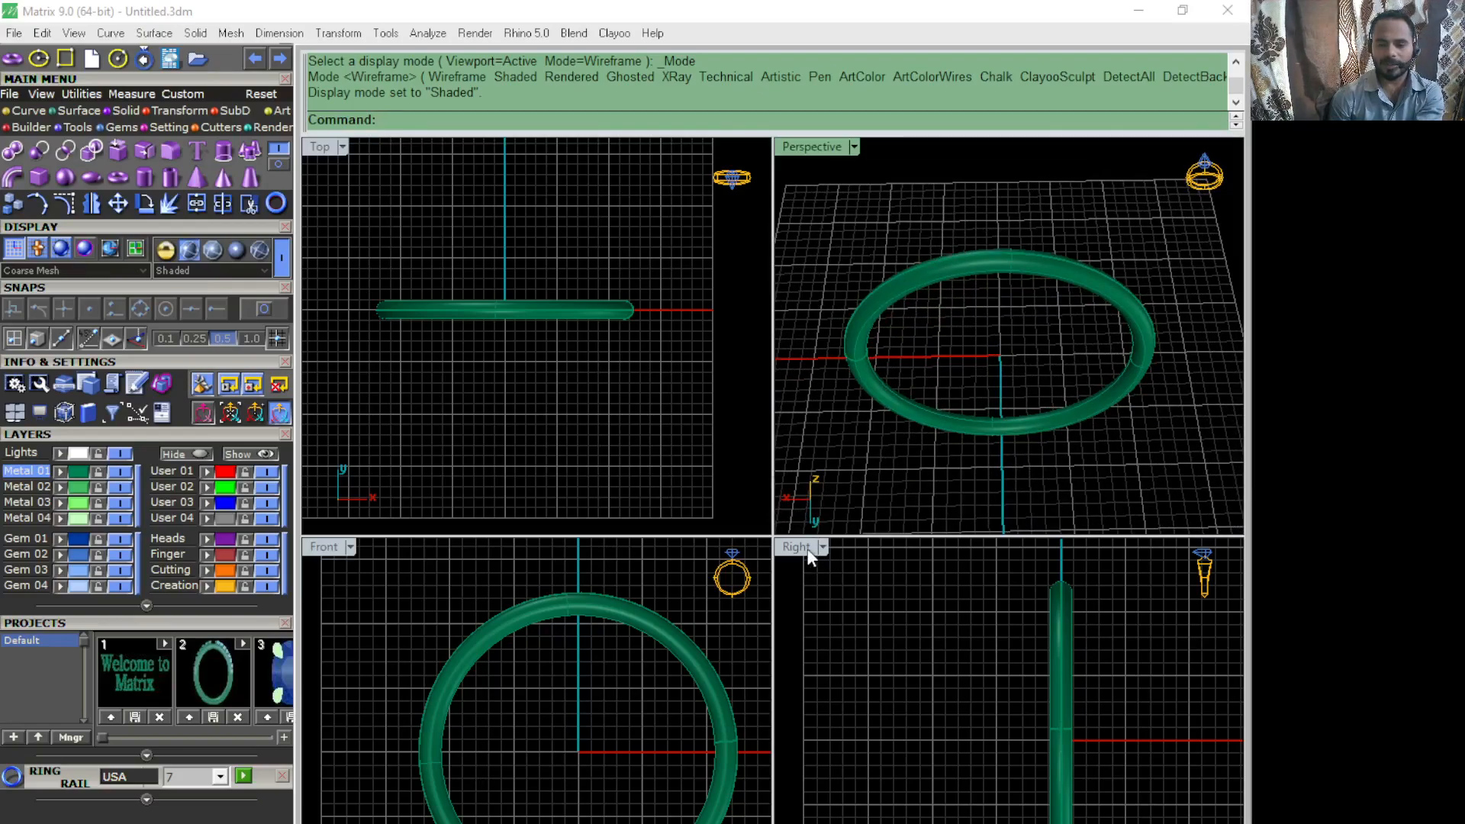
pyautogui.click(900, 627)
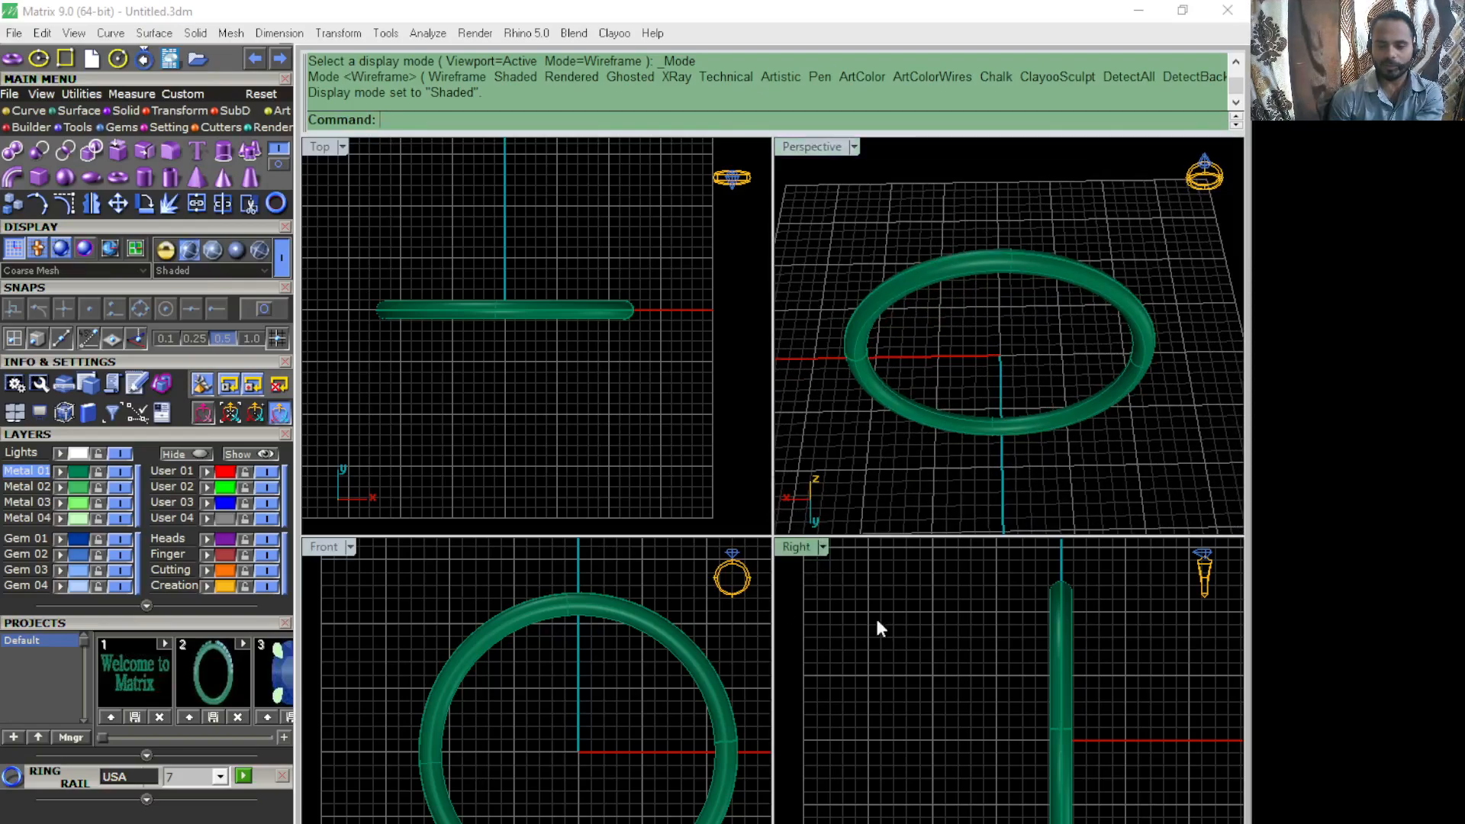
pyautogui.click(542, 386)
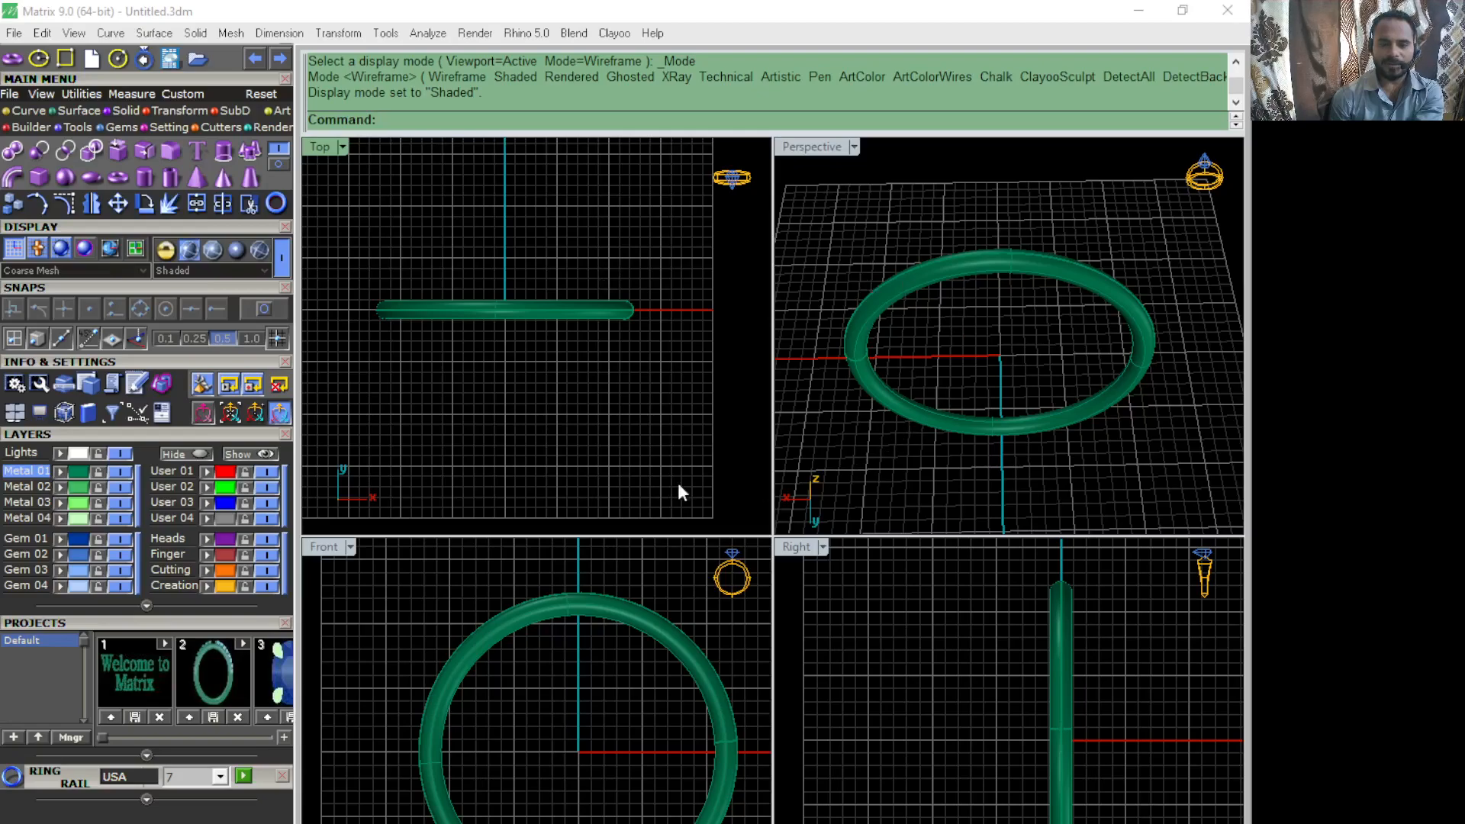
# Step: Maximize and restore the Top viewport, and reset the four-viewport layout with the 4View command
pyautogui.doubleClick(322, 151)
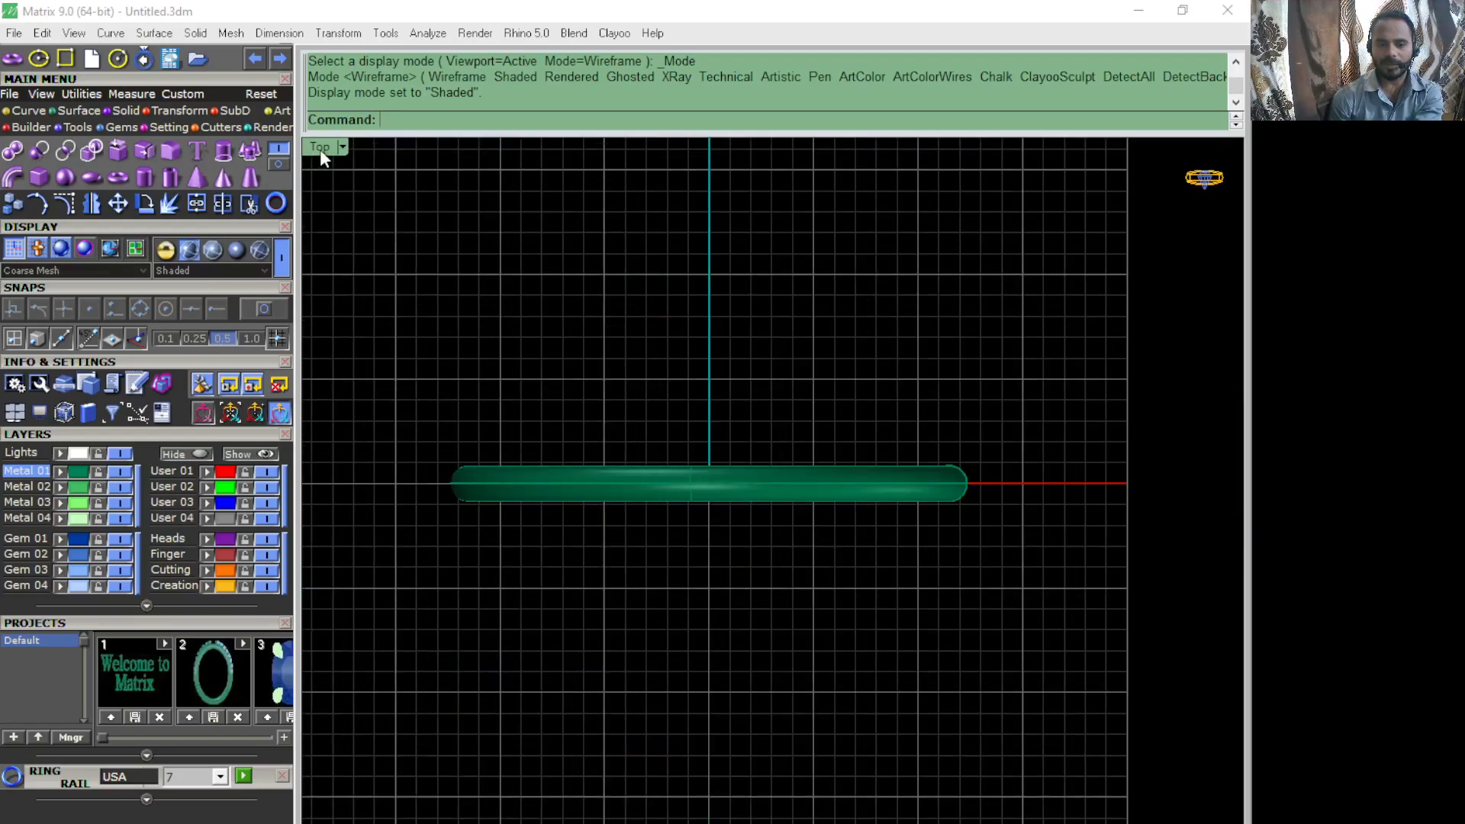
pyautogui.doubleClick(321, 150)
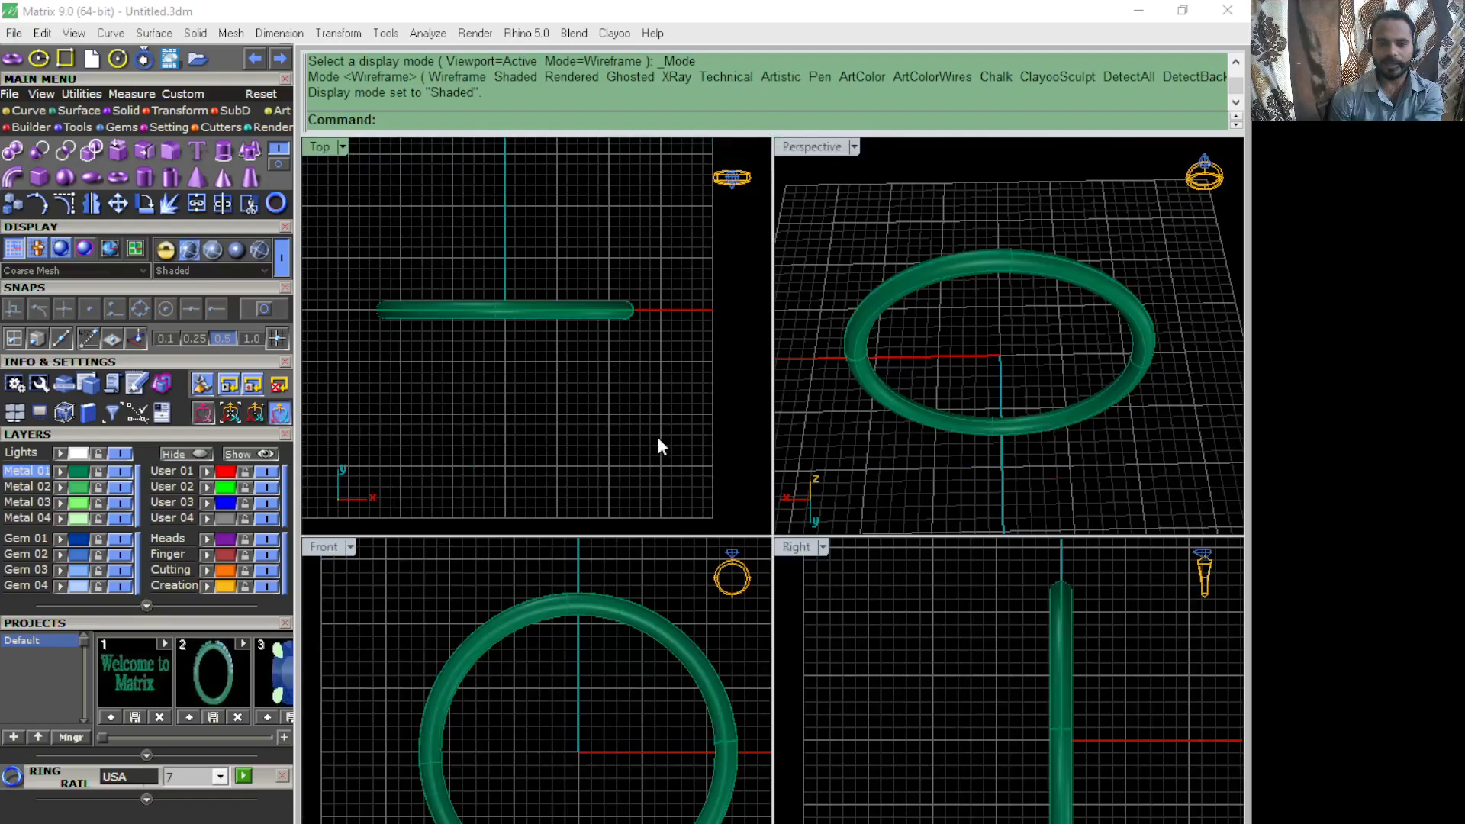
pyautogui.write('4View')
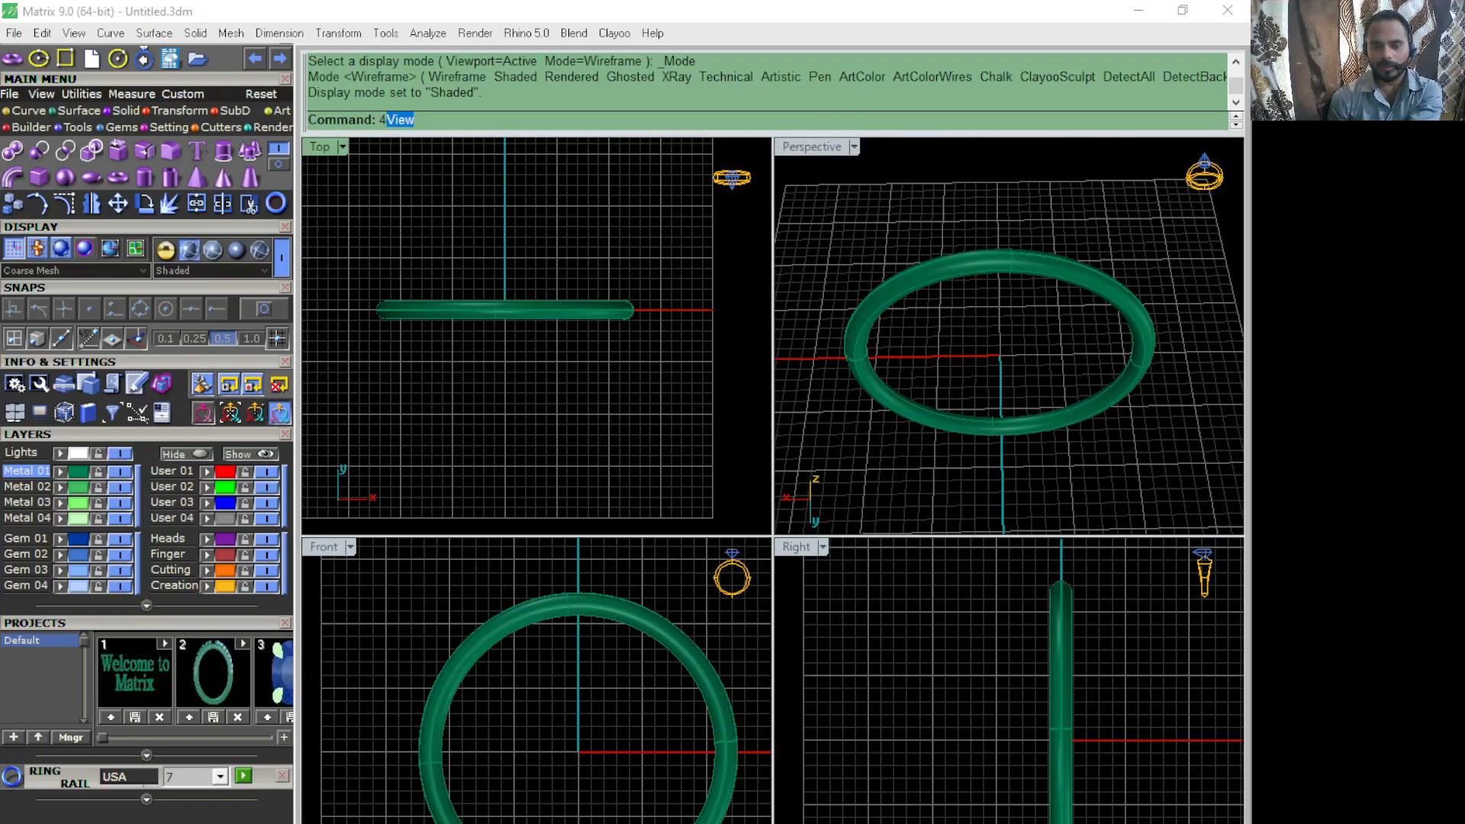
pyautogui.press('Return')
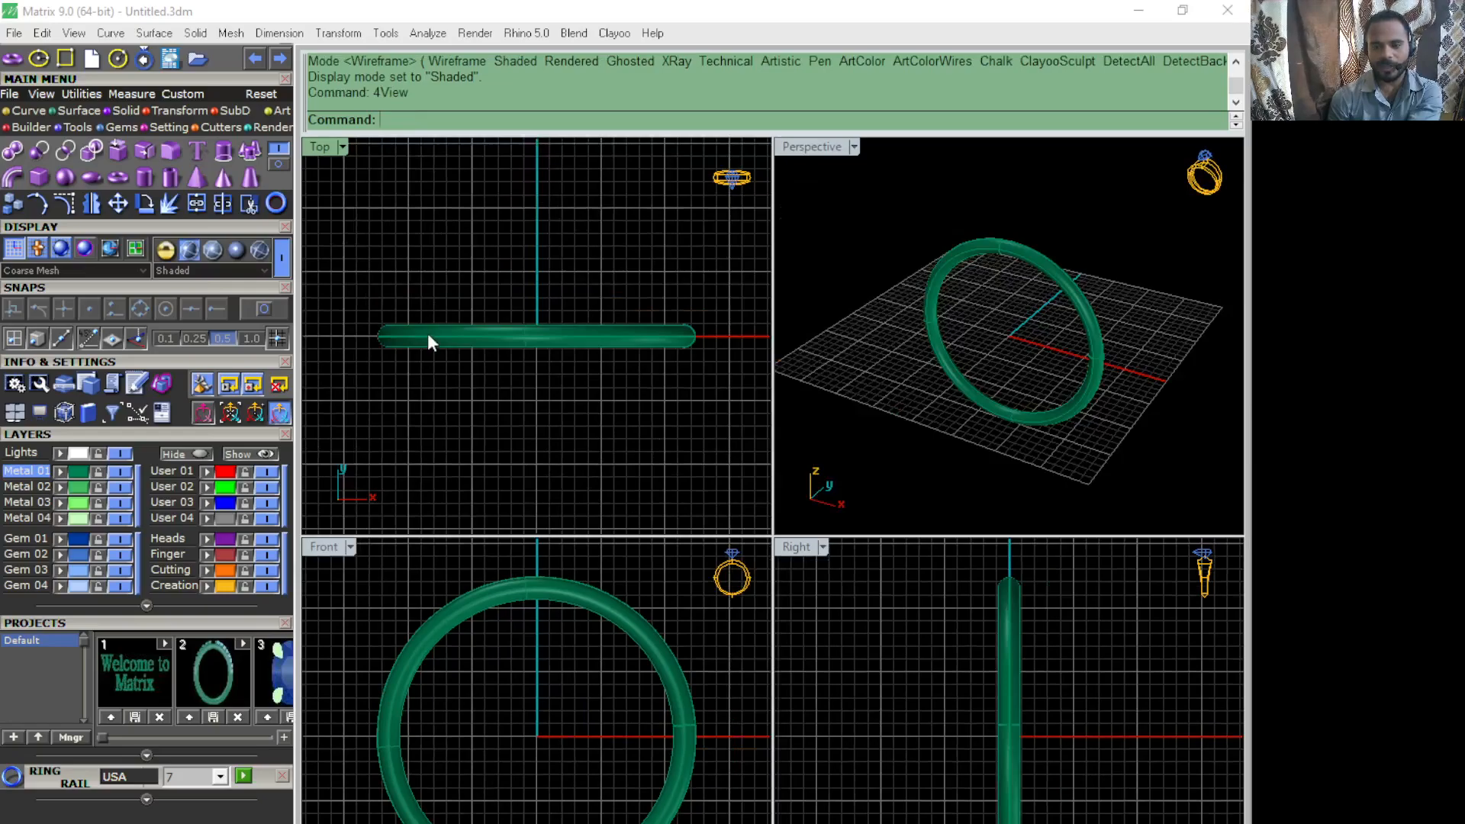
# Step: Delete the torus ring from the model
pyautogui.moveTo(595, 433); pyautogui.dragTo(506, 299)
pyautogui.press('Delete')
pyautogui.scroll(-2, 506, 300)
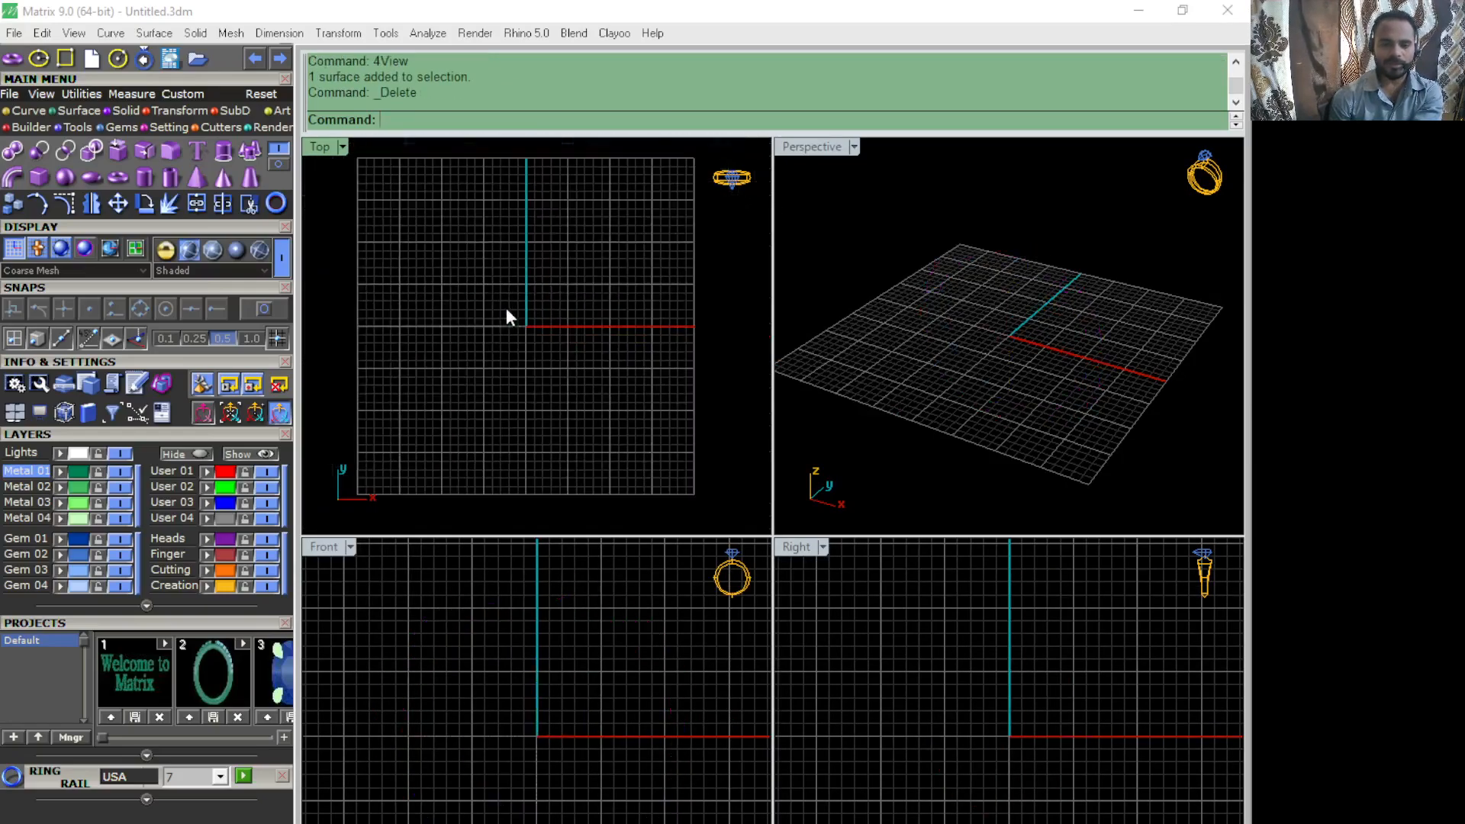
# Step: Maximize the Top viewport and examine its grid and axes around the origin at different zoom levels
pyautogui.doubleClick(322, 148)
pyautogui.scroll(-6, 656, 425)
pyautogui.moveTo(778, 482); pyautogui.dragTo(643, 544, button='right')
pyautogui.scroll(4, 627, 516)
pyautogui.scroll(-4, 715, 519)
pyautogui.scroll(4, 708, 528)
pyautogui.scroll(2, 687, 513)
pyautogui.scroll(-2, 705, 545)
pyautogui.scroll(1, 706, 510)
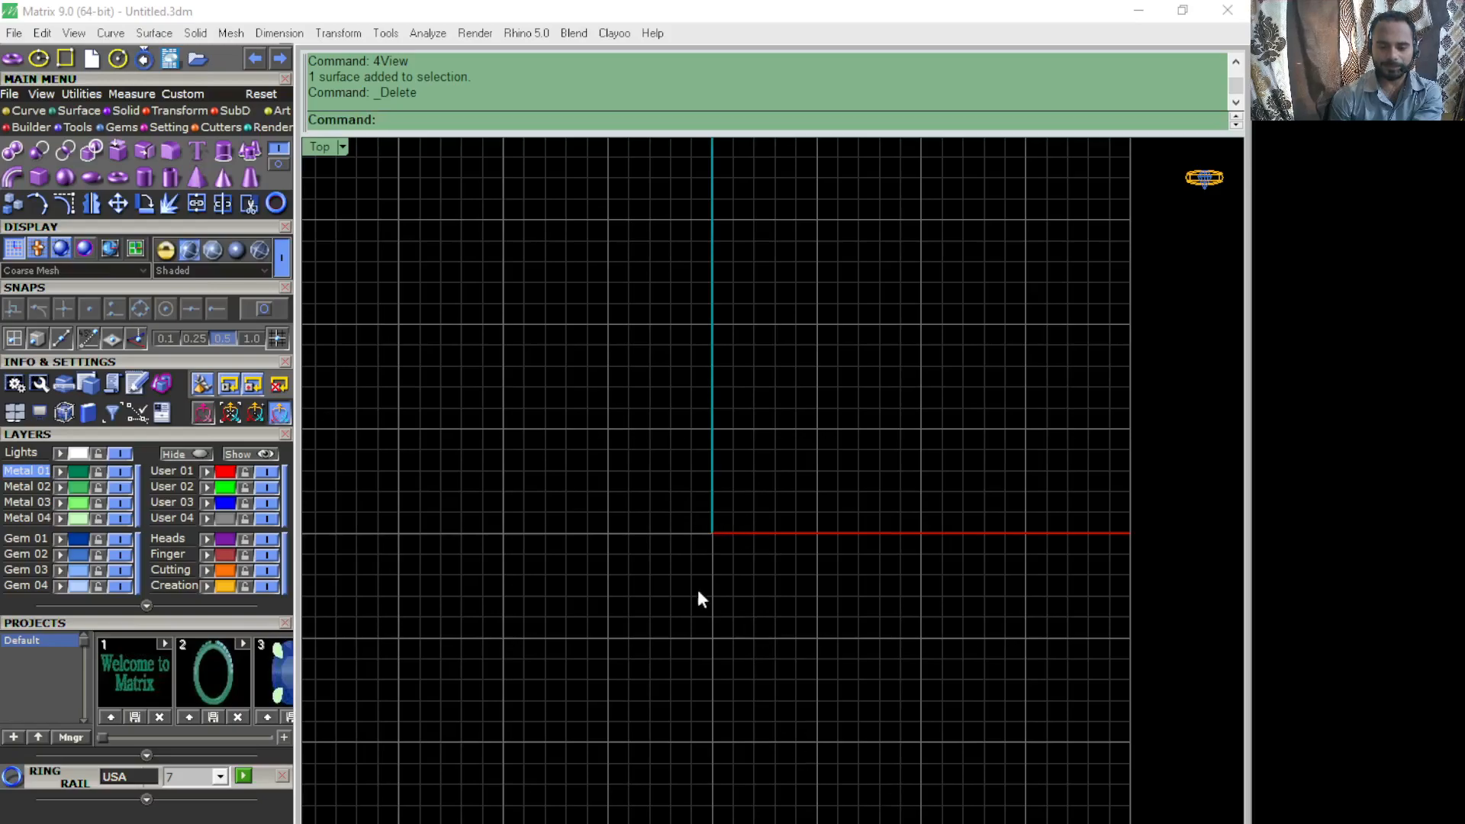
pyautogui.scroll(-1, 698, 592)
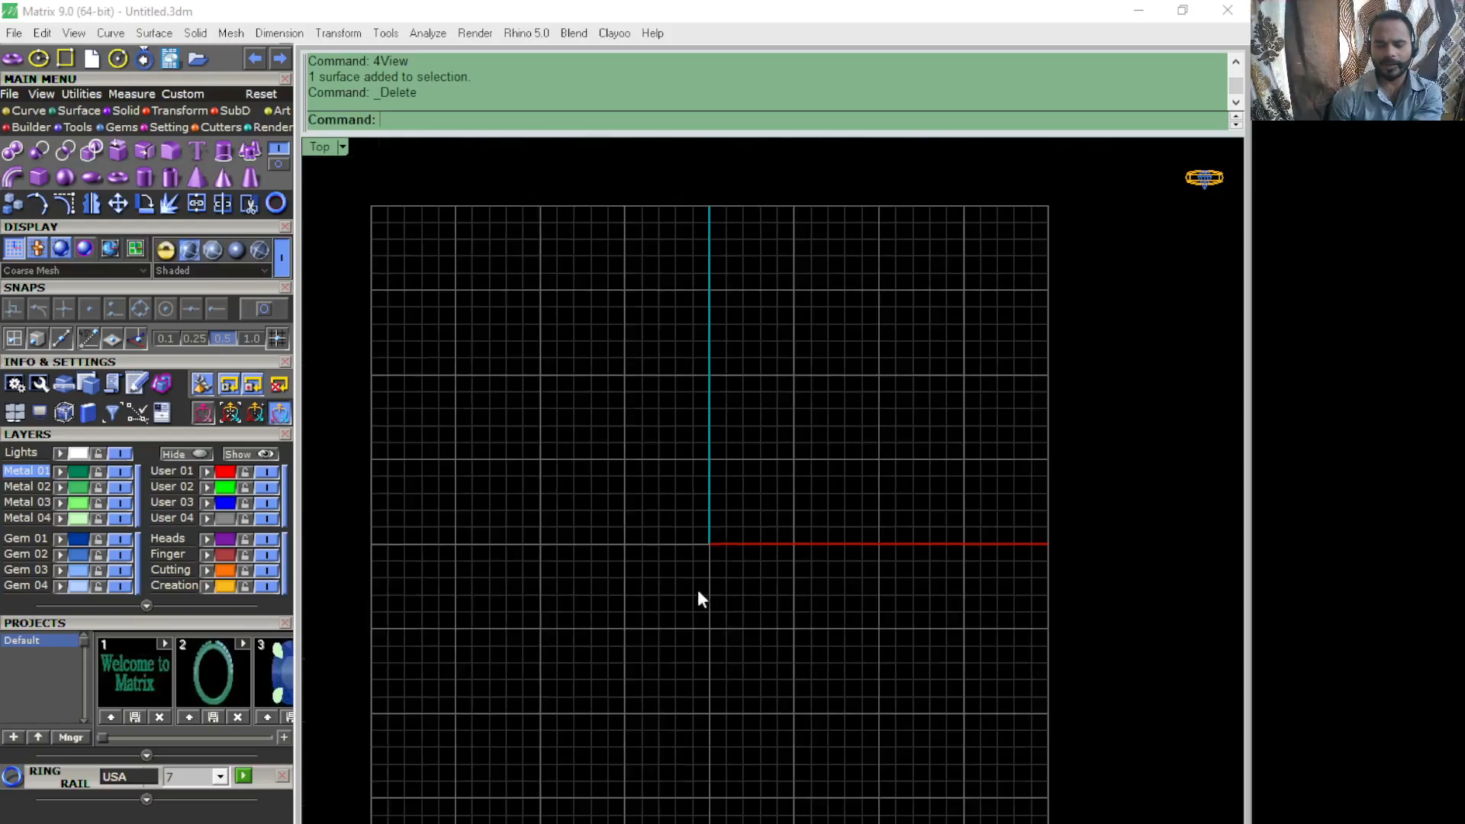
pyautogui.scroll(1, 698, 591)
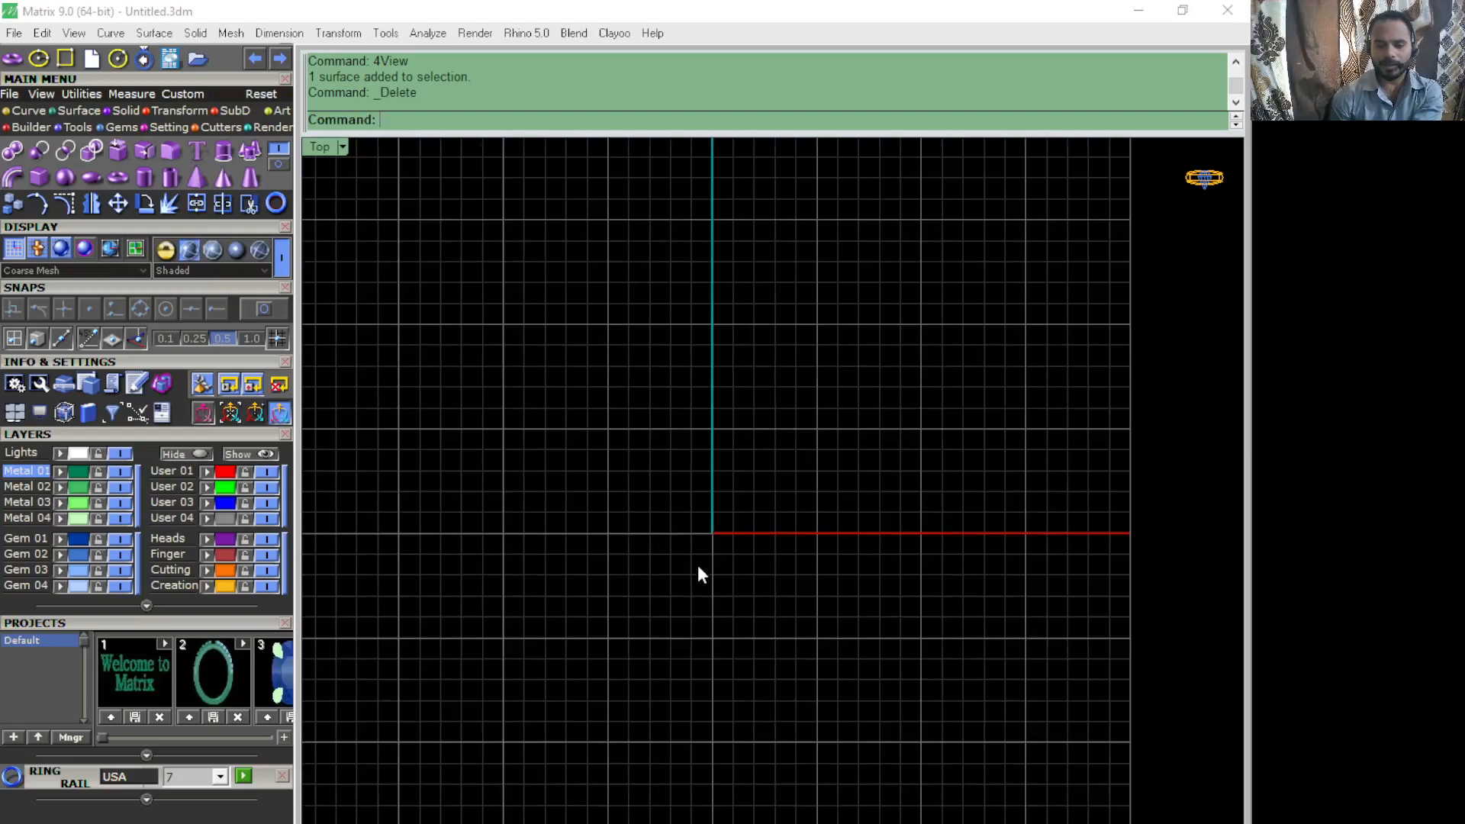
pyautogui.scroll(-1, 700, 574)
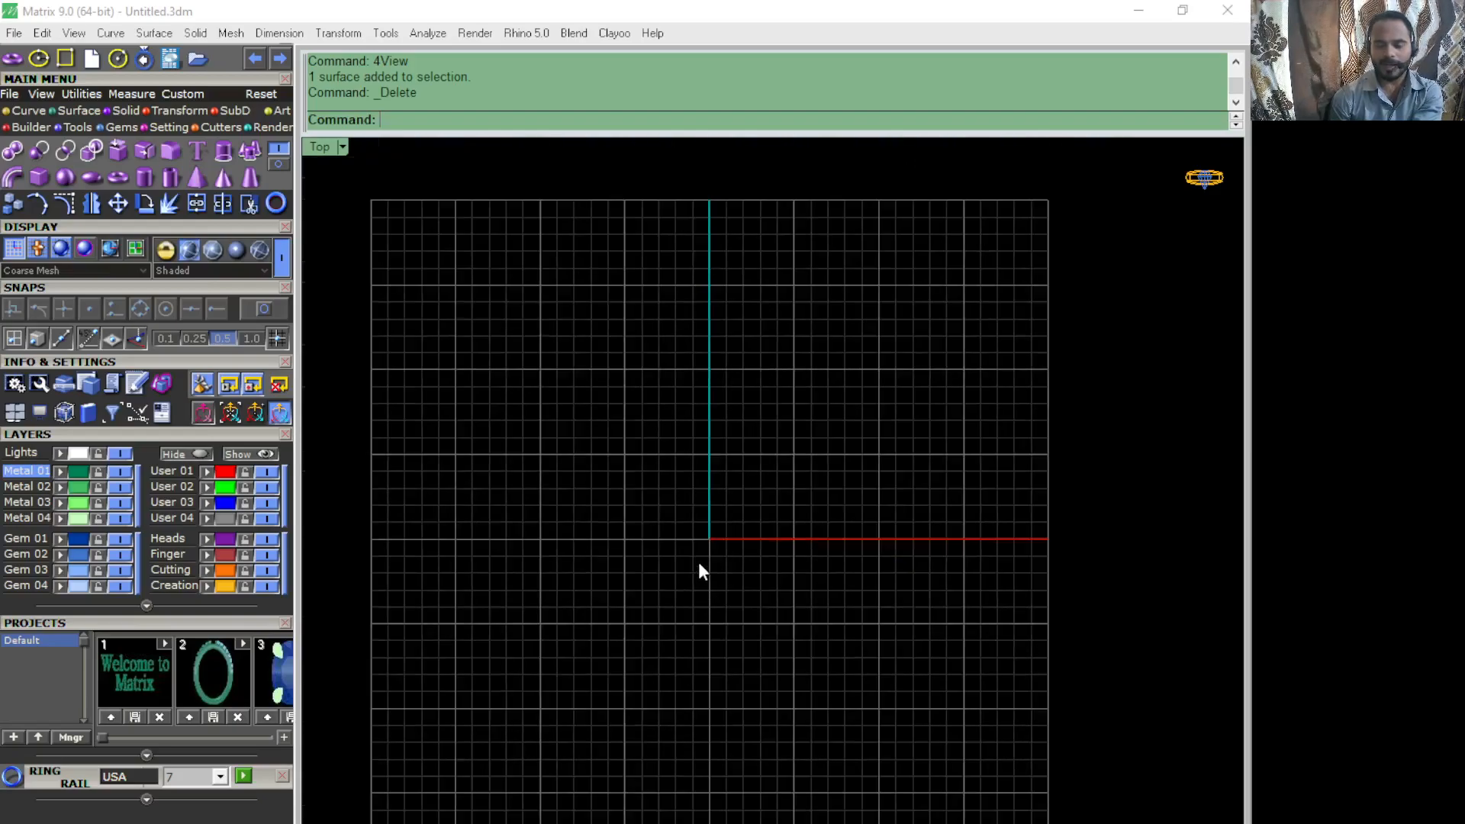
pyautogui.scroll(1, 700, 572)
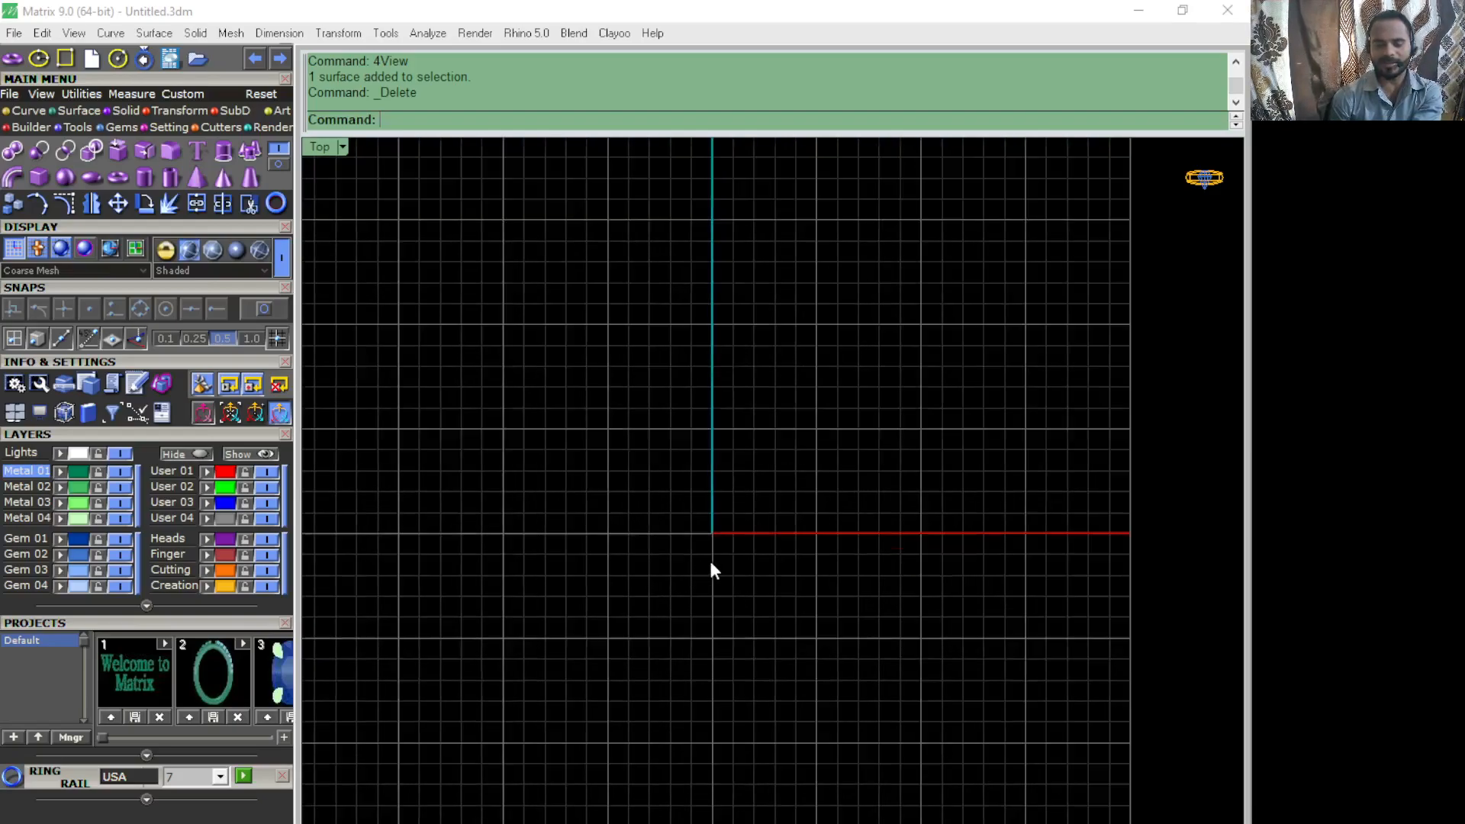
pyautogui.scroll(-1, 710, 563)
pyautogui.moveTo(689, 562); pyautogui.dragTo(718, 539, button='right')
pyautogui.scroll(1, 744, 528)
pyautogui.scroll(-1, 791, 488)
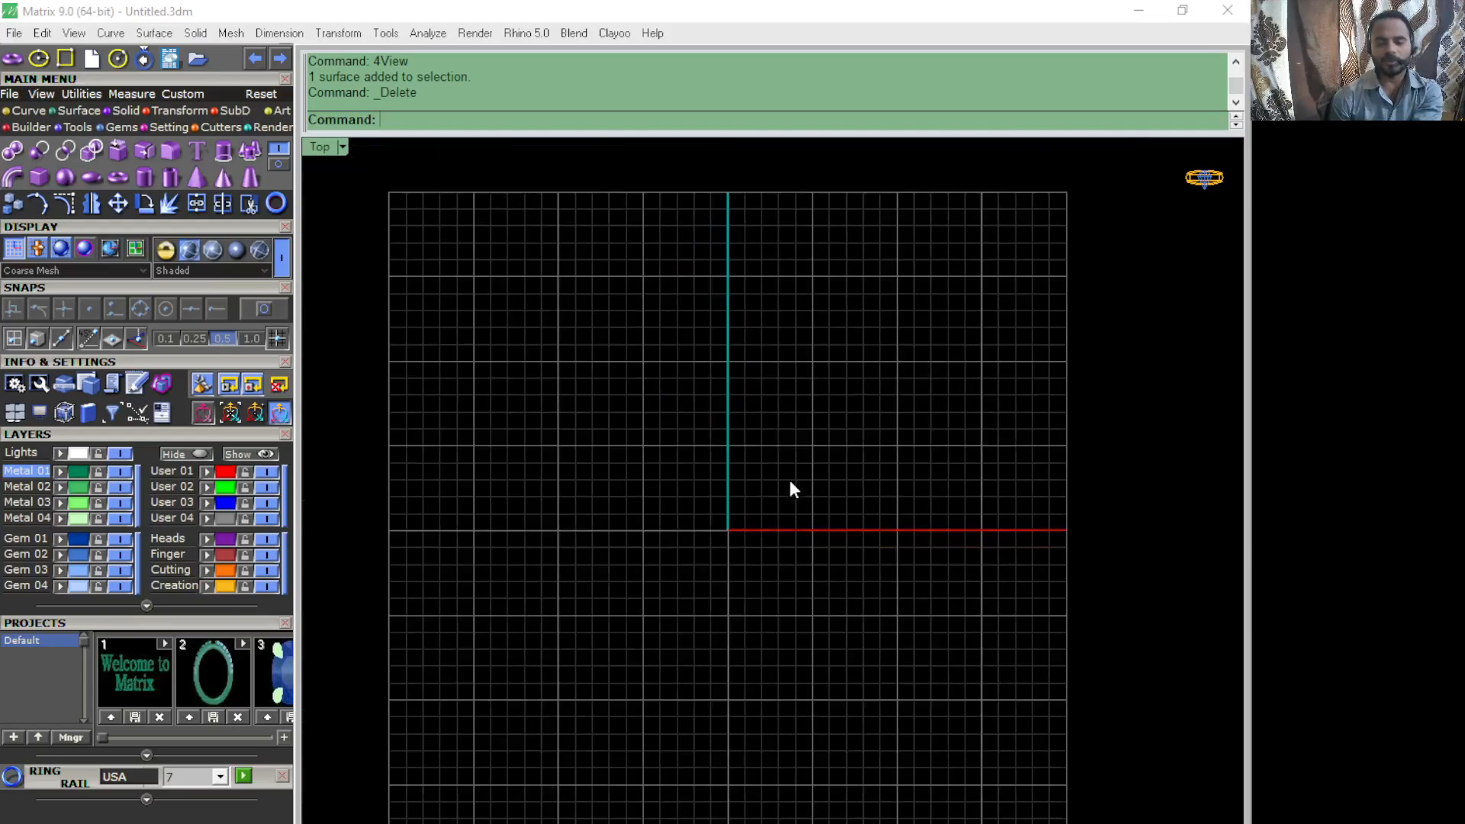
pyautogui.moveTo(710, 514); pyautogui.dragTo(768, 556, button='right')
pyautogui.scroll(1, 757, 527)
pyautogui.scroll(-1, 758, 531)
pyautogui.scroll(1, 741, 569)
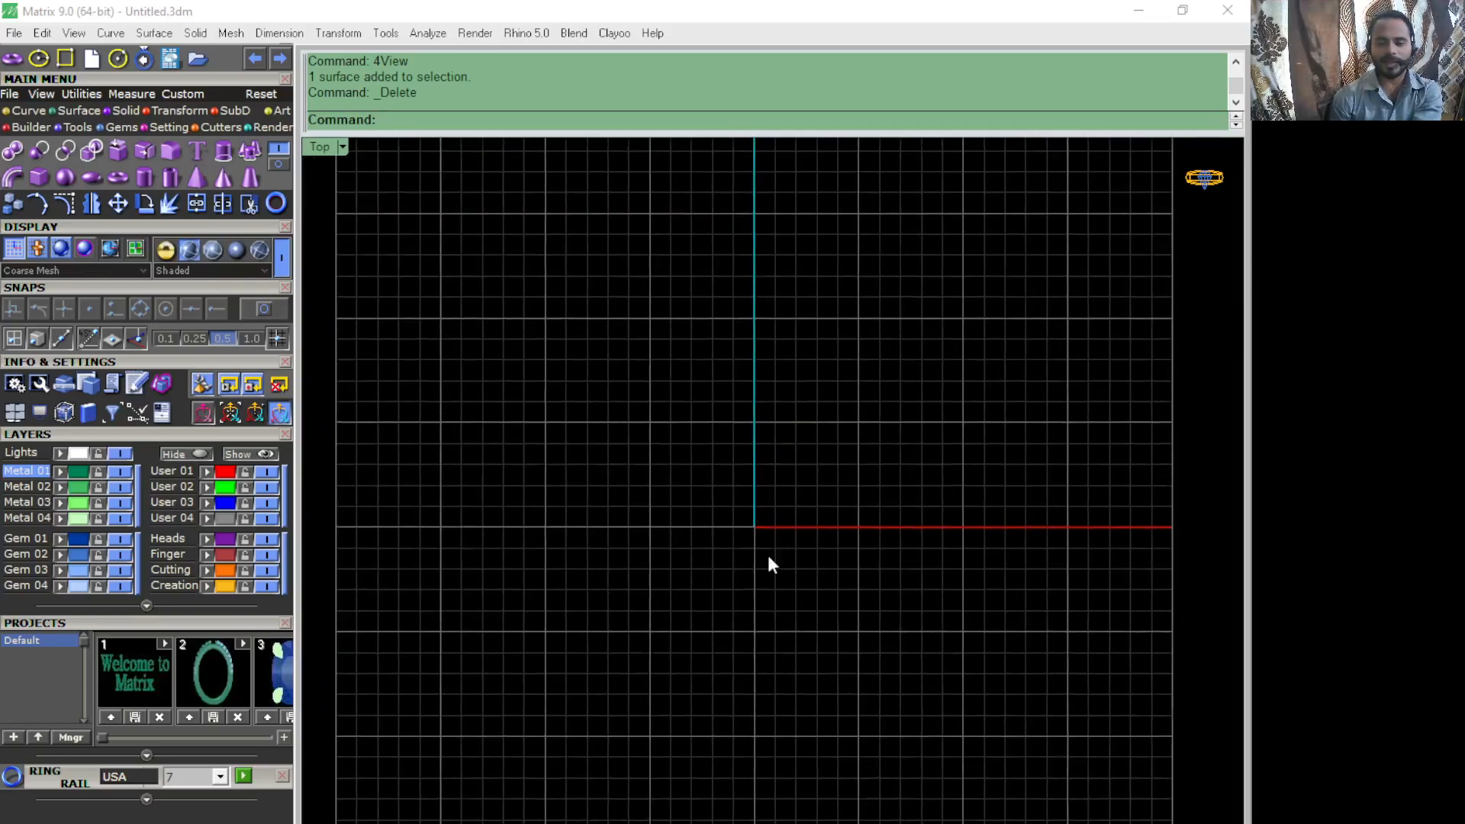
pyautogui.scroll(-1, 768, 555)
pyautogui.scroll(1, 768, 556)
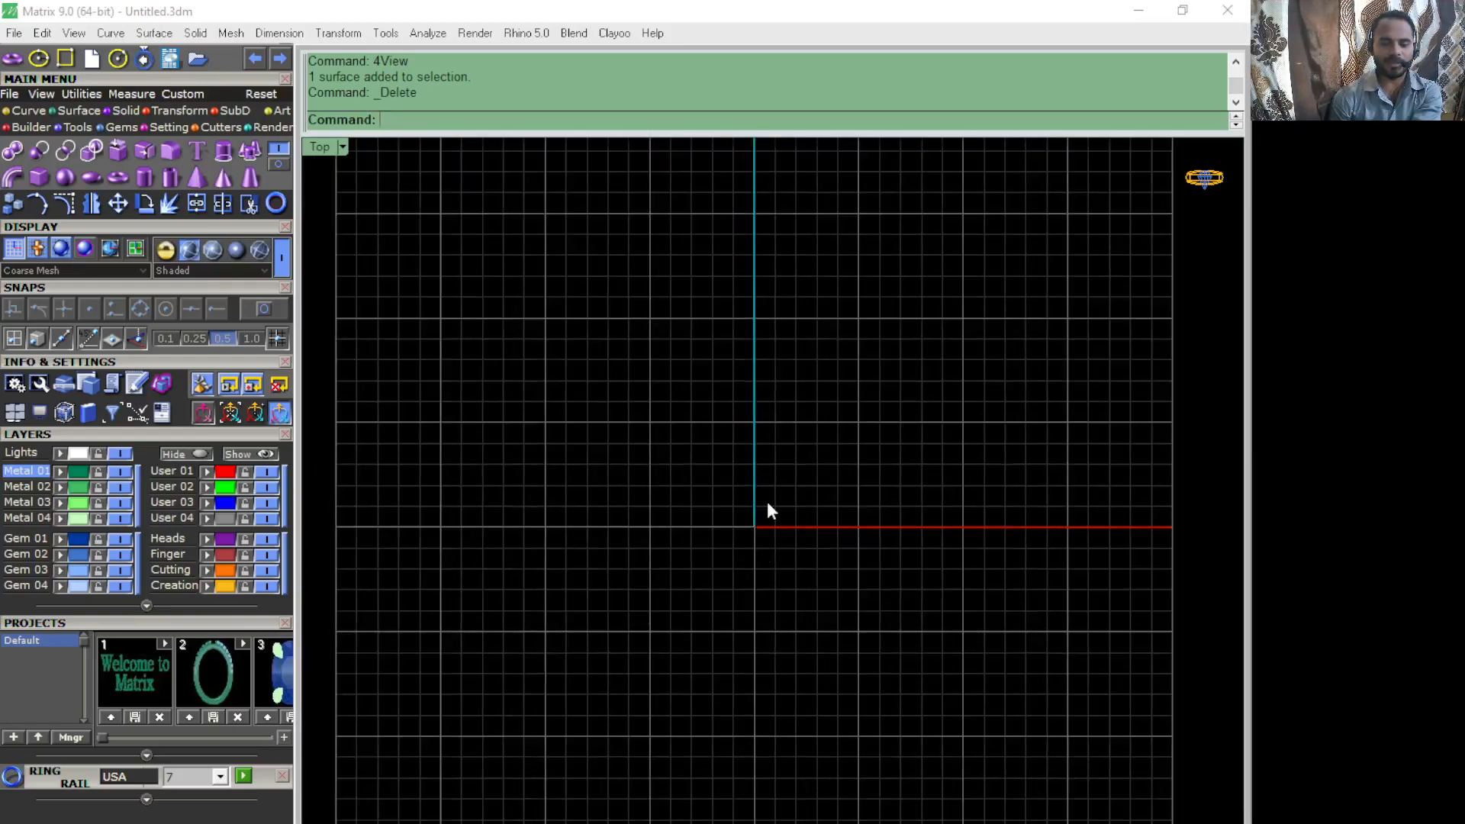
pyautogui.moveTo(768, 505); pyautogui.dragTo(761, 522, button='right')
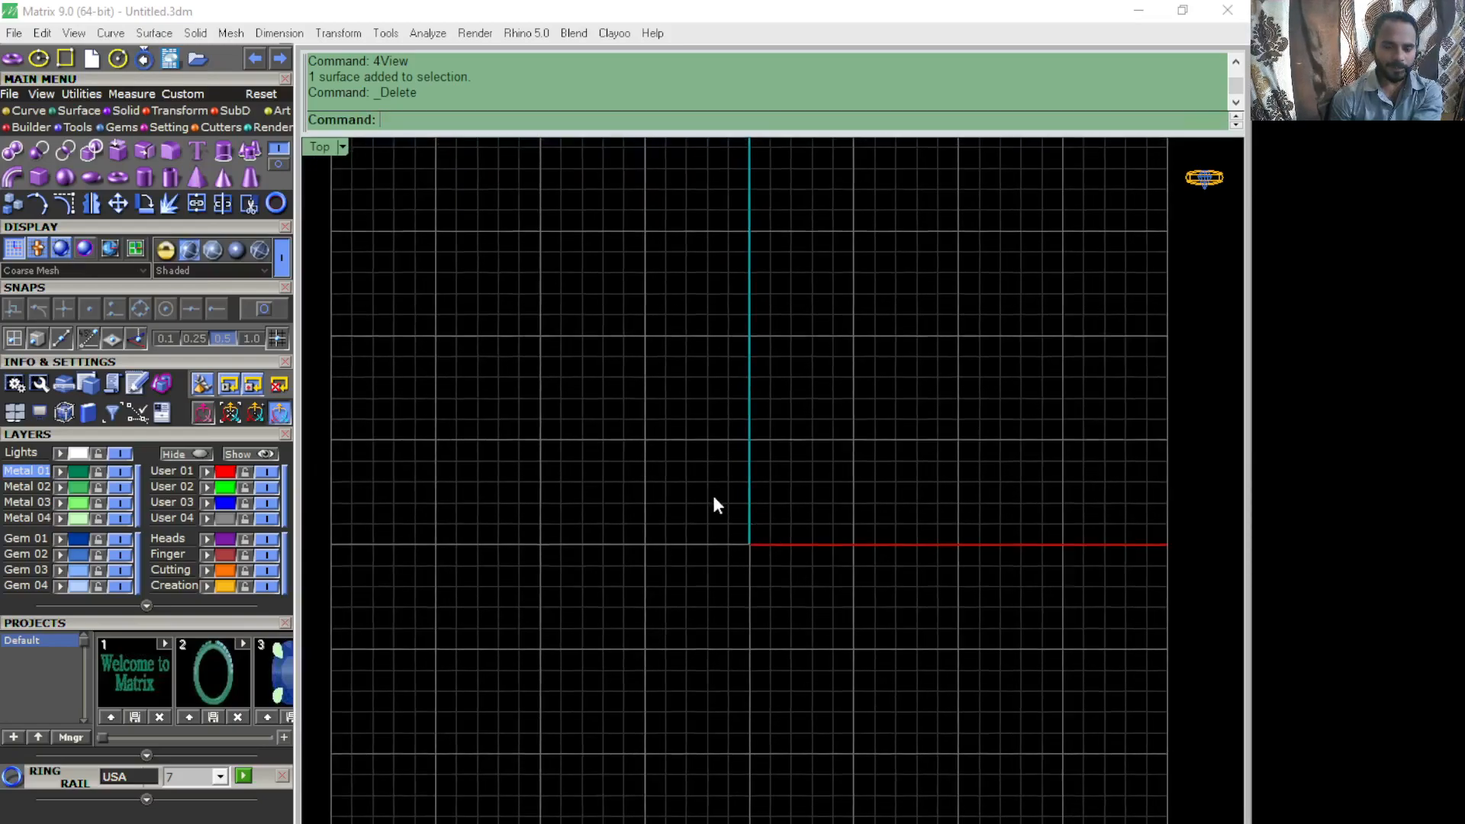
pyautogui.scroll(-1, 786, 466)
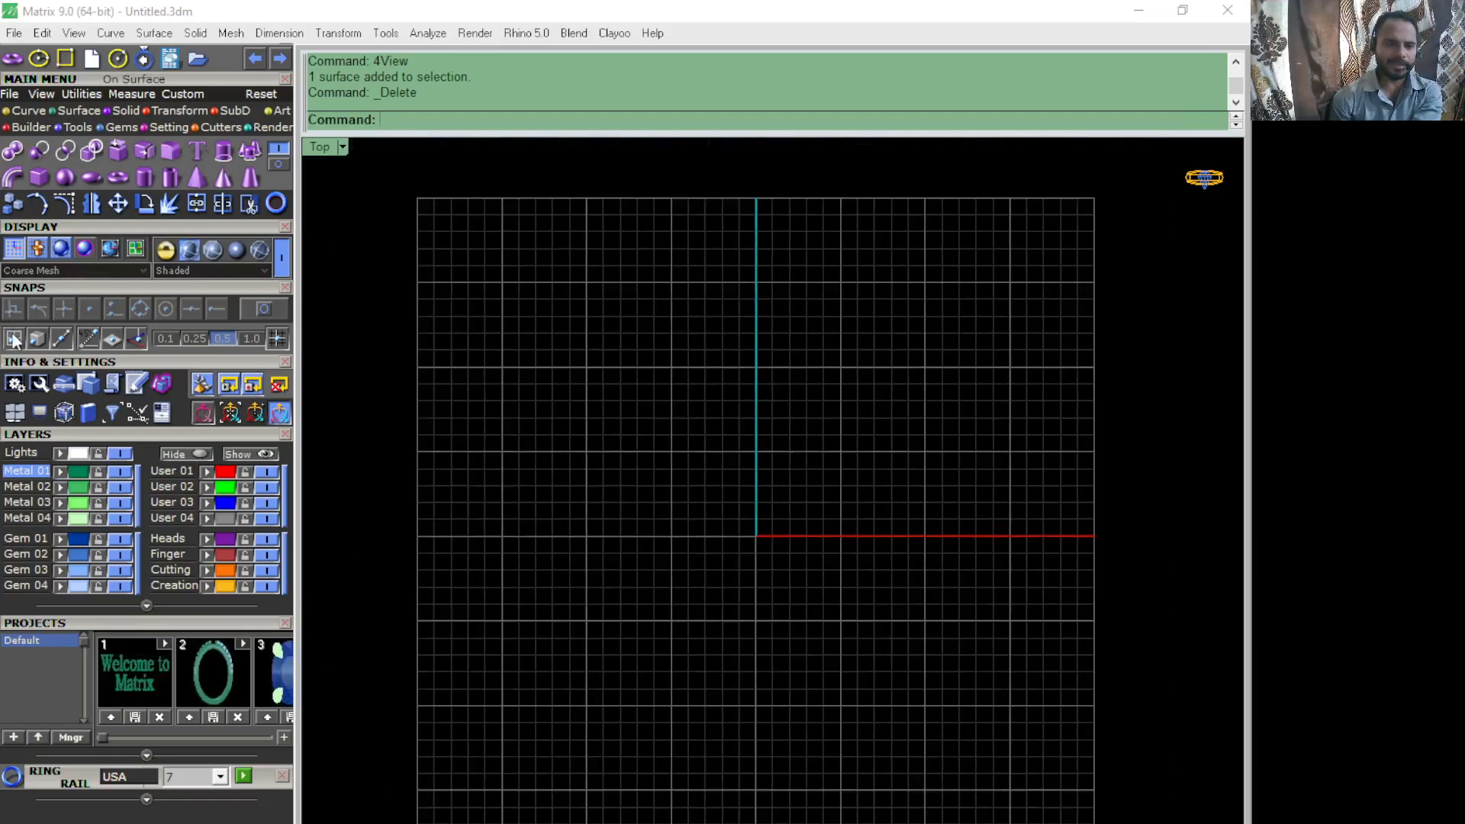
# Step: Open the Appearance color settings in Rhino Options and move the dialog clear of the viewport
pyautogui.click(16, 387)
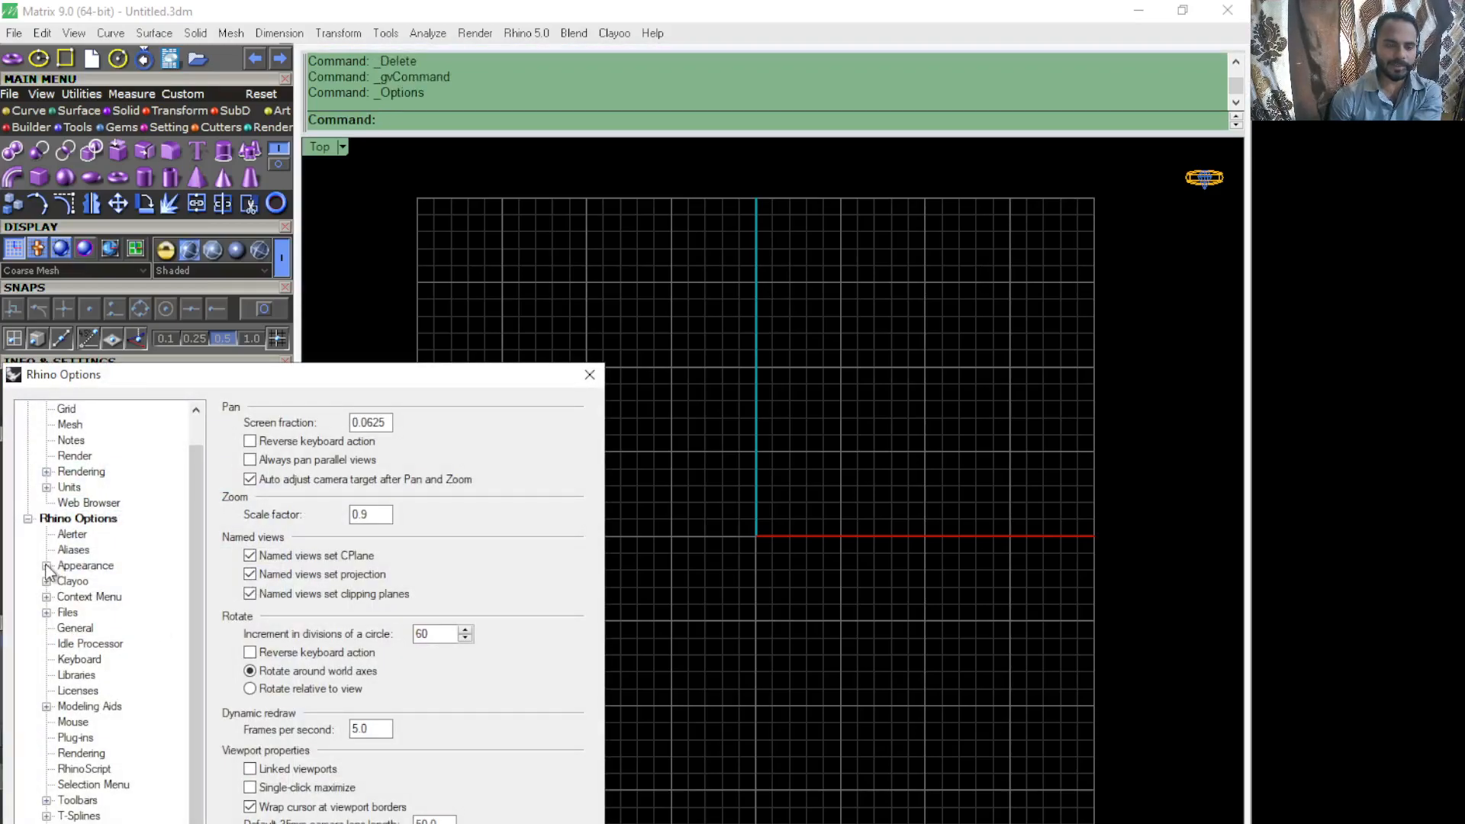
pyautogui.click(47, 566)
pyautogui.click(90, 581)
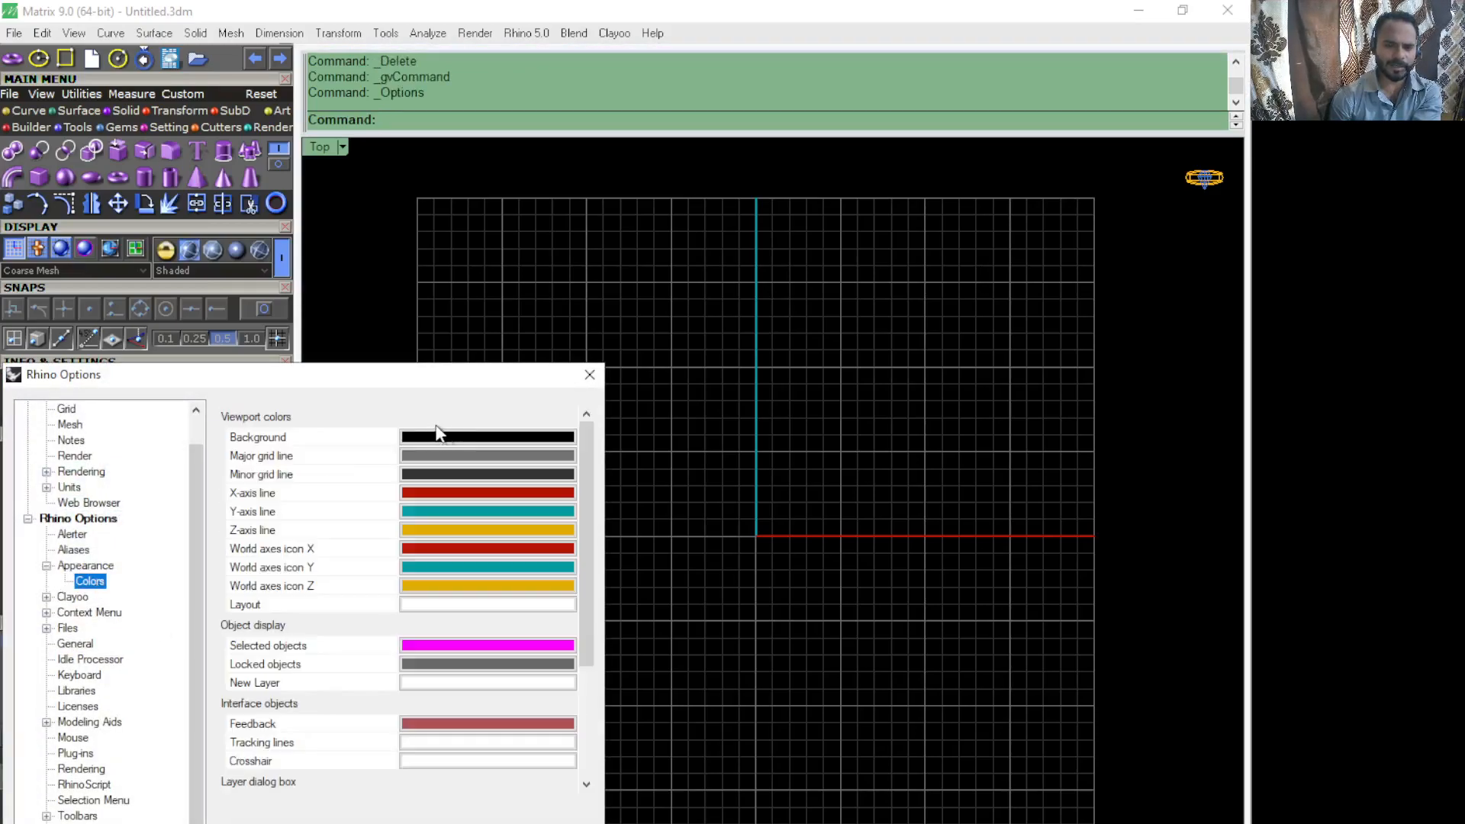
pyautogui.moveTo(442, 377); pyautogui.dragTo(397, 362)
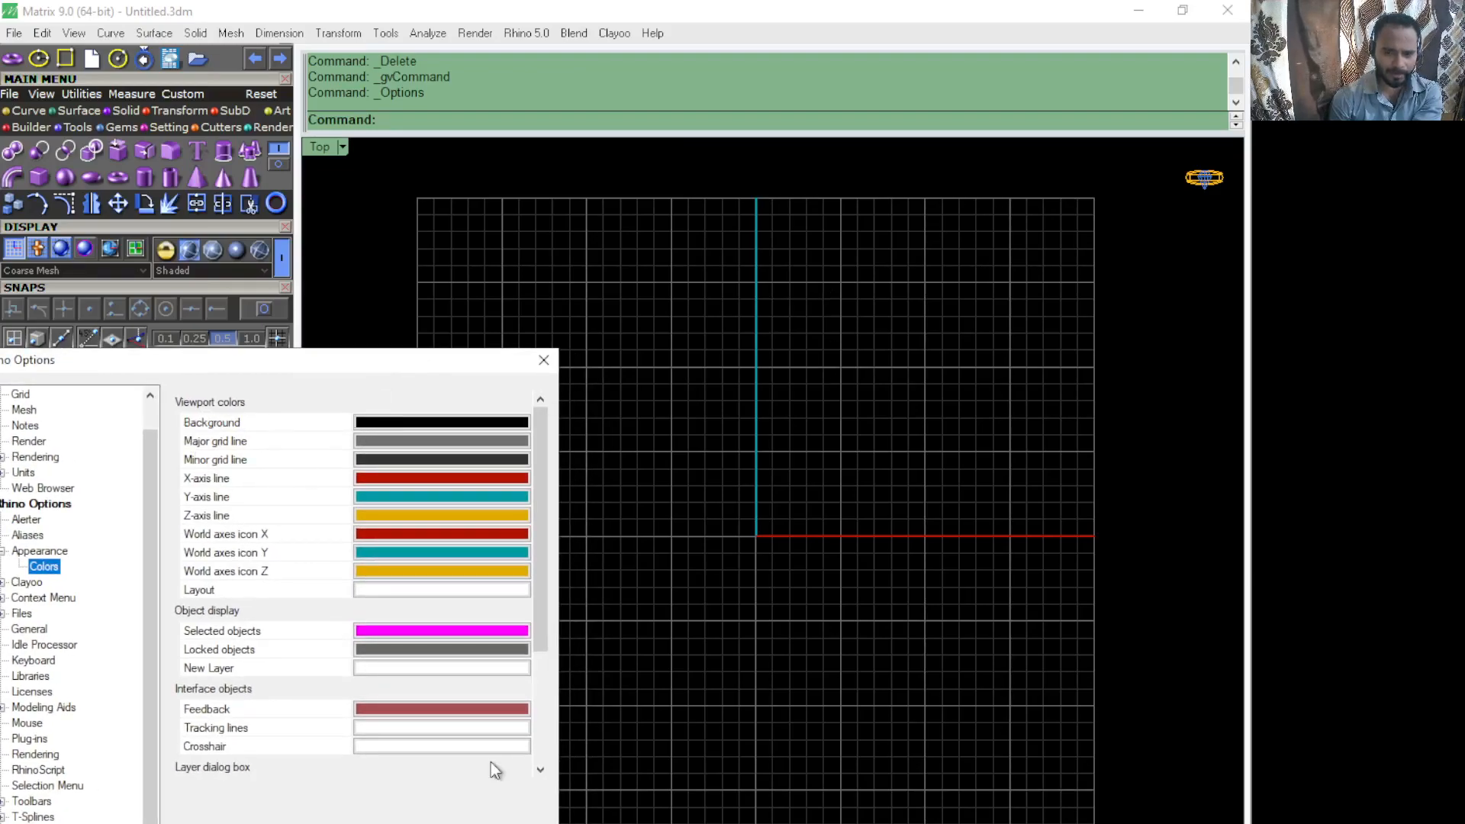
# Step: Set the viewport background color to White
pyautogui.click(400, 424)
pyautogui.click(377, 340)
pyautogui.click(603, 675)
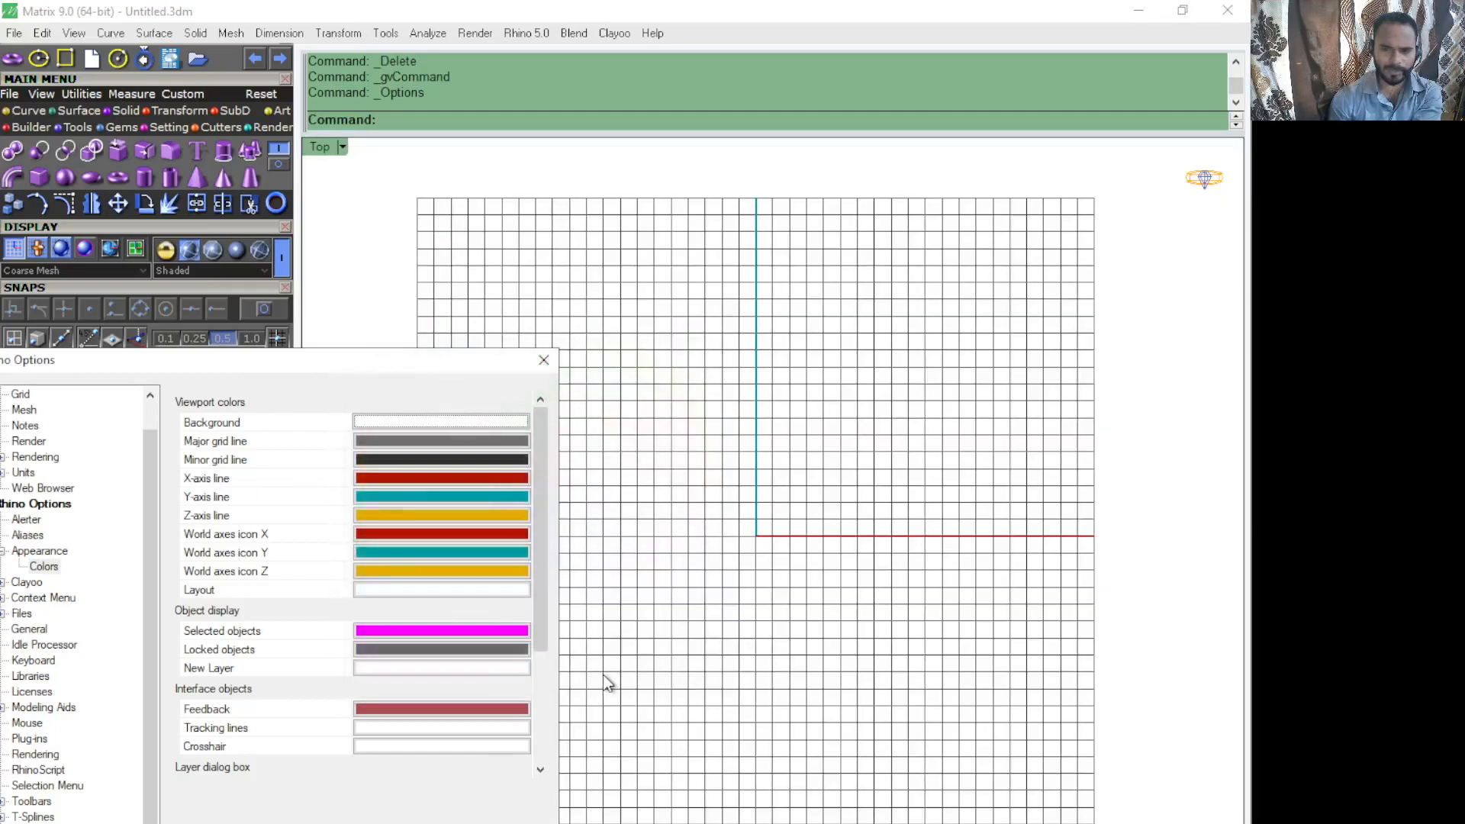
# Step: Restore the viewport background color to Black
pyautogui.click(419, 419)
pyautogui.click(379, 403)
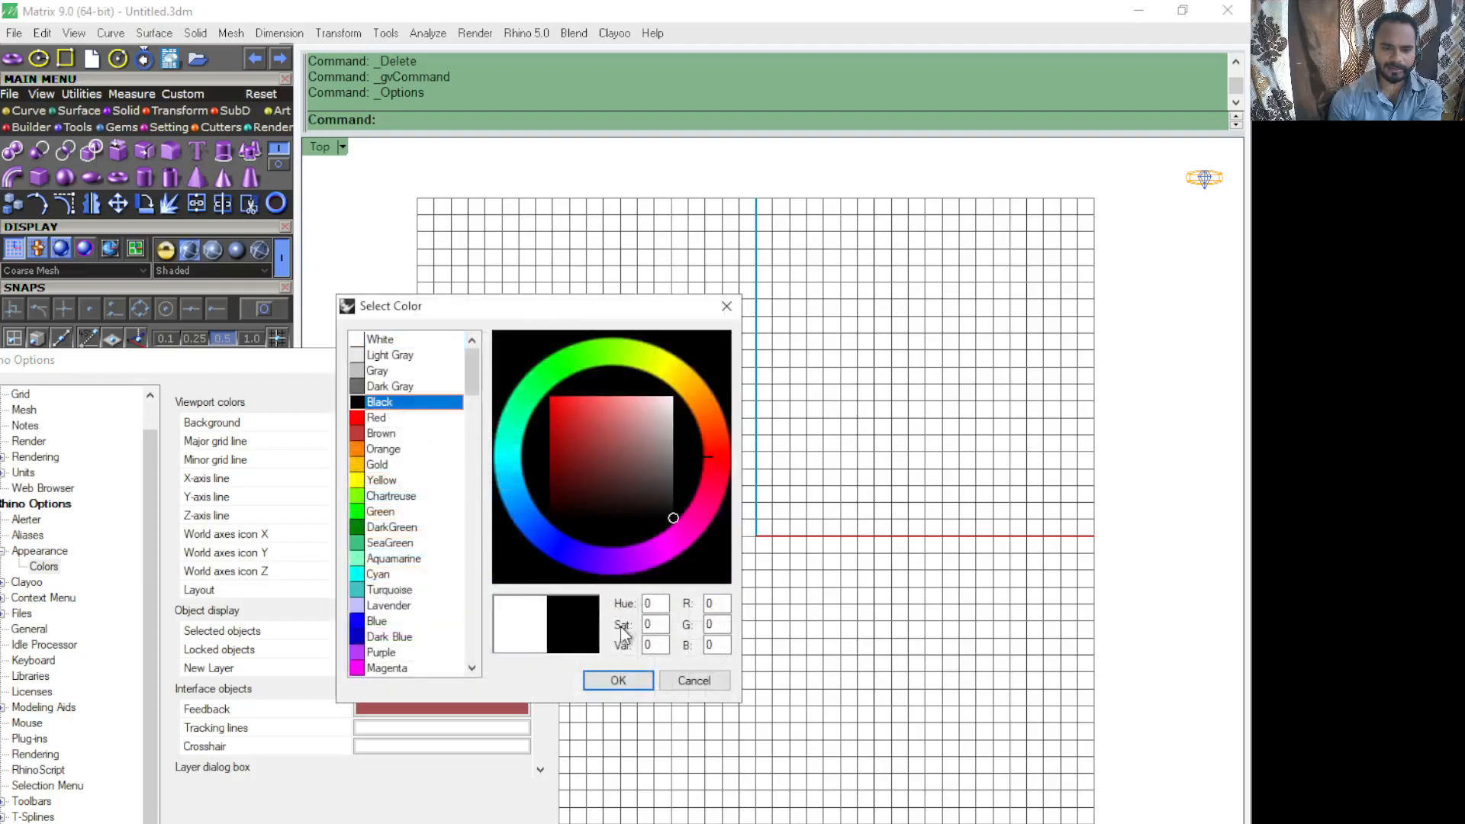
pyautogui.click(623, 682)
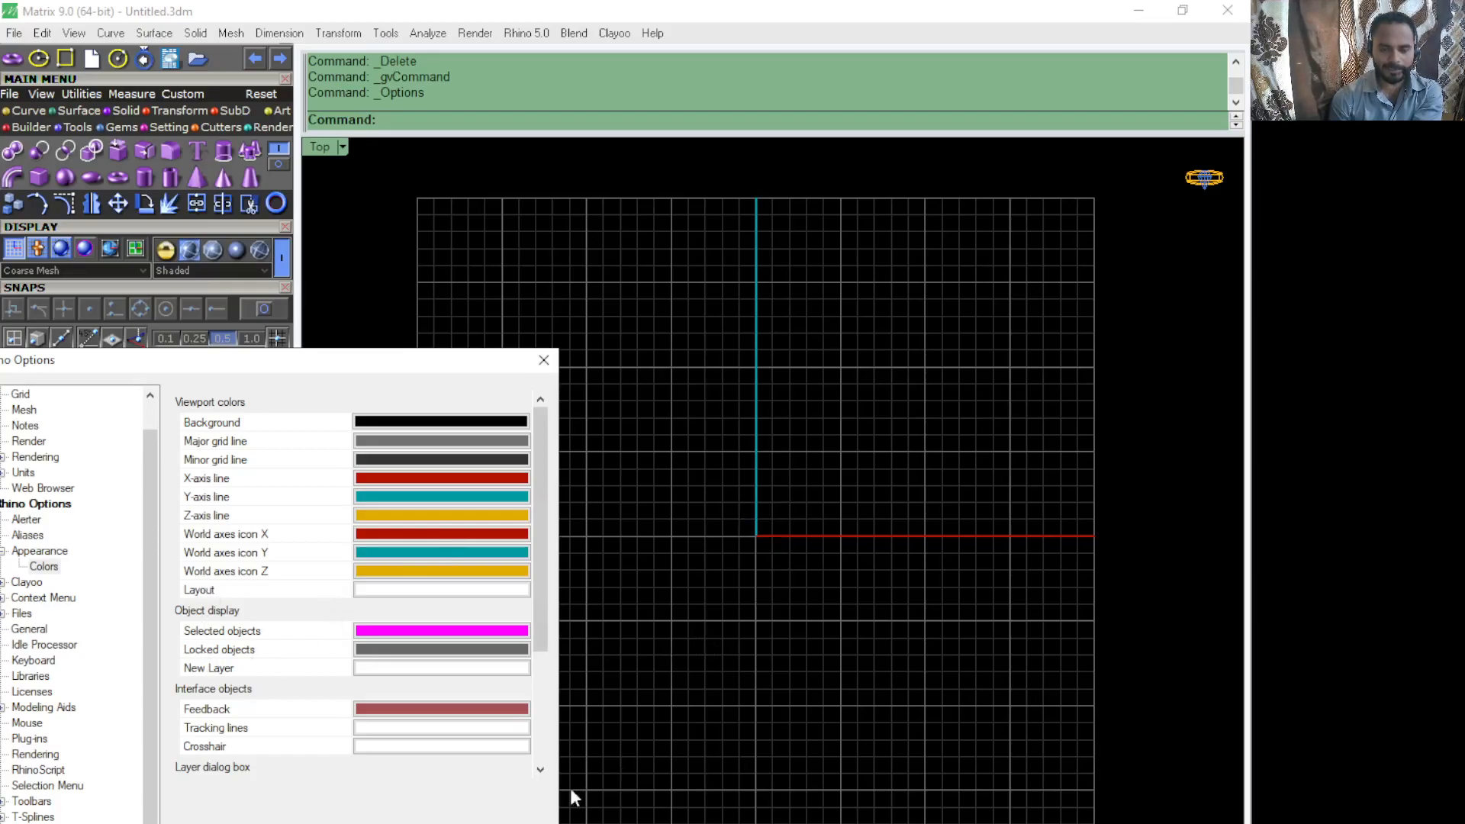
# Step: Accept the color options, switch to the four-viewport layout, and maximize the Top viewport
pyautogui.press('Return')
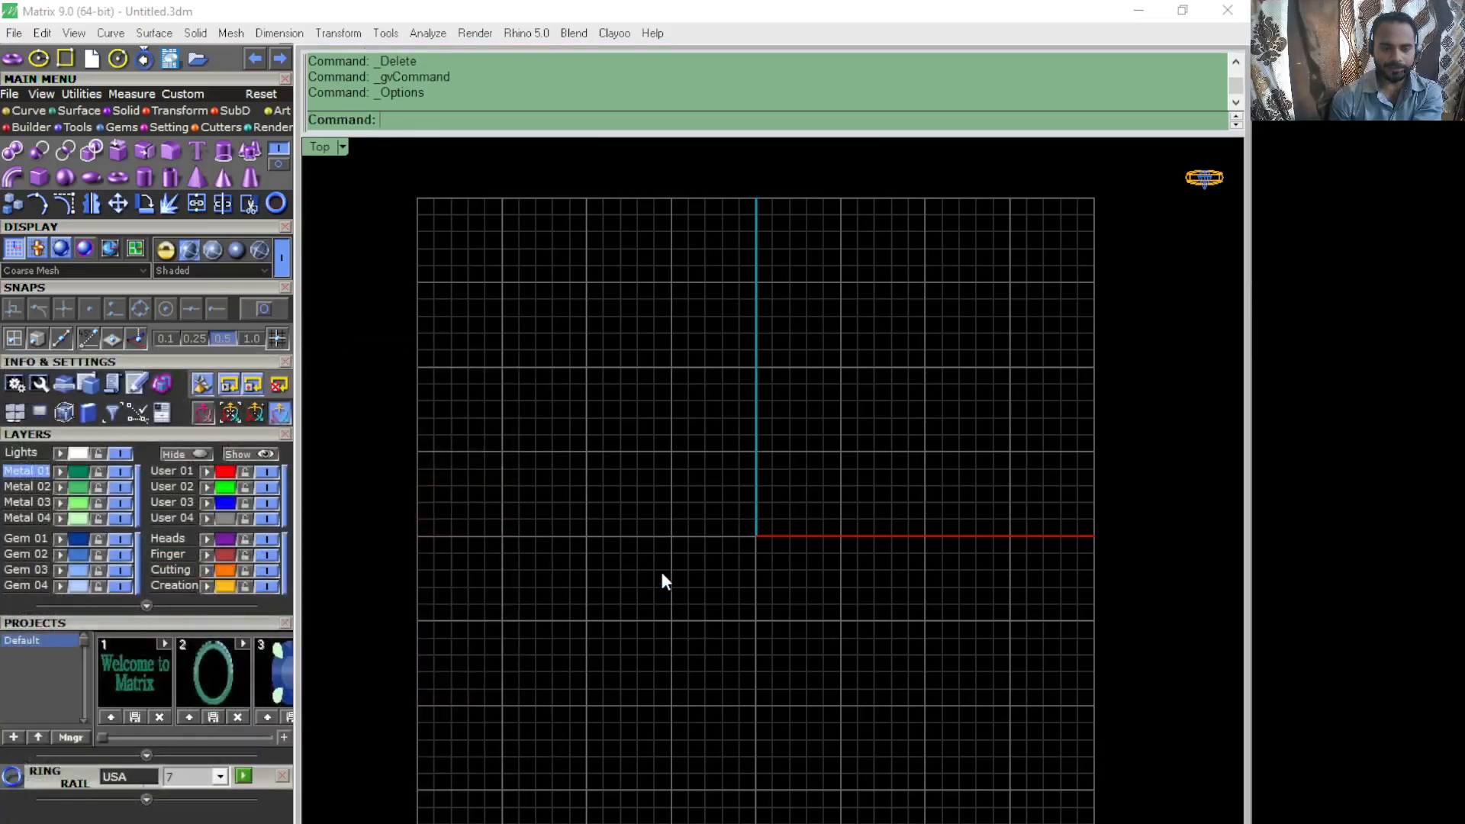
pyautogui.scroll(-3, 660, 569)
pyautogui.press('F4')
pyautogui.press('F4')
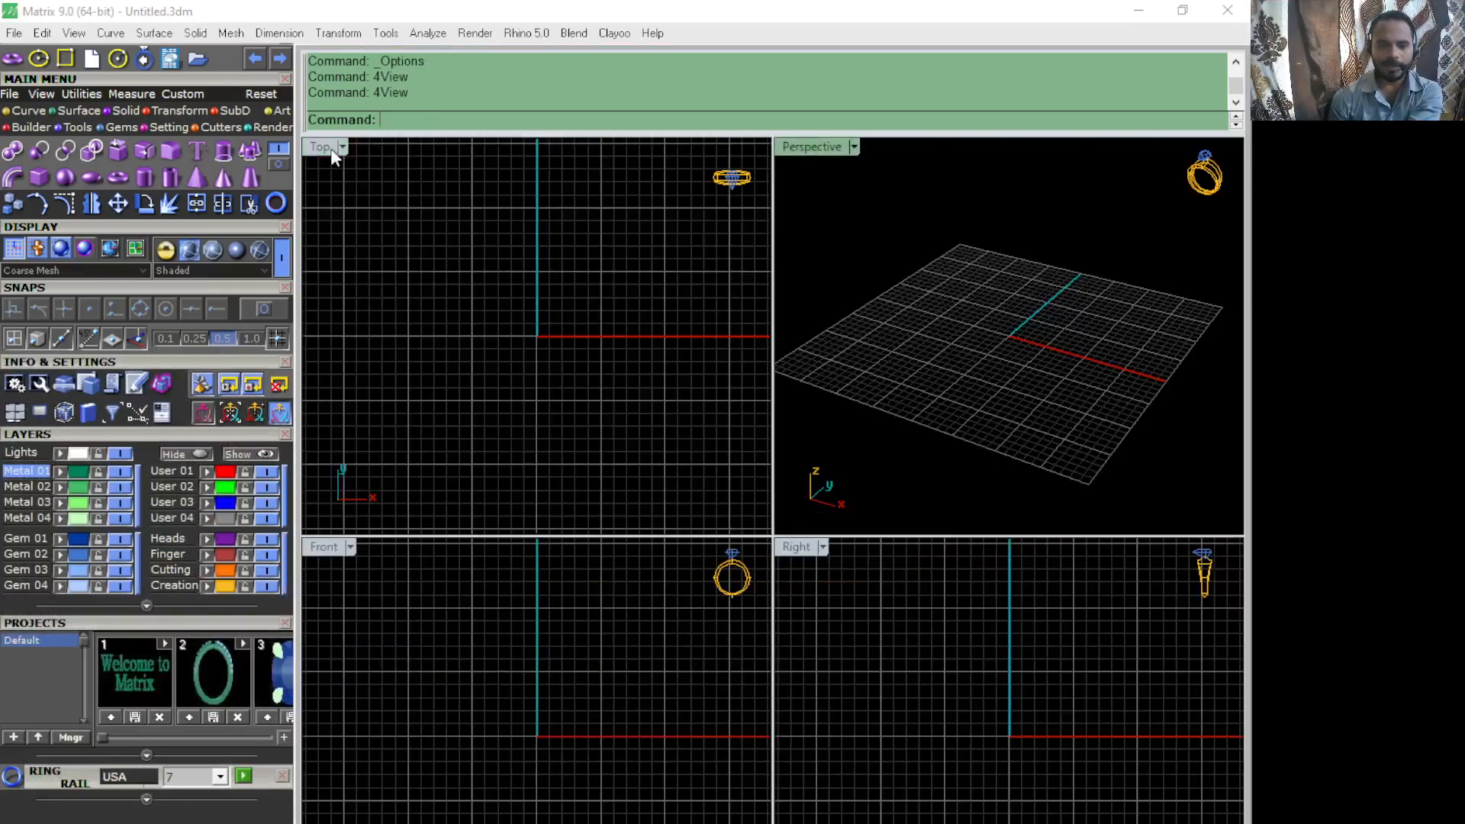
pyautogui.doubleClick(334, 156)
pyautogui.scroll(-4, 846, 578)
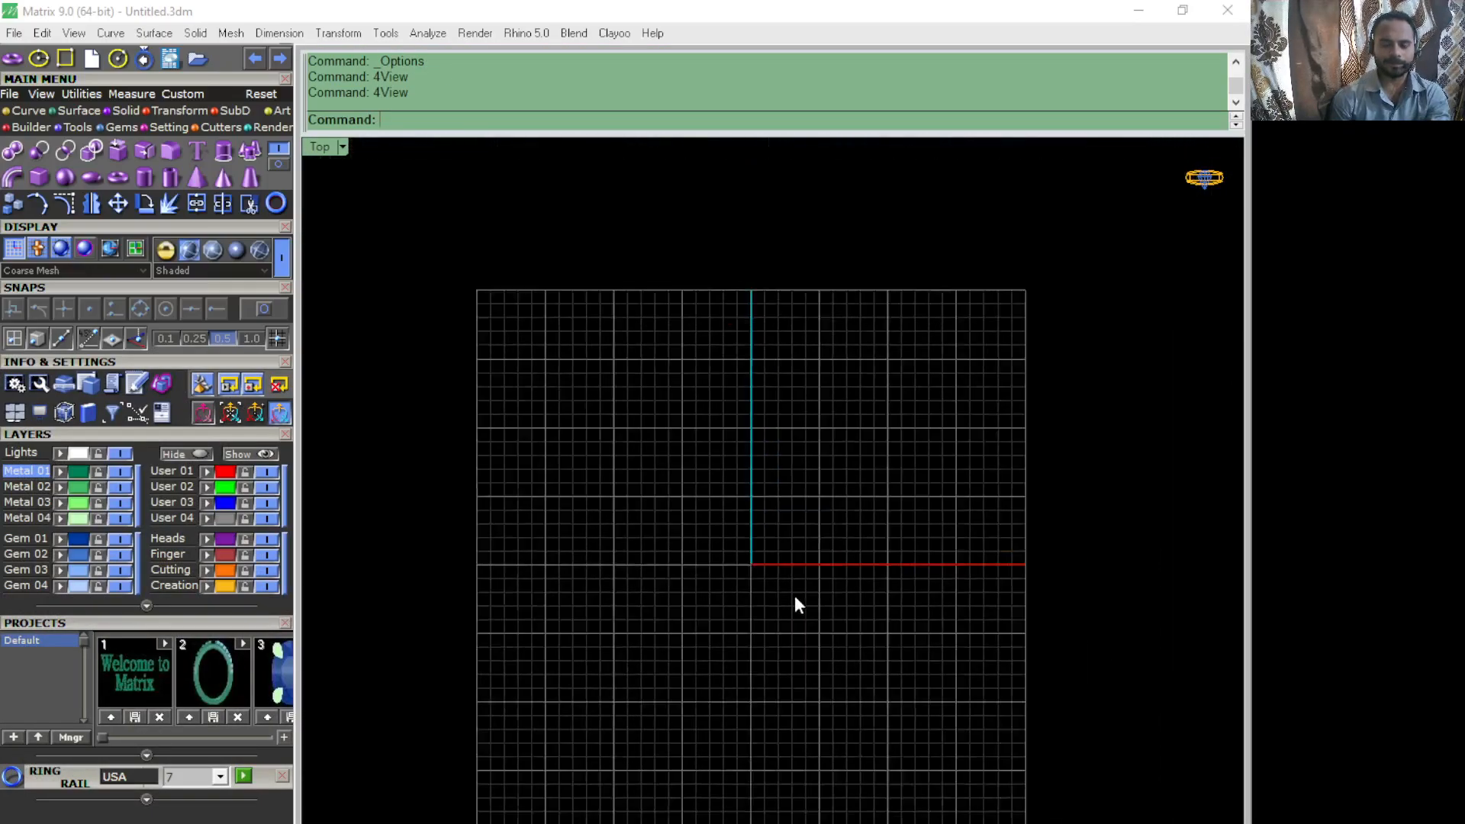
pyautogui.scroll(3, 740, 580)
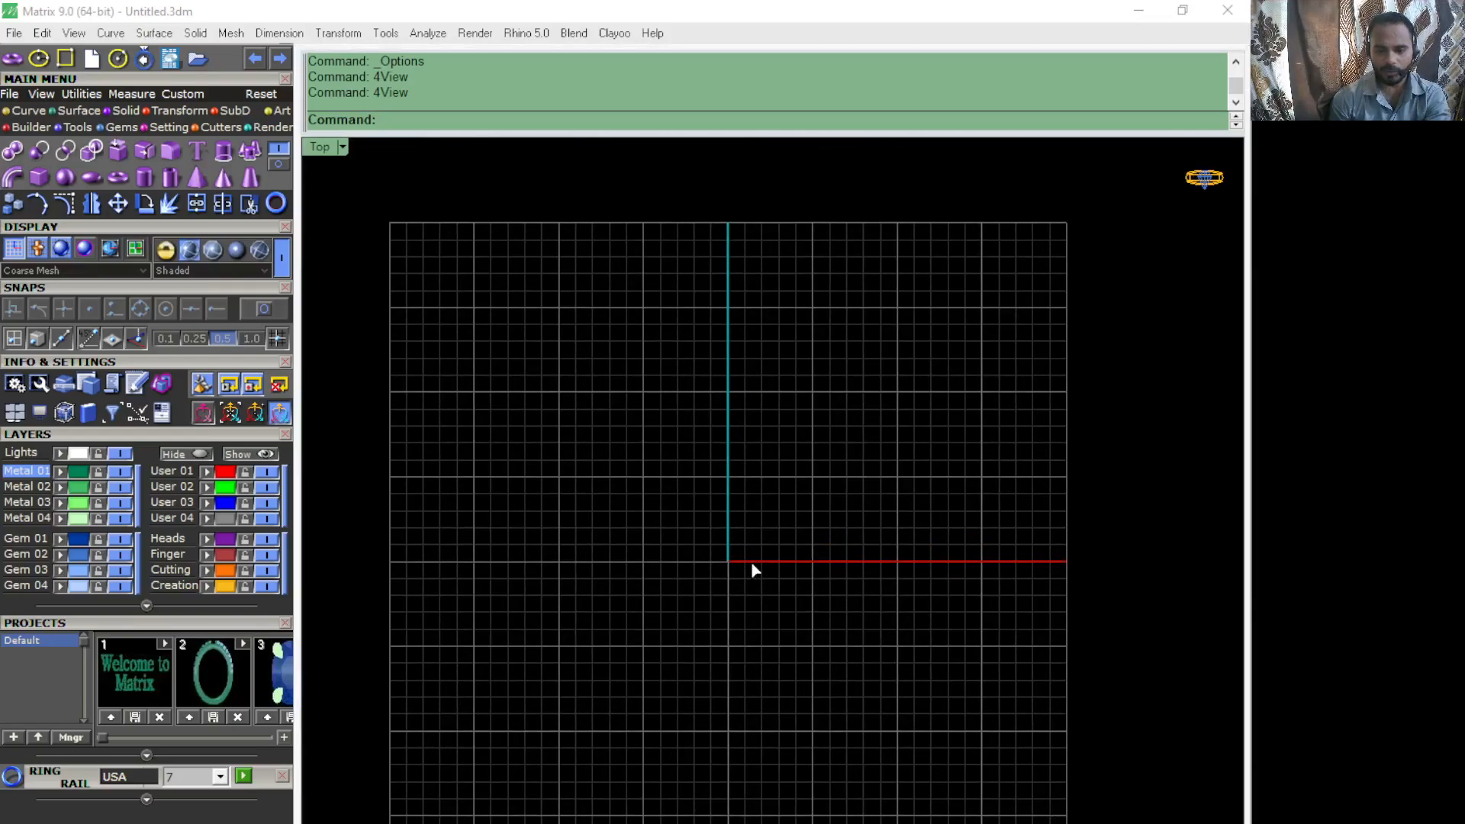
# Step: Toggle the Top viewport's grid off and back on
pyautogui.press('F7')
pyautogui.press('F7')
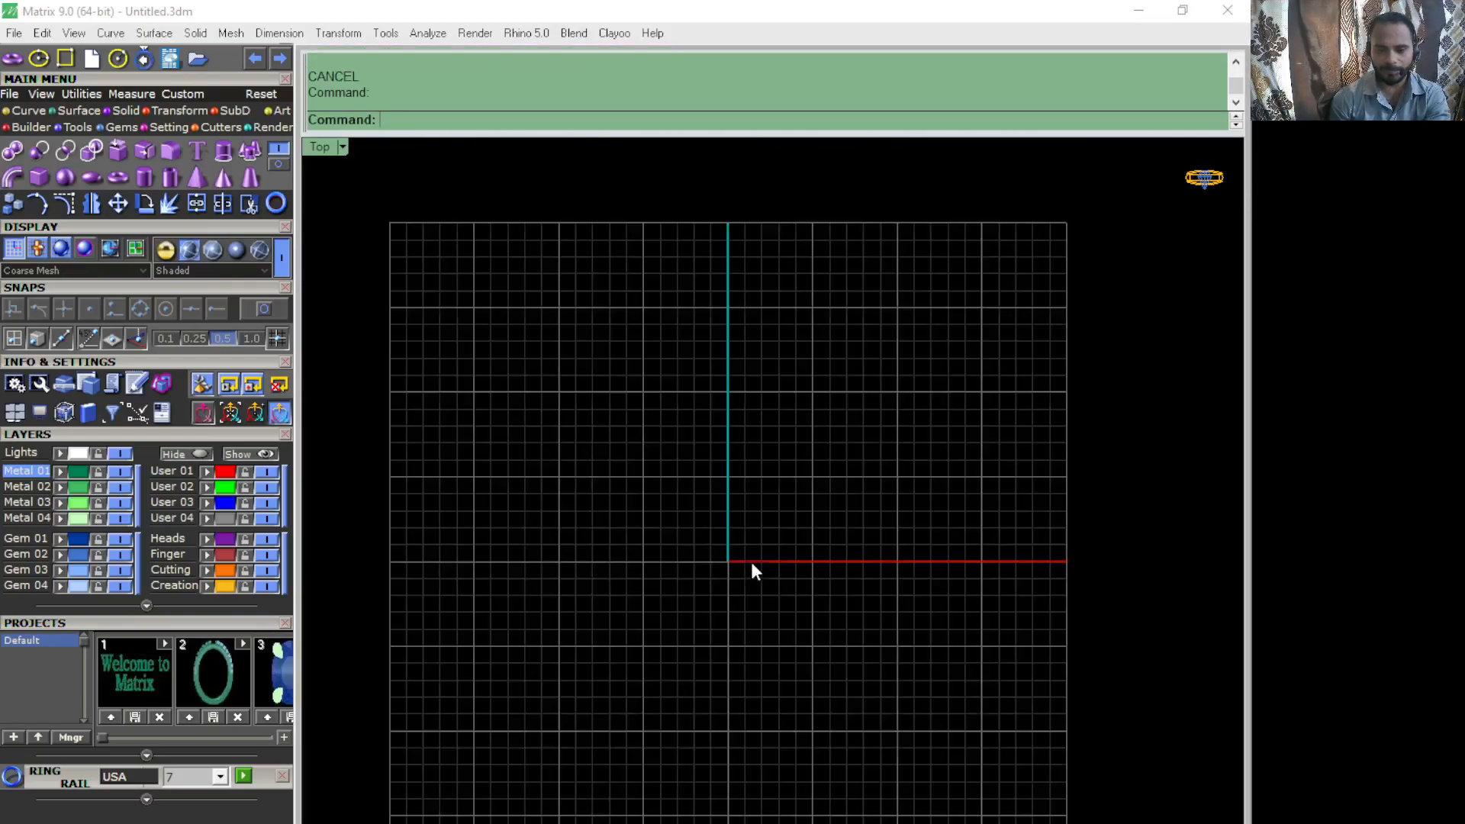
pyautogui.moveTo(738, 587); pyautogui.dragTo(726, 546, button='right')
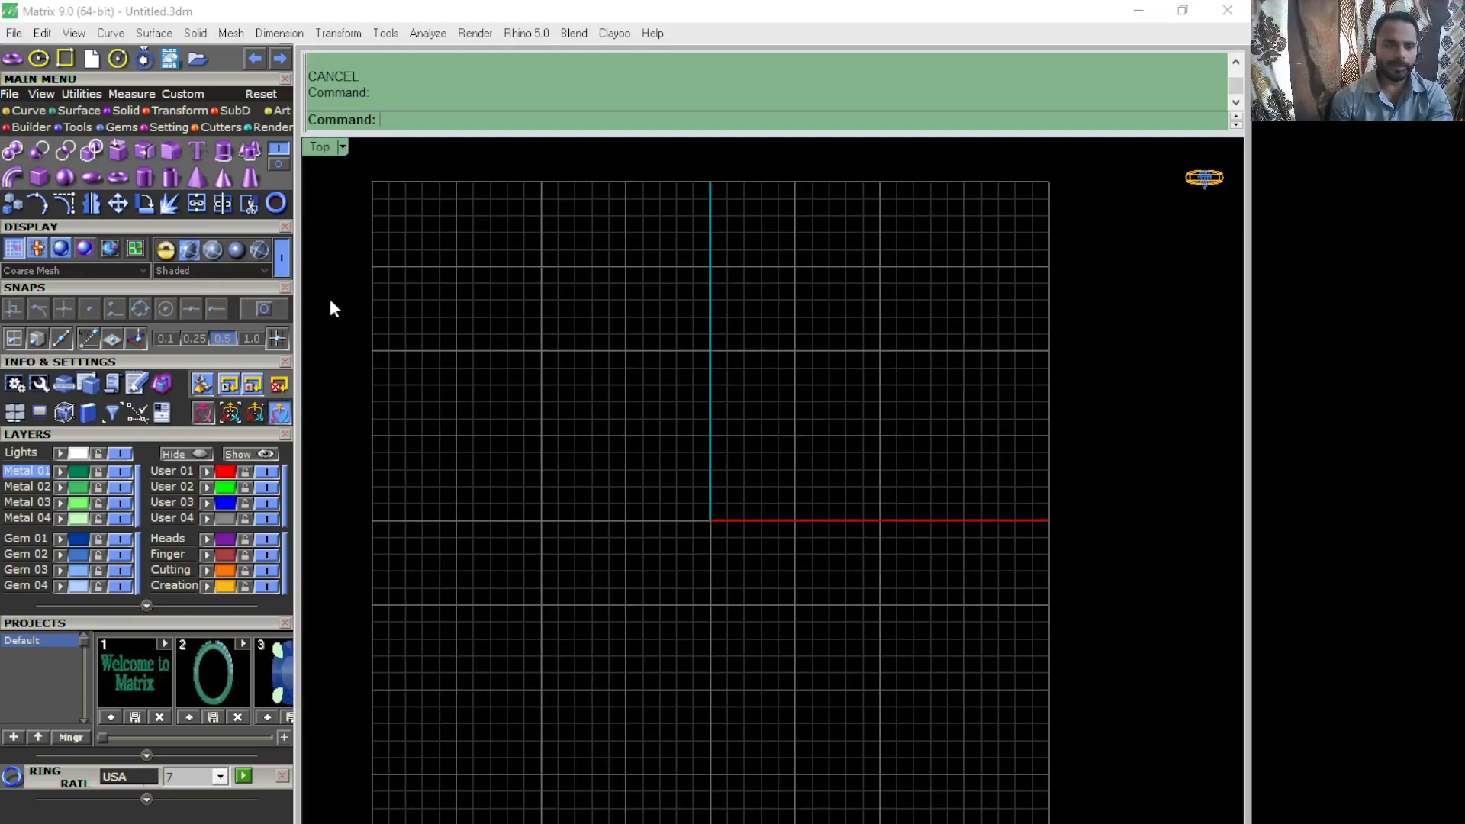
# Step: Display the curve tools and try starting a polyline in the grid's upper-left quadrant while toggling Ortho
pyautogui.click(27, 110)
pyautogui.moveTo(817, 519); pyautogui.dragTo(798, 513, button='right')
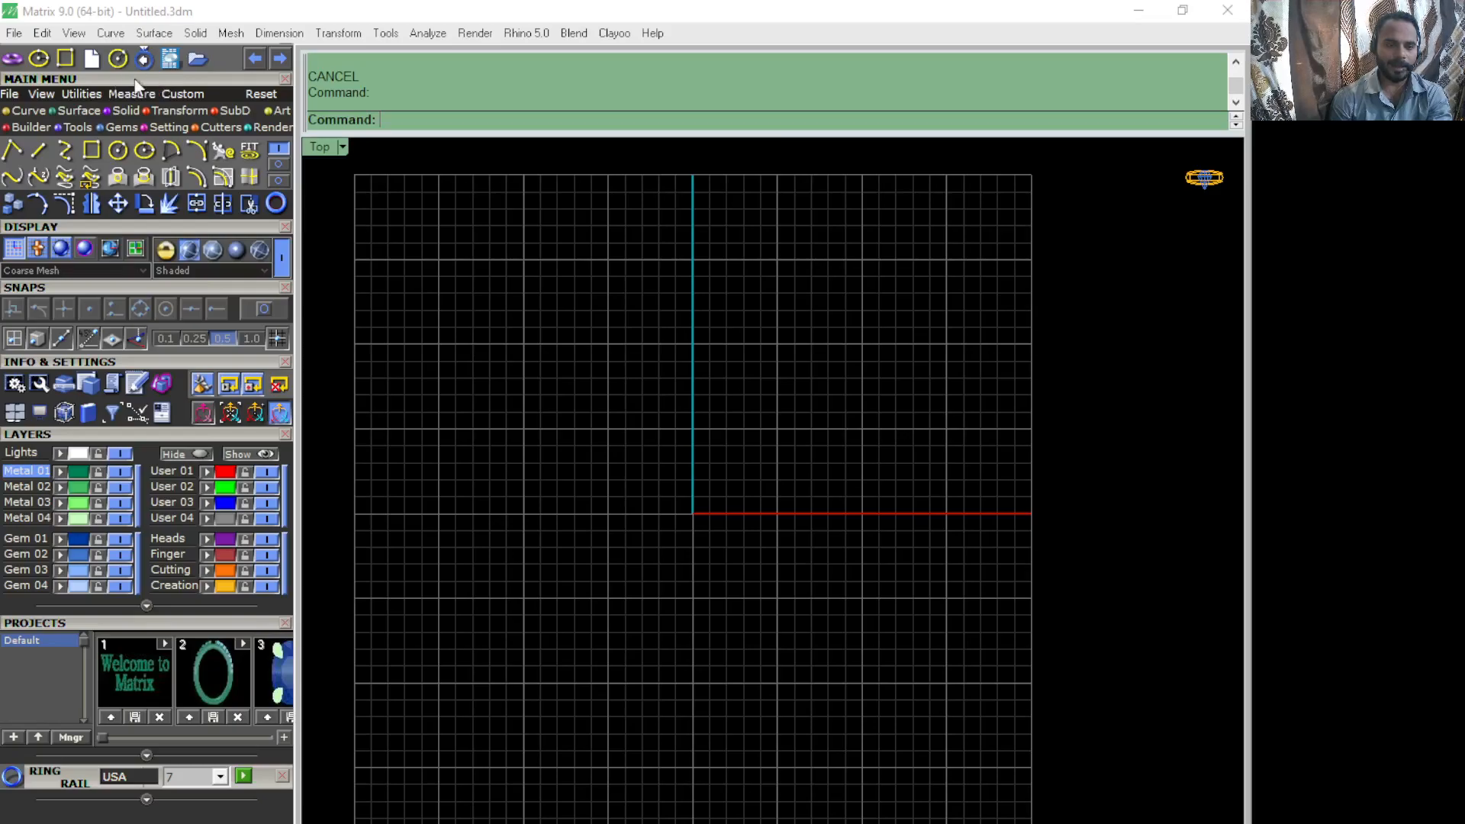
pyautogui.click(12, 152)
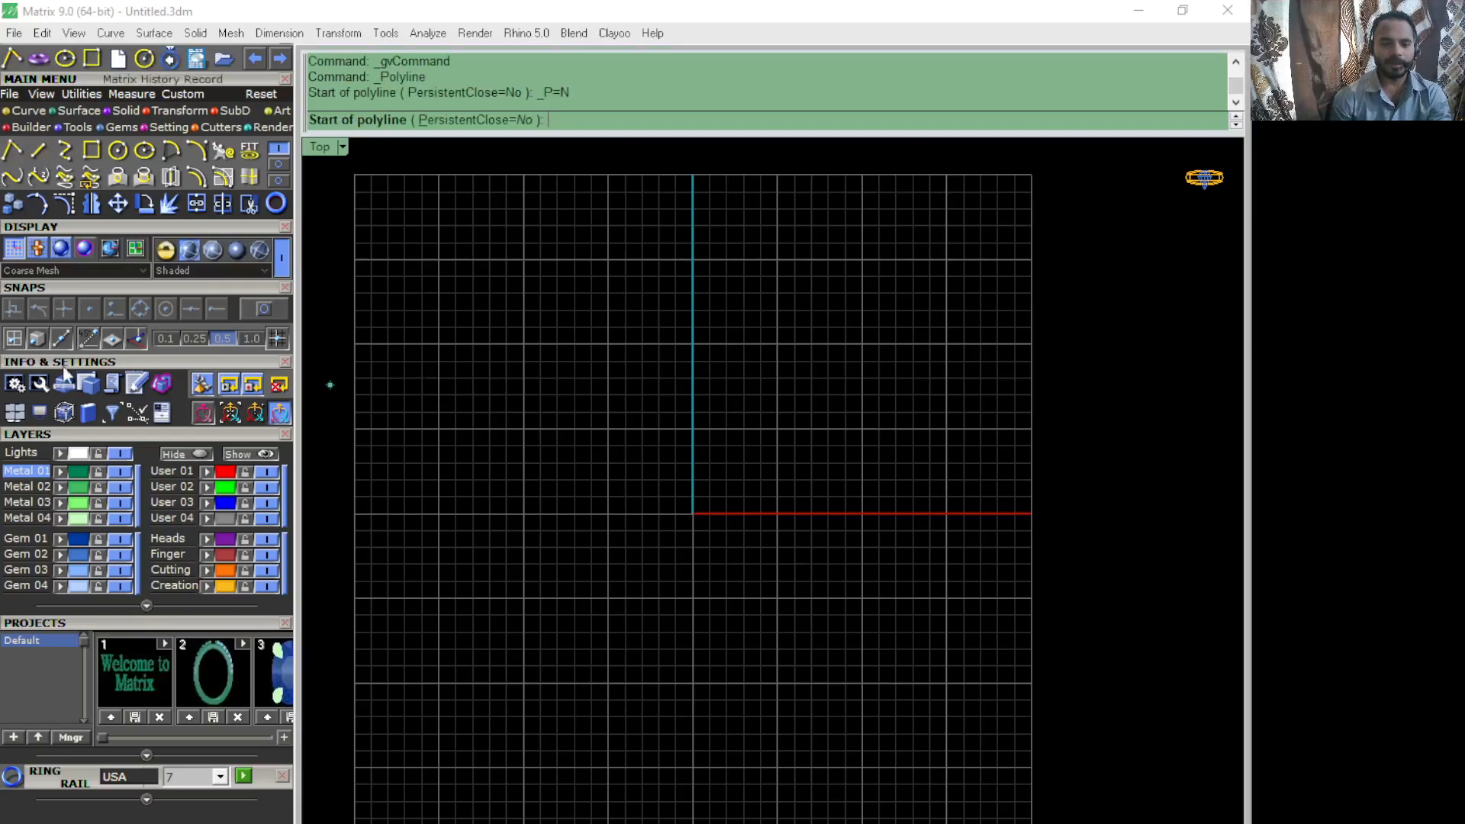
pyautogui.click(87, 337)
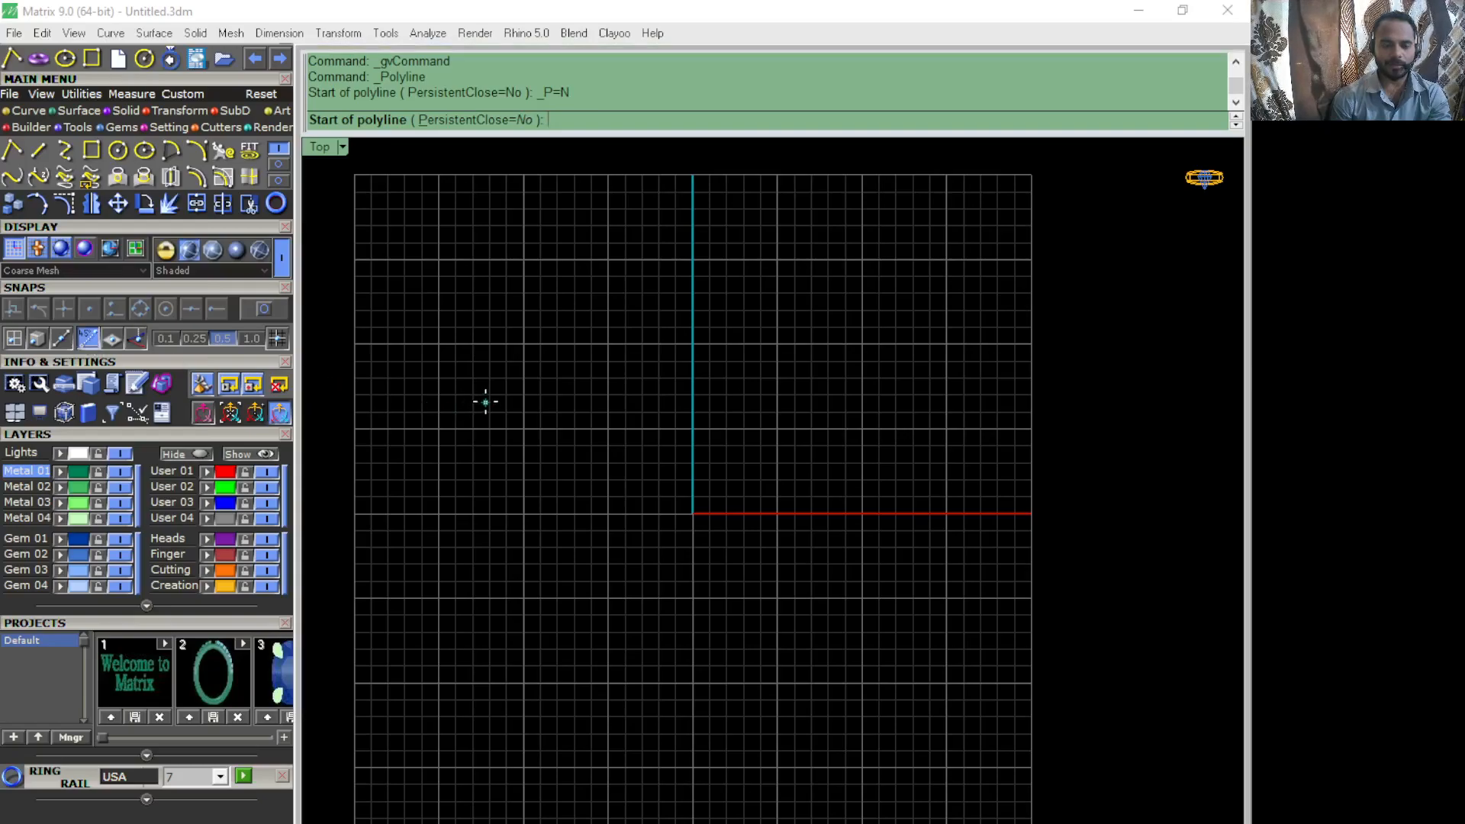
pyautogui.click(485, 403)
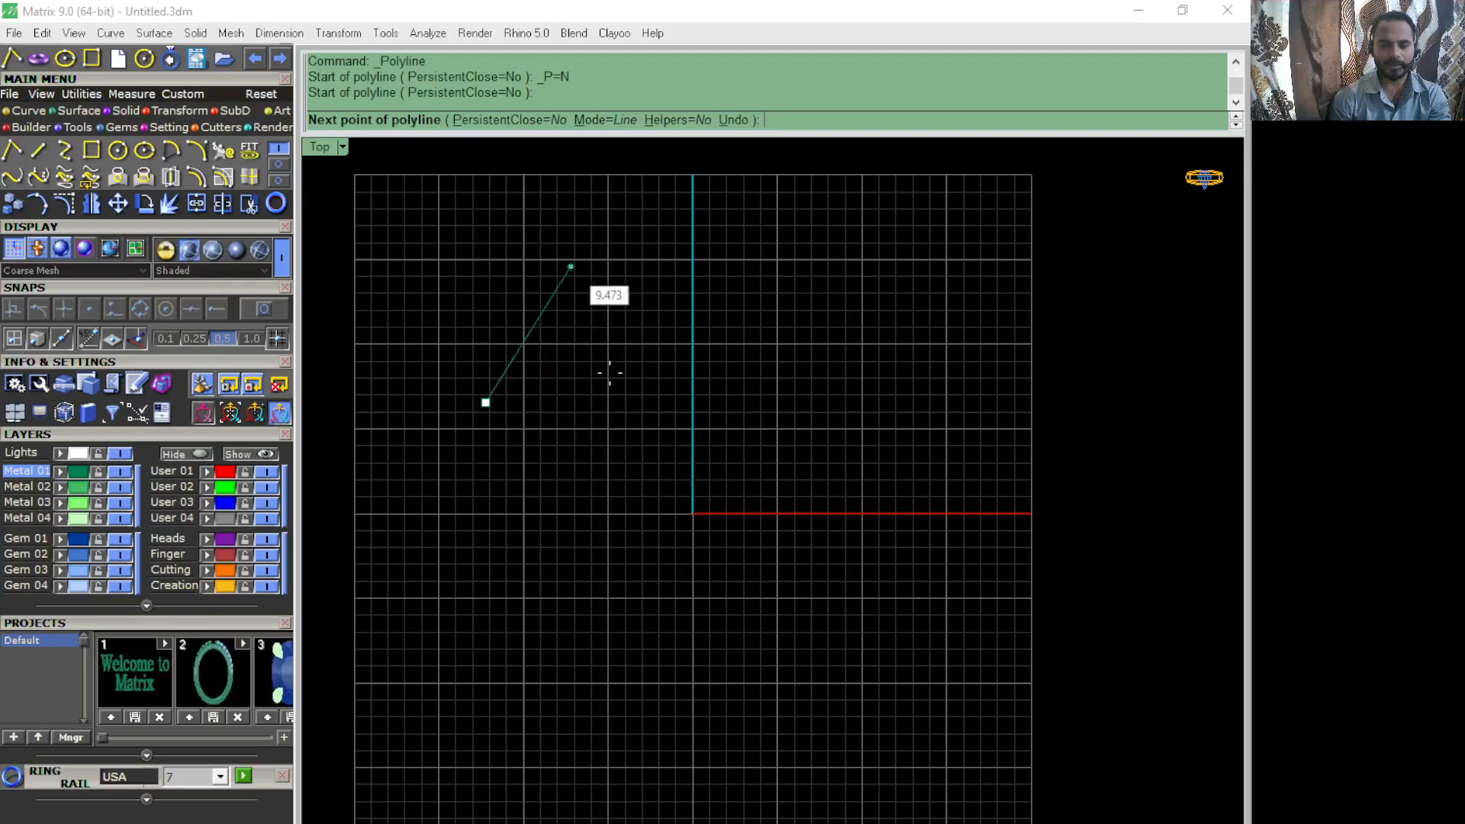
pyautogui.click(90, 337)
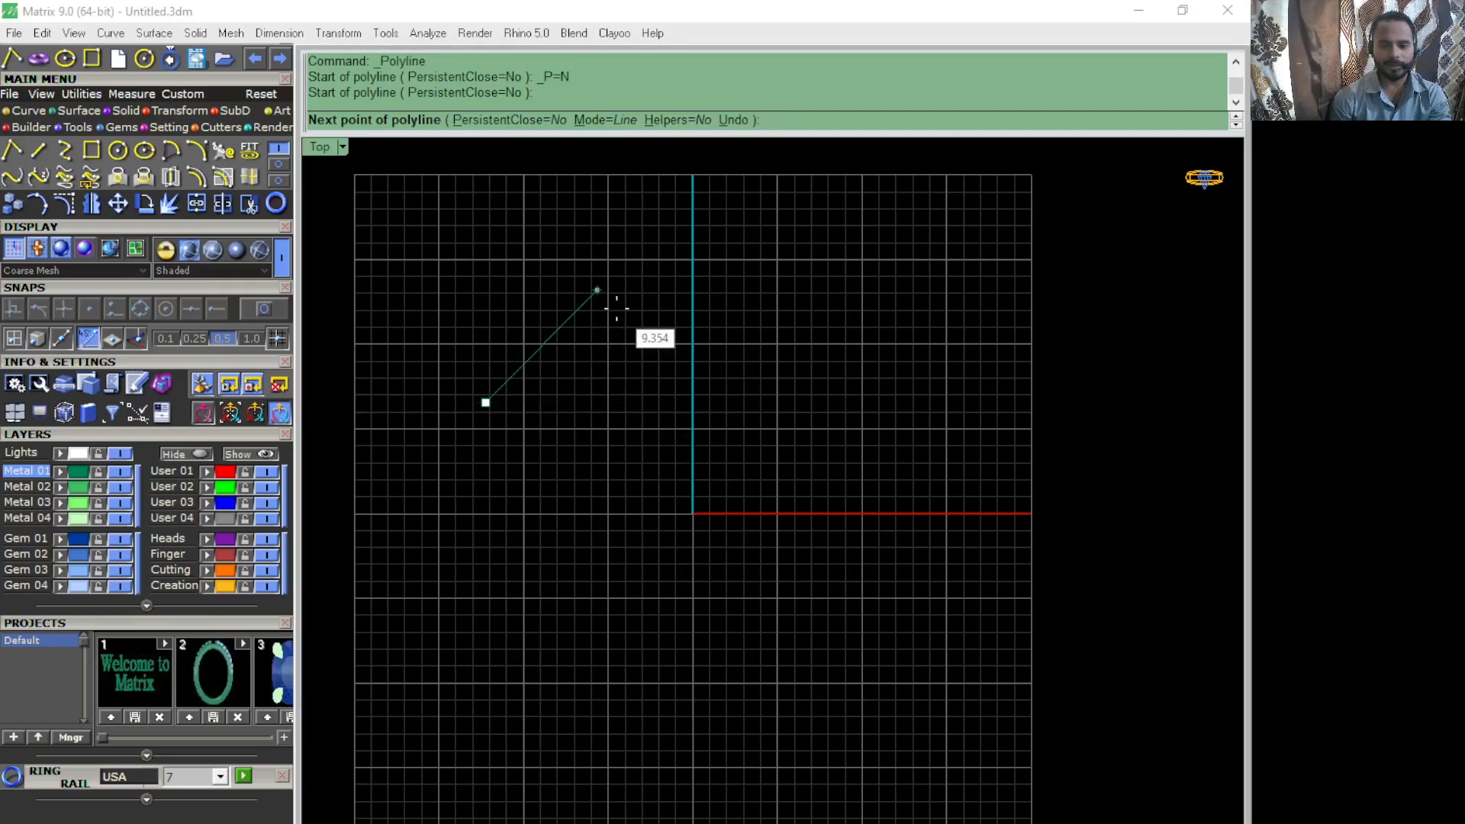
# Step: Try a single line starting from the origin by entering 0 as its start point
pyautogui.click(40, 153)
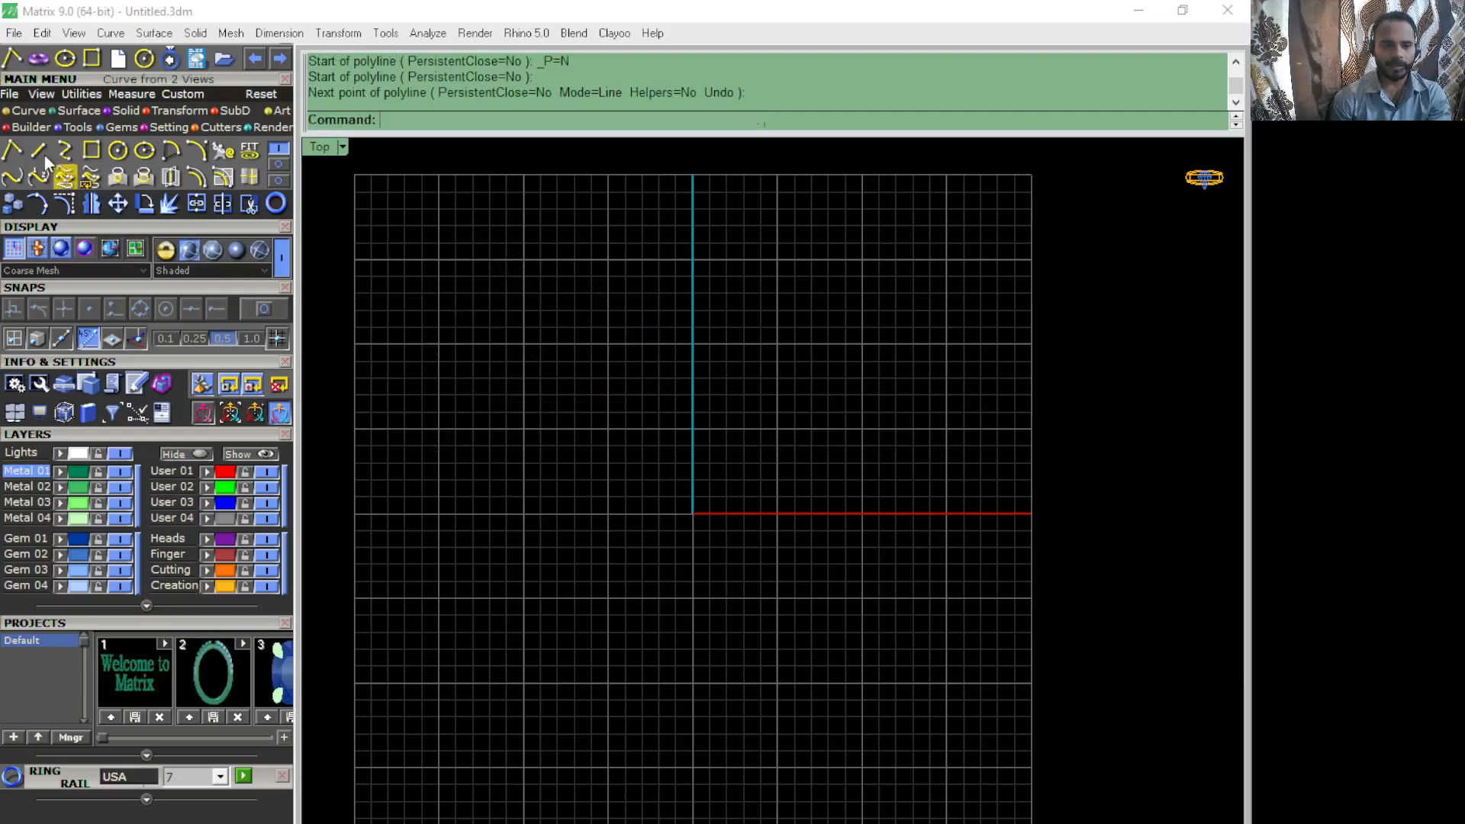
pyautogui.write('0')
pyautogui.press('Return')
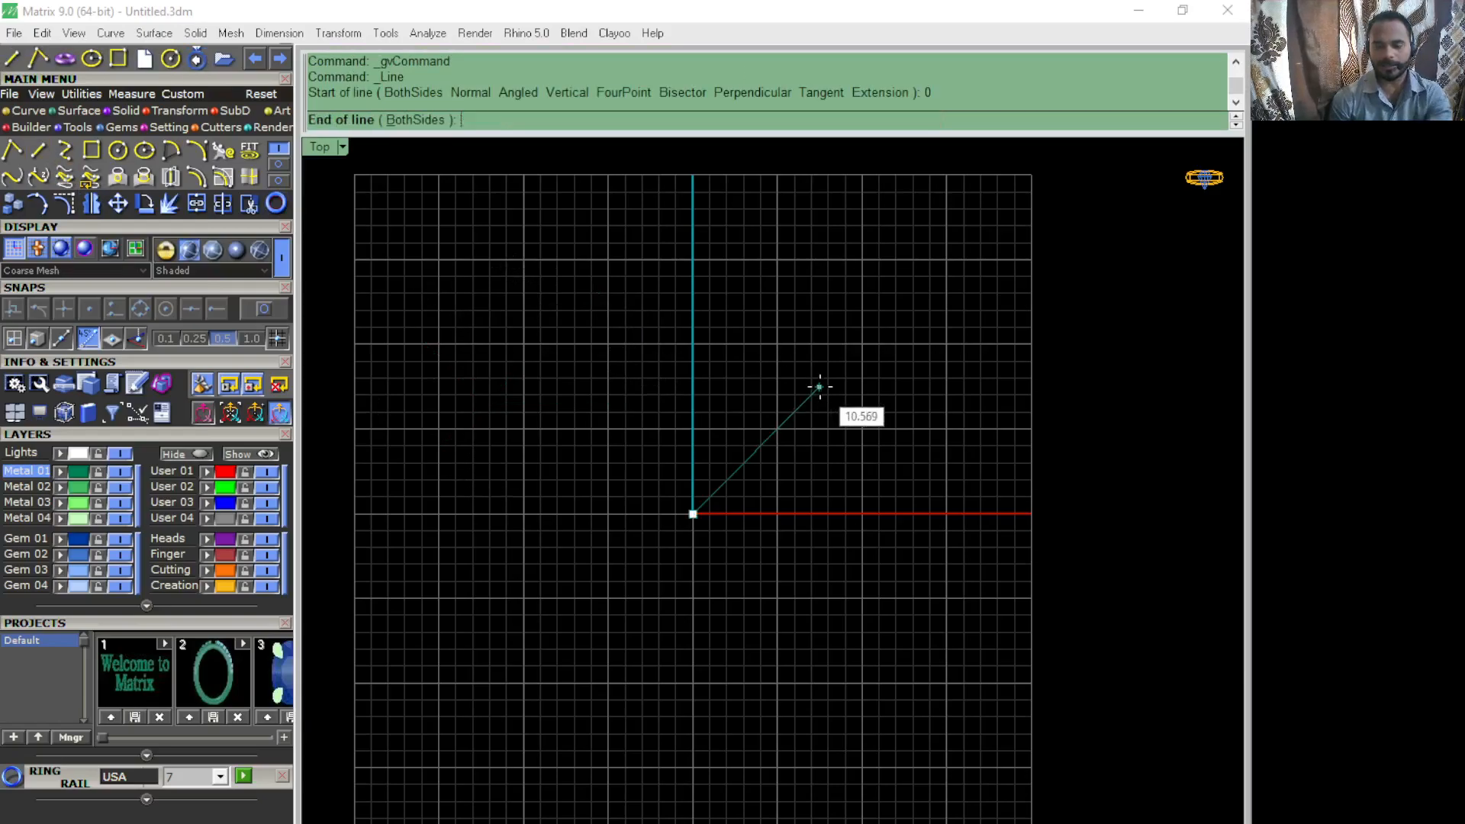
pyautogui.scroll(2, 819, 387)
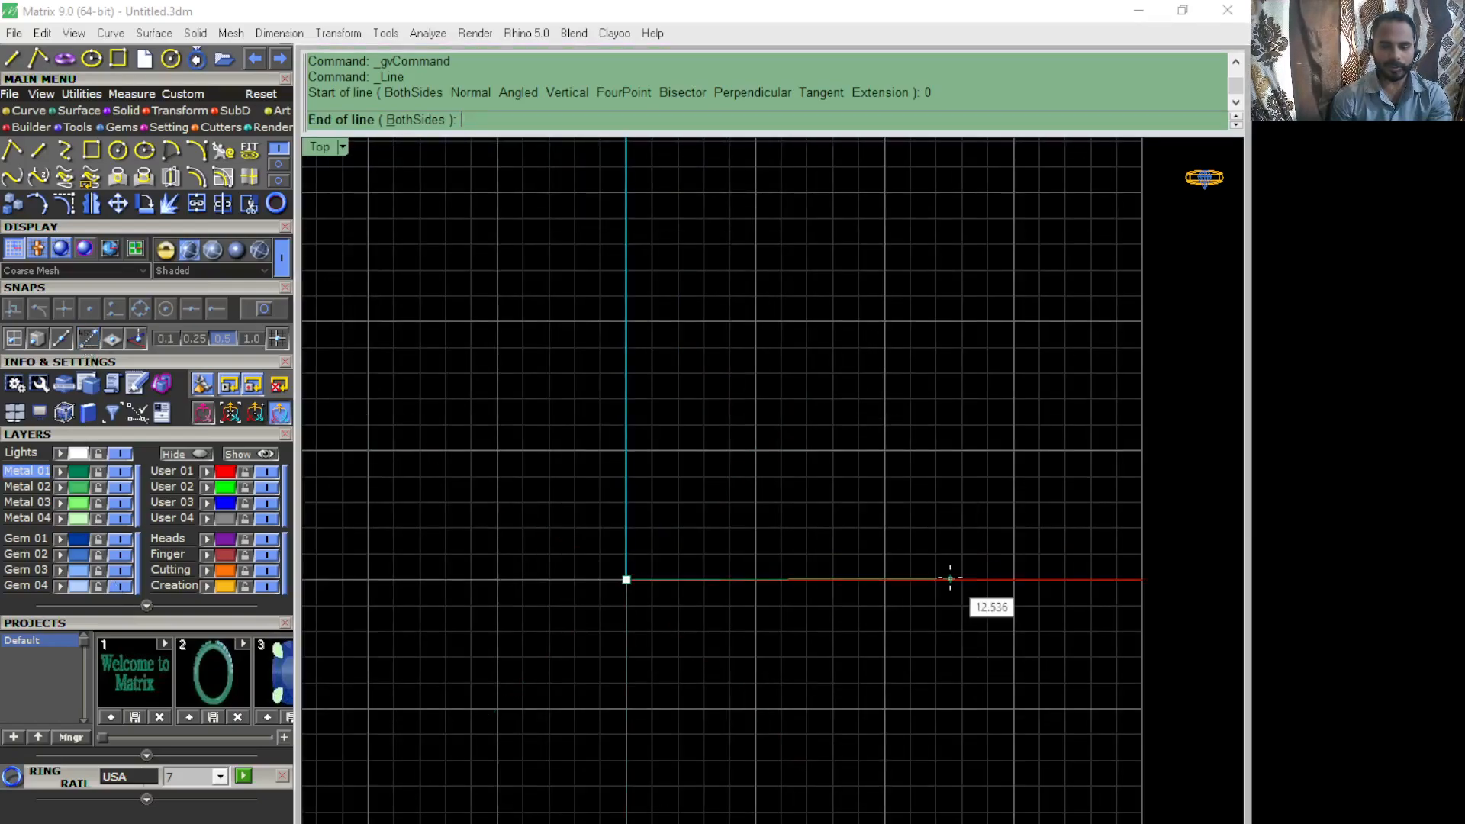
pyautogui.scroll(-2, 798, 569)
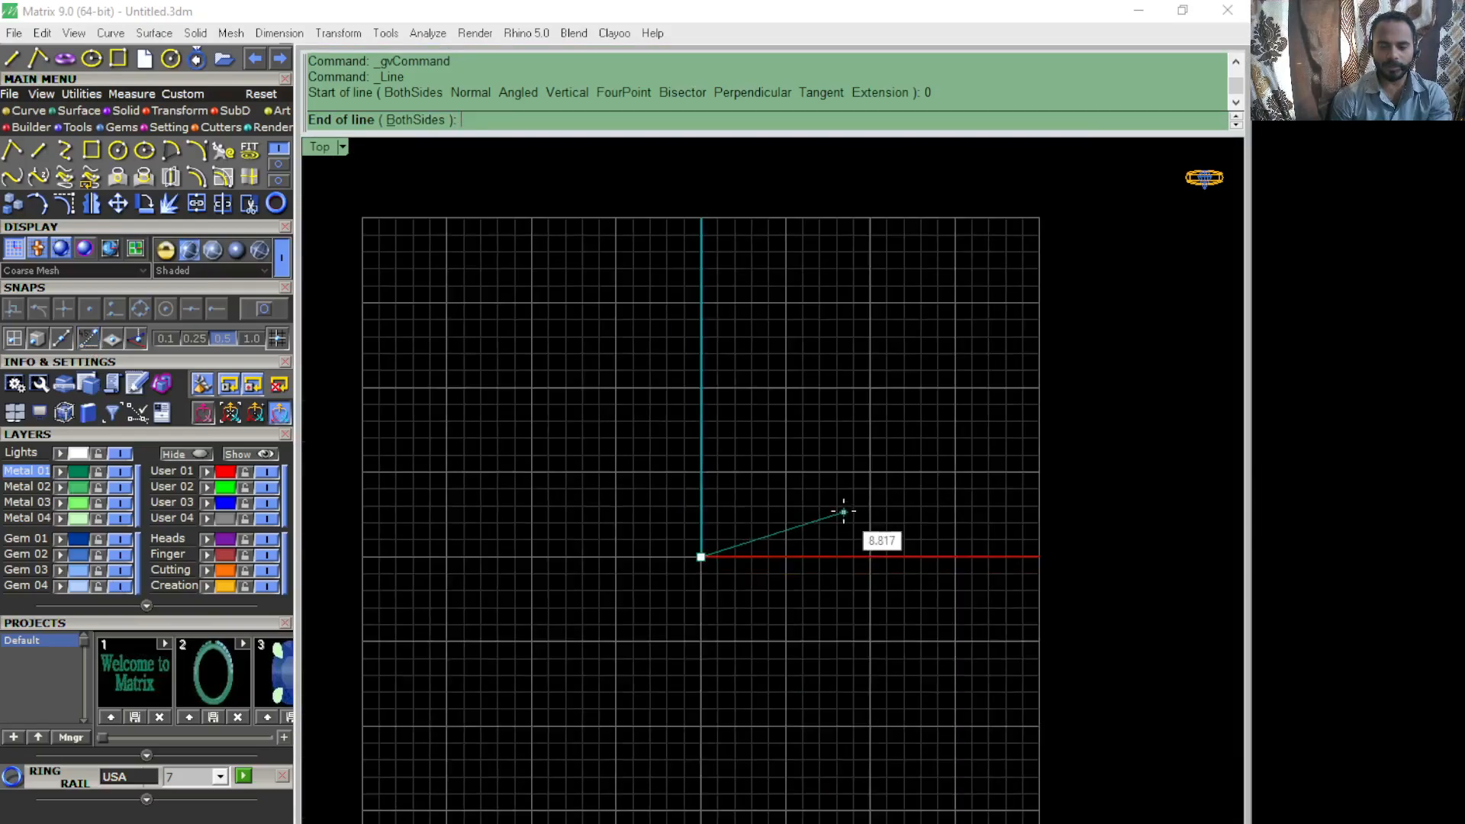
pyautogui.press('Escape')
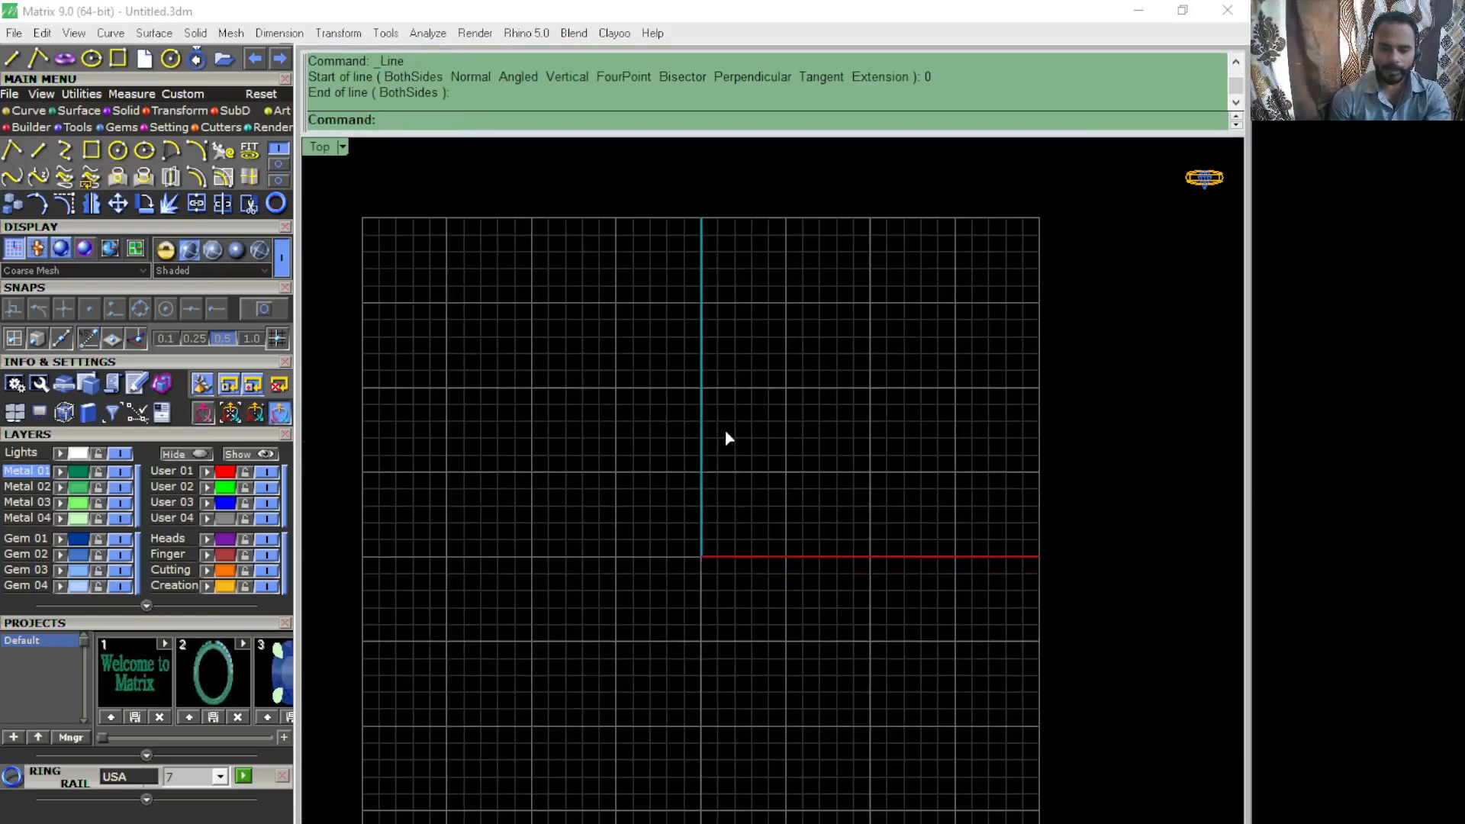
# Step: Hide the grid and draw a freehand polyline of many straight segments that loops and crosses itself in the Top viewport
pyautogui.press('F7')
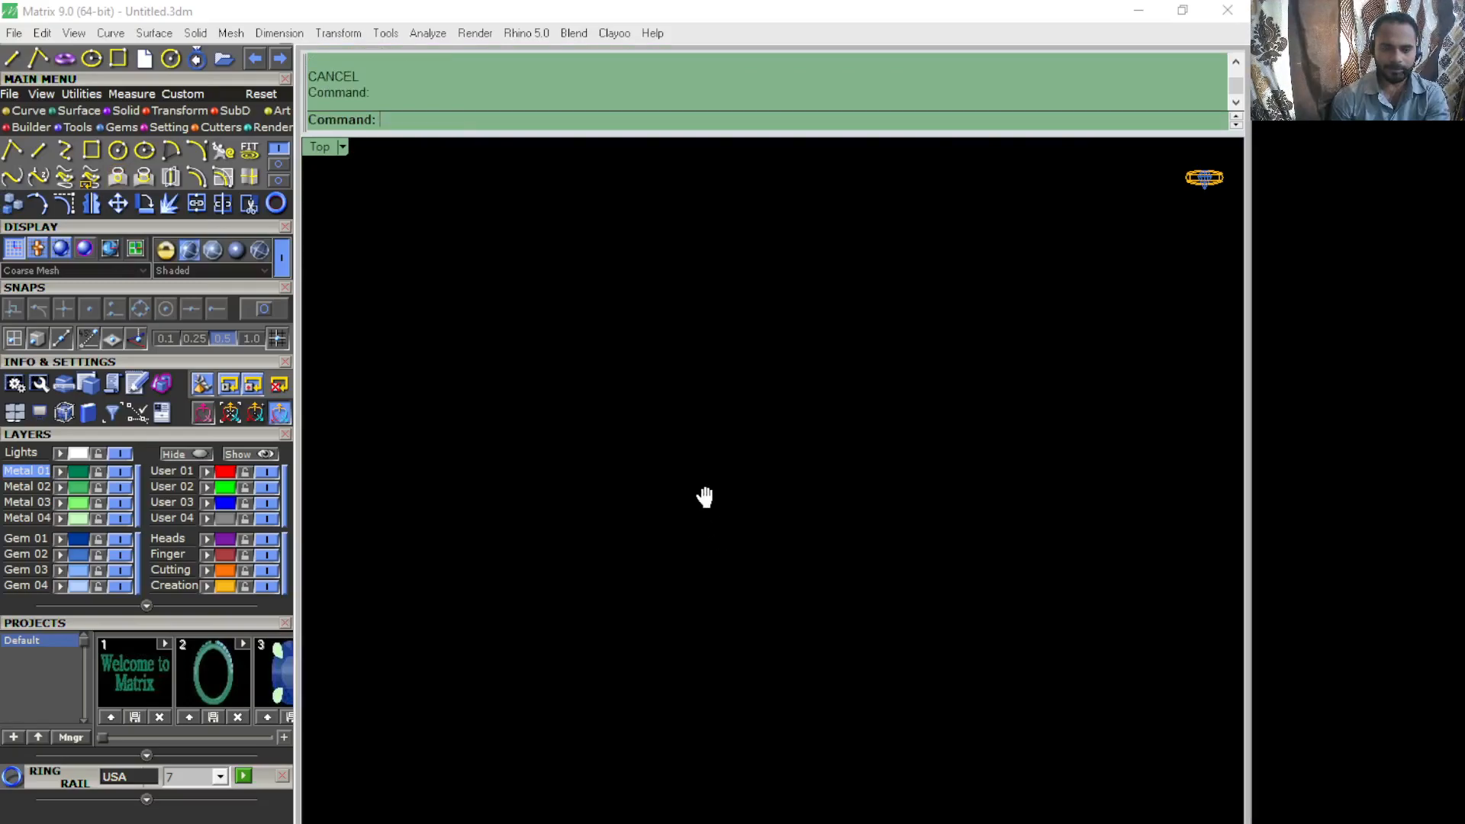
pyautogui.click(12, 150)
pyautogui.click(486, 383)
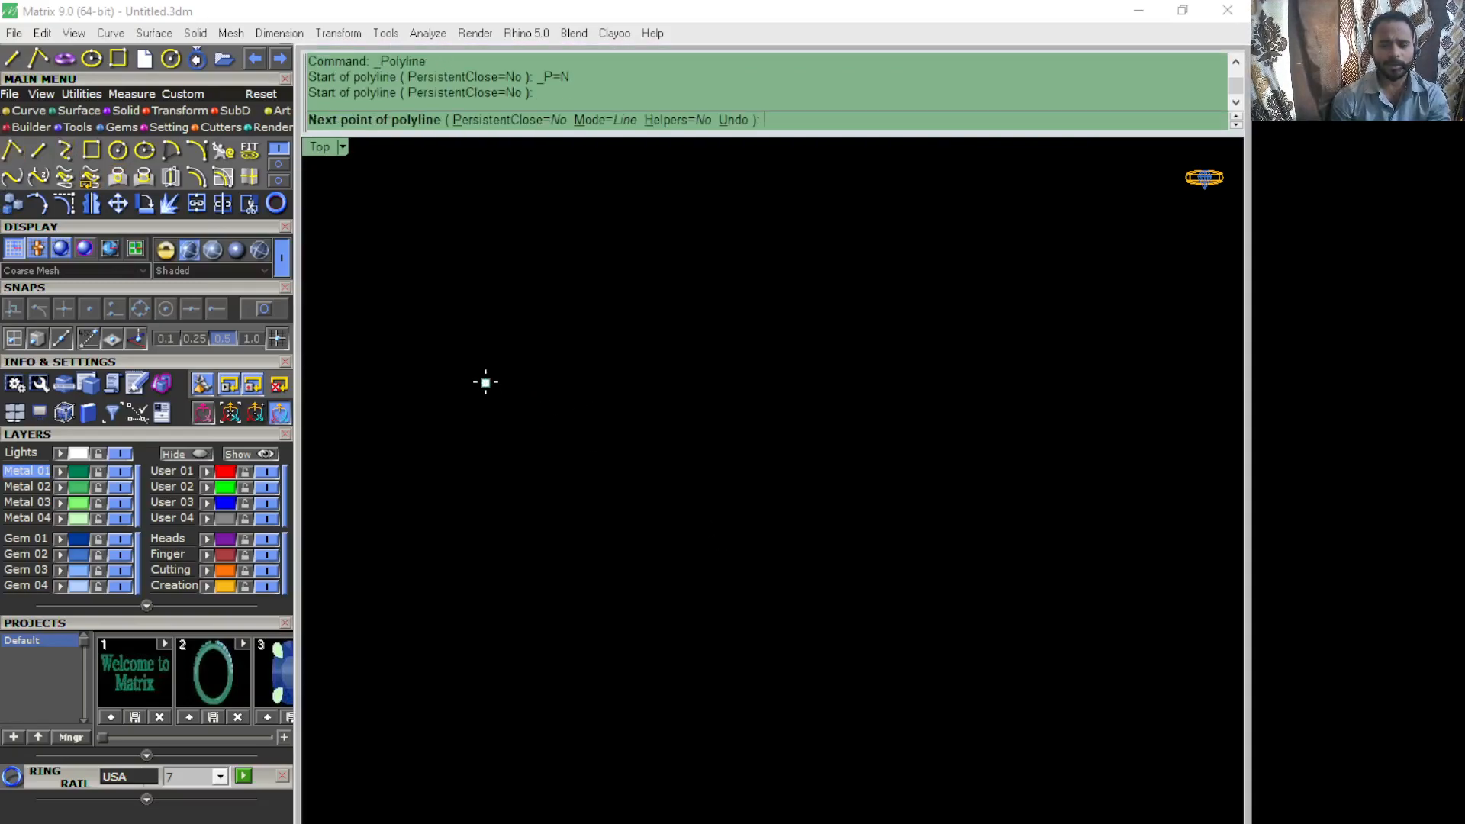
pyautogui.click(678, 375)
pyautogui.click(845, 370)
pyautogui.click(746, 579)
pyautogui.click(880, 529)
pyautogui.click(958, 379)
pyautogui.click(990, 590)
pyautogui.click(796, 718)
pyautogui.click(553, 691)
pyautogui.click(418, 596)
pyautogui.click(422, 380)
pyautogui.click(514, 296)
pyautogui.click(915, 283)
pyautogui.click(1137, 329)
pyautogui.click(1124, 554)
pyautogui.click(1047, 716)
pyautogui.click(631, 541)
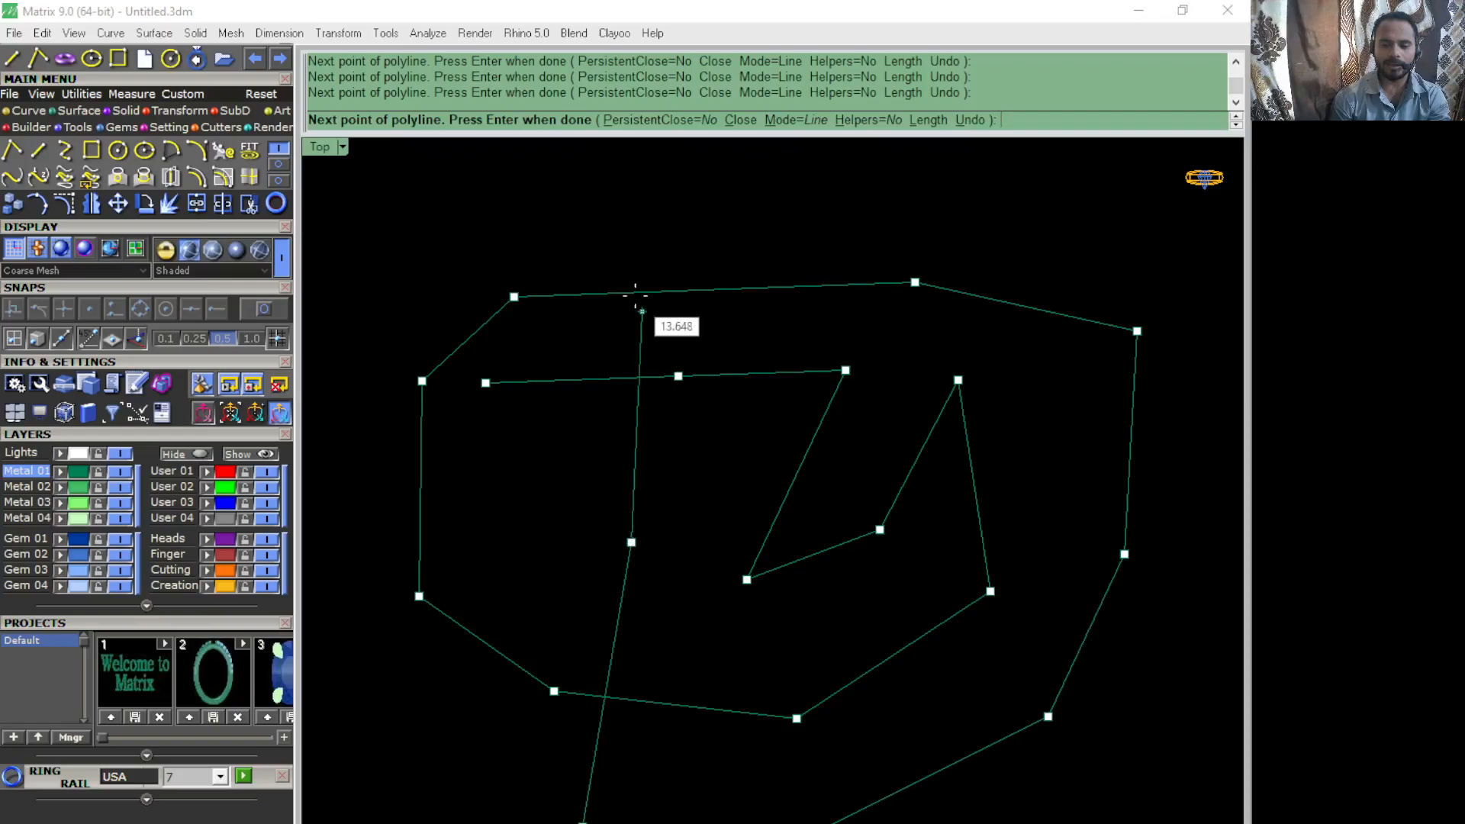
pyautogui.scroll(-2, 641, 526)
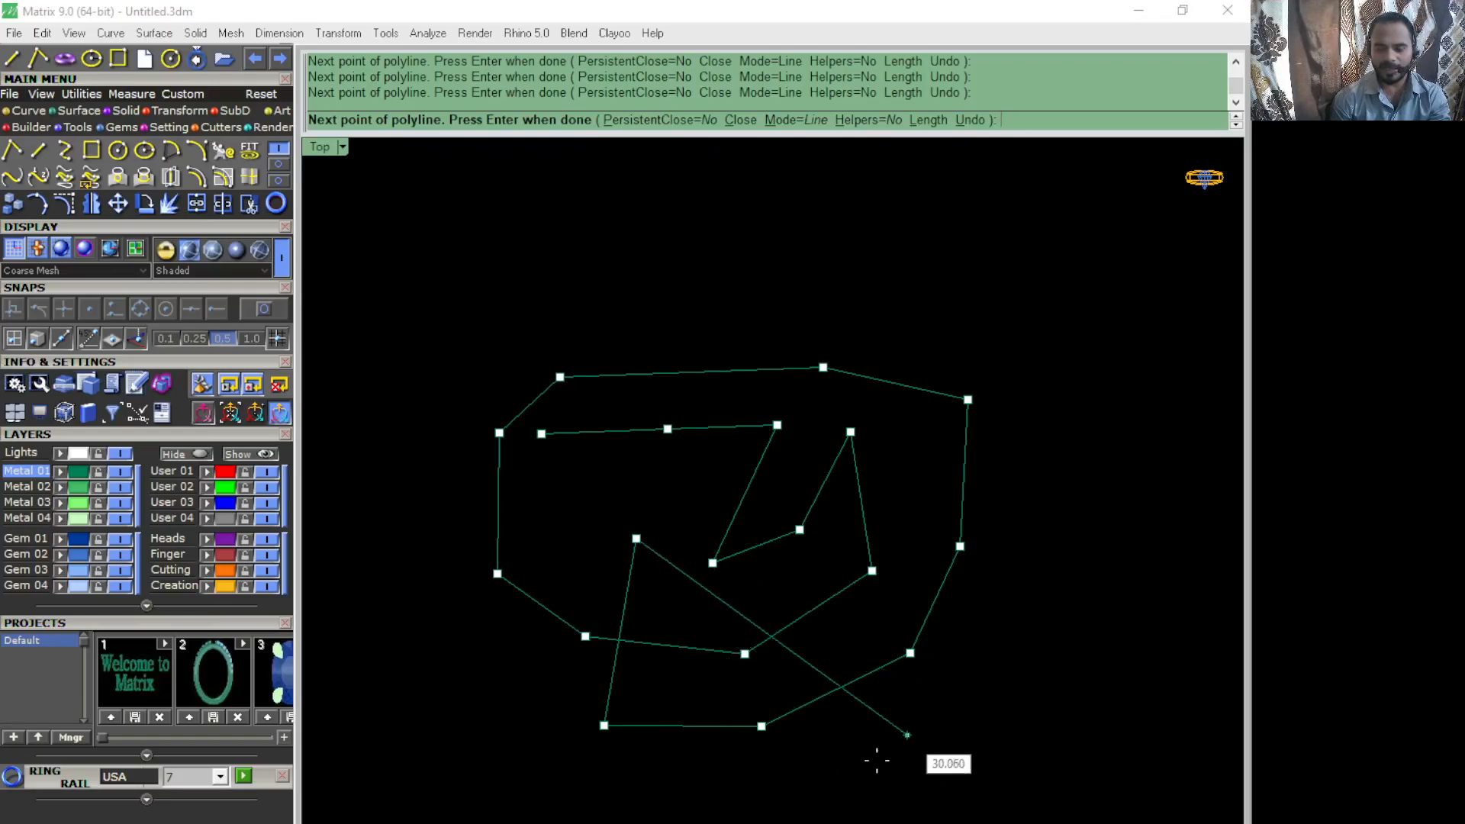
pyautogui.click(914, 734)
pyautogui.click(1083, 547)
pyautogui.click(1063, 406)
pyautogui.click(925, 310)
pyautogui.press('Return')
# Step: Delete the freehand polyline
pyautogui.click(763, 543)
pyautogui.press('Delete')
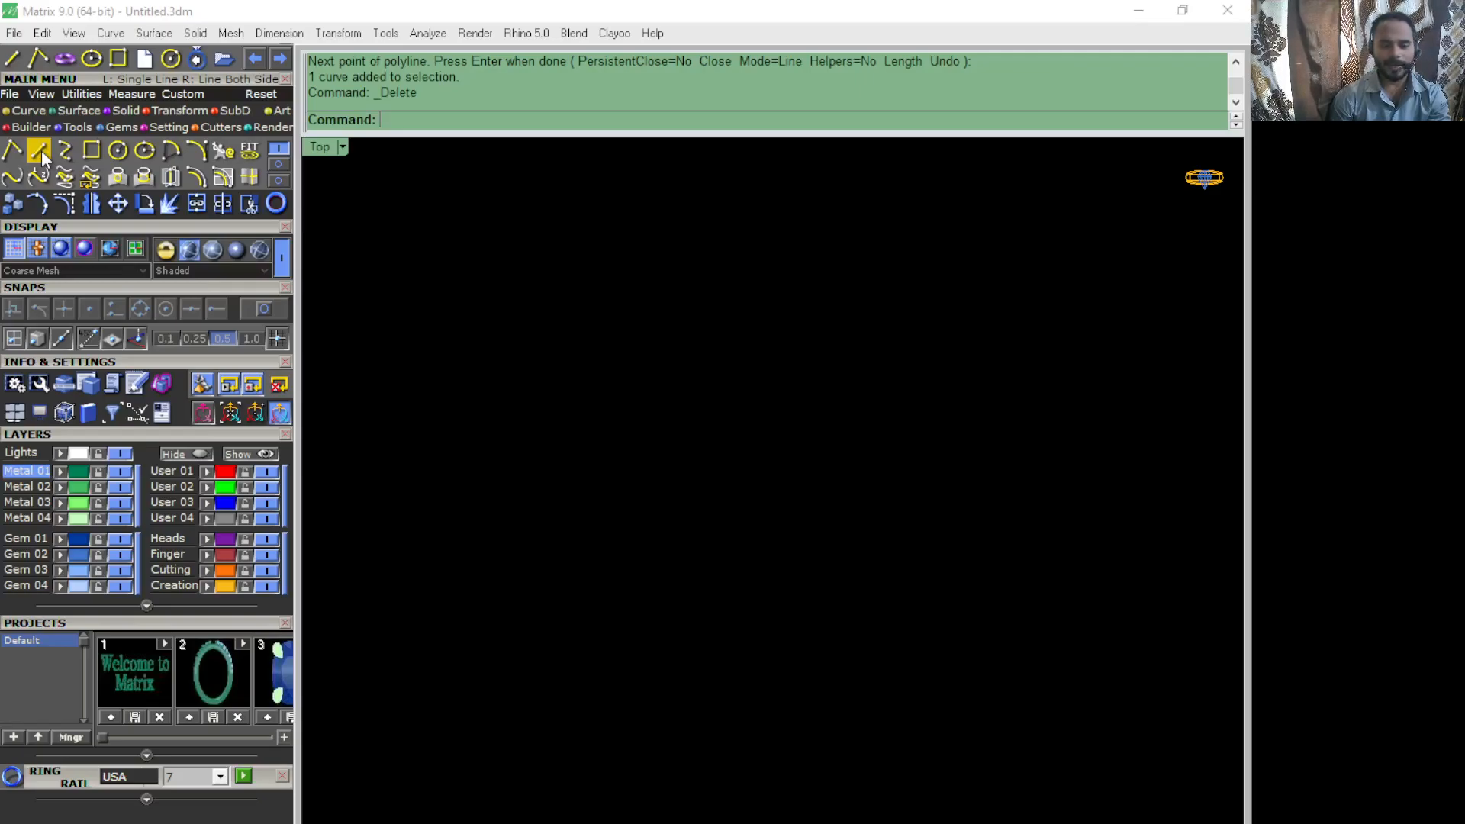
# Step: Turn on Ortho and draw two separate horizontal single lines, the first about 40 units and the second about 19 units long
pyautogui.click(41, 150)
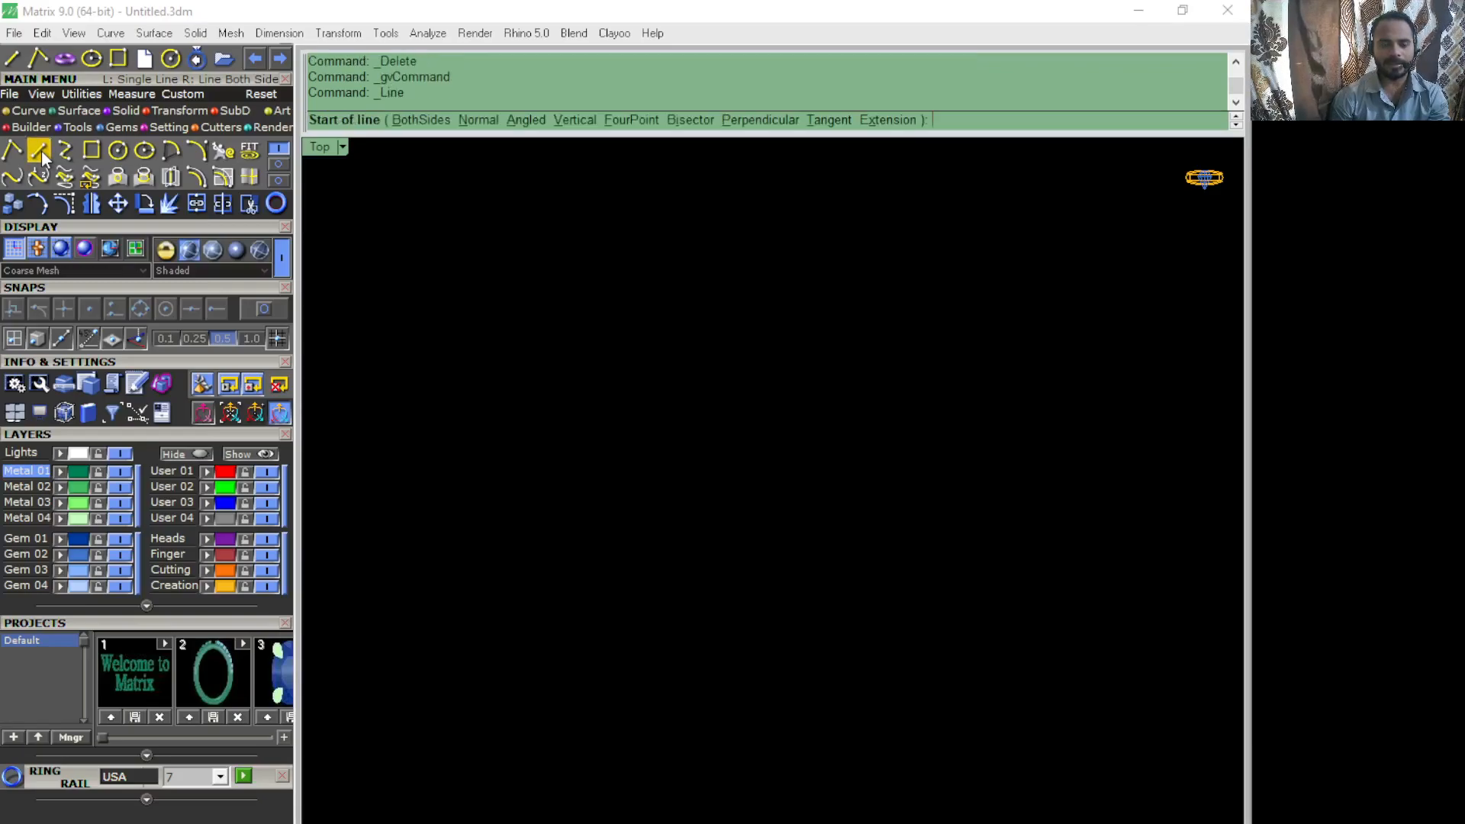
pyautogui.click(594, 428)
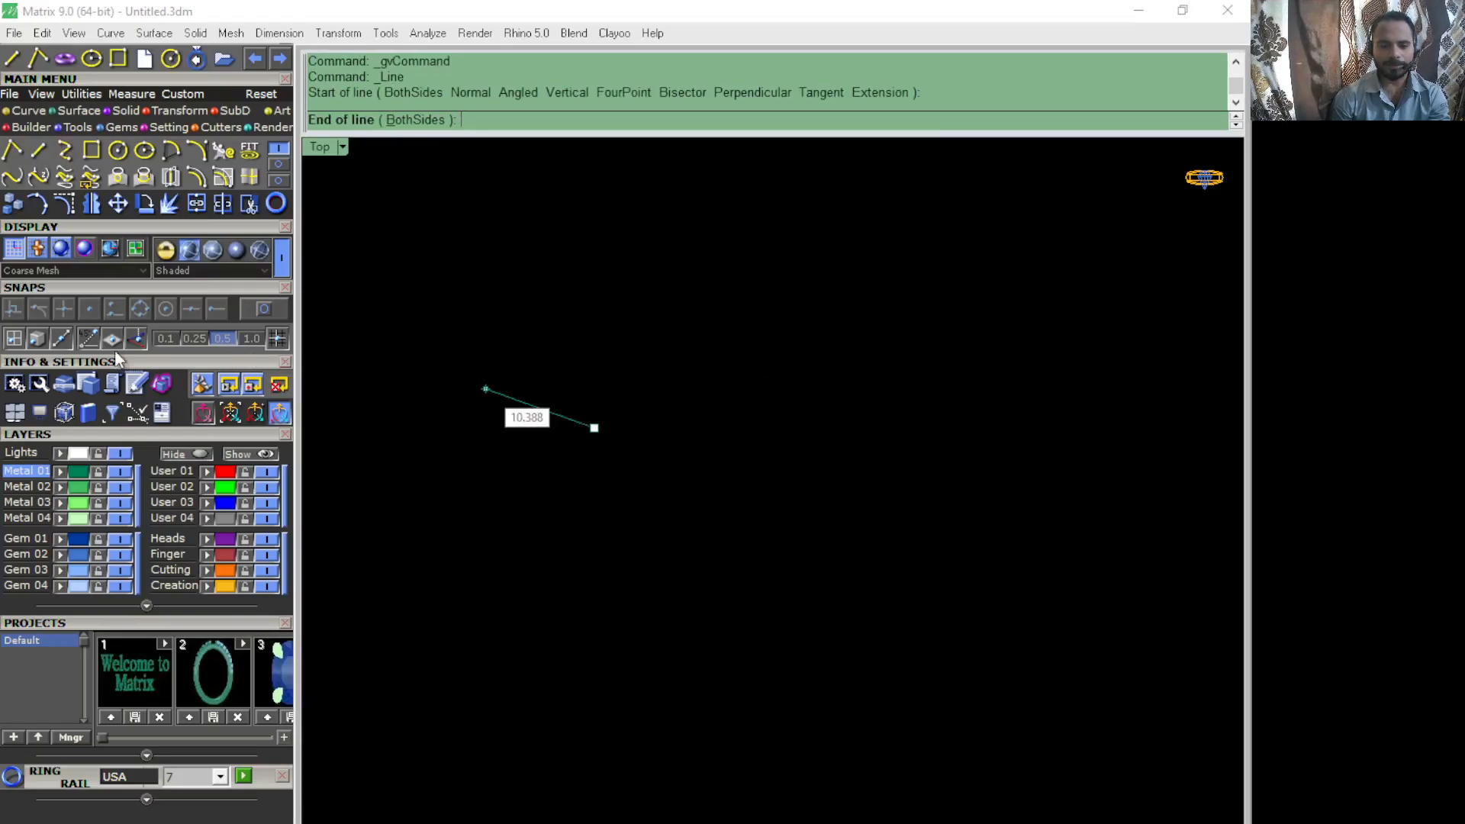
pyautogui.click(89, 338)
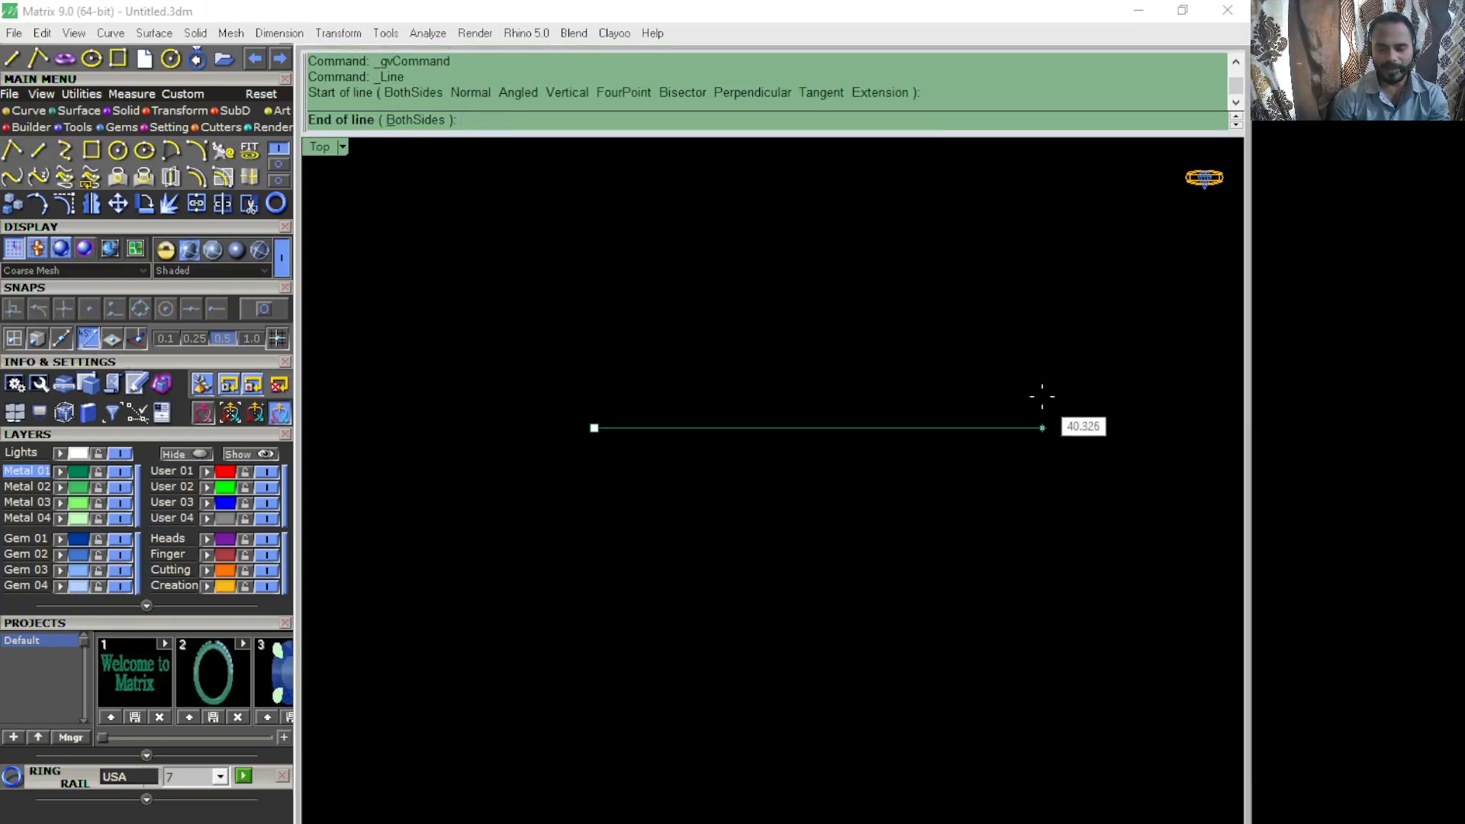
pyautogui.click(1042, 396)
pyautogui.press('Return')
pyautogui.click(582, 368)
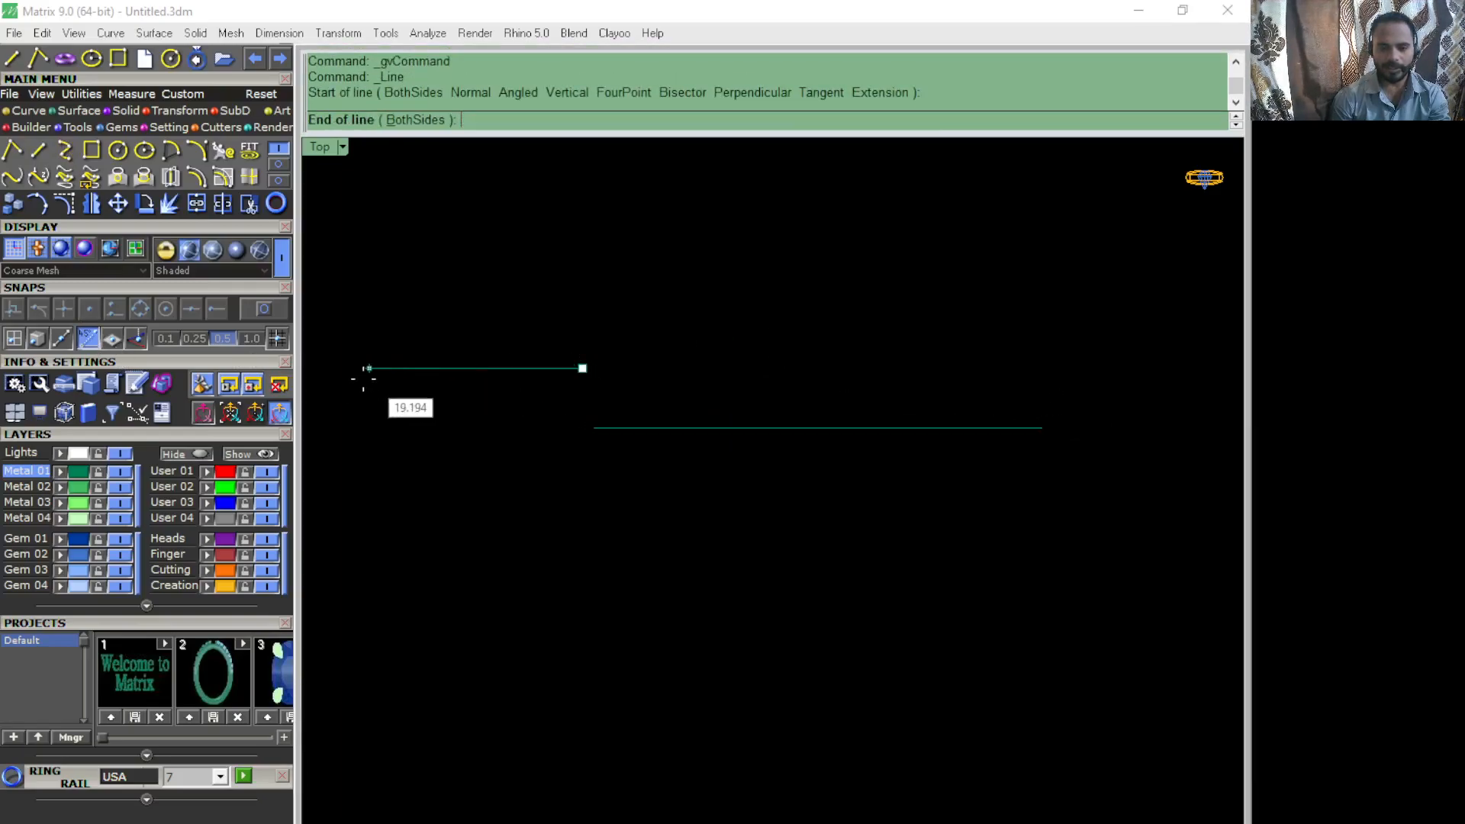
pyautogui.click(363, 369)
# Step: Draw two vertical single lines, one crossing the longer horizontal line, and delete all four lines
pyautogui.press('Return')
pyautogui.click(656, 378)
pyautogui.click(660, 199)
pyautogui.press('Return')
pyautogui.click(764, 338)
pyautogui.click(798, 660)
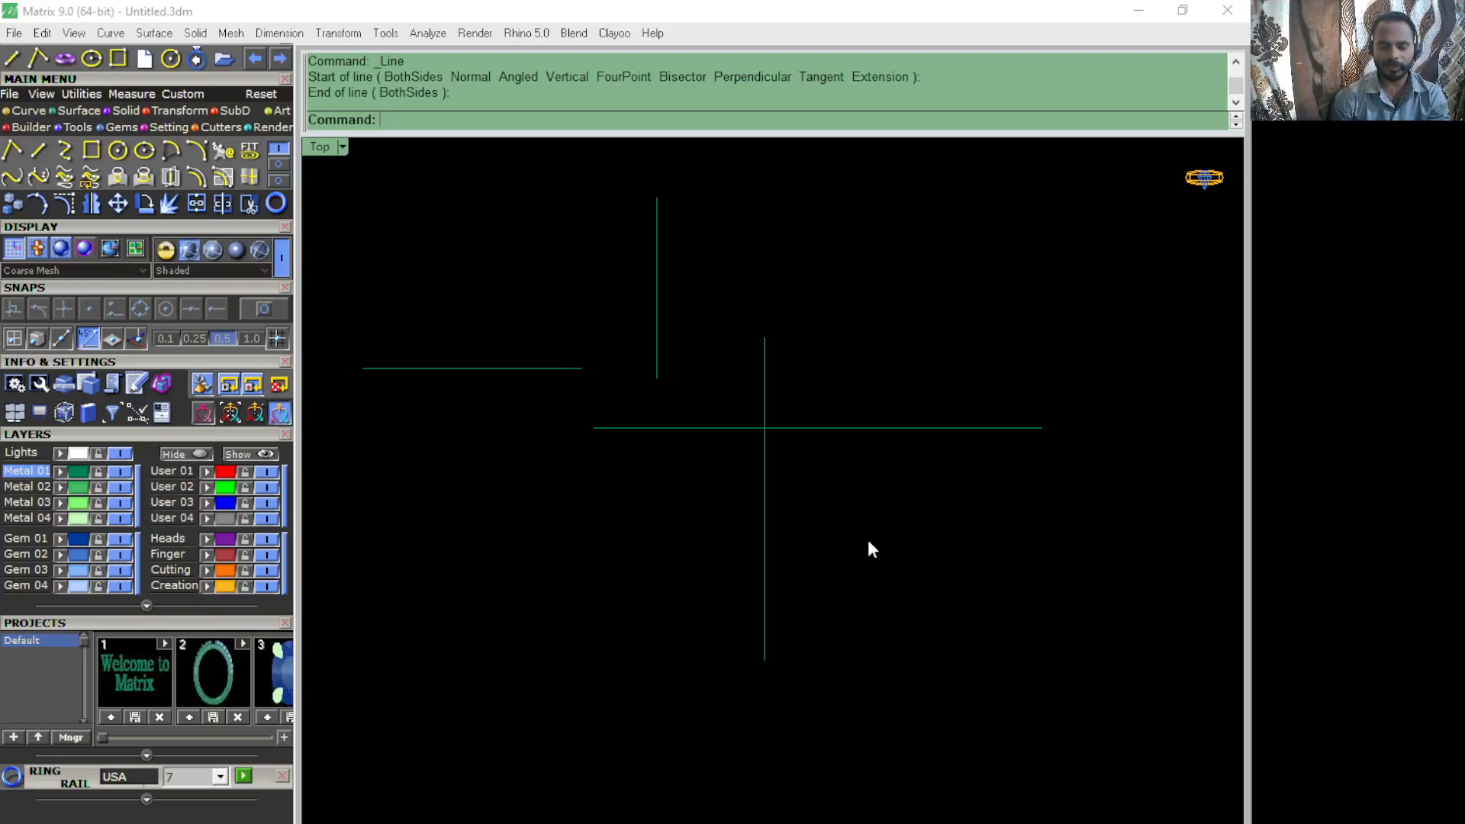
pyautogui.moveTo(880, 434); pyautogui.dragTo(537, 268)
pyautogui.press('Delete')
# Step: Draw a horizontal line and a vertical line crossing it, each from its midpoint with the BothSides line option
pyautogui.click(47, 152)
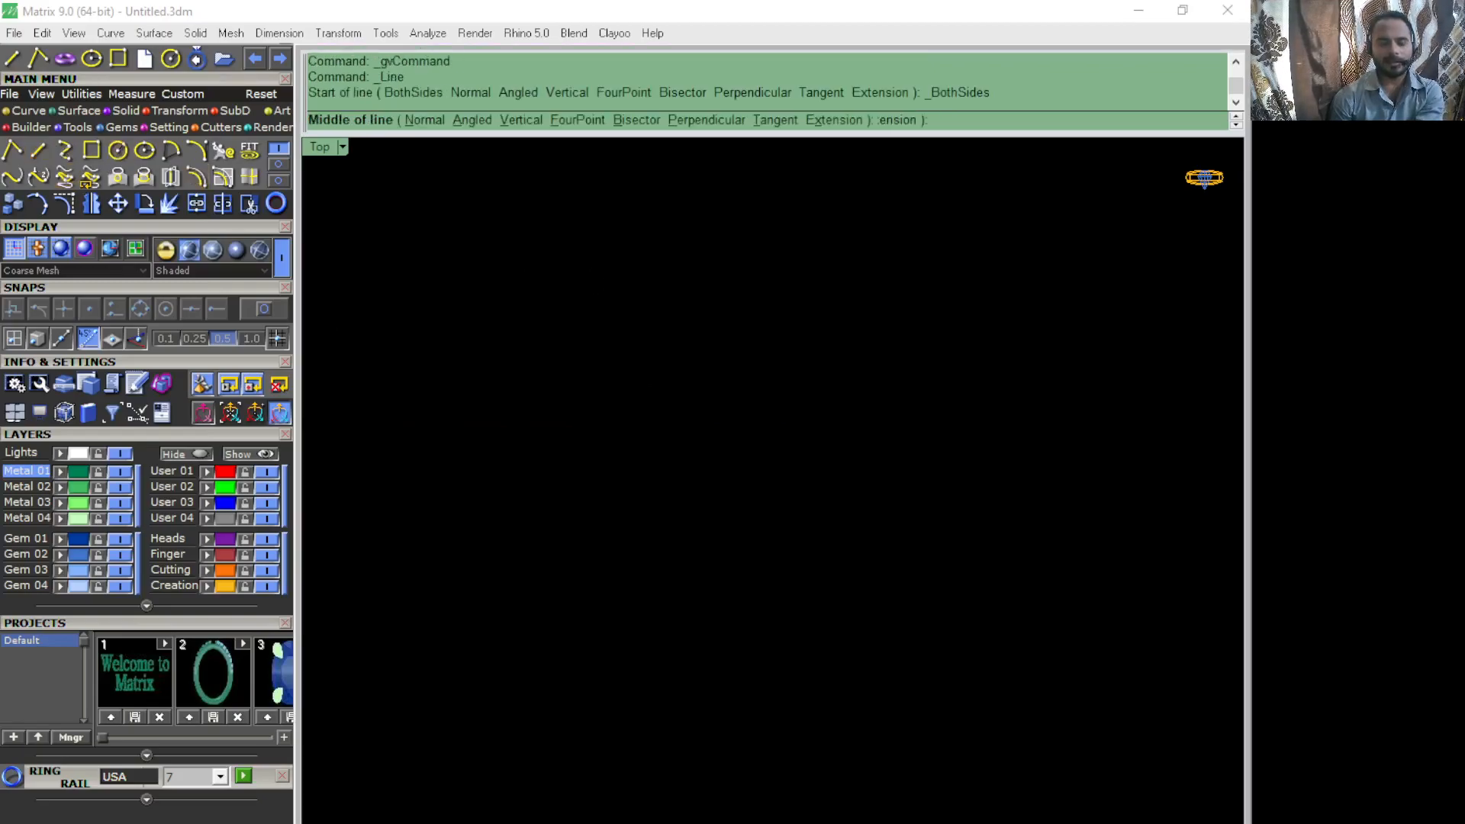
pyautogui.click(724, 391)
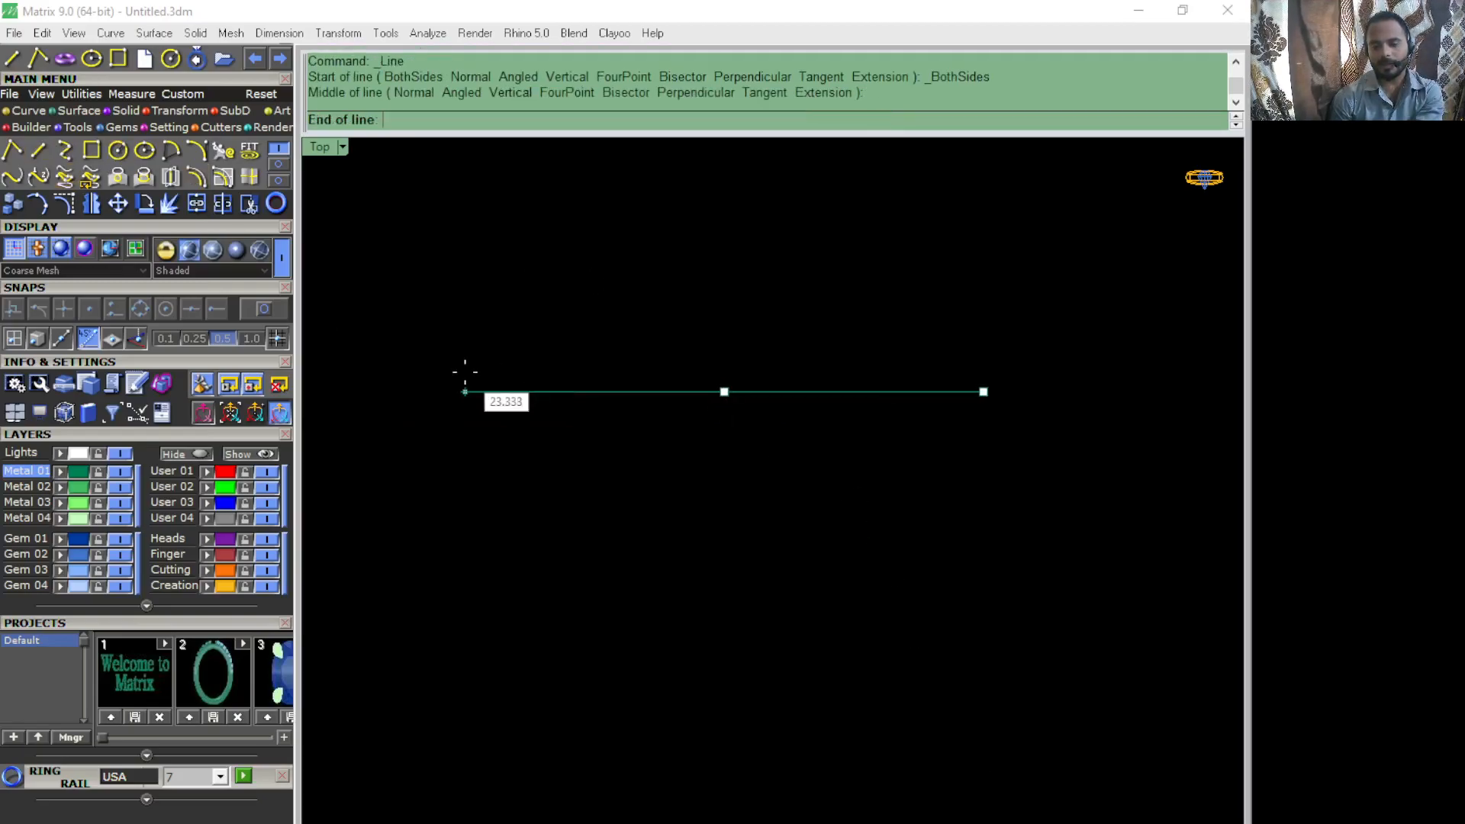
pyautogui.click(413, 381)
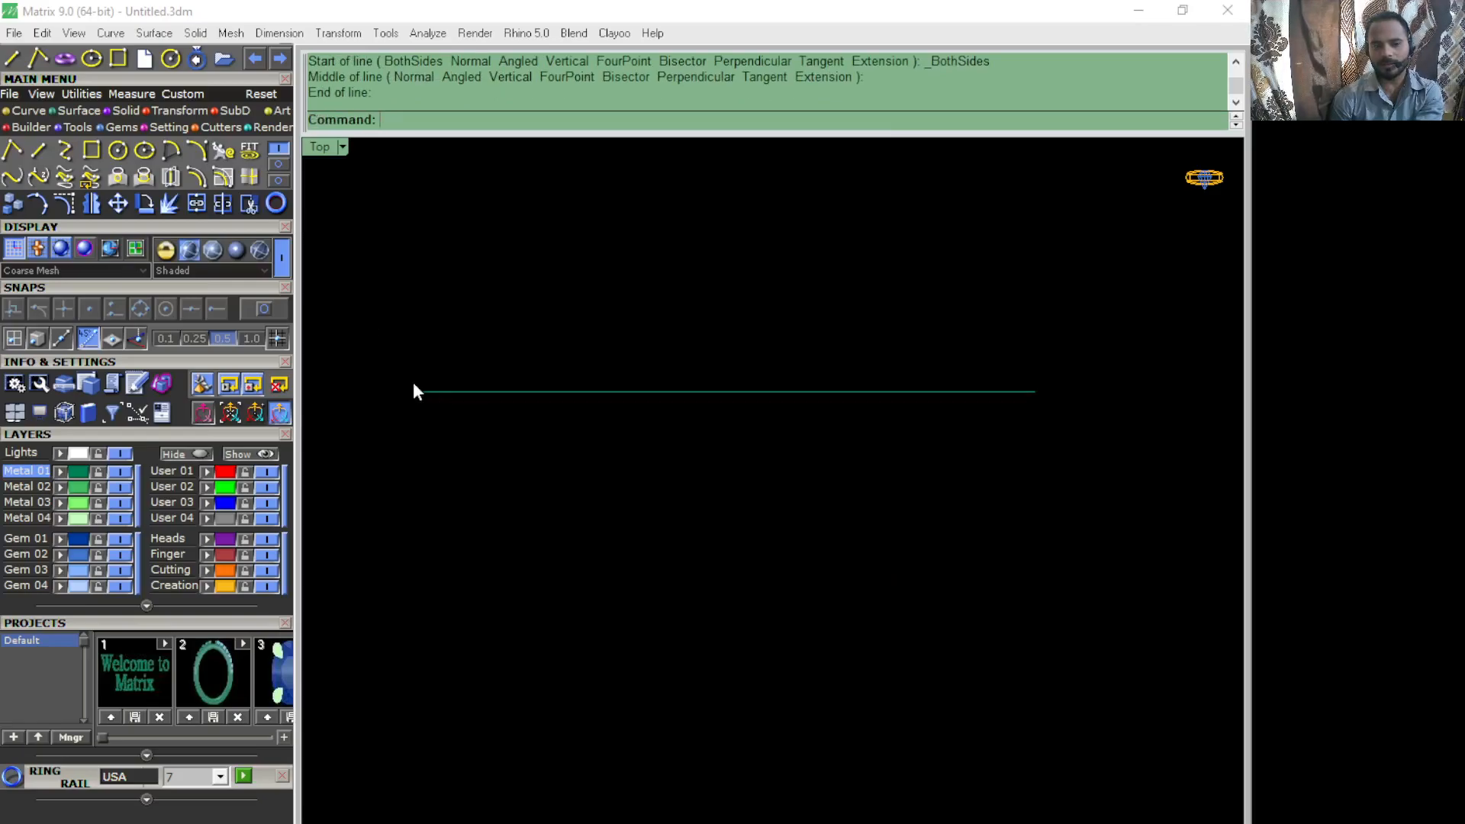
pyautogui.click(39, 152)
pyautogui.click(670, 308)
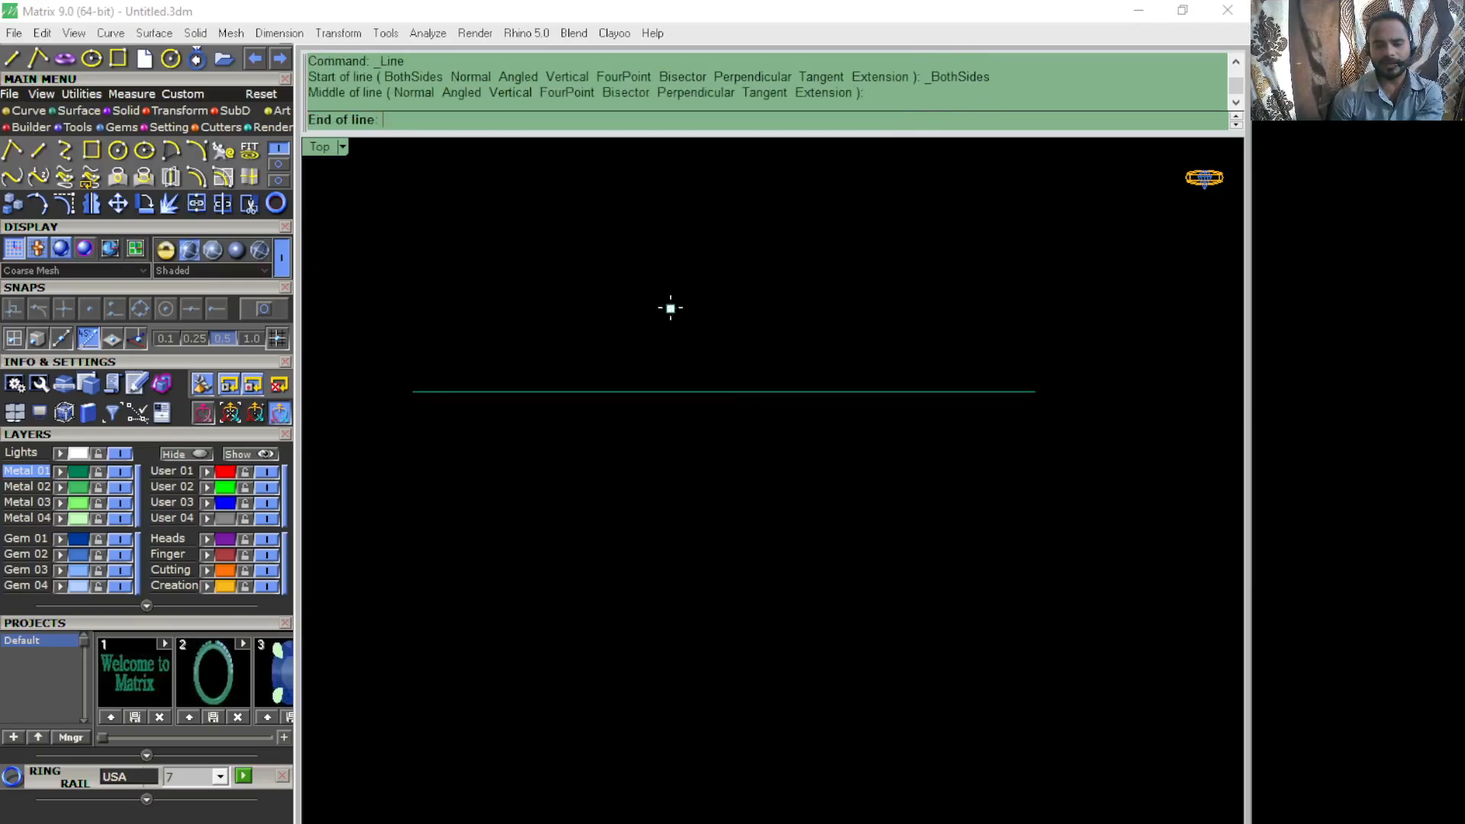
pyautogui.click(718, 790)
# Step: Draw two opposing 45° diagonal BothSides lines through the crossing, and delete all four lines
pyautogui.rightClick(722, 464)
pyautogui.click(641, 367)
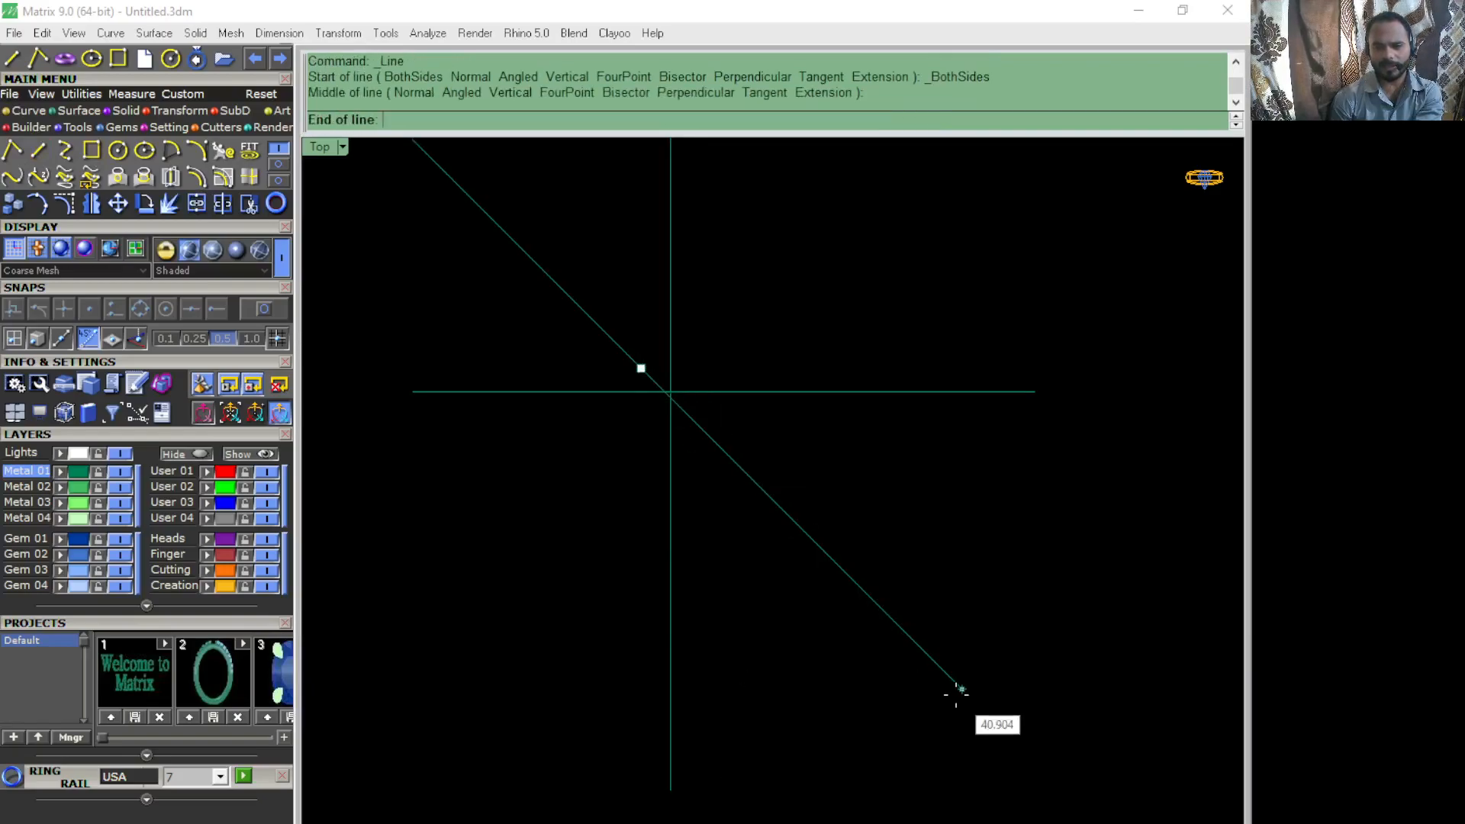
pyautogui.click(957, 695)
pyautogui.rightClick(725, 481)
pyautogui.click(671, 392)
pyautogui.click(408, 656)
pyautogui.scroll(-2, 827, 565)
pyautogui.moveTo(818, 628); pyautogui.dragTo(631, 376)
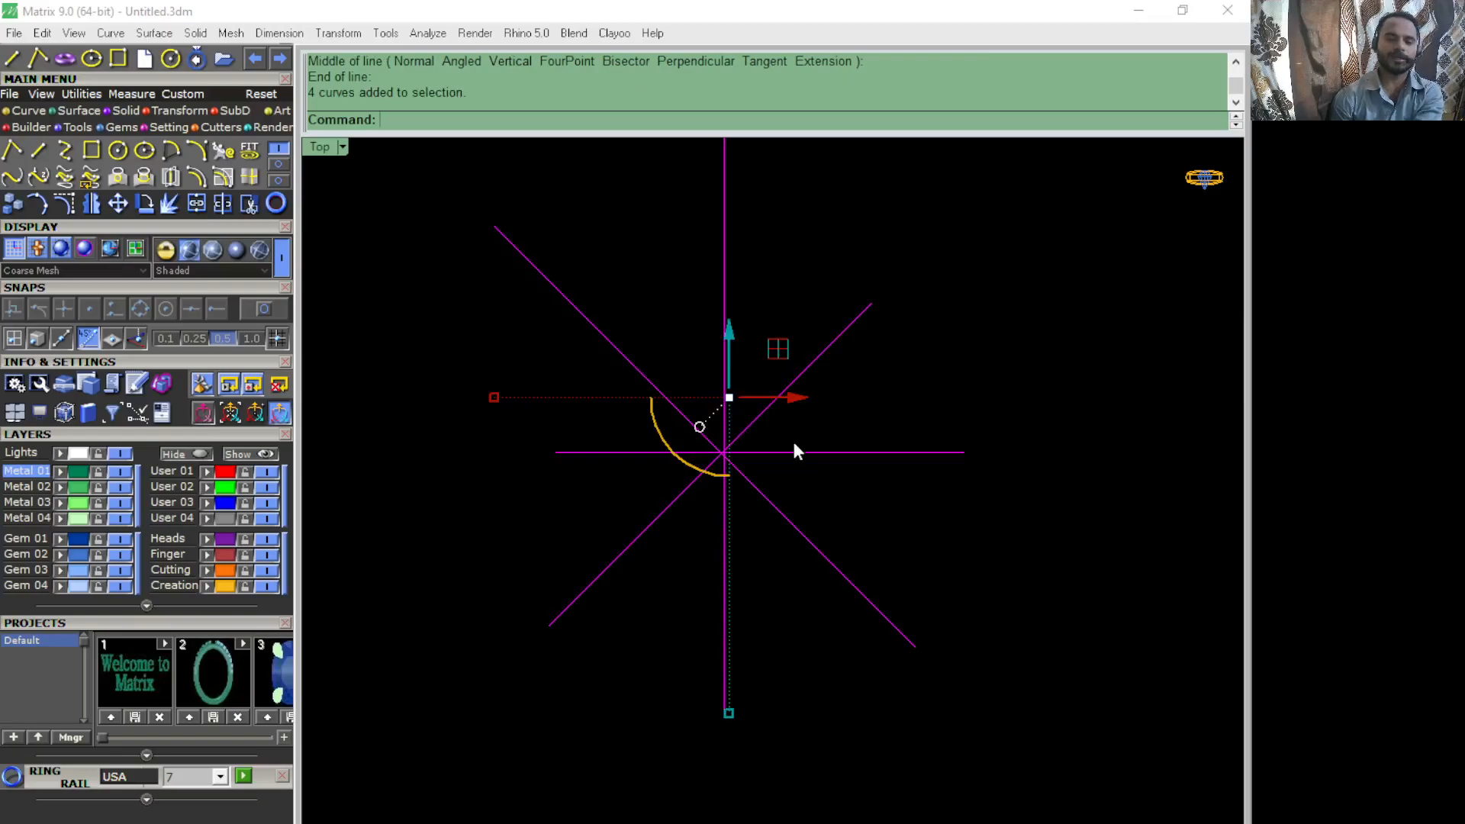
pyautogui.press('Delete')
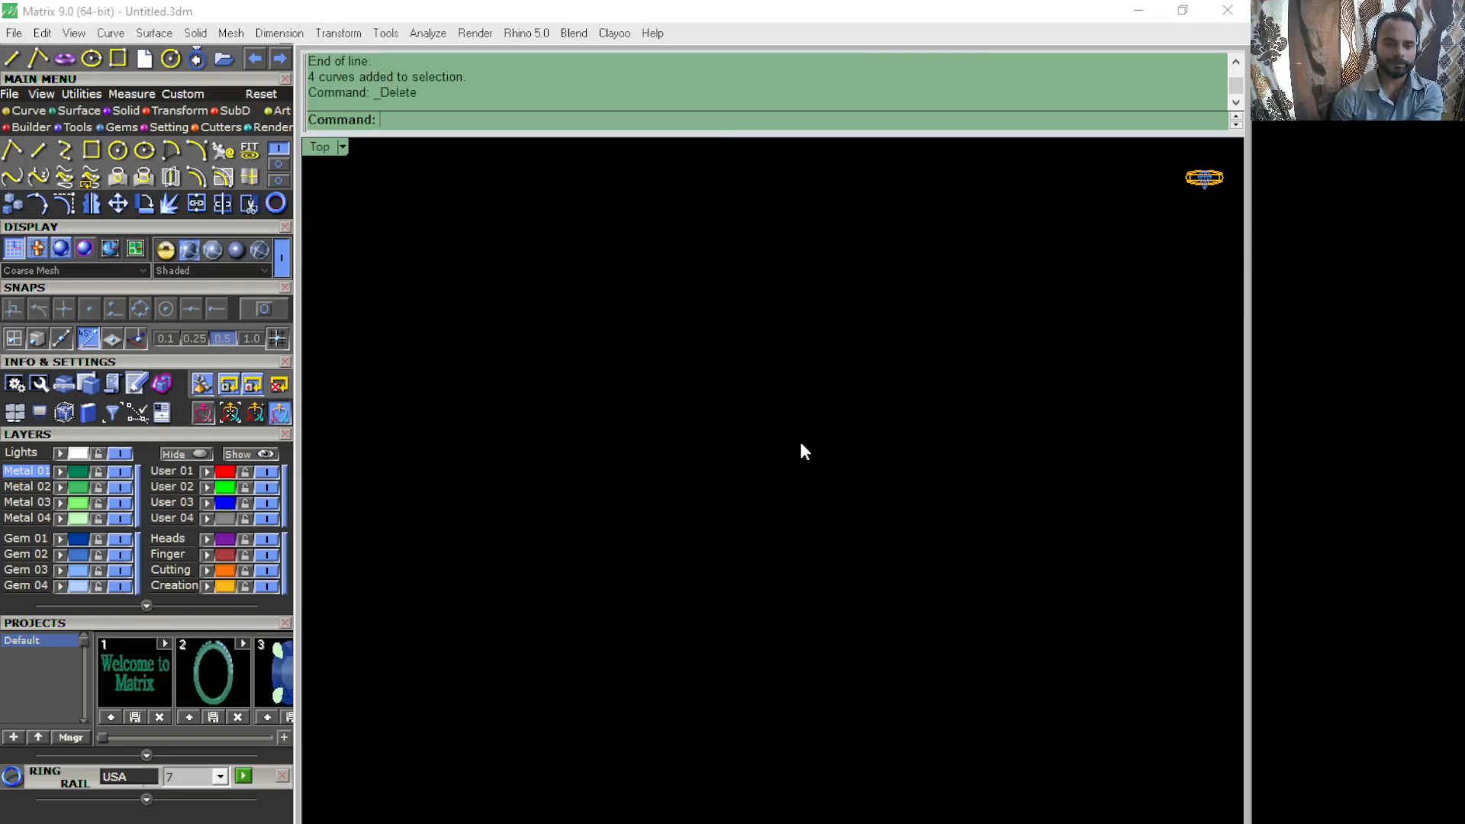
# Step: Draw a degree 3 interpolated curve through nine points, spiralling outward from the middle of the Top viewport
pyautogui.click(67, 151)
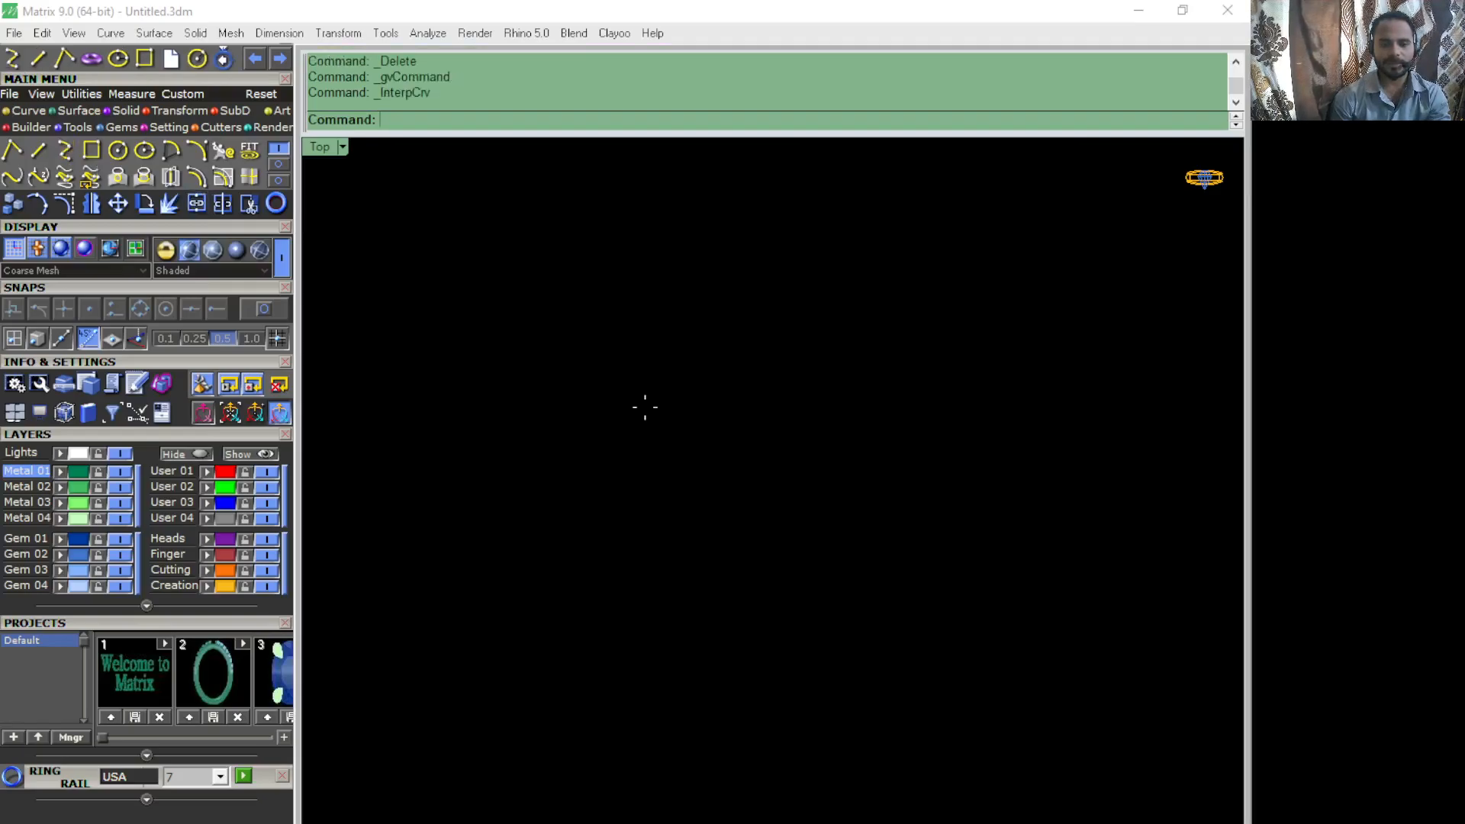
pyautogui.click(67, 152)
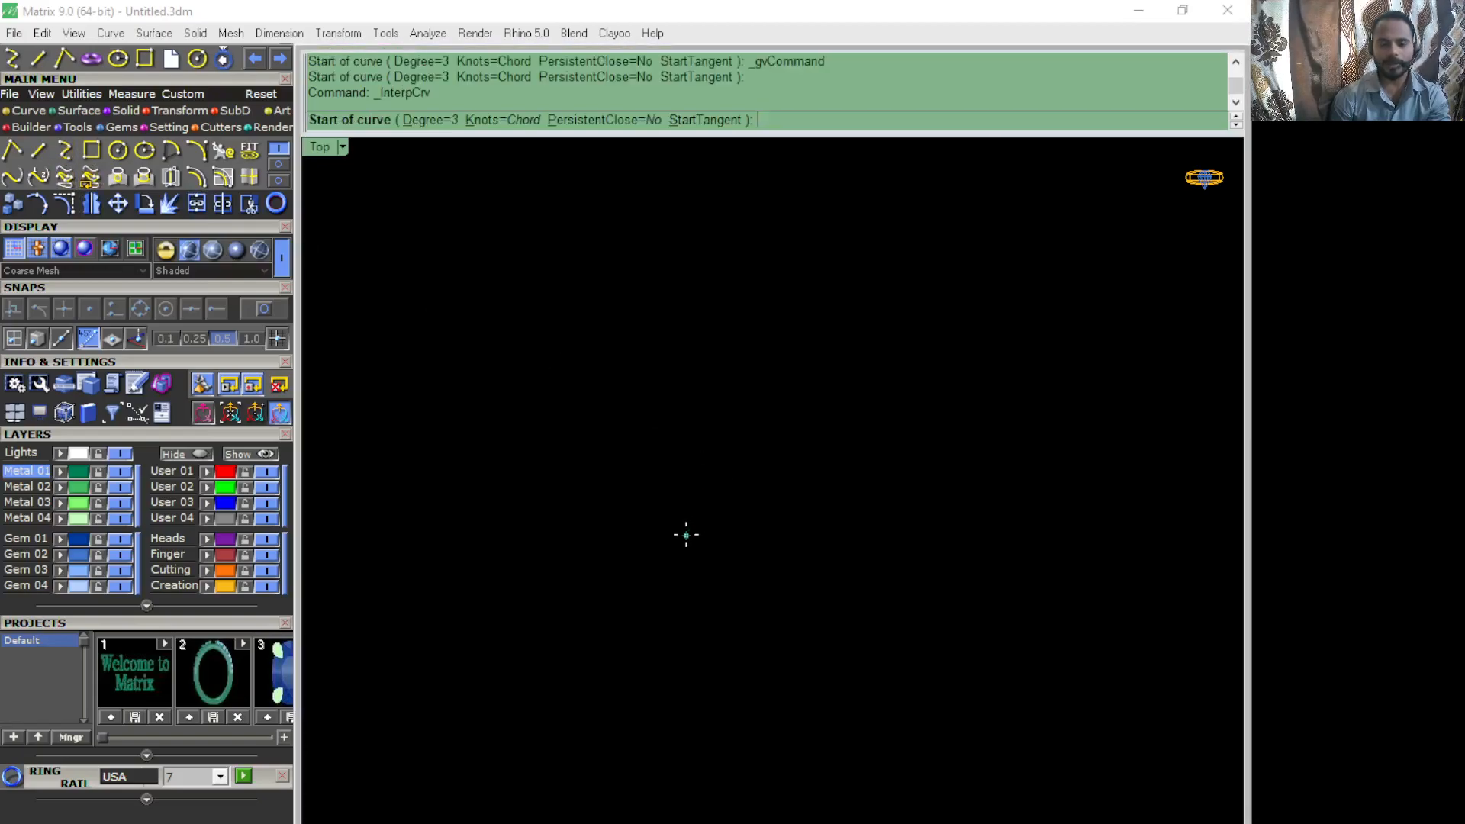
pyautogui.click(666, 597)
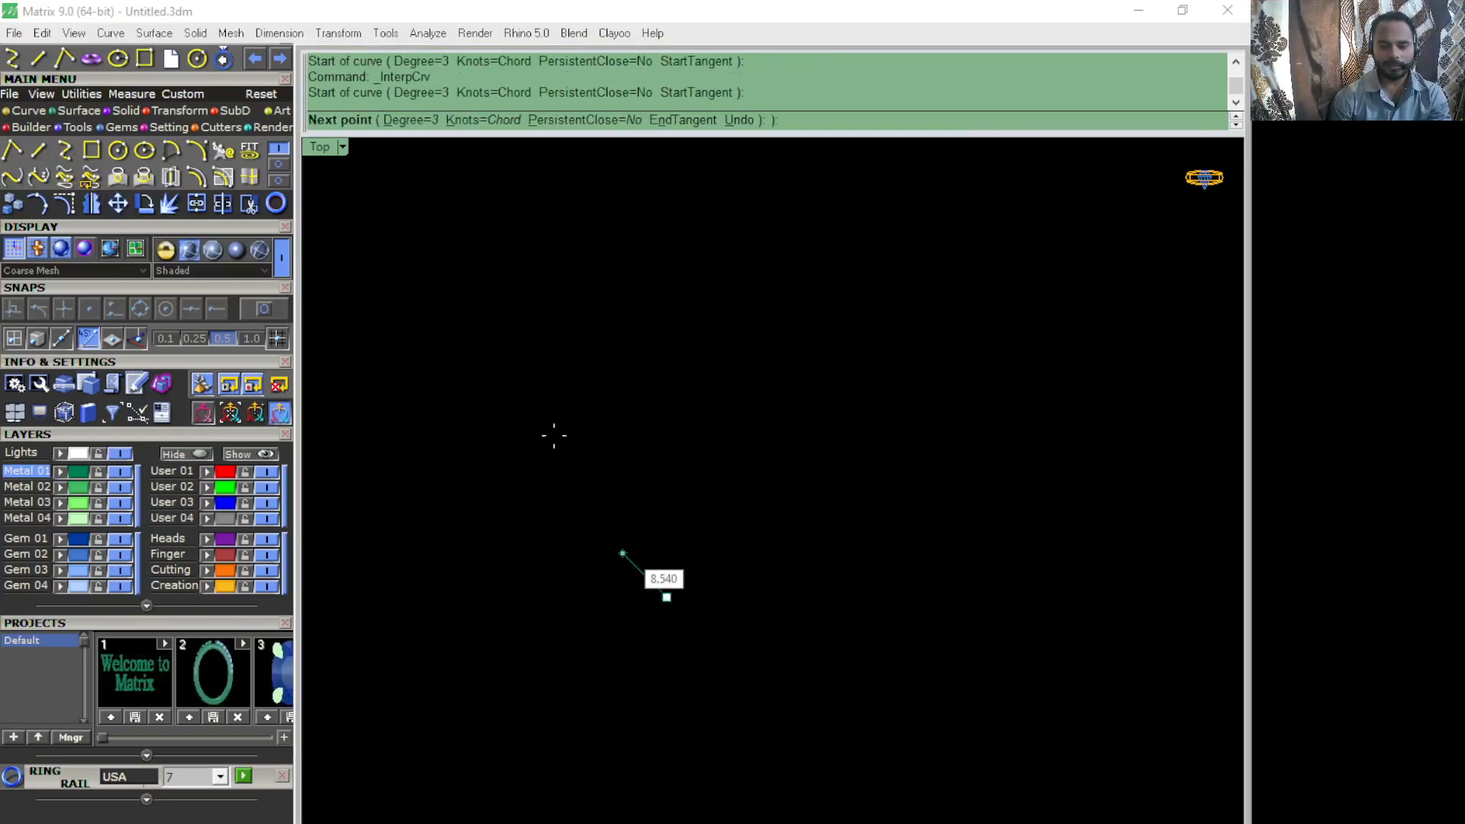
pyautogui.click(529, 460)
pyautogui.click(818, 460)
pyautogui.click(994, 635)
pyautogui.click(994, 342)
pyautogui.click(509, 356)
pyautogui.click(510, 647)
pyautogui.click(982, 647)
pyautogui.click(981, 361)
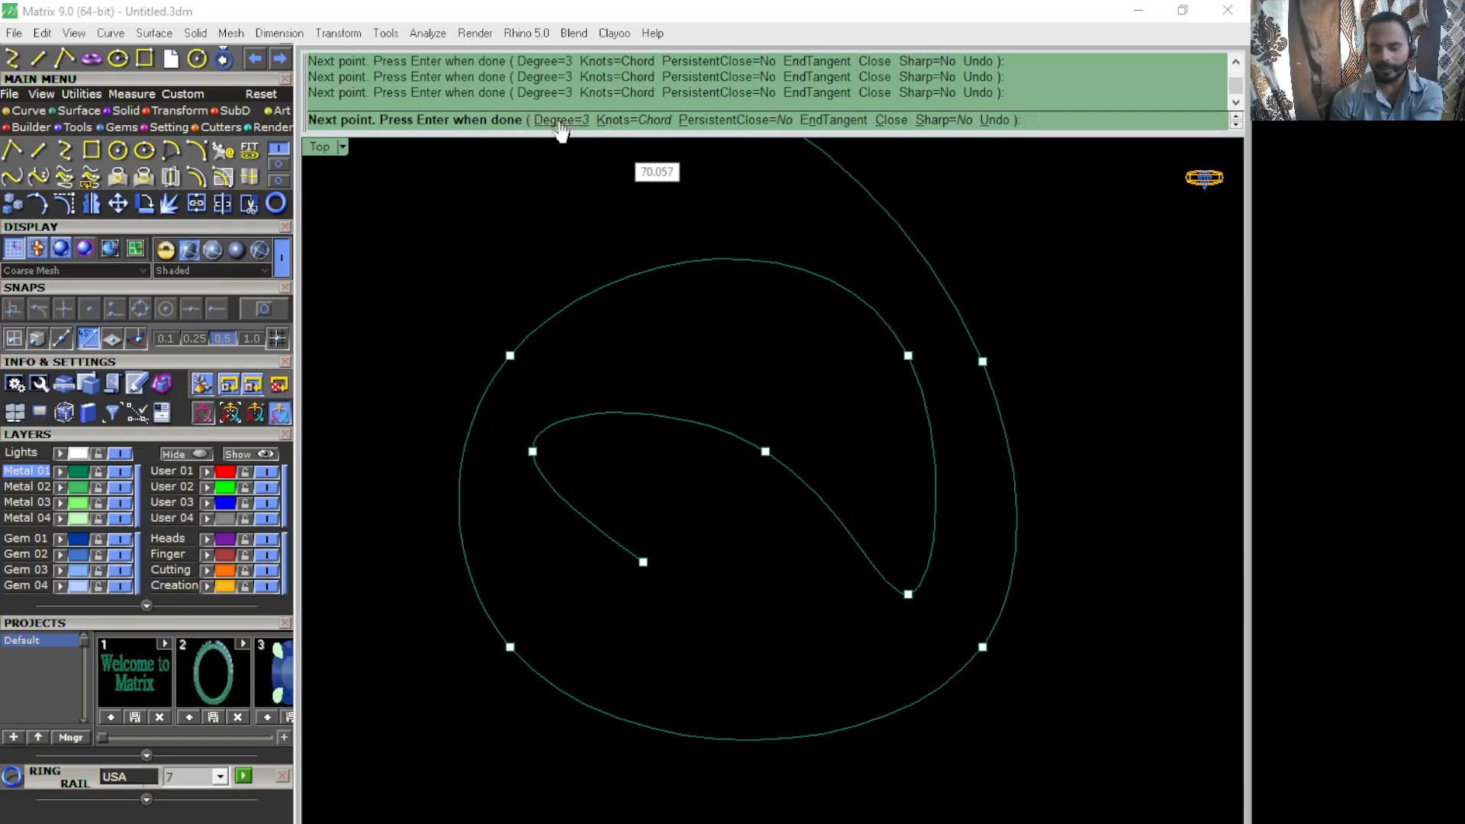
# Step: Set the curve's degree to 1 and extend it with seven more points running around the existing shape
pyautogui.click(561, 120)
pyautogui.write('1')
pyautogui.press('Return')
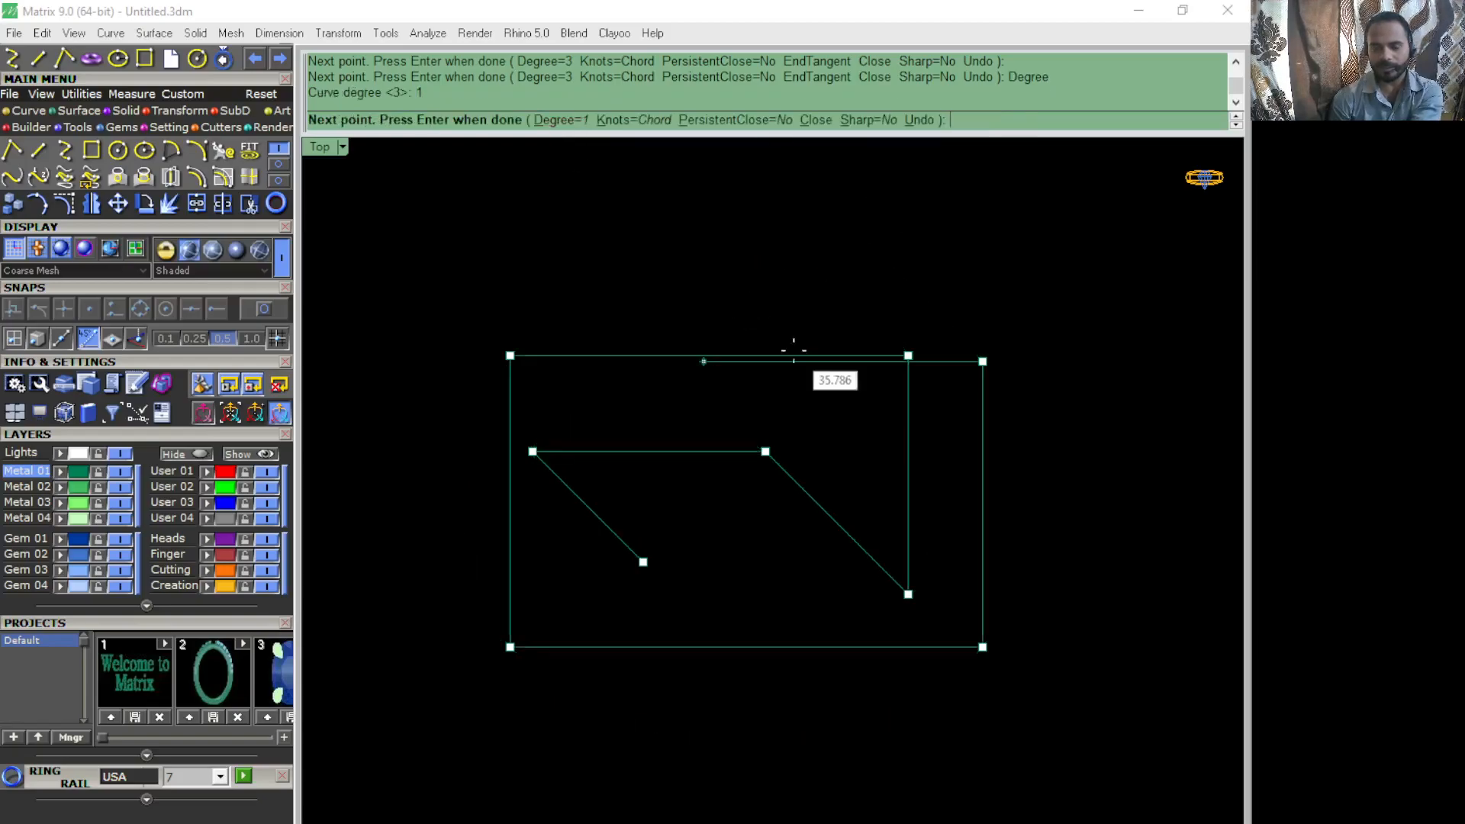
pyautogui.click(1133, 512)
pyautogui.click(1133, 724)
pyautogui.click(786, 724)
pyautogui.click(449, 724)
pyautogui.click(449, 443)
pyautogui.click(449, 296)
pyautogui.click(983, 296)
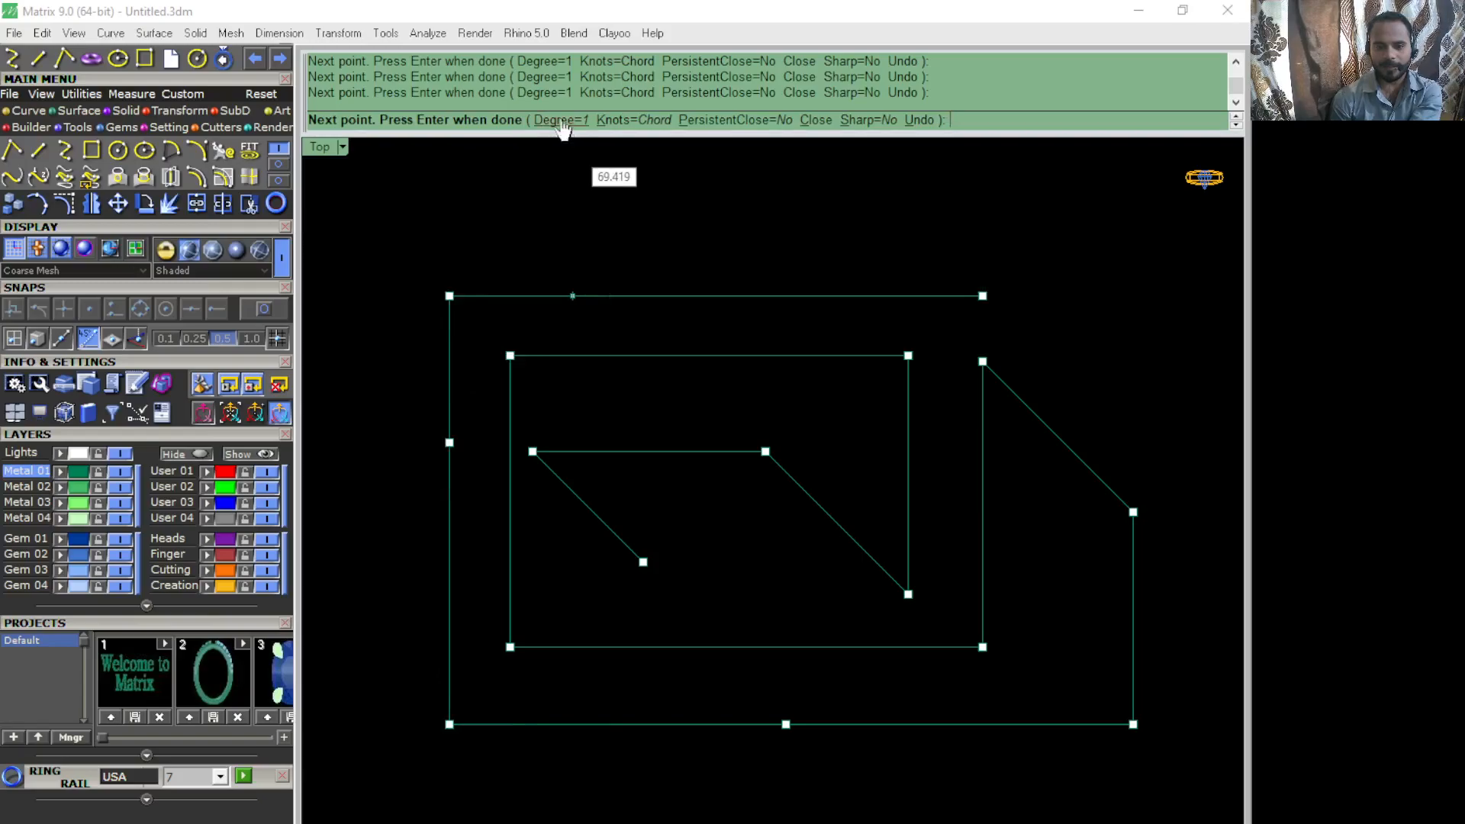
# Step: Set the unfinished curve's degree back to 3, and after that to 5
pyautogui.click(560, 120)
pyautogui.write('3')
pyautogui.press('Return')
pyautogui.click(561, 119)
pyautogui.write('5')
pyautogui.press('Return')
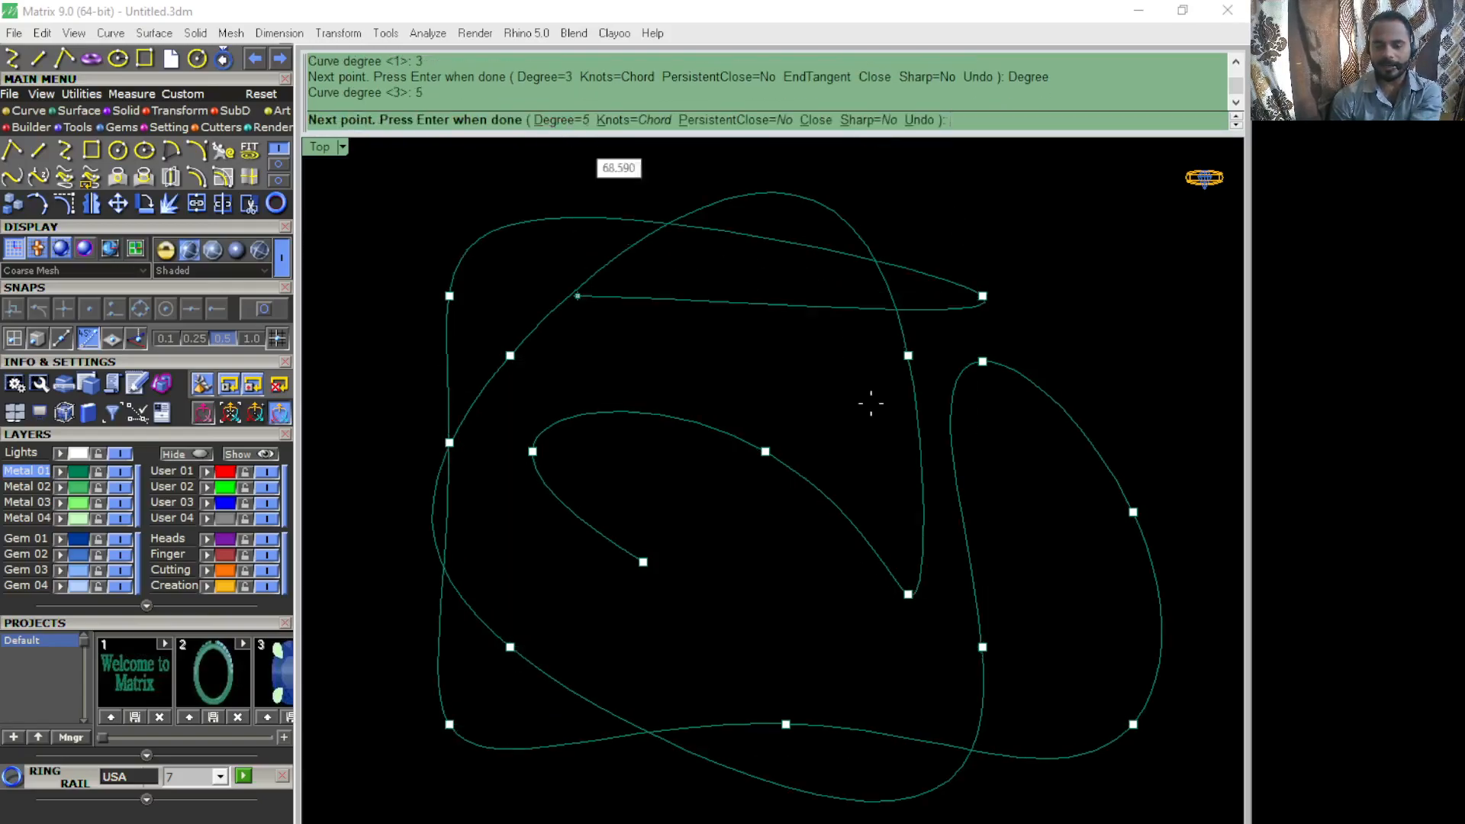
# Step: Extend the degree 5 curve with nine more points, looping below the shape and crossing back through it to the upper right
pyautogui.scroll(-3, 863, 386)
pyautogui.click(1000, 473)
pyautogui.click(1088, 563)
pyautogui.click(981, 671)
pyautogui.click(872, 780)
pyautogui.click(765, 780)
pyautogui.click(651, 666)
pyautogui.click(756, 640)
pyautogui.click(944, 374)
pyautogui.click(1010, 308)
# Step: Set the curve's degree to 3, finish the curve and delete it
pyautogui.click(559, 120)
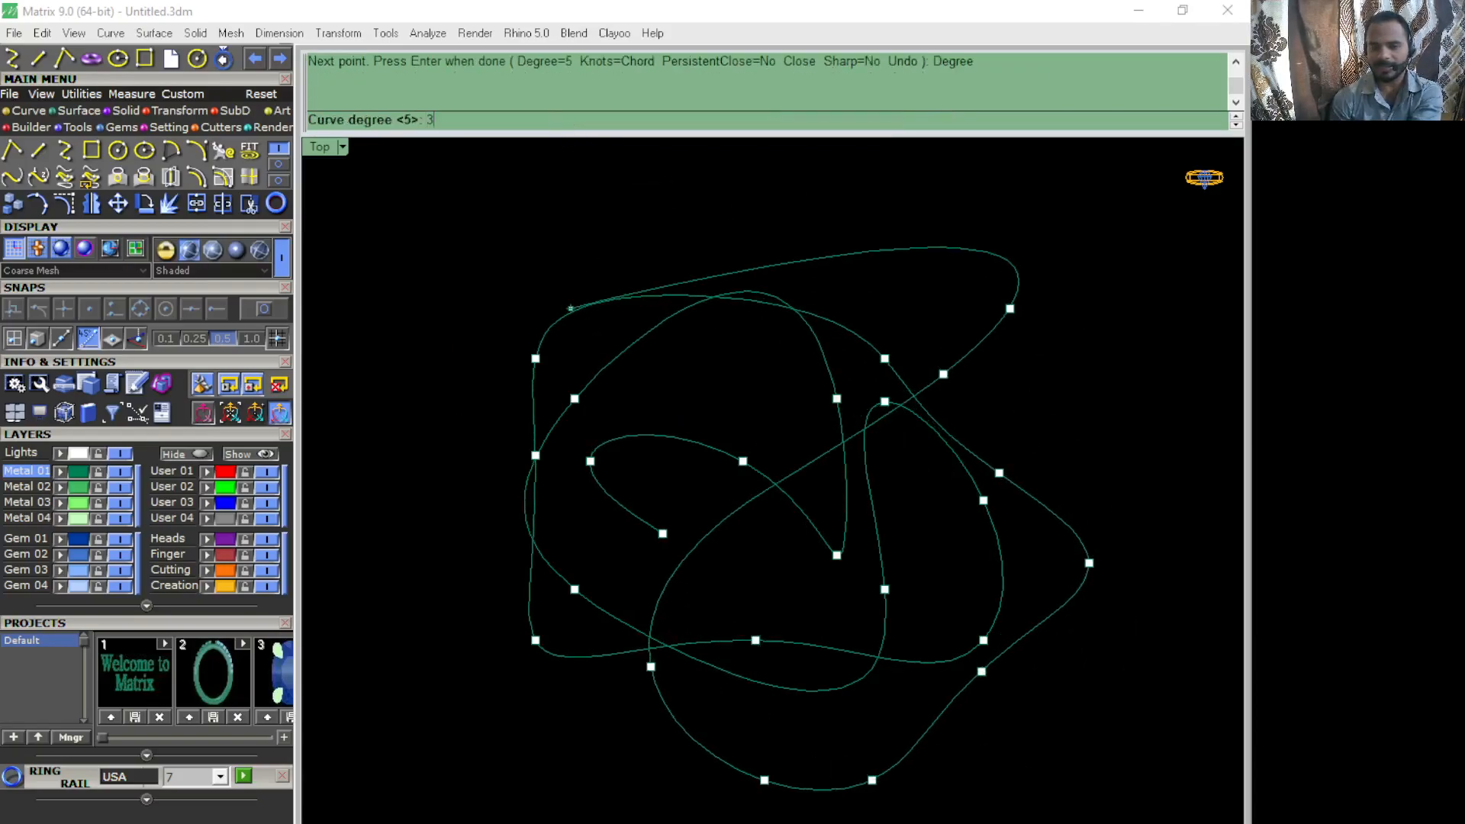
pyautogui.write('3')
pyautogui.press('Return')
pyautogui.scroll(-2, 675, 359)
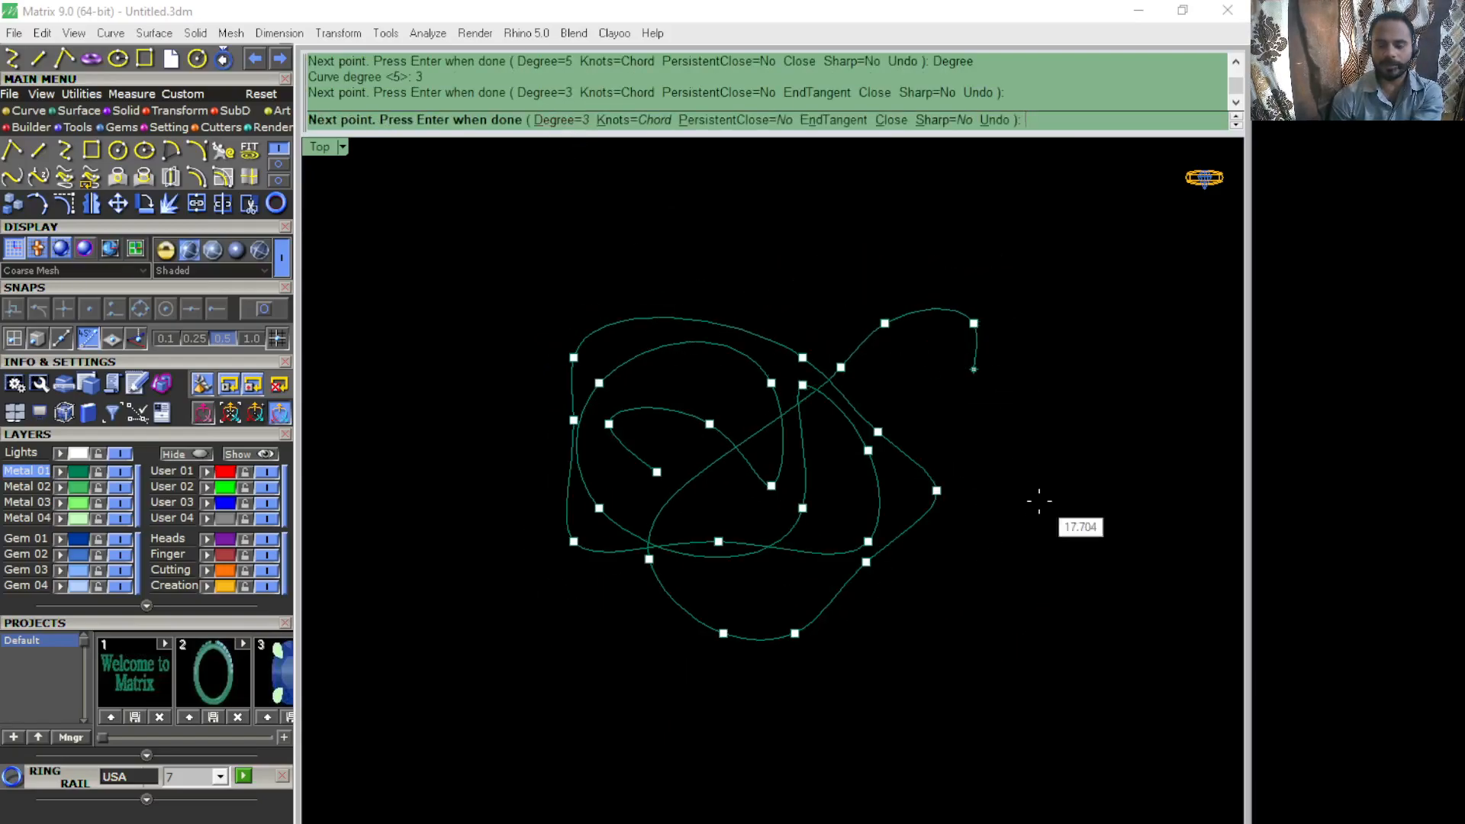
pyautogui.press('Return')
pyautogui.moveTo(988, 654); pyautogui.dragTo(794, 456)
pyautogui.press('Delete')
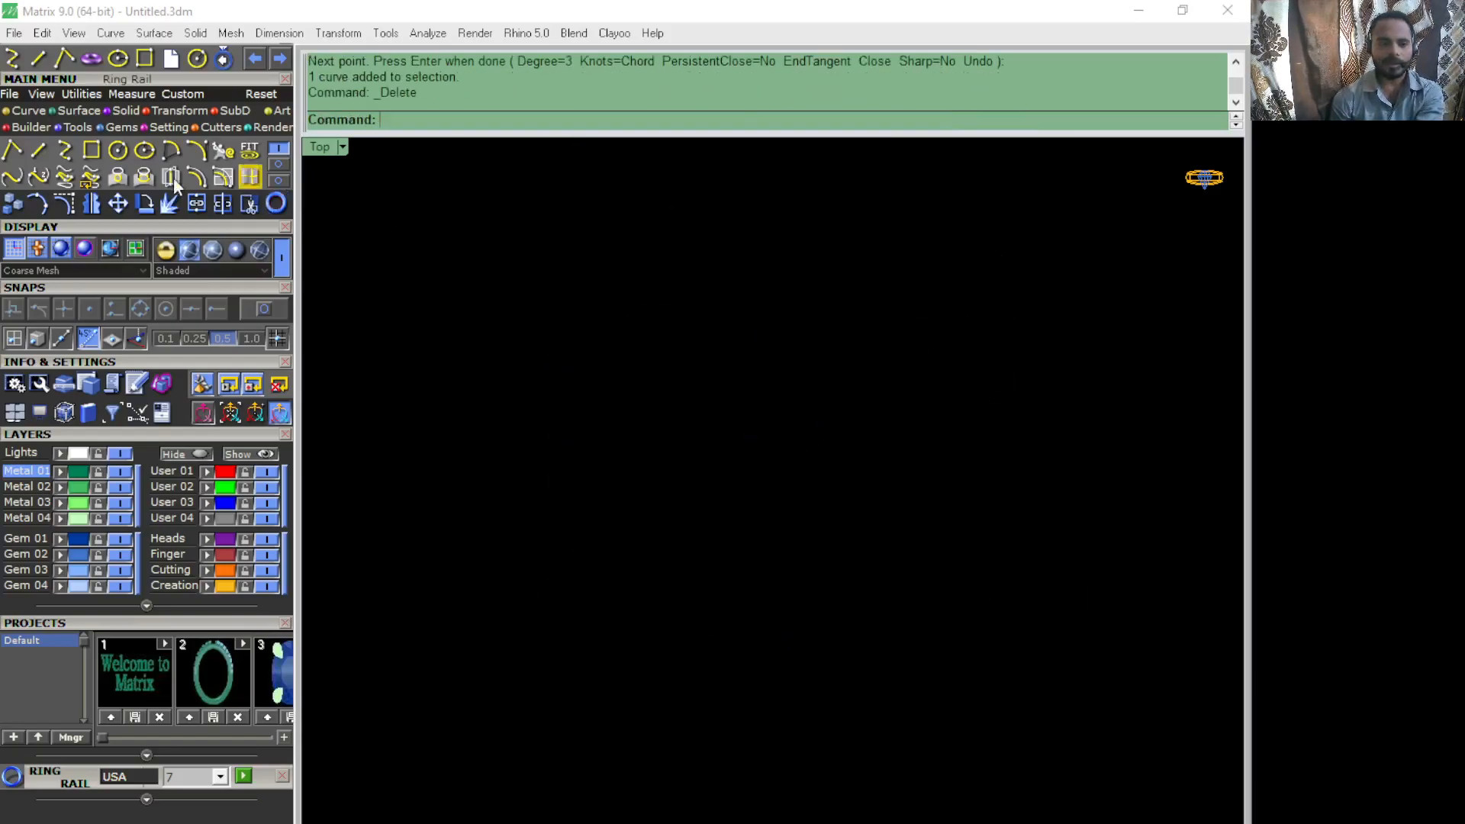
# Step: Draw a winding degree 3 interpolated curve through nine points, finish it and delete it
pyautogui.click(61, 159)
pyautogui.click(661, 521)
pyautogui.click(560, 420)
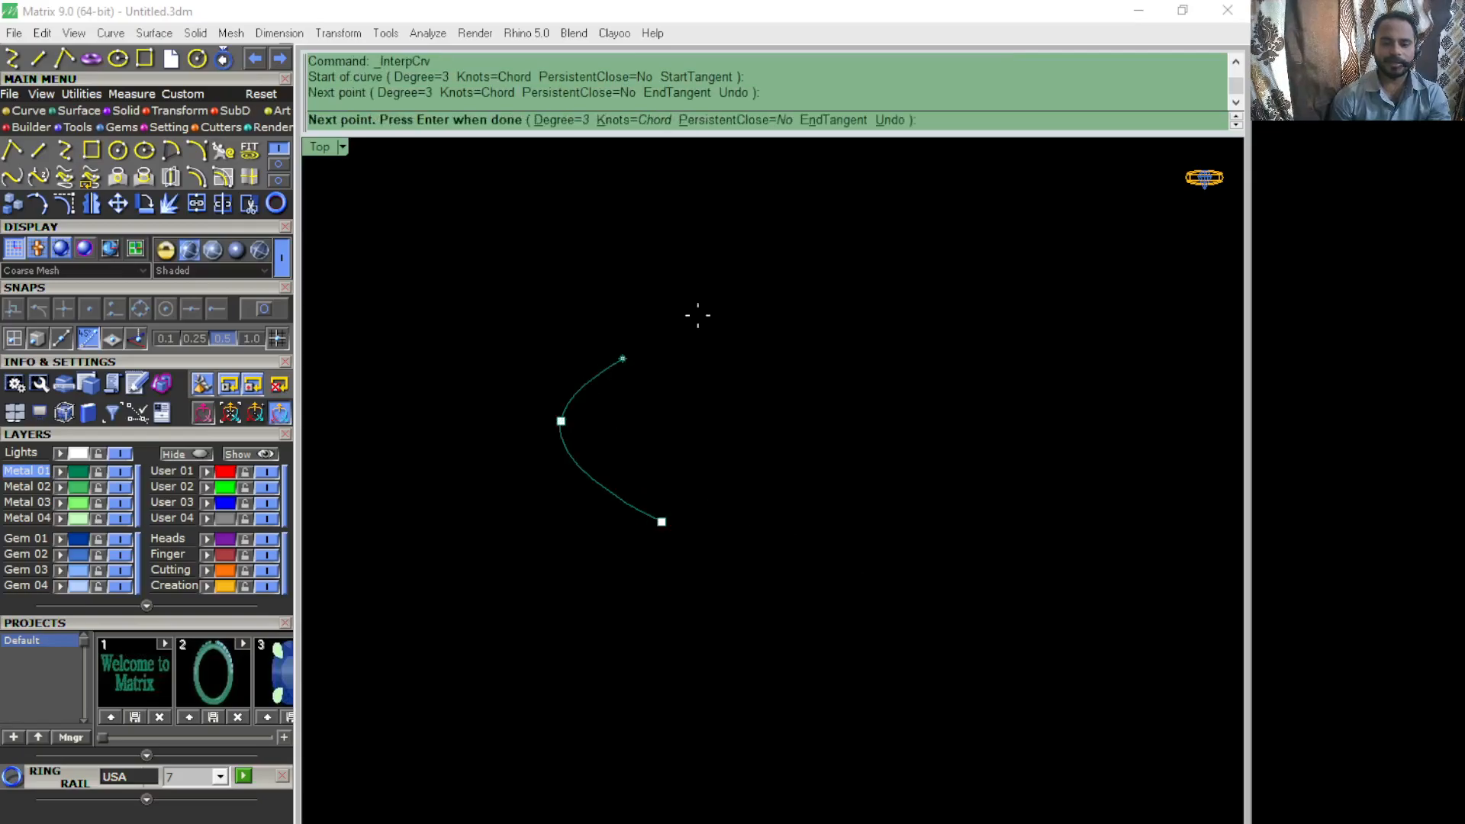
pyautogui.click(712, 268)
pyautogui.click(839, 394)
pyautogui.click(838, 551)
pyautogui.click(974, 551)
pyautogui.click(975, 294)
pyautogui.click(1067, 386)
pyautogui.click(1067, 567)
pyautogui.press('Return')
pyautogui.moveTo(980, 669); pyautogui.dragTo(846, 470)
pyautogui.press('Delete')
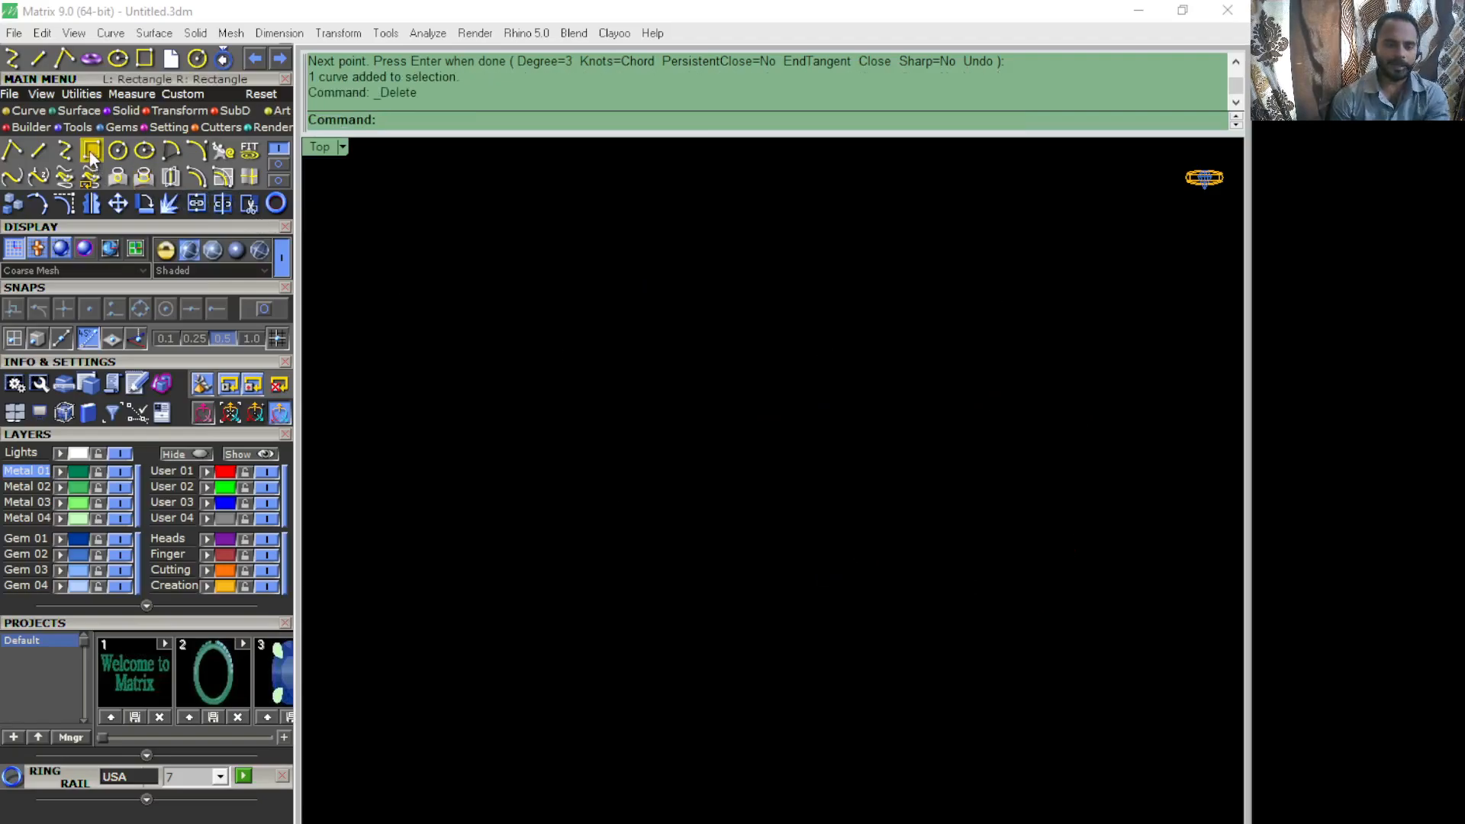
# Step: Place three point objects in the Top viewport: two level with each other and a third below the right one
pyautogui.click(90, 156)
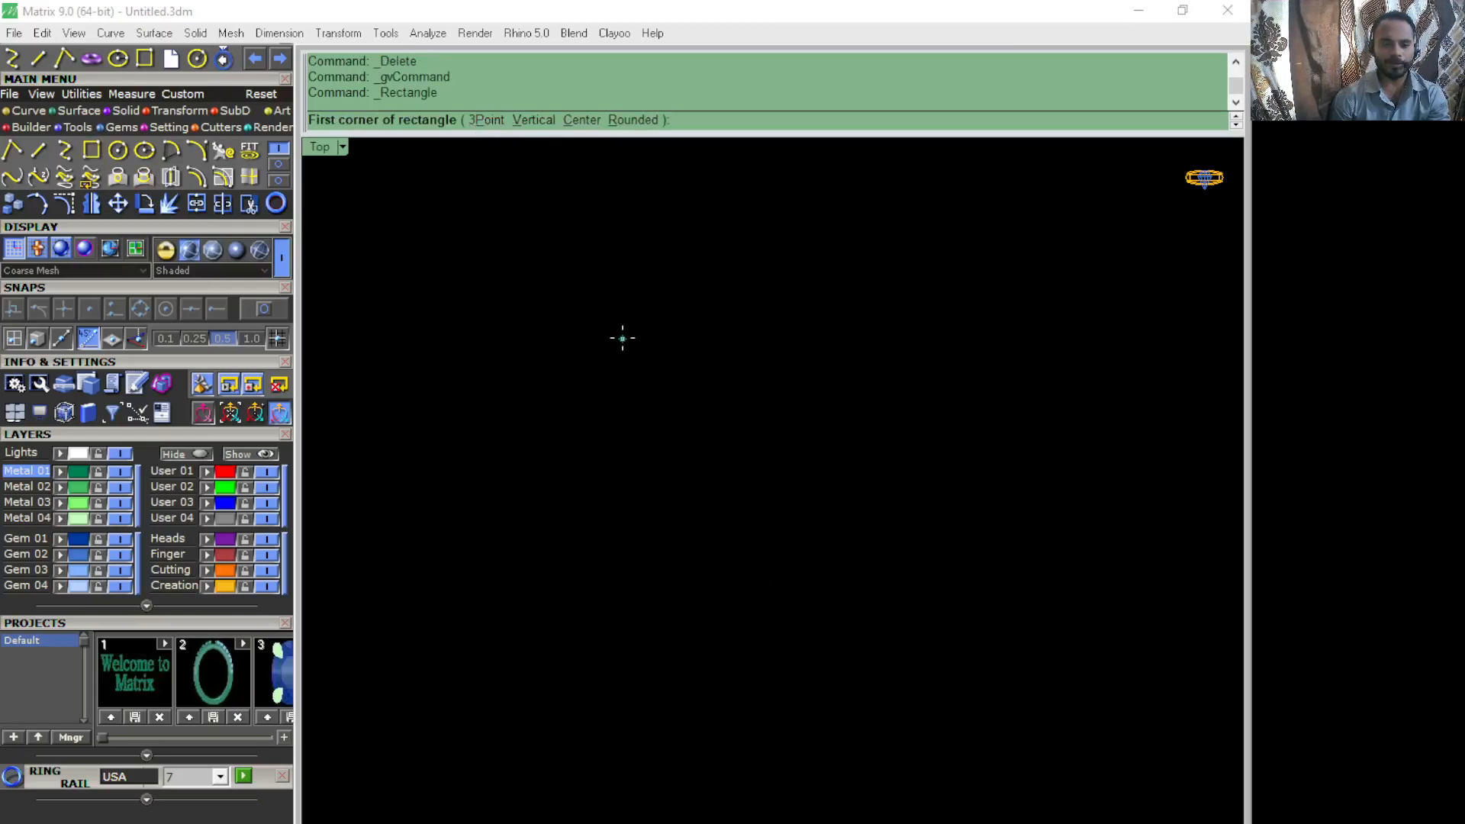
pyautogui.press('Escape')
pyautogui.write('PointsOn')
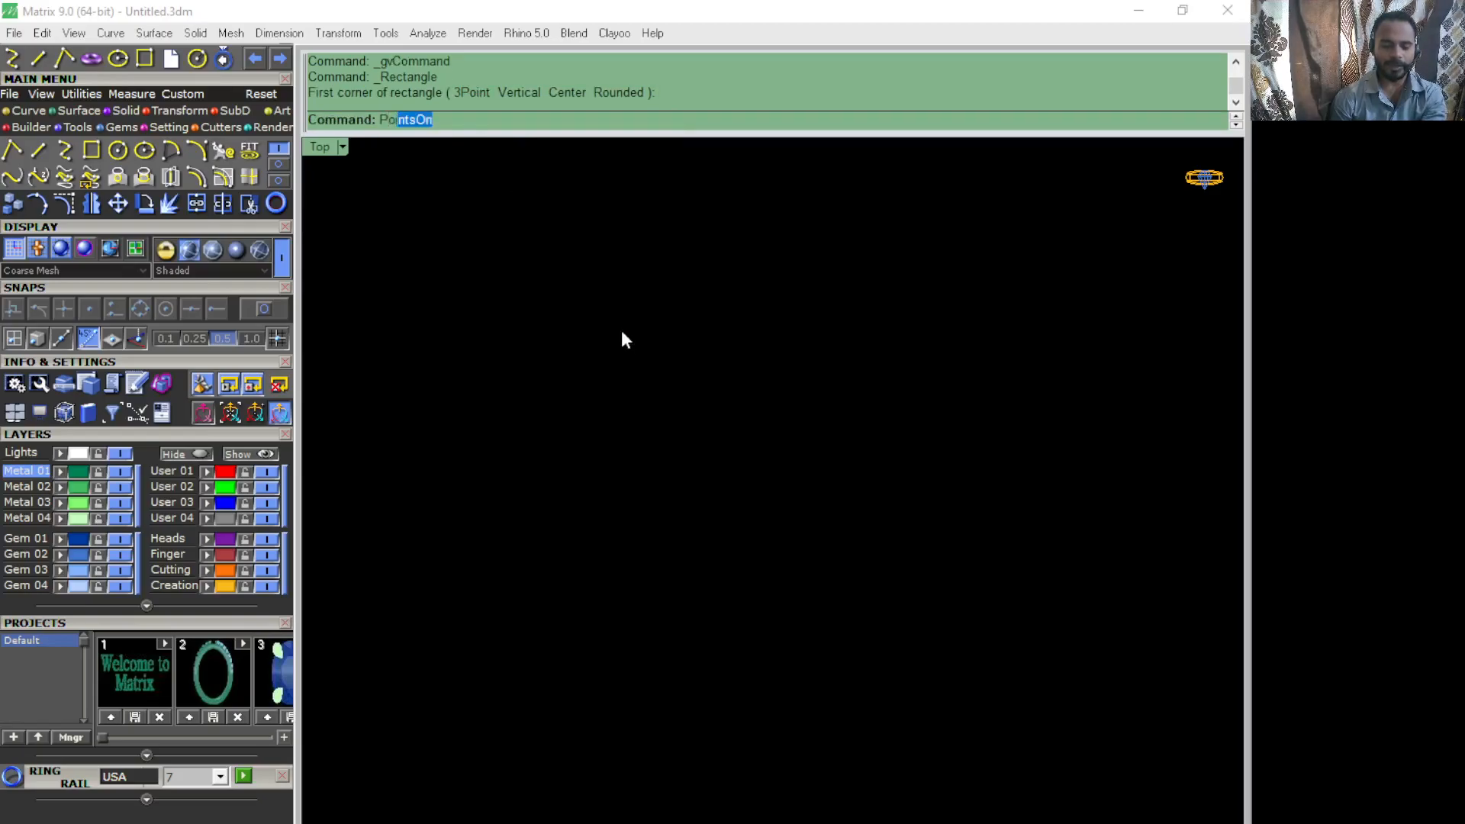
pyautogui.click(414, 140)
pyautogui.click(520, 264)
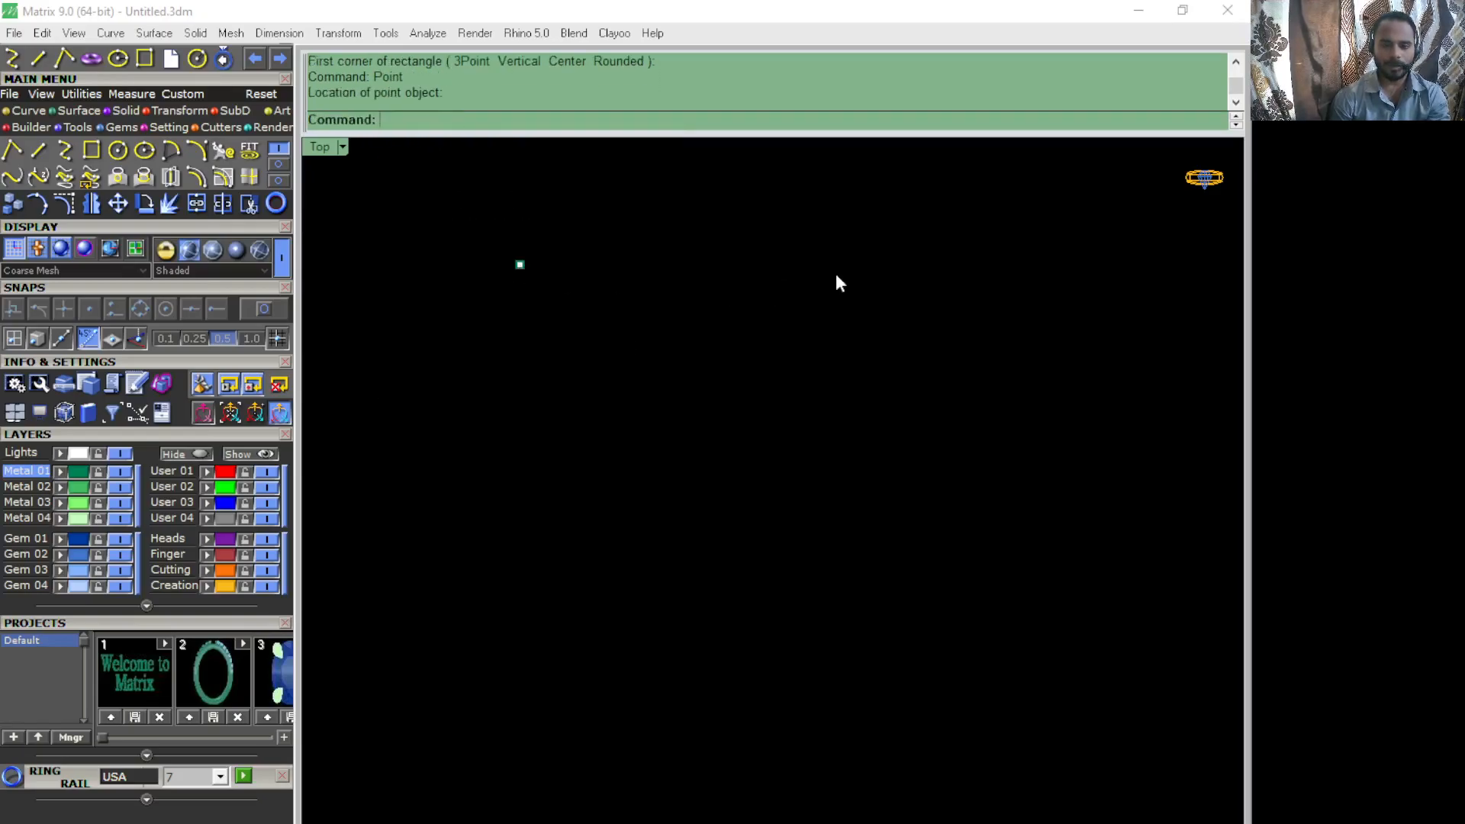
pyautogui.rightClick(857, 261)
pyautogui.click(859, 263)
pyautogui.rightClick(853, 512)
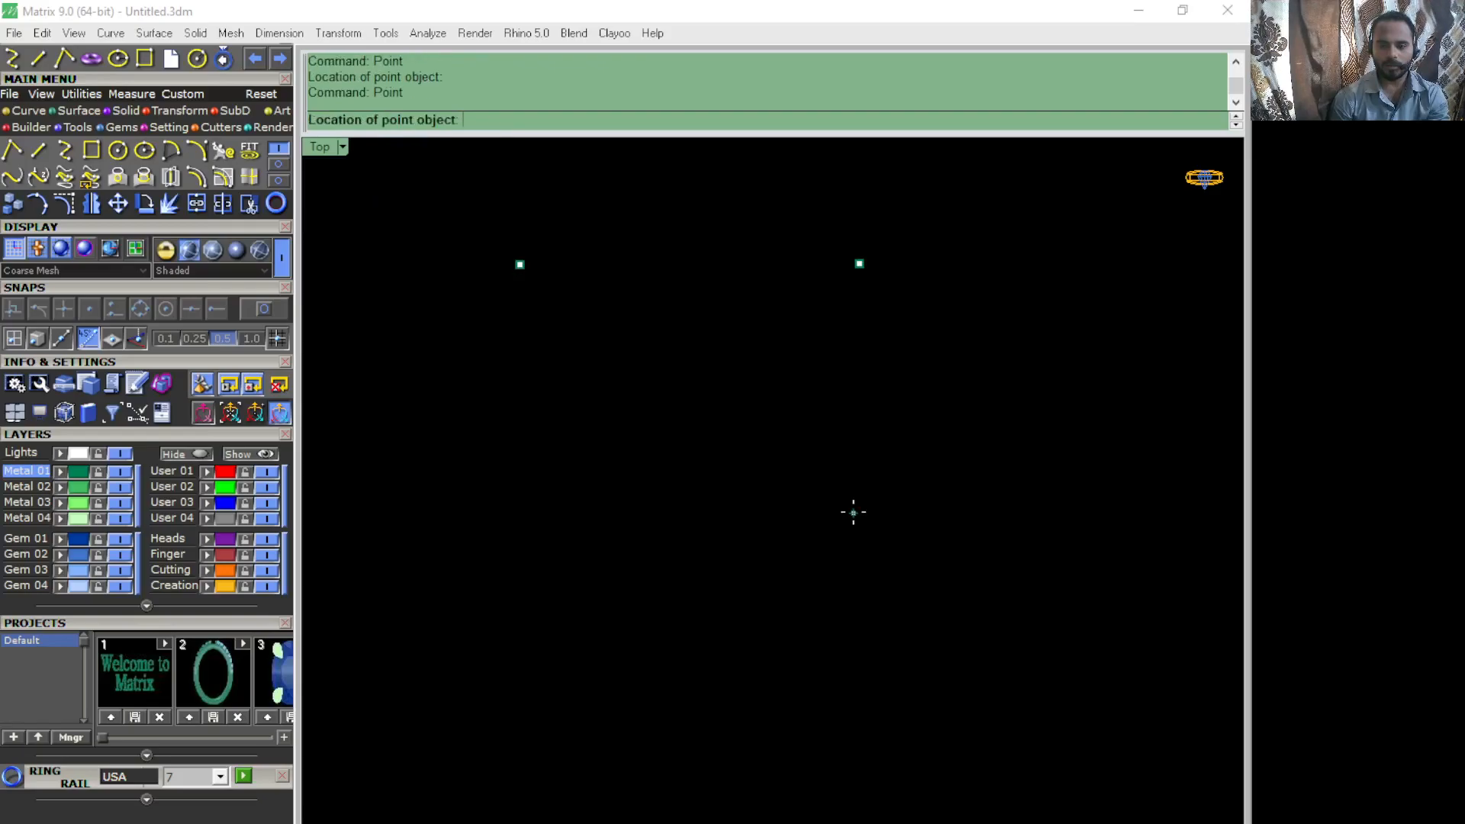
pyautogui.click(825, 581)
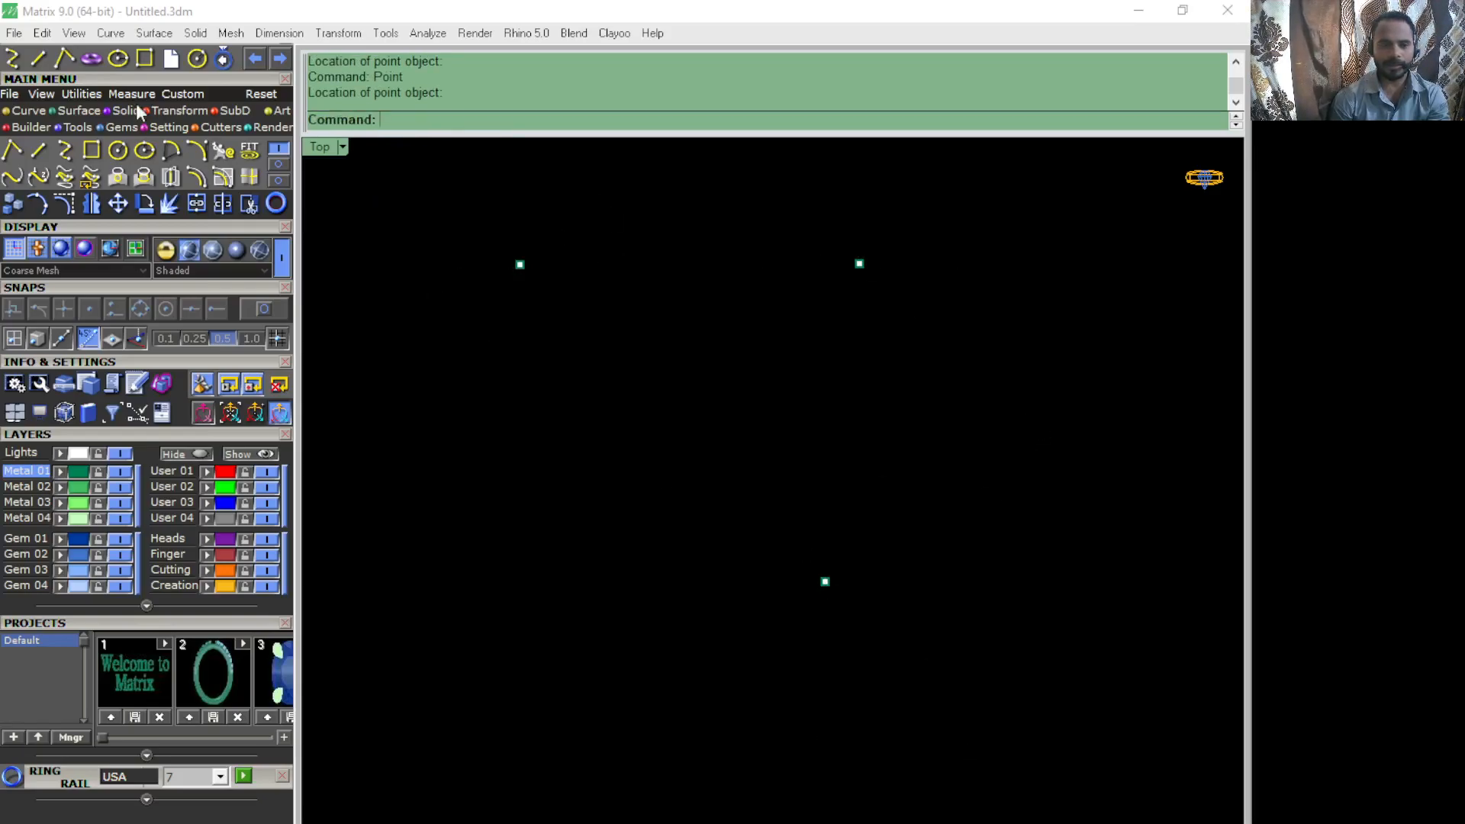
# Step: Draw a 3Point rectangle with point snapping on, using the upper two points for its edge and the lower point for its width
pyautogui.click(94, 148)
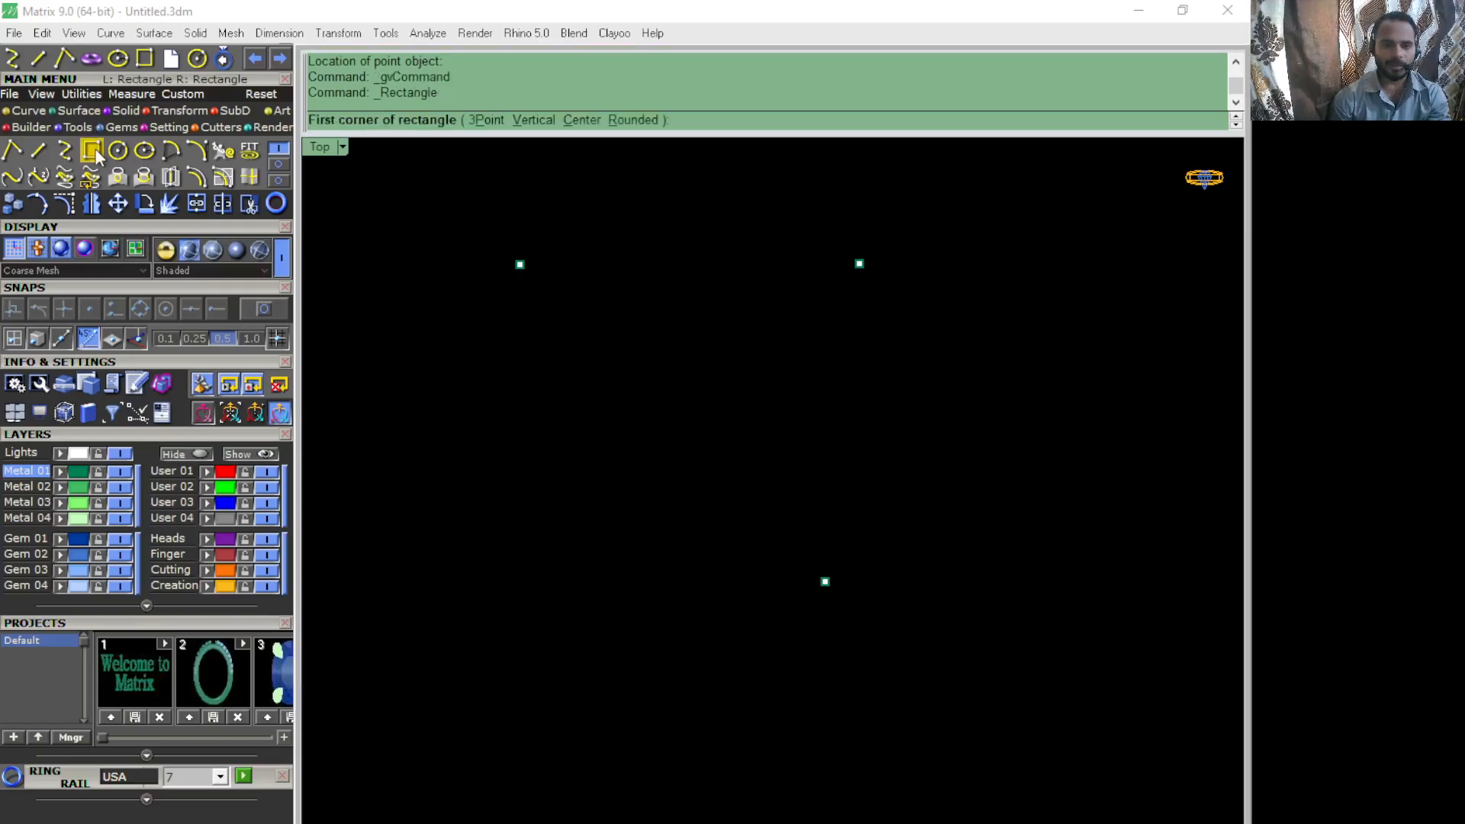
pyautogui.click(488, 120)
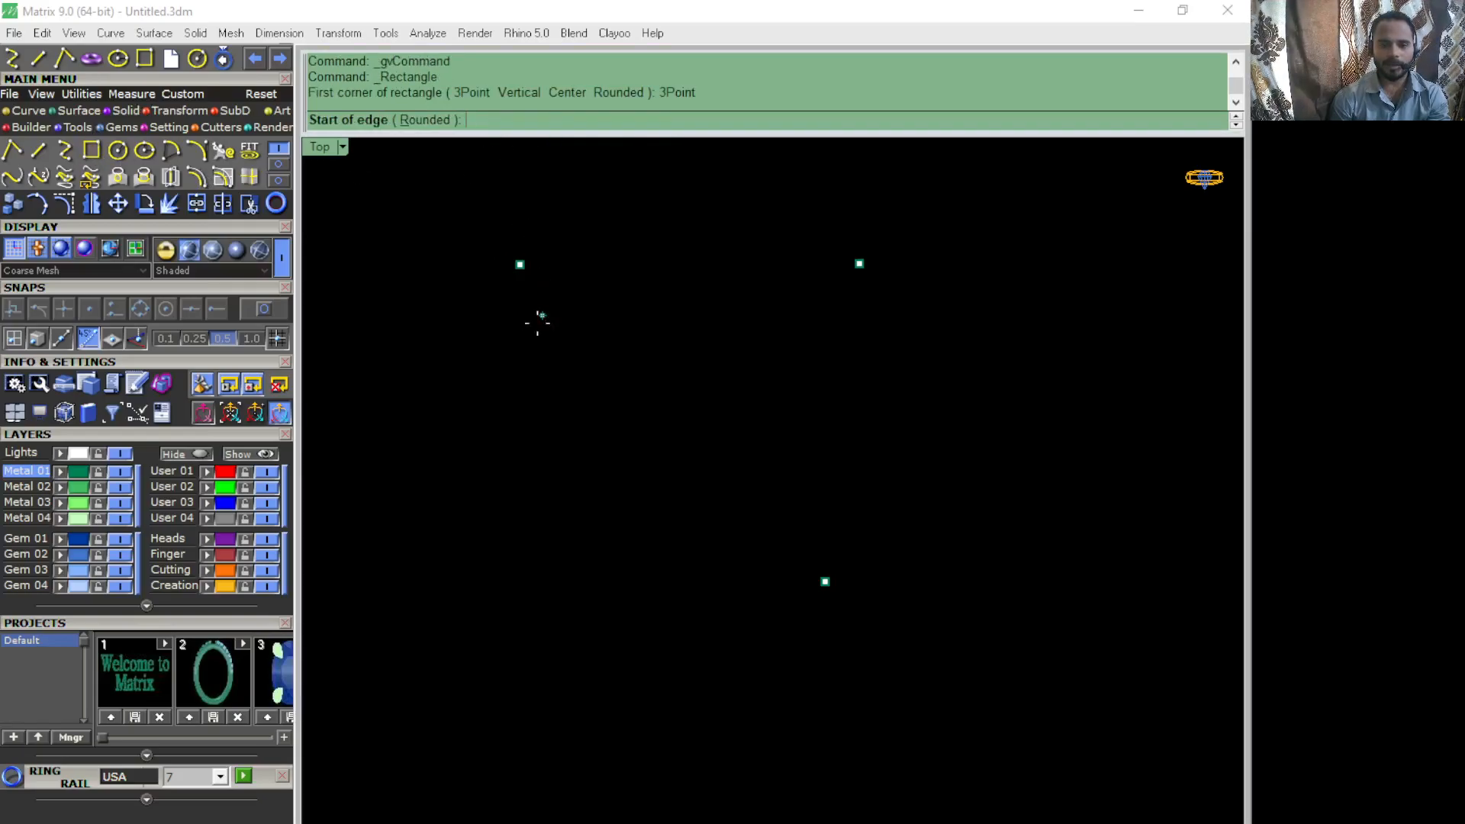
pyautogui.click(89, 308)
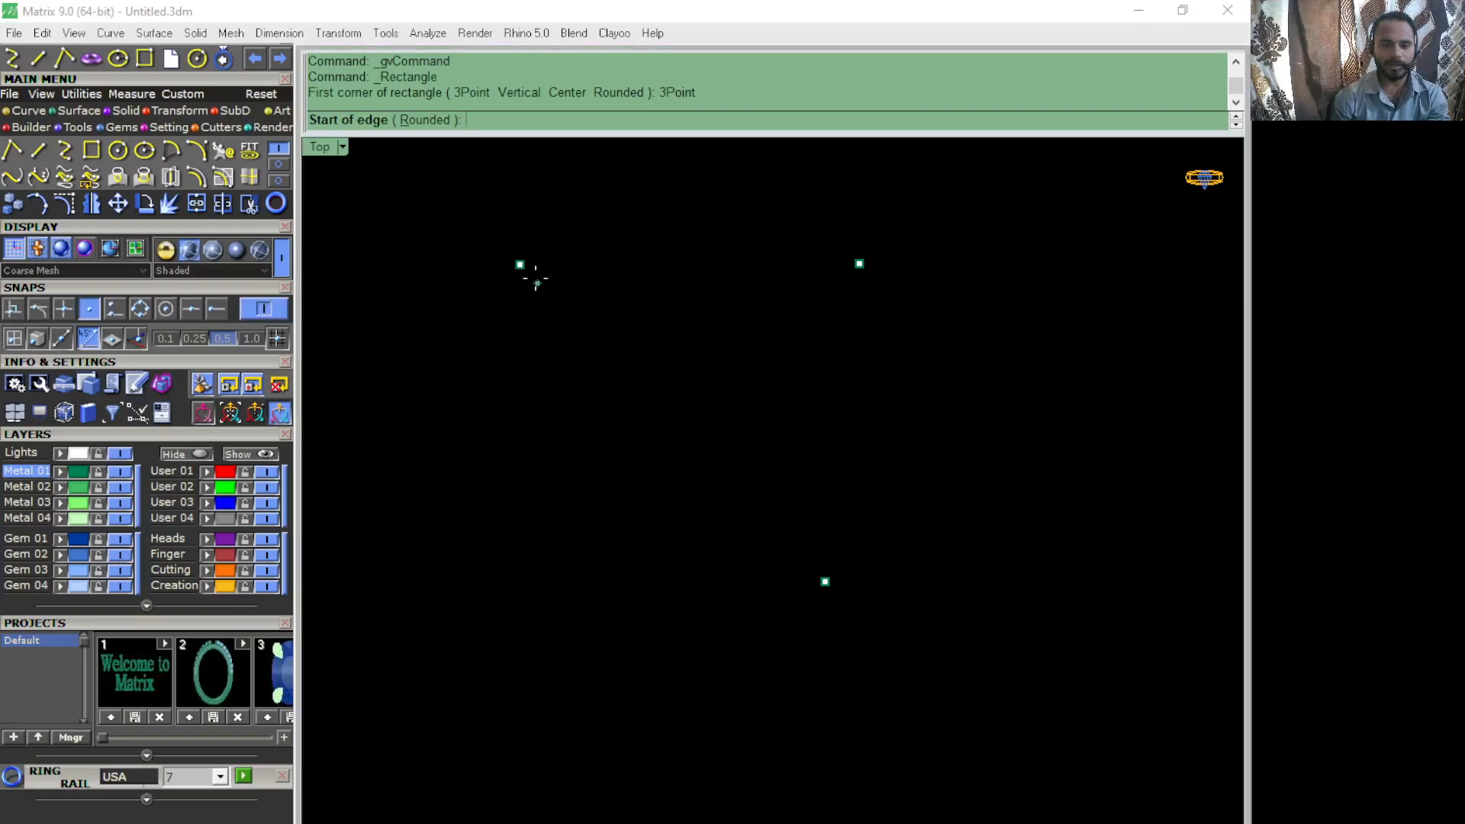
pyautogui.click(520, 264)
pyautogui.click(859, 264)
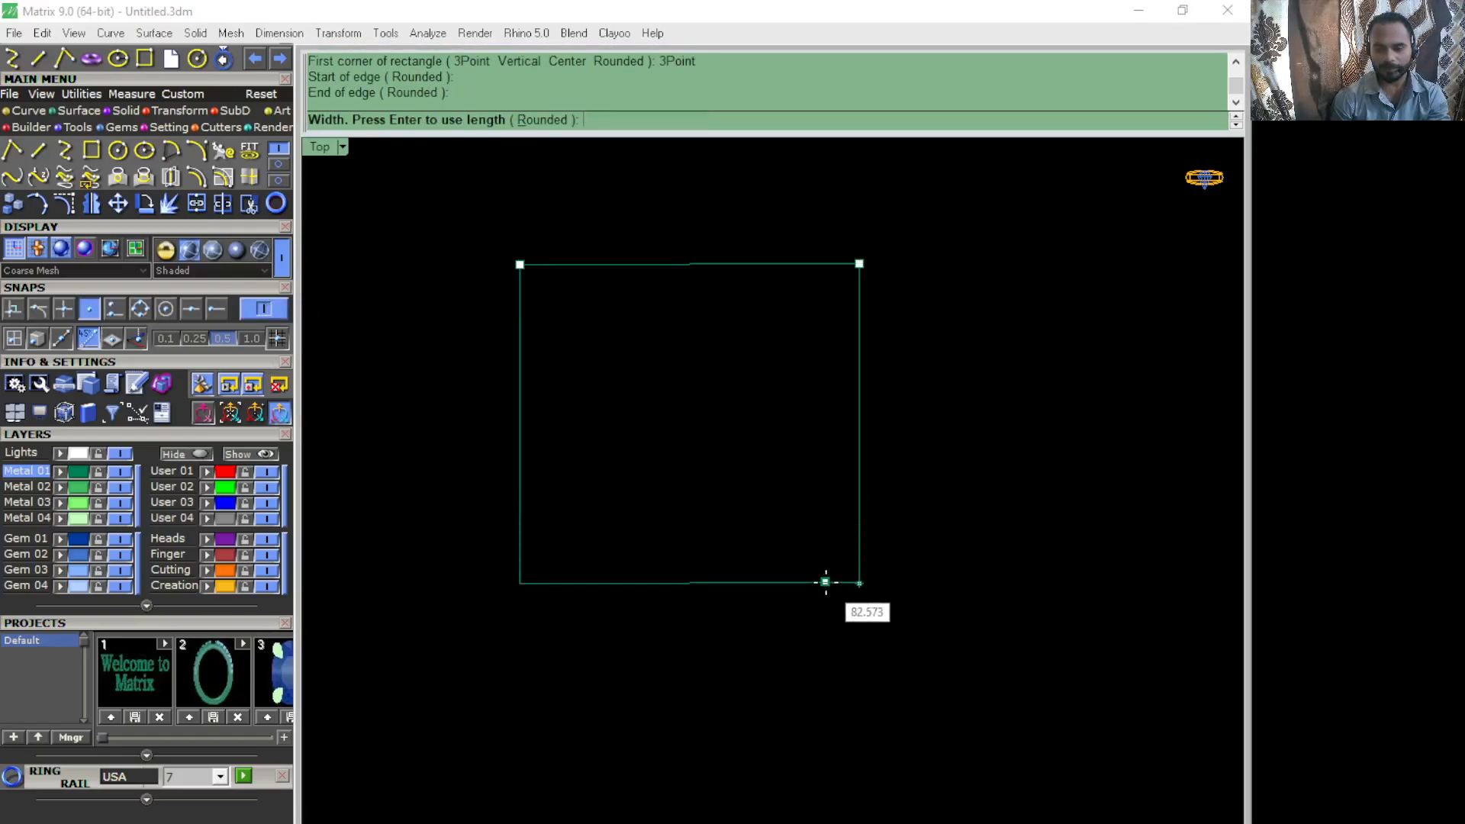
pyautogui.click(824, 582)
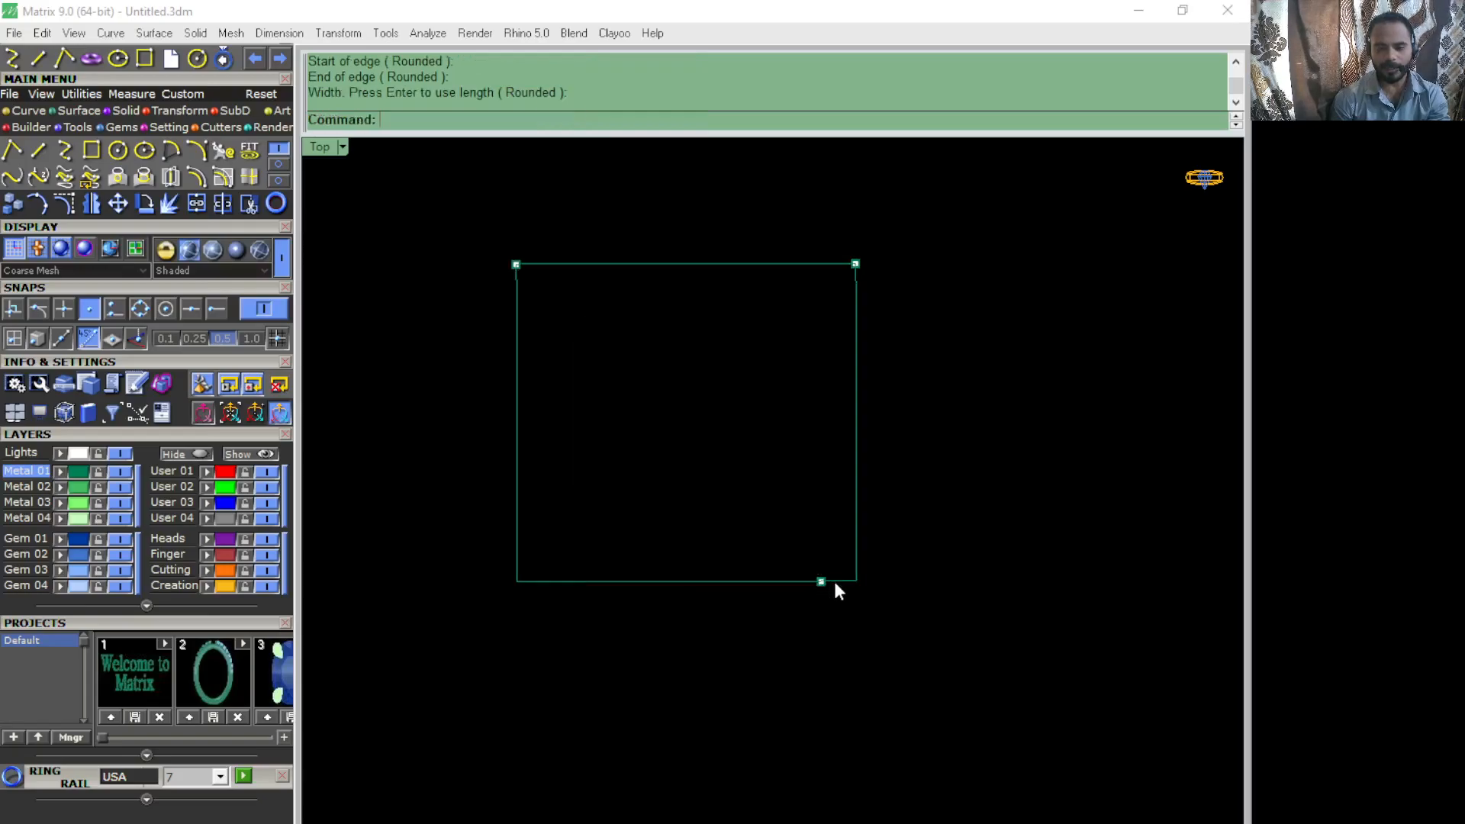
# Step: Delete the rectangle and the three point objects
pyautogui.moveTo(918, 540); pyautogui.dragTo(817, 570)
pyautogui.press('Delete')
pyautogui.scroll(-1, 680, 432)
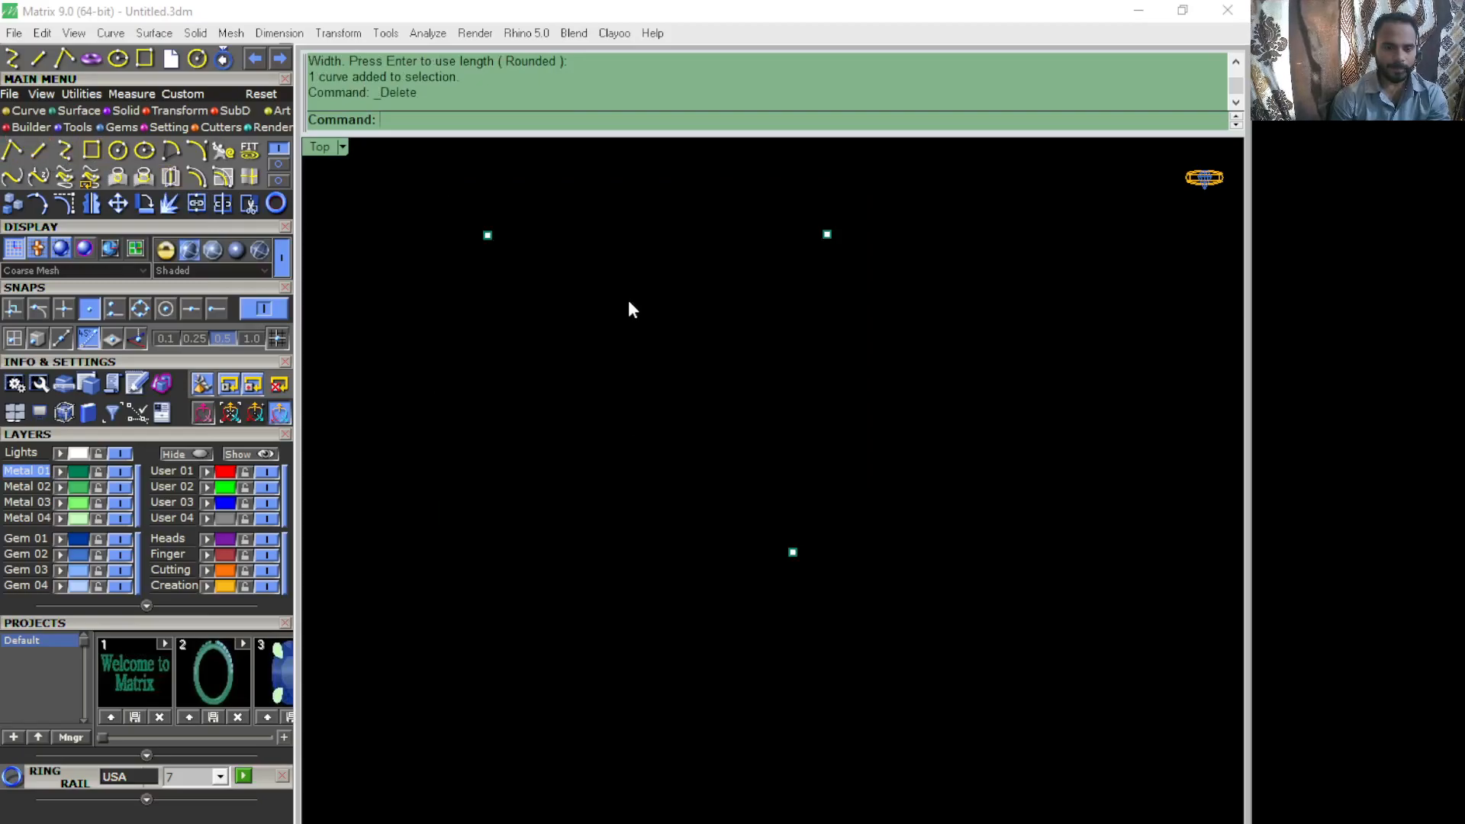
pyautogui.moveTo(415, 154); pyautogui.dragTo(1013, 627)
pyautogui.press('Delete')
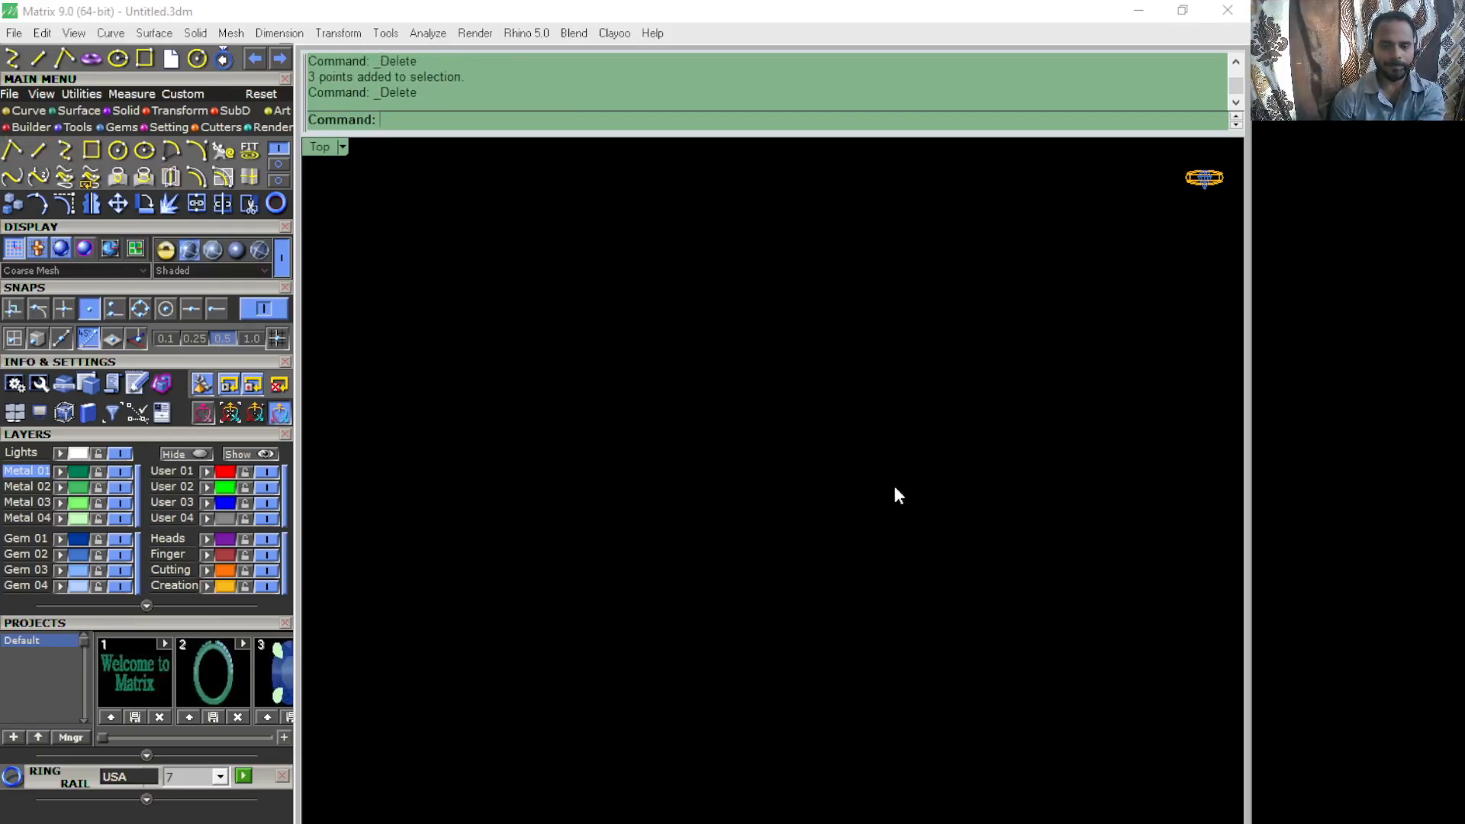
# Step: Draw a rectangle from its center with length 20 and width 50, and delete it
pyautogui.click(91, 150)
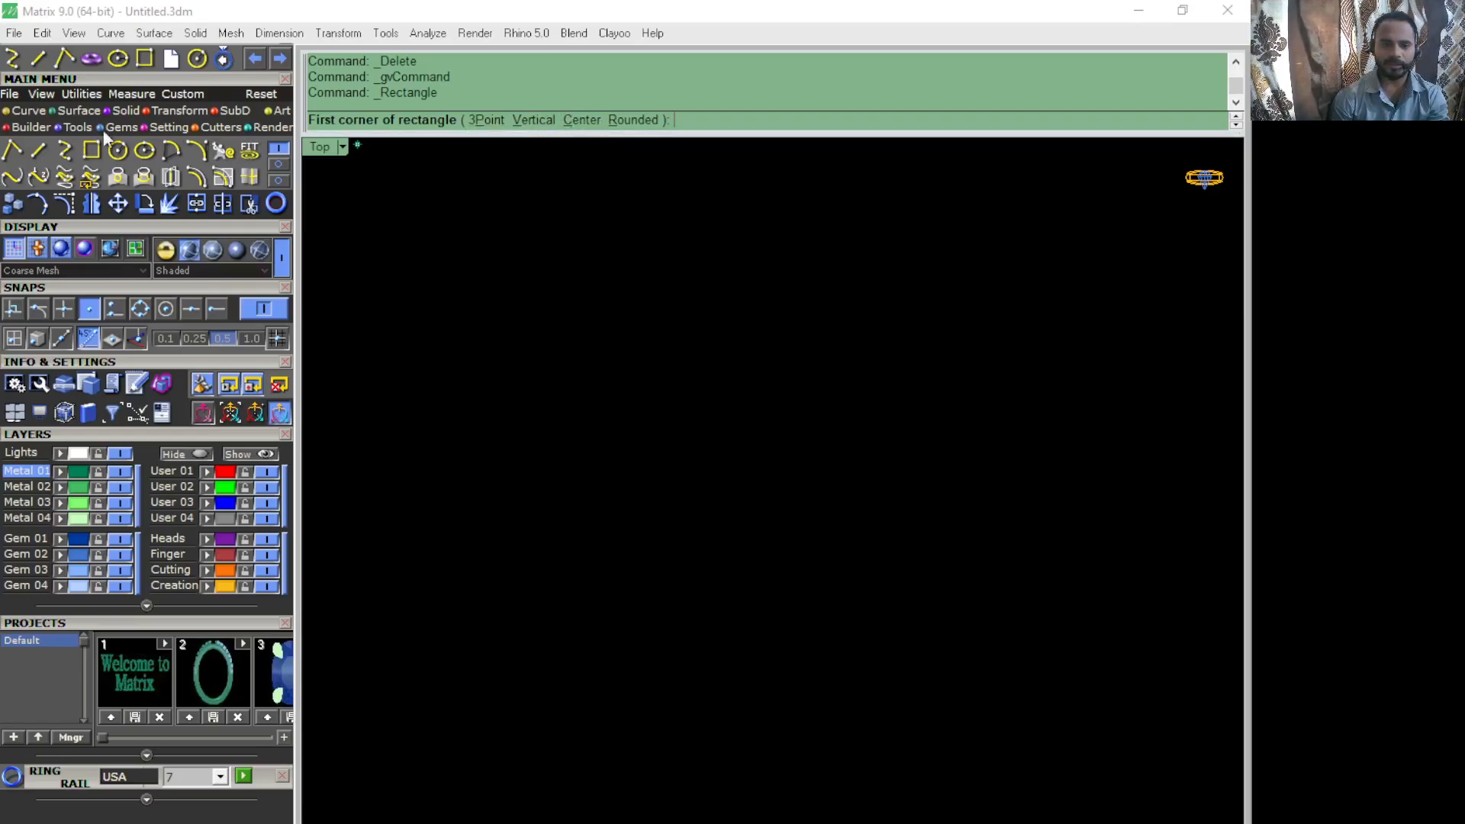
pyautogui.click(582, 121)
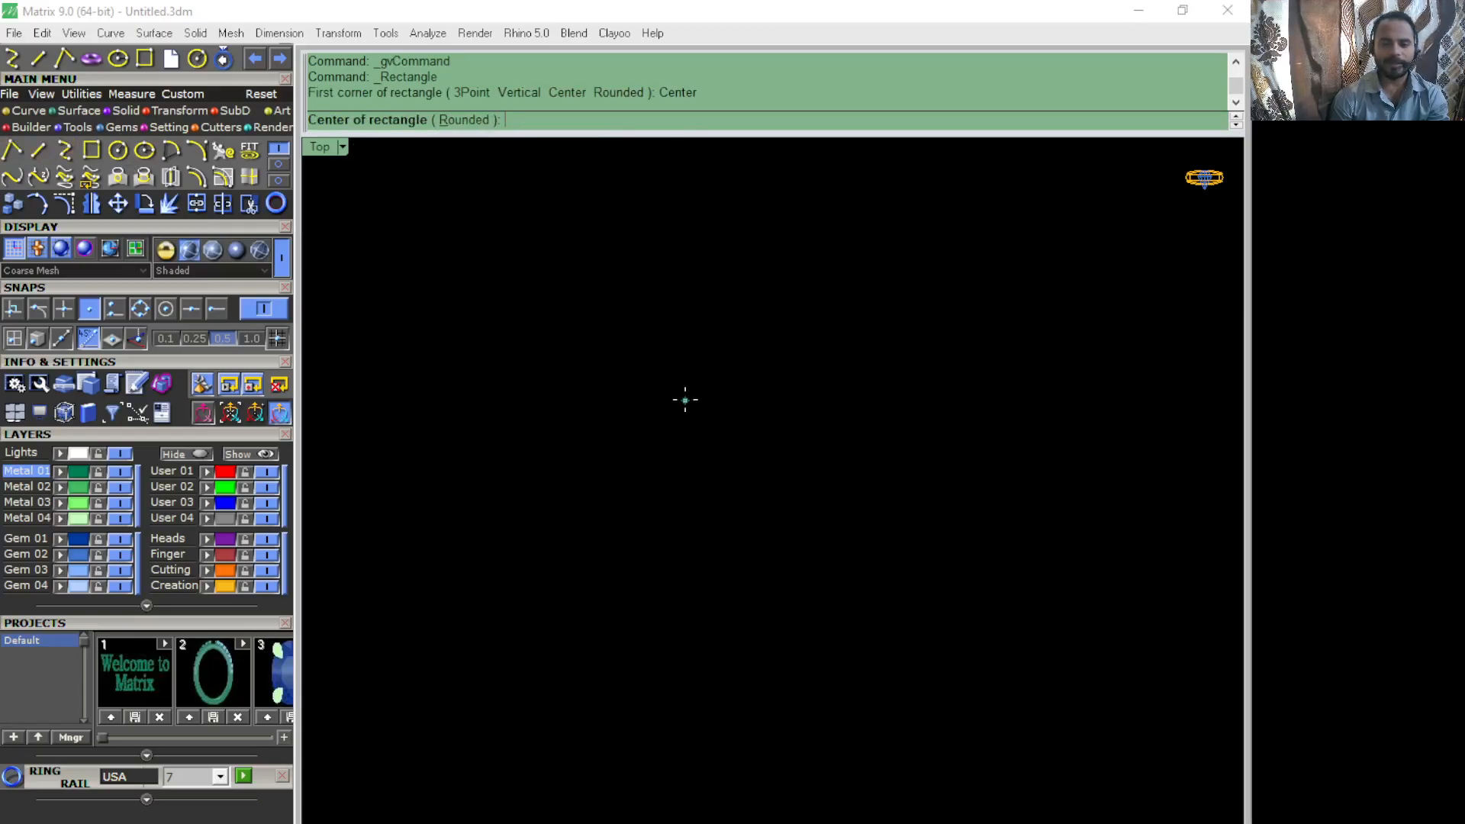
pyautogui.click(685, 400)
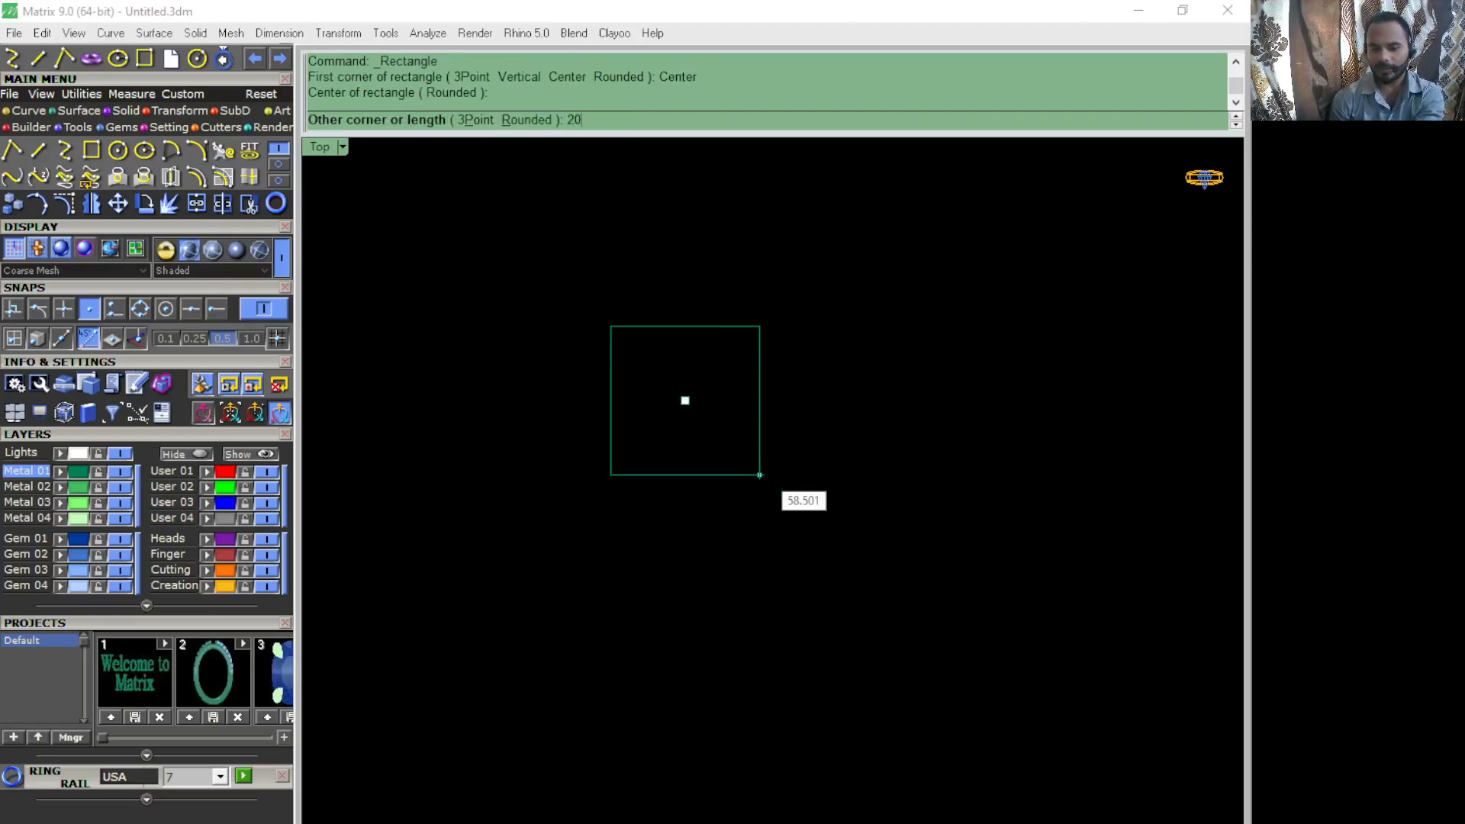
pyautogui.press('Return')
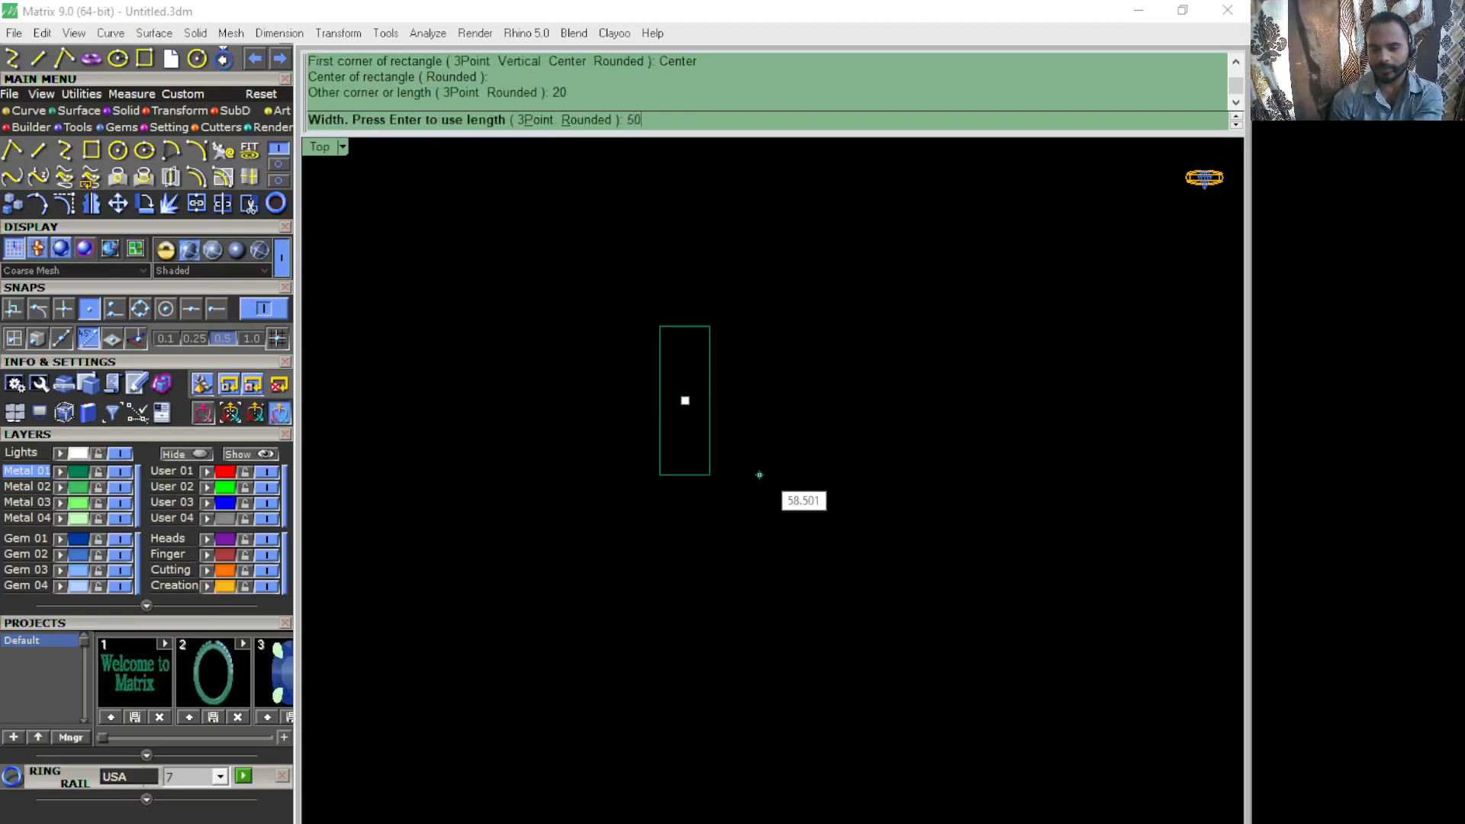
pyautogui.write('50')
pyautogui.press('Return')
pyautogui.scroll(3, 777, 405)
pyautogui.moveTo(794, 403); pyautogui.dragTo(575, 462)
pyautogui.press('Delete')
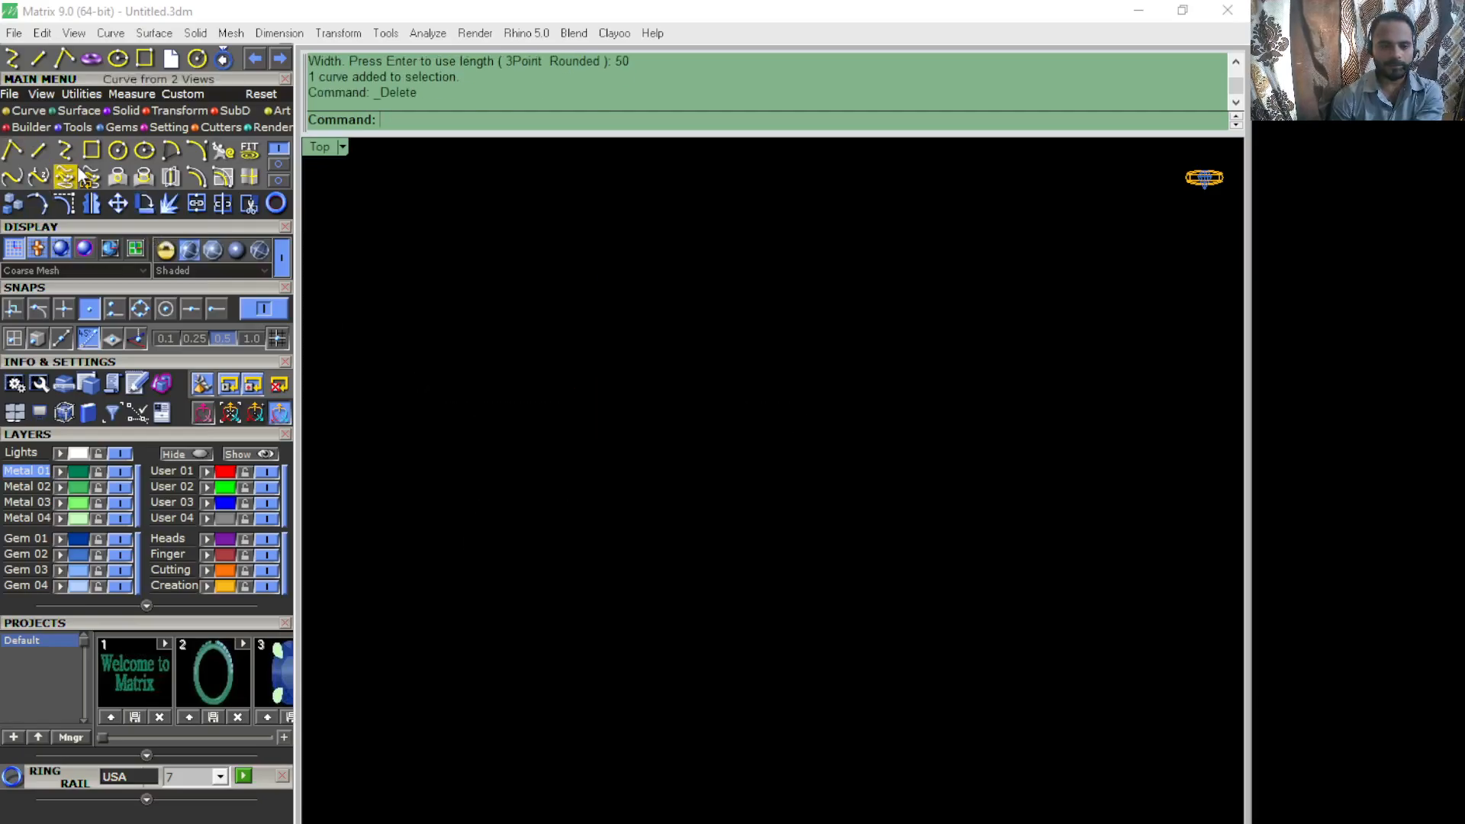
pyautogui.click(91, 150)
pyautogui.click(729, 440)
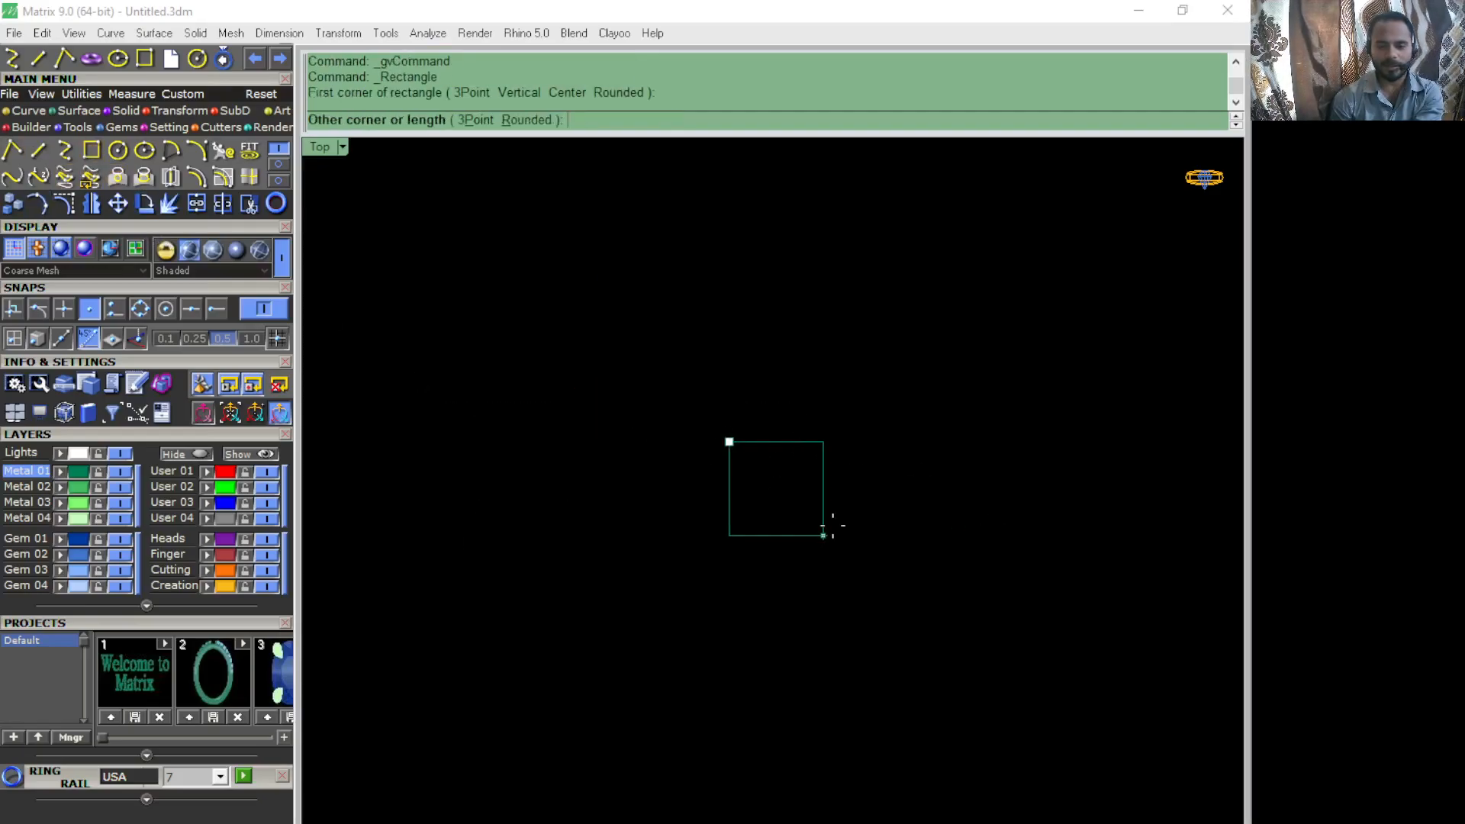
pyautogui.press('Escape')
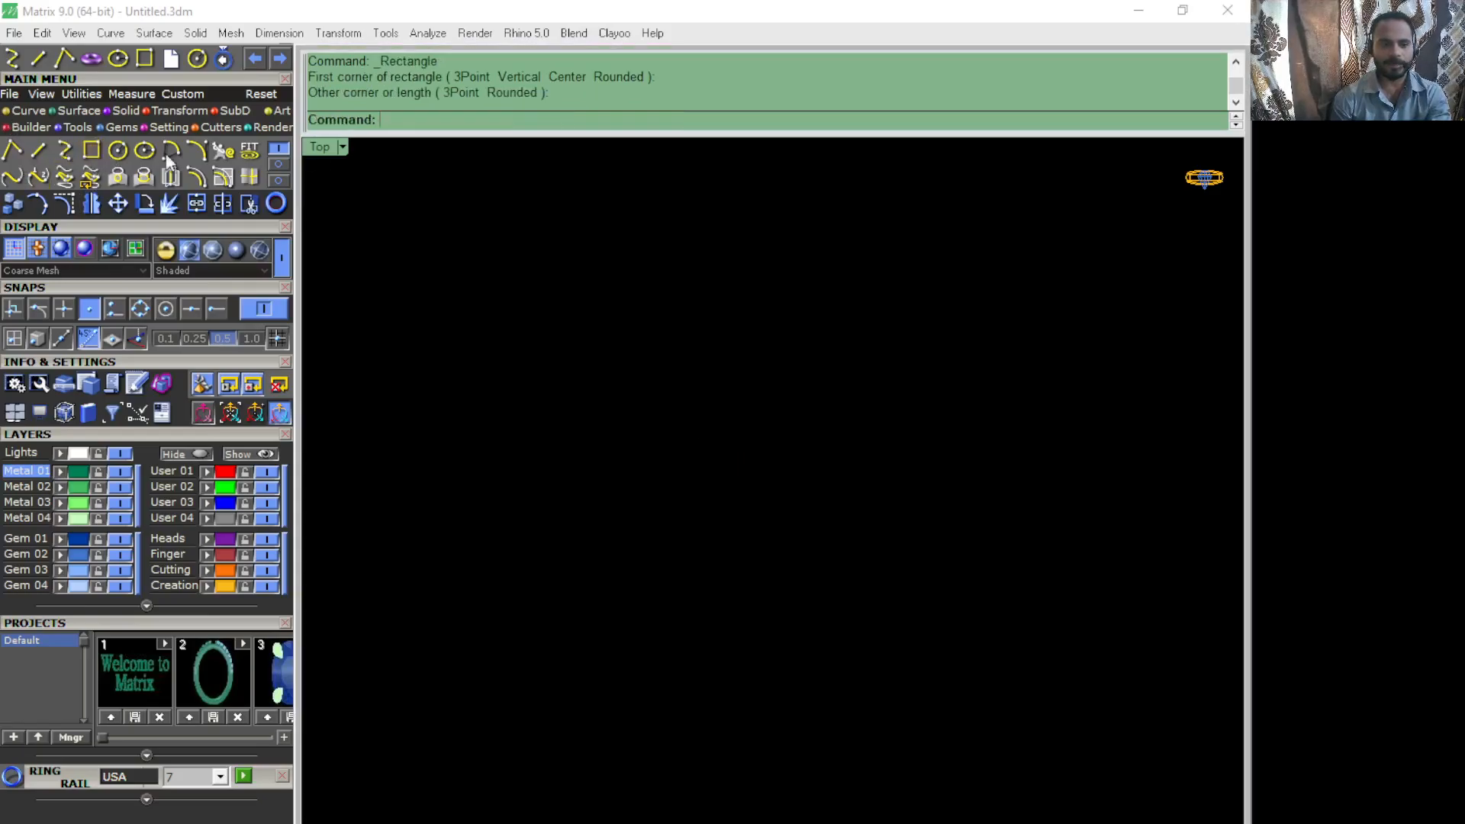
pyautogui.click(91, 150)
pyautogui.click(672, 397)
pyautogui.press('Escape')
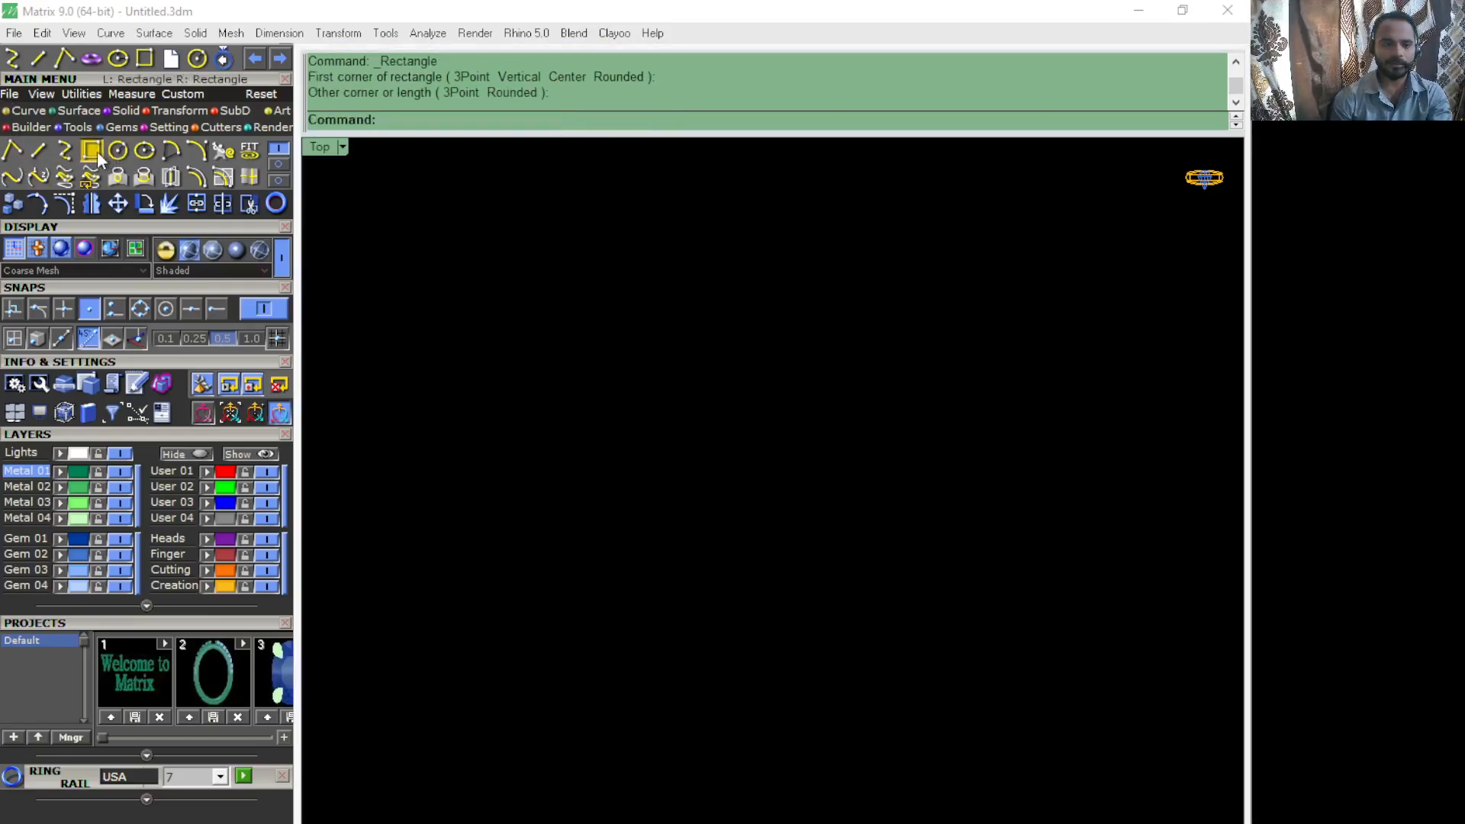
# Step: Draw a rectangle from its center with length 10 and width 10, and delete it
pyautogui.click(91, 150)
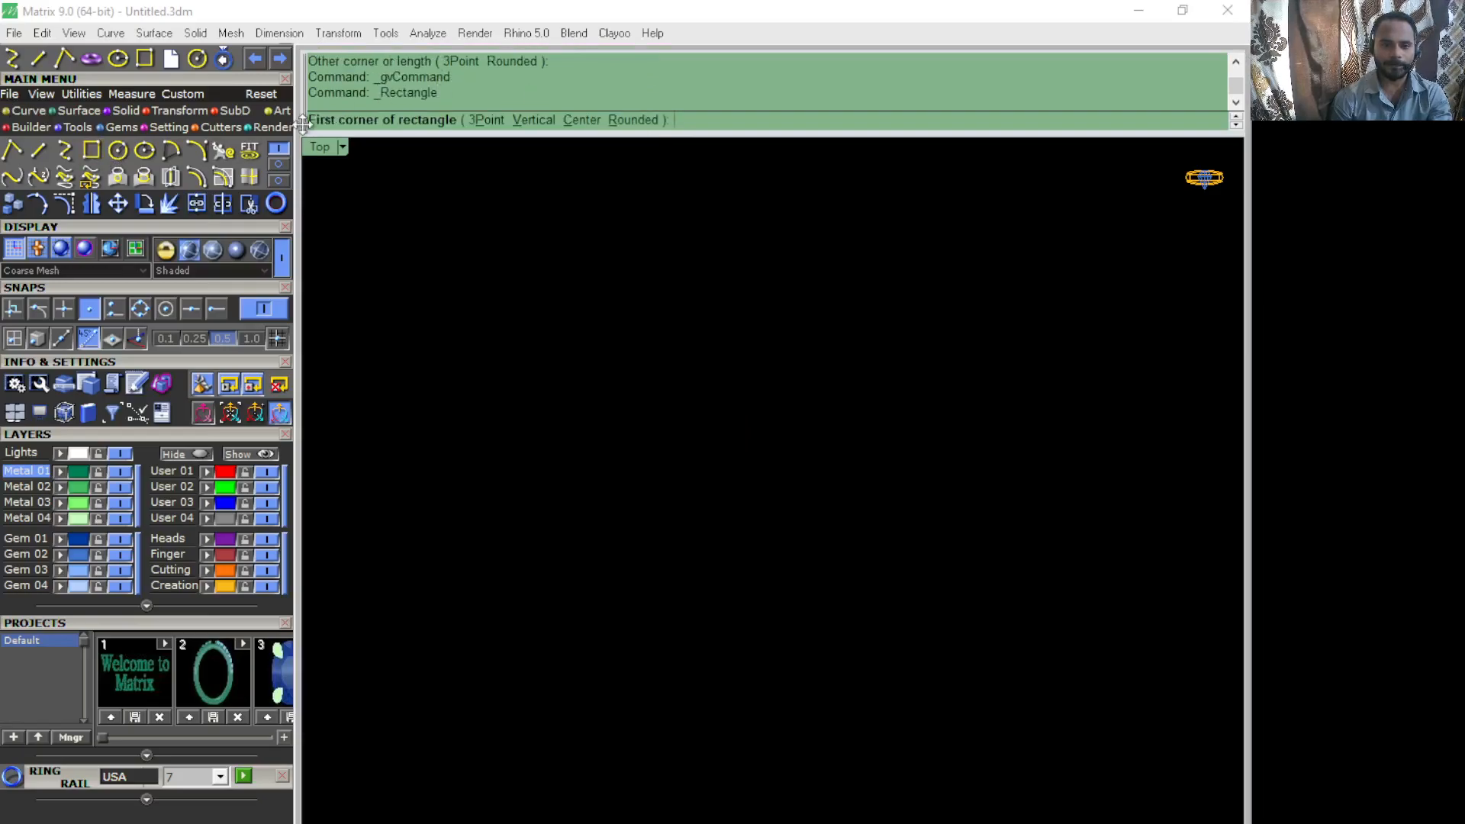
pyautogui.click(581, 120)
pyautogui.click(695, 287)
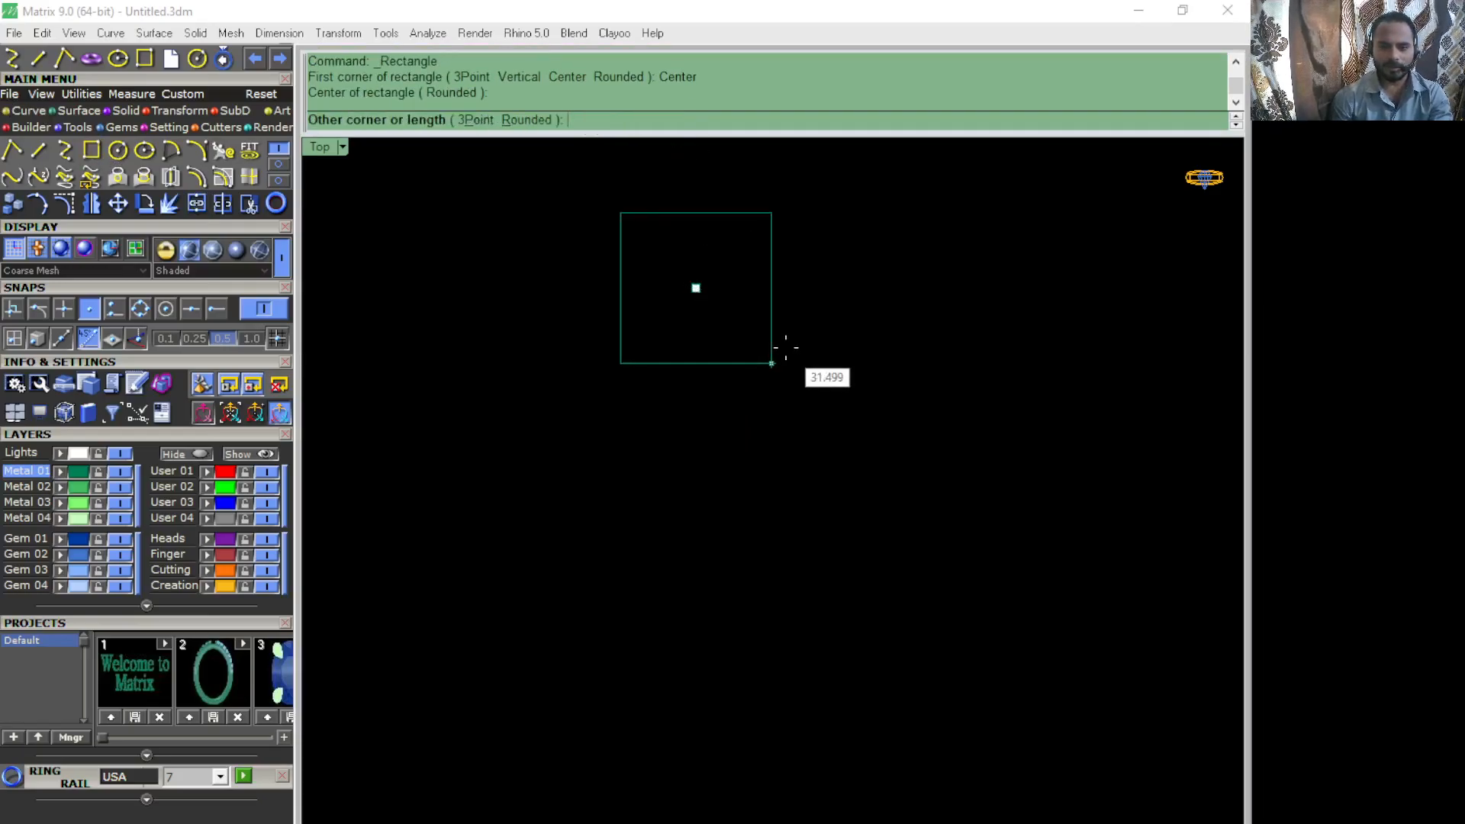
pyautogui.write('10')
pyautogui.press('Return')
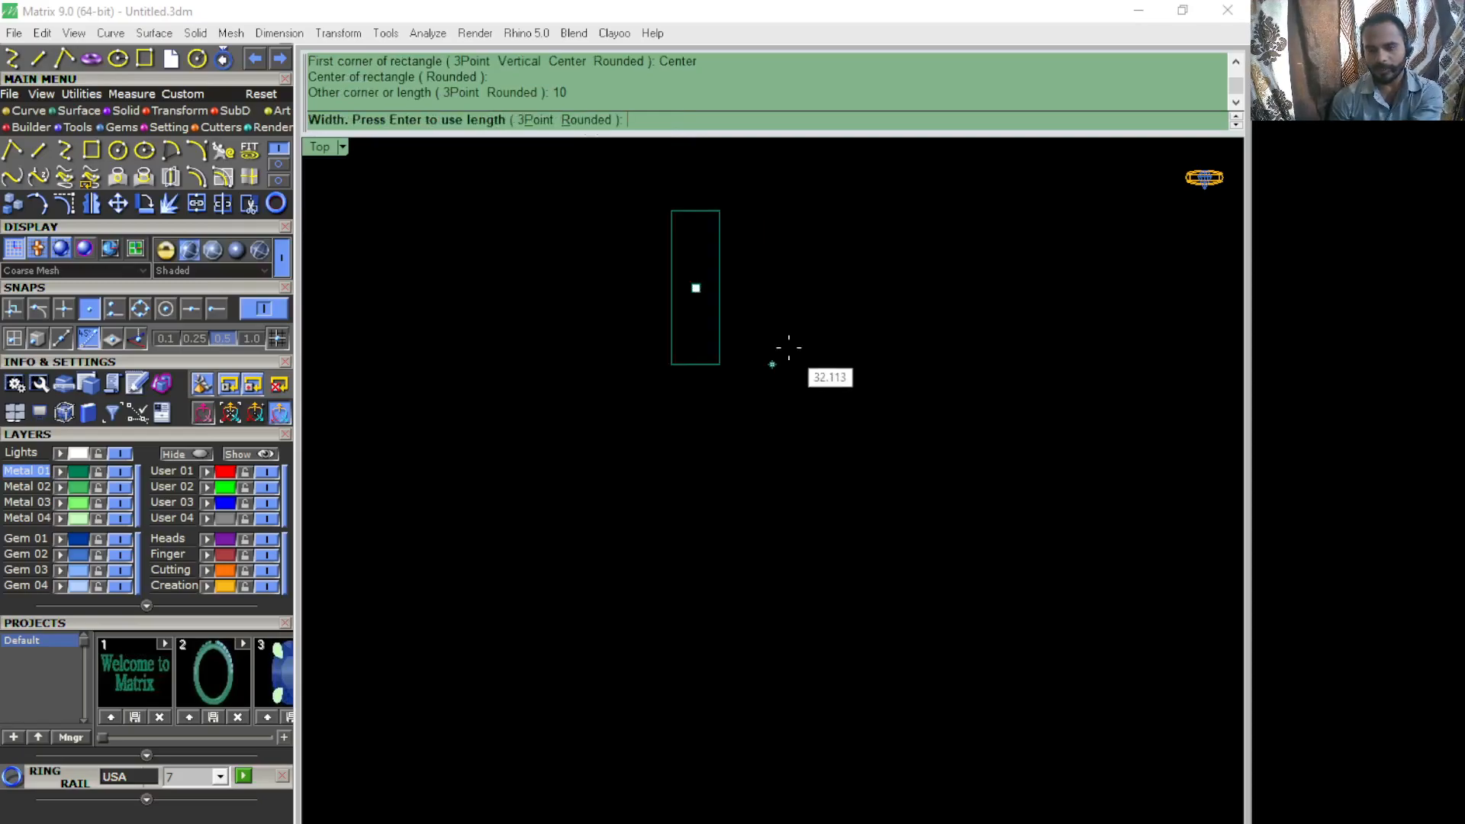
pyautogui.write('10')
pyautogui.press('Return')
pyautogui.scroll(2, 737, 277)
pyautogui.moveTo(806, 223); pyautogui.dragTo(633, 449)
pyautogui.press('Delete')
# Step: Draw a rectangle with the Center and Rounded options and a corner radius of about 10.2, and delete it
pyautogui.click(91, 150)
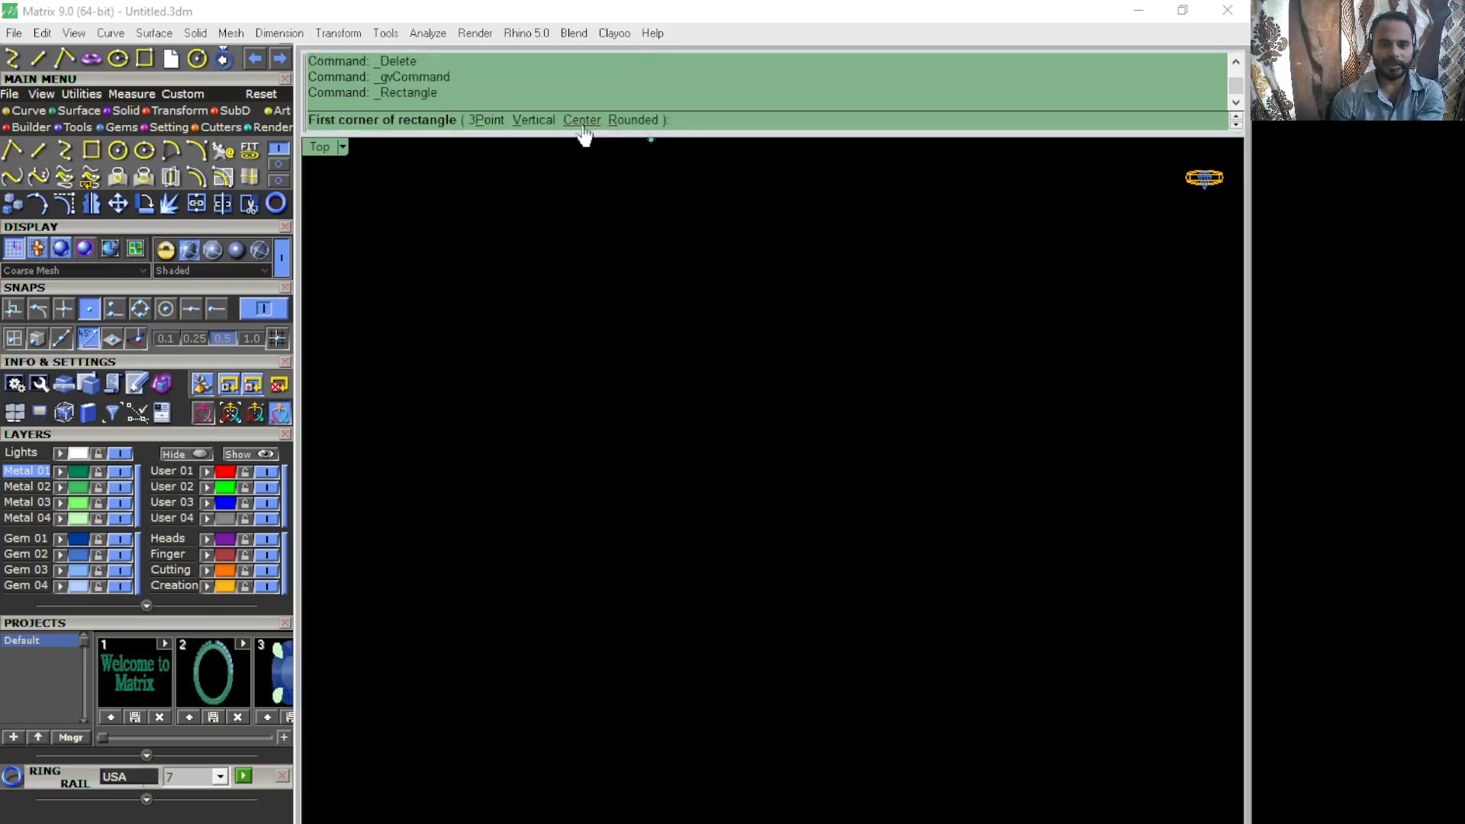
pyautogui.click(582, 122)
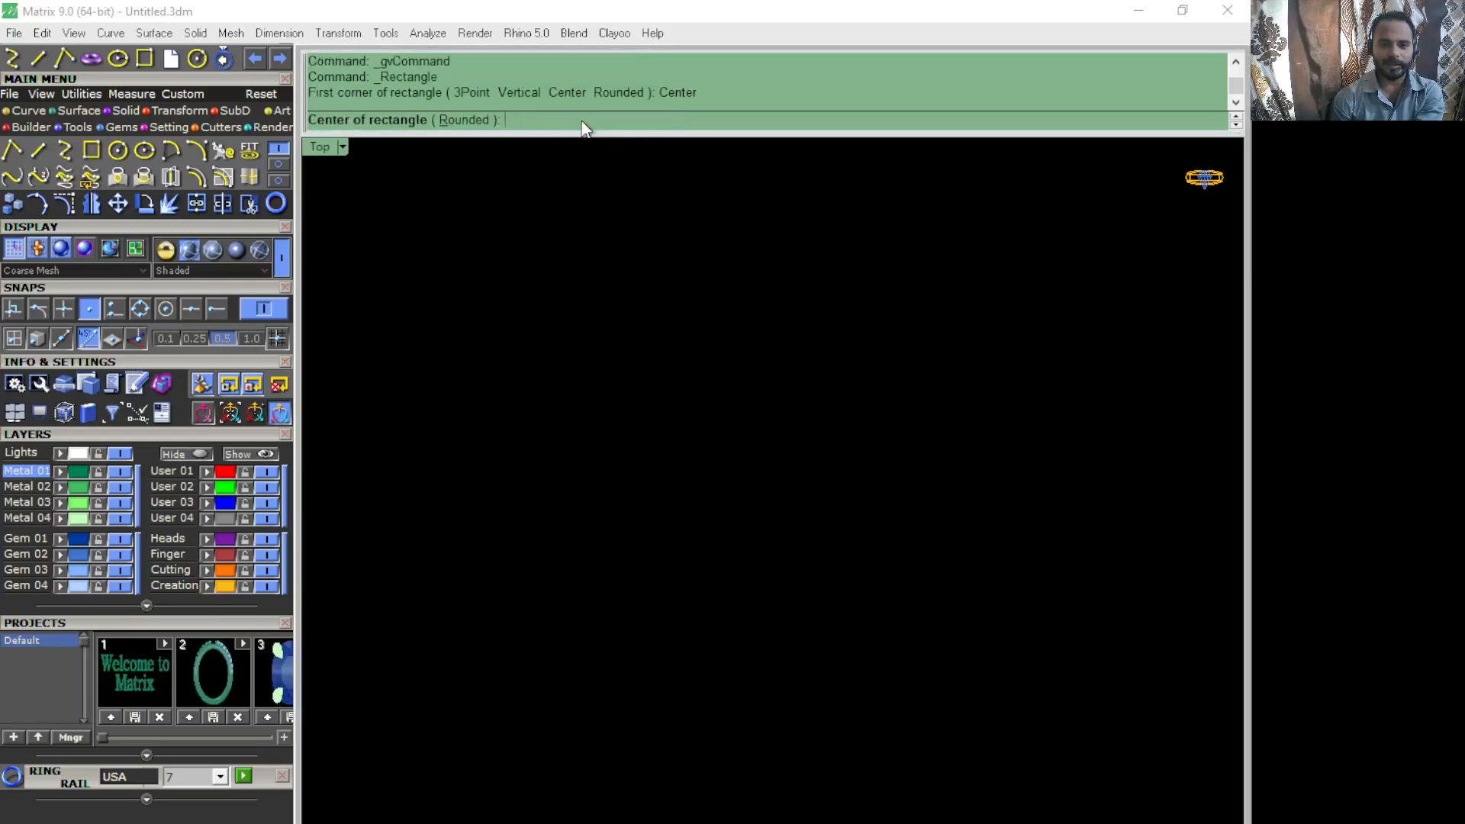
pyautogui.click(464, 121)
pyautogui.click(651, 449)
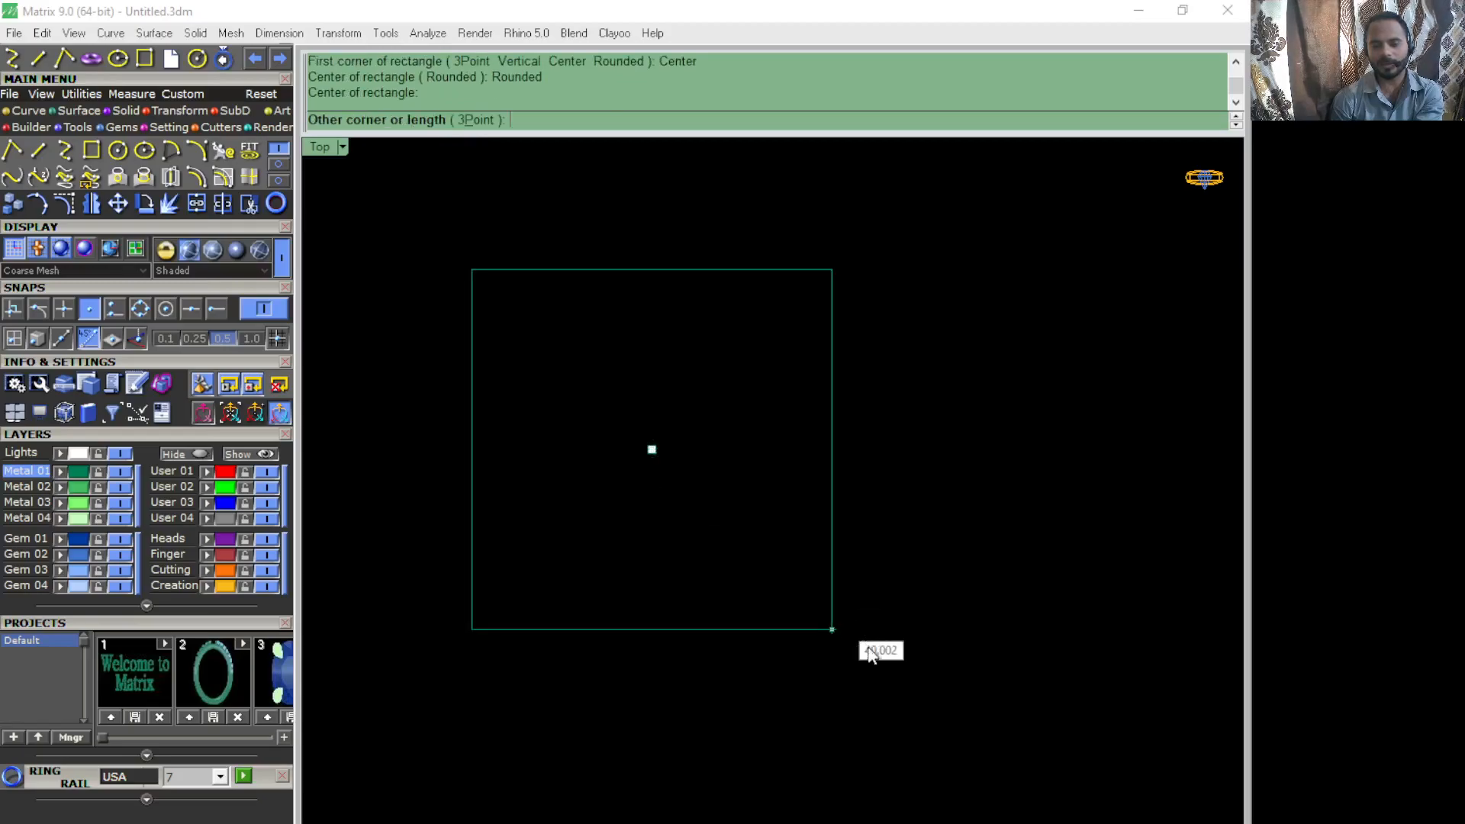
pyautogui.click(893, 689)
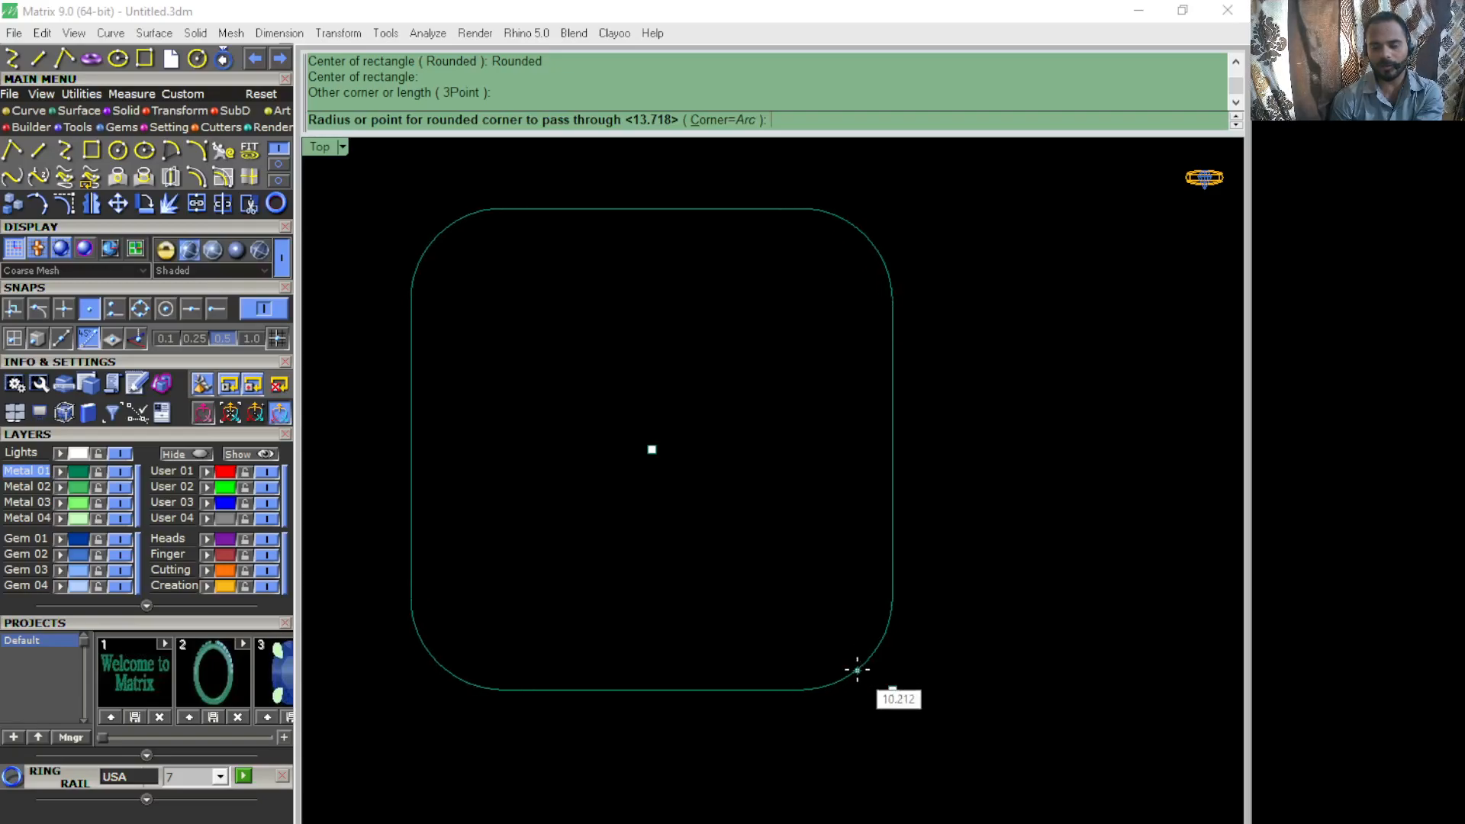
pyautogui.click(857, 670)
pyautogui.click(862, 668)
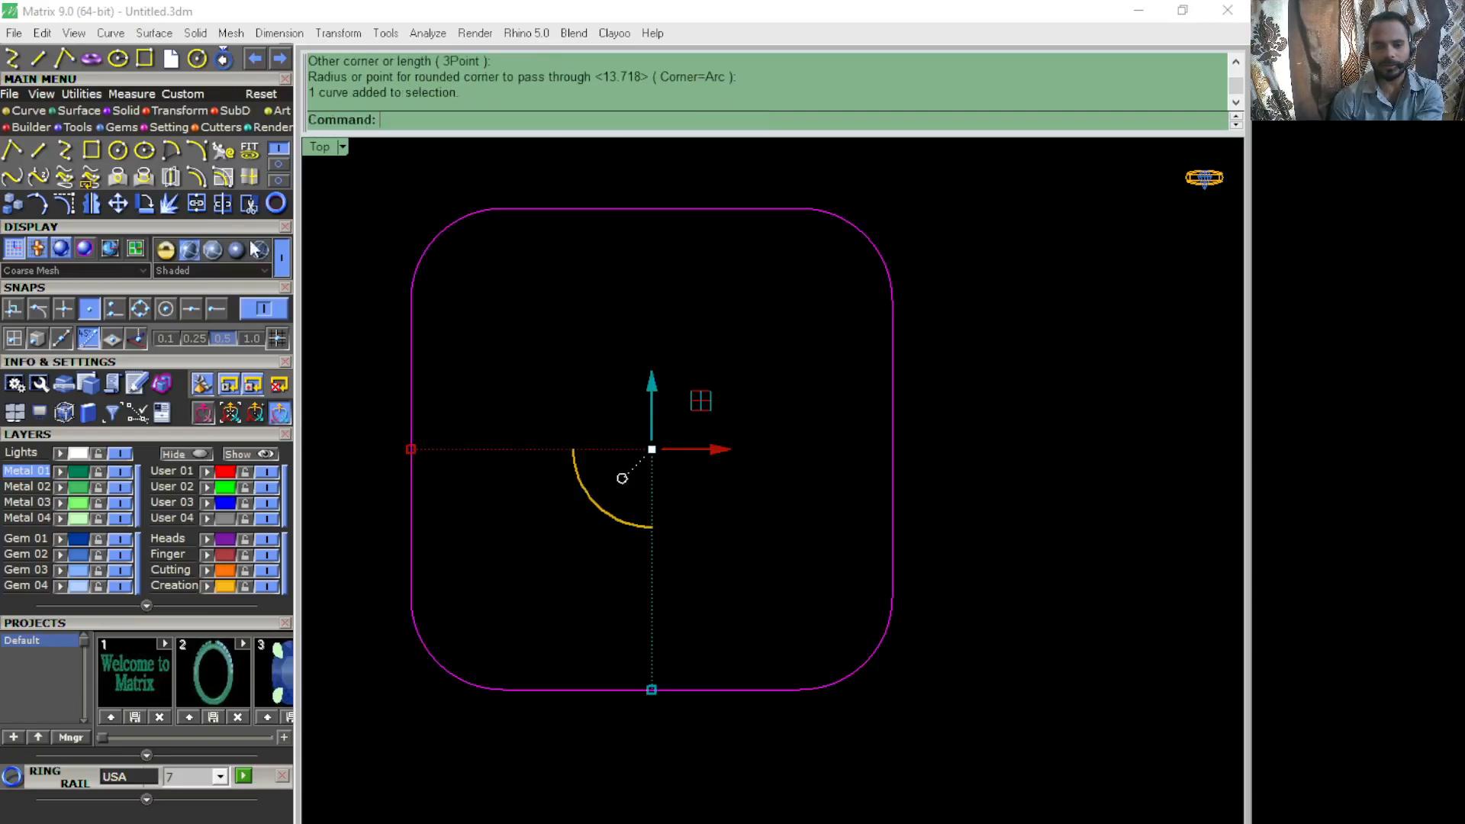
pyautogui.press('Delete')
# Step: Draw another center rectangle, choosing the Rounded option after placing its center, round its corners by picking a point, and delete it
pyautogui.click(91, 152)
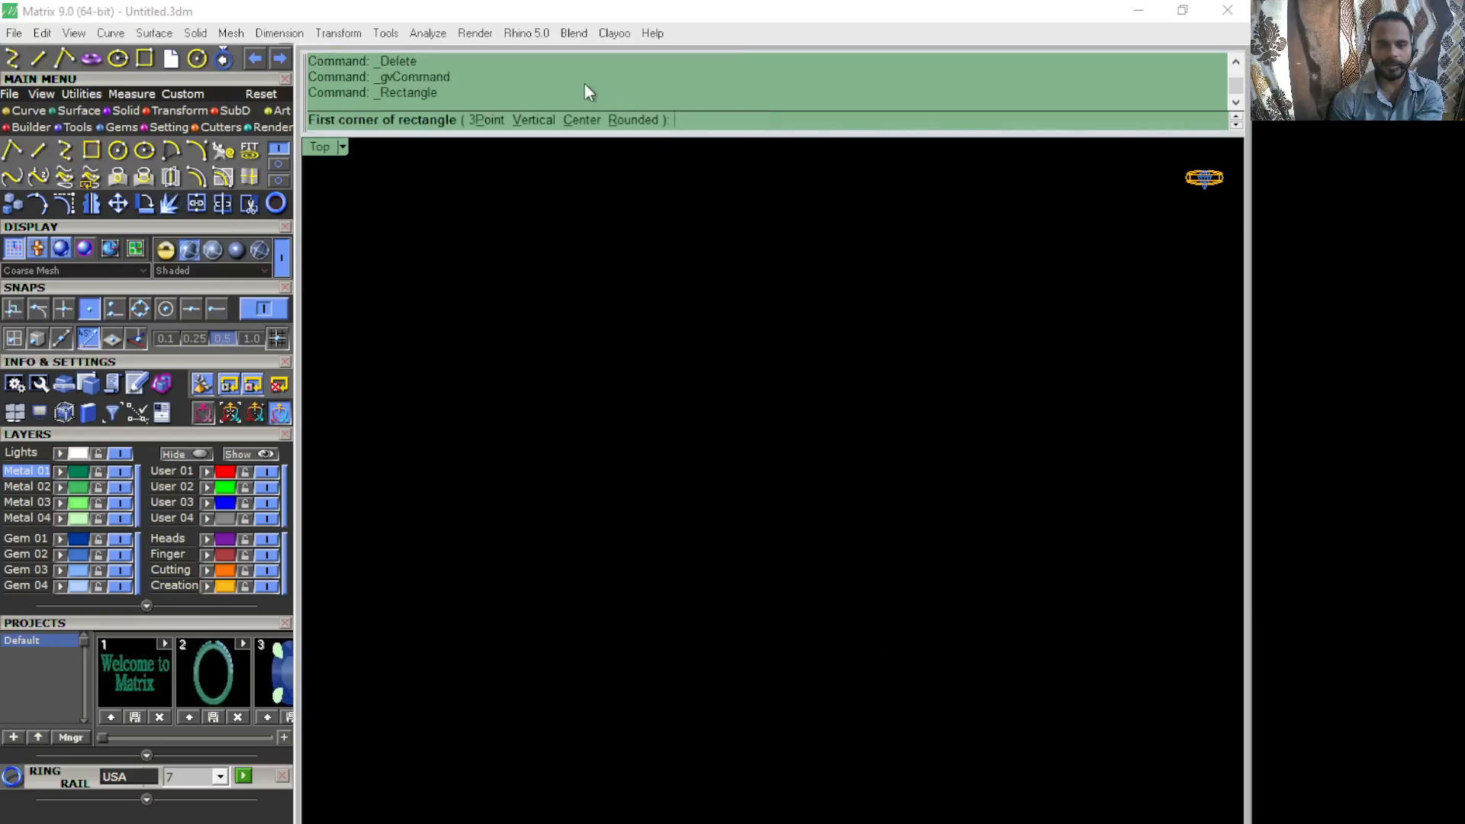
pyautogui.click(581, 121)
pyautogui.click(691, 461)
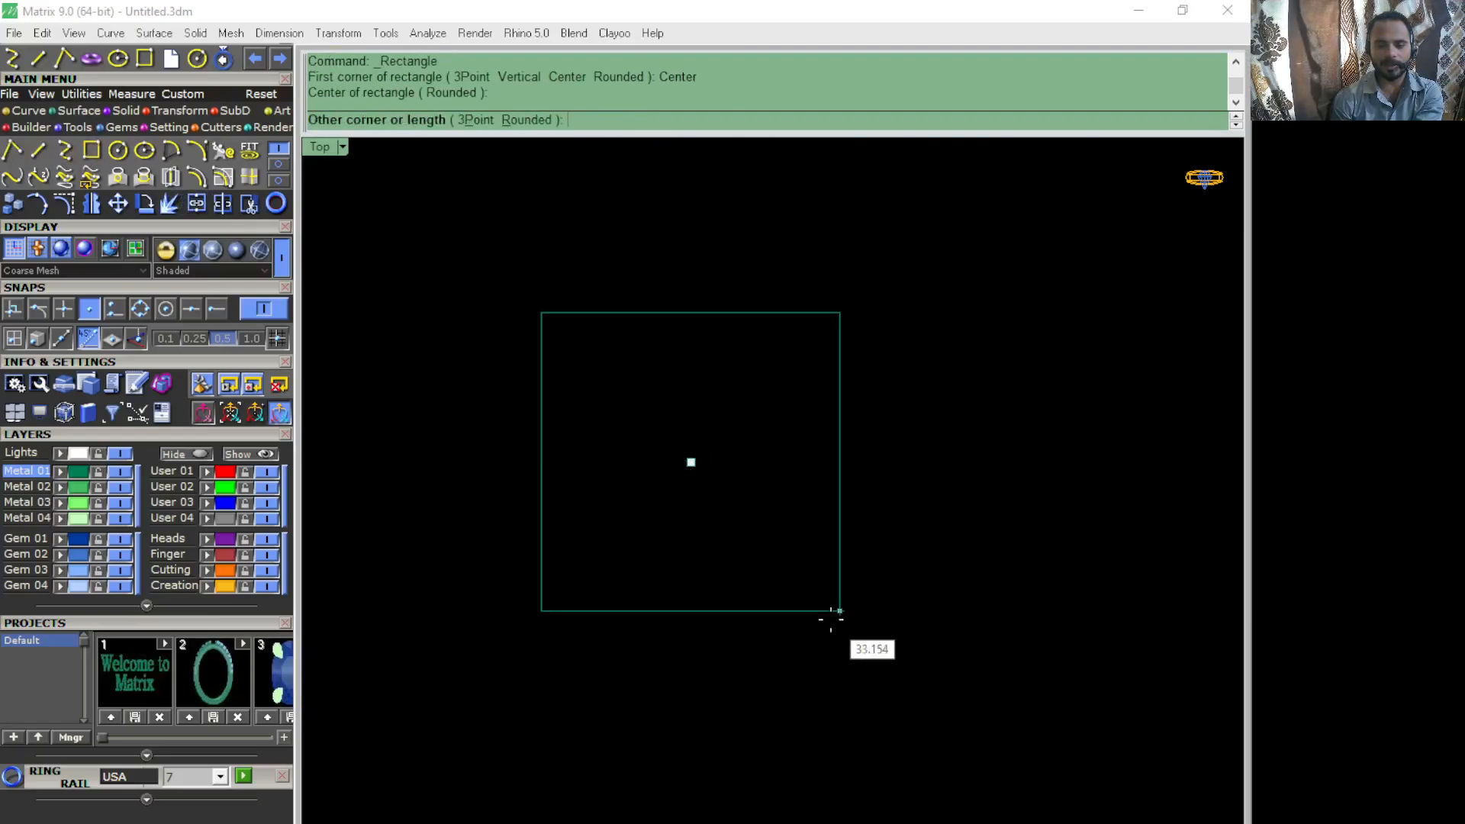
pyautogui.click(527, 120)
pyautogui.click(957, 727)
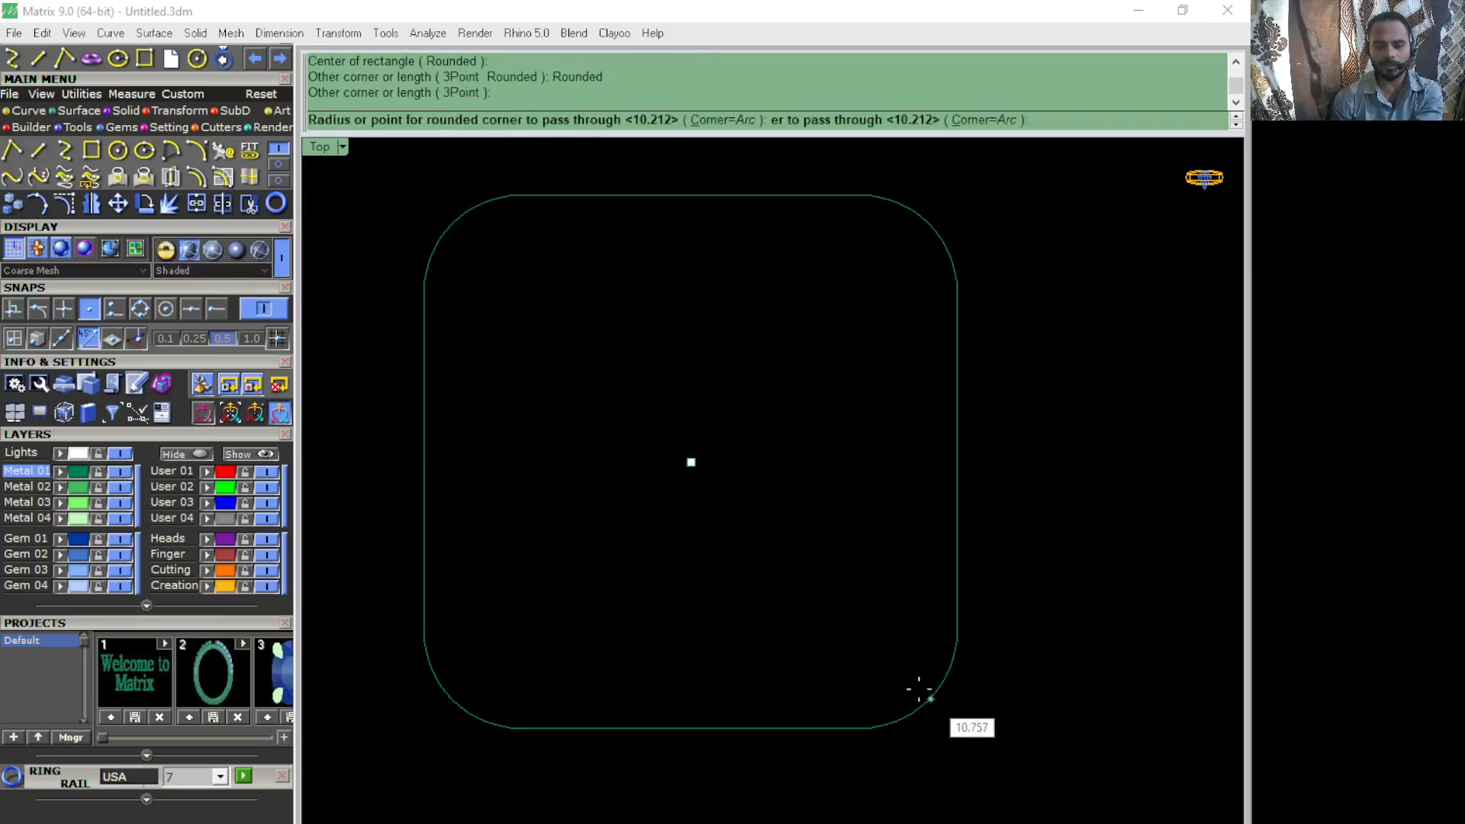
pyautogui.click(932, 708)
pyautogui.click(928, 696)
pyautogui.press('Delete')
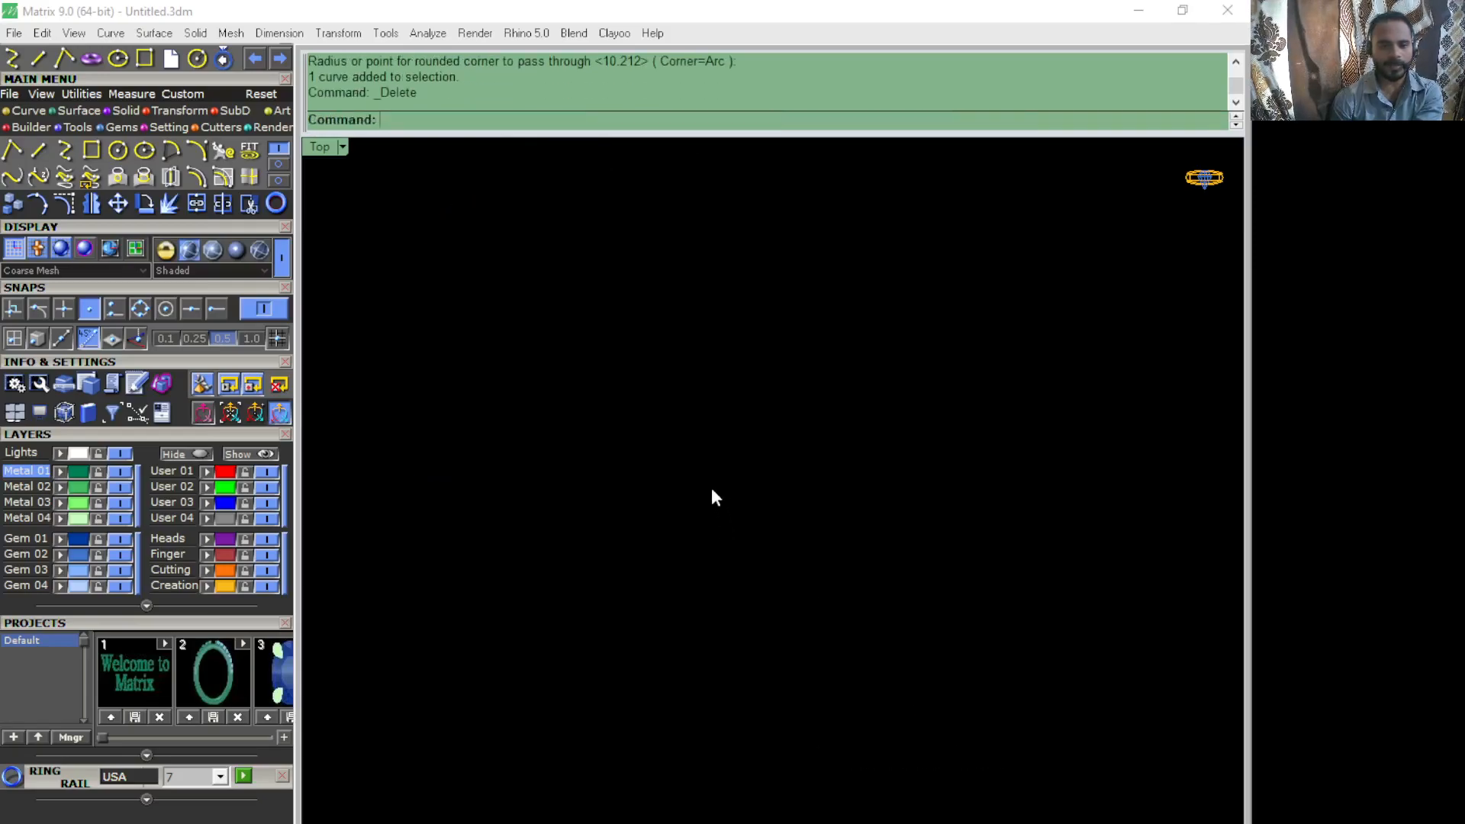
# Step: Draw a 2Point circle with a vertical diameter of about 45, and delete it
pyautogui.click(116, 151)
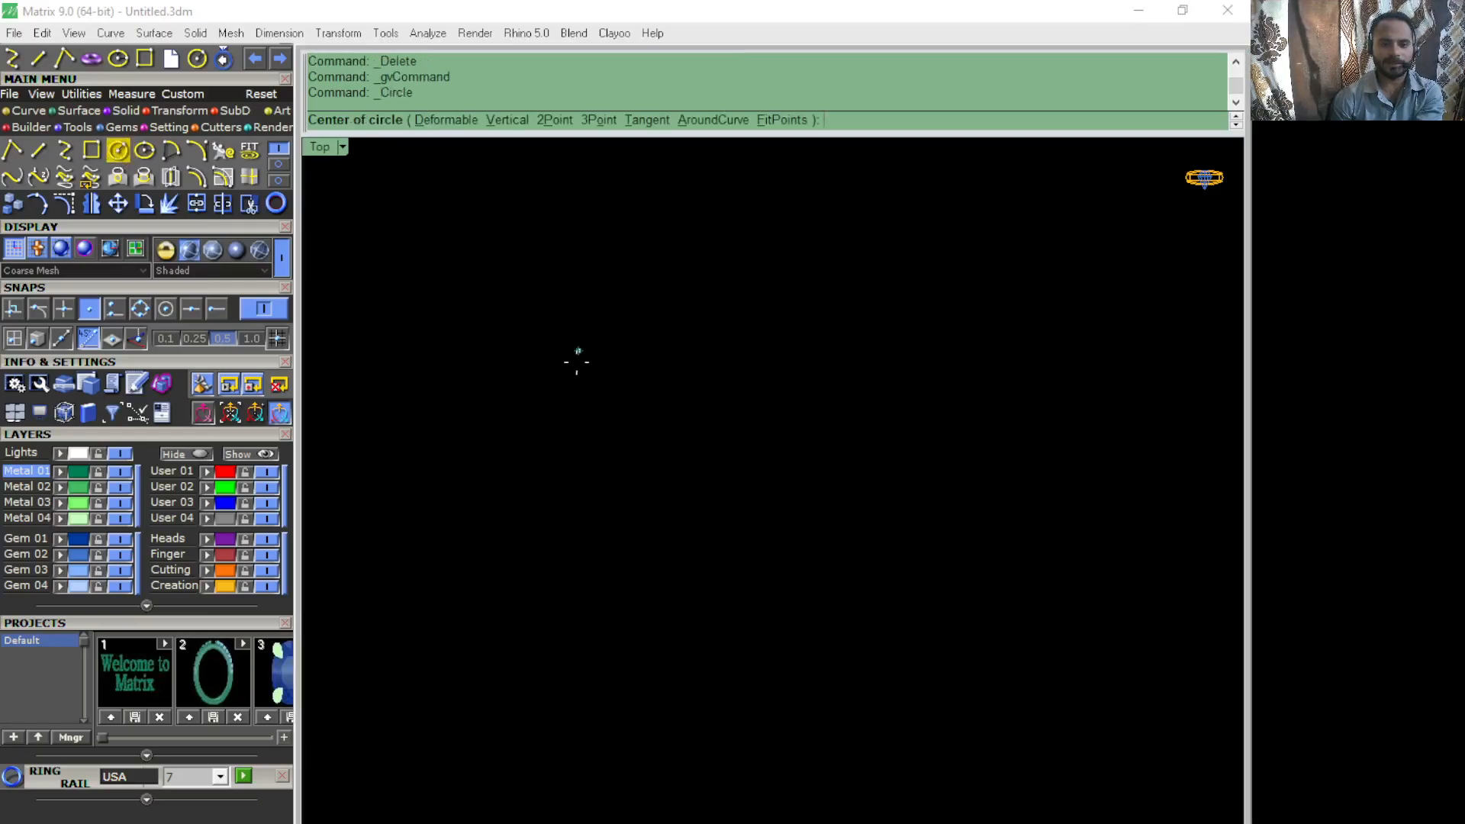
pyautogui.click(555, 121)
pyautogui.click(649, 277)
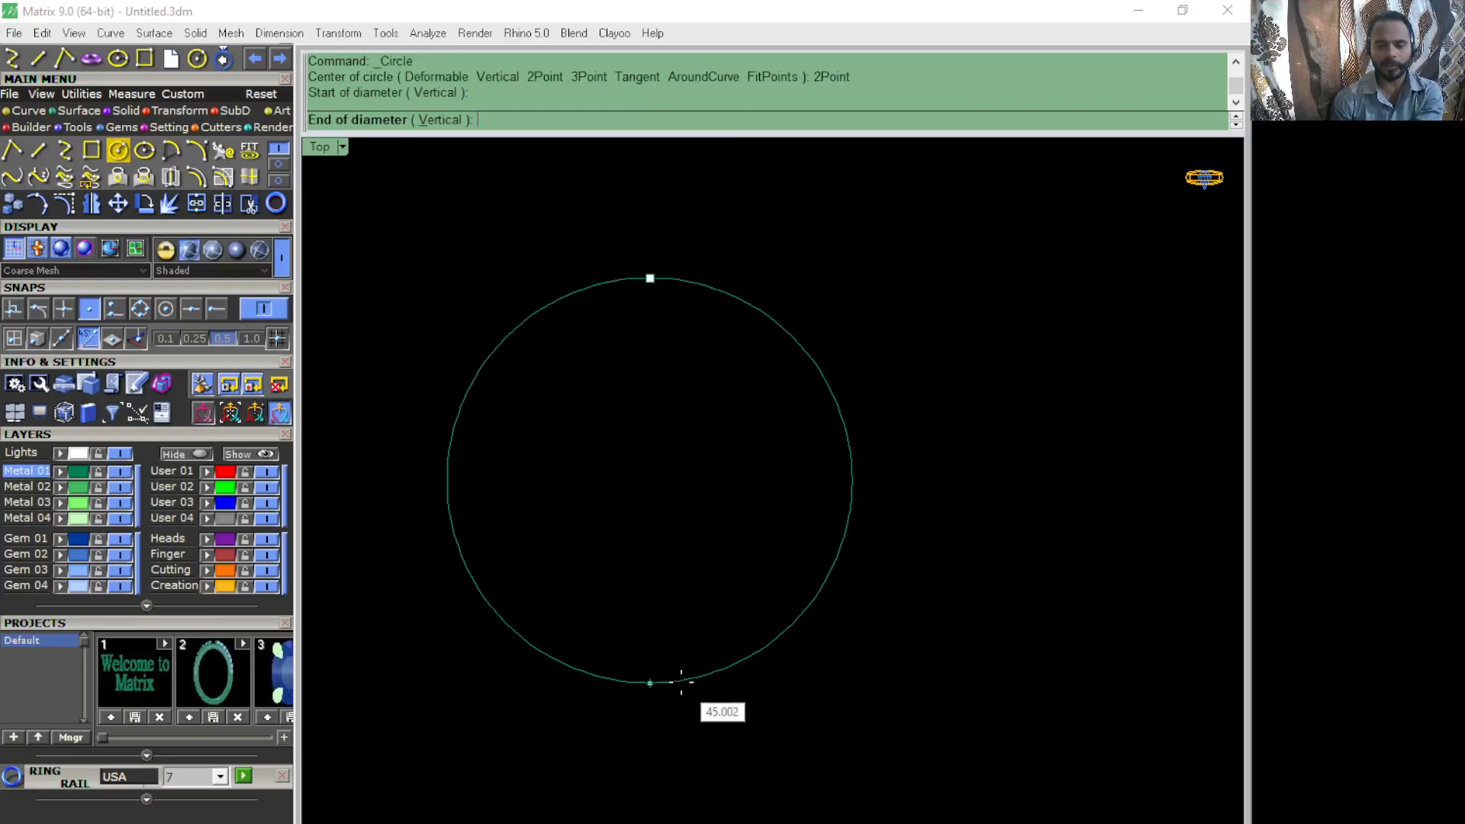
pyautogui.click(681, 682)
pyautogui.click(787, 323)
pyautogui.press('Delete')
# Step: Draw a 3Point circle through two level points and a third point below them, and delete it
pyautogui.click(122, 149)
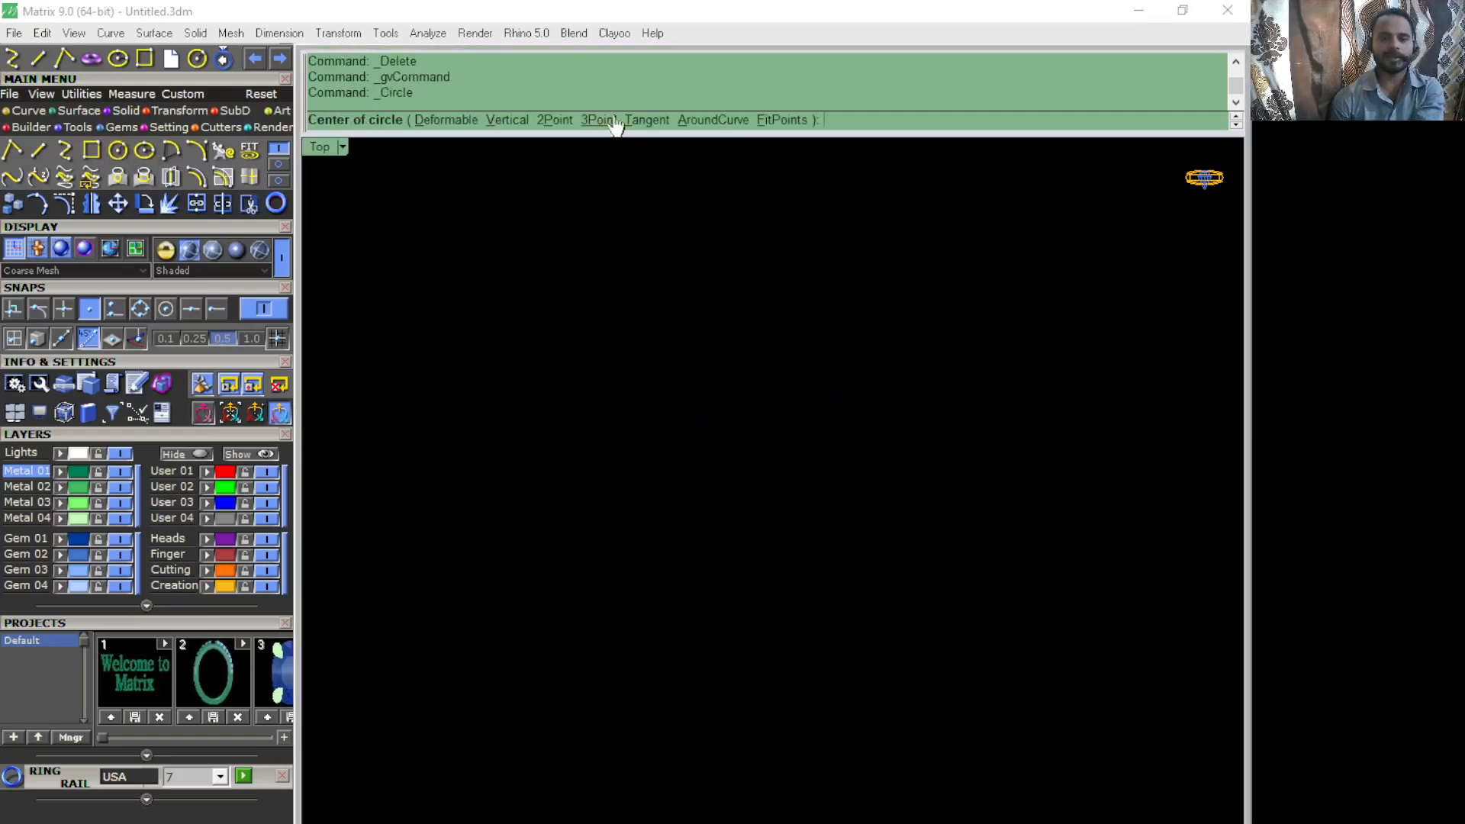
pyautogui.click(606, 120)
pyautogui.click(560, 280)
pyautogui.click(1033, 279)
pyautogui.scroll(-4, 886, 525)
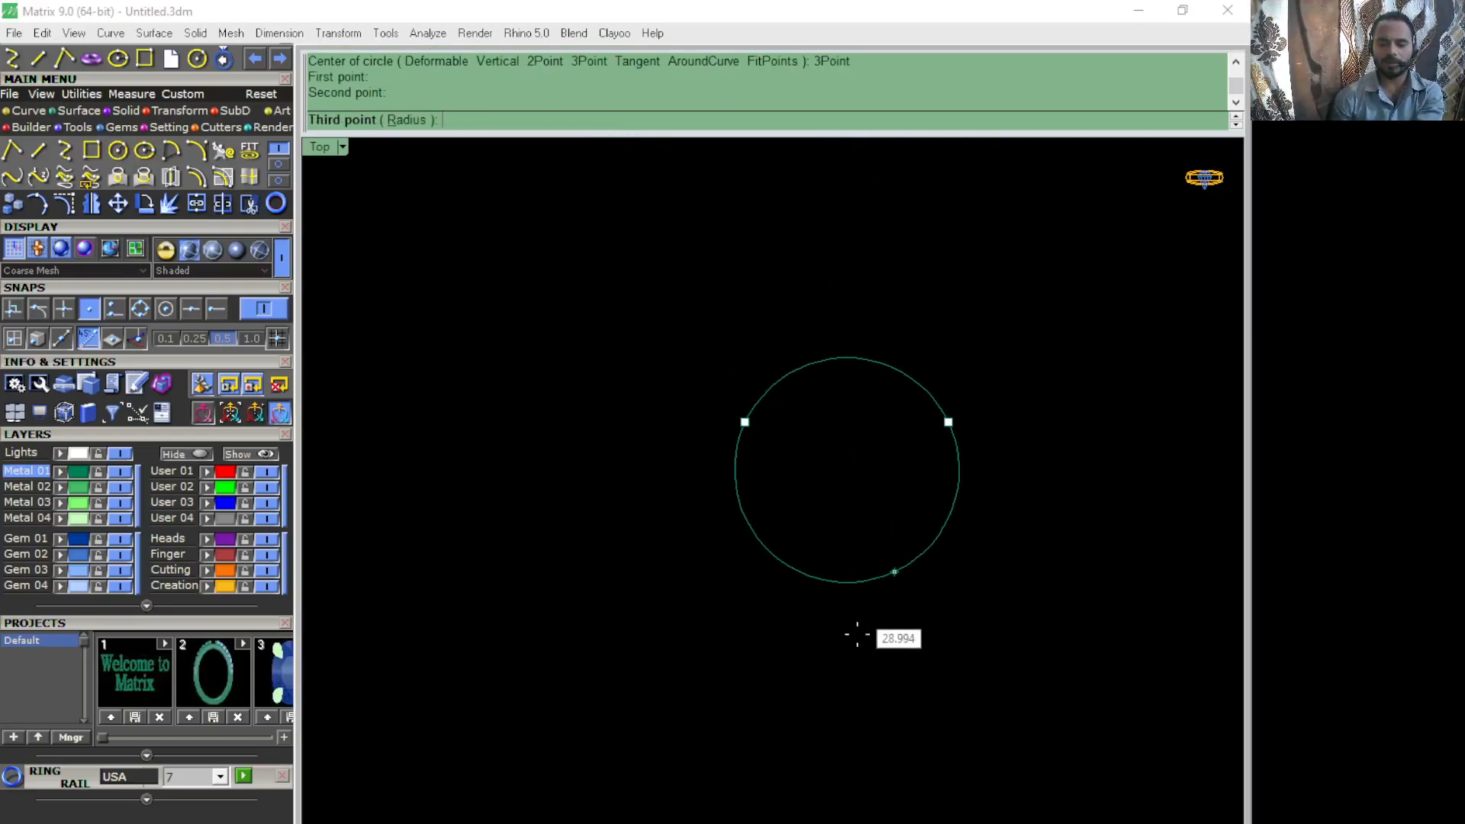
pyautogui.click(905, 588)
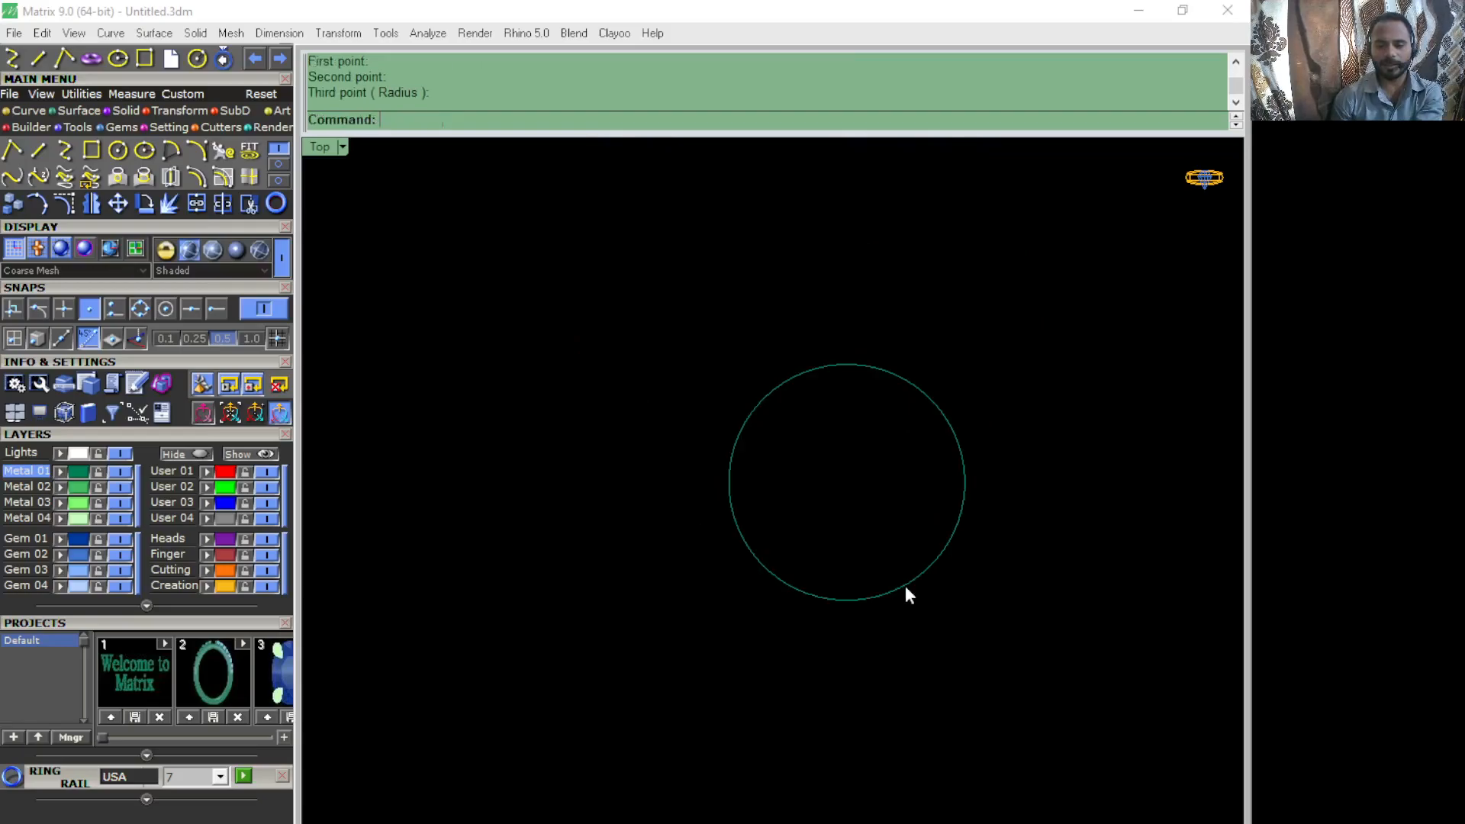
pyautogui.moveTo(900, 584); pyautogui.dragTo(899, 578)
pyautogui.press('Delete')
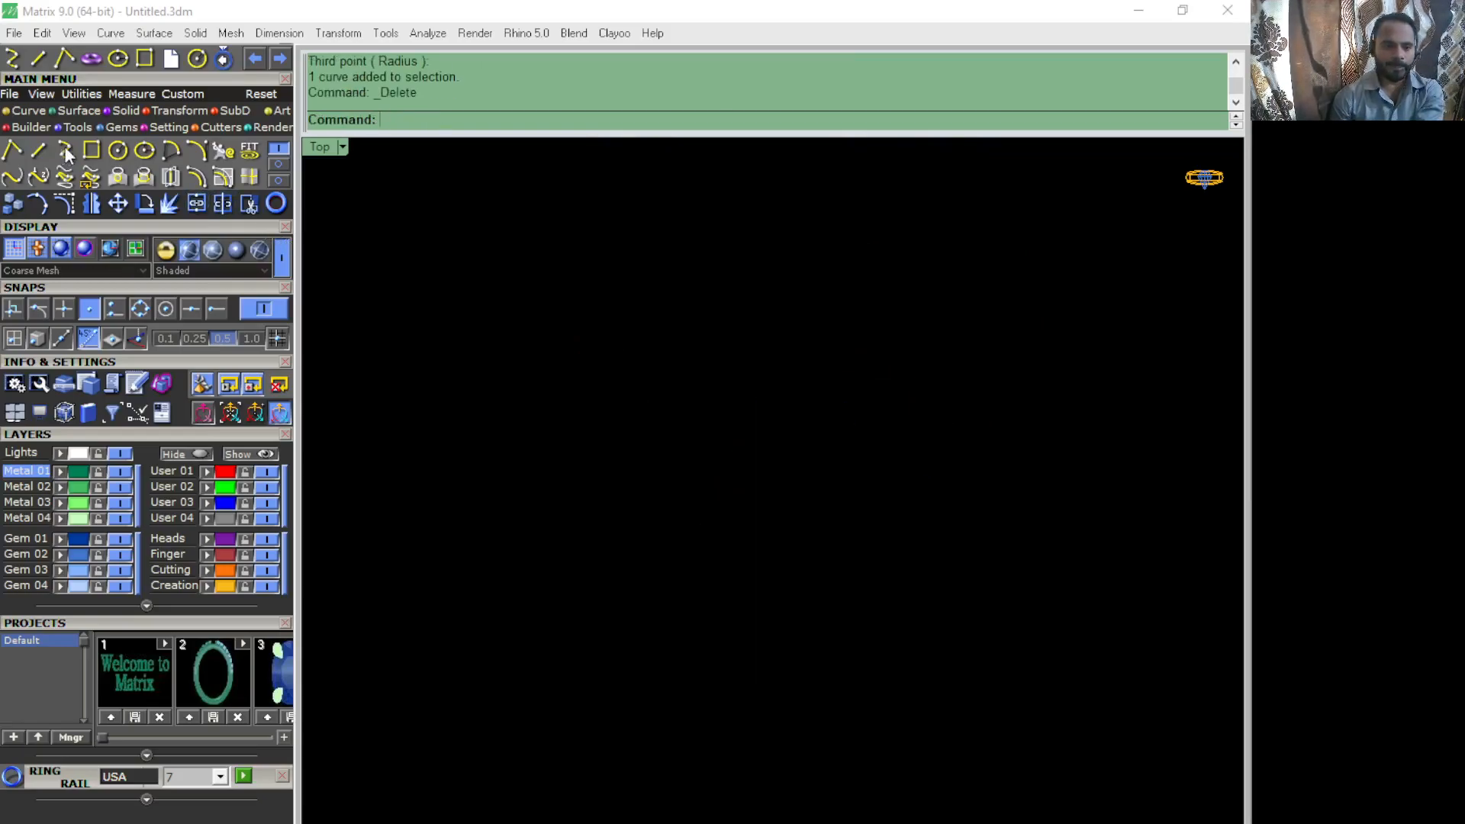
# Step: Draw a circle from its center with a freely picked diameter of about 98, and delete it
pyautogui.click(117, 151)
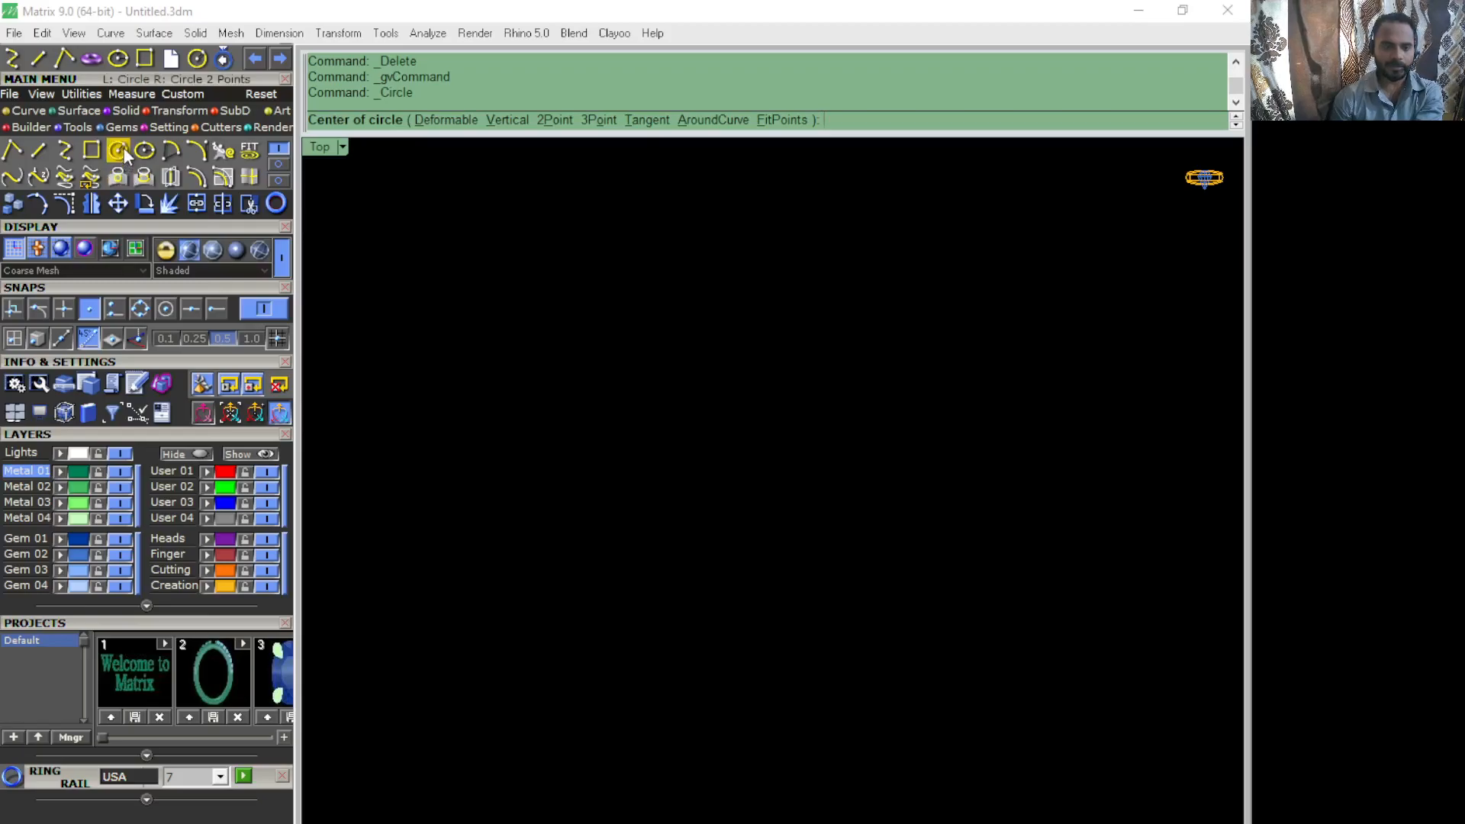
pyautogui.click(119, 146)
pyautogui.click(752, 424)
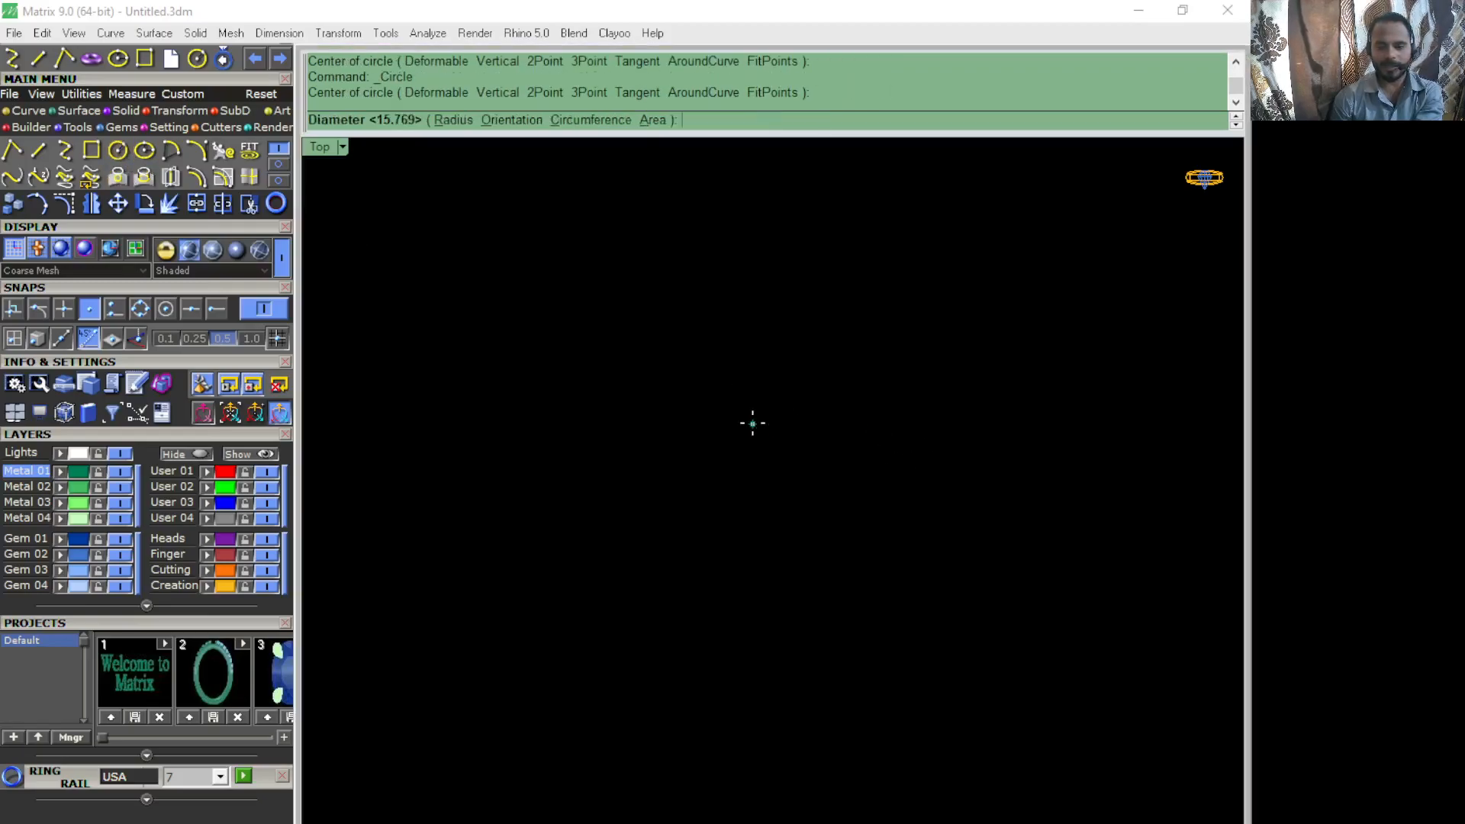
pyautogui.click(943, 481)
pyautogui.click(943, 404)
pyautogui.press('Delete')
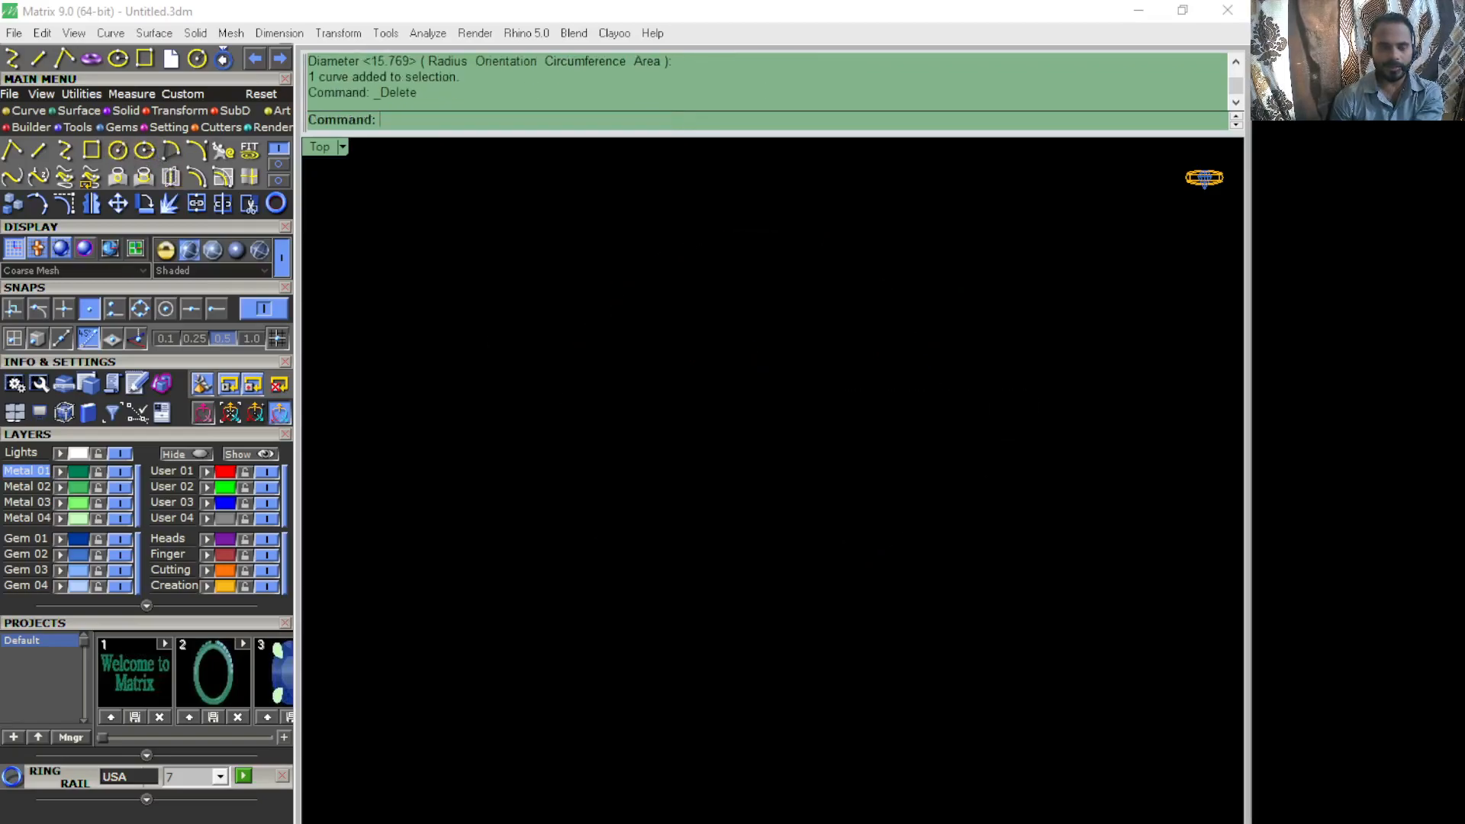
# Step: Draw a circle from its center with a diameter of 20, and delete it
pyautogui.click(117, 150)
pyautogui.click(713, 432)
pyautogui.write('20')
pyautogui.press('Return')
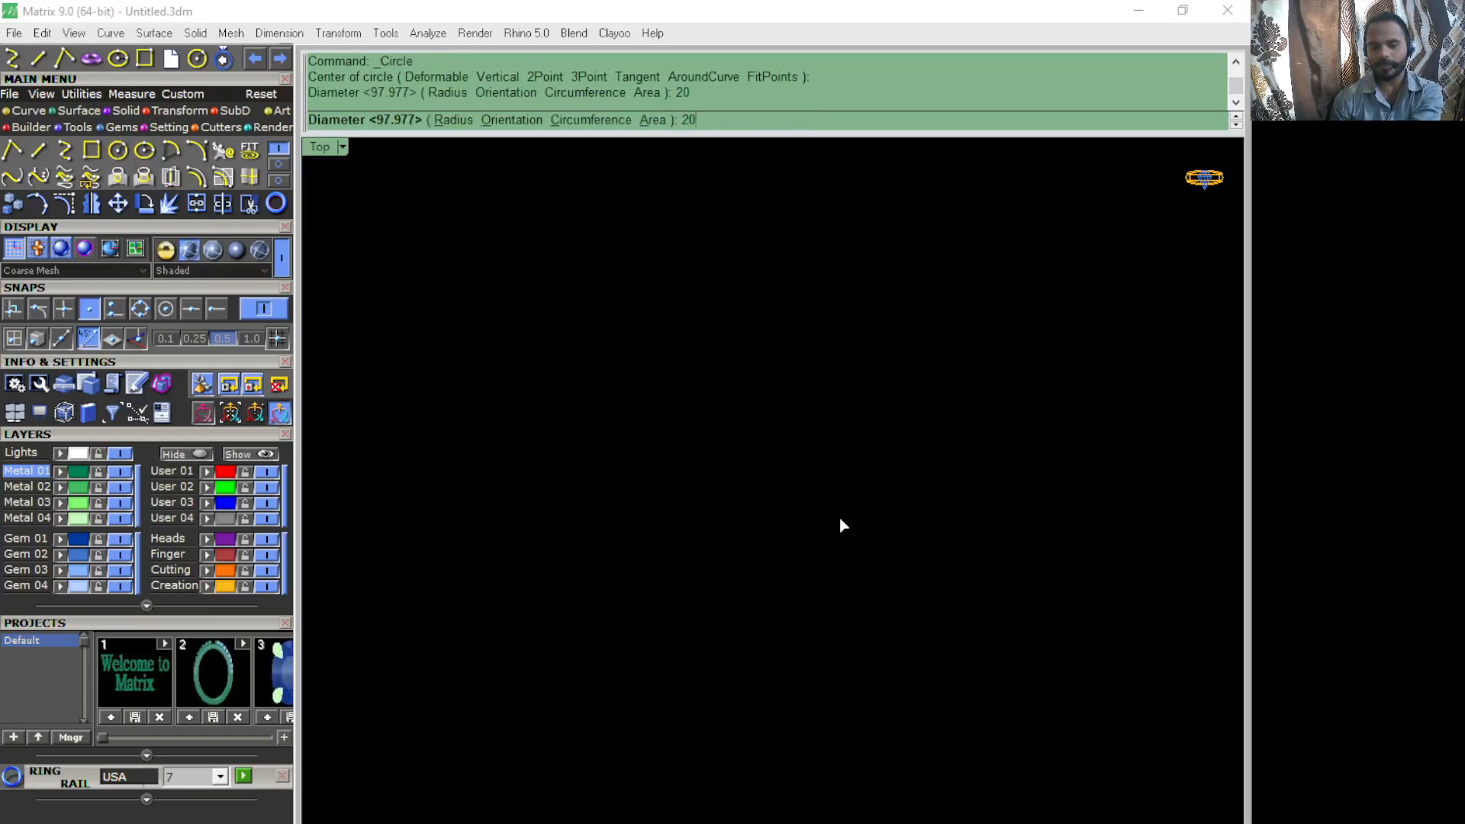
pyautogui.scroll(3, 649, 395)
pyautogui.scroll(2, 852, 450)
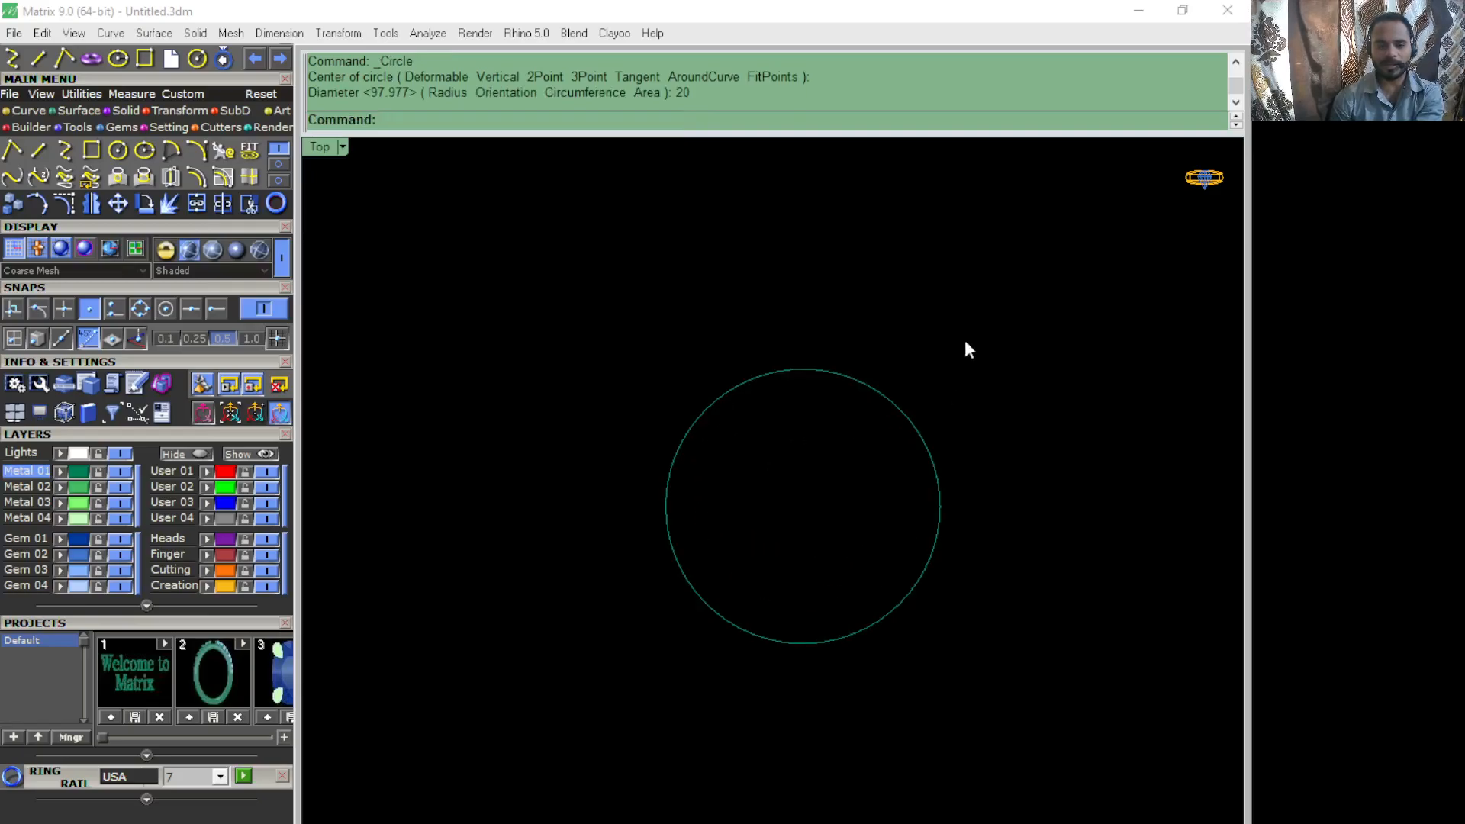
pyautogui.click(907, 418)
pyautogui.press('Delete')
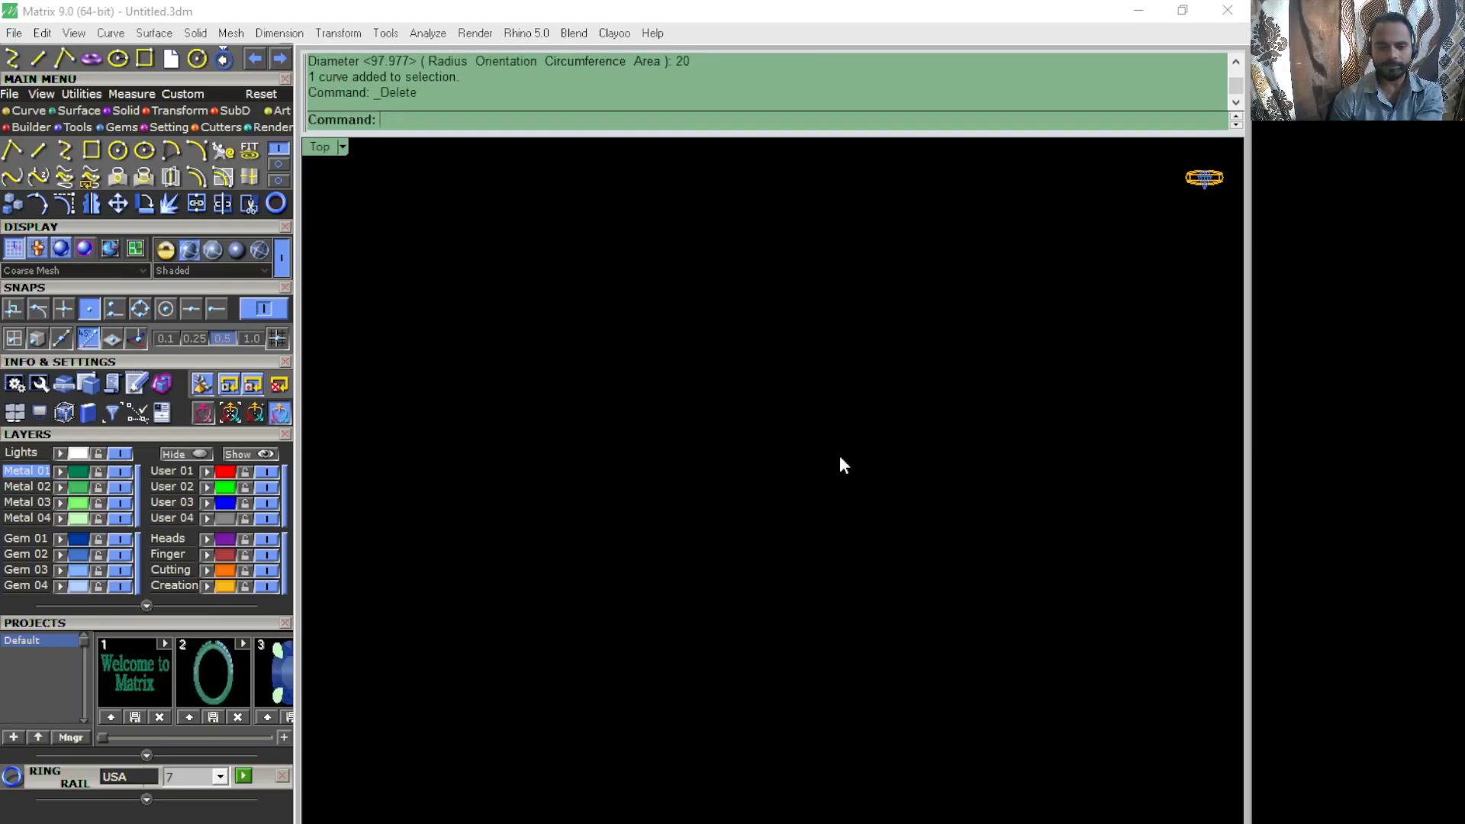
# Step: Draw an upright ellipse from its center, with the long first axis vertical and the shorter second axis horizontal
pyautogui.click(148, 150)
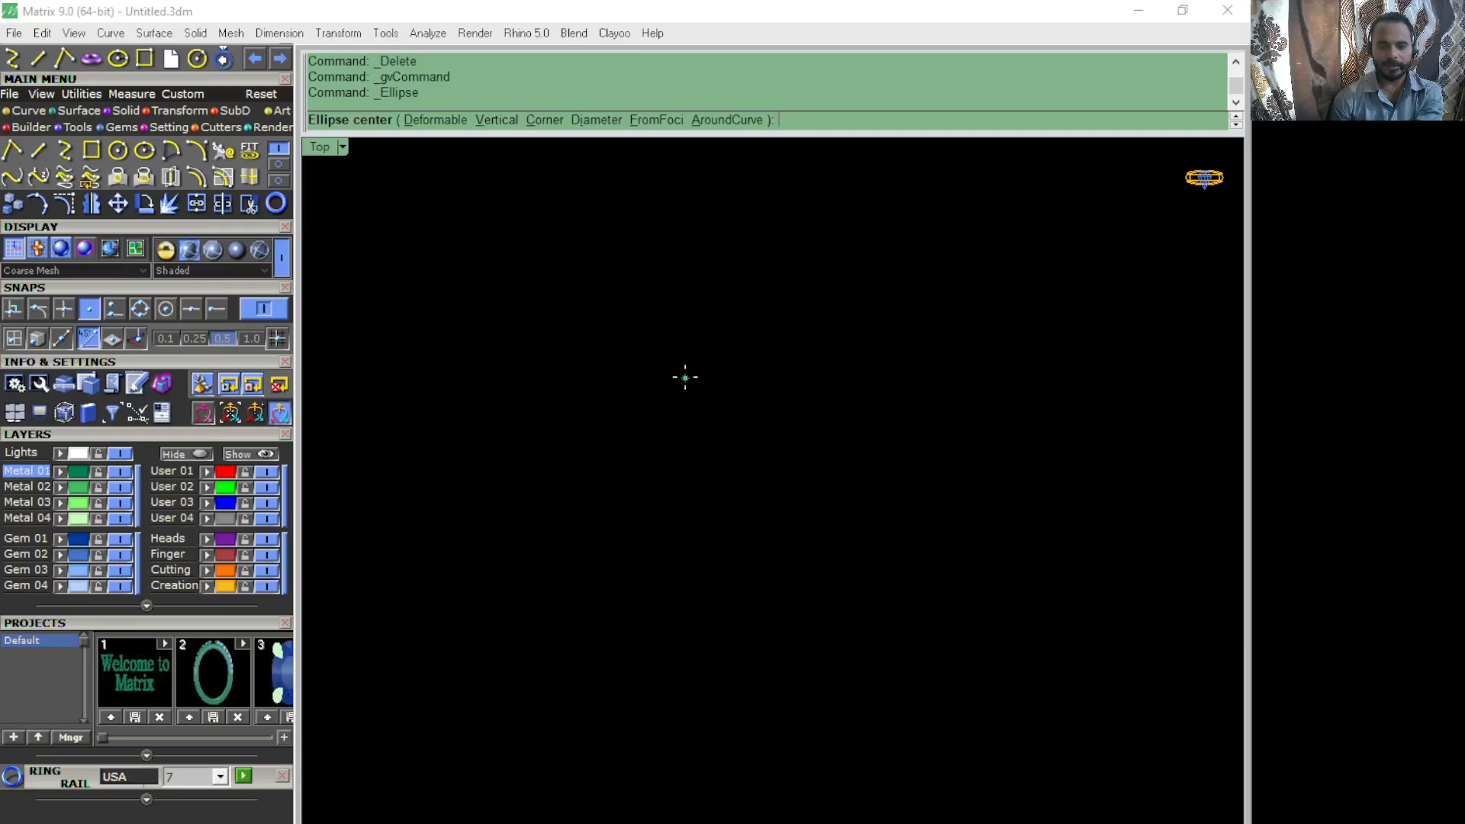
pyautogui.click(685, 377)
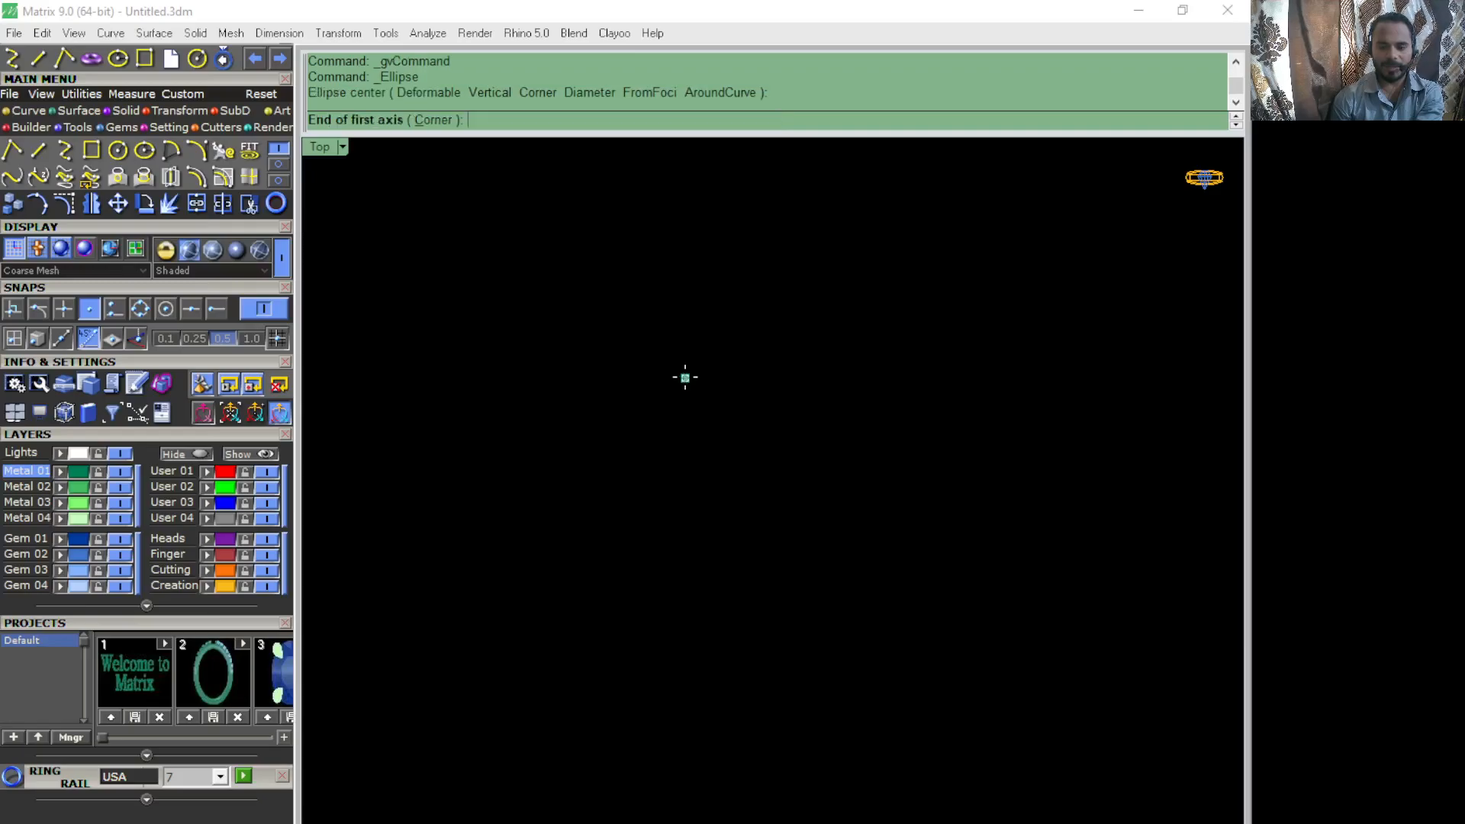
pyautogui.click(679, 610)
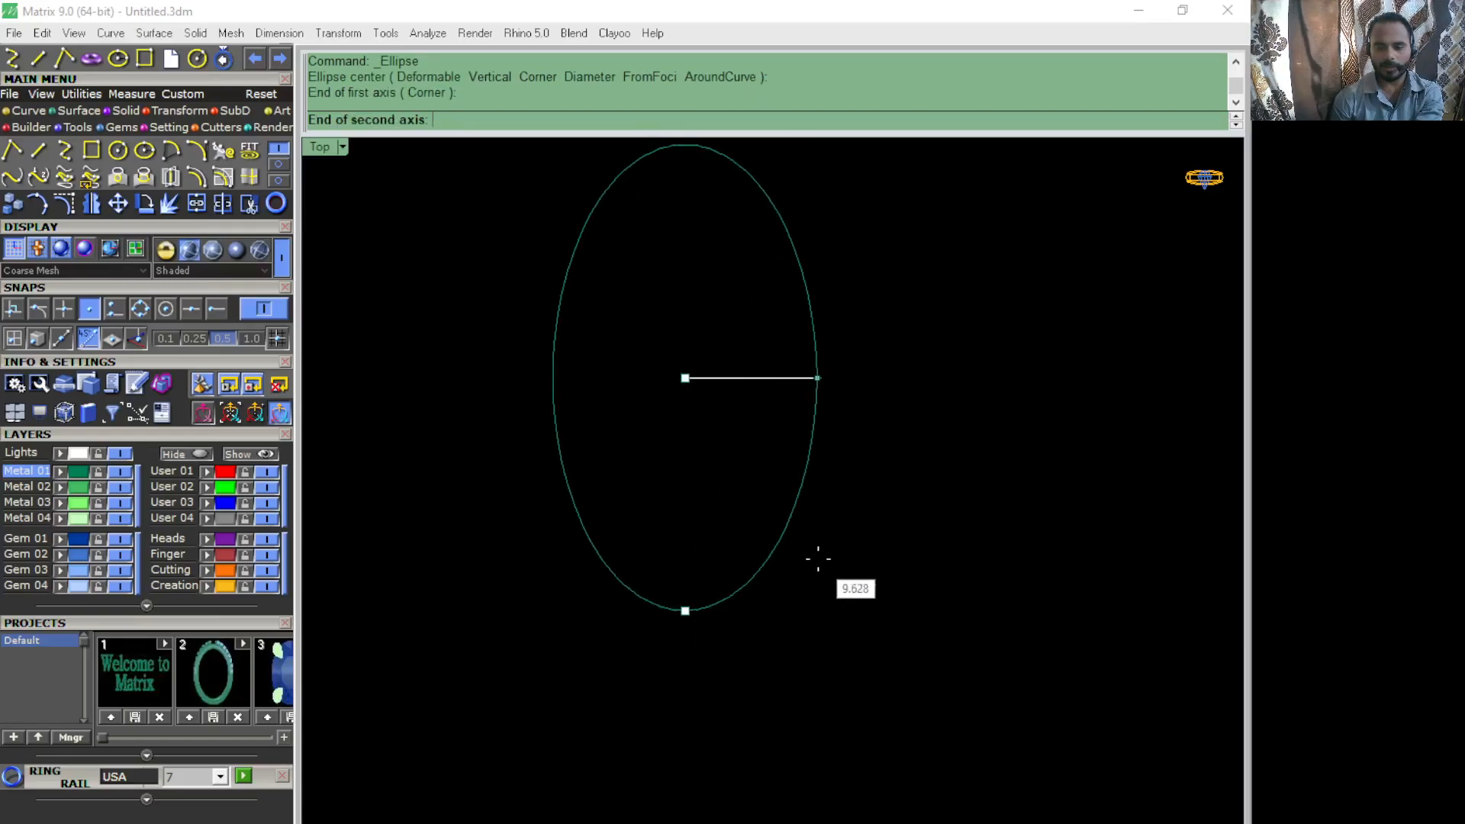
pyautogui.click(821, 559)
pyautogui.moveTo(882, 542); pyautogui.dragTo(792, 582, button='right')
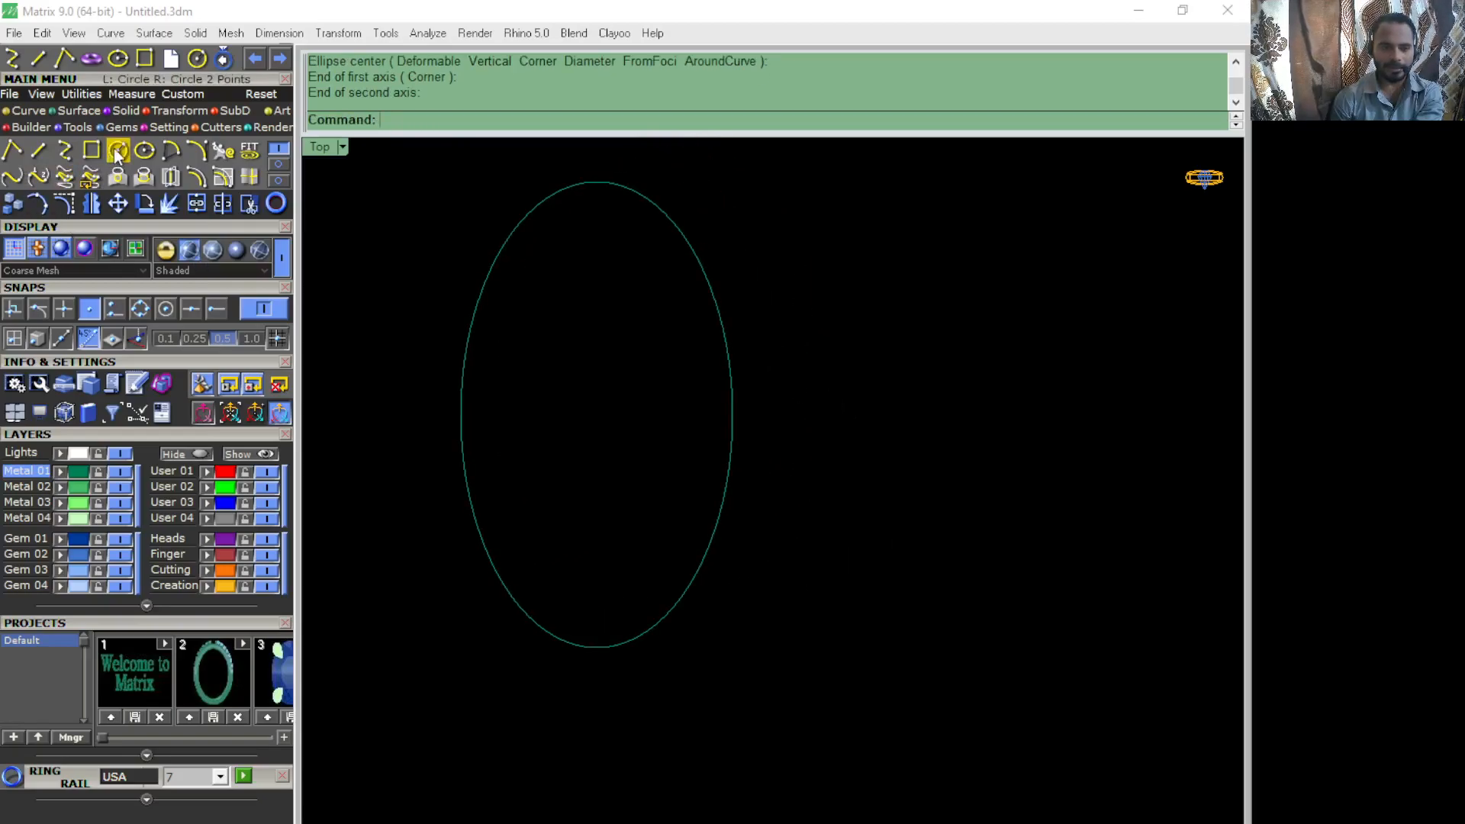
# Step: Draw a second ellipse with the Diameter option and a vertical first axis beside the first one, and delete both ellipses
pyautogui.rightClick(143, 148)
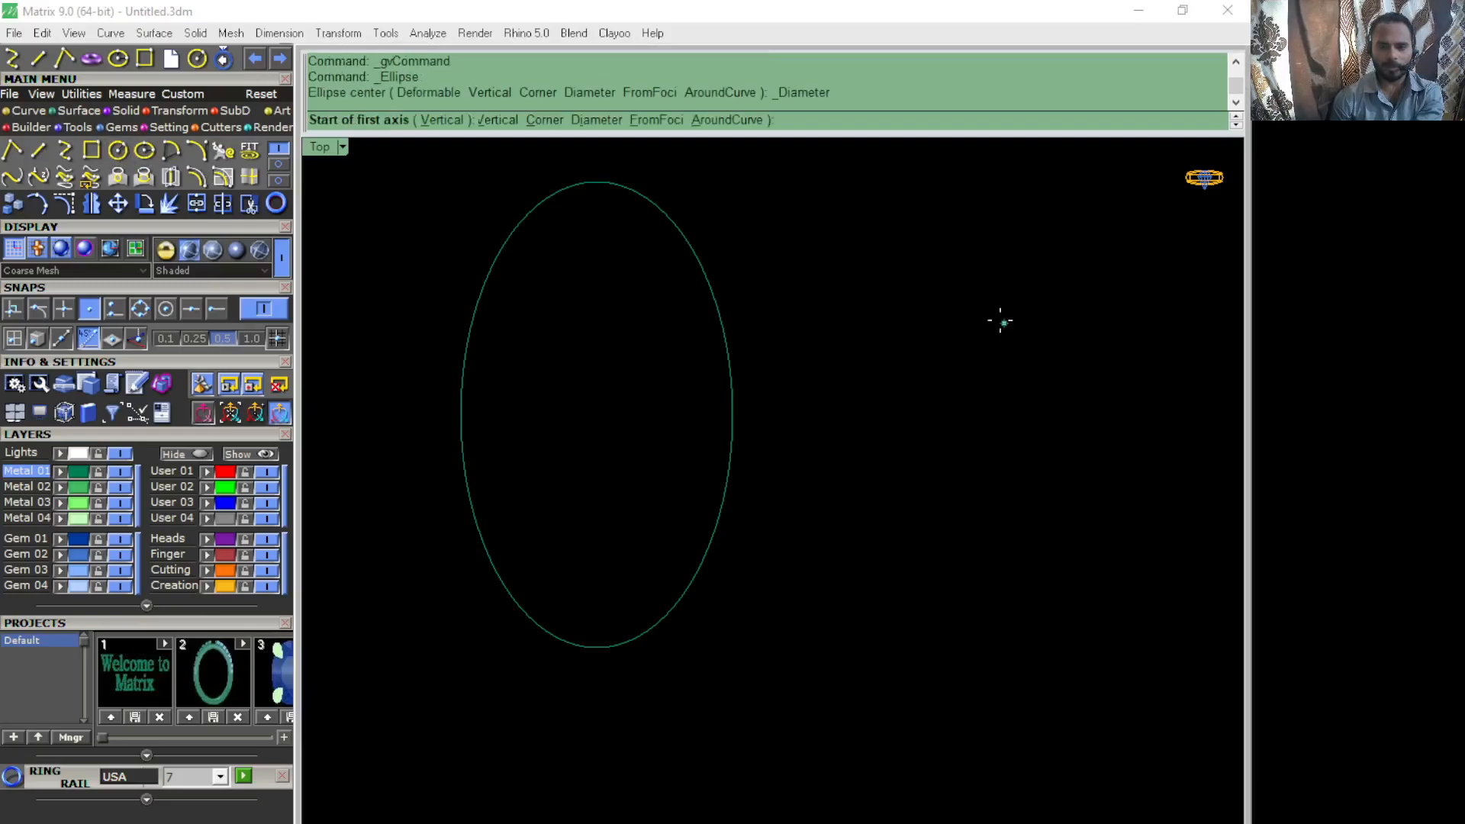
pyautogui.click(867, 205)
pyautogui.click(866, 622)
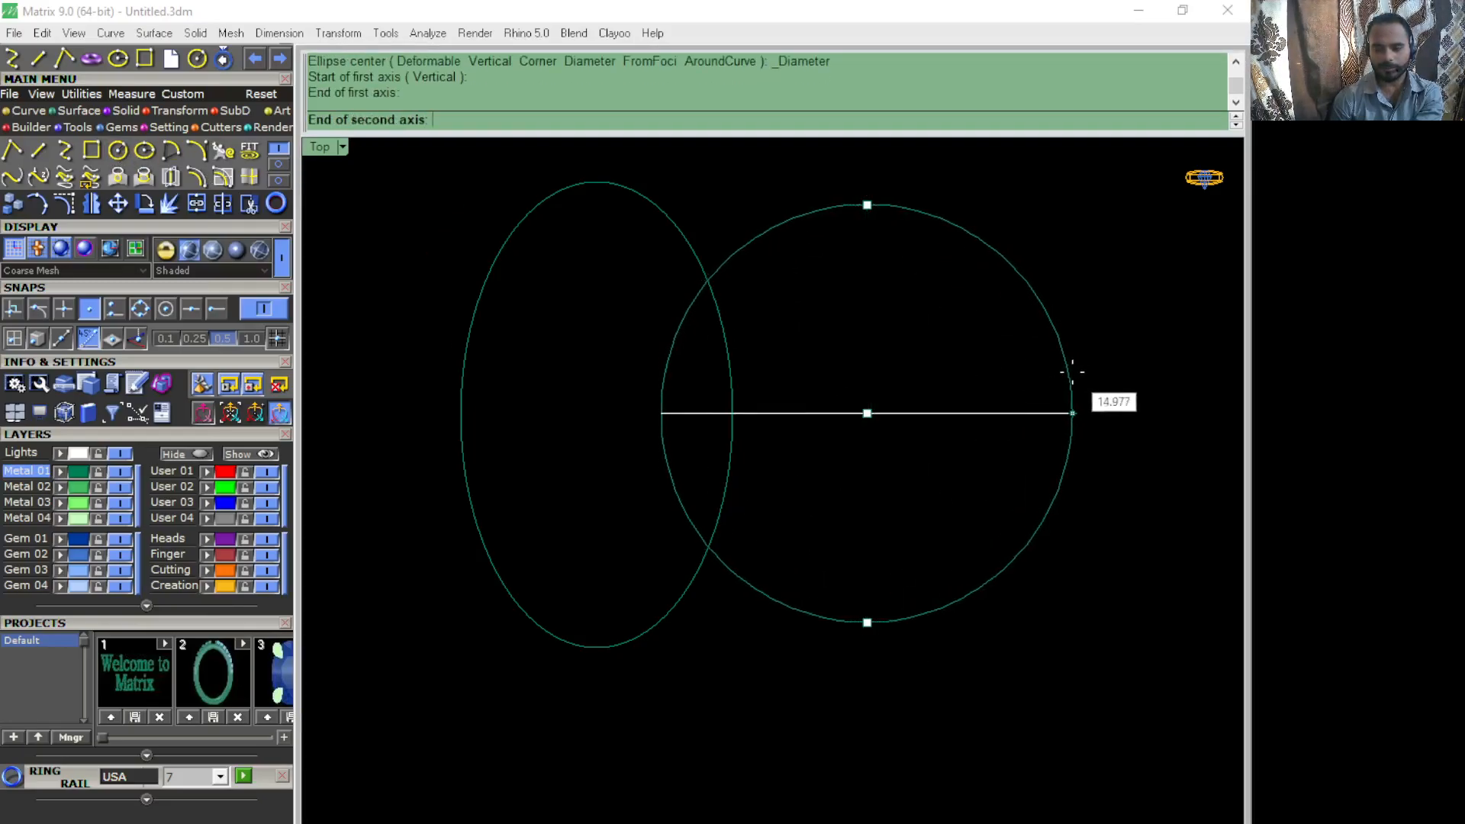
pyautogui.click(978, 386)
pyautogui.moveTo(1008, 379); pyautogui.dragTo(441, 525)
pyautogui.press('Delete')
# Step: Draw another ellipse from its center with a vertical first axis and a shorter second axis, and delete it
pyautogui.click(143, 151)
pyautogui.click(714, 403)
pyautogui.click(717, 650)
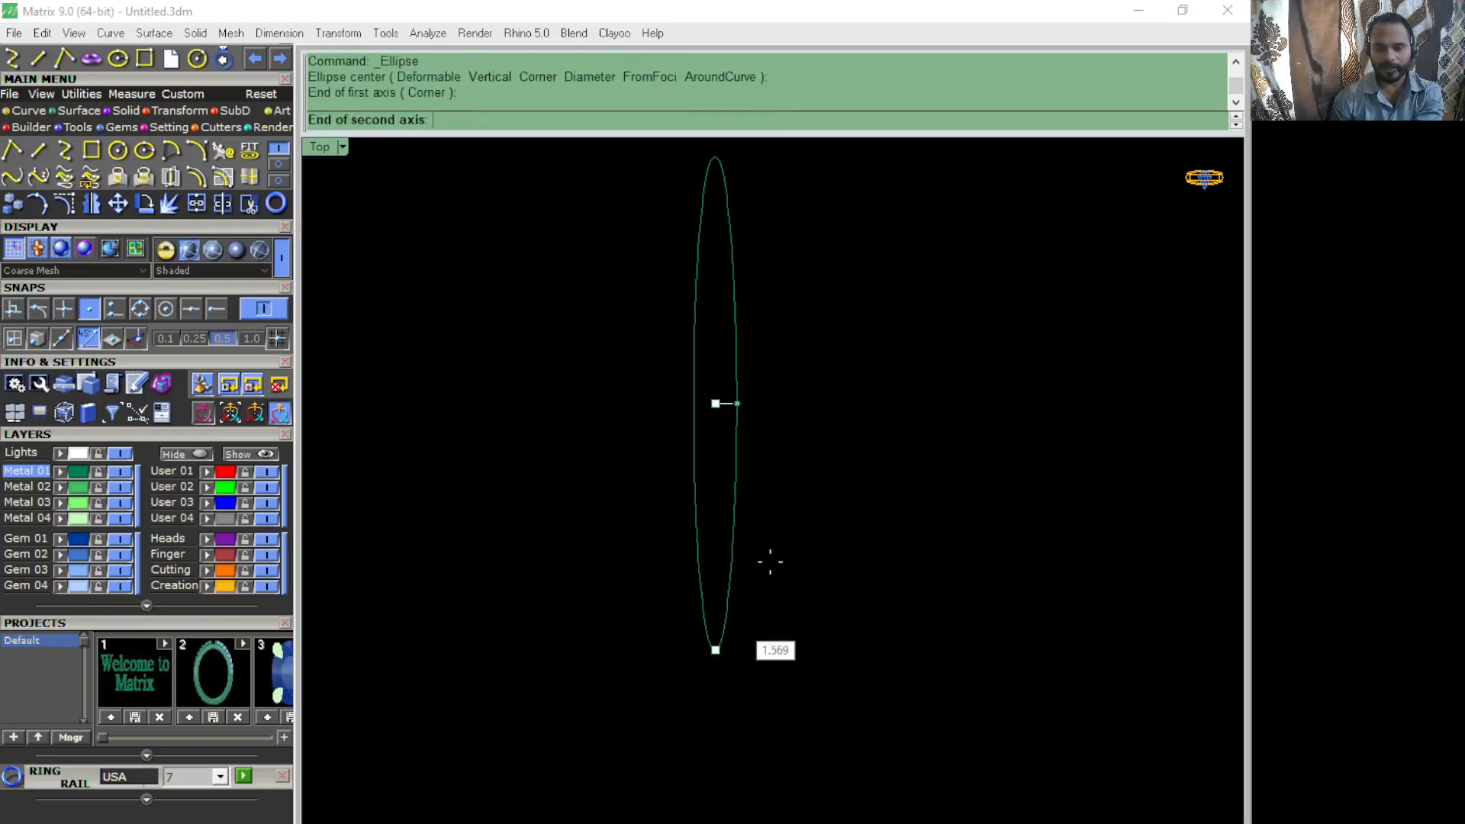
pyautogui.click(844, 450)
pyautogui.click(597, 511)
pyautogui.press('Delete')
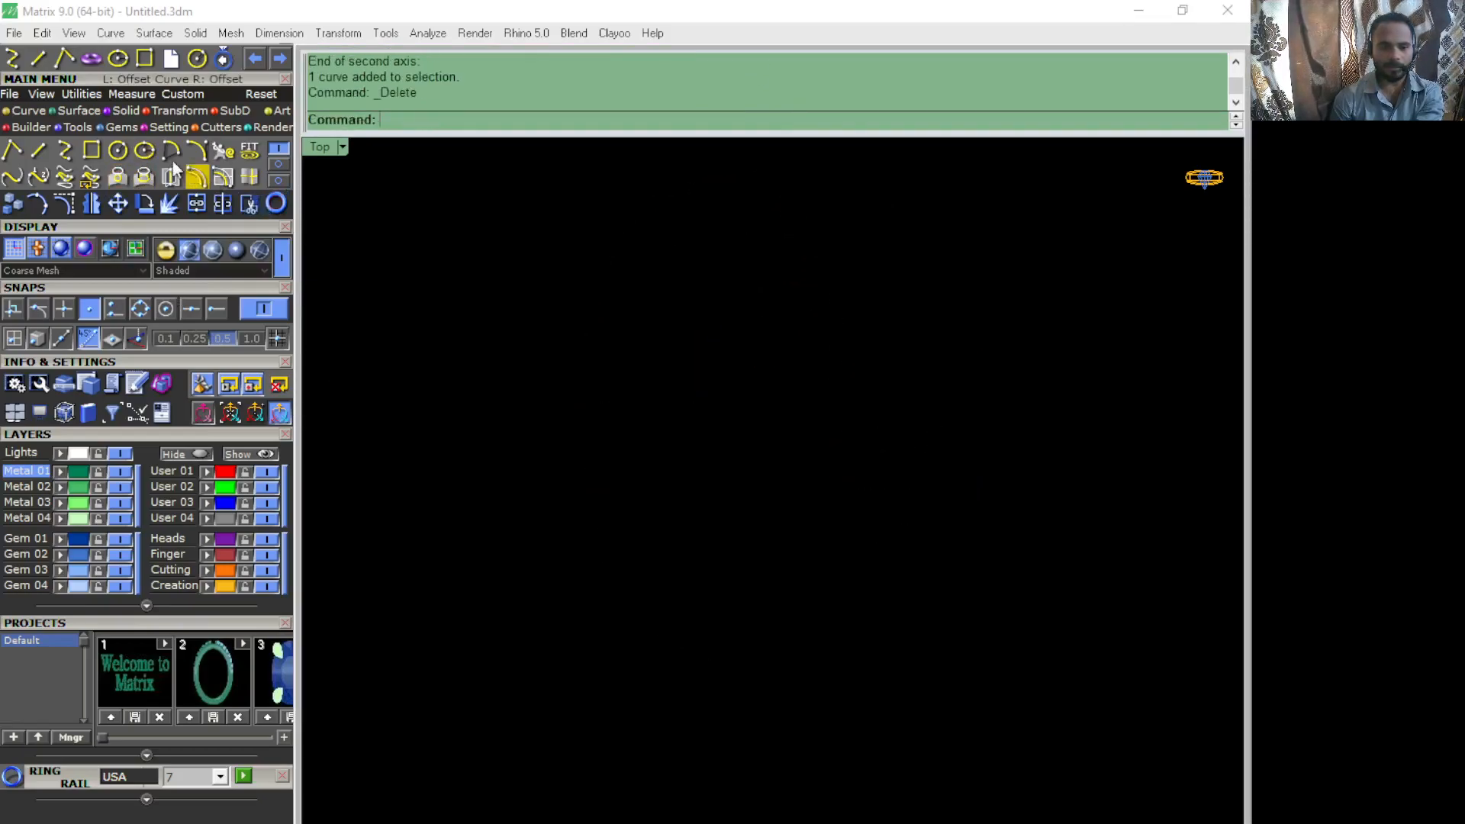
# Step: Draw an ellipse with the Diameter option, picking both ends of a vertical first axis and the second axis end, and delete it
pyautogui.rightClick(142, 154)
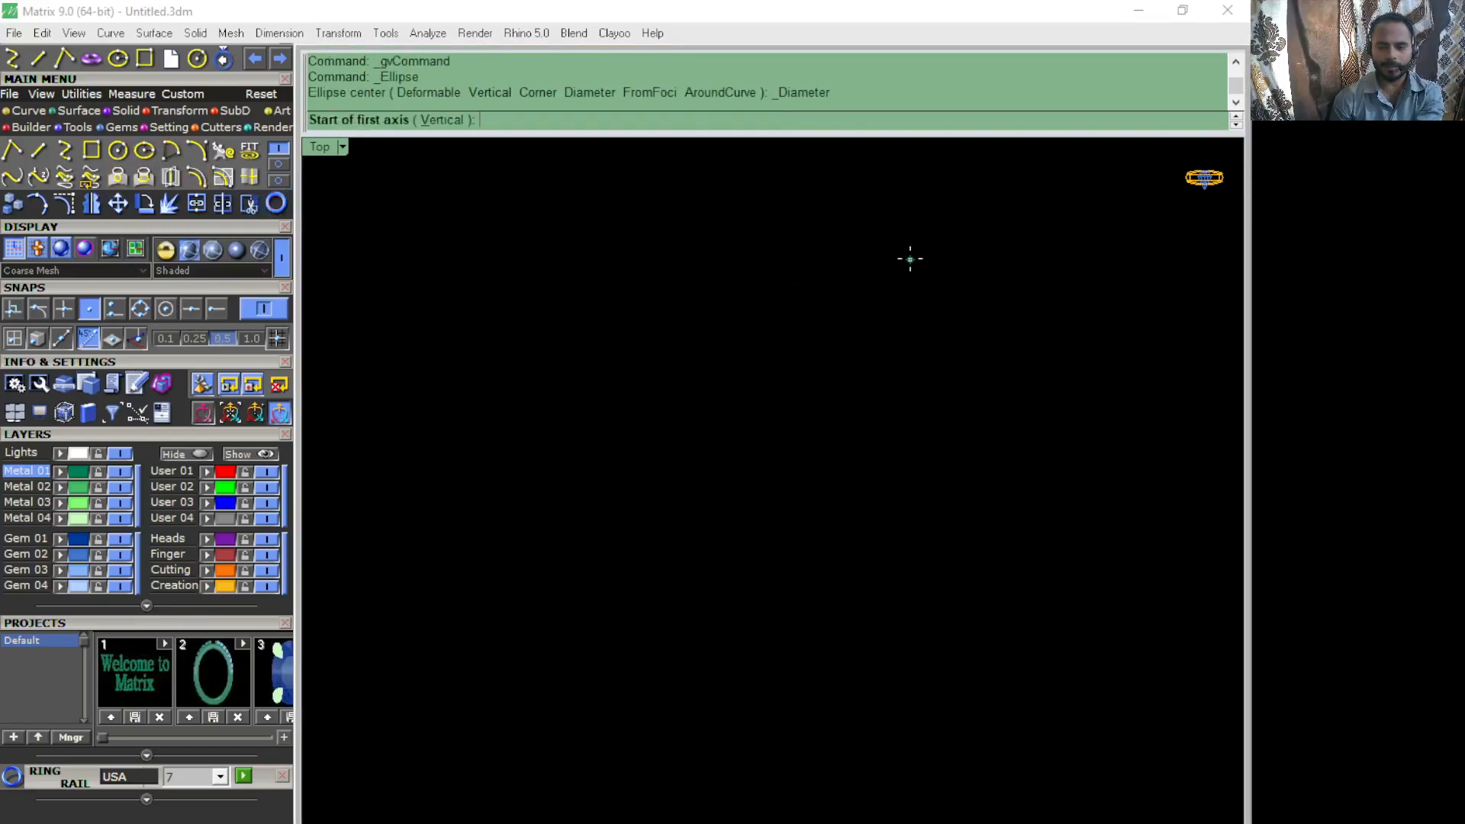
pyautogui.click(910, 258)
pyautogui.click(910, 677)
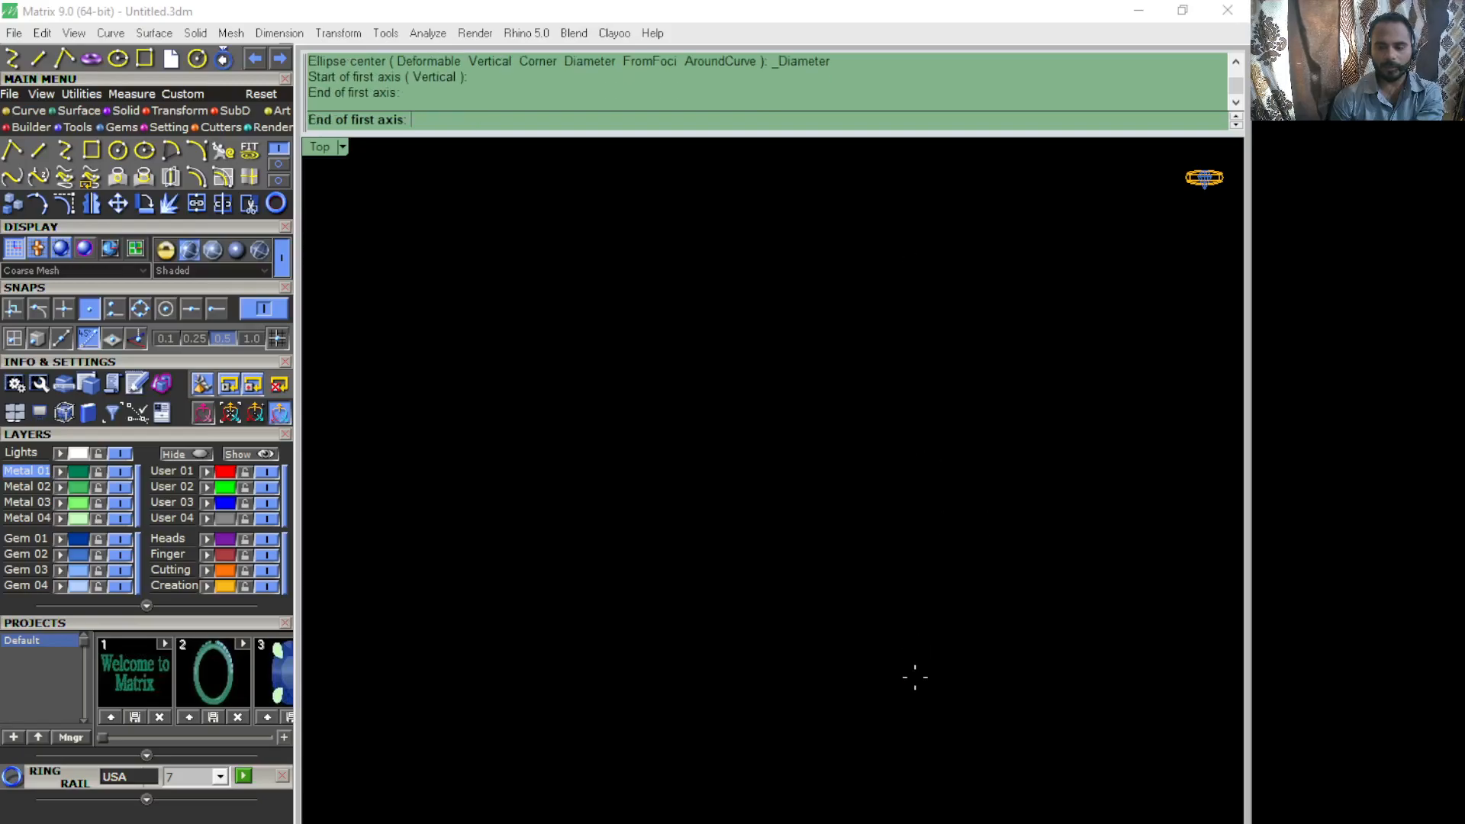
pyautogui.click(1073, 469)
pyautogui.moveTo(1111, 360); pyautogui.dragTo(860, 589)
pyautogui.press('Delete')
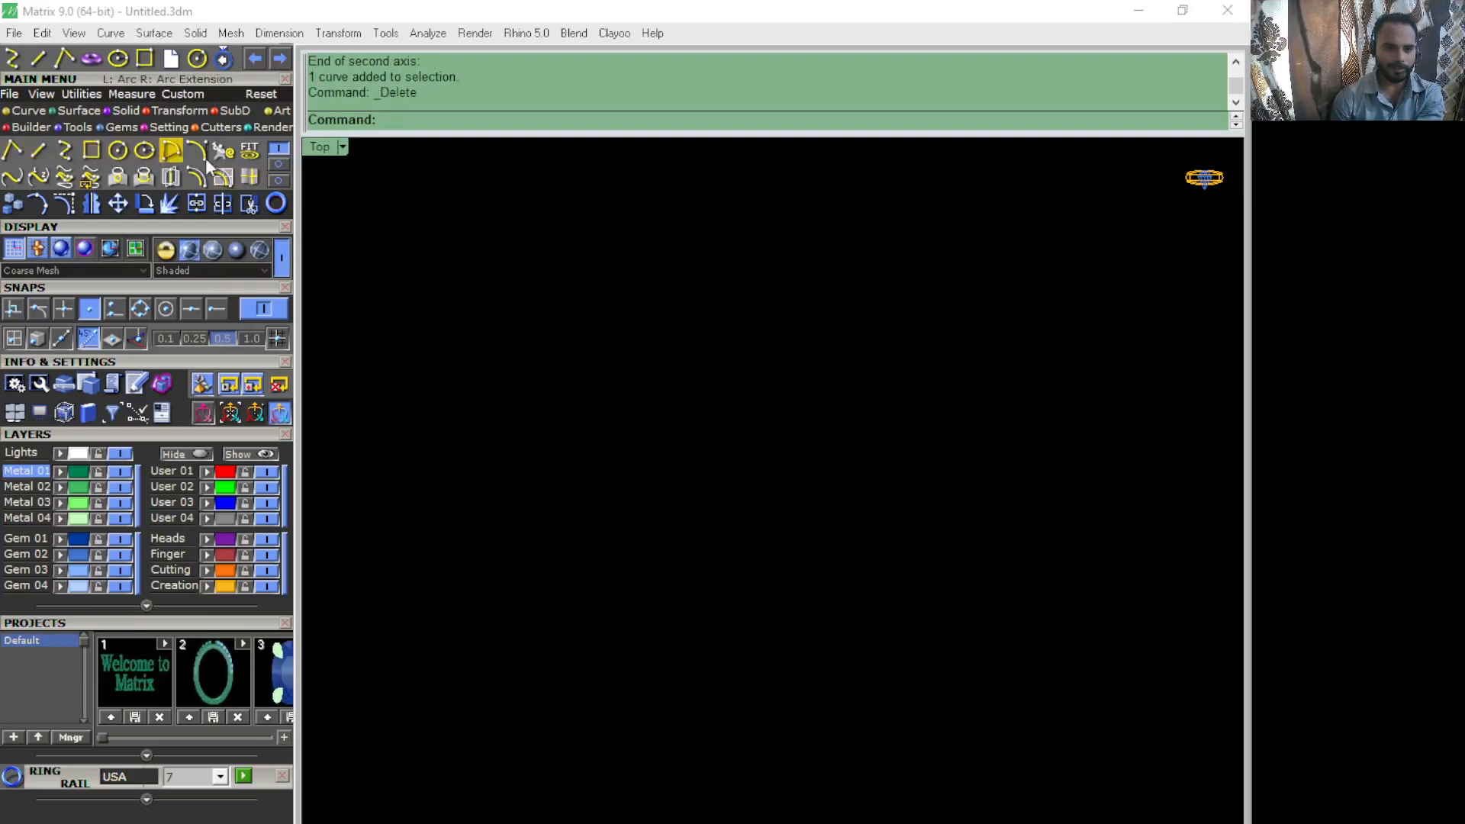
pyautogui.click(279, 164)
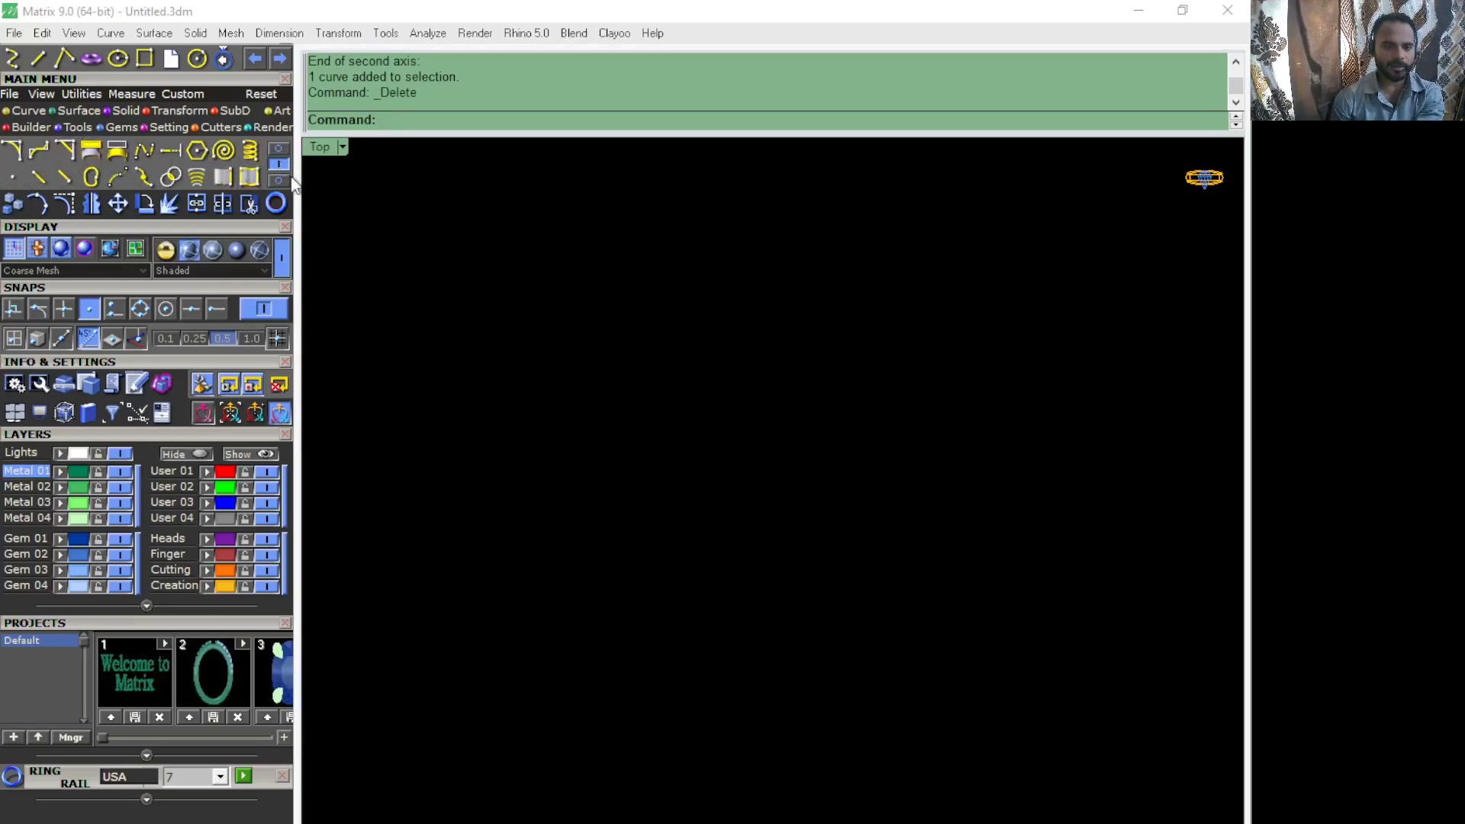
pyautogui.click(277, 182)
pyautogui.click(278, 149)
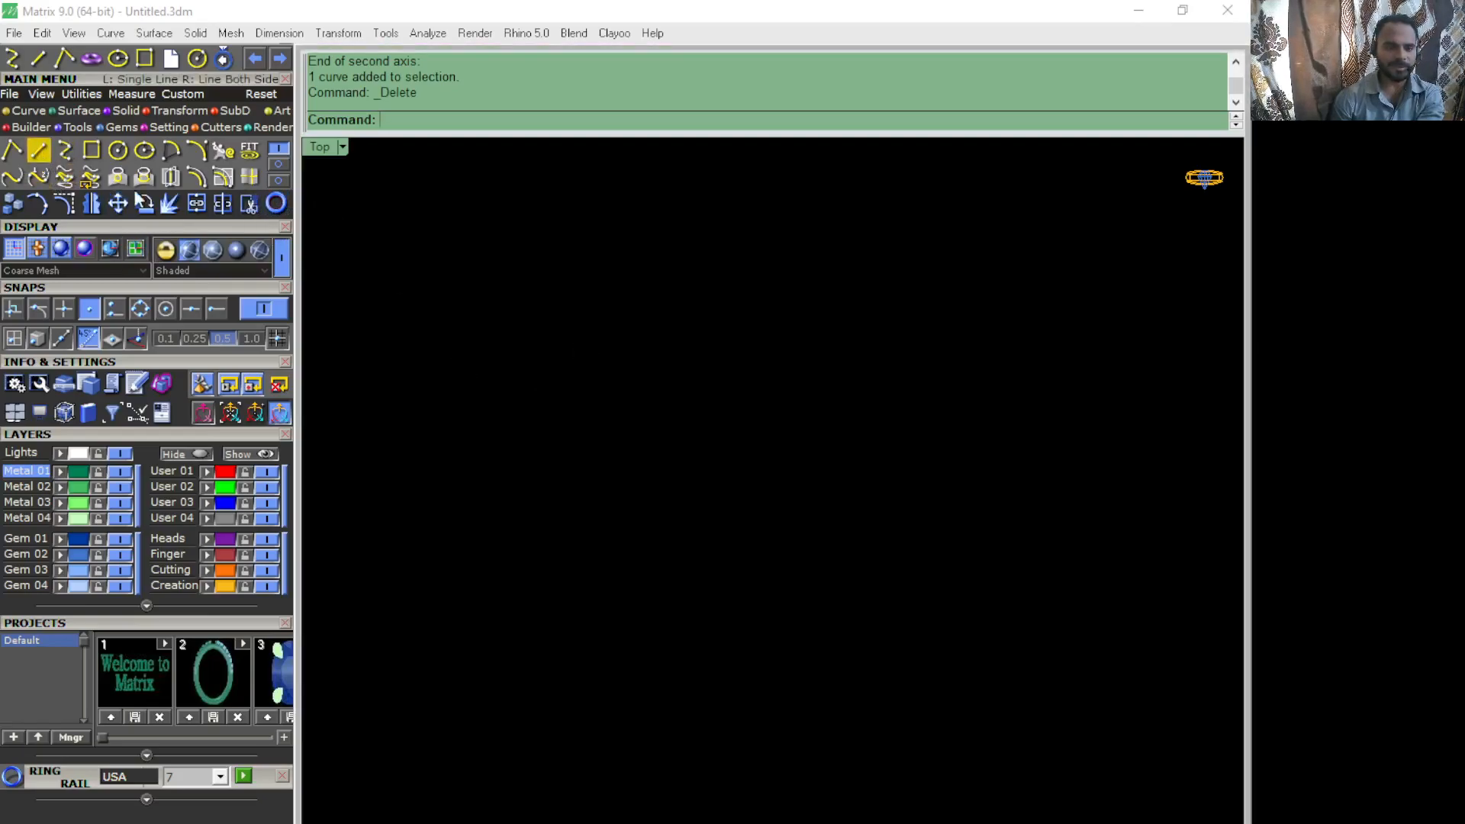
# Step: Draw a vertical line and a horizontal line that crosses it near its upper end
pyautogui.click(41, 153)
pyautogui.click(547, 294)
pyautogui.click(573, 544)
pyautogui.rightClick(484, 305)
pyautogui.click(483, 306)
pyautogui.click(777, 326)
# Step: Draw a second vertical line crossing the horizontal one and a lower horizontal line crossing both verticals
pyautogui.rightClick(751, 315)
pyautogui.click(747, 282)
pyautogui.click(747, 578)
pyautogui.rightClick(467, 486)
pyautogui.click(482, 491)
pyautogui.click(902, 501)
# Step: Trim all overhanging ends of the four crossing lines against each other to leave only a rectangle
pyautogui.scroll(6, 676, 433)
pyautogui.moveTo(595, 413); pyautogui.dragTo(794, 502, button='right')
pyautogui.scroll(-4, 812, 458)
pyautogui.scroll(2, 954, 572)
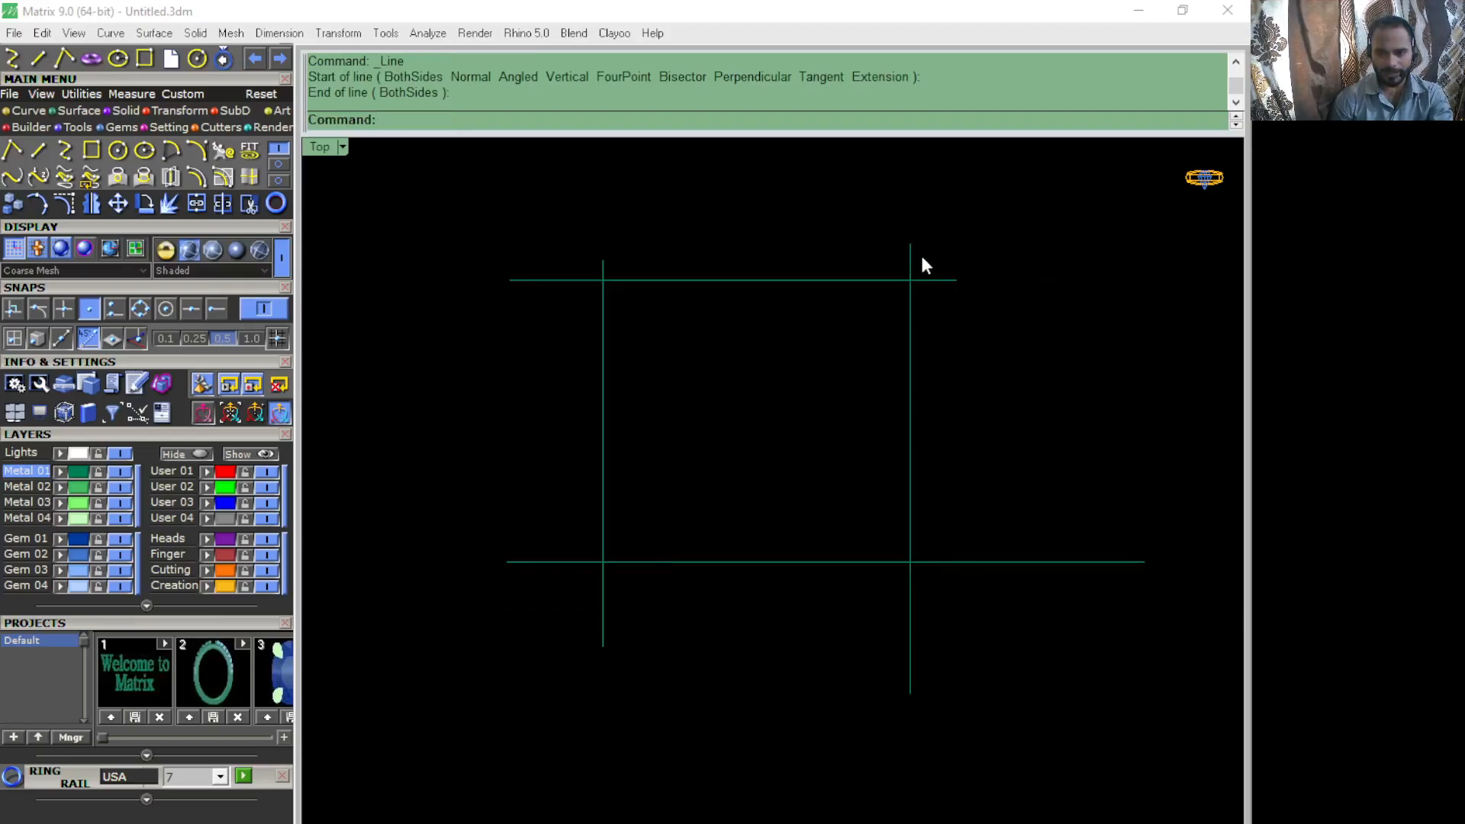
pyautogui.moveTo(1013, 657); pyautogui.dragTo(542, 226)
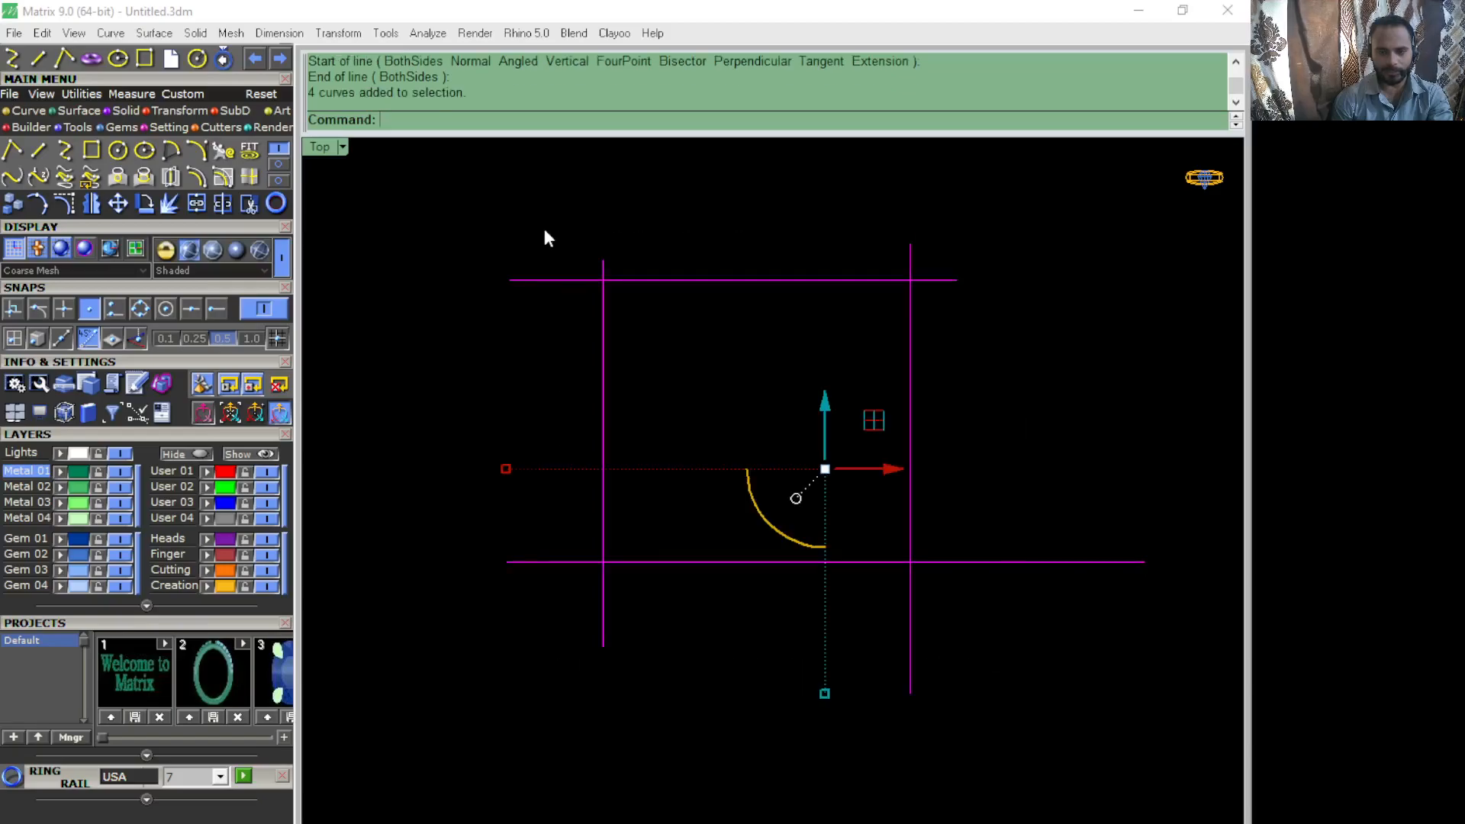
pyautogui.click(247, 205)
pyautogui.click(601, 269)
pyautogui.click(527, 563)
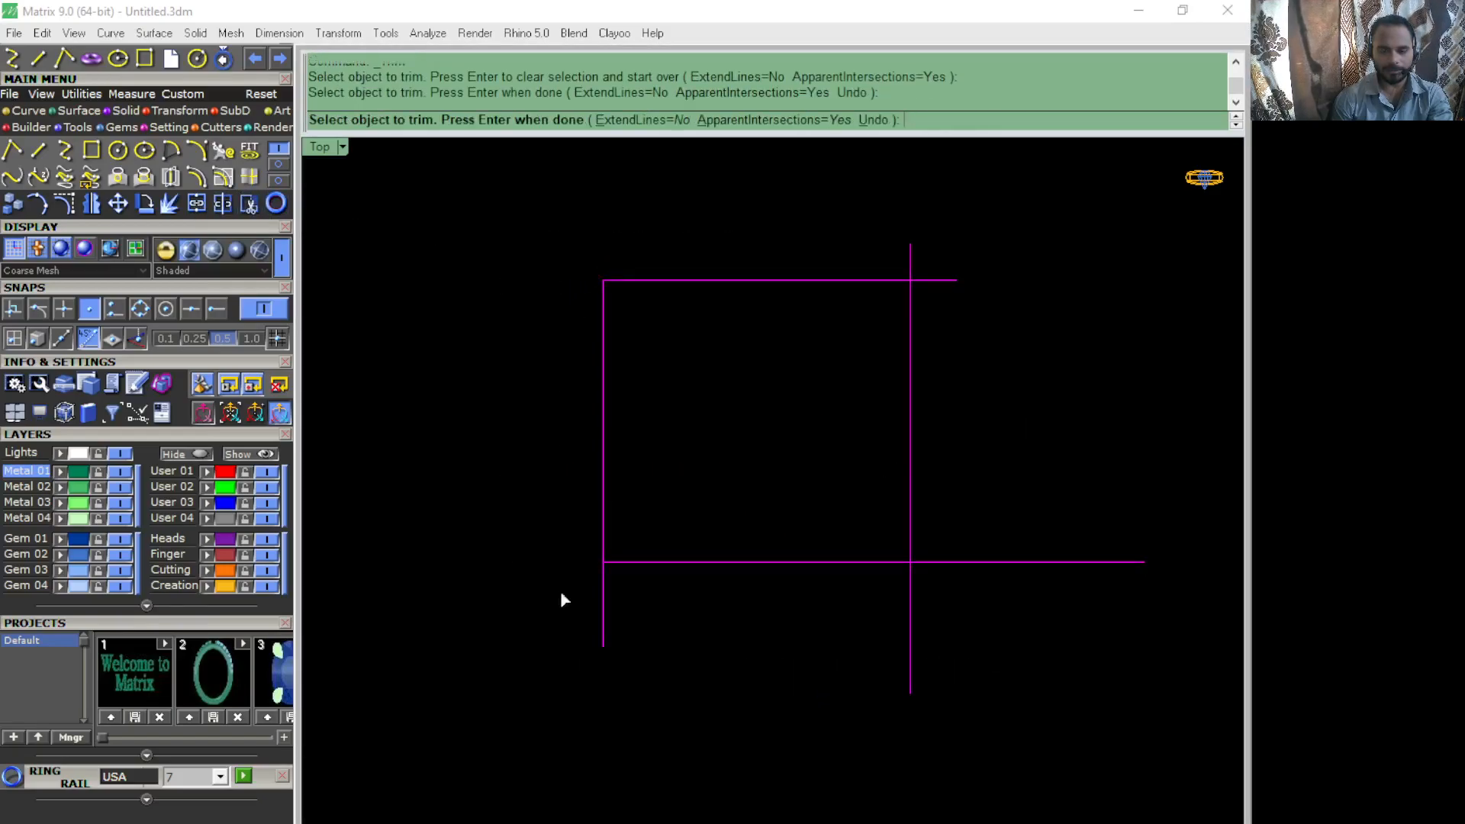
pyautogui.click(910, 655)
pyautogui.click(602, 619)
pyautogui.moveTo(1084, 612); pyautogui.dragTo(1054, 478)
pyautogui.moveTo(986, 301); pyautogui.dragTo(876, 258)
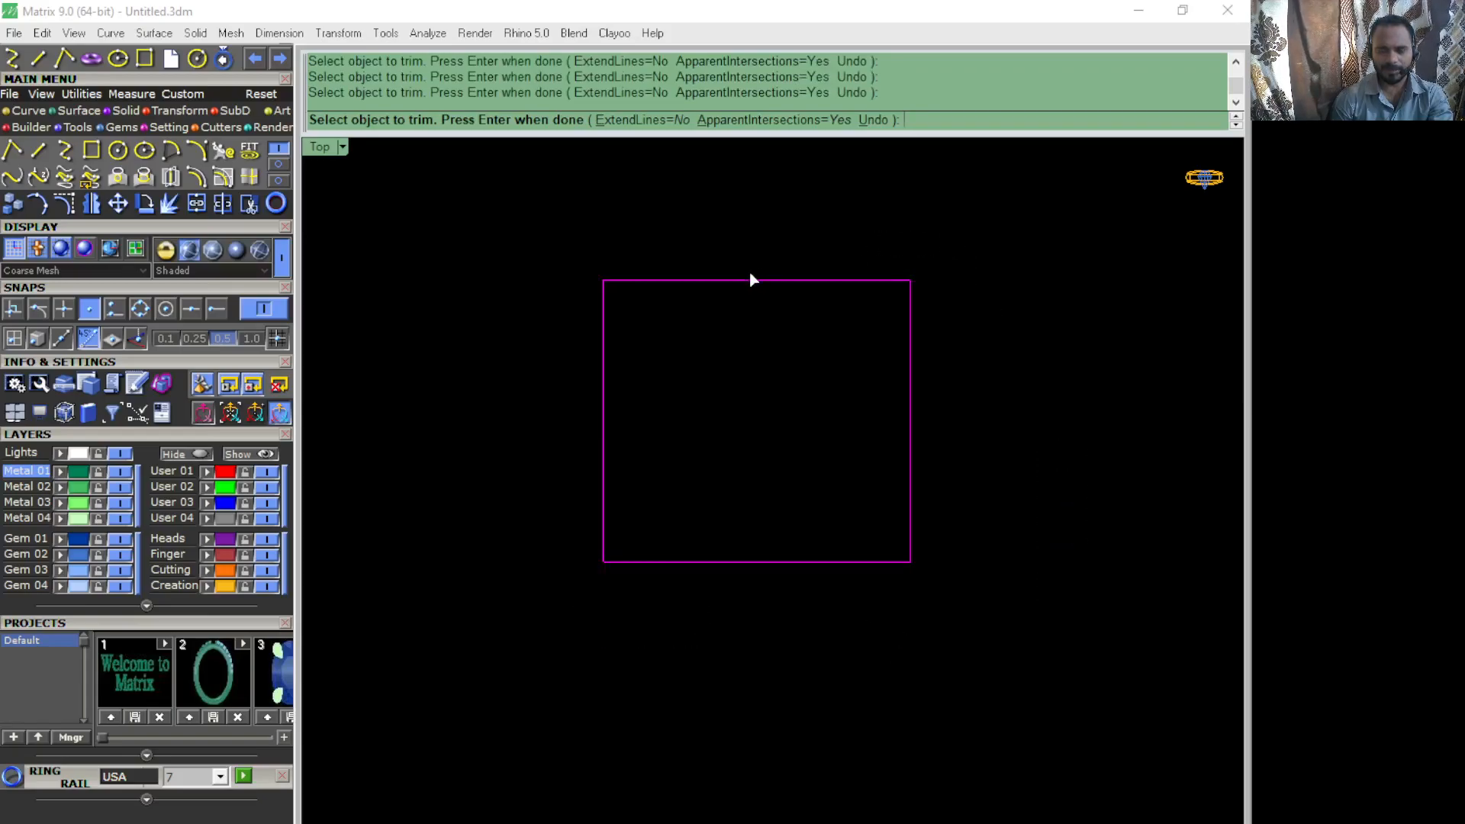
pyautogui.press('Return')
# Step: Check that the rectangle's sides select individually, and delete all of them except the top one
pyautogui.click(827, 281)
pyautogui.press('Escape')
pyautogui.click(603, 435)
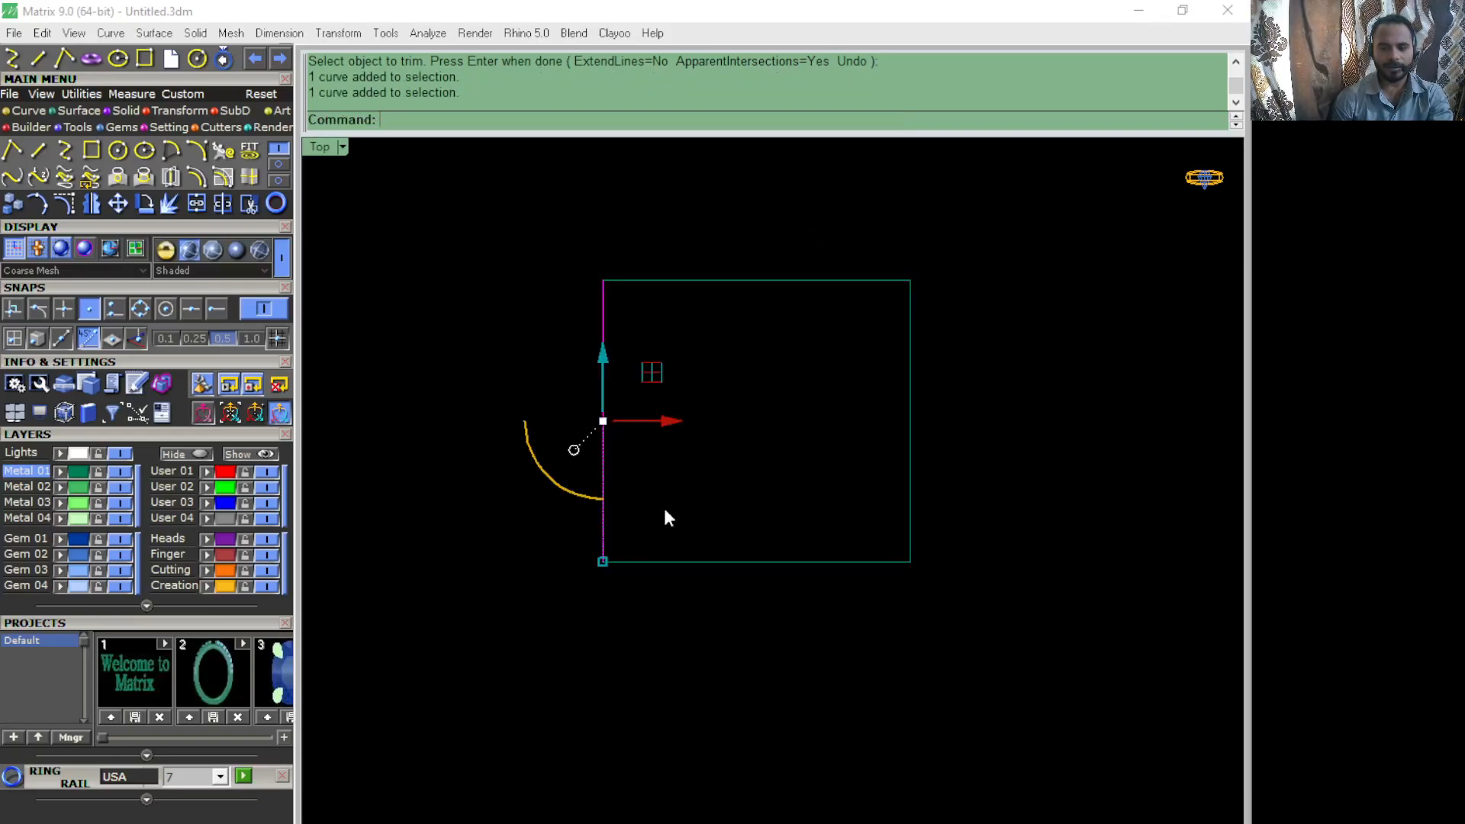
pyautogui.click(729, 562)
pyautogui.press('Escape')
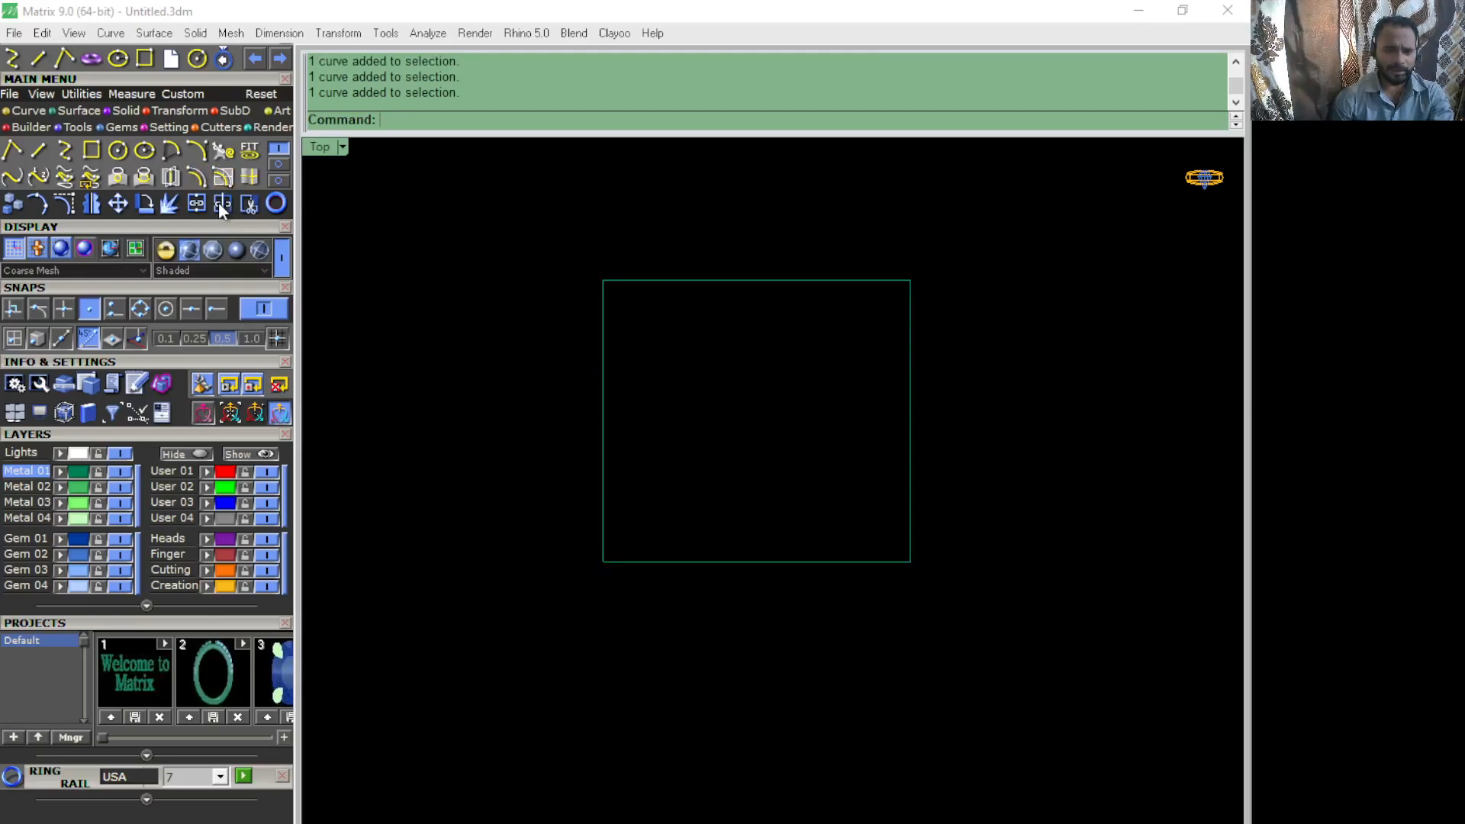
pyautogui.moveTo(1243, 644); pyautogui.dragTo(538, 420)
pyautogui.press('Delete')
pyautogui.scroll(1, 766, 278)
pyautogui.moveTo(766, 219); pyautogui.dragTo(696, 364)
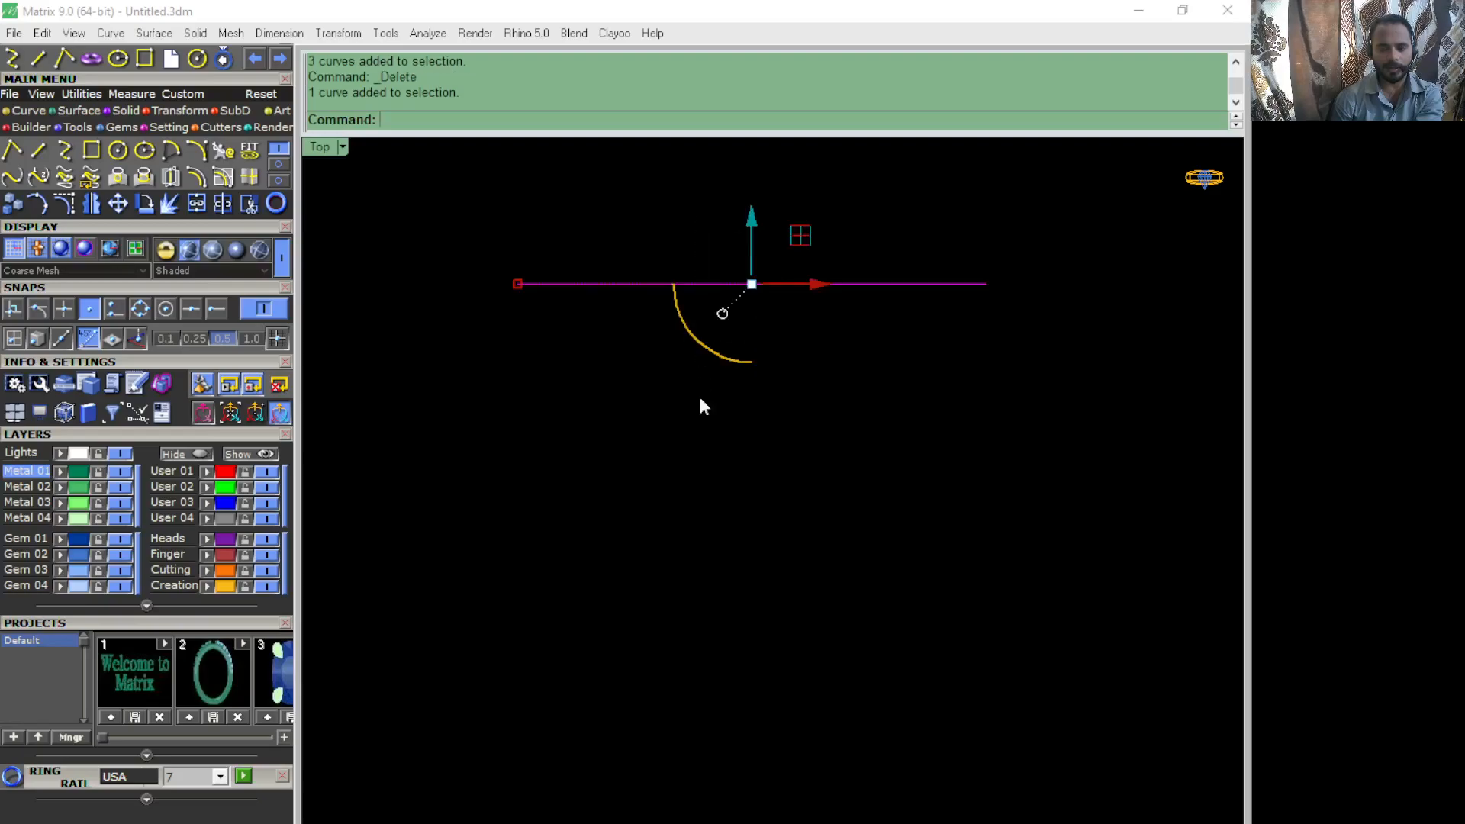
# Step: Draw a vertical line crossing the remaining horizontal line near its middle
pyautogui.click(38, 150)
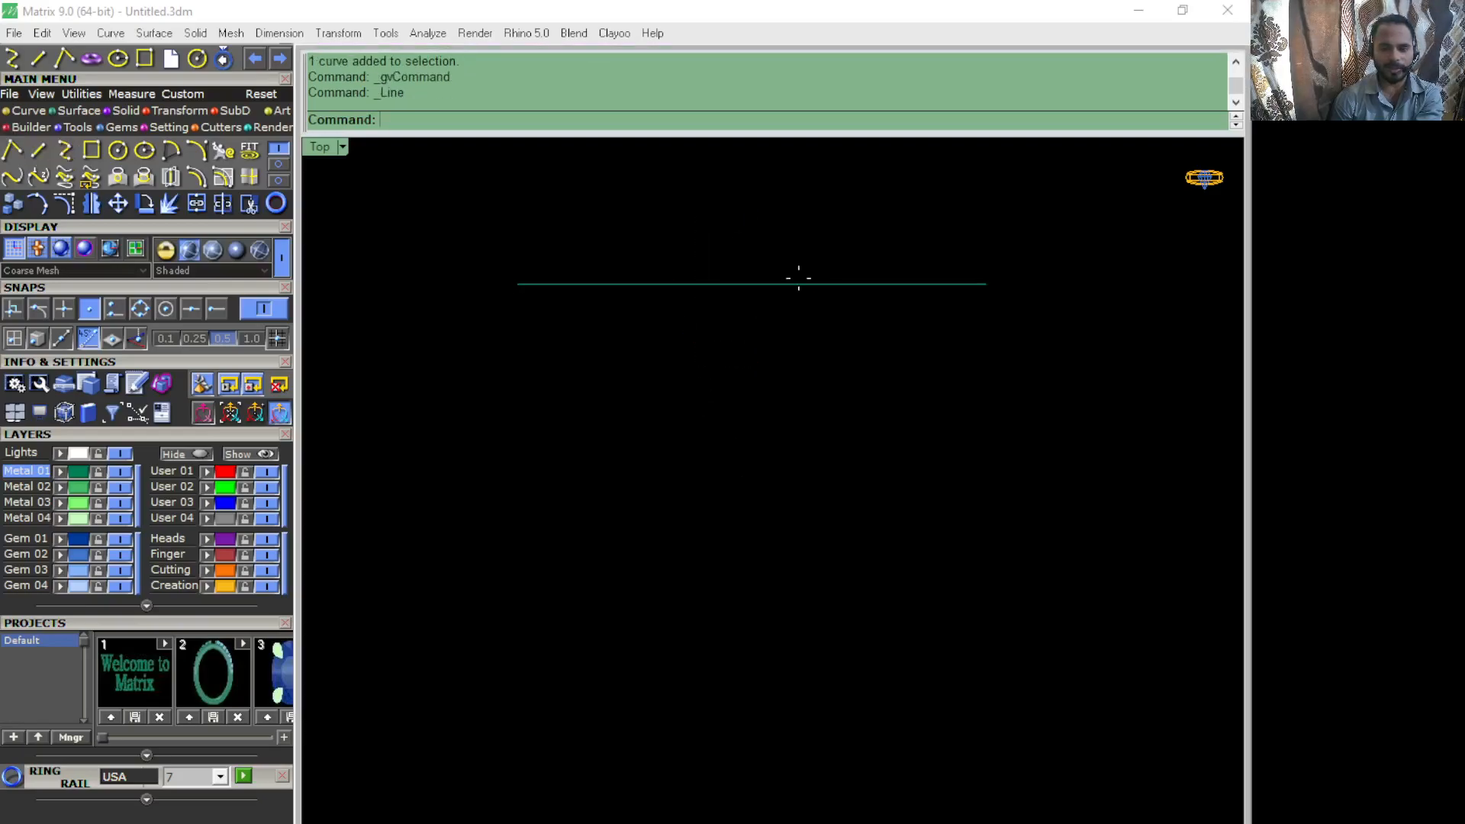
pyautogui.click(753, 186)
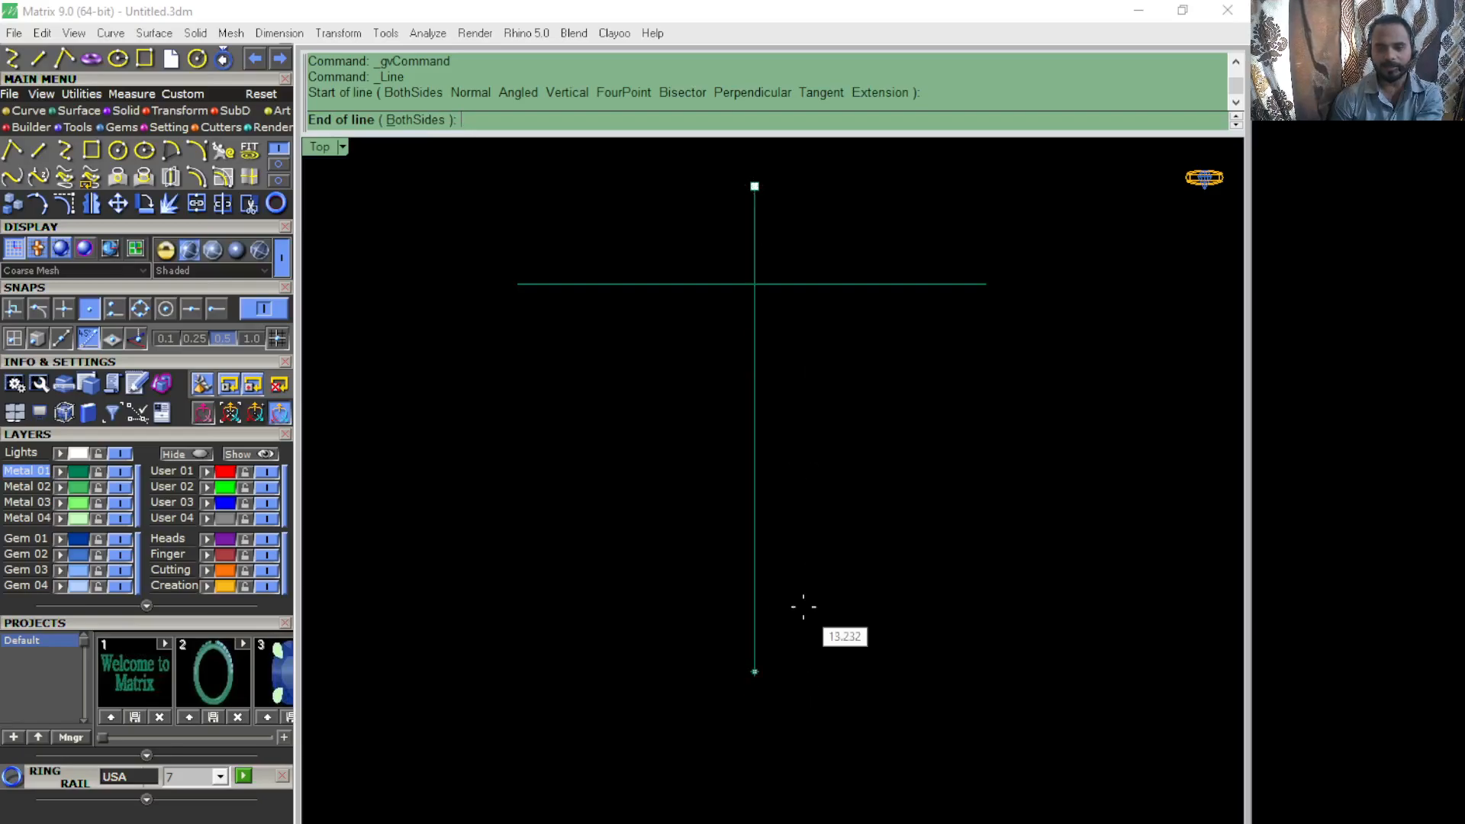
pyautogui.click(777, 371)
pyautogui.click(750, 284)
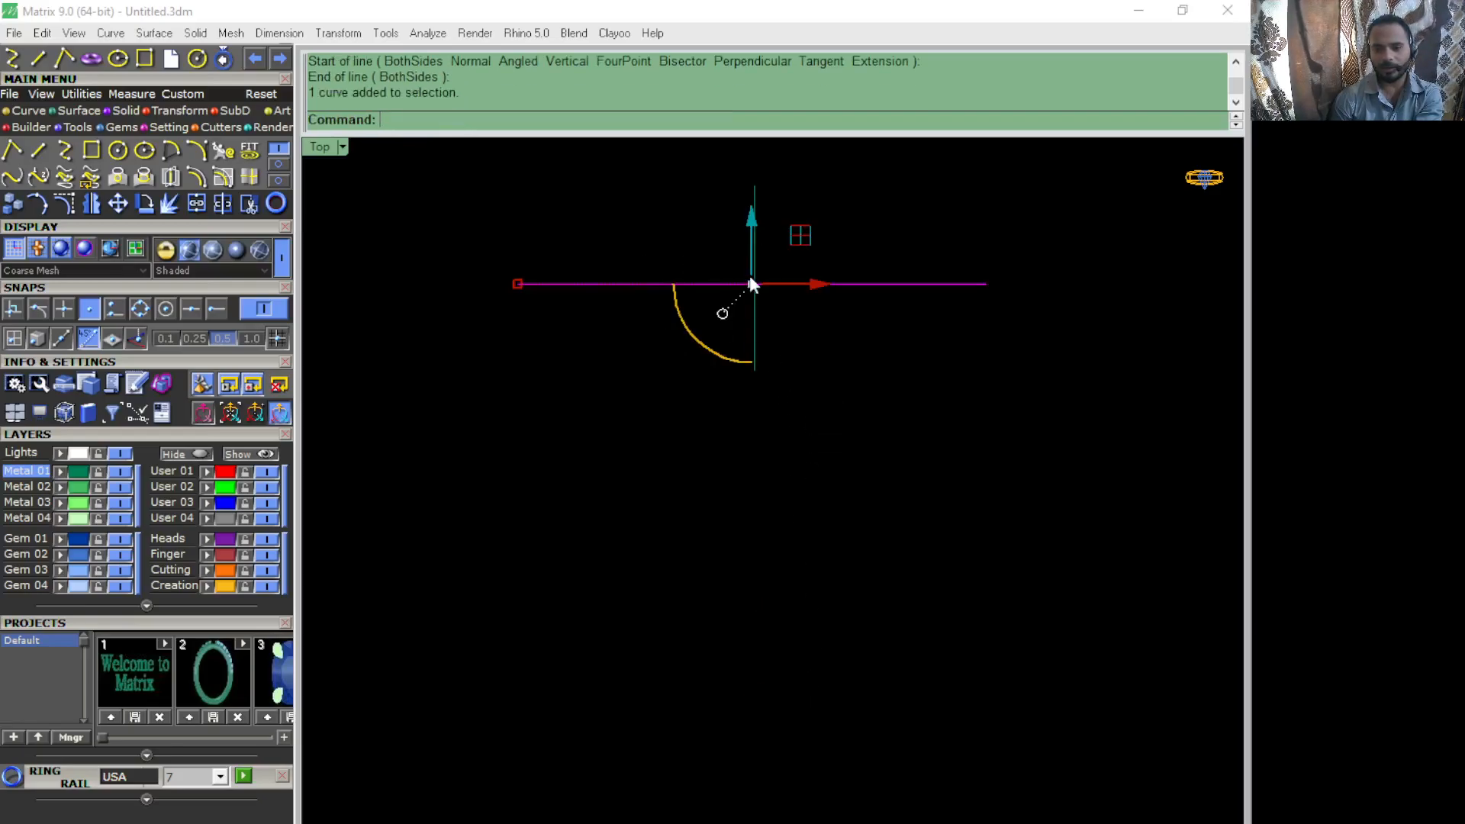
pyautogui.click(938, 424)
# Step: Split the horizontal line with the vertical line as cutting object and select its right-hand piece
pyautogui.moveTo(666, 371); pyautogui.dragTo(644, 258)
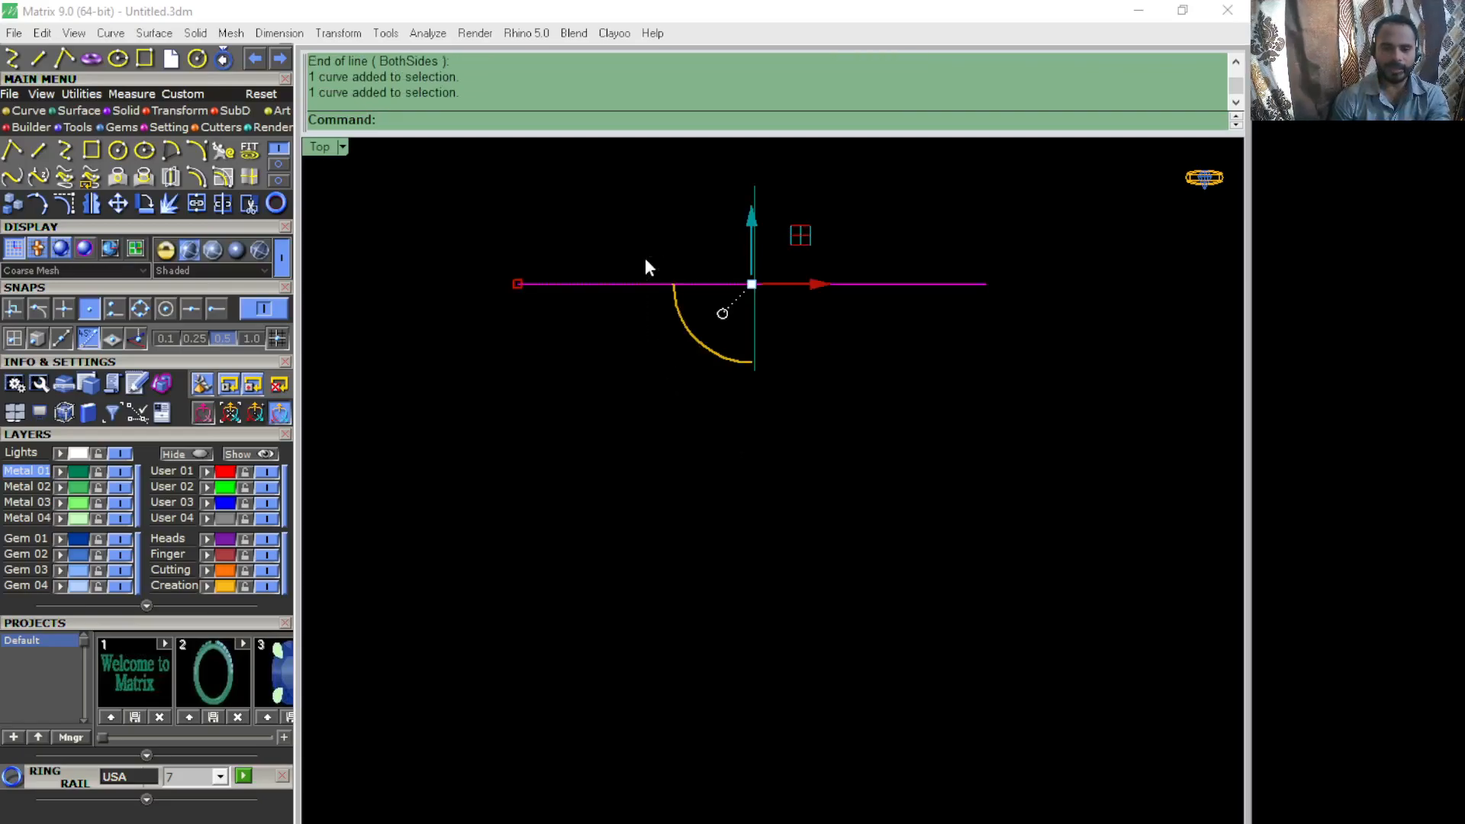
pyautogui.click(226, 204)
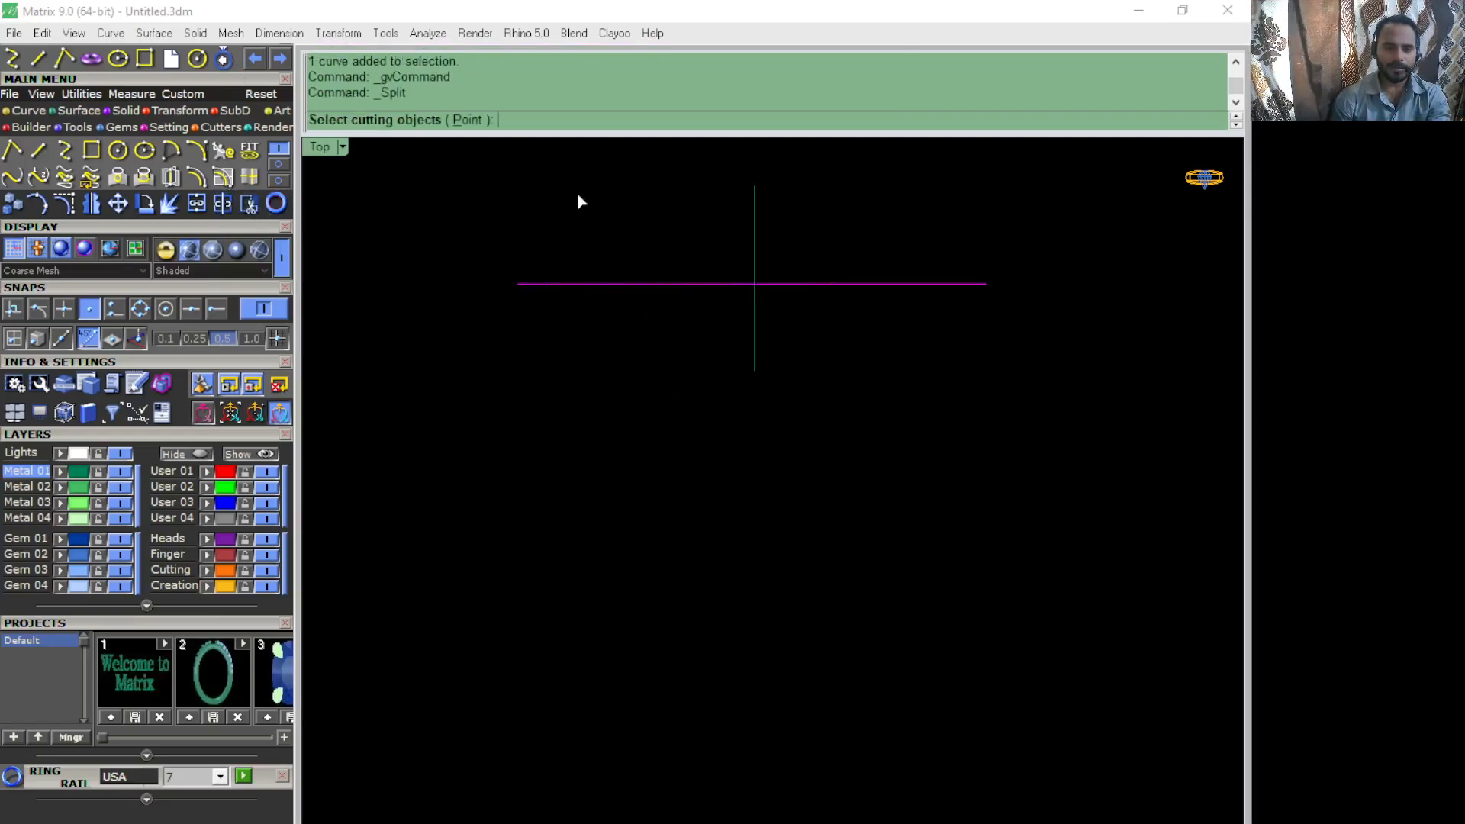
pyautogui.click(754, 228)
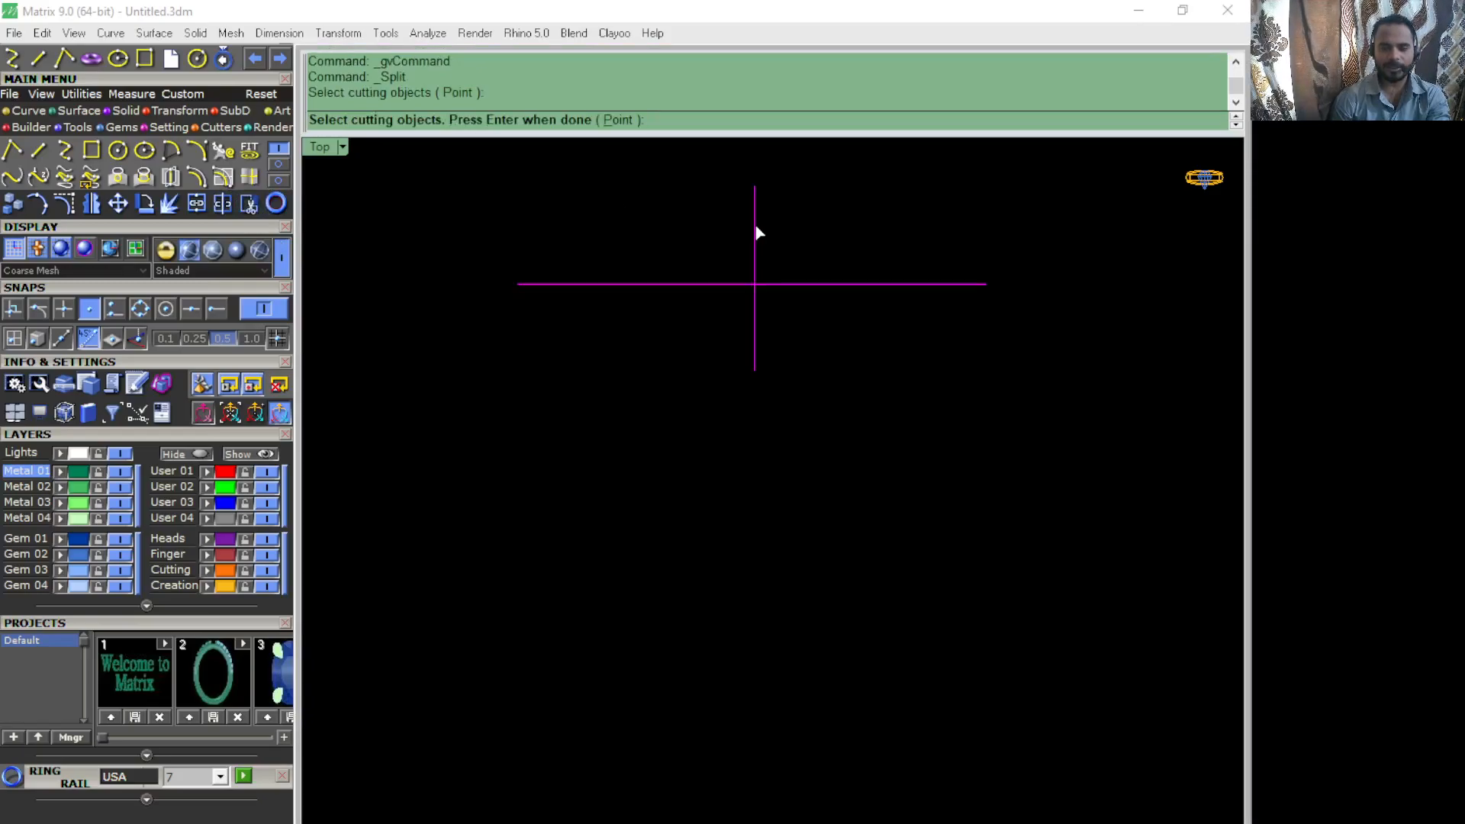
pyautogui.press('Return')
pyautogui.click(790, 284)
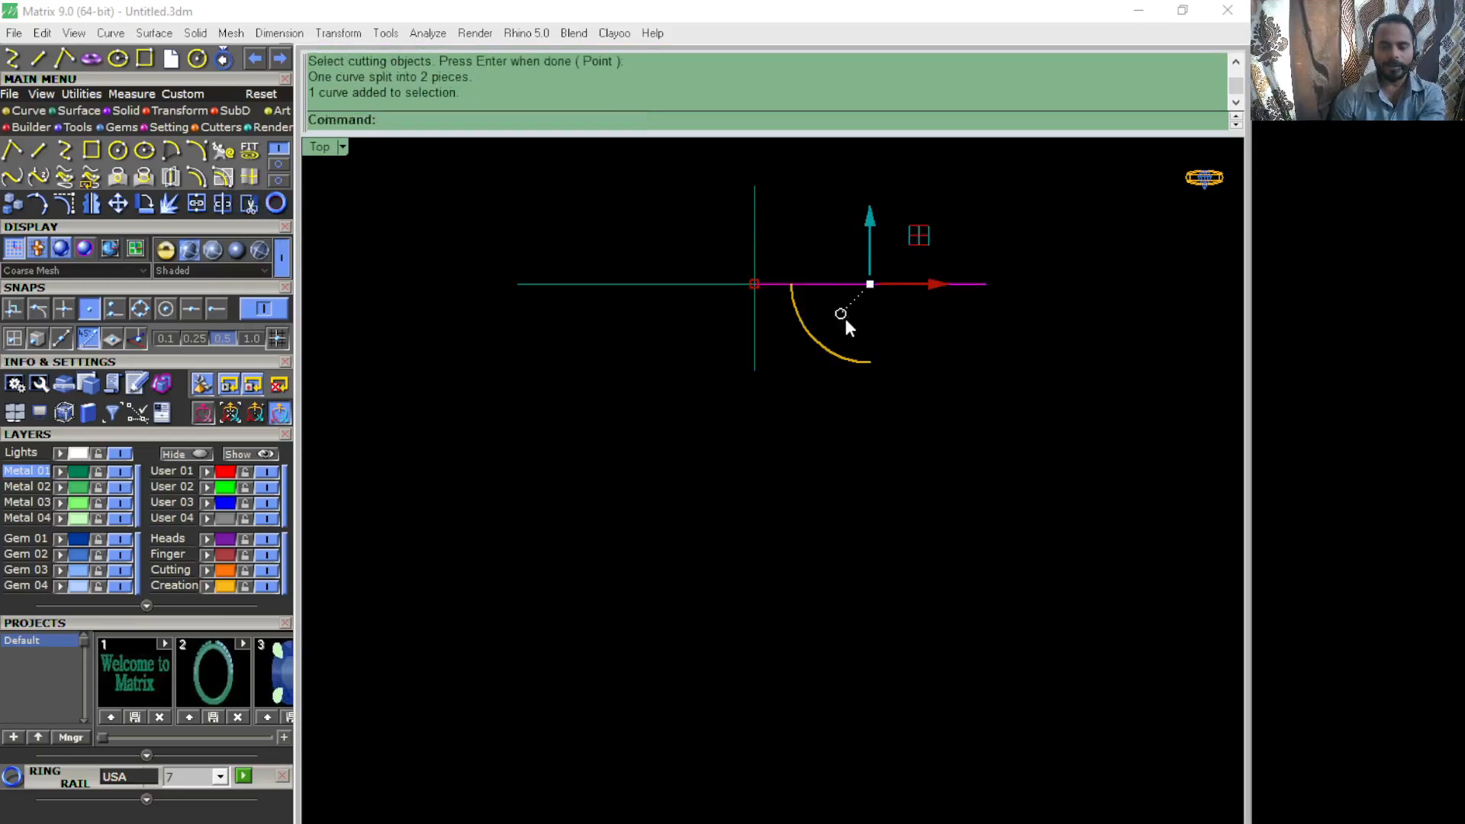
pyautogui.click(819, 363)
# Step: Undo the split and delete the vertical cutting line
pyautogui.hotkey('ctrl', 'z')
pyautogui.moveTo(831, 336); pyautogui.dragTo(678, 389)
pyautogui.press('Delete')
# Step: Draw a new, longer vertical line crossing the horizontal line
pyautogui.click(38, 150)
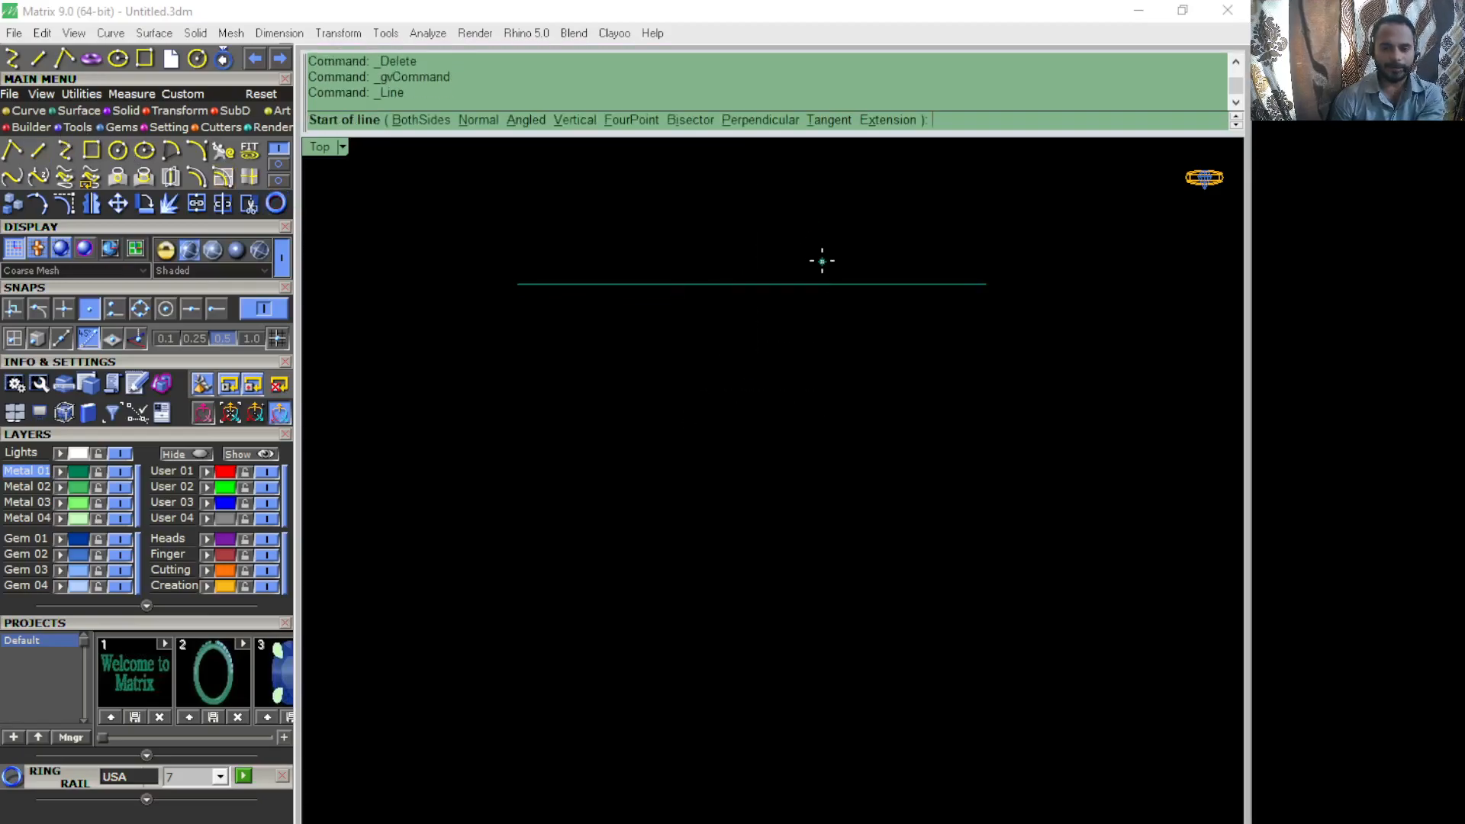
pyautogui.click(724, 201)
pyautogui.click(755, 468)
pyautogui.scroll(4, 672, 458)
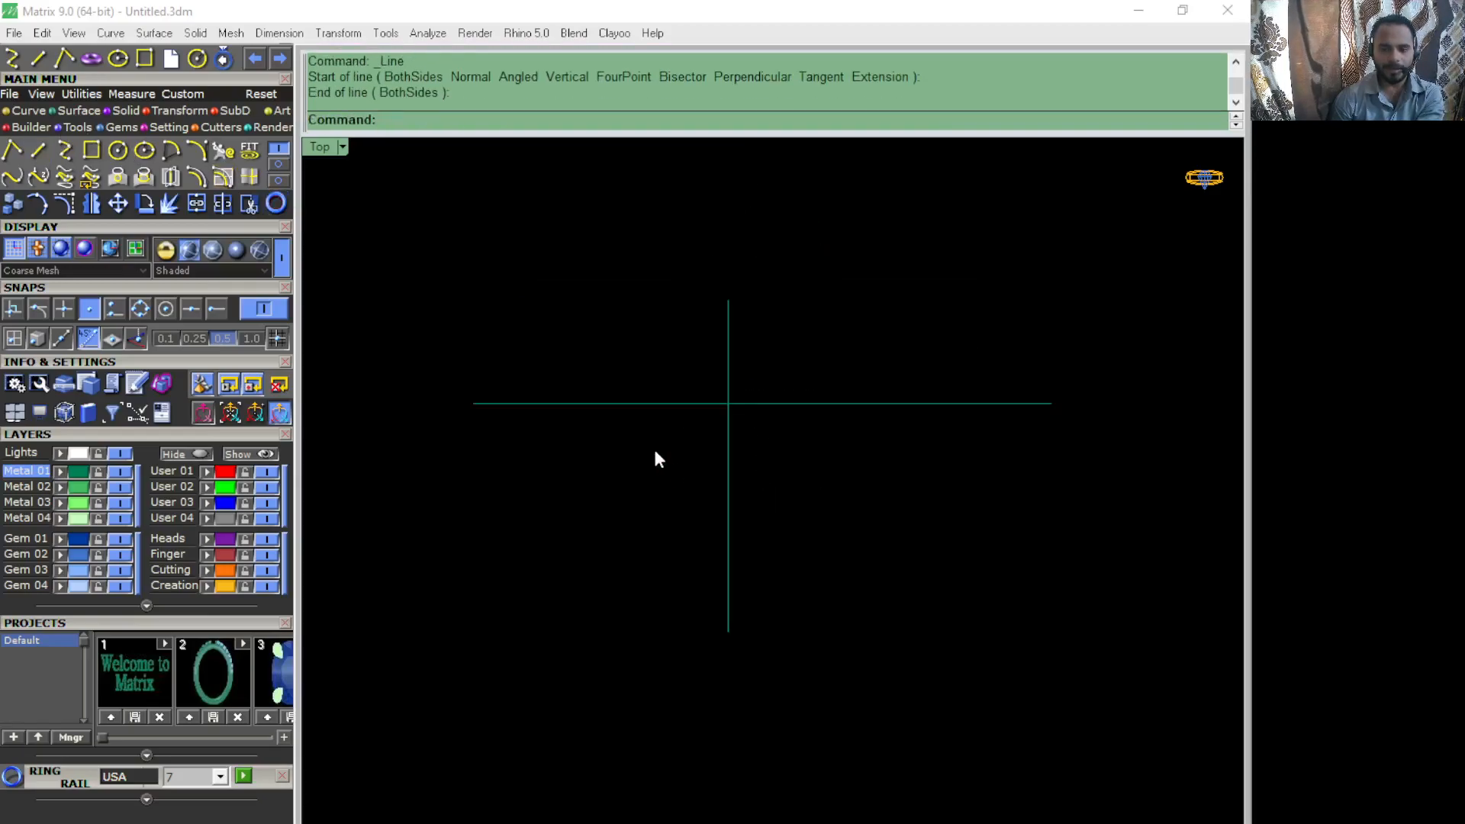
# Step: Split the horizontal line again, using the new longer vertical line as the cutting object
pyautogui.moveTo(673, 499); pyautogui.dragTo(620, 364)
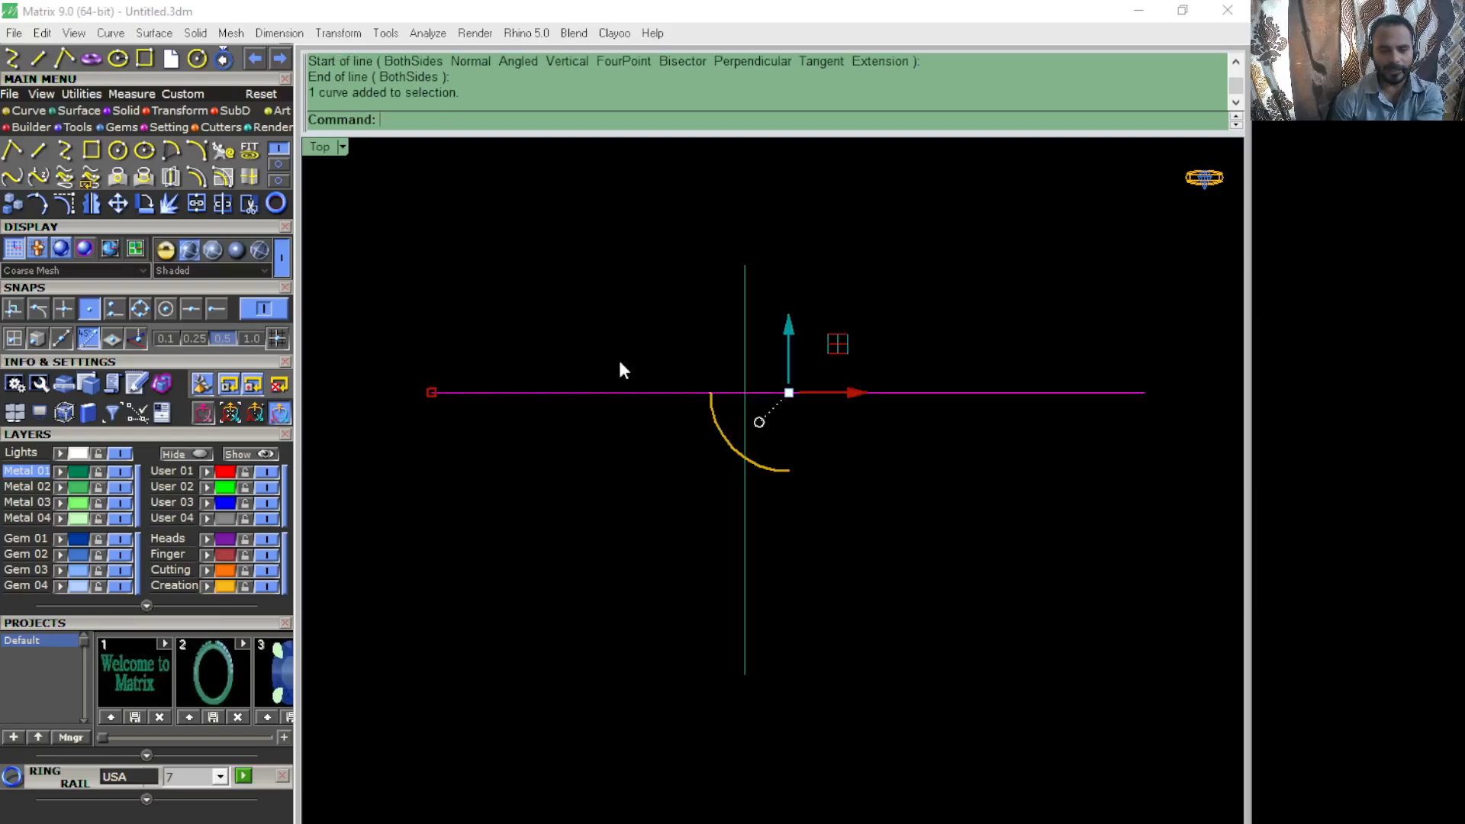
pyautogui.click(224, 205)
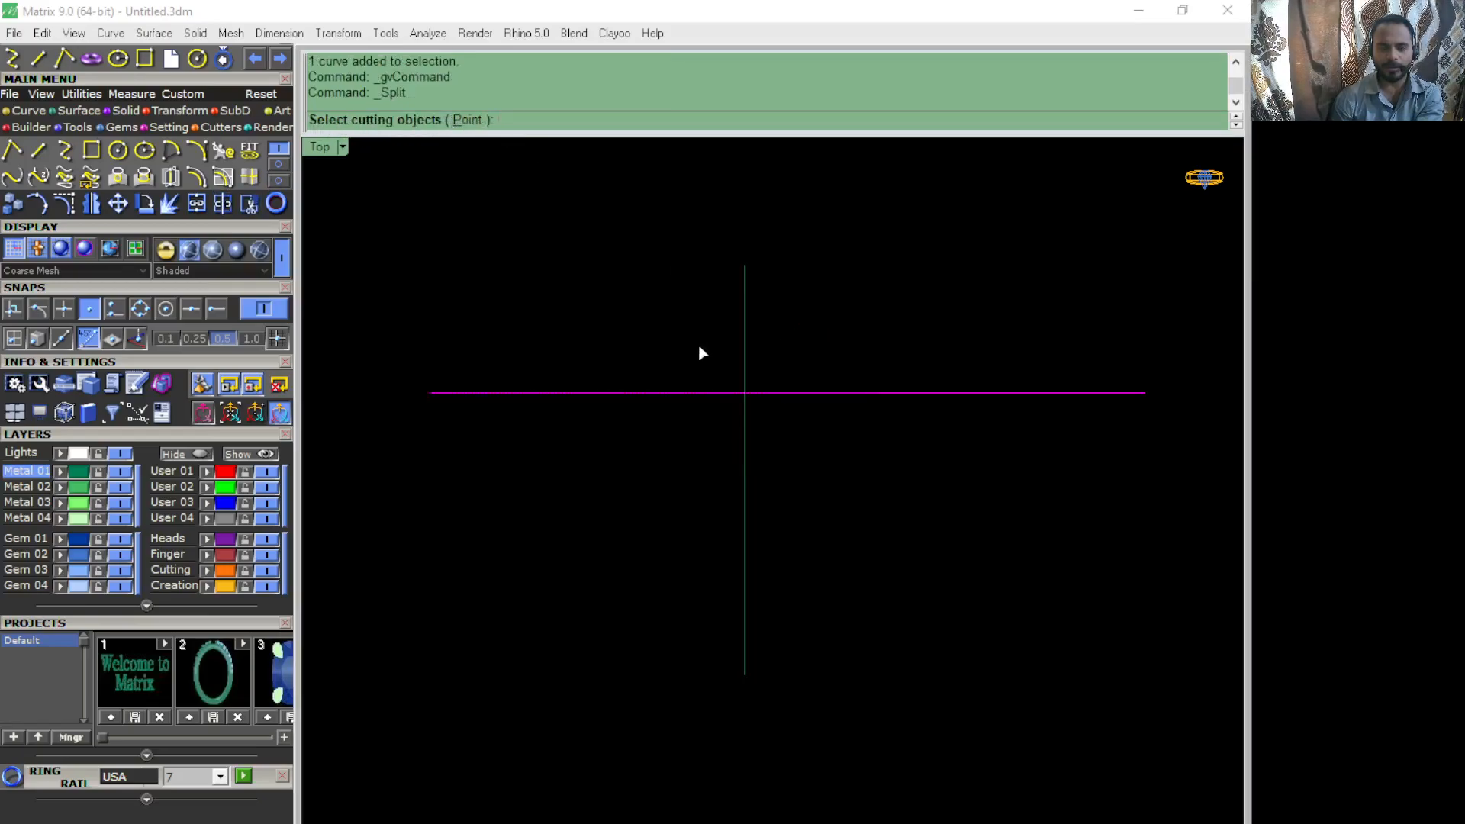
pyautogui.moveTo(822, 497); pyautogui.dragTo(687, 579)
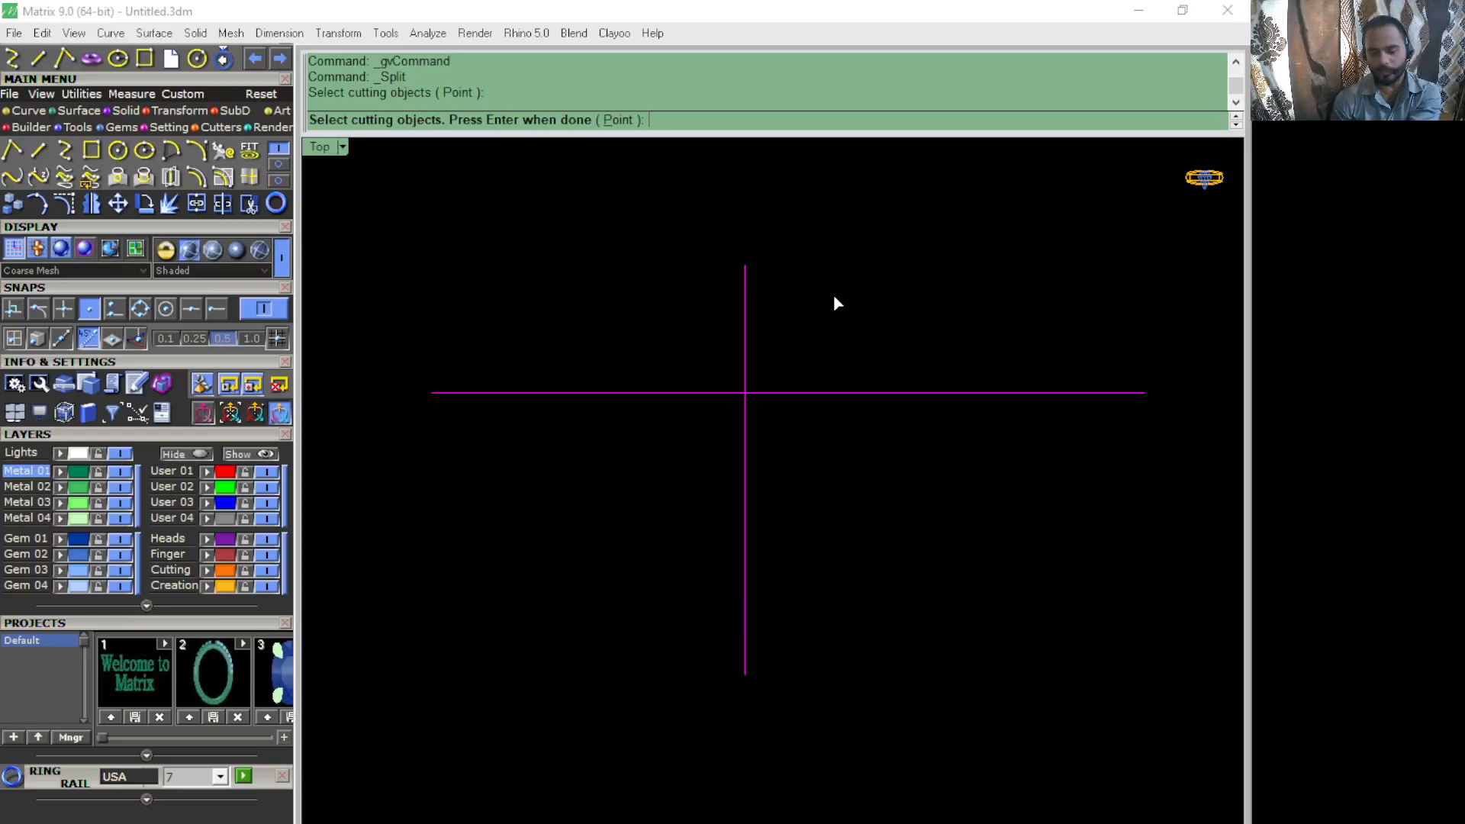
pyautogui.press('Return')
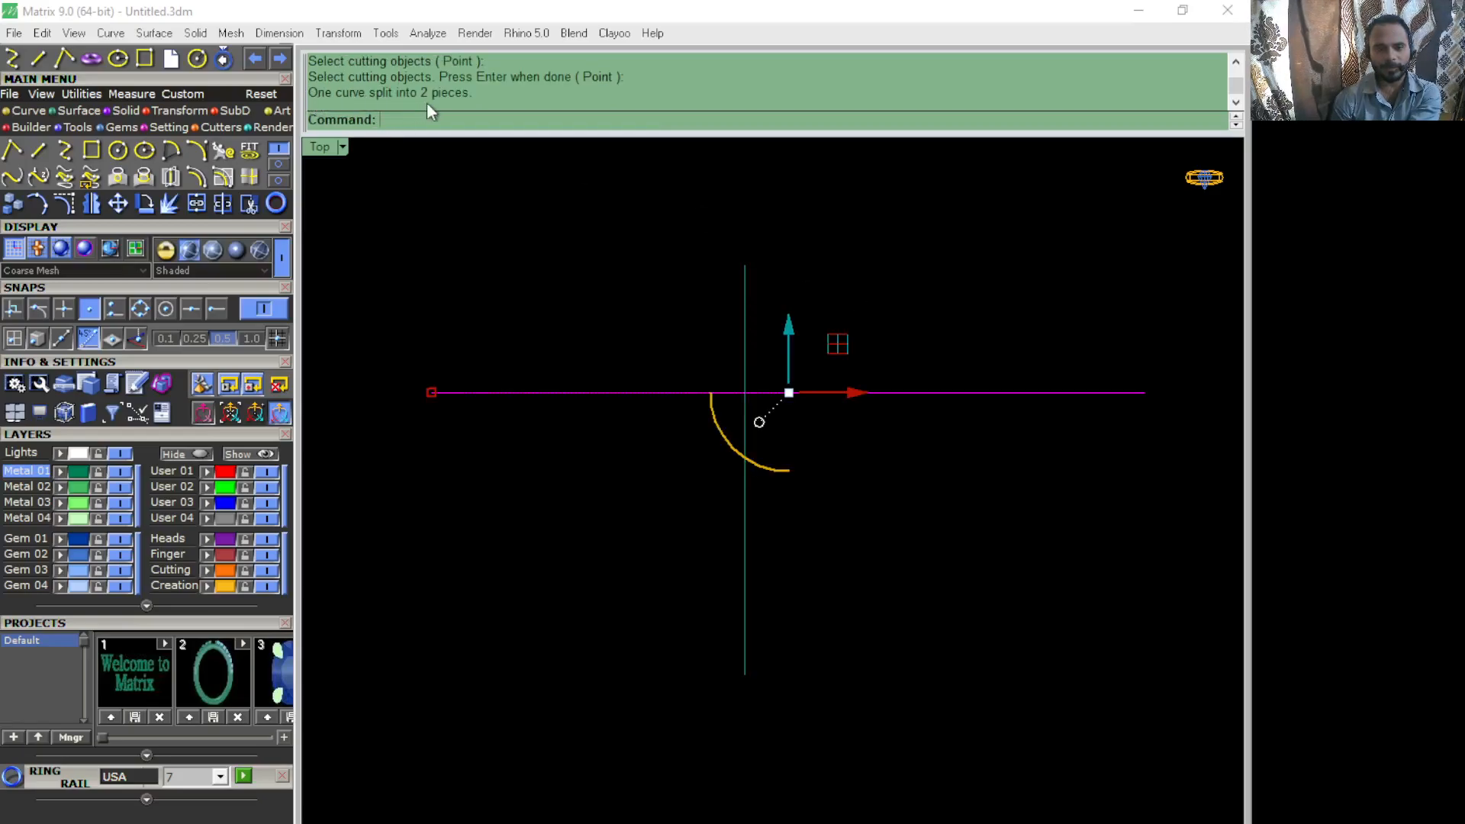
# Step: Delete both pieces of the split horizontal line and the vertical cutting line
pyautogui.press('Delete')
pyautogui.moveTo(1088, 554); pyautogui.dragTo(931, 297)
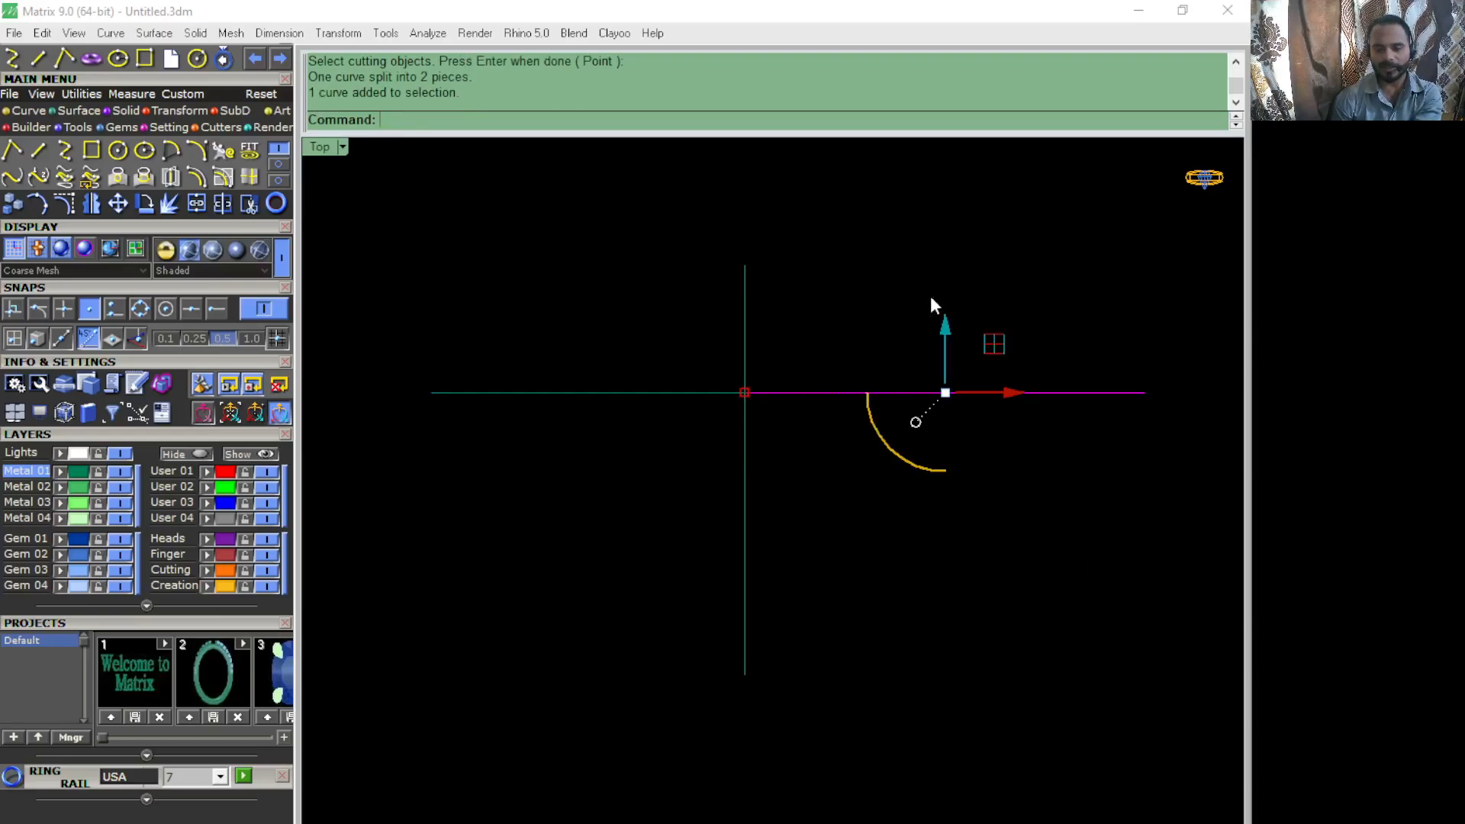
pyautogui.press('Delete')
pyautogui.moveTo(867, 288); pyautogui.dragTo(683, 324)
pyautogui.press('Delete')
pyautogui.moveTo(752, 490); pyautogui.dragTo(592, 331)
pyautogui.press('Delete')
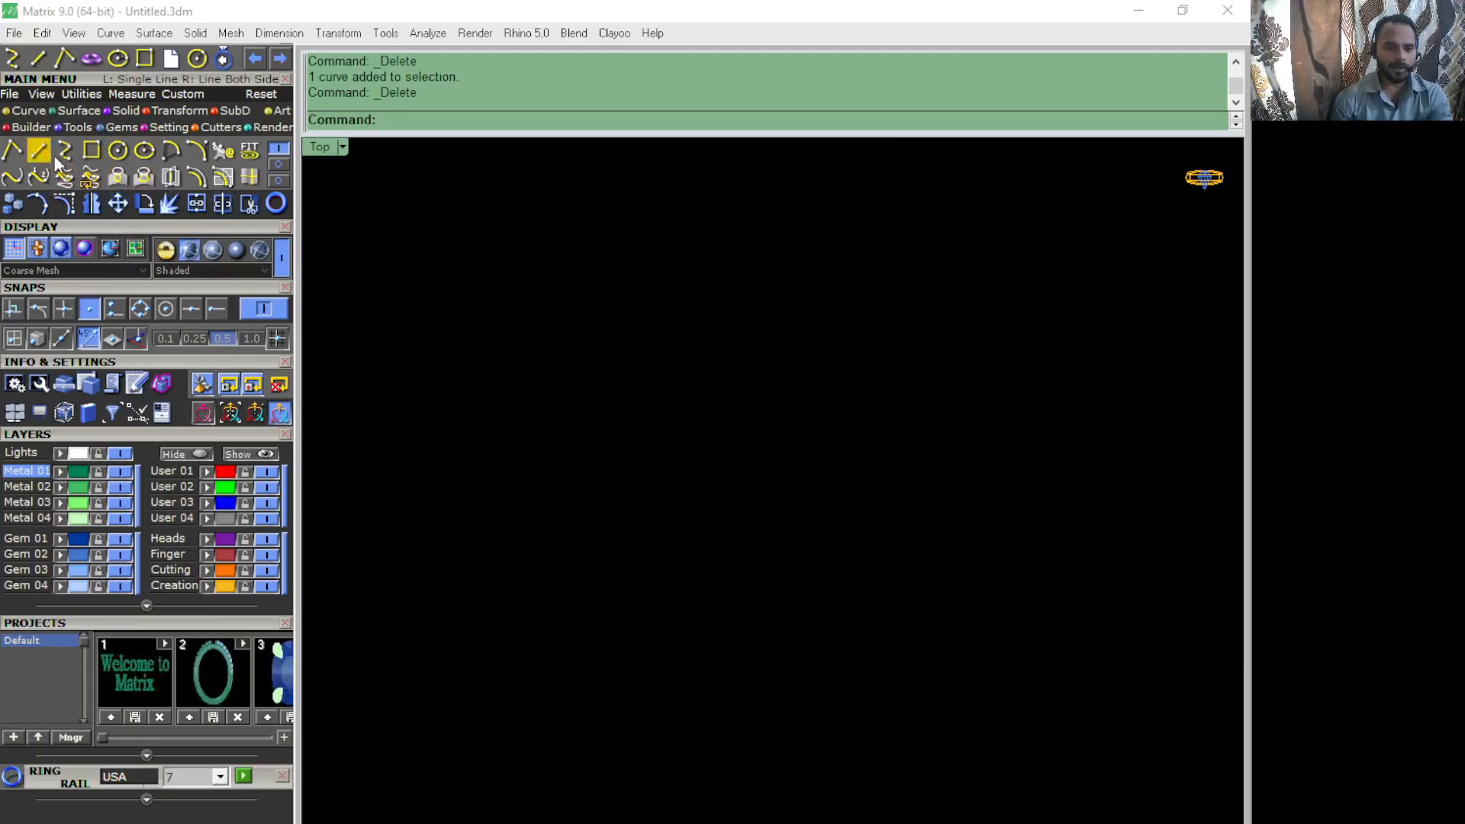
# Step: Undo the deletions, the split demonstration and the trim back to the four untrimmed crossing lines
pyautogui.hotkey('ctrl', 'z')
pyautogui.hotkey('ctrl', 'z')
pyautogui.hotkey('ctrl', 'z')
pyautogui.hotkey('ctrl', 'z')
pyautogui.hotkey('ctrl', 'z')
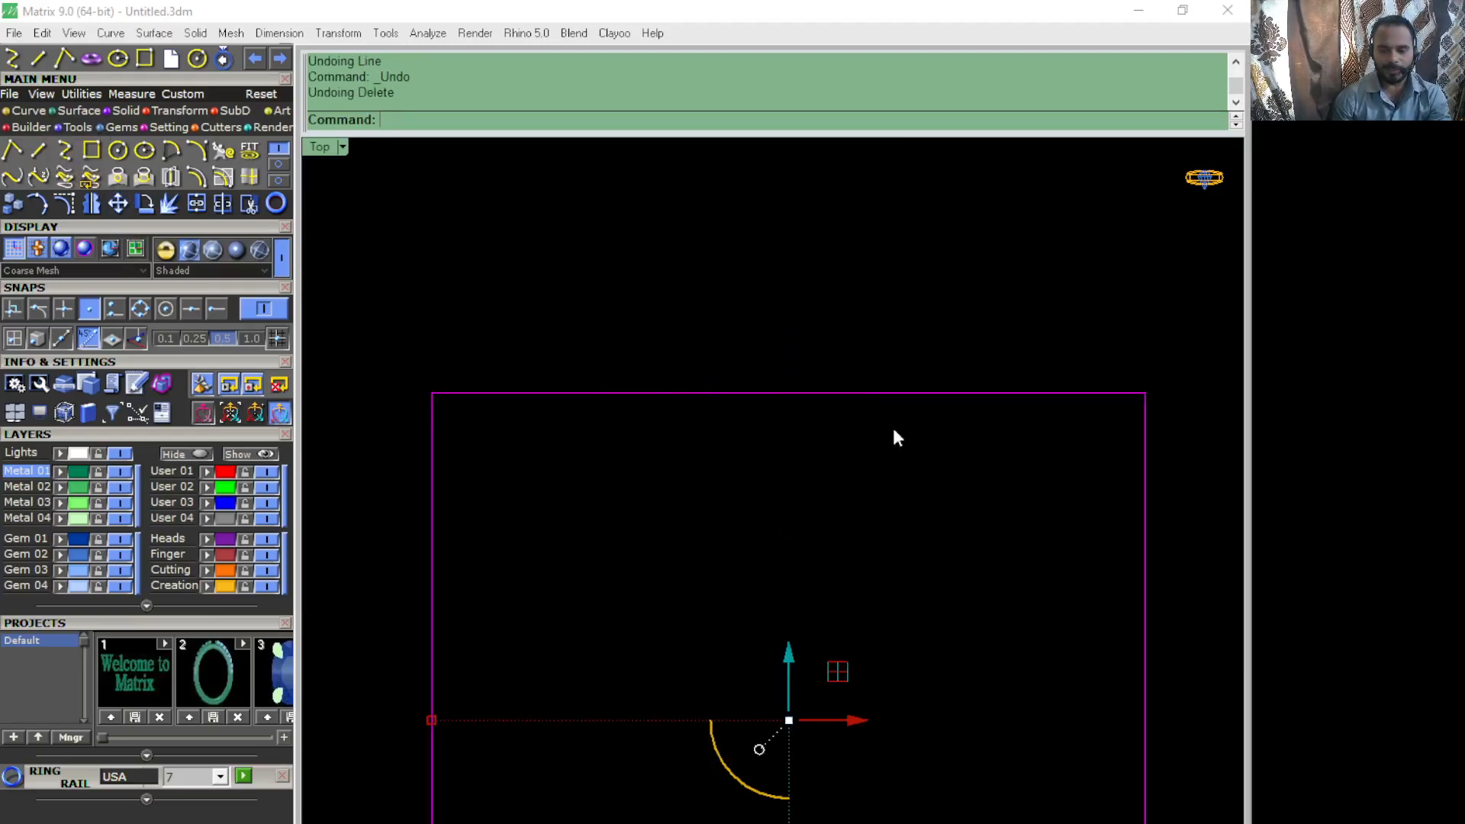
pyautogui.hotkey('ctrl', 'z')
pyautogui.hotkey('ctrl', 'z')
pyautogui.hotkey('ctrl', 'z')
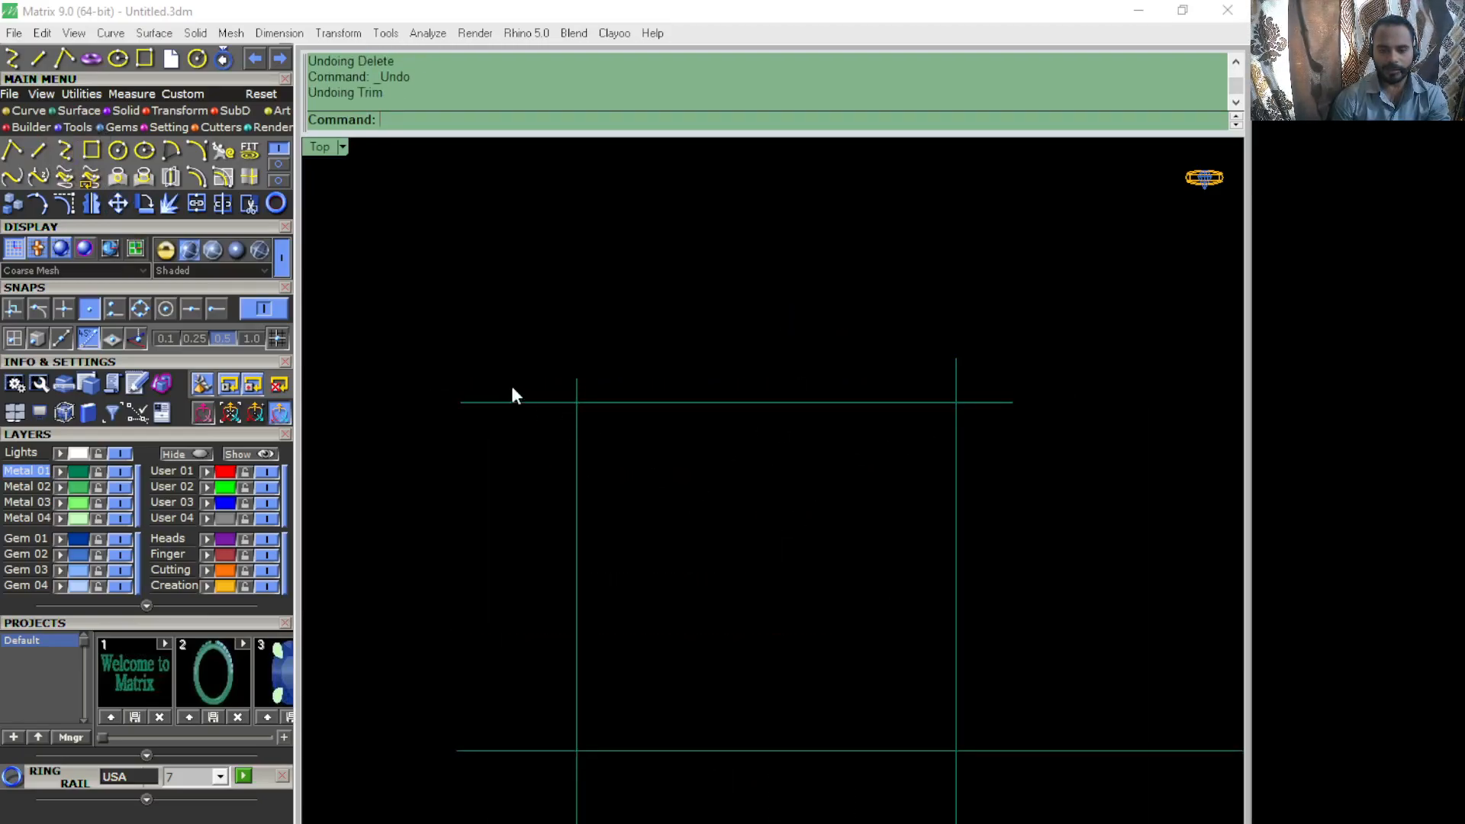
# Step: Select all four crossing lines and trim away every overhanging end so only the rectangle's sides remain
pyautogui.click(564, 402)
pyautogui.click(577, 595)
pyautogui.click(801, 751)
pyautogui.click(956, 498)
pyautogui.scroll(-6, 707, 452)
pyautogui.moveTo(984, 764); pyautogui.dragTo(473, 337)
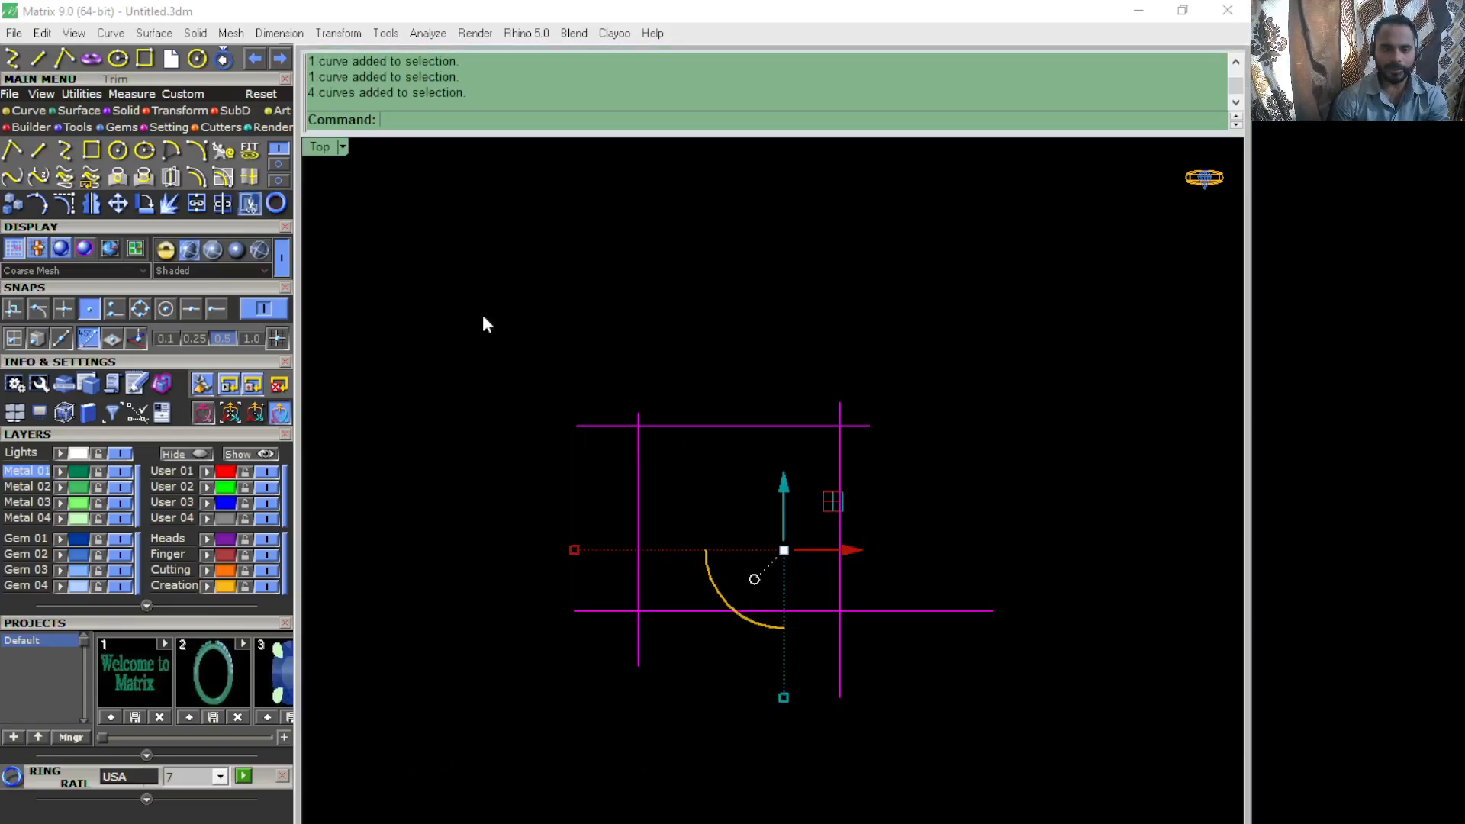
pyautogui.press('Return')
pyautogui.moveTo(638, 395); pyautogui.dragTo(598, 446)
pyautogui.moveTo(673, 379); pyautogui.dragTo(610, 419)
pyautogui.moveTo(678, 700); pyautogui.dragTo(554, 614)
pyautogui.moveTo(943, 735); pyautogui.dragTo(866, 765)
pyautogui.moveTo(1081, 746); pyautogui.dragTo(1031, 618)
pyautogui.moveTo(967, 373); pyautogui.dragTo(914, 448)
pyautogui.moveTo(903, 388); pyautogui.dragTo(847, 428)
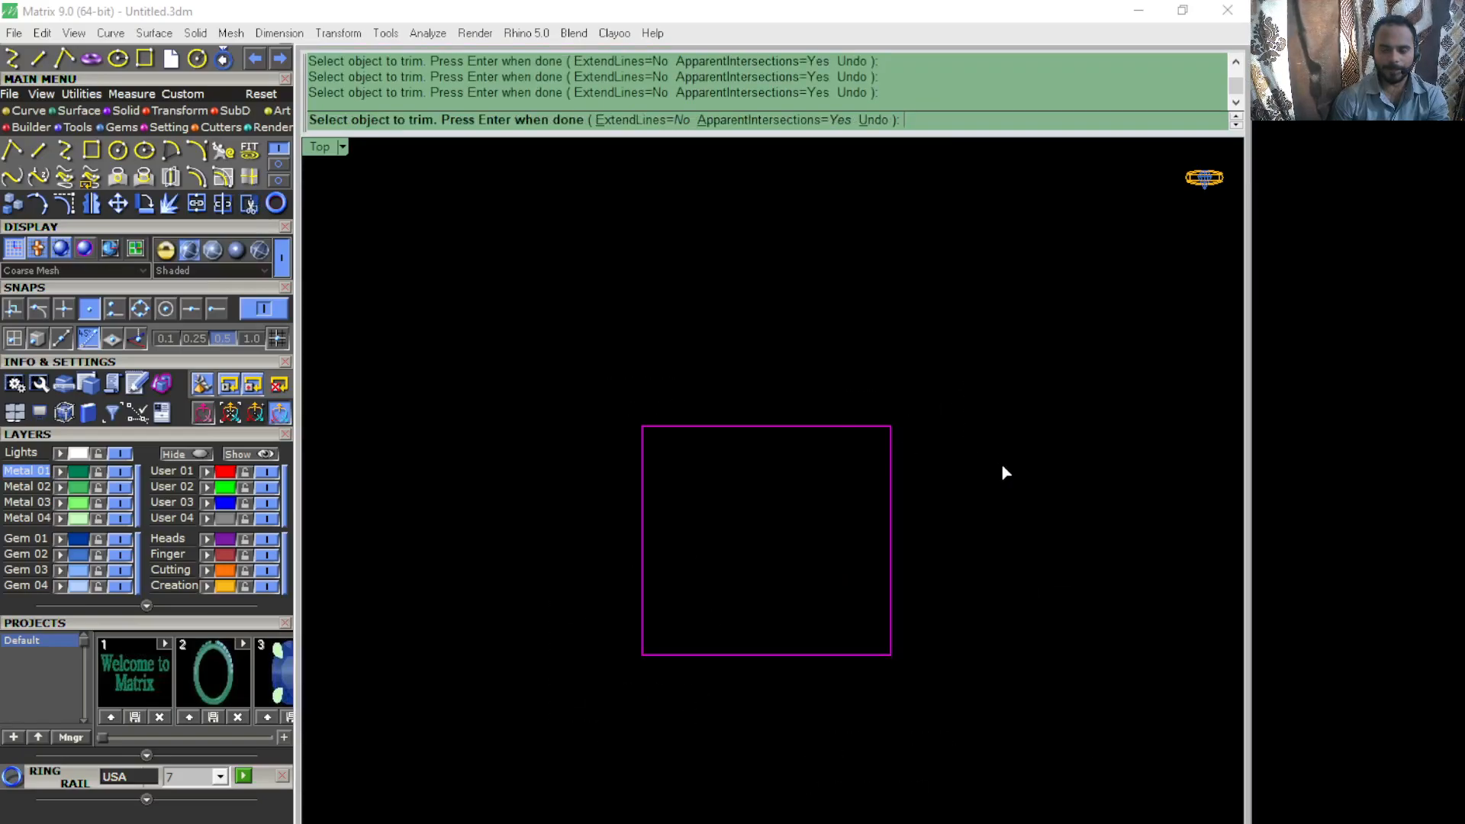
pyautogui.press('Return')
# Step: Check the four trimmed sides individually, and join them into one closed curve
pyautogui.click(830, 427)
pyautogui.click(643, 540)
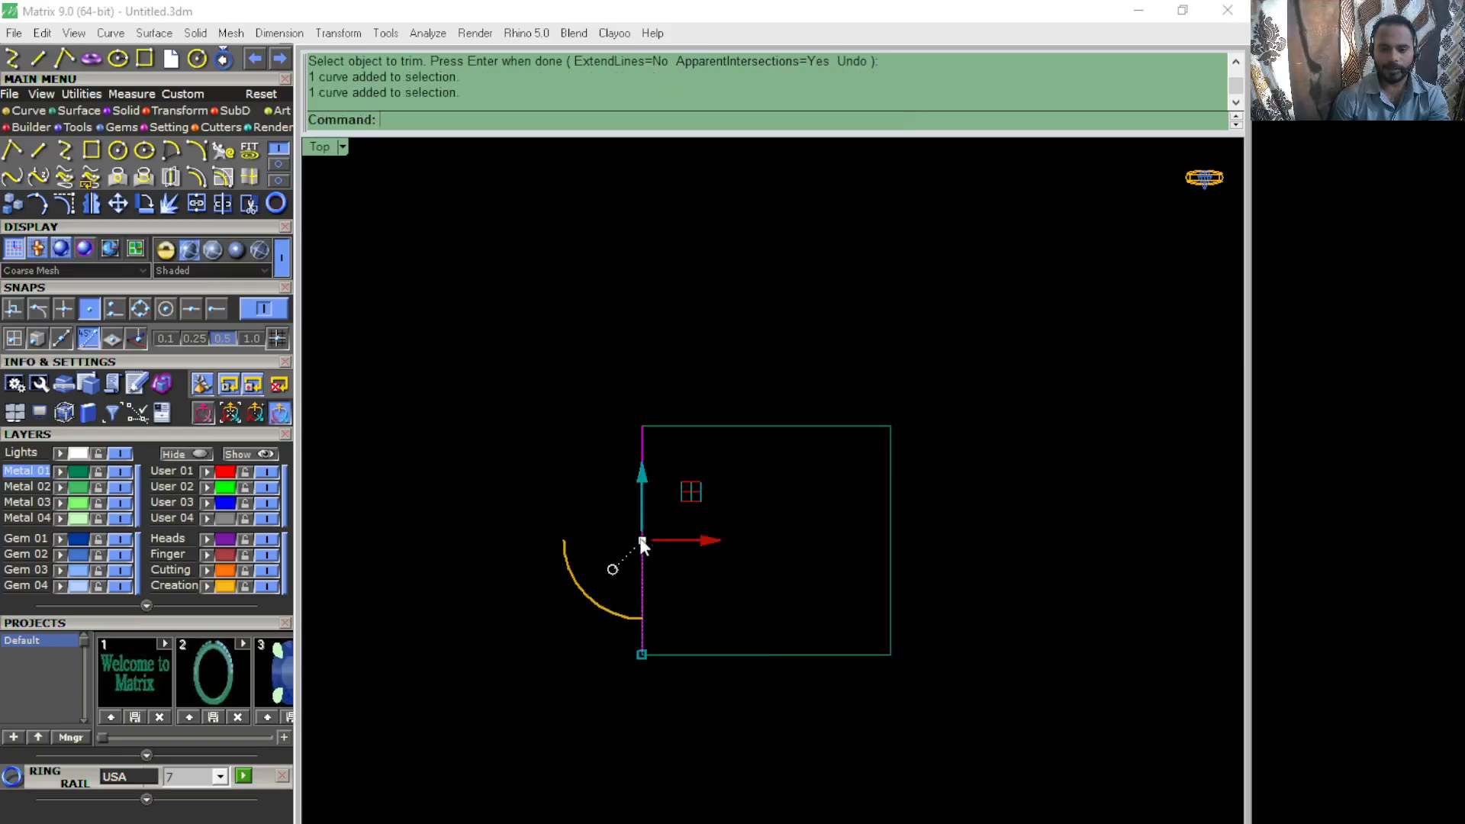
pyautogui.click(758, 654)
pyautogui.click(892, 540)
pyautogui.click(1020, 480)
pyautogui.moveTo(843, 643); pyautogui.dragTo(817, 570, button='right')
pyautogui.scroll(2, 782, 533)
pyautogui.moveTo(496, 254); pyautogui.dragTo(1068, 716)
pyautogui.click(196, 203)
pyautogui.click(813, 311)
pyautogui.scroll(-2, 637, 382)
pyautogui.click(594, 227)
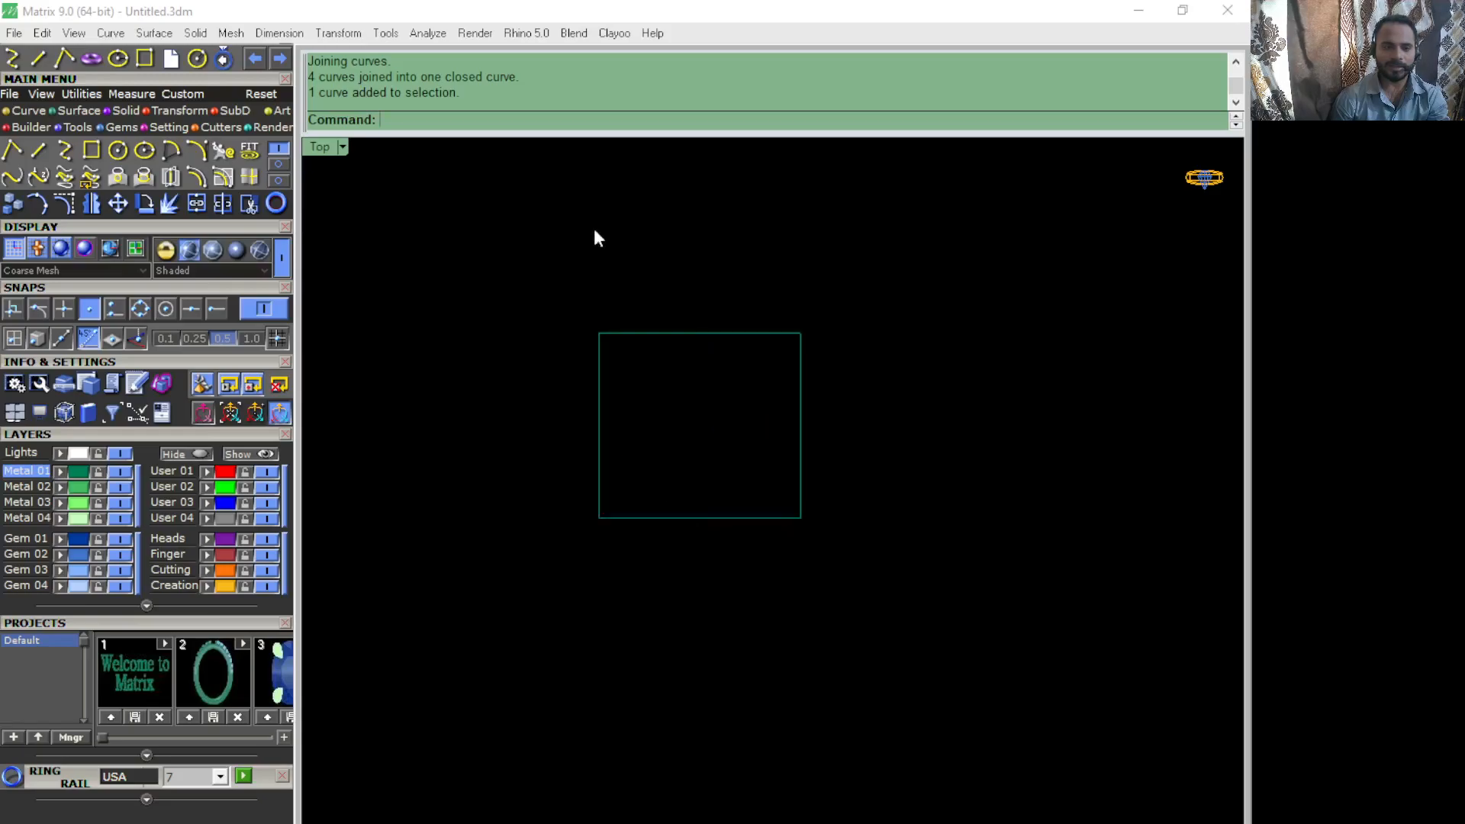
# Step: Draw a corner-to-corner square to the right of the joined rectangle and select it to check it
pyautogui.click(90, 151)
pyautogui.click(879, 325)
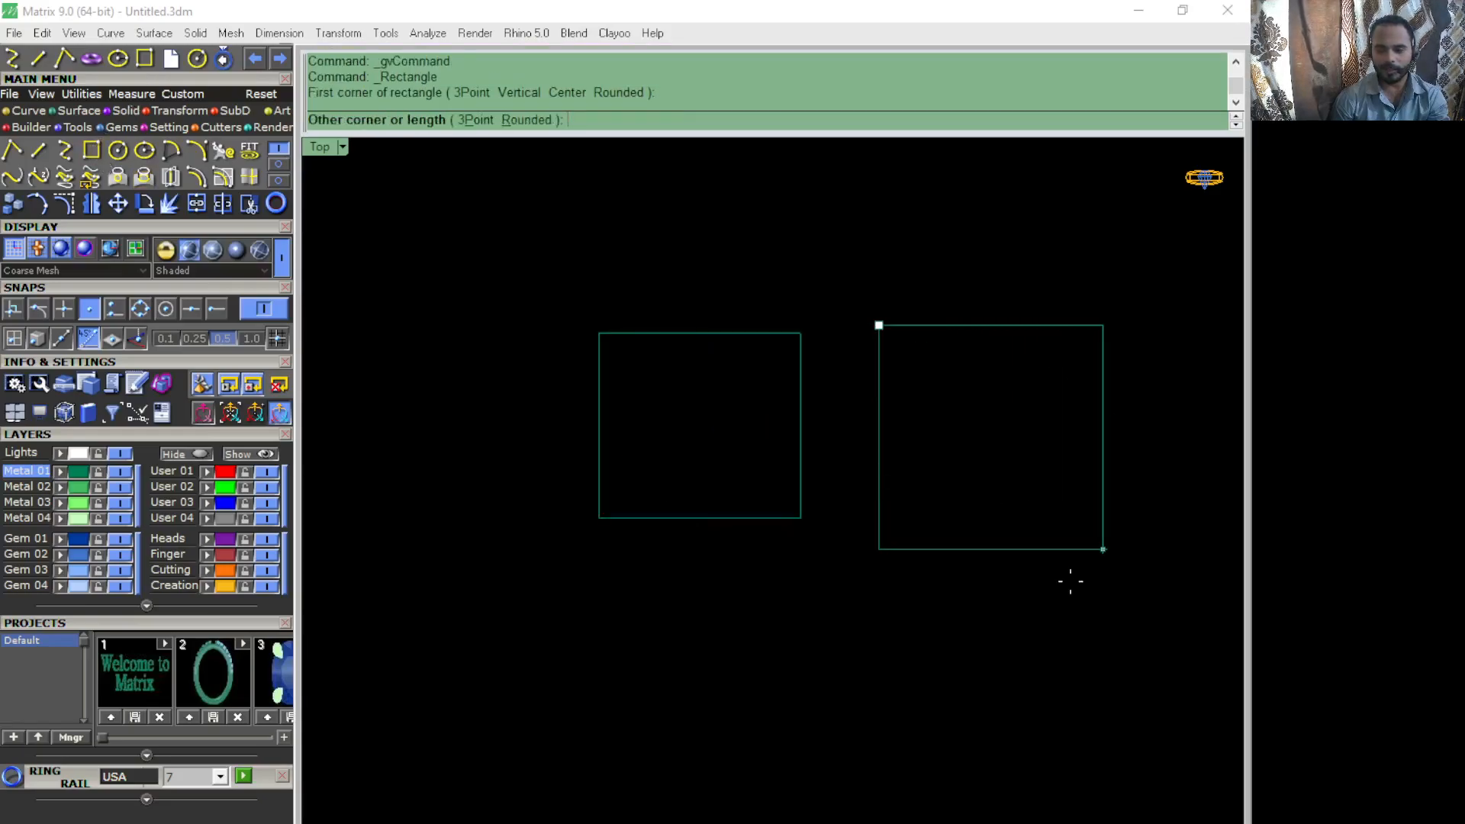
pyautogui.click(1071, 581)
pyautogui.click(1056, 554)
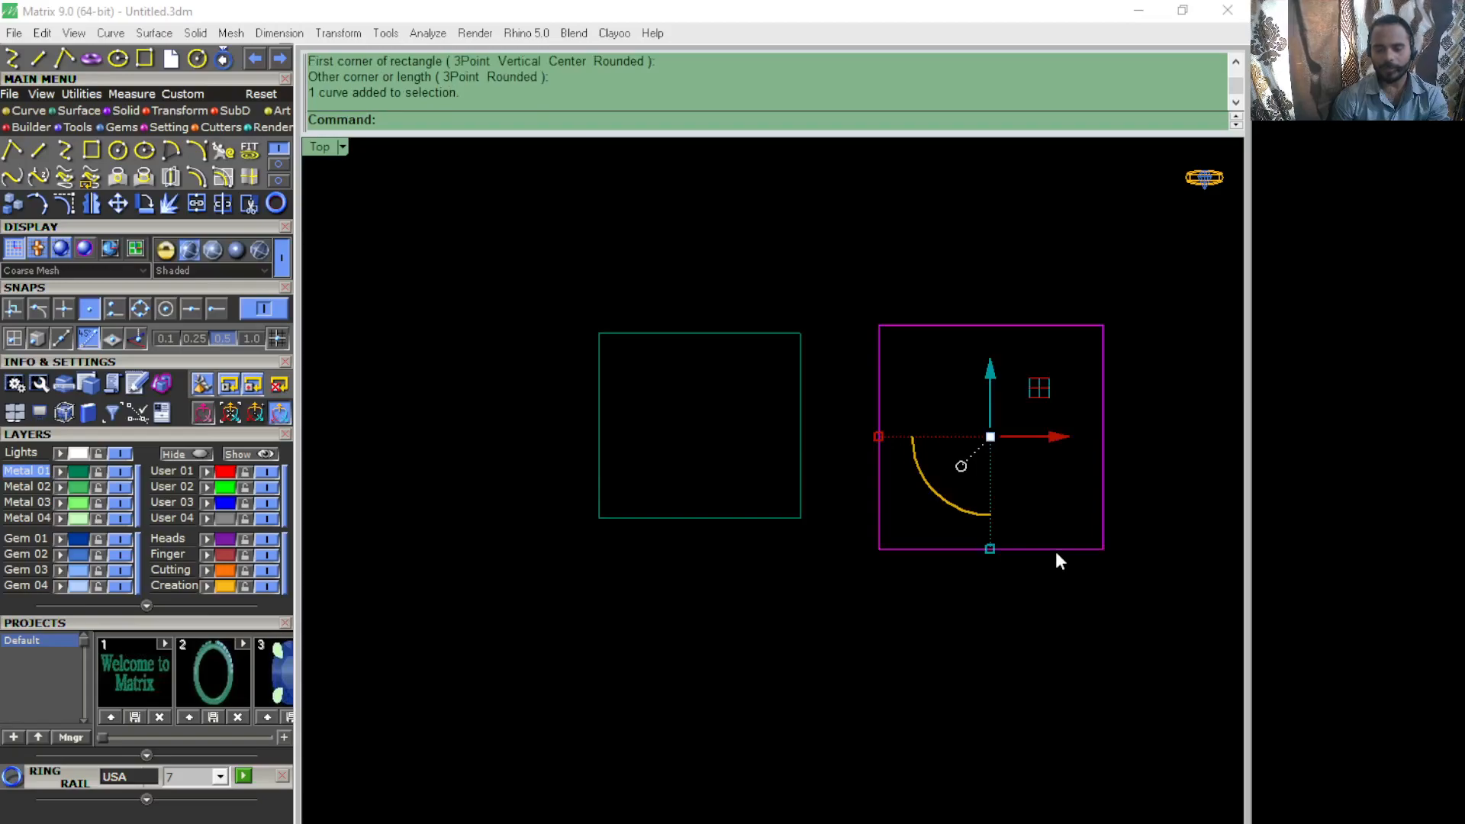
pyautogui.click(934, 638)
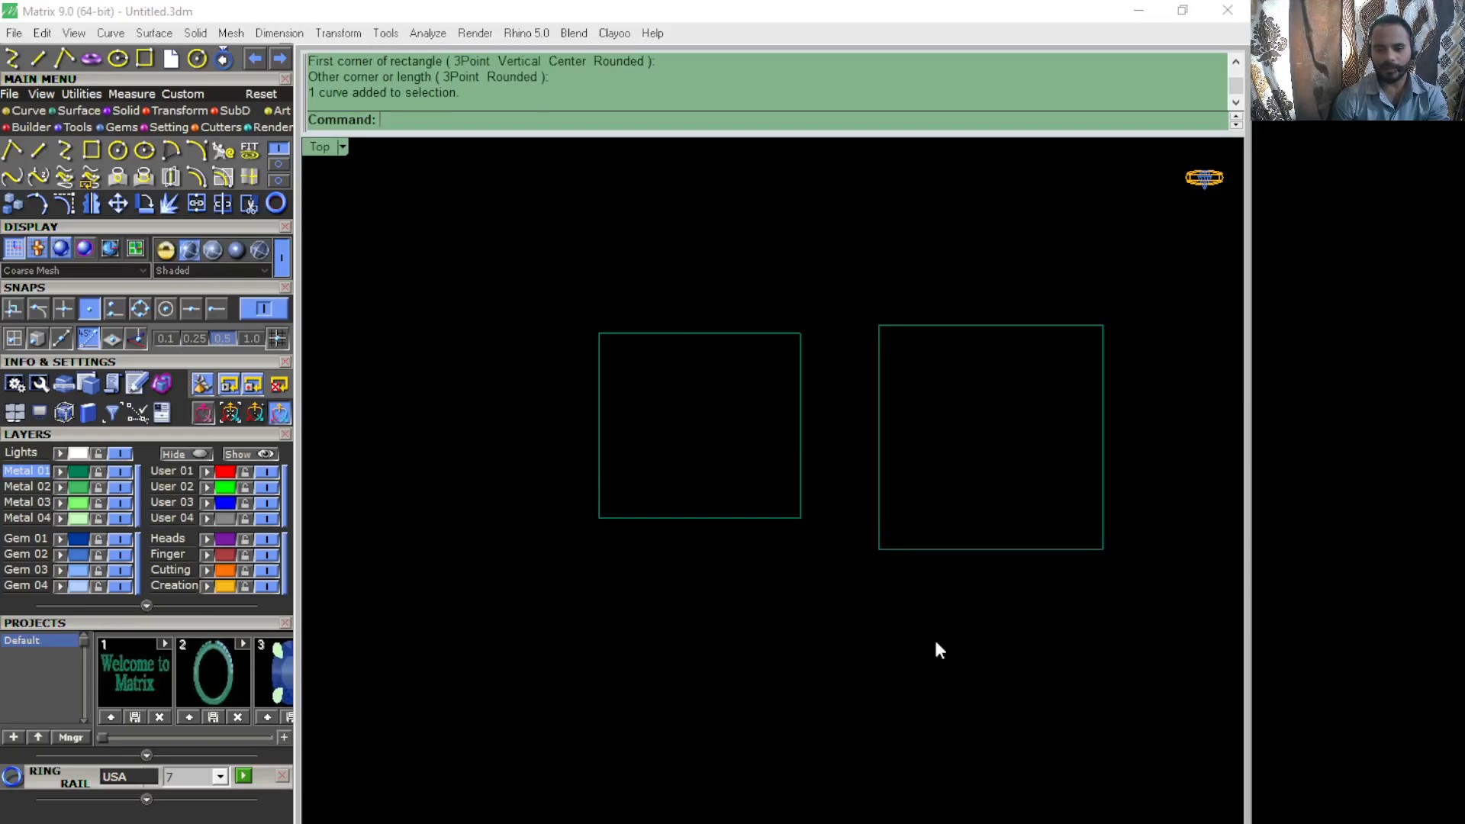
# Step: Draw a single horizontal line below the two squares
pyautogui.click(36, 150)
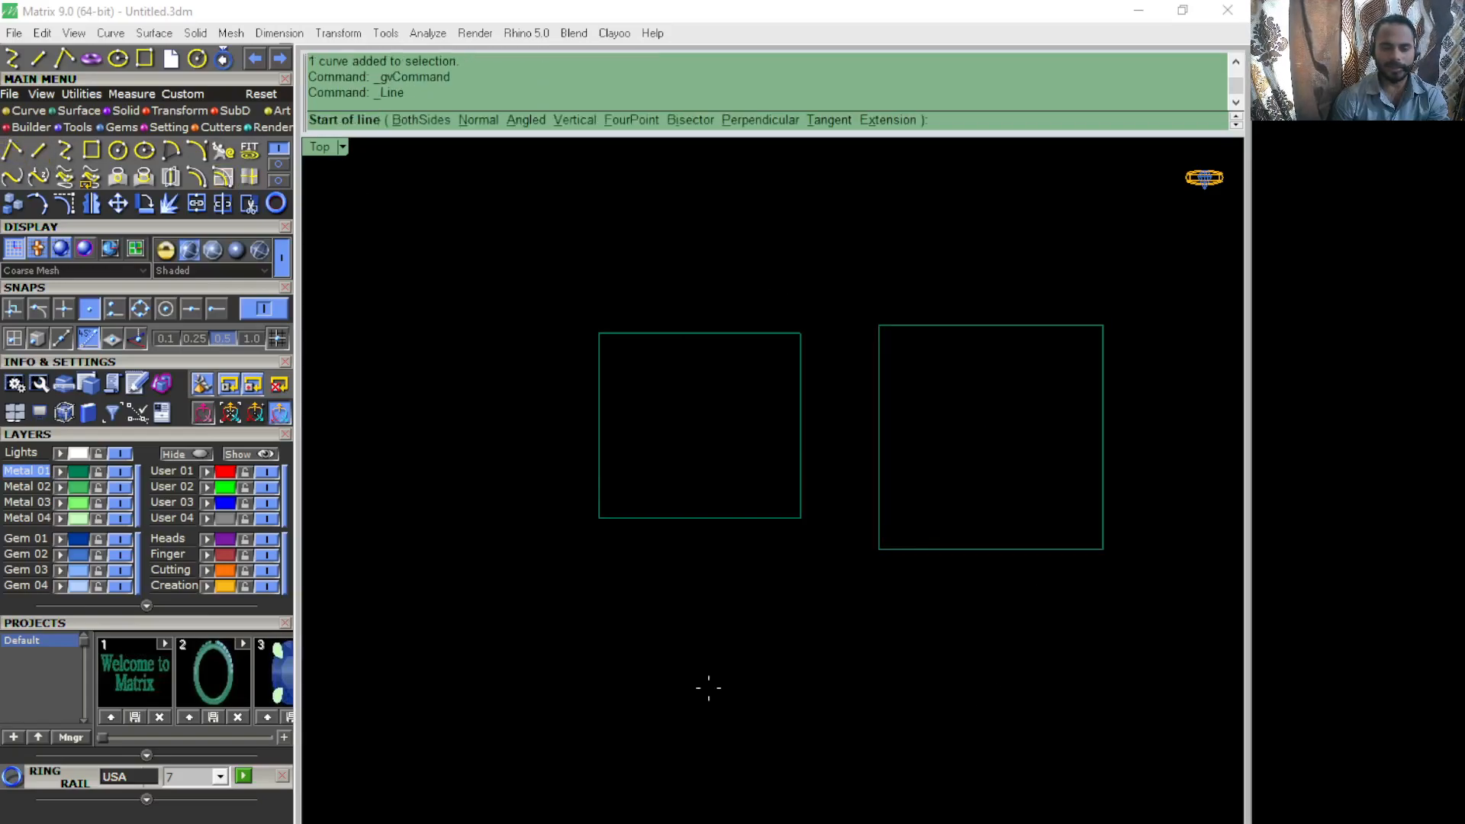
pyautogui.click(626, 669)
pyautogui.click(922, 669)
pyautogui.rightClick(700, 747)
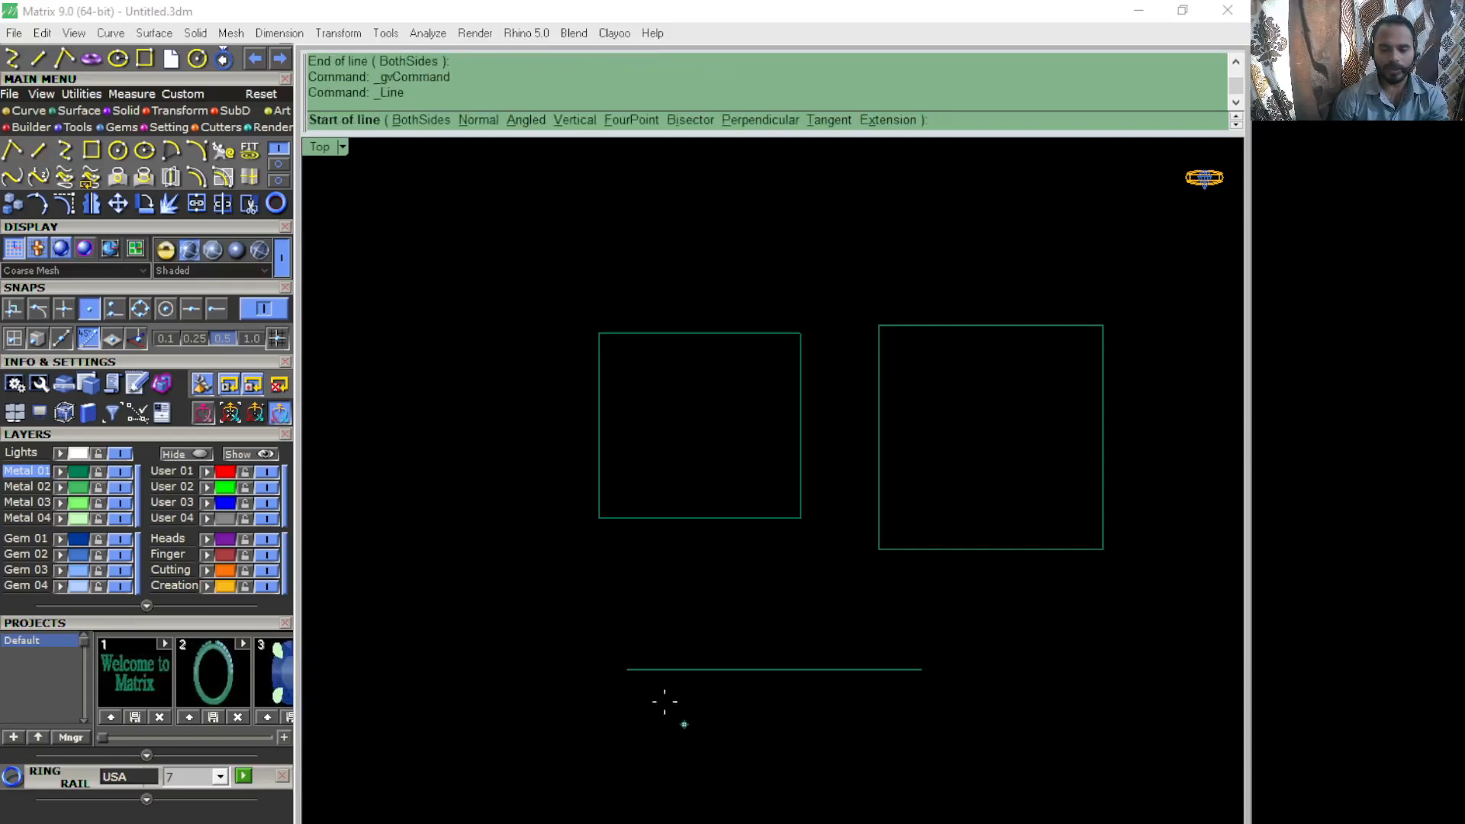
pyautogui.scroll(-2, 678, 559)
pyautogui.press('Escape')
# Step: Delete the horizontal line and both squares to empty the viewport
pyautogui.click(724, 626)
pyautogui.press('Delete')
pyautogui.scroll(2, 839, 603)
pyautogui.click(820, 379)
pyautogui.press('Delete')
pyautogui.moveTo(739, 582); pyautogui.dragTo(658, 481)
pyautogui.press('Delete')
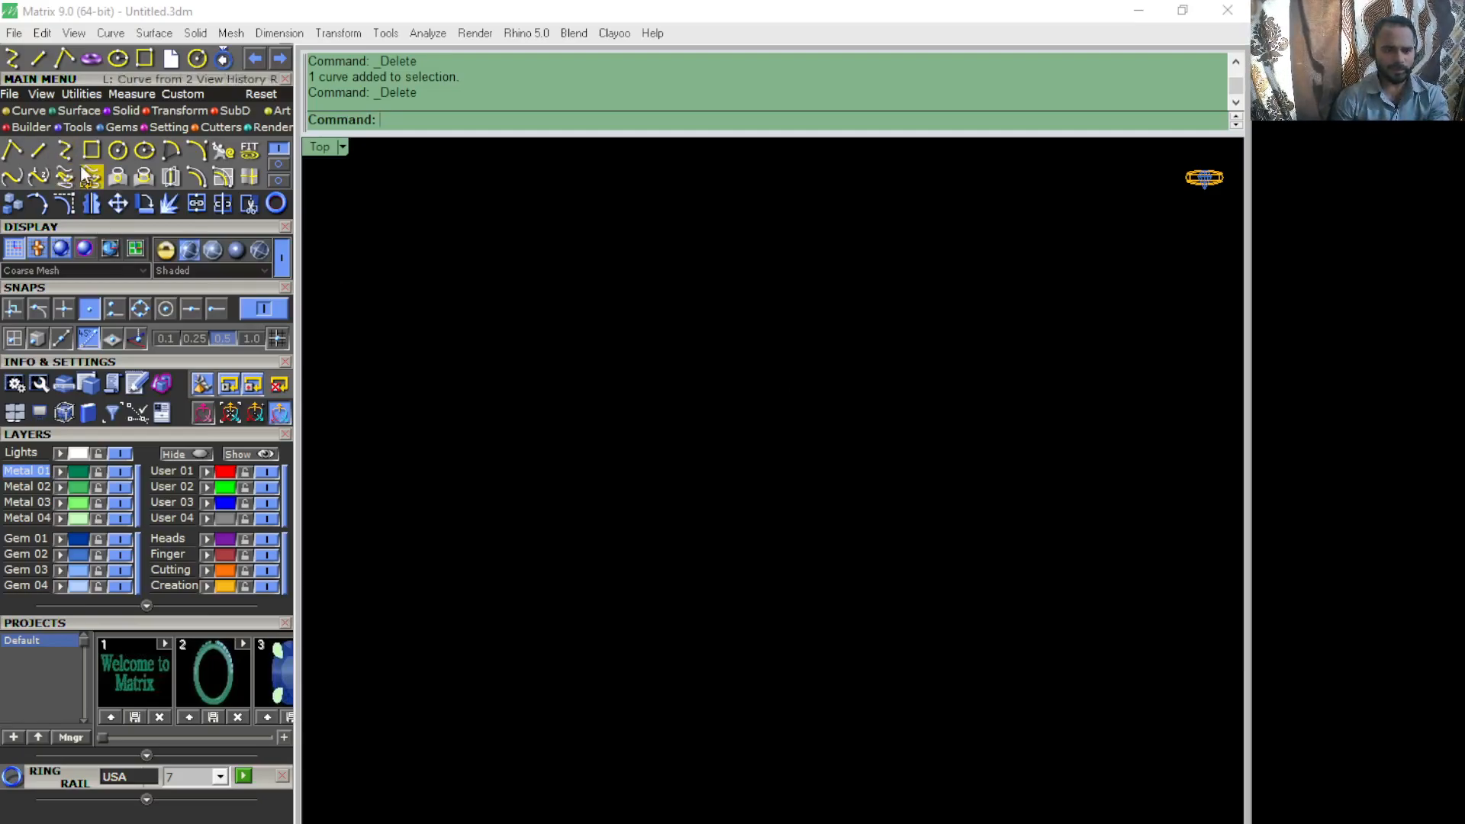
pyautogui.hotkey('ctrl', 'z')
pyautogui.click(780, 370)
pyautogui.click(698, 340)
pyautogui.press('Delete')
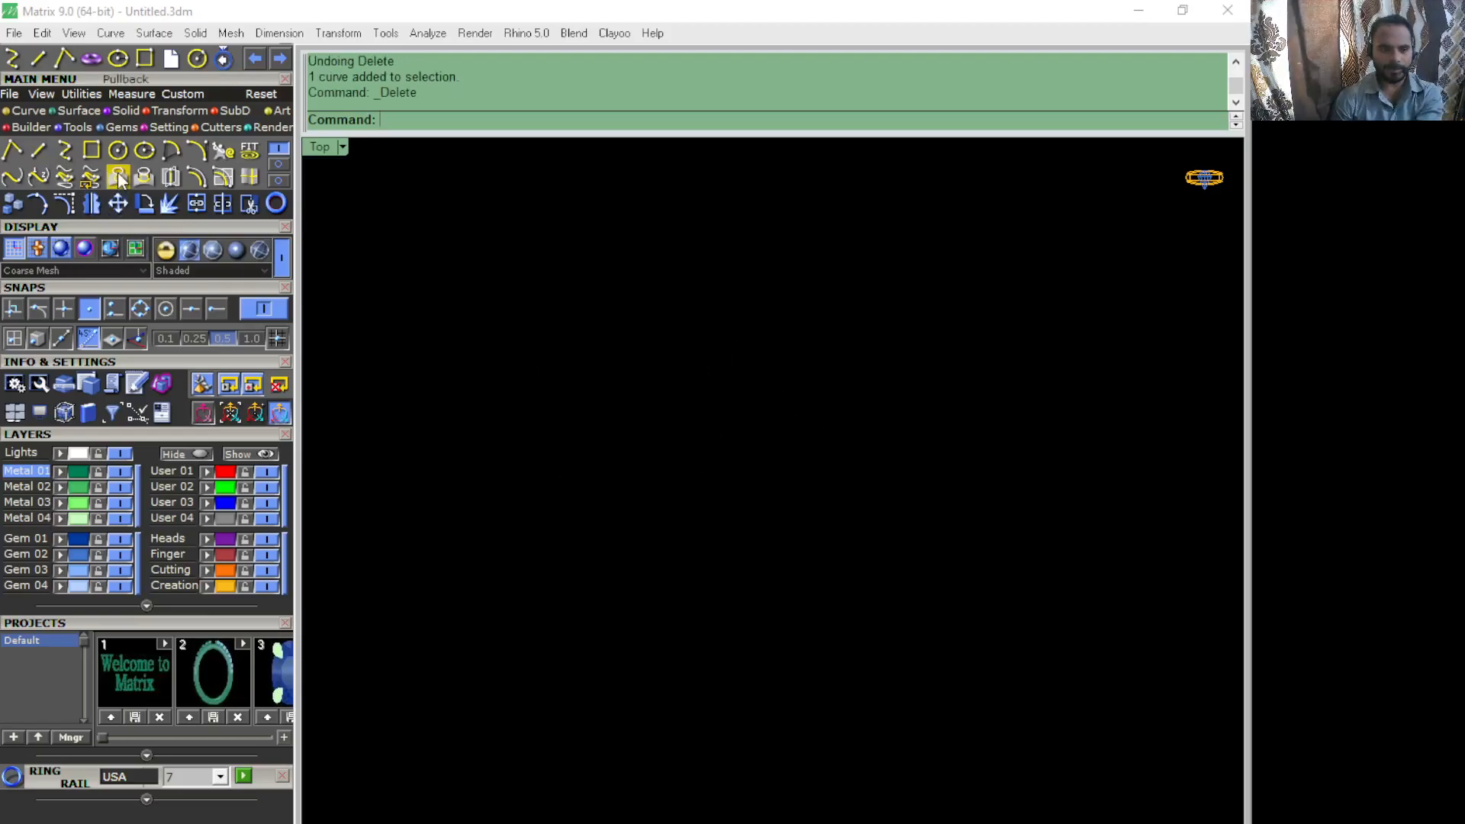
pyautogui.click(34, 149)
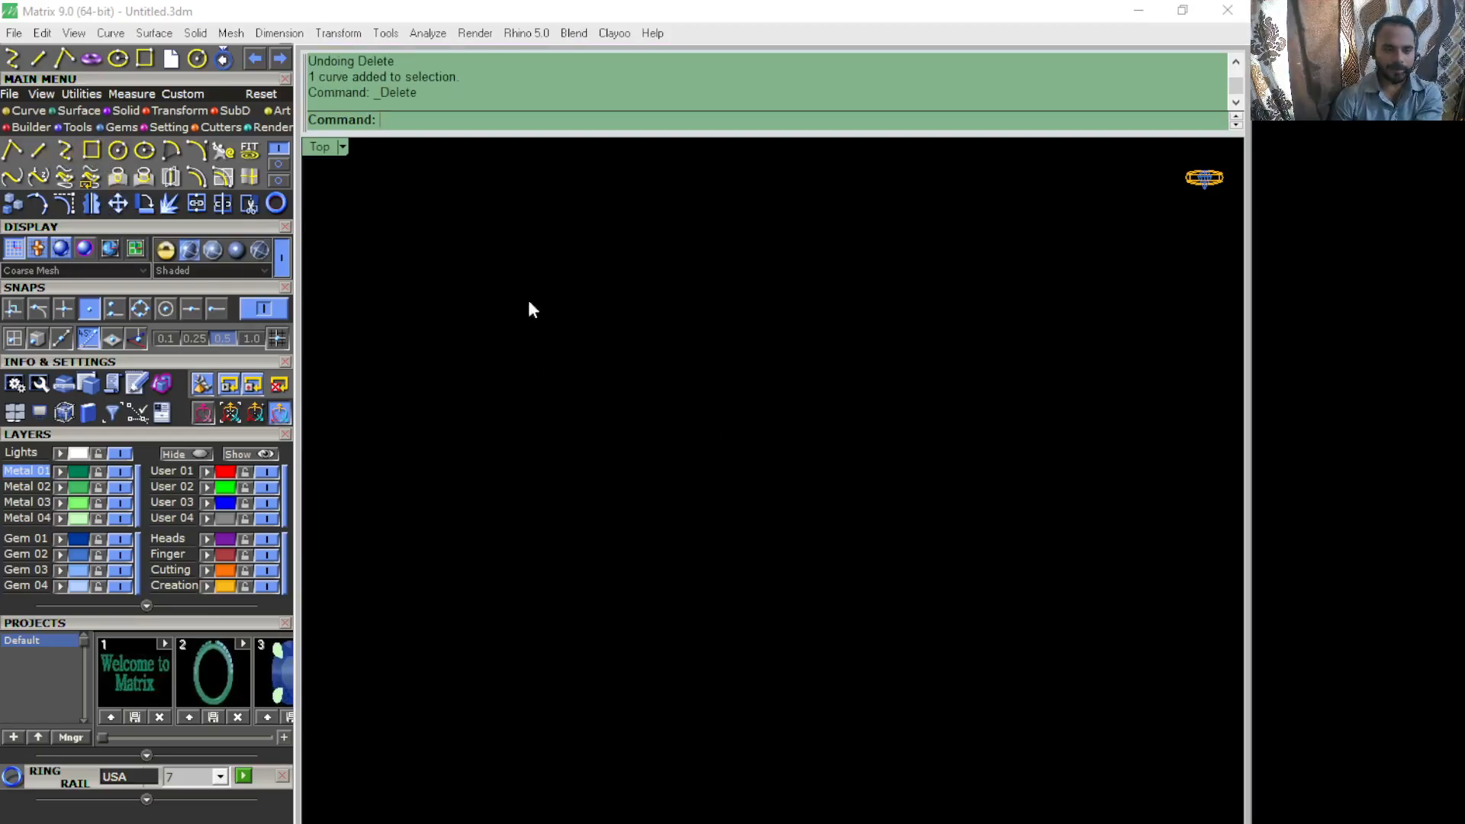
pyautogui.click(562, 337)
pyautogui.press('Escape')
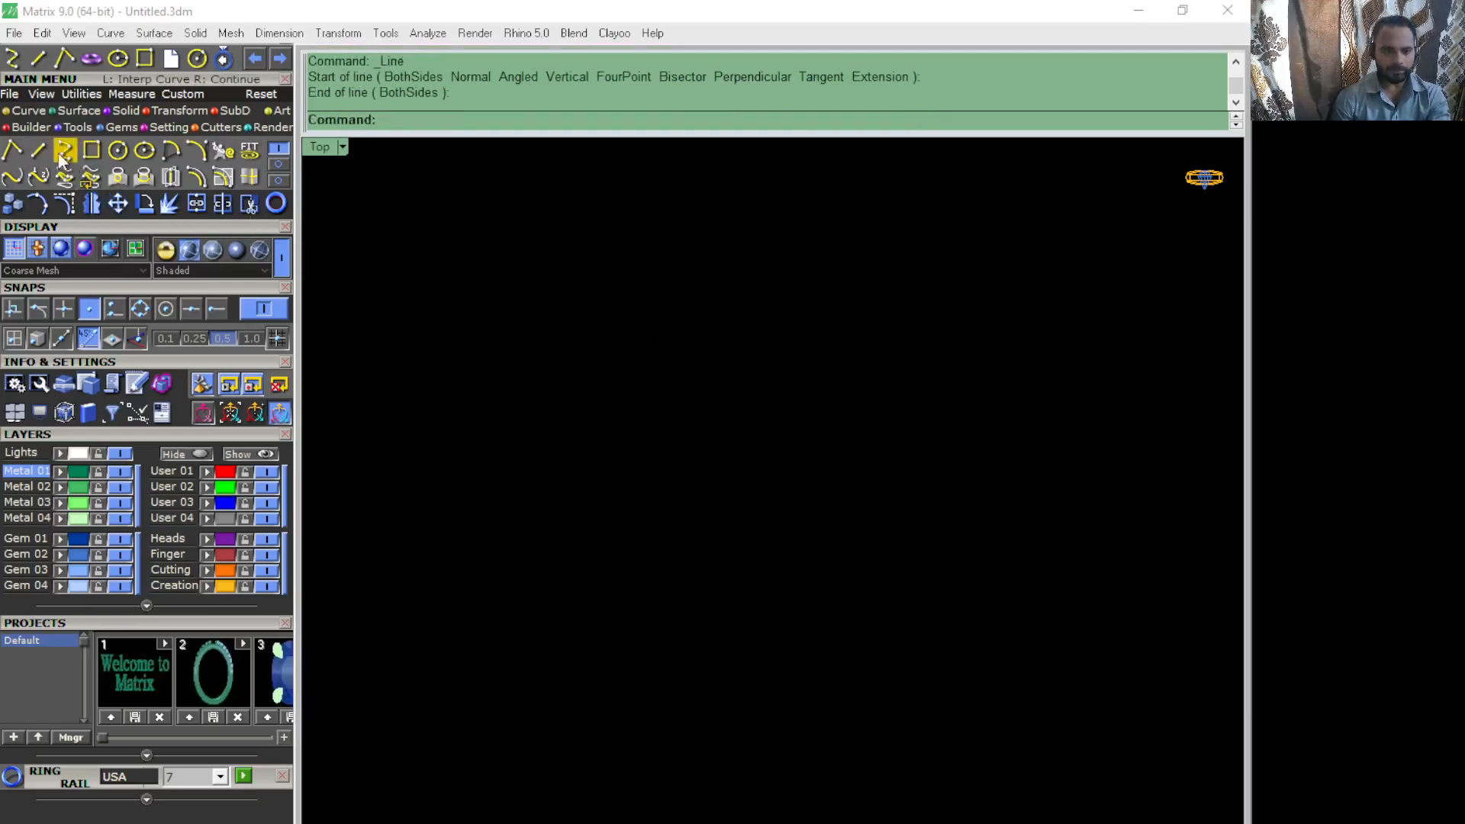
# Step: Draw three separate horizontal lines stacked one below another with wide gaps between them
pyautogui.press('Return')
pyautogui.click(564, 333)
pyautogui.click(753, 333)
pyautogui.press('Return')
pyautogui.click(548, 437)
pyautogui.click(829, 437)
pyautogui.press('Return')
pyautogui.click(575, 536)
pyautogui.click(830, 535)
# Step: Draw two more horizontal lines in the gaps between the stacked lines, both shifted to the right
pyautogui.press('Return')
pyautogui.click(729, 379)
pyautogui.click(1037, 379)
pyautogui.press('Return')
pyautogui.click(729, 488)
pyautogui.click(991, 488)
pyautogui.press('Return')
# Step: Group all five horizontal lines, and pick single lines to check that the whole group gets selected
pyautogui.moveTo(850, 687); pyautogui.dragTo(694, 322)
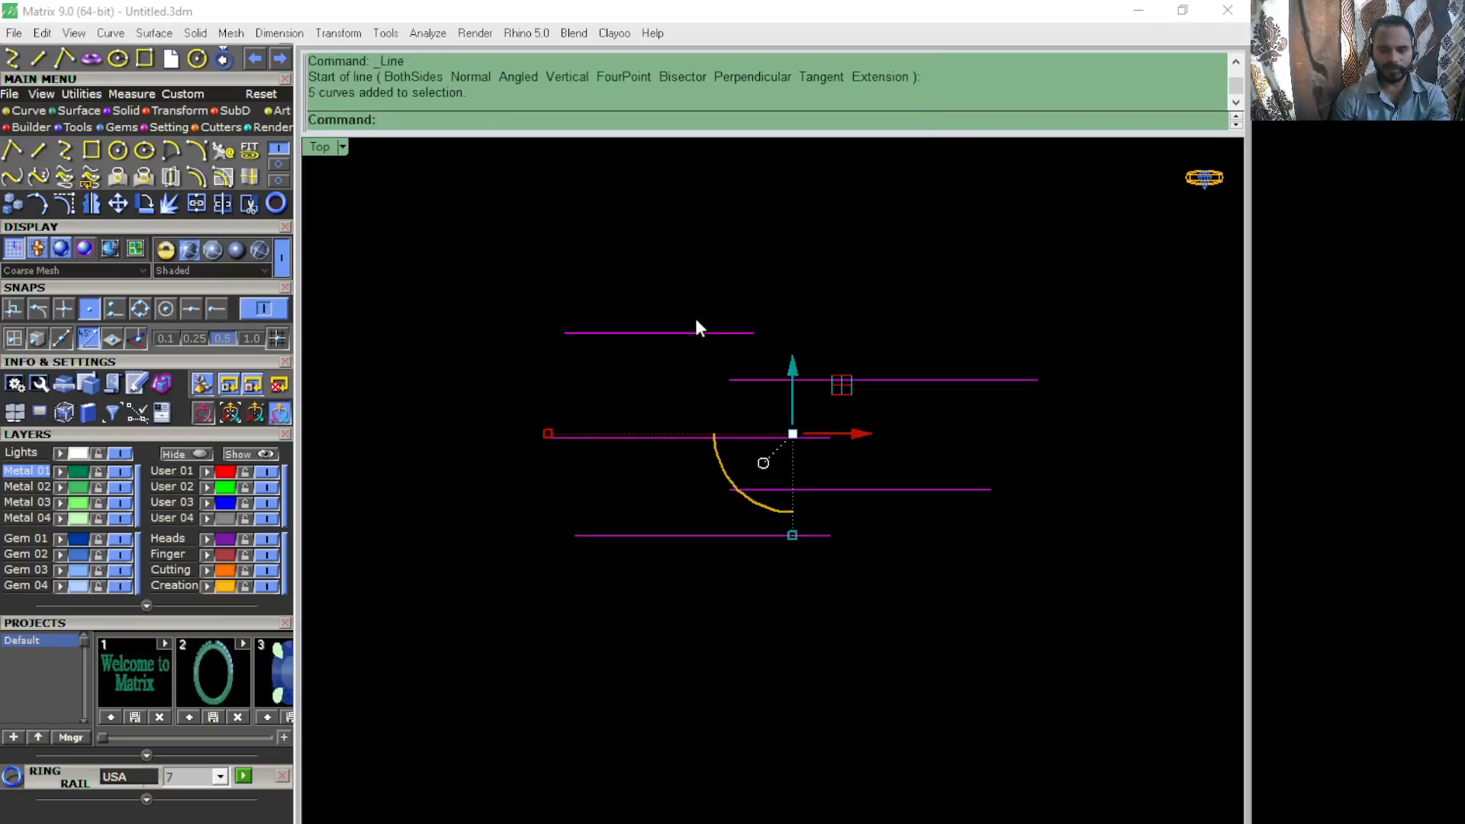
pyautogui.click(81, 94)
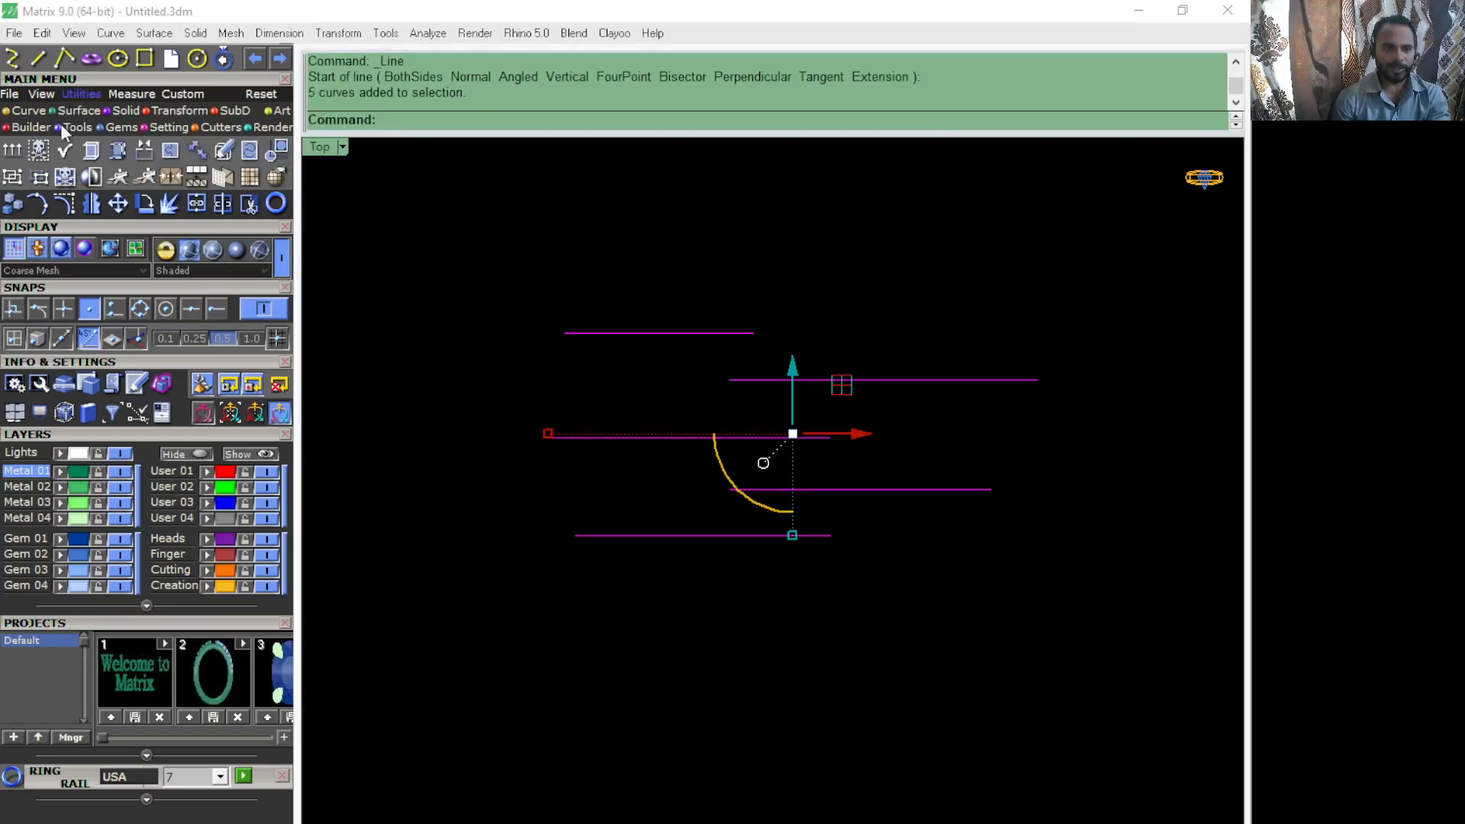
pyautogui.click(13, 179)
pyautogui.click(830, 648)
pyautogui.click(743, 379)
pyautogui.click(650, 721)
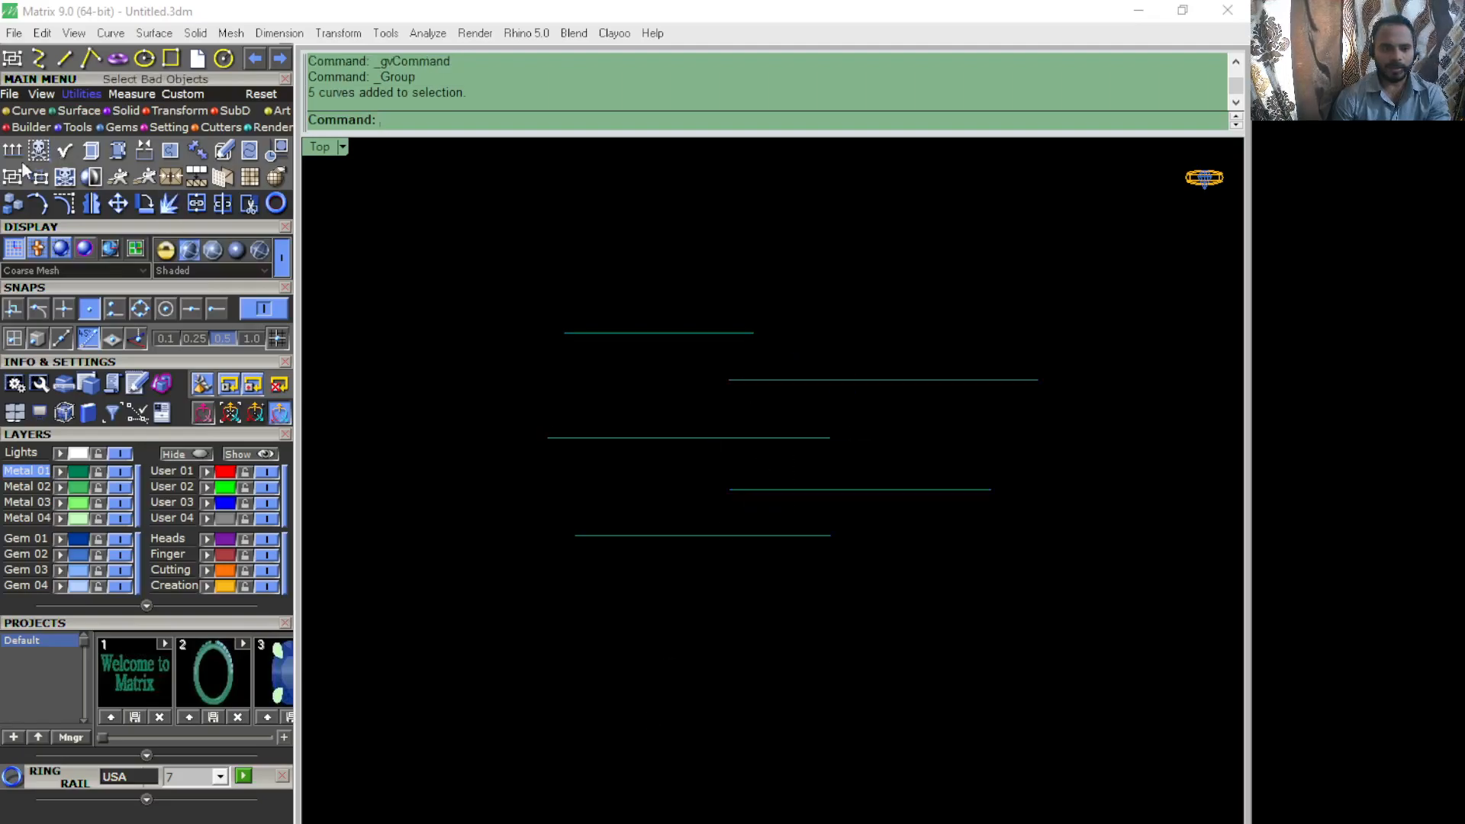
pyautogui.click(13, 183)
pyautogui.click(801, 437)
pyautogui.press('Return')
pyautogui.click(630, 333)
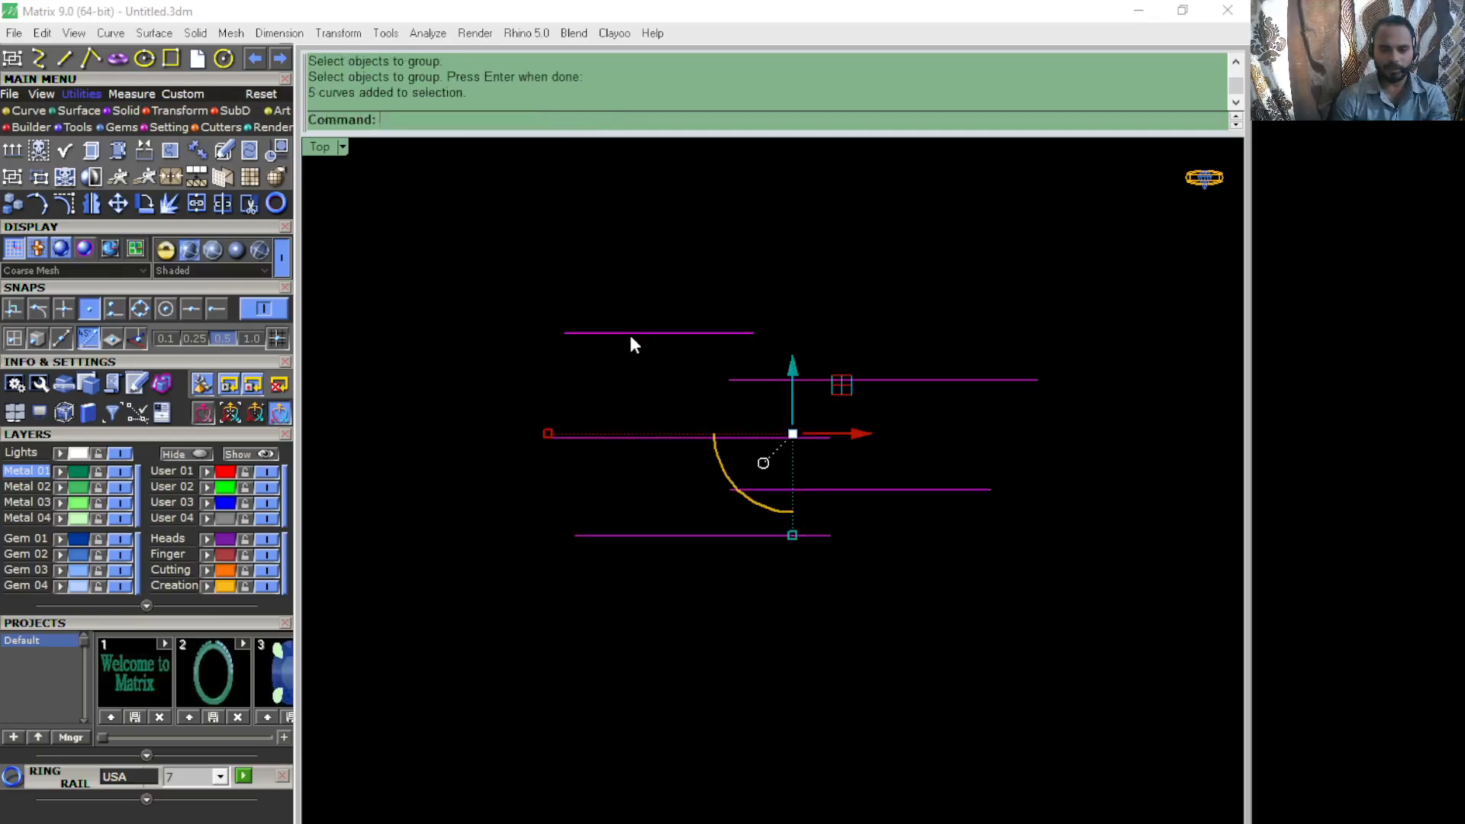
# Step: Ungroup the five lines, and pick the second line from the top to check that it selects alone
pyautogui.rightClick(40, 178)
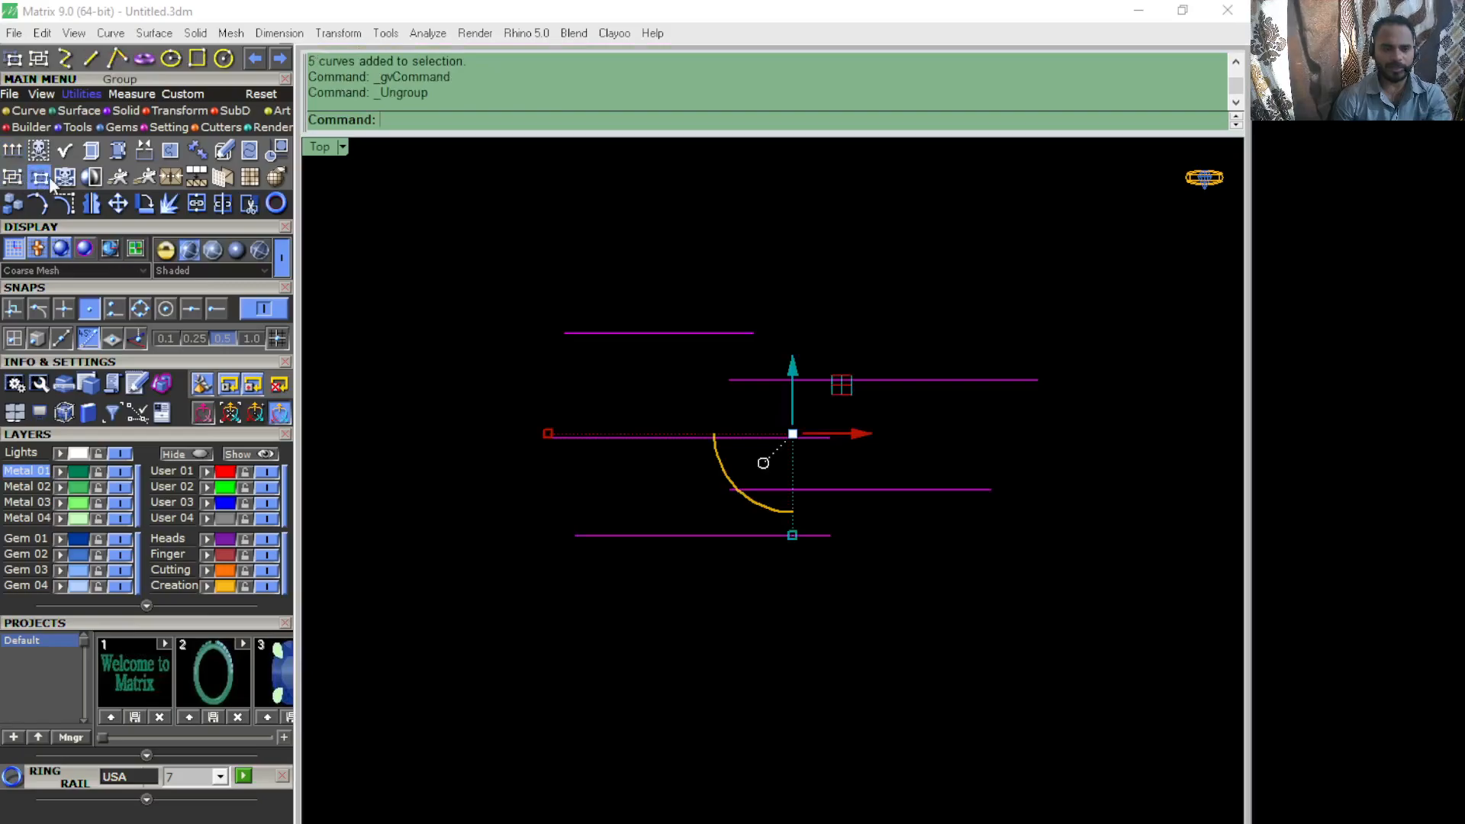
pyautogui.click(779, 388)
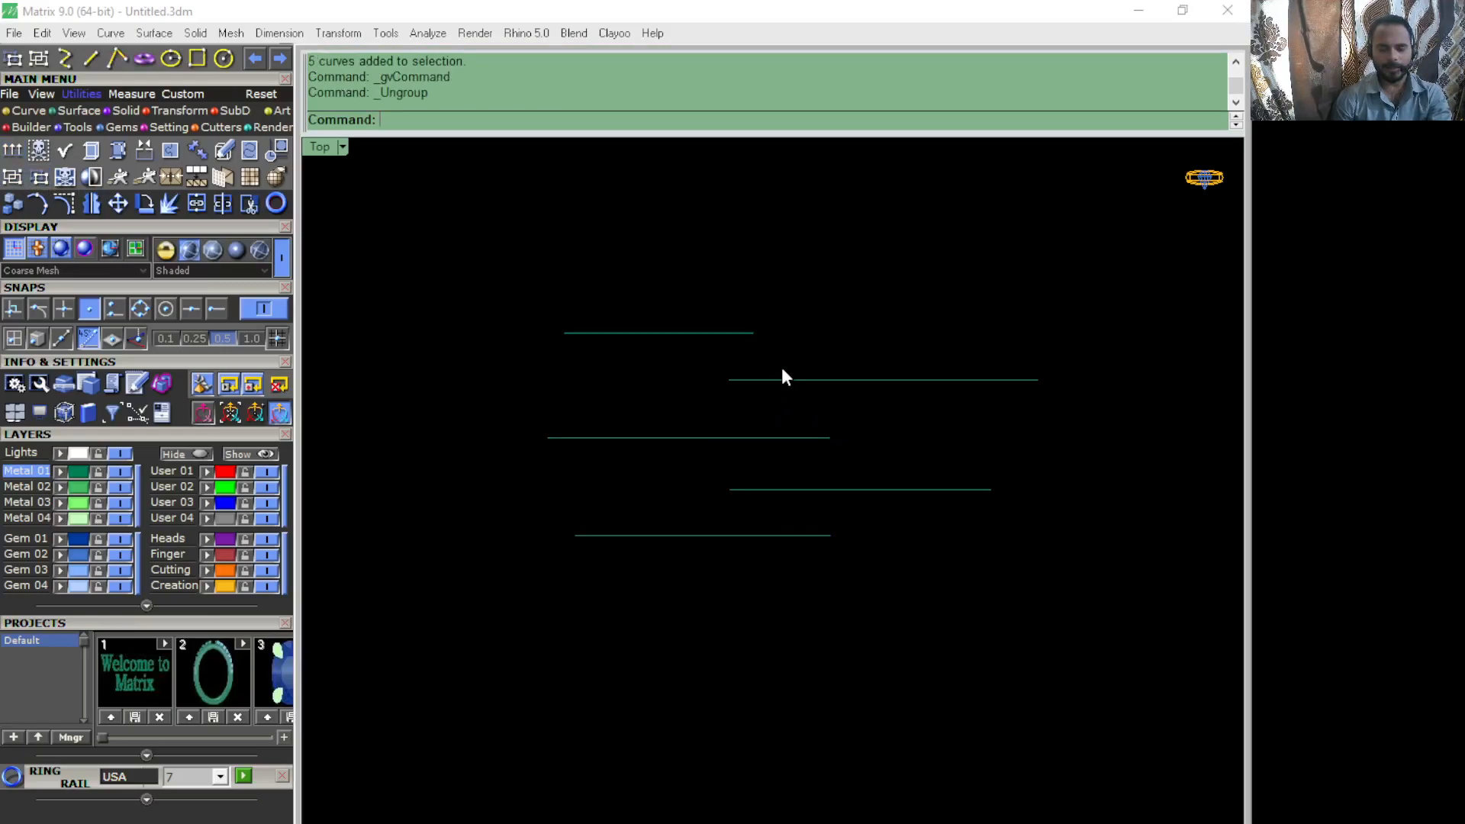
pyautogui.click(781, 378)
# Step: Try to join all five non-touching lines, and pick the upper two individually to check them
pyautogui.moveTo(844, 642); pyautogui.dragTo(558, 229)
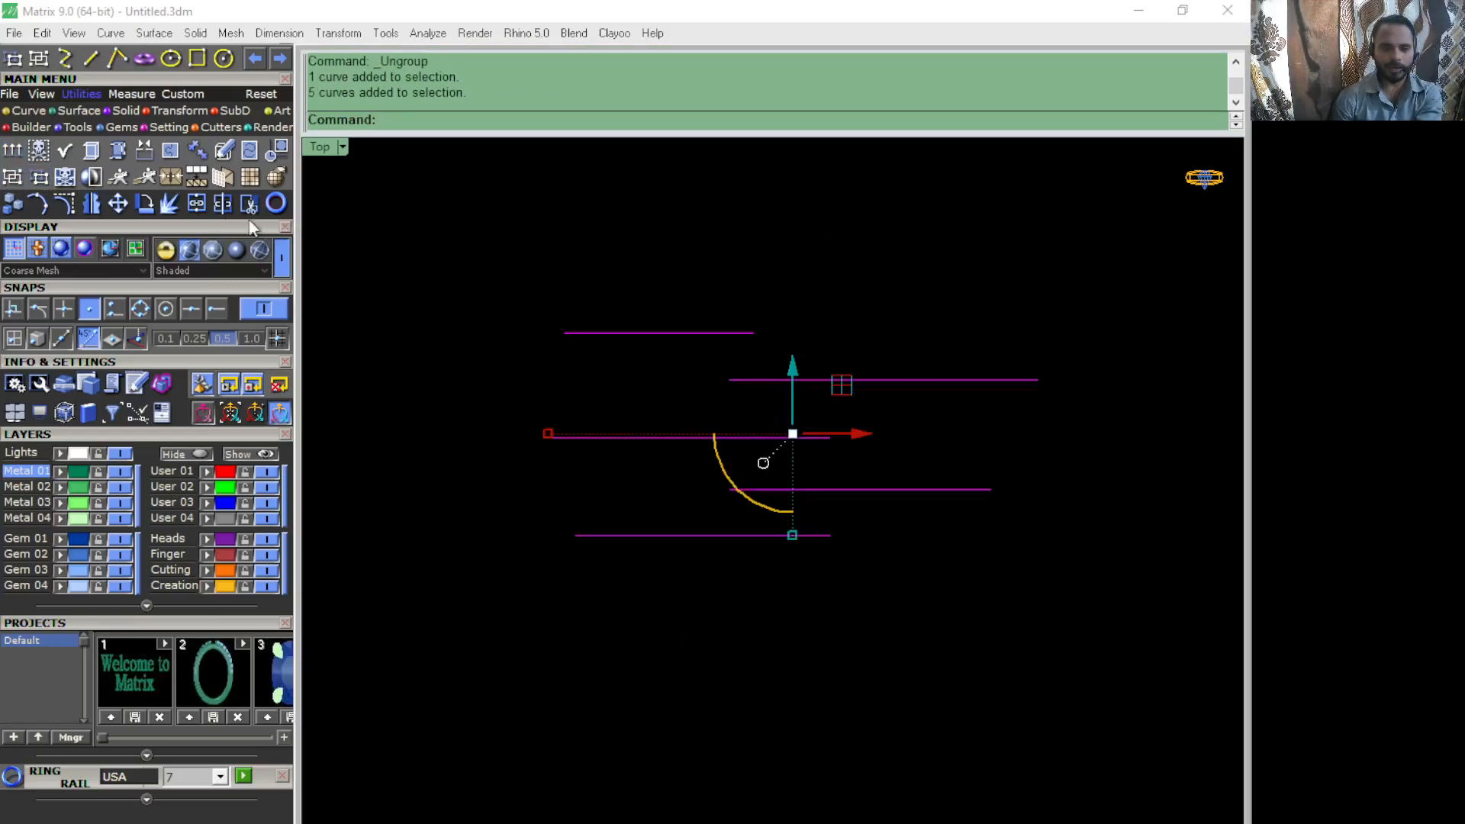
pyautogui.click(196, 204)
pyautogui.click(822, 285)
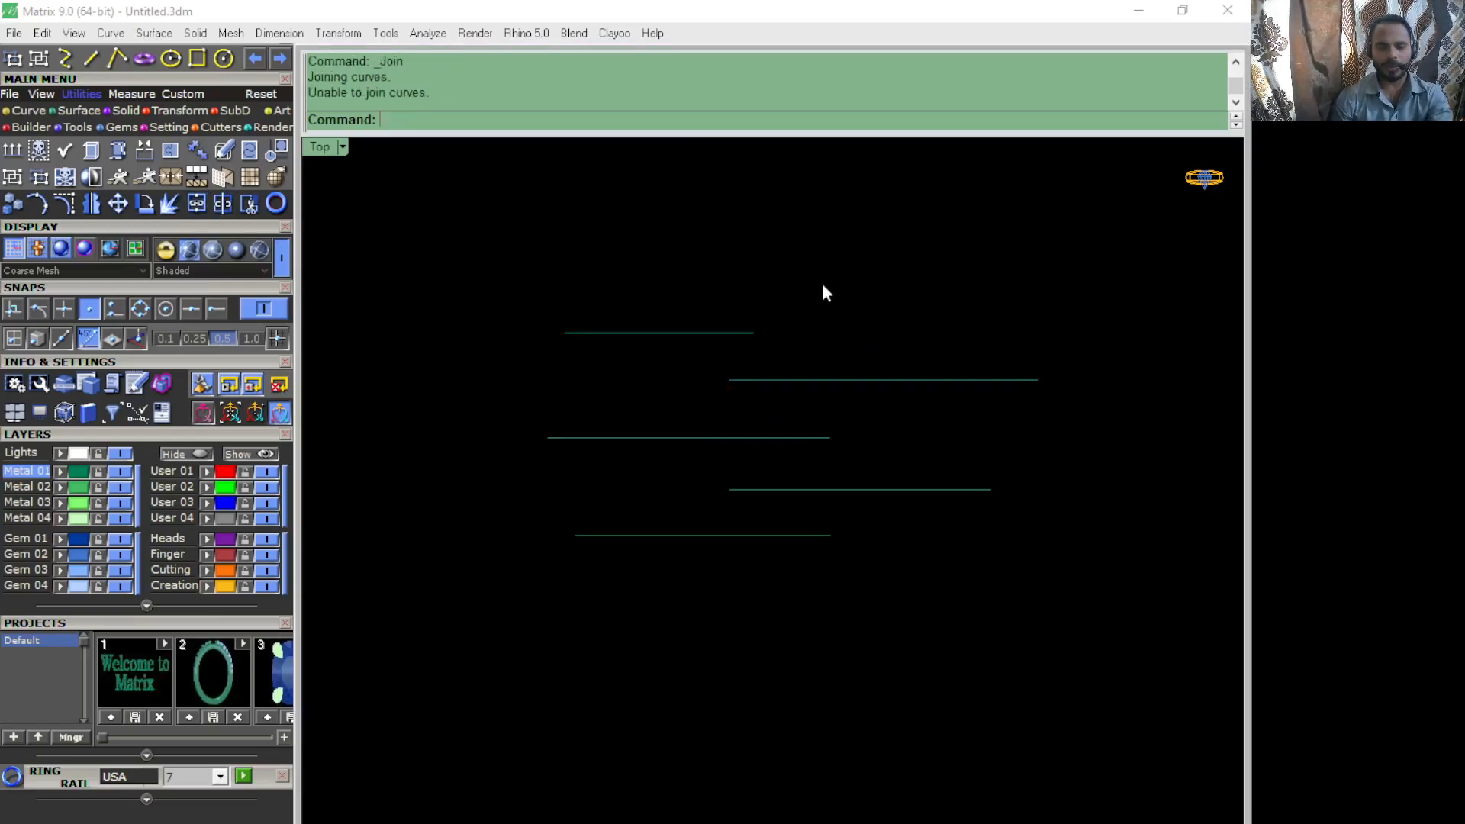
pyautogui.click(790, 381)
pyautogui.click(764, 351)
pyautogui.click(735, 336)
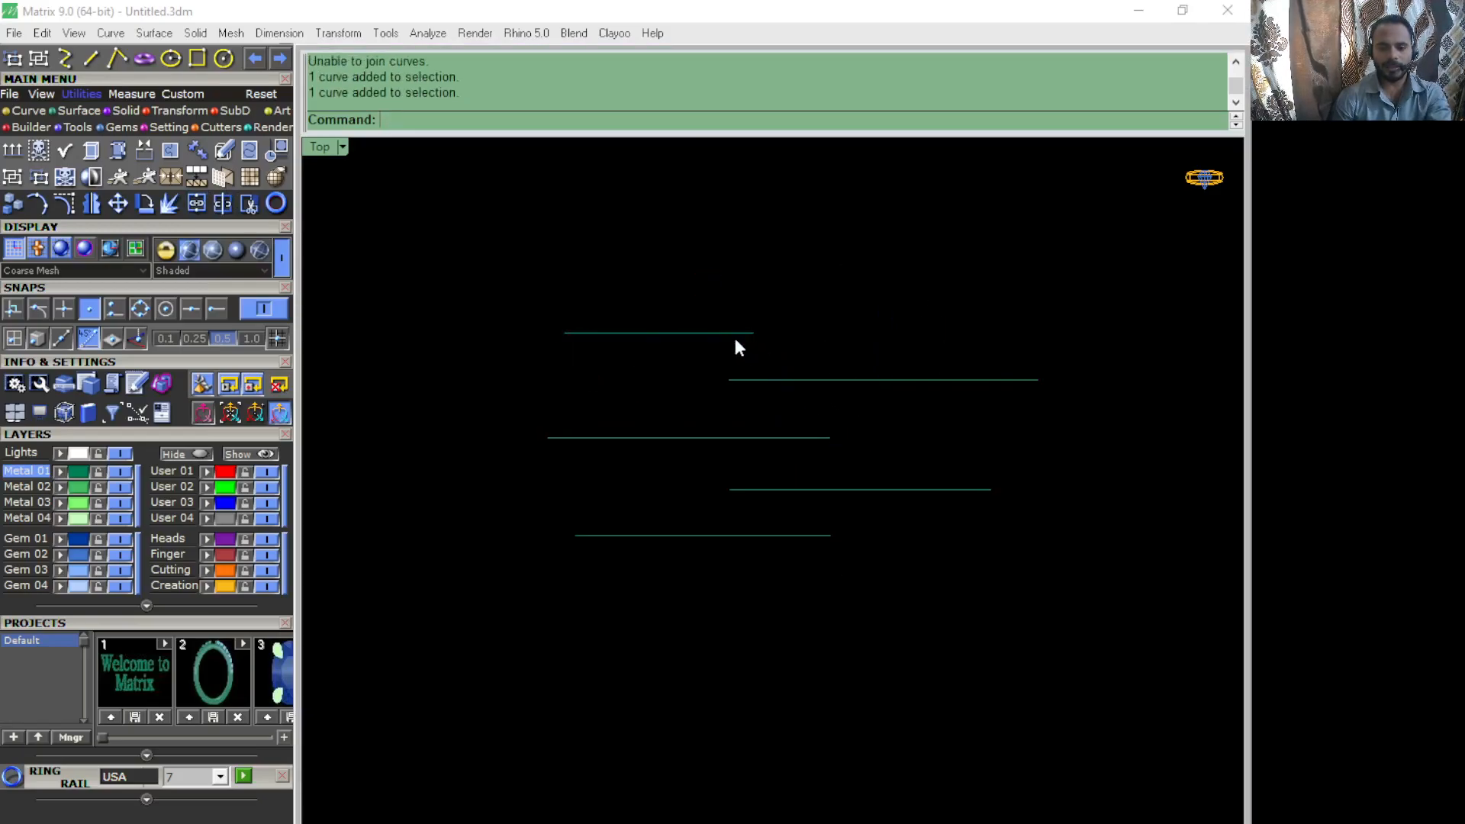
# Step: Turn on the end snap and move the second line so its left end meets the top line's right end
pyautogui.click(791, 380)
pyautogui.scroll(3, 761, 382)
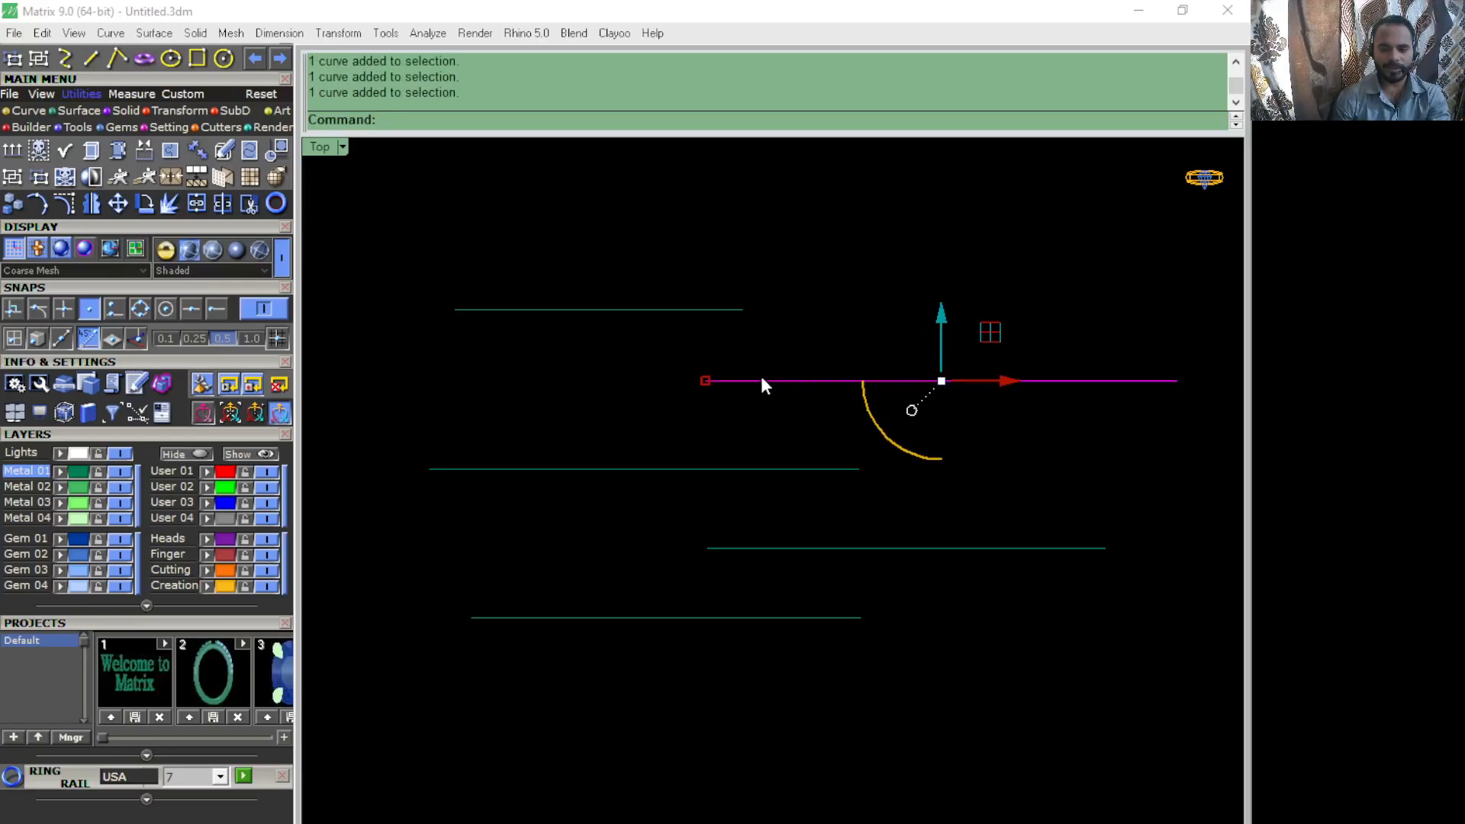
pyautogui.click(222, 306)
pyautogui.click(116, 203)
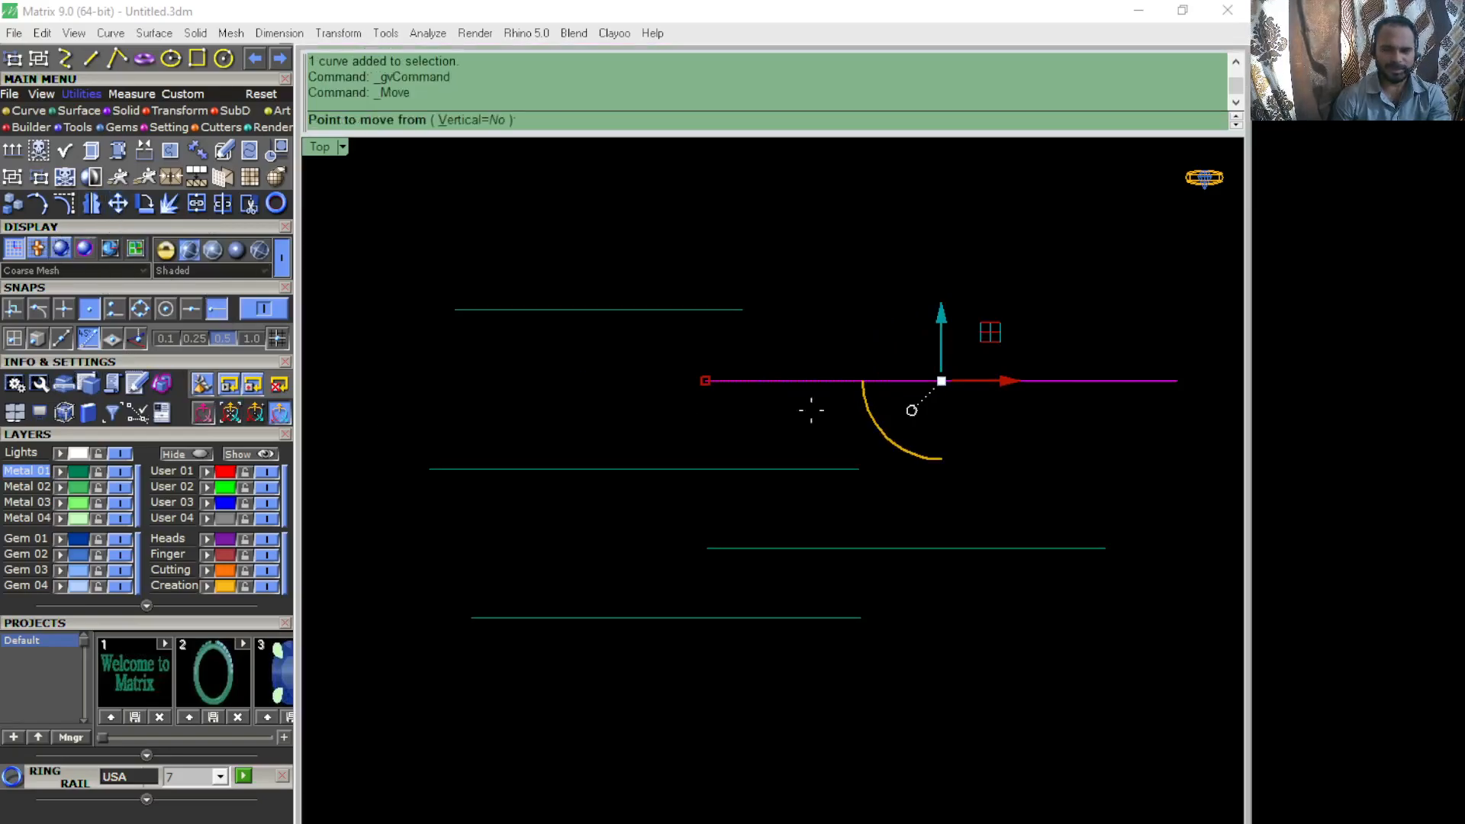
pyautogui.click(703, 381)
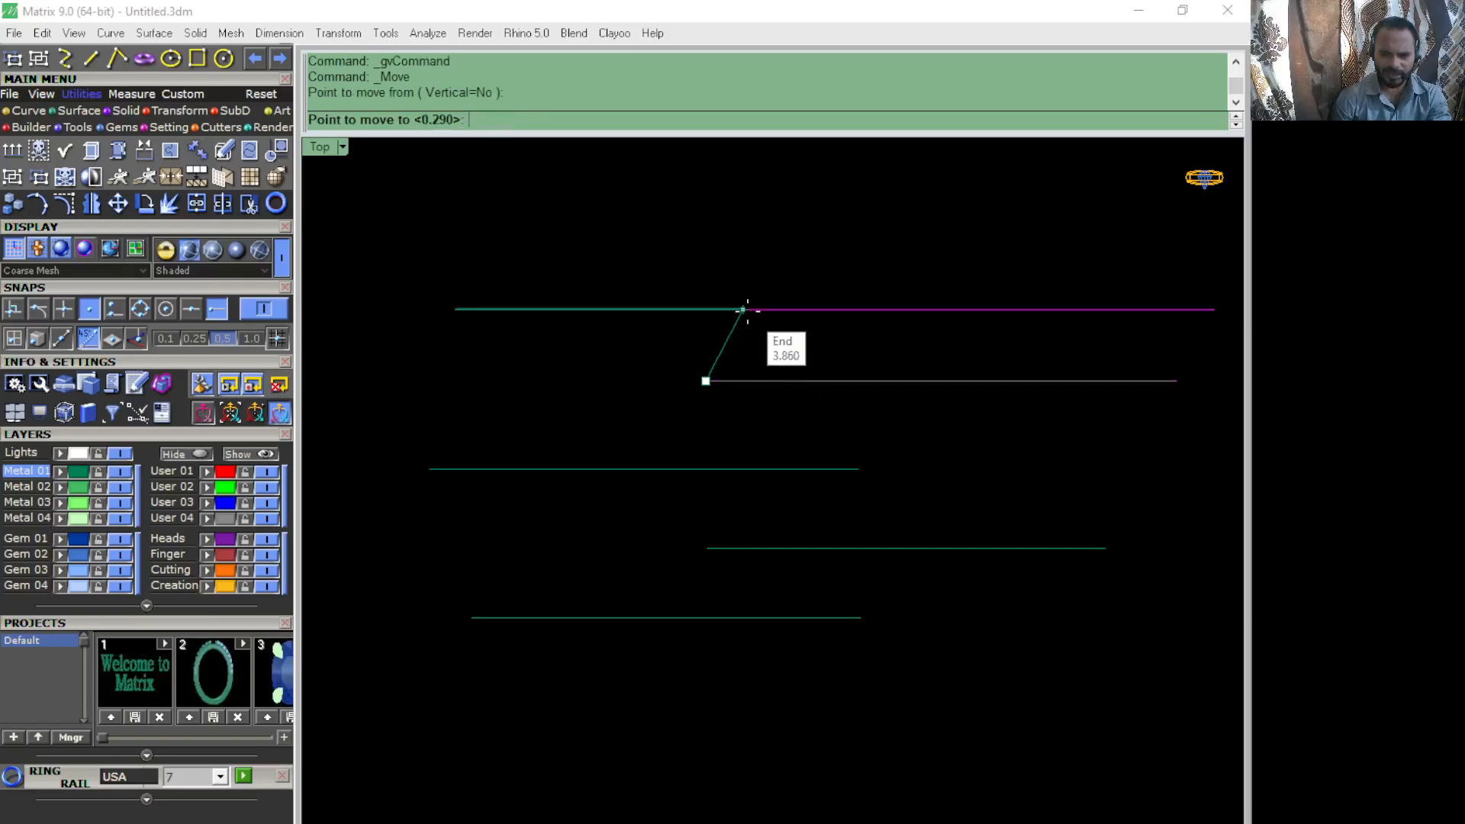
pyautogui.click(742, 309)
pyautogui.press('Escape')
# Step: Join the two touching top lines into one open curve, and select it to check it
pyautogui.scroll(4, 773, 313)
pyautogui.click(773, 309)
pyautogui.keyDown('shift'); pyautogui.click(673, 310); pyautogui.keyUp('shift')
pyautogui.scroll(-4, 721, 398)
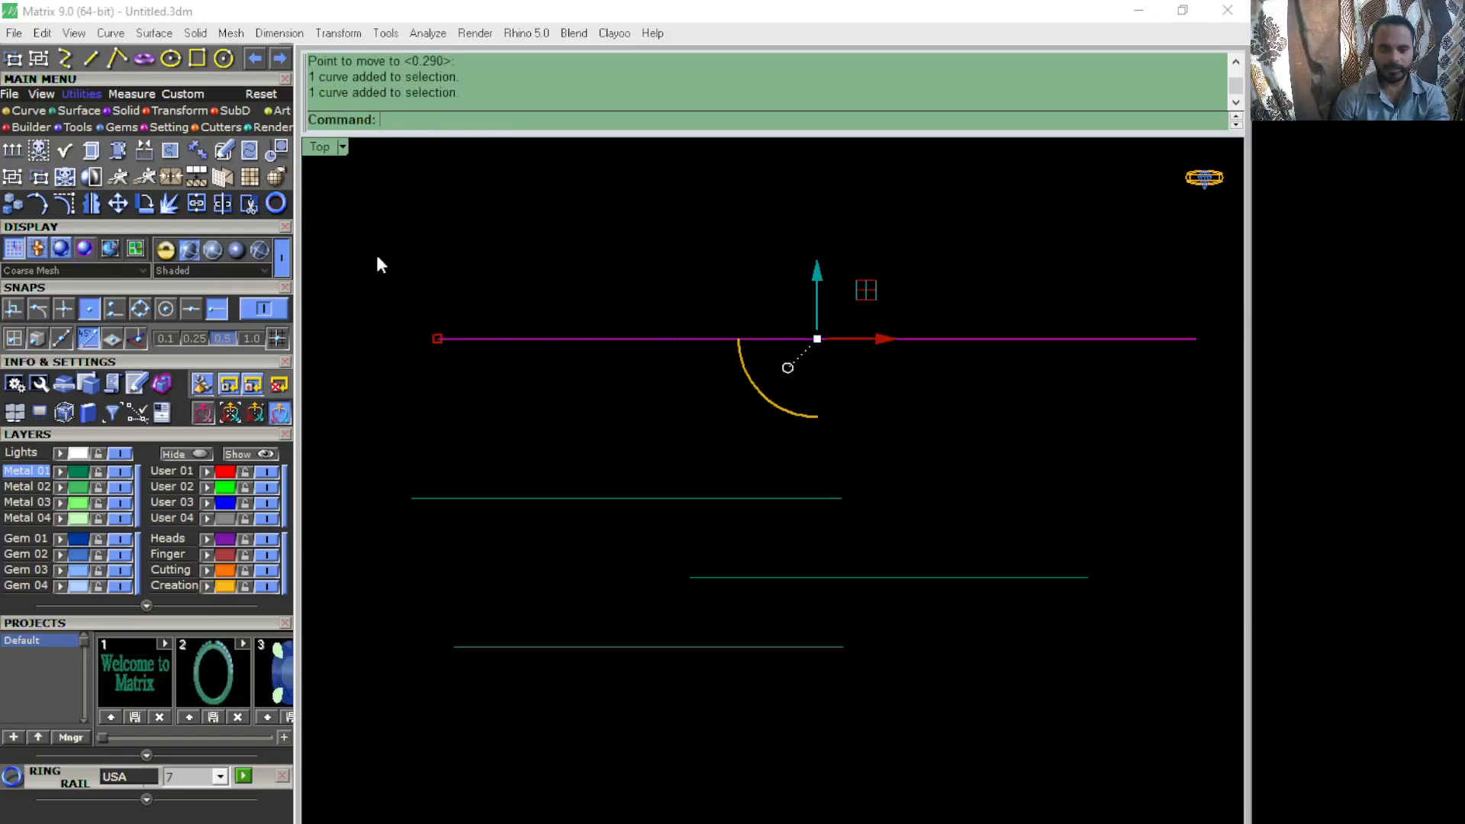
pyautogui.click(196, 203)
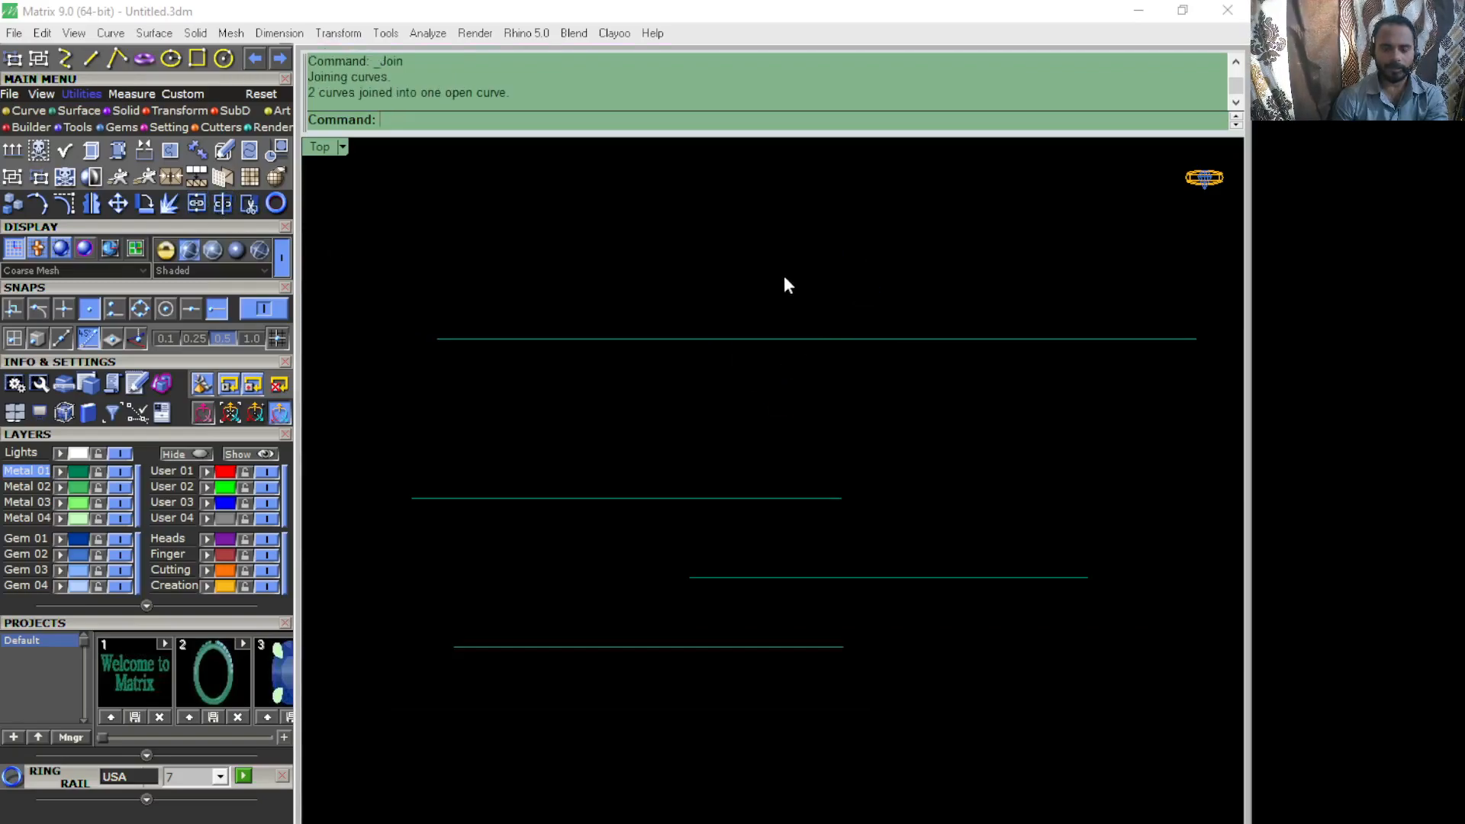
pyautogui.click(834, 341)
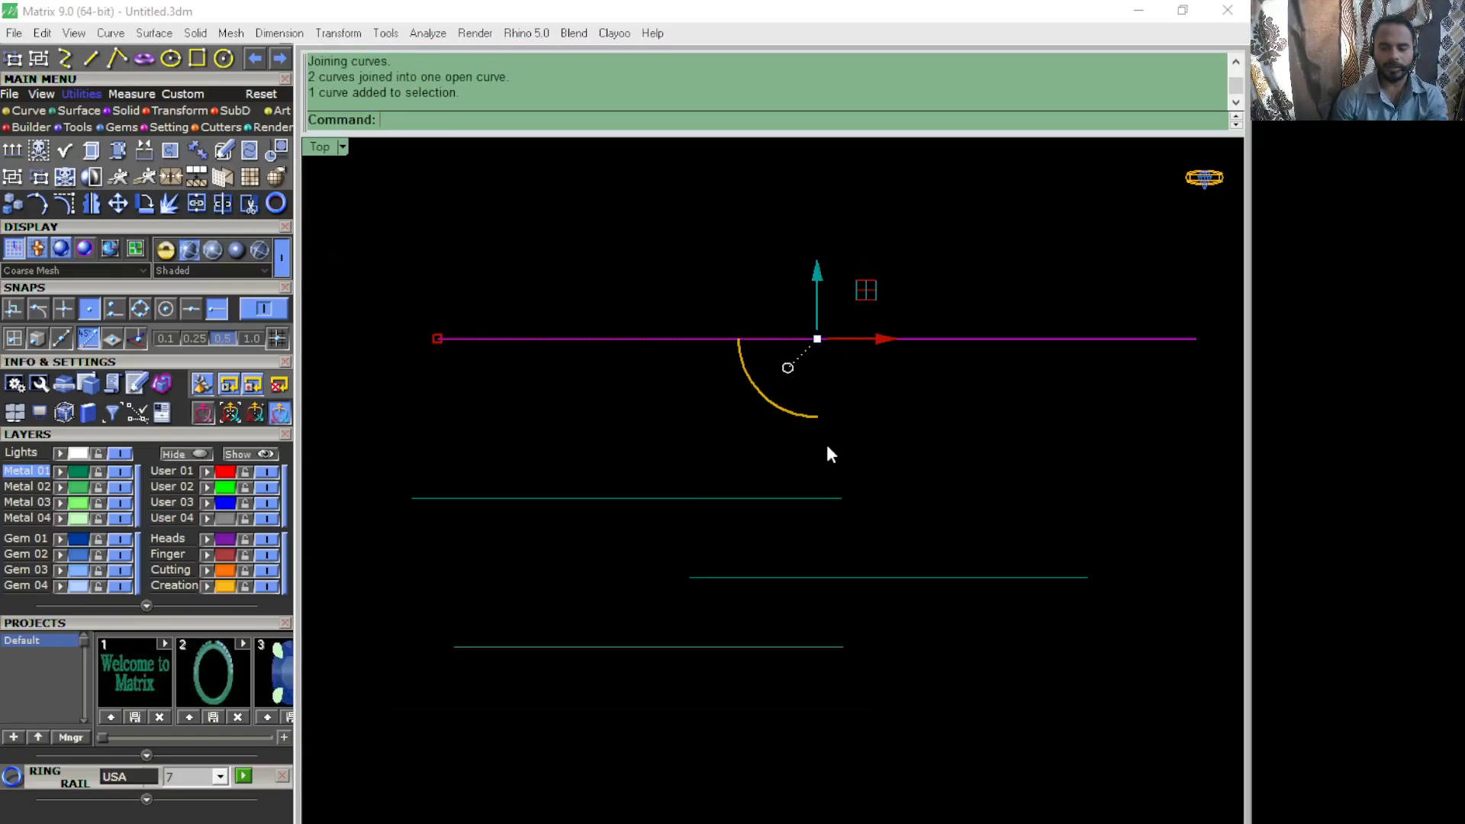
# Step: Try to join the long top line with the separate line below it, and check both individually
pyautogui.keyDown('shift'); pyautogui.click(740, 498); pyautogui.keyUp('shift')
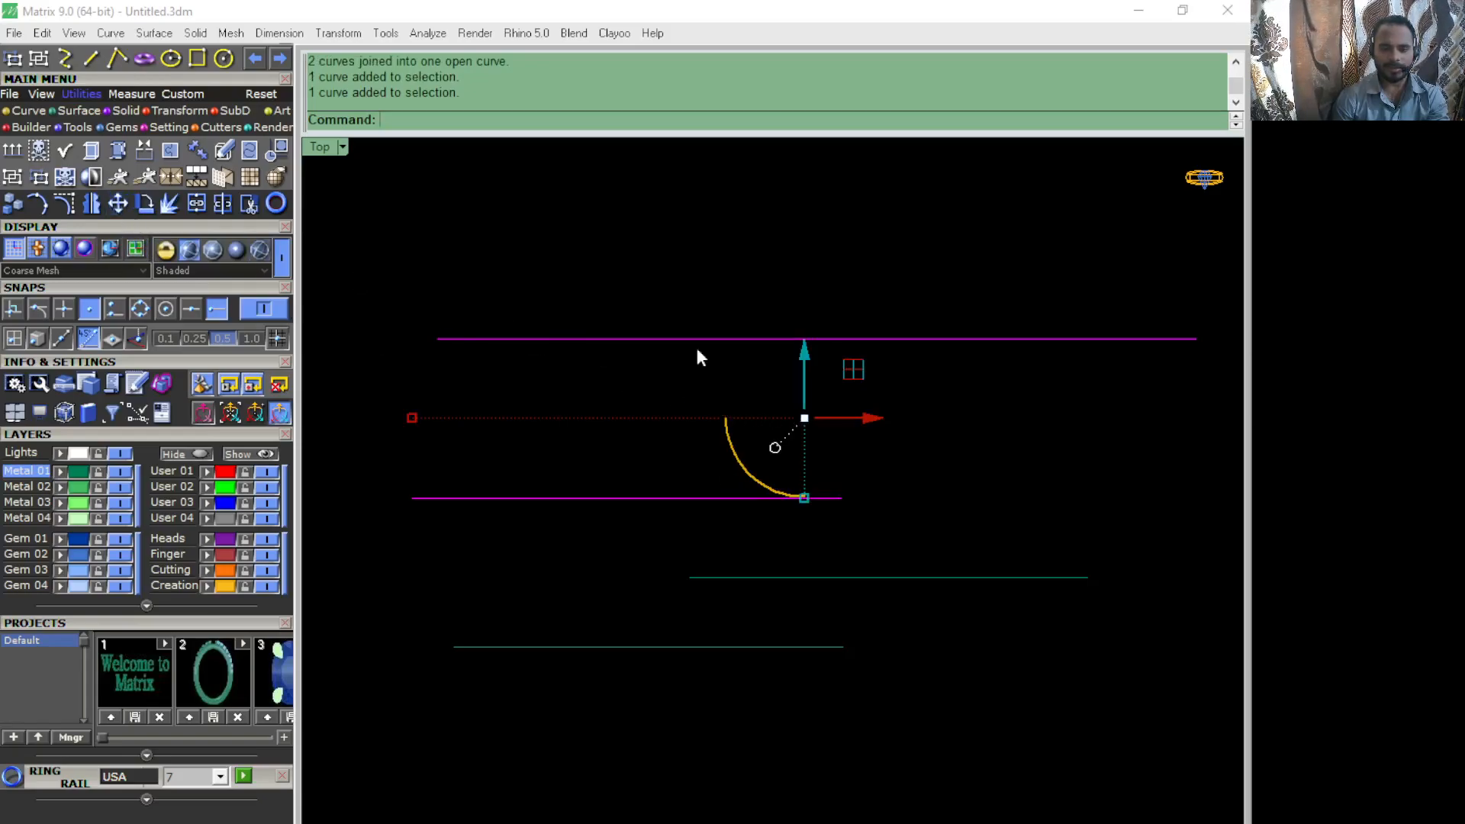
pyautogui.click(197, 203)
pyautogui.click(810, 293)
pyautogui.click(766, 338)
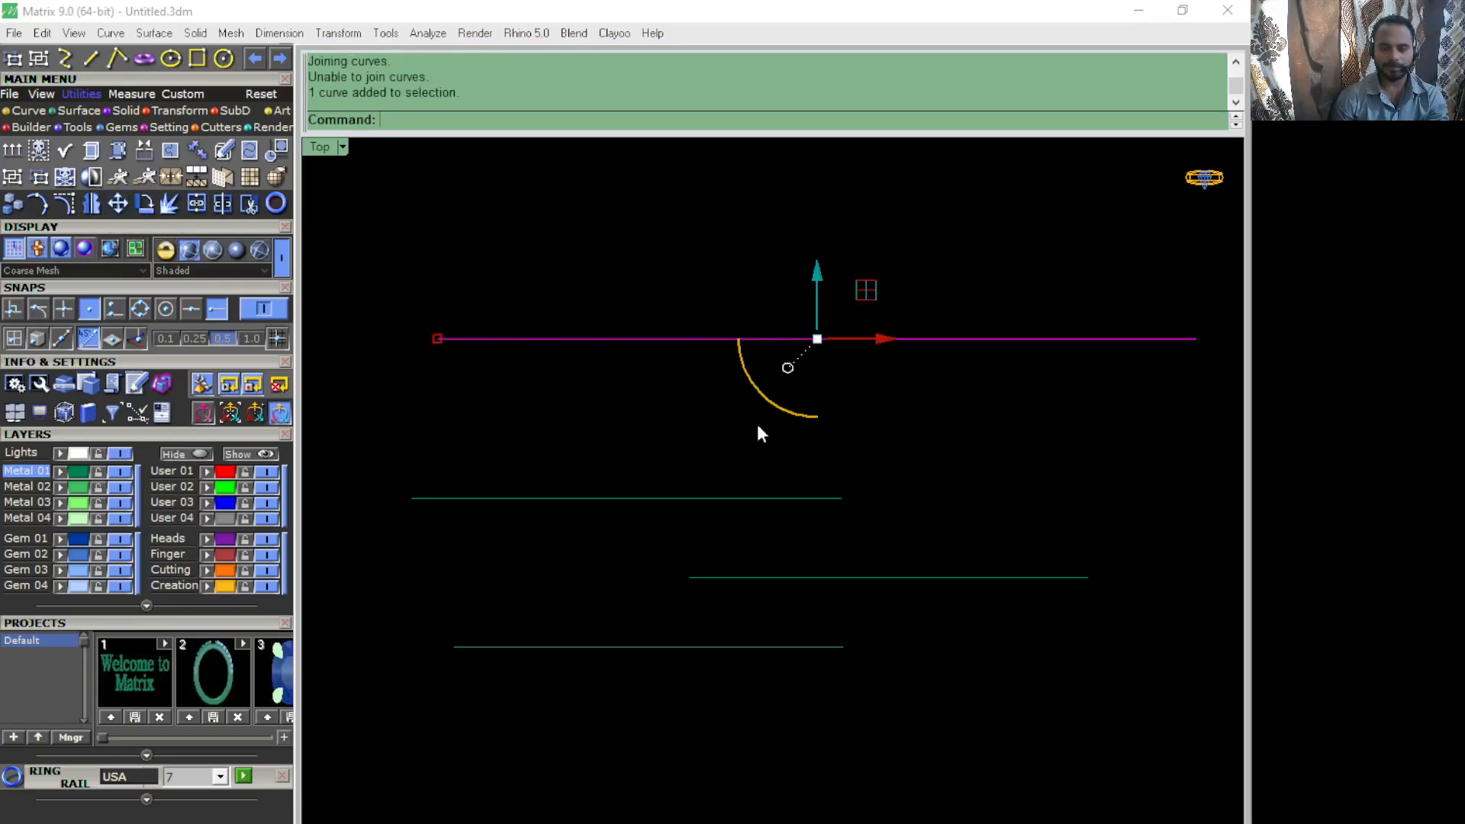
pyautogui.click(754, 498)
pyautogui.click(676, 336)
pyautogui.press('Escape')
pyautogui.click(702, 494)
# Step: Delete all four remaining lines, and draw a corner-to-corner square in the empty viewport
pyautogui.moveTo(886, 786); pyautogui.dragTo(653, 276)
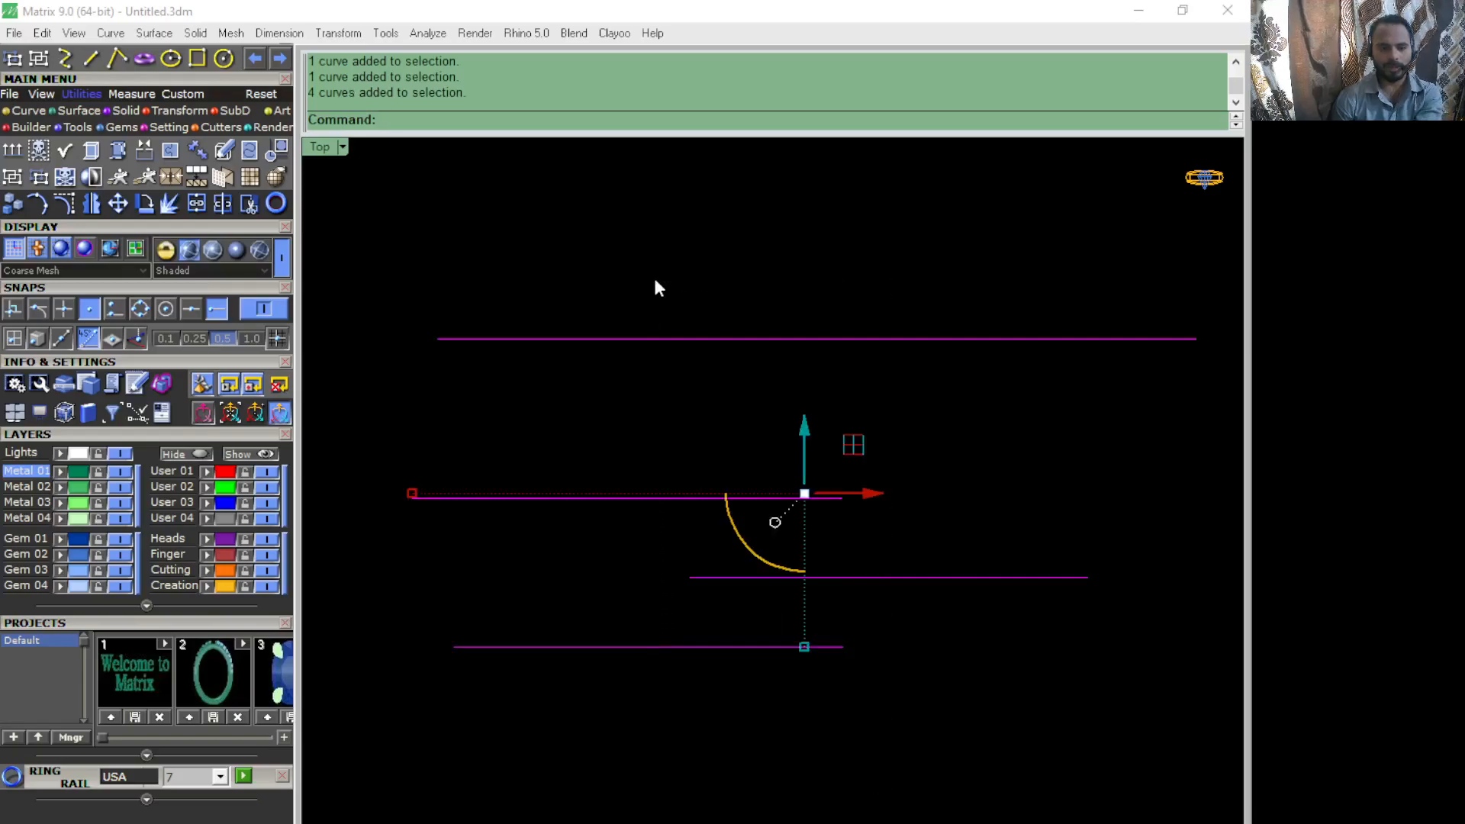
pyautogui.press('Delete')
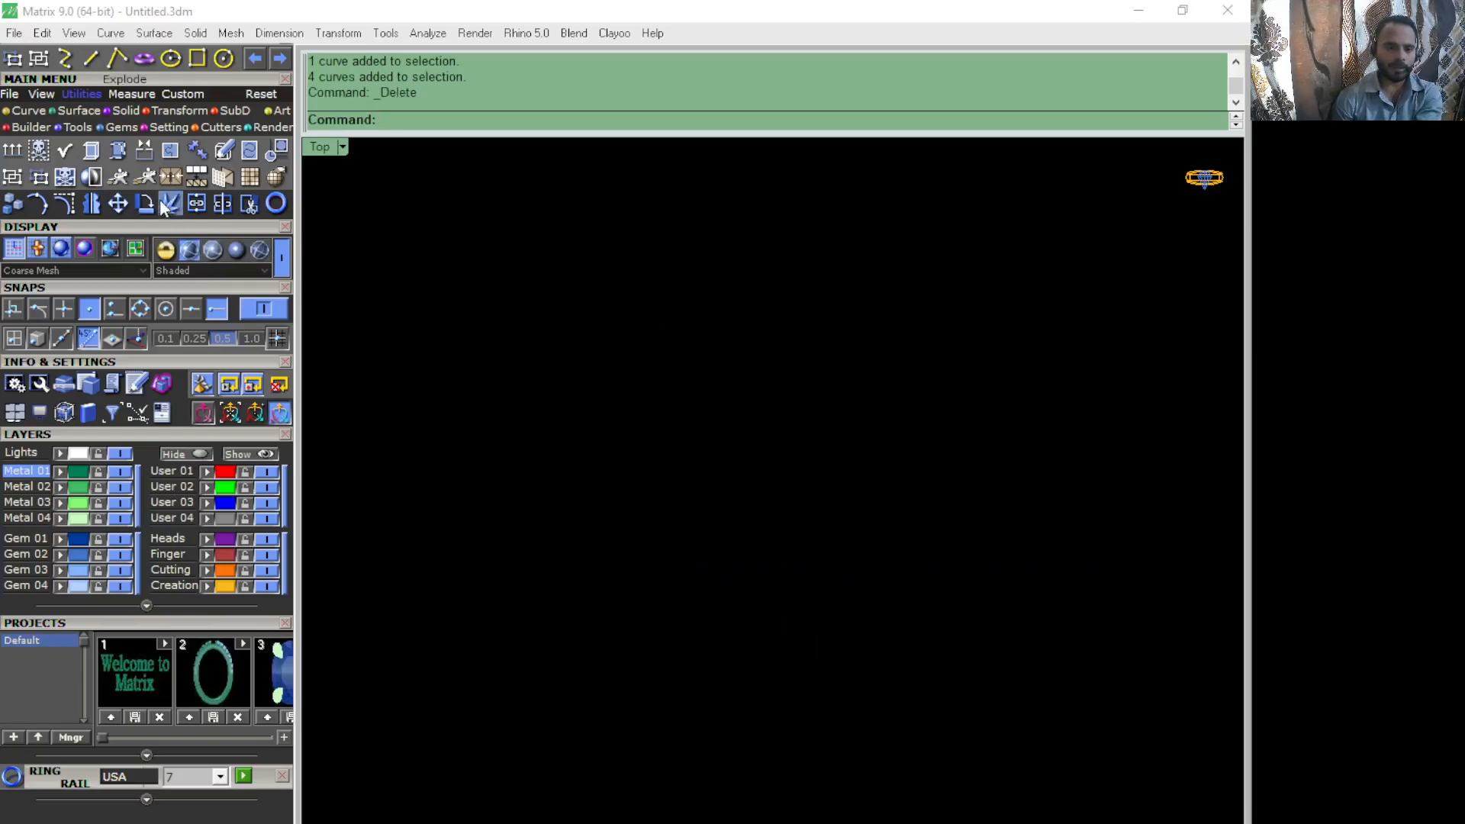
pyautogui.click(19, 111)
pyautogui.click(91, 150)
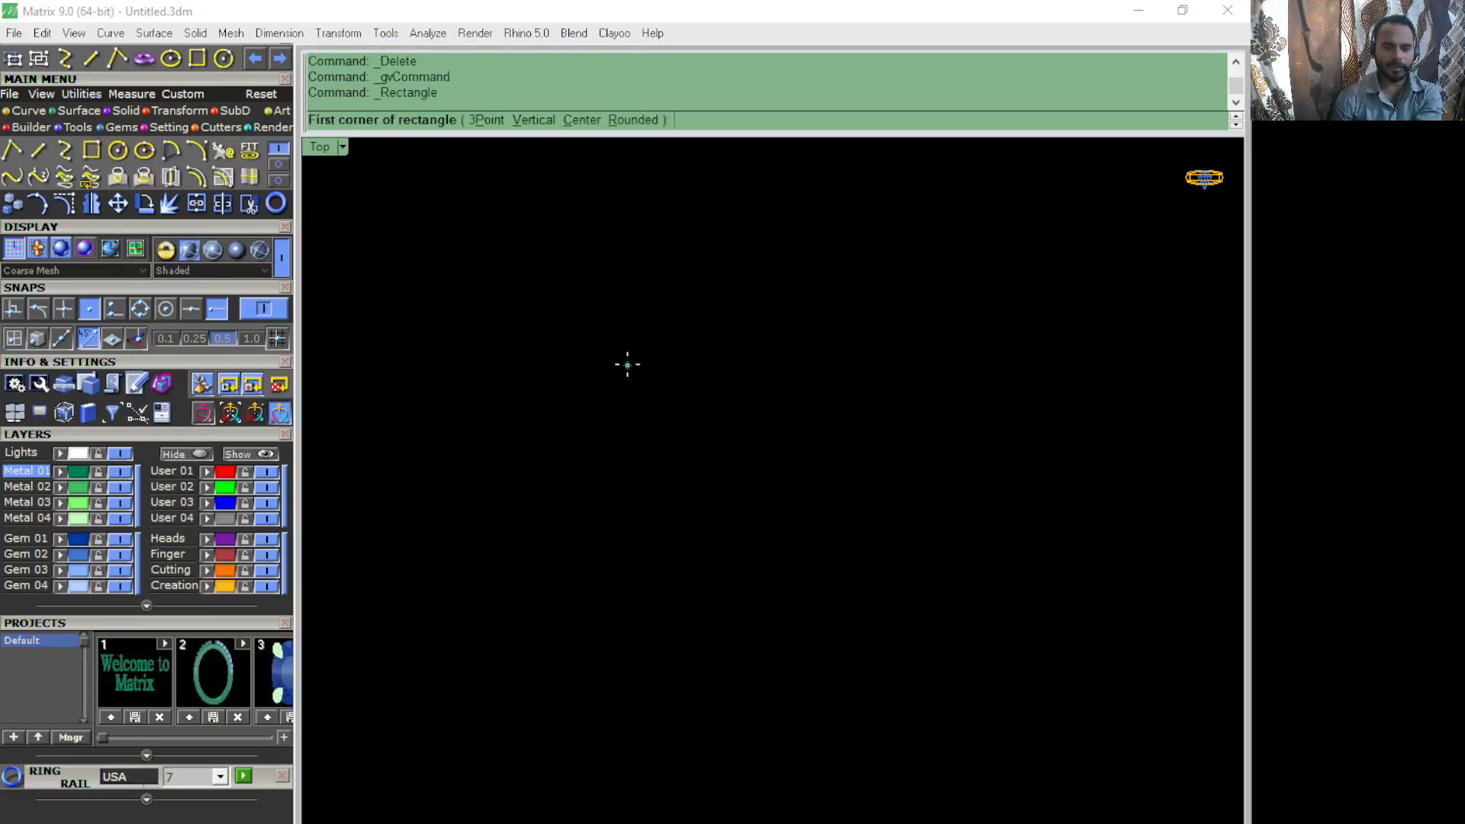
pyautogui.click(573, 343)
pyautogui.click(904, 673)
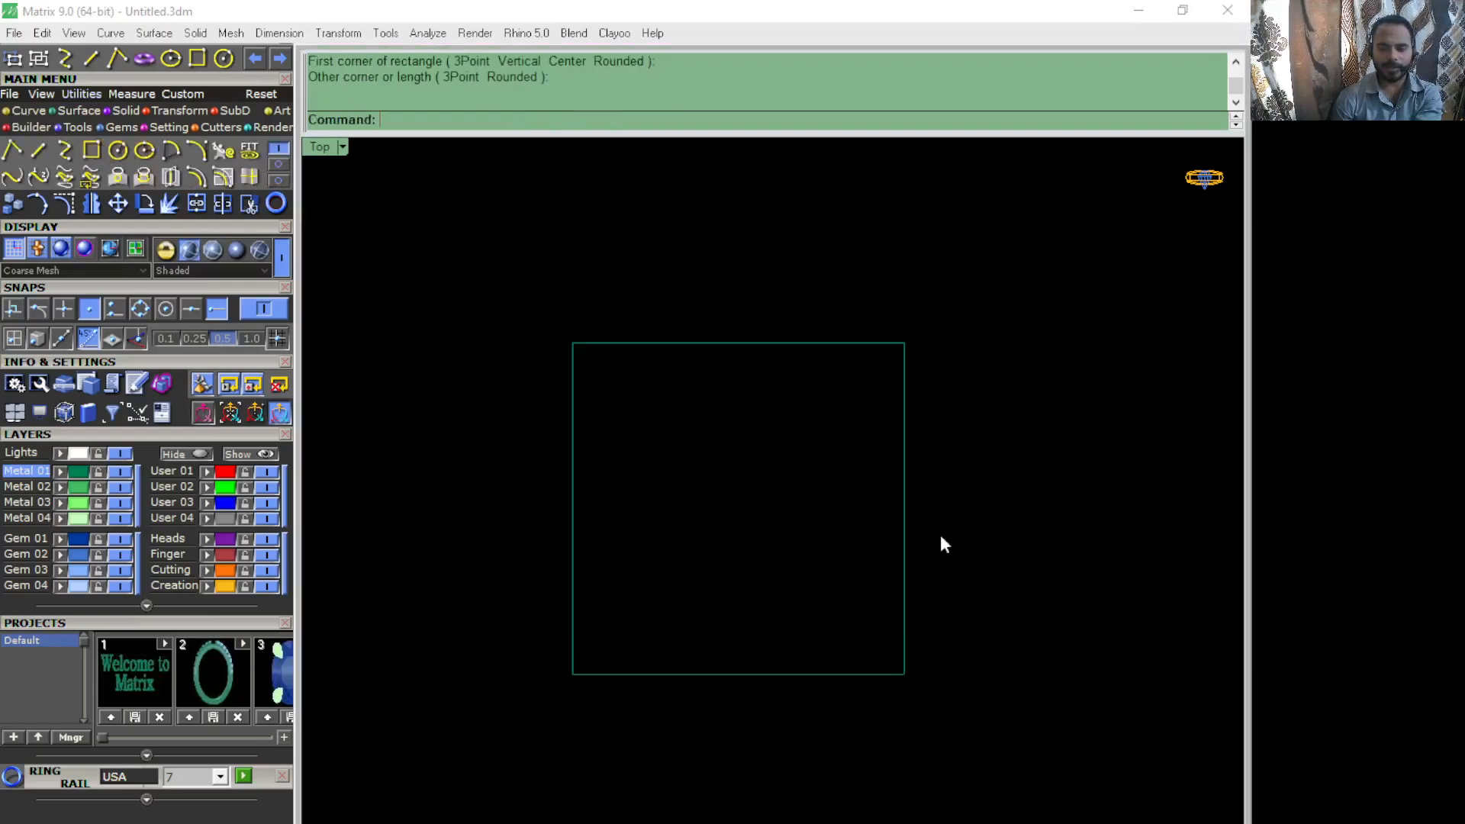
# Step: Check that the square selects as one curve, and explode it into separate segments
pyautogui.click(789, 343)
pyautogui.click(1007, 413)
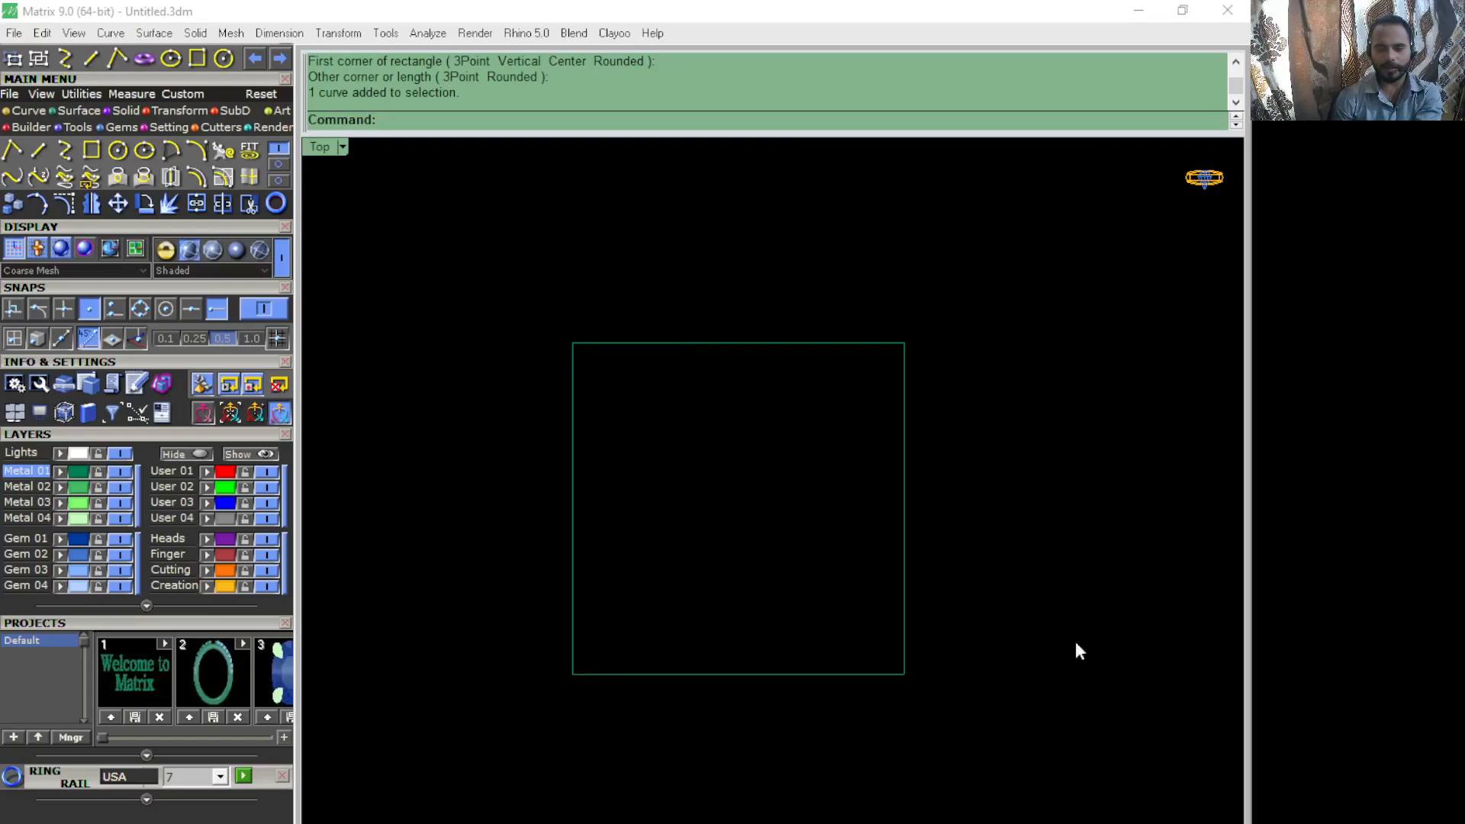
pyautogui.click(905, 365)
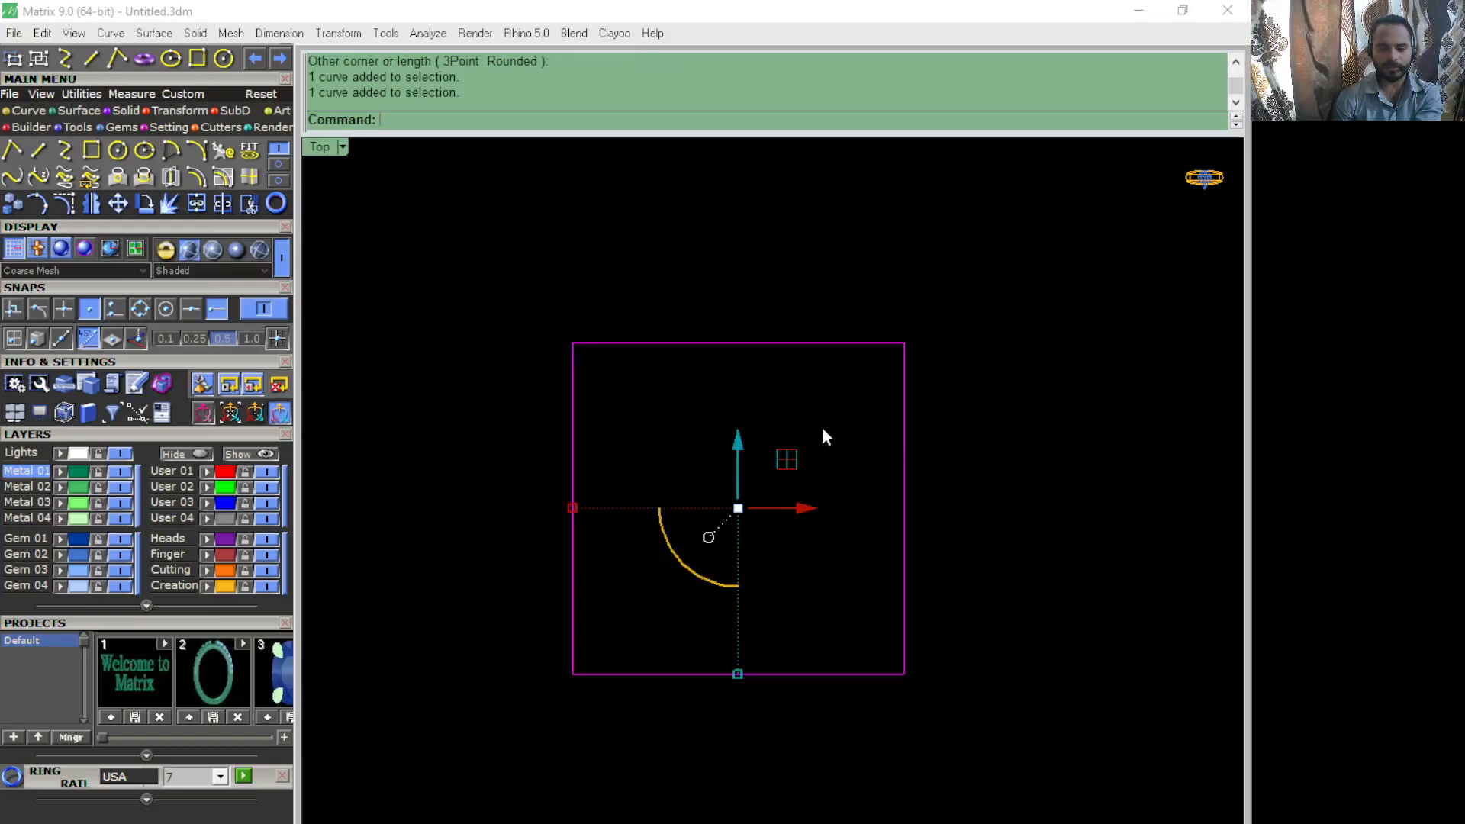
pyautogui.click(169, 204)
pyautogui.click(895, 227)
# Step: Select the exploded square's top, left, bottom and right sides one at a time to check them
pyautogui.click(812, 343)
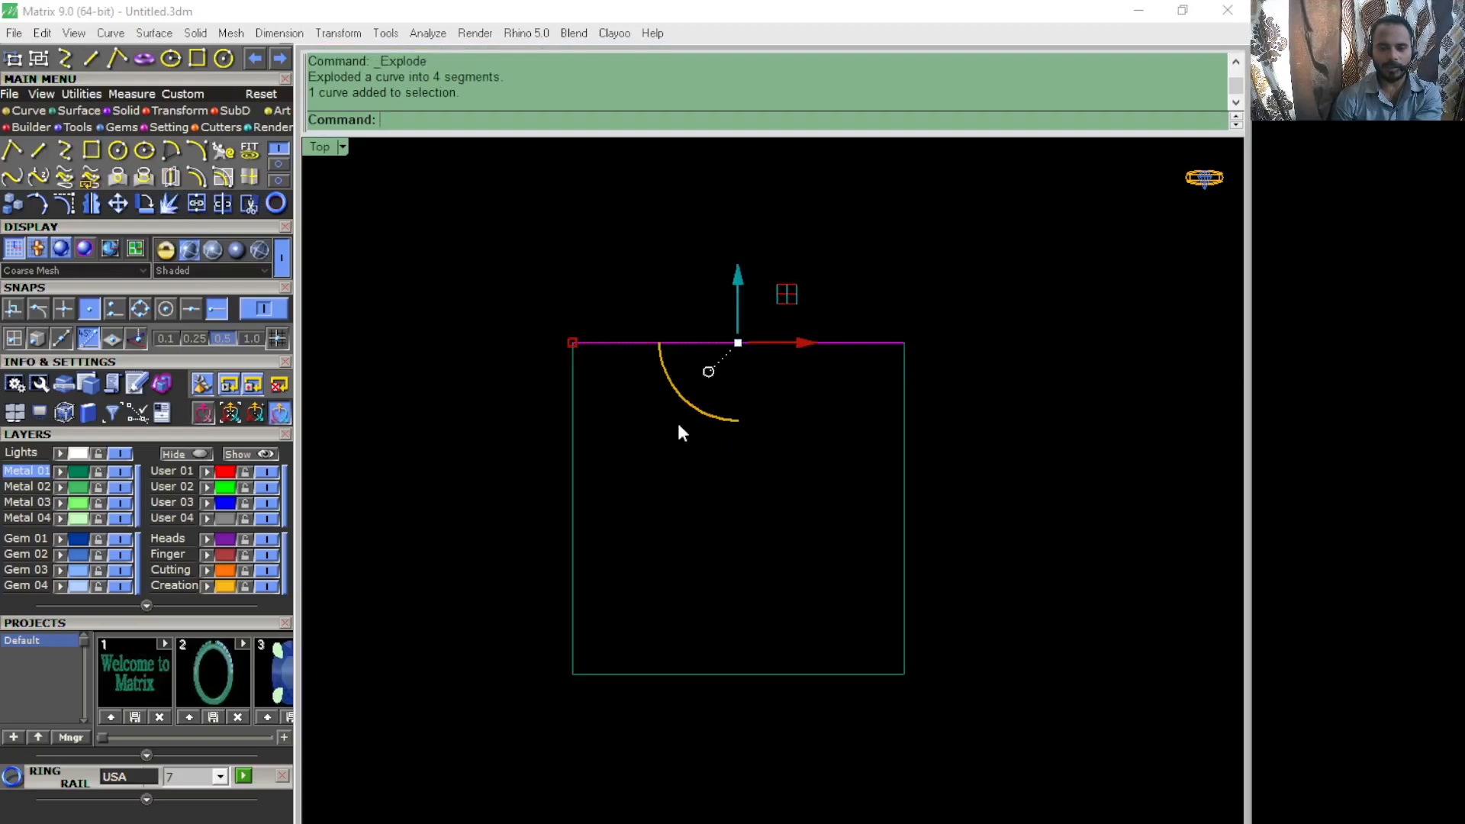
pyautogui.click(572, 508)
pyautogui.click(666, 672)
pyautogui.click(904, 584)
pyautogui.click(1020, 526)
# Step: Select all four sides of the square, join them into one closed curve, and check the selection
pyautogui.moveTo(449, 259); pyautogui.dragTo(1068, 772)
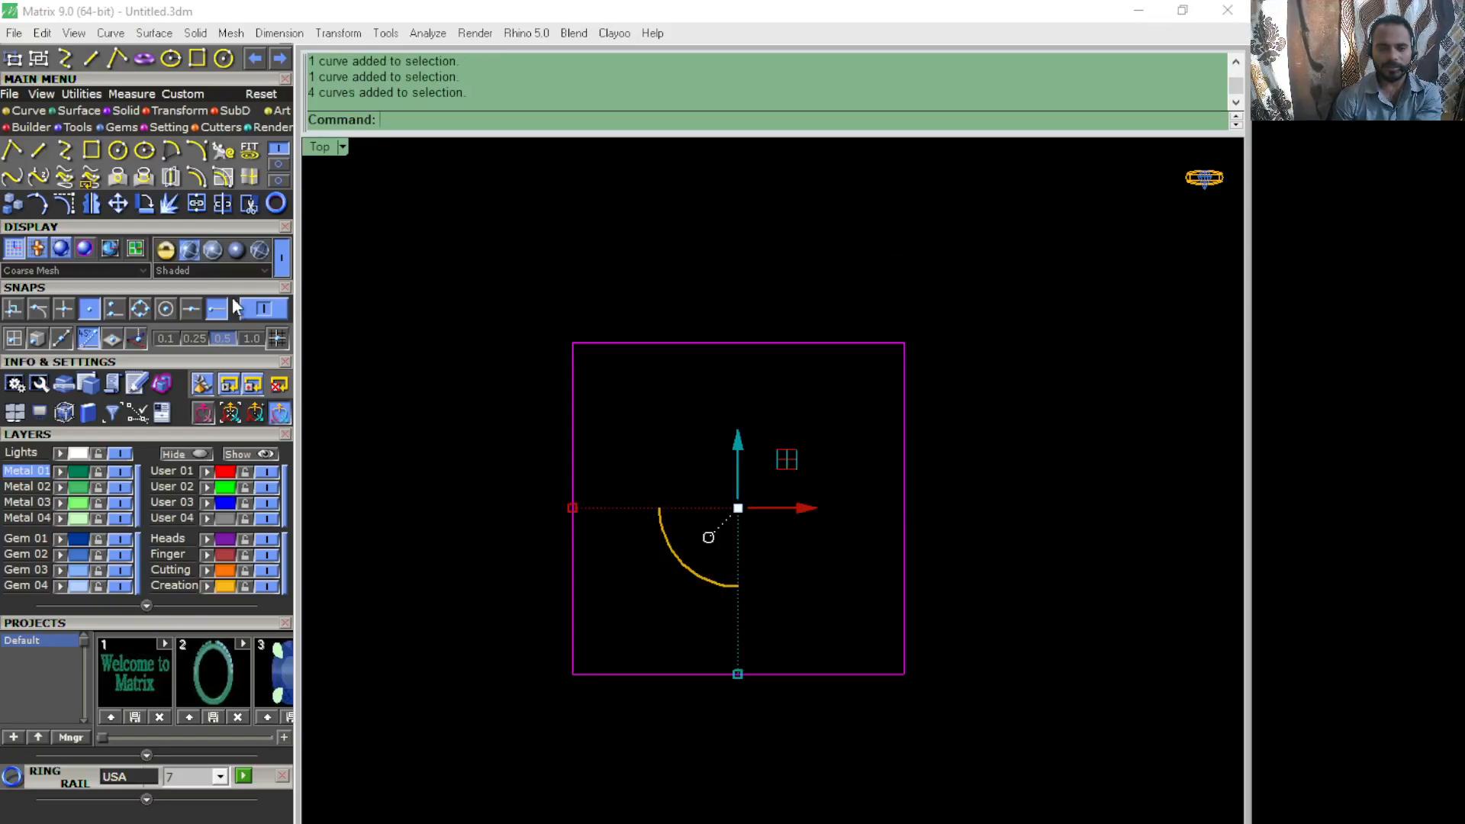
pyautogui.click(197, 203)
pyautogui.click(569, 255)
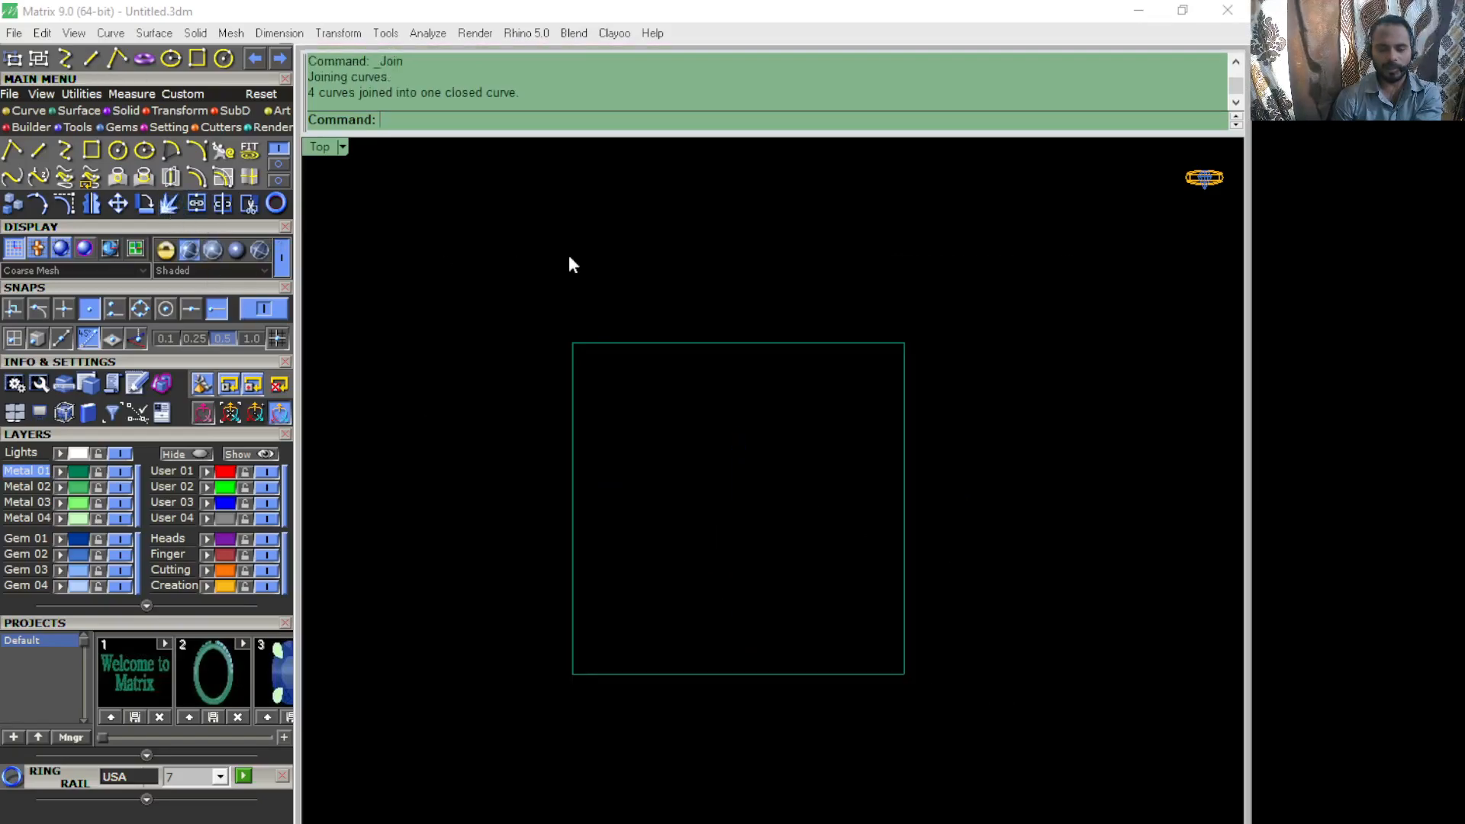
pyautogui.moveTo(788, 219); pyautogui.dragTo(685, 452)
pyautogui.click(738, 225)
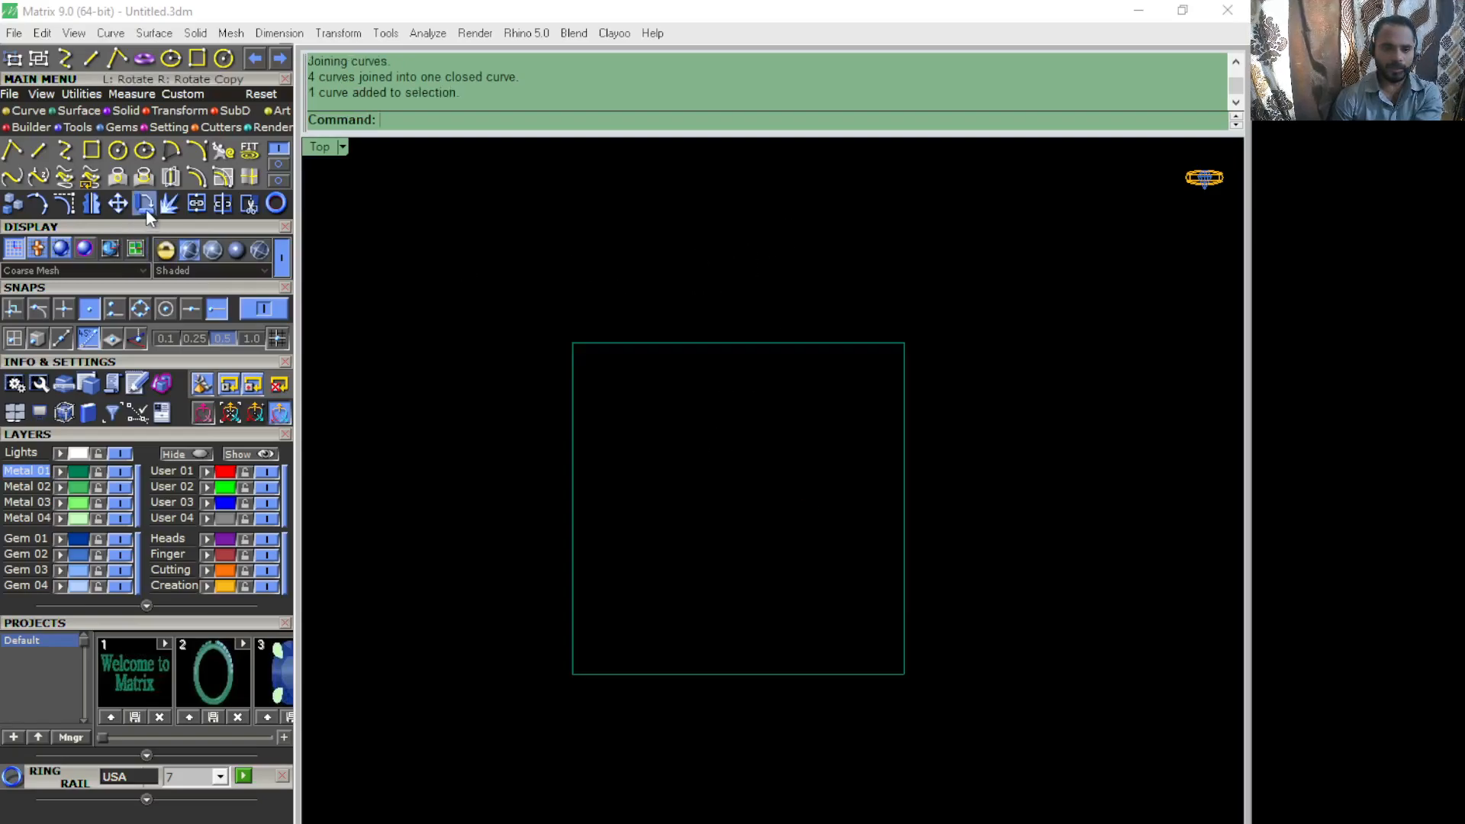
# Step: Select the rejoined square repeatedly to check that it behaves as a single curve
pyautogui.moveTo(716, 493); pyautogui.dragTo(771, 438, button='right')
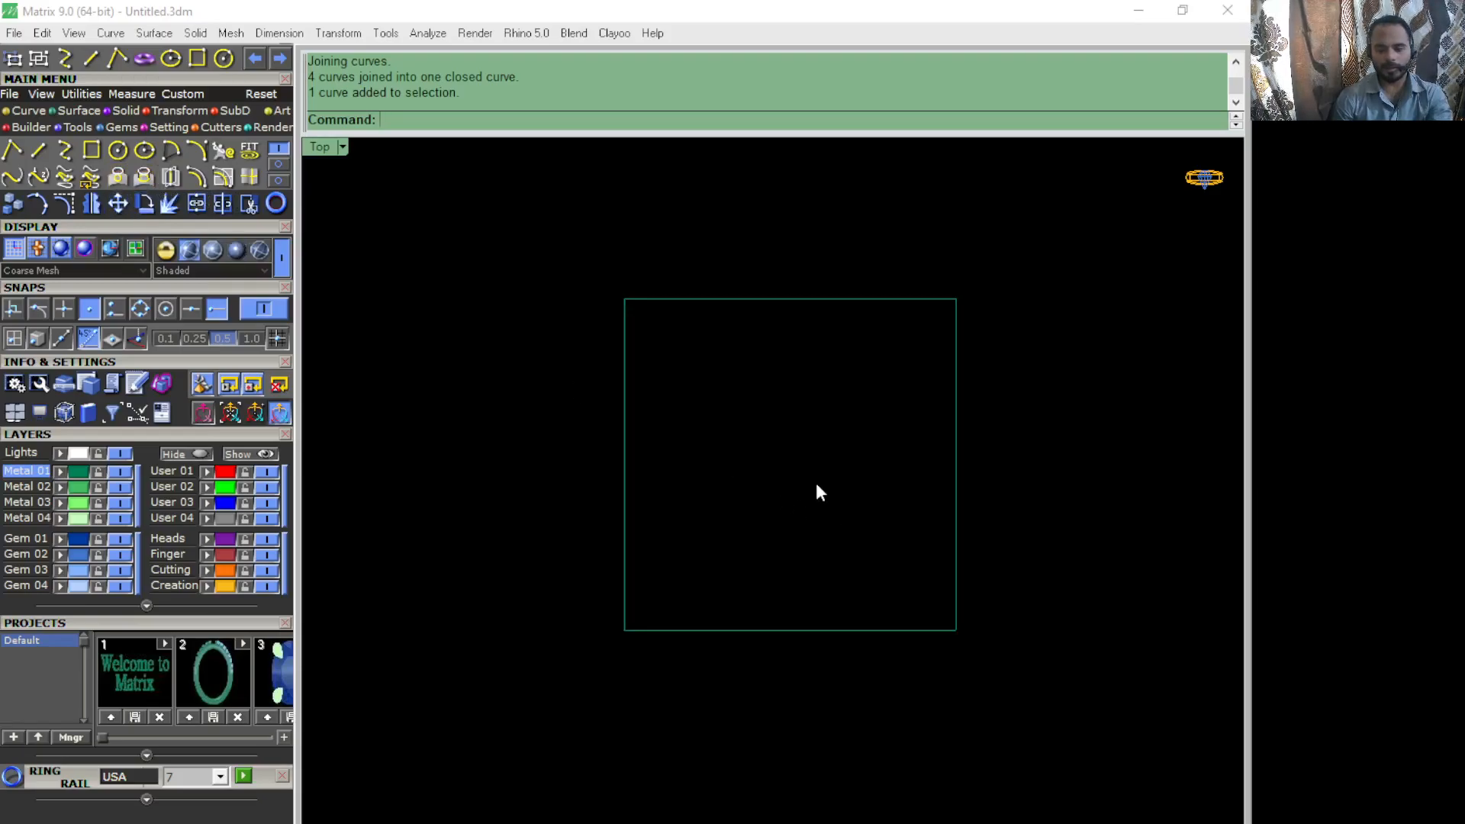
pyautogui.hotkey('ctrl', 'a')
pyautogui.click(734, 368)
pyautogui.moveTo(728, 526); pyautogui.dragTo(599, 449)
pyautogui.click(684, 393)
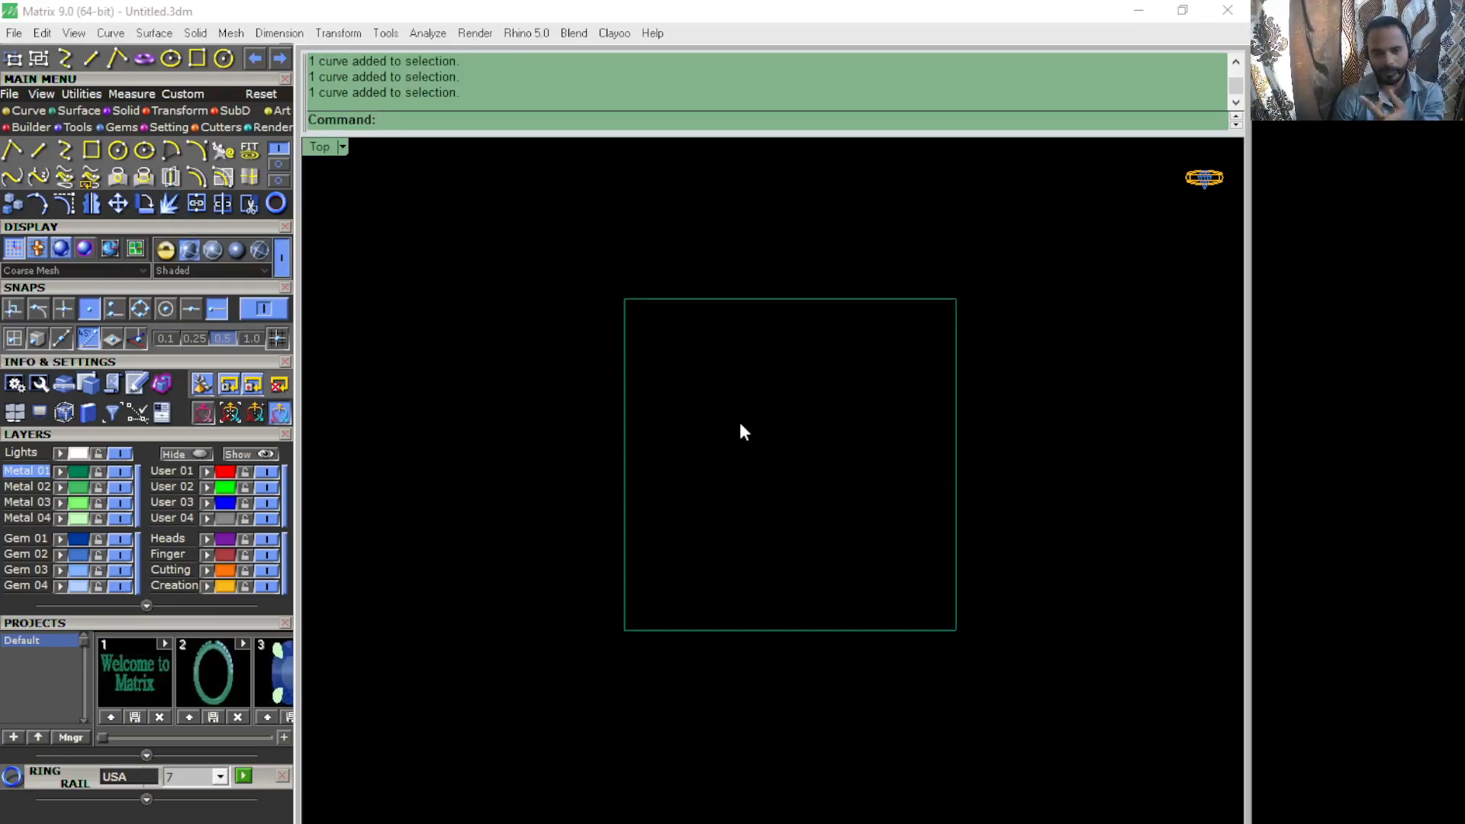
# Step: Select the square and rotate it 90° about its lower-left corner without copying it
pyautogui.moveTo(676, 414); pyautogui.dragTo(460, 620)
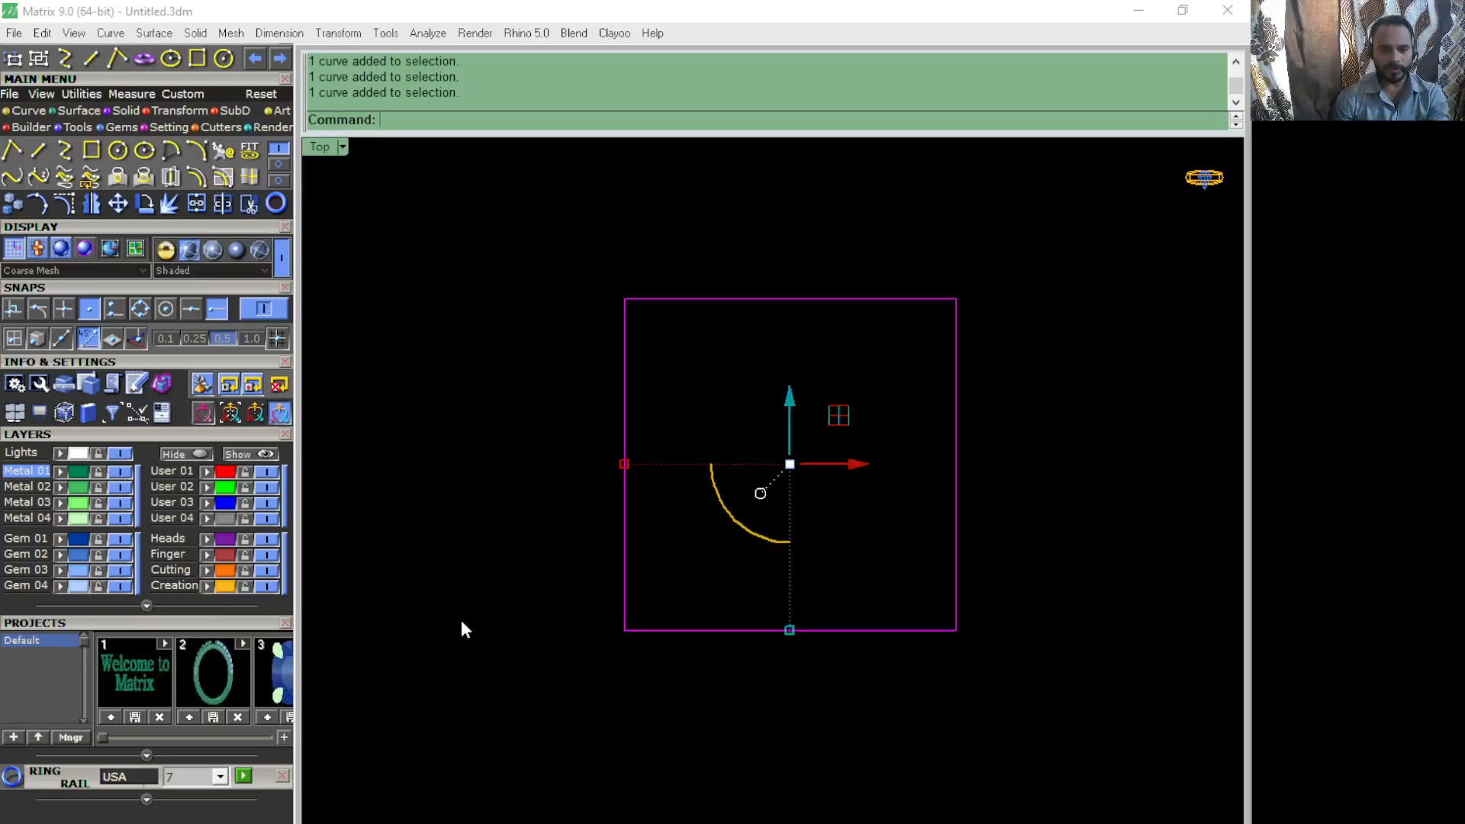
pyautogui.click(144, 204)
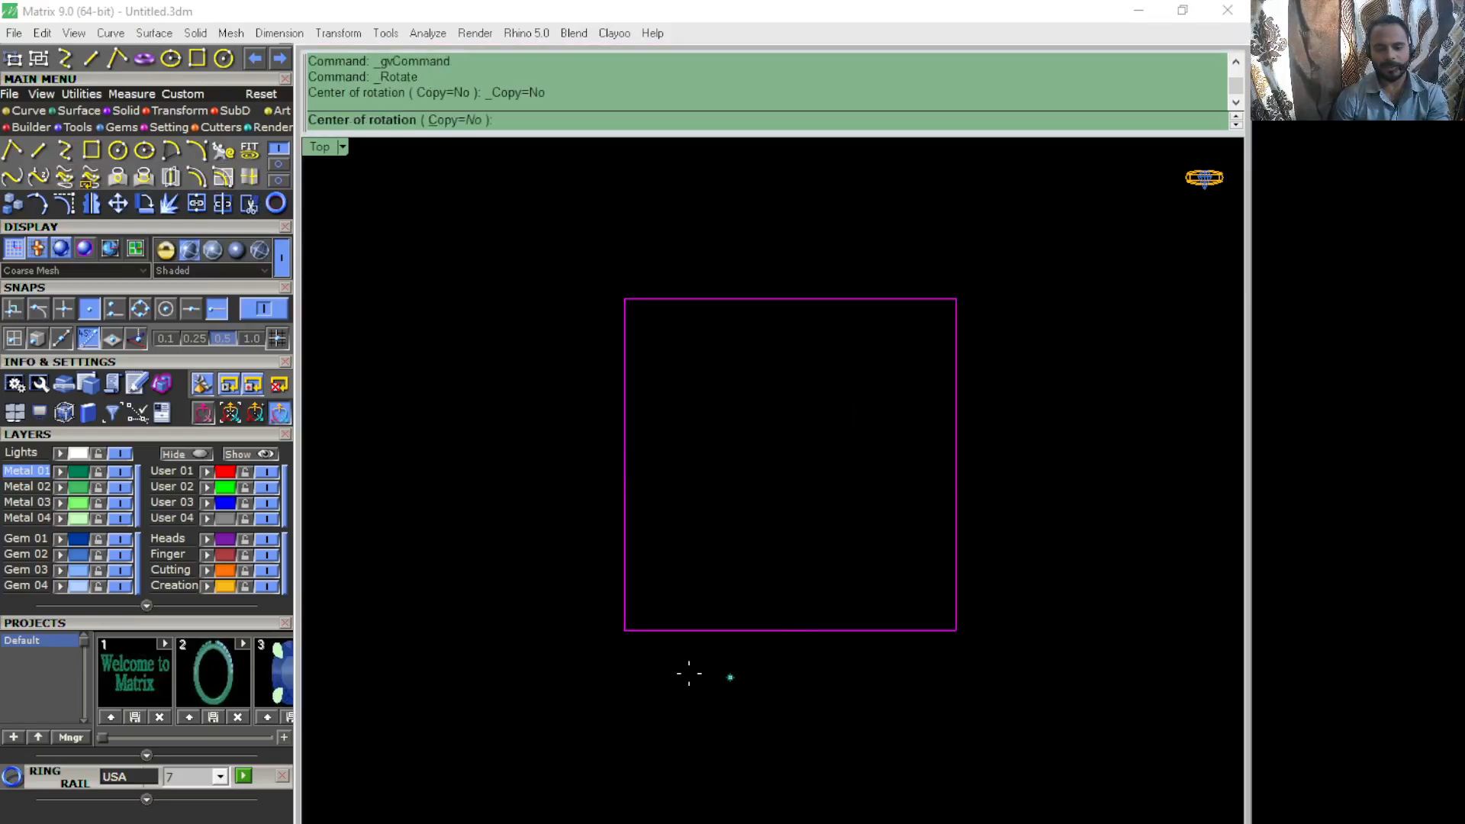
pyautogui.click(624, 629)
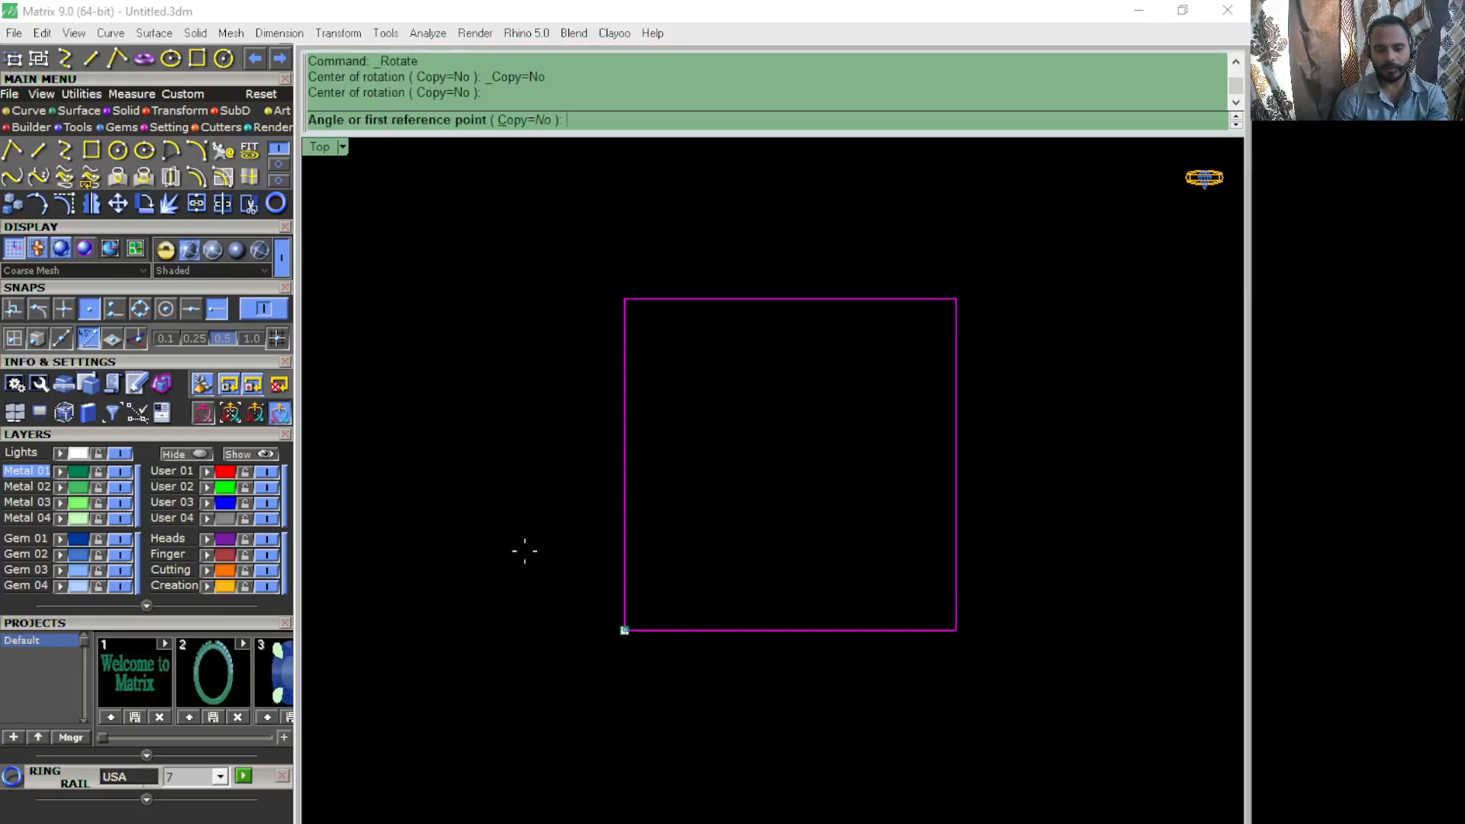
pyautogui.scroll(-2, 1007, 576)
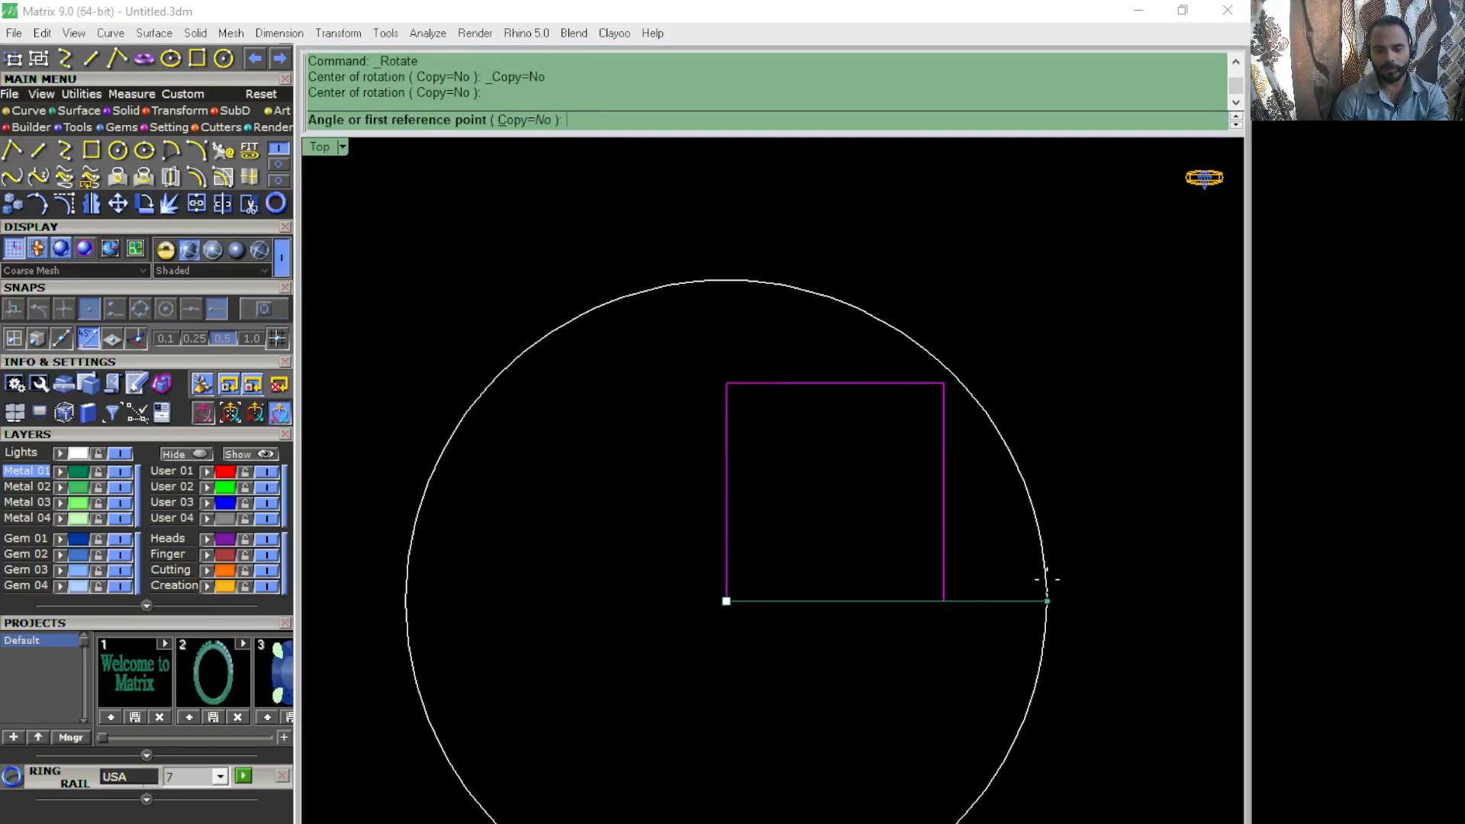
pyautogui.click(1046, 601)
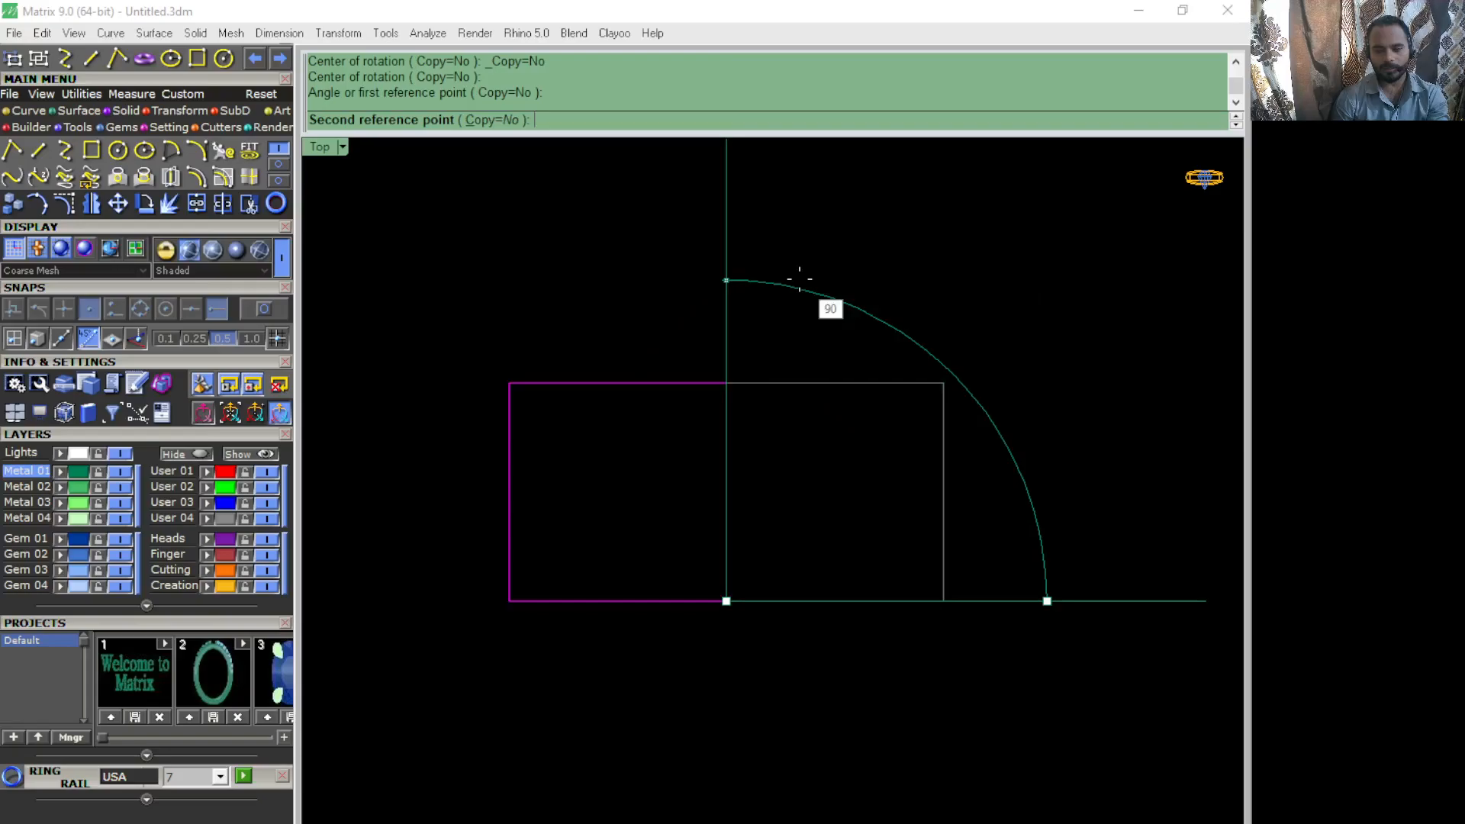
pyautogui.click(609, 303)
# Step: Rotate the square again, using its centre as the rotation centre
pyautogui.rightClick(747, 432)
pyautogui.scroll(2, 819, 467)
pyautogui.click(839, 493)
pyautogui.click(1149, 593)
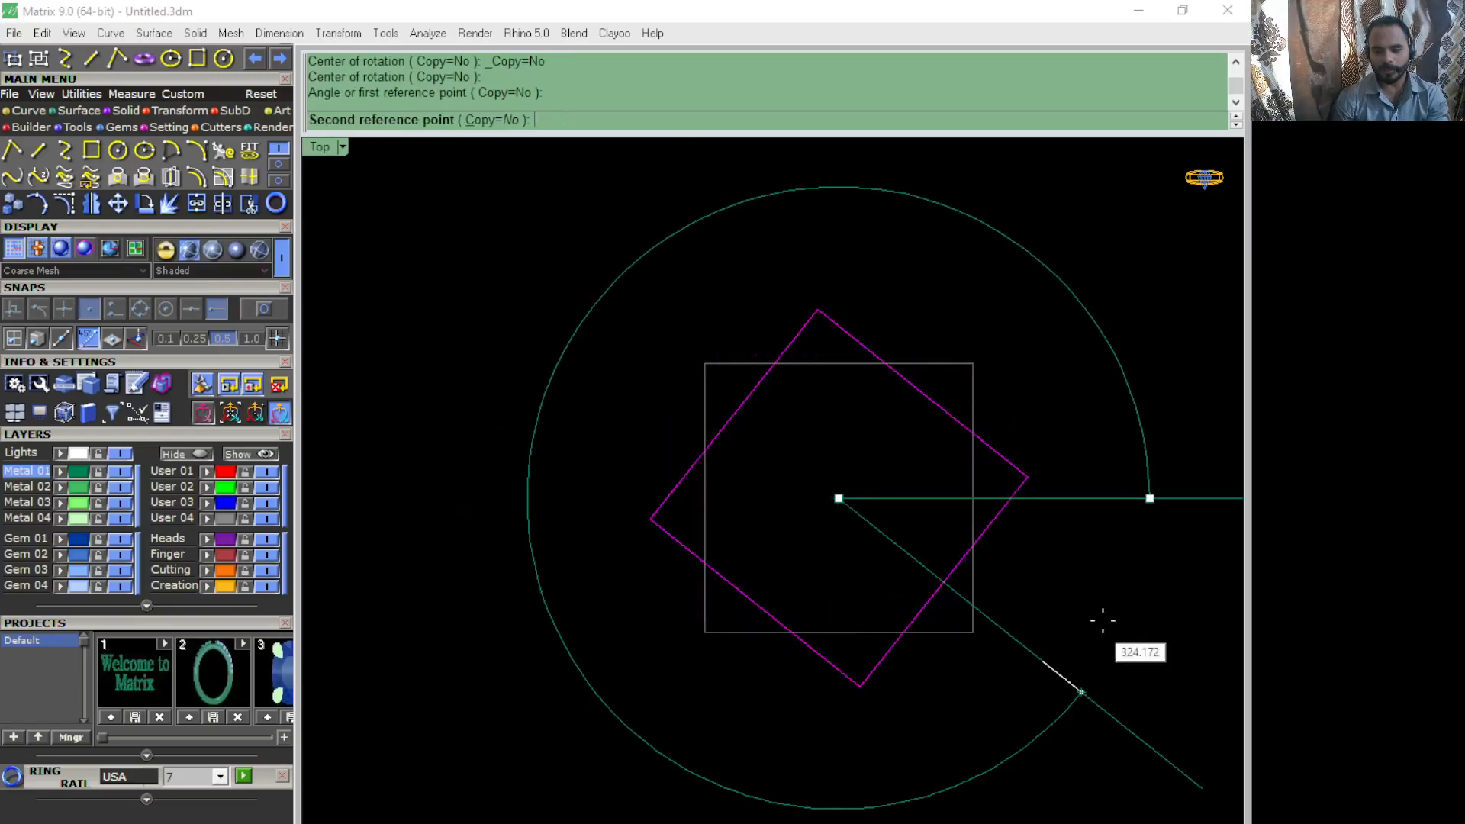
pyautogui.click(859, 786)
pyautogui.rightClick(777, 776)
pyautogui.click(698, 637)
pyautogui.scroll(-4, 862, 571)
pyautogui.click(1038, 631)
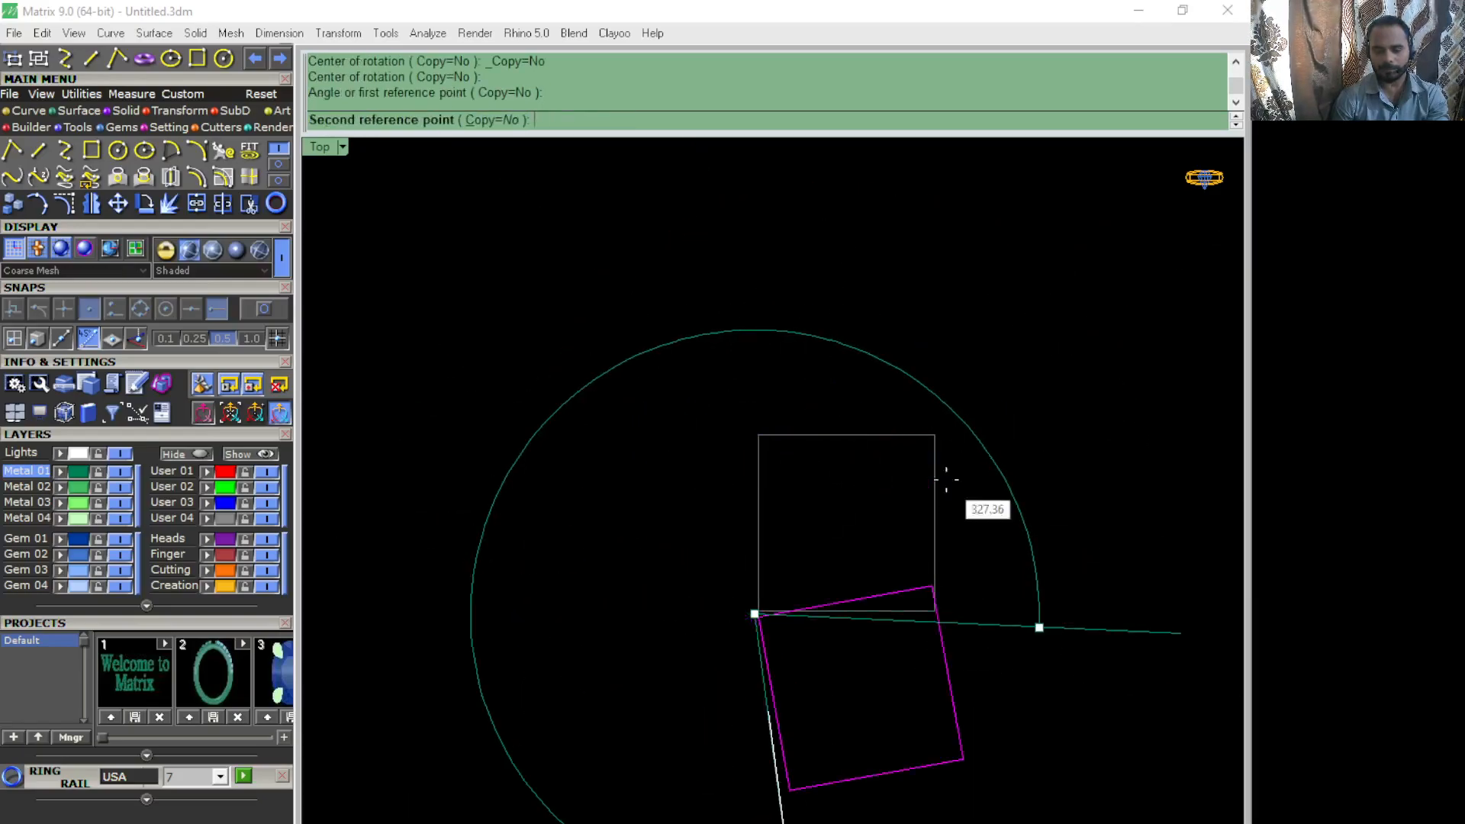
pyautogui.press('Escape')
# Step: Select the rotated square and delete it from the Top view
pyautogui.scroll(12, 930, 557)
pyautogui.scroll(-4, 839, 562)
pyautogui.moveTo(847, 557); pyautogui.dragTo(902, 528, button='right')
pyautogui.click(1070, 470)
pyautogui.click(762, 676)
pyautogui.press('Delete')
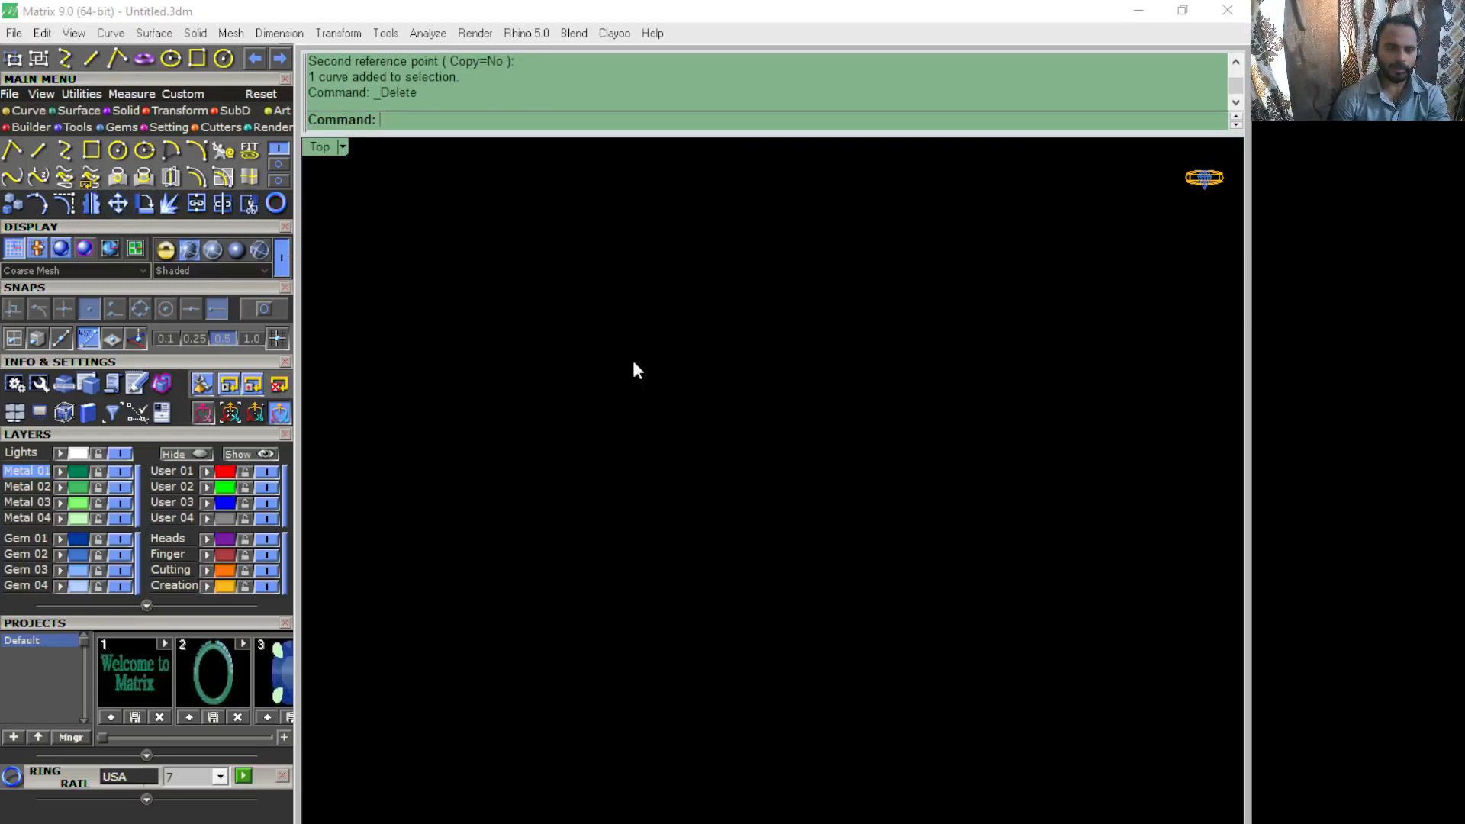
# Step: Draw a new, smaller square in the Top view by its two opposite corners
pyautogui.click(92, 151)
pyautogui.click(626, 403)
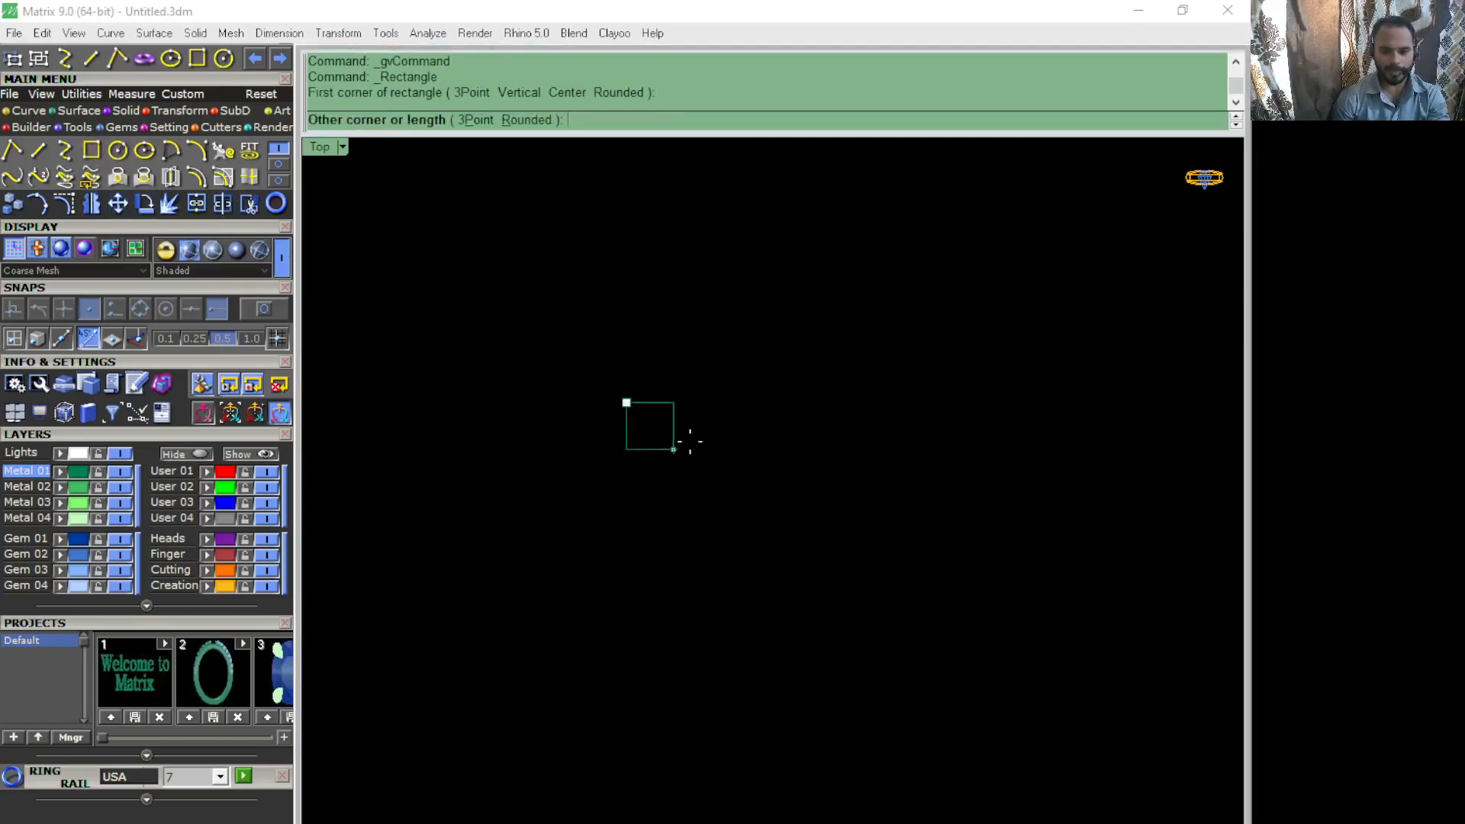
pyautogui.click(705, 462)
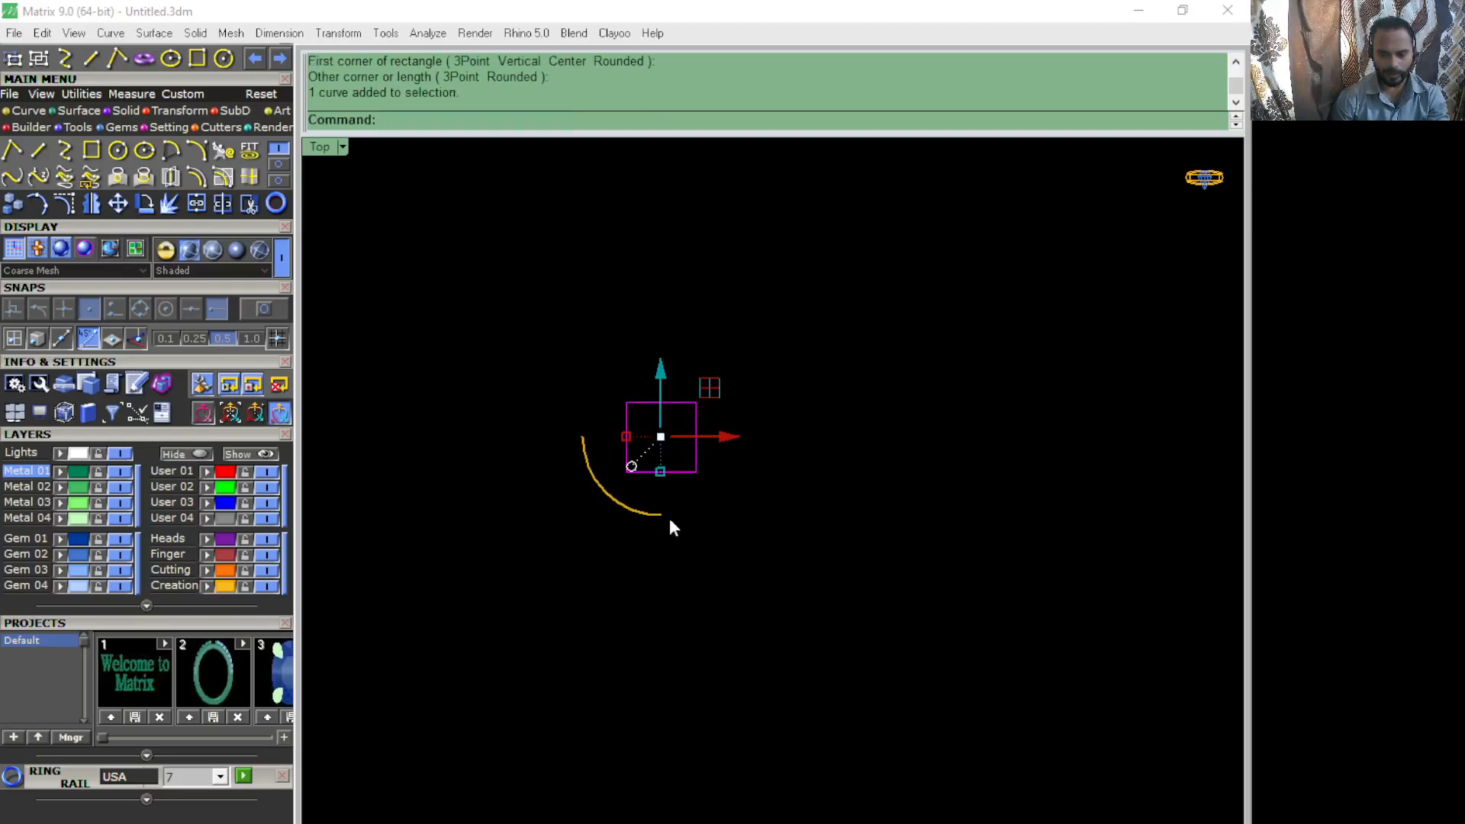
pyautogui.scroll(2, 674, 433)
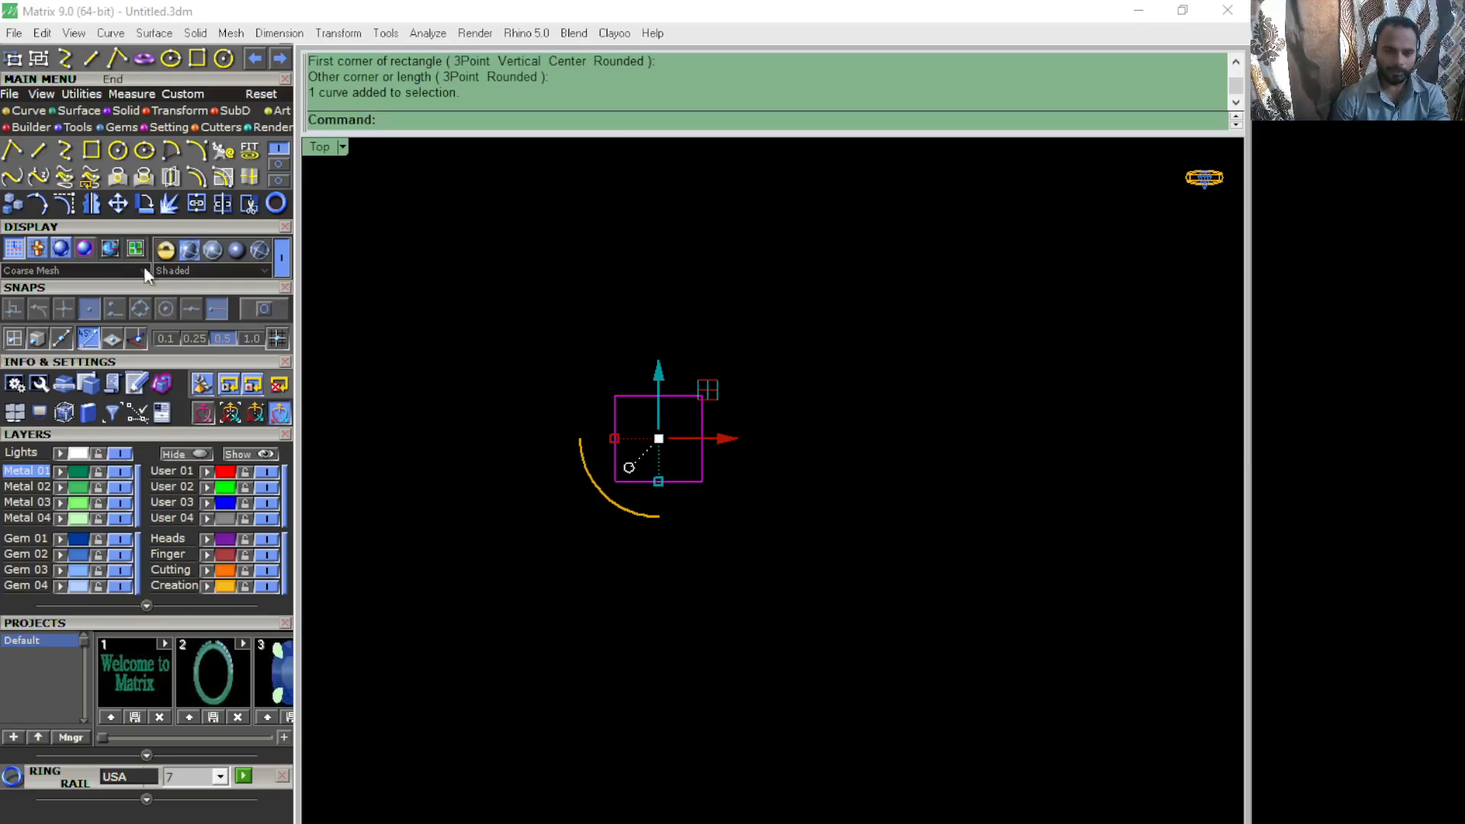
# Step: Move the selected square 20 units to the right
pyautogui.click(116, 204)
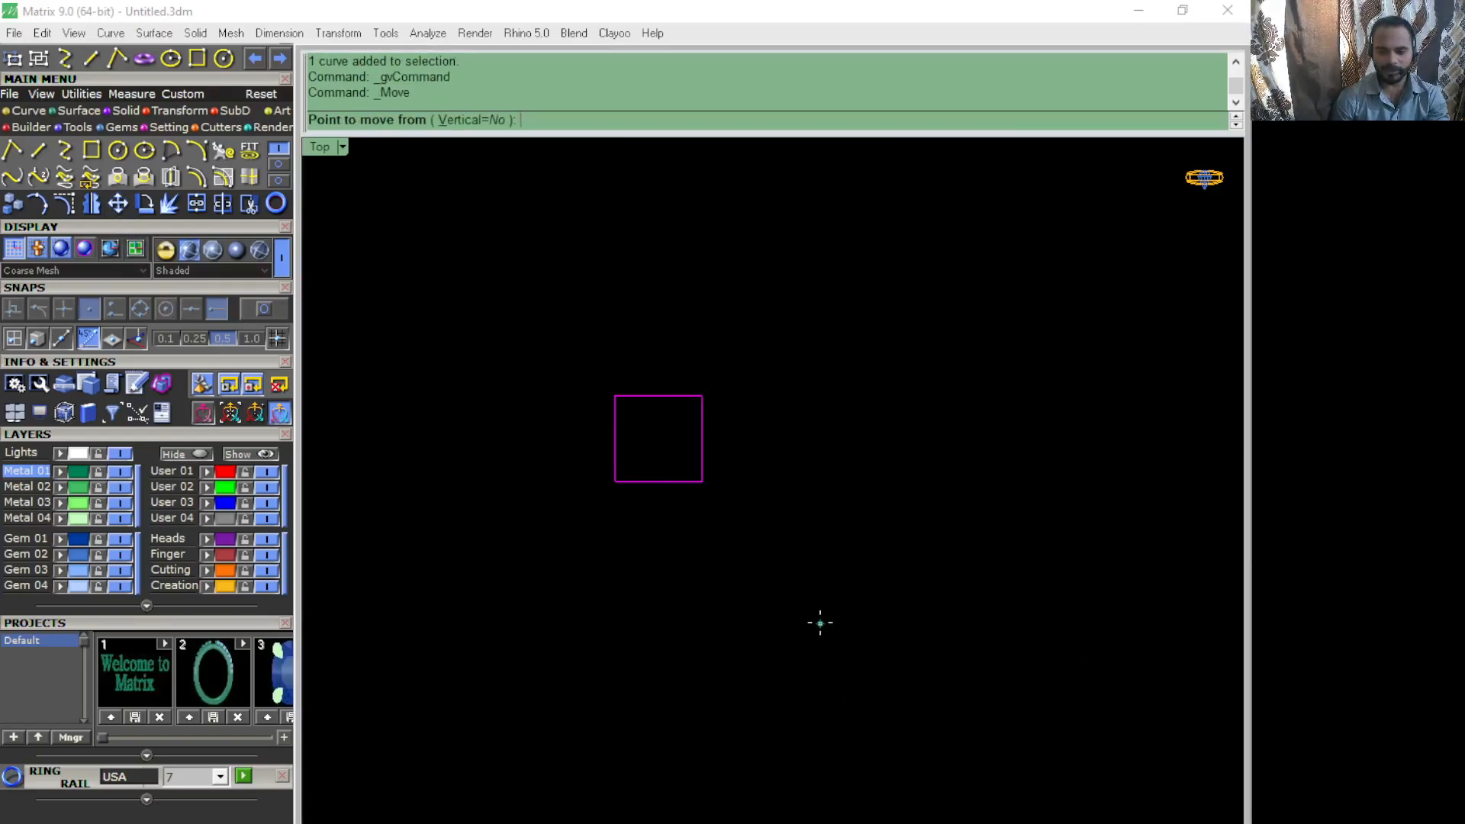
pyautogui.click(654, 559)
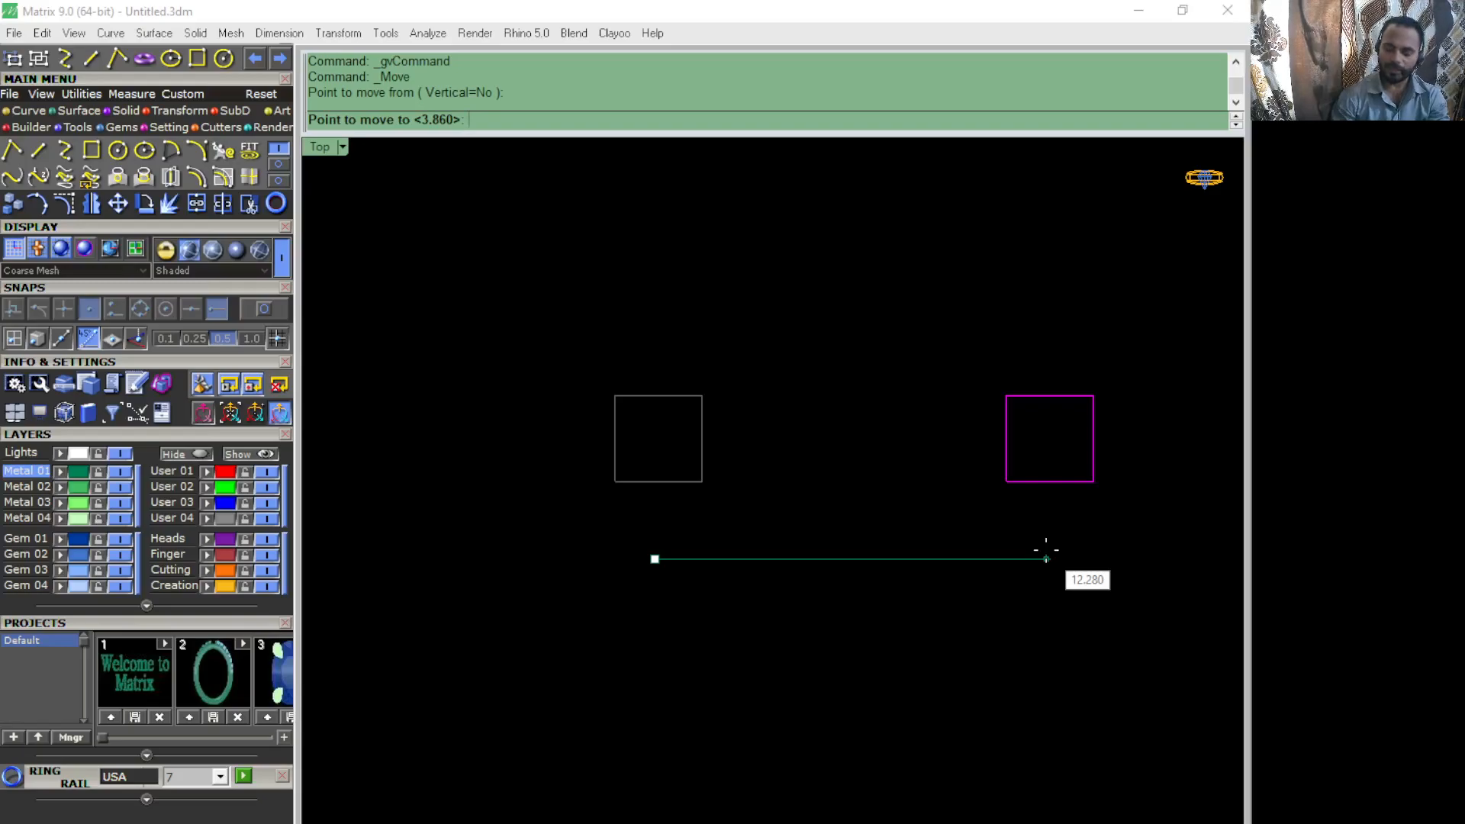
pyautogui.write('20')
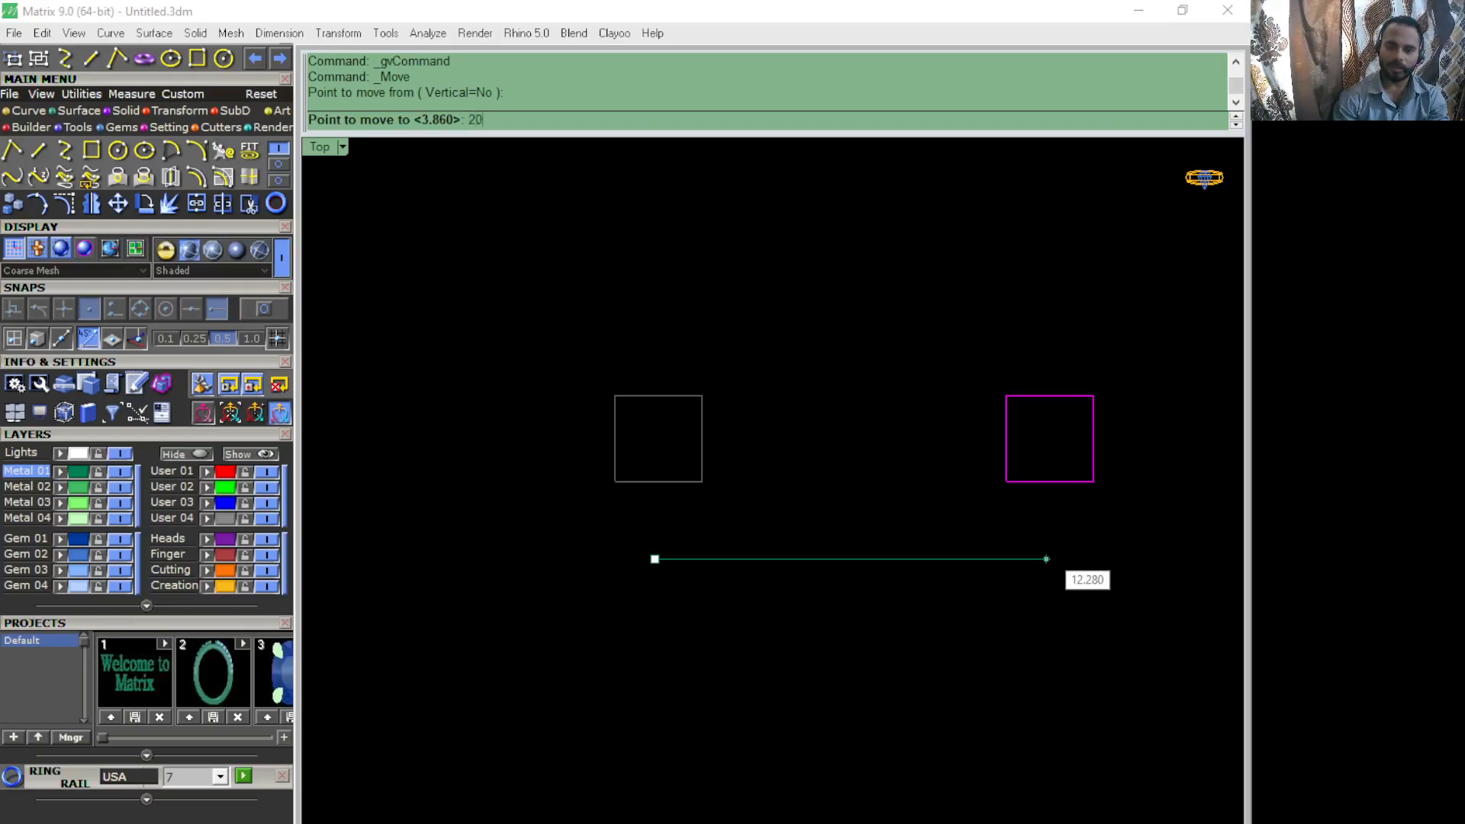
pyautogui.press('Return')
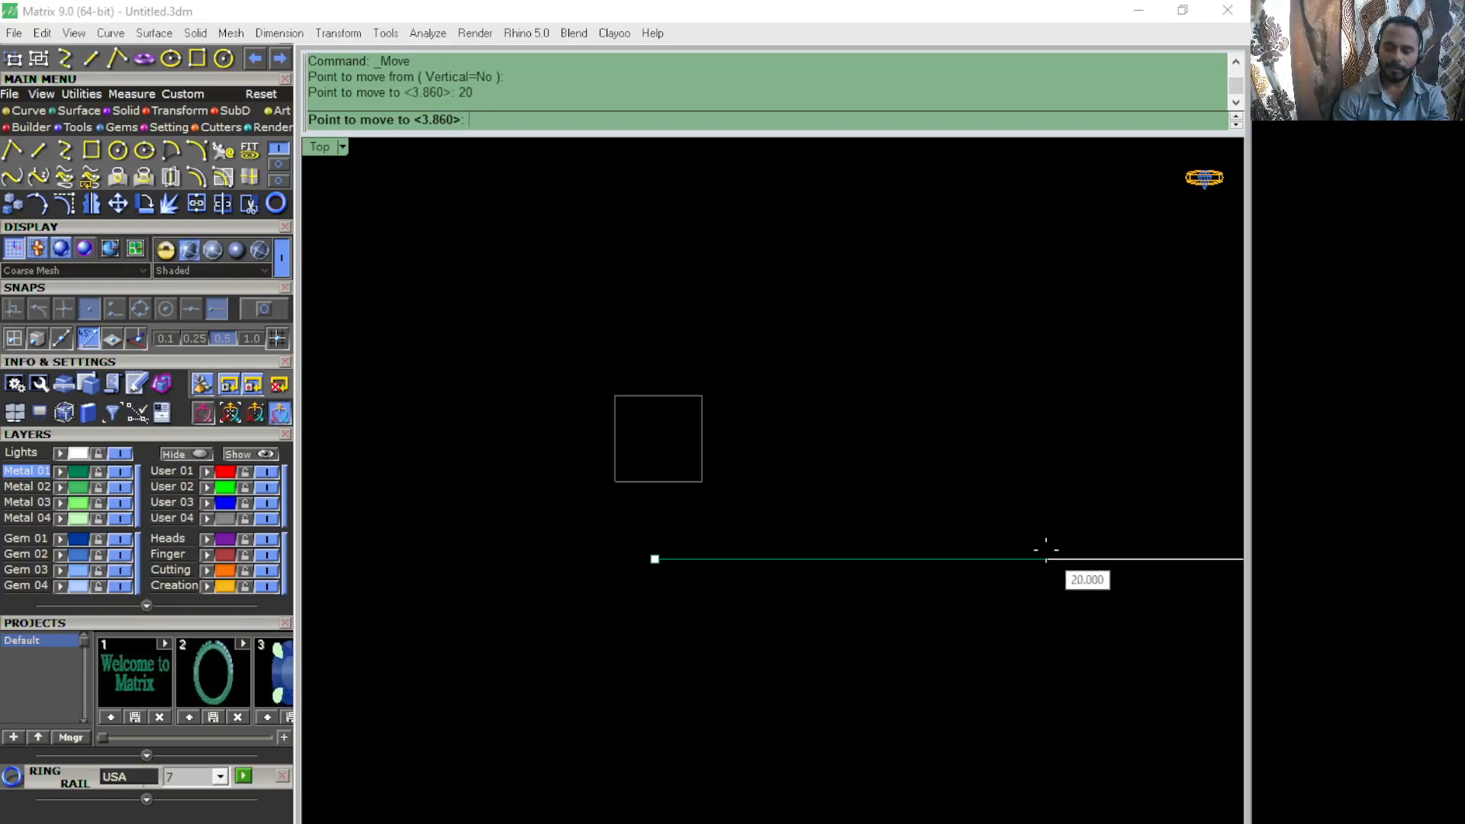
pyautogui.scroll(-5, 1045, 559)
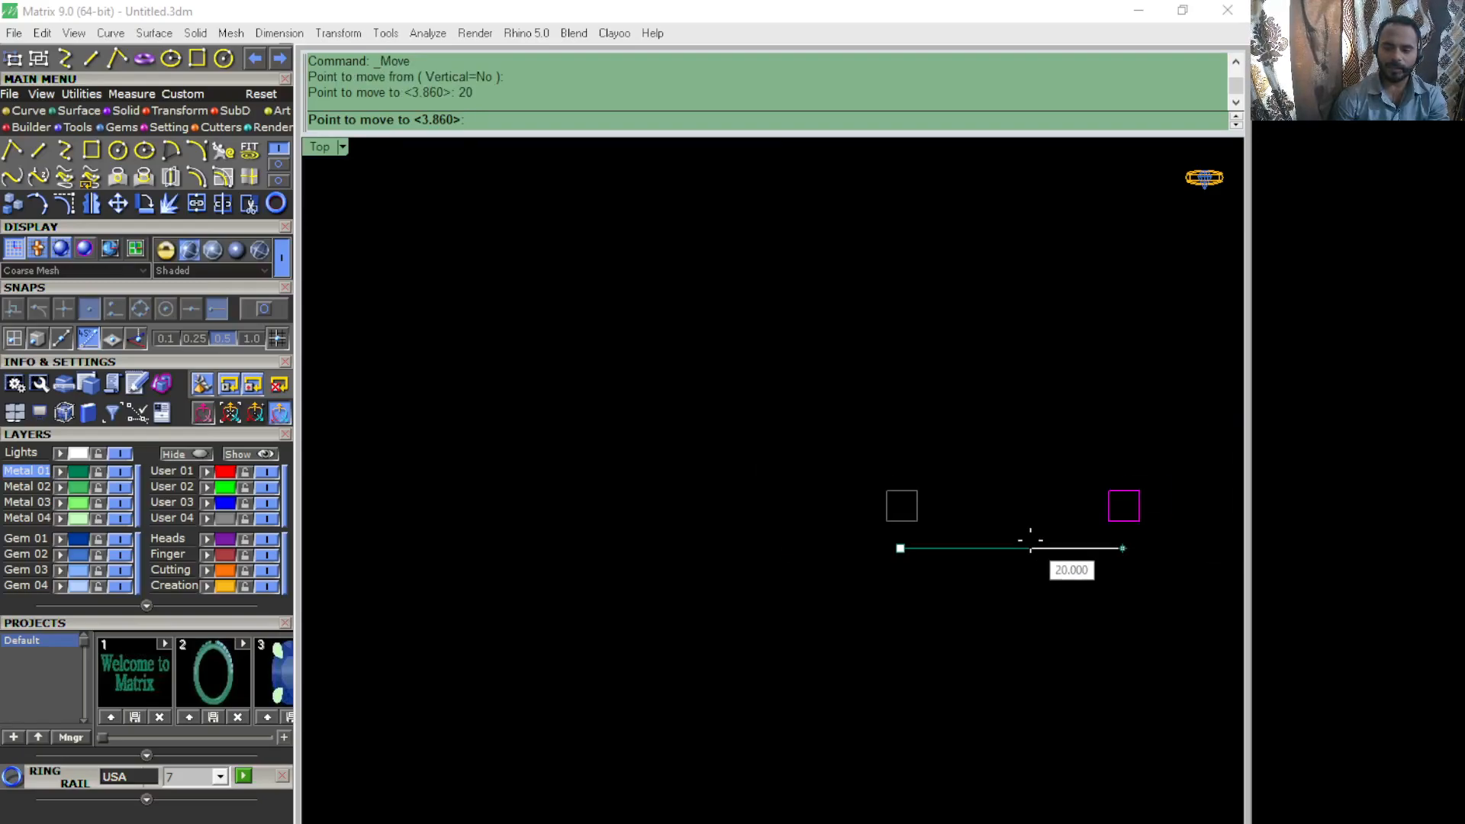
pyautogui.click(1029, 548)
# Step: Move the square 20 units back to the left and clear the selection
pyautogui.scroll(3, 1088, 552)
pyautogui.moveTo(979, 371); pyautogui.dragTo(1206, 529)
pyautogui.write('M')
pyautogui.press('Return')
pyautogui.click(1107, 568)
pyautogui.write('20')
pyautogui.press('Return')
pyautogui.click(1101, 587)
pyautogui.scroll(8, 862, 515)
pyautogui.click(749, 470)
pyautogui.moveTo(702, 473); pyautogui.dragTo(804, 522, button='right')
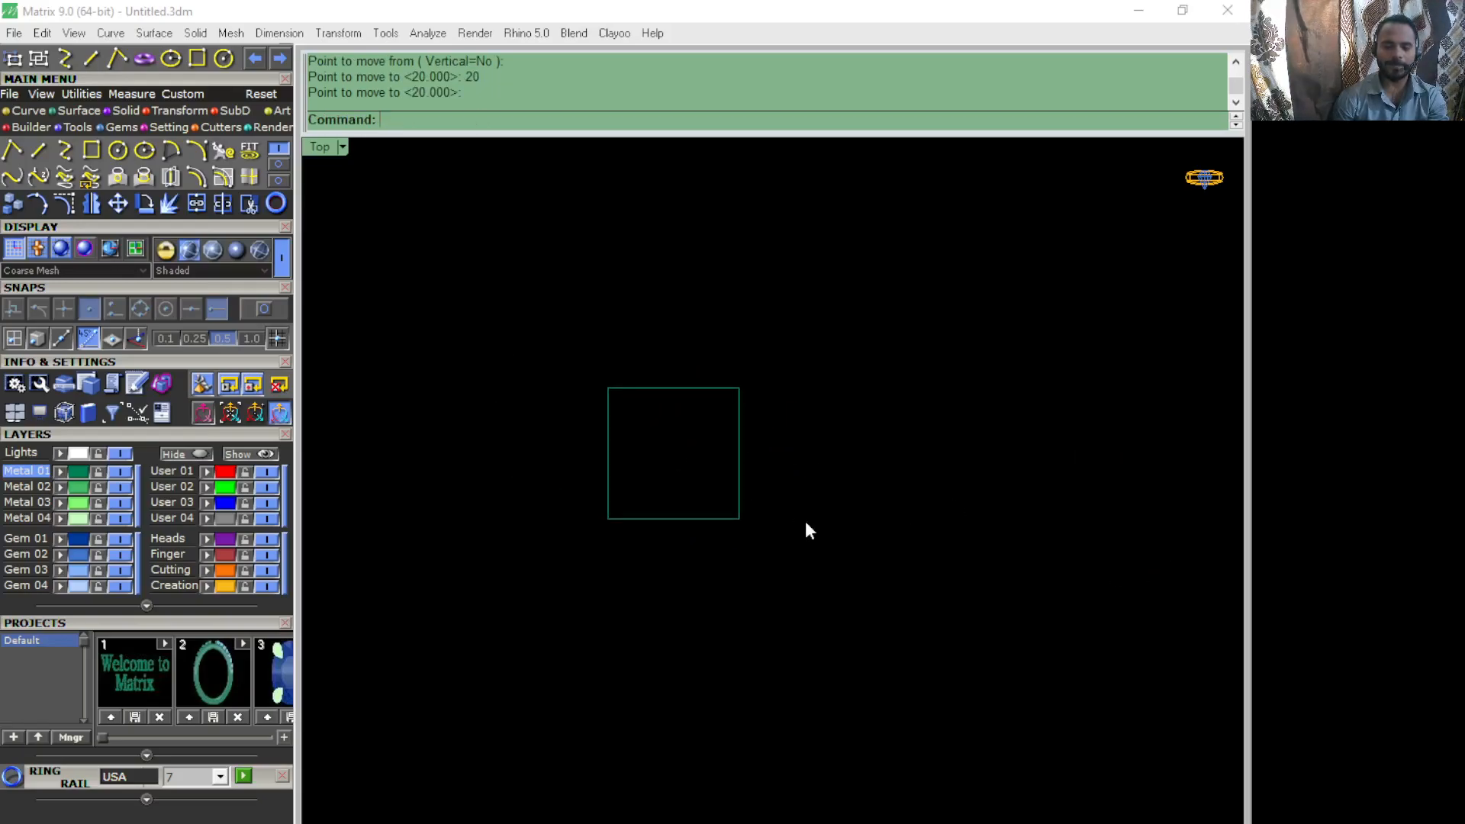
# Step: Delete the square from the Top view
pyautogui.scroll(2, 674, 522)
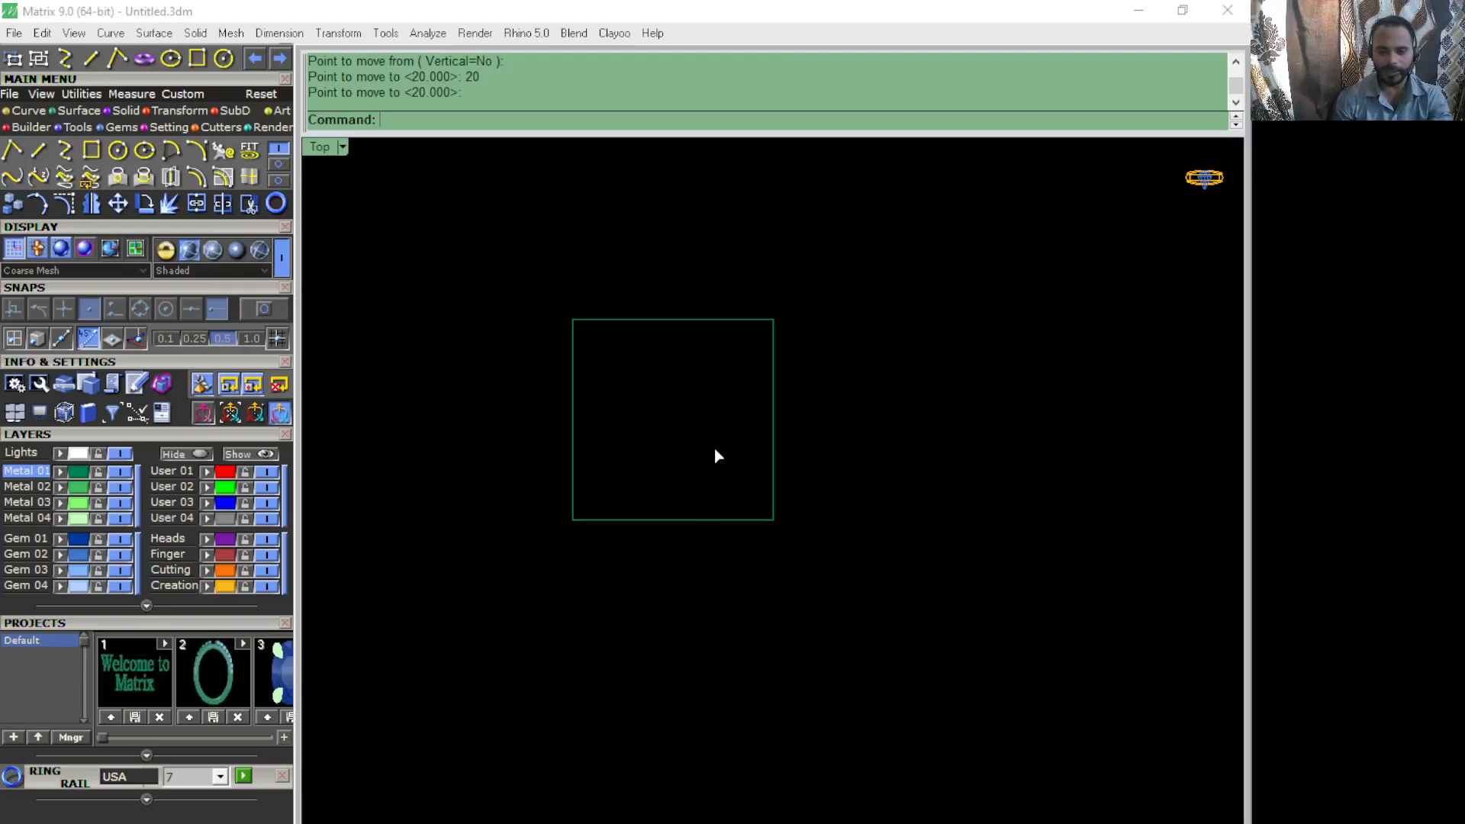
pyautogui.press('Escape')
pyautogui.scroll(-2, 716, 454)
pyautogui.press('Delete')
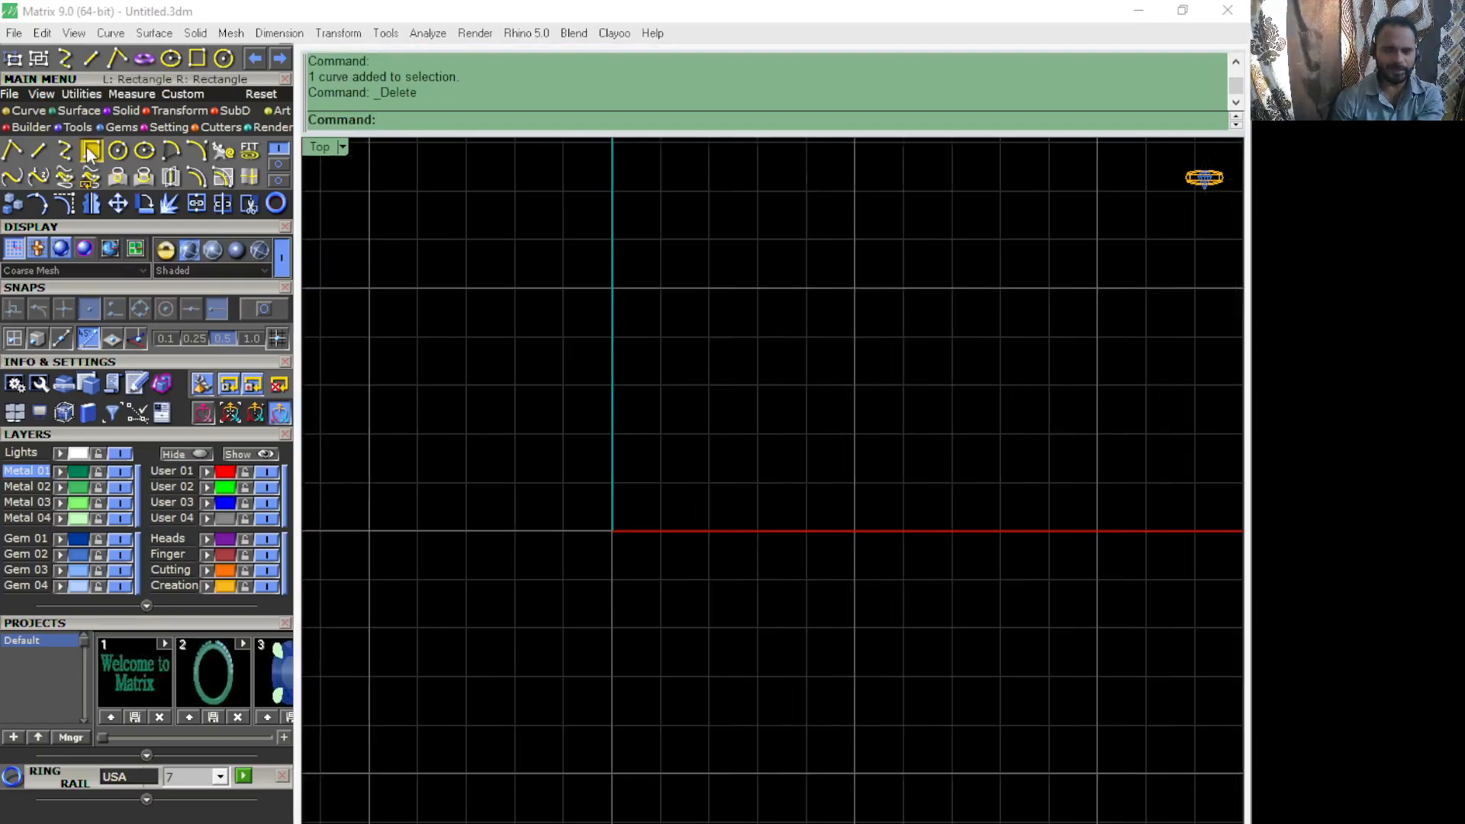
pyautogui.click(93, 152)
pyautogui.write('0')
pyautogui.press('Return')
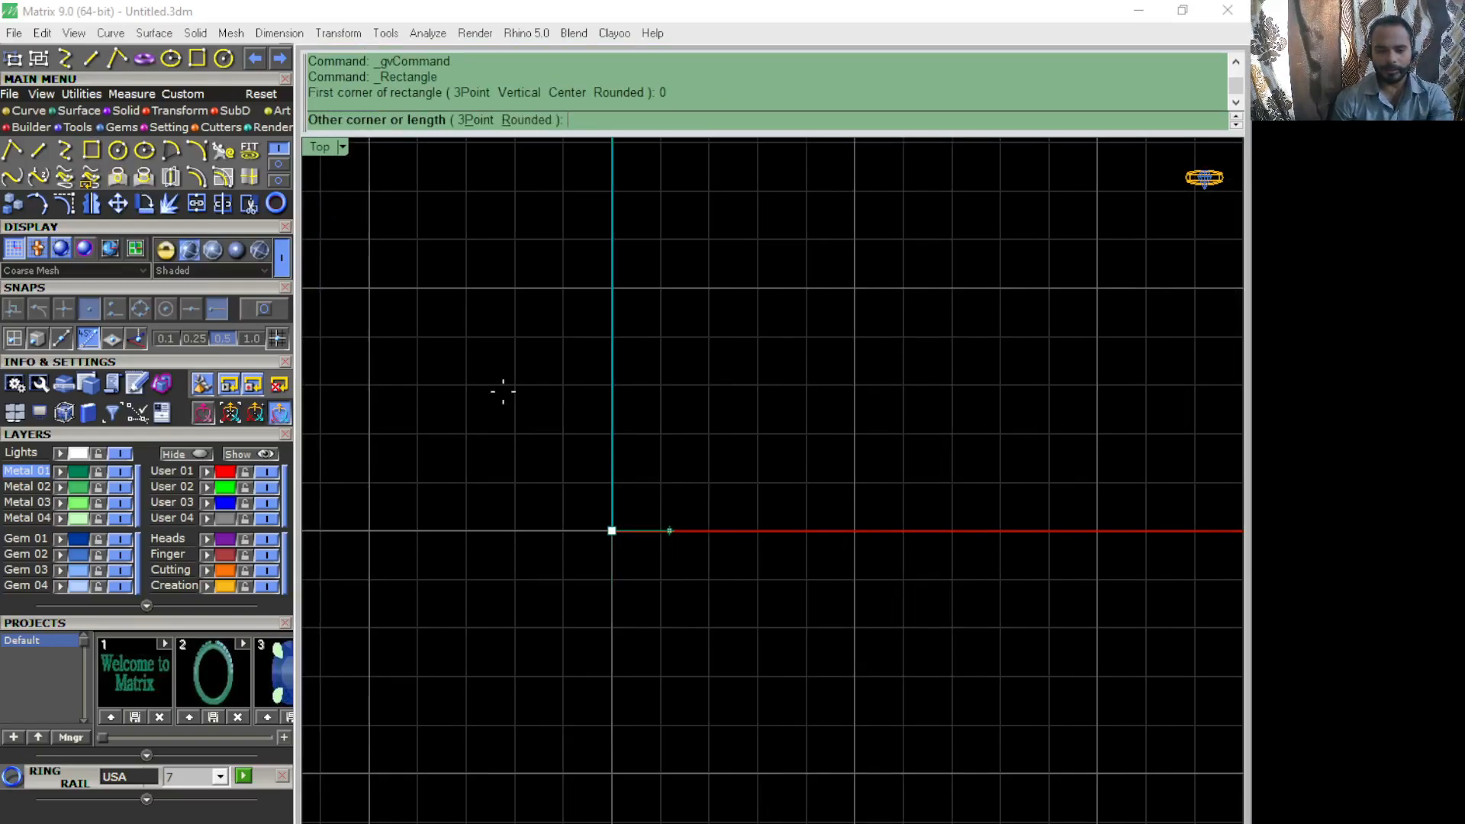
pyautogui.press('Escape')
# Step: Draw a square centred on the origin (0) with the Rectangle command's Center option
pyautogui.click(92, 150)
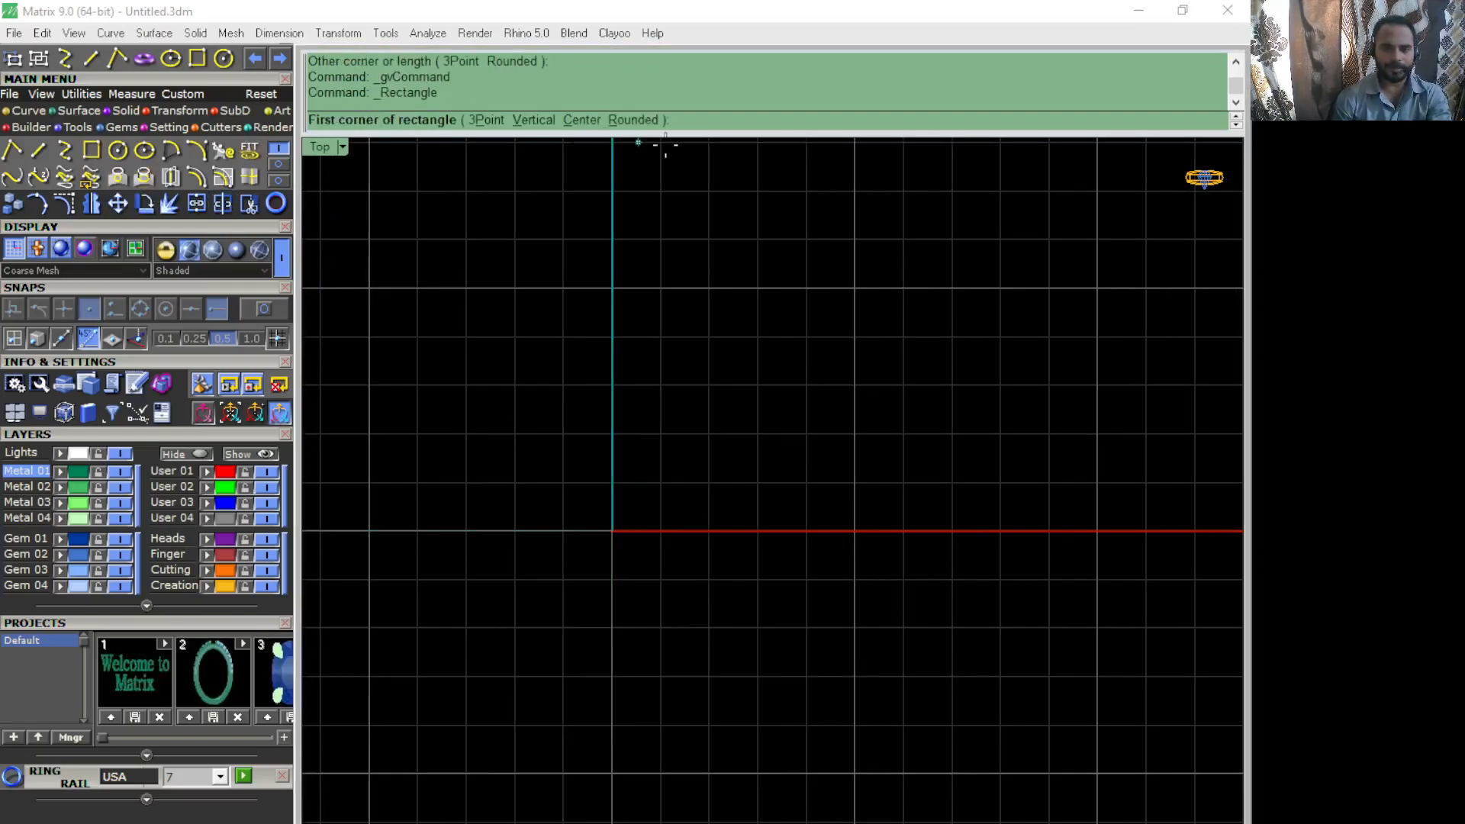
pyautogui.click(582, 120)
pyautogui.write('0')
pyautogui.press('Return')
pyautogui.click(687, 622)
pyautogui.click(689, 616)
pyautogui.scroll(-4, 578, 569)
pyautogui.write('M')
pyautogui.press('Return')
pyautogui.click(700, 452)
pyautogui.write('20')
pyautogui.press('Return')
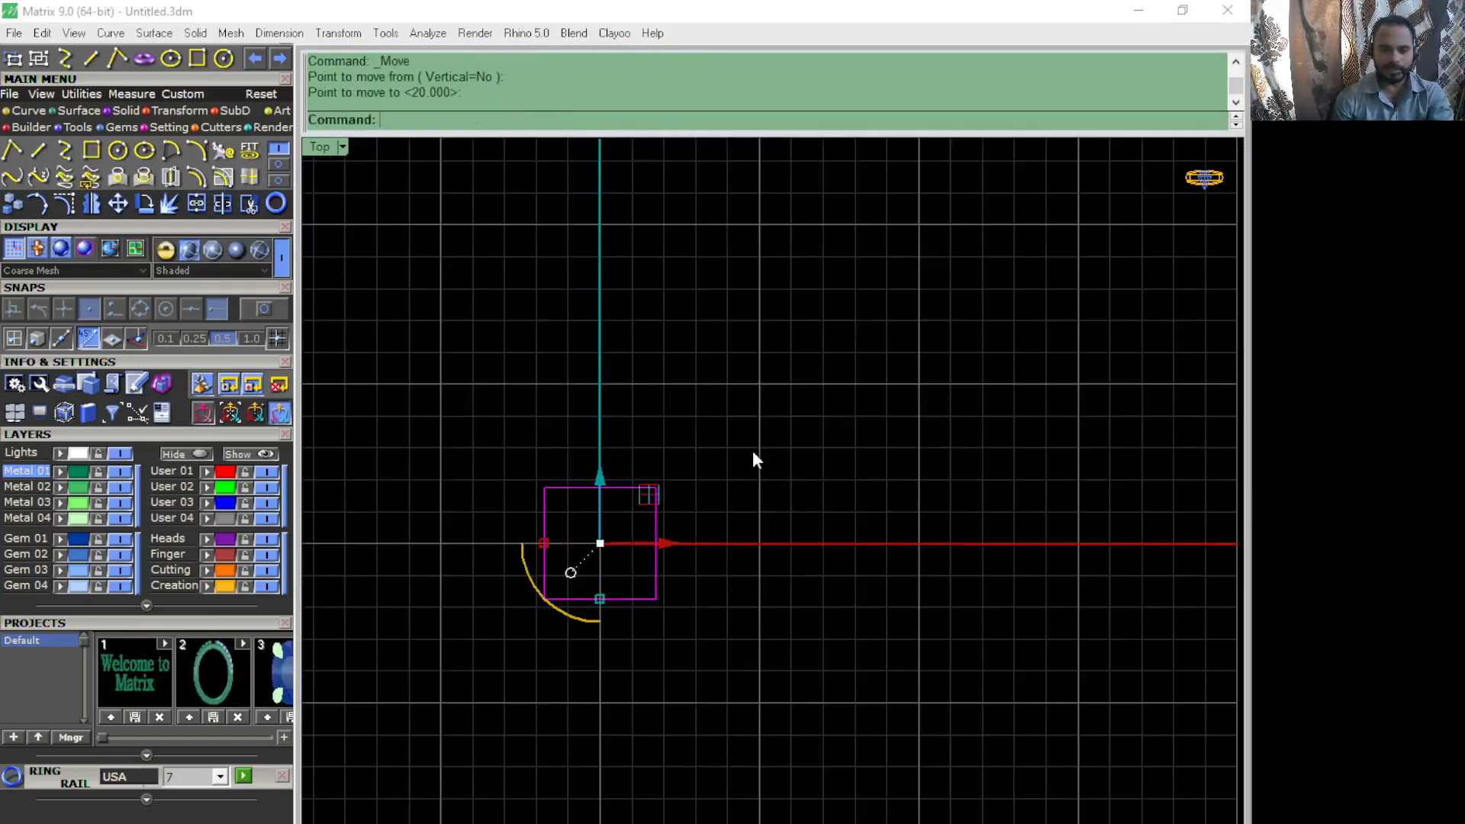
# Step: Move the centred square freehand about 14.9 units to the right along the X axis and reselect it
pyautogui.click(117, 205)
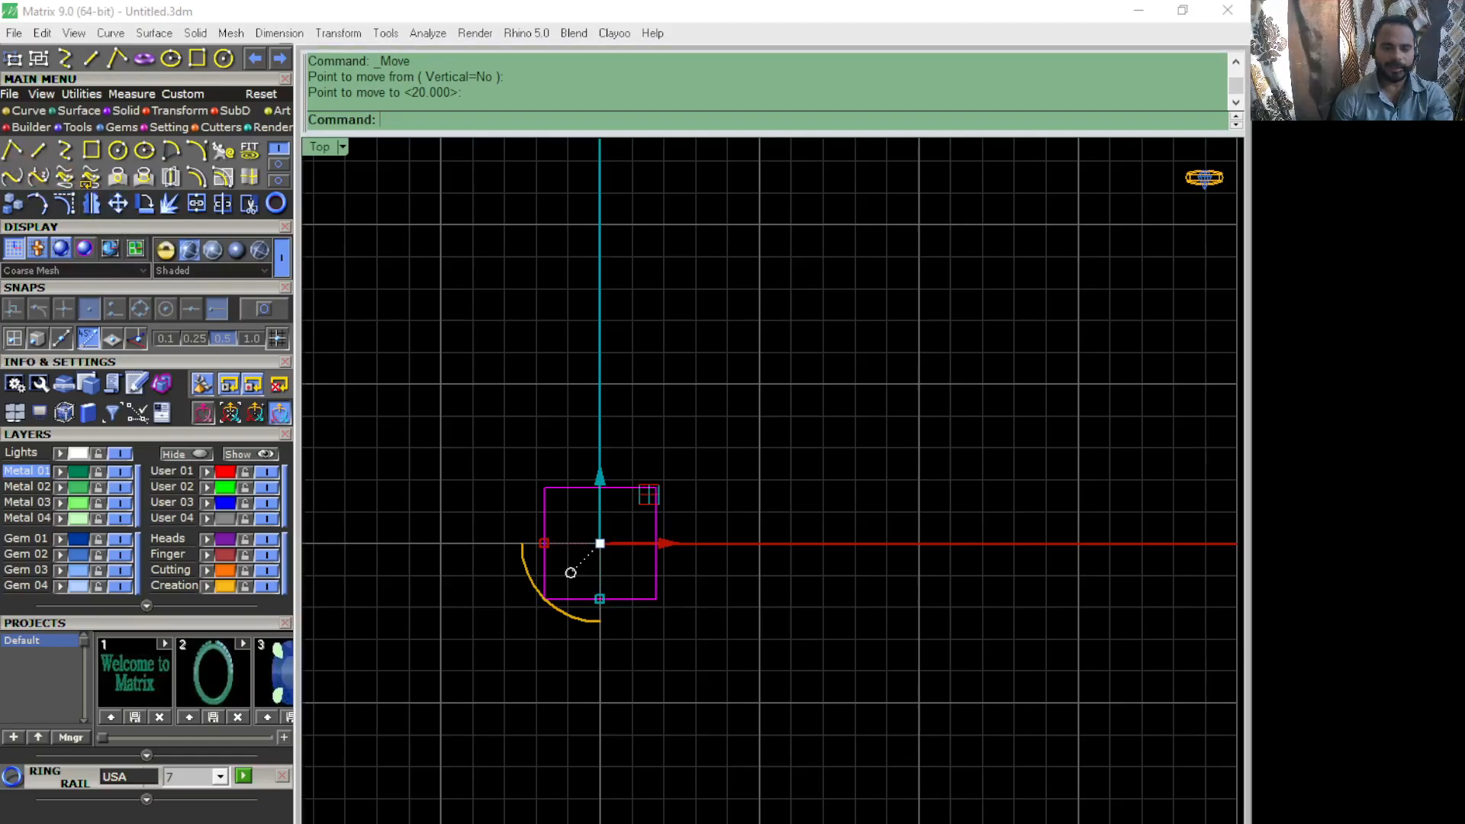
pyautogui.click(538, 380)
pyautogui.click(1014, 380)
pyautogui.click(1036, 666)
pyautogui.moveTo(1049, 559); pyautogui.dragTo(857, 666)
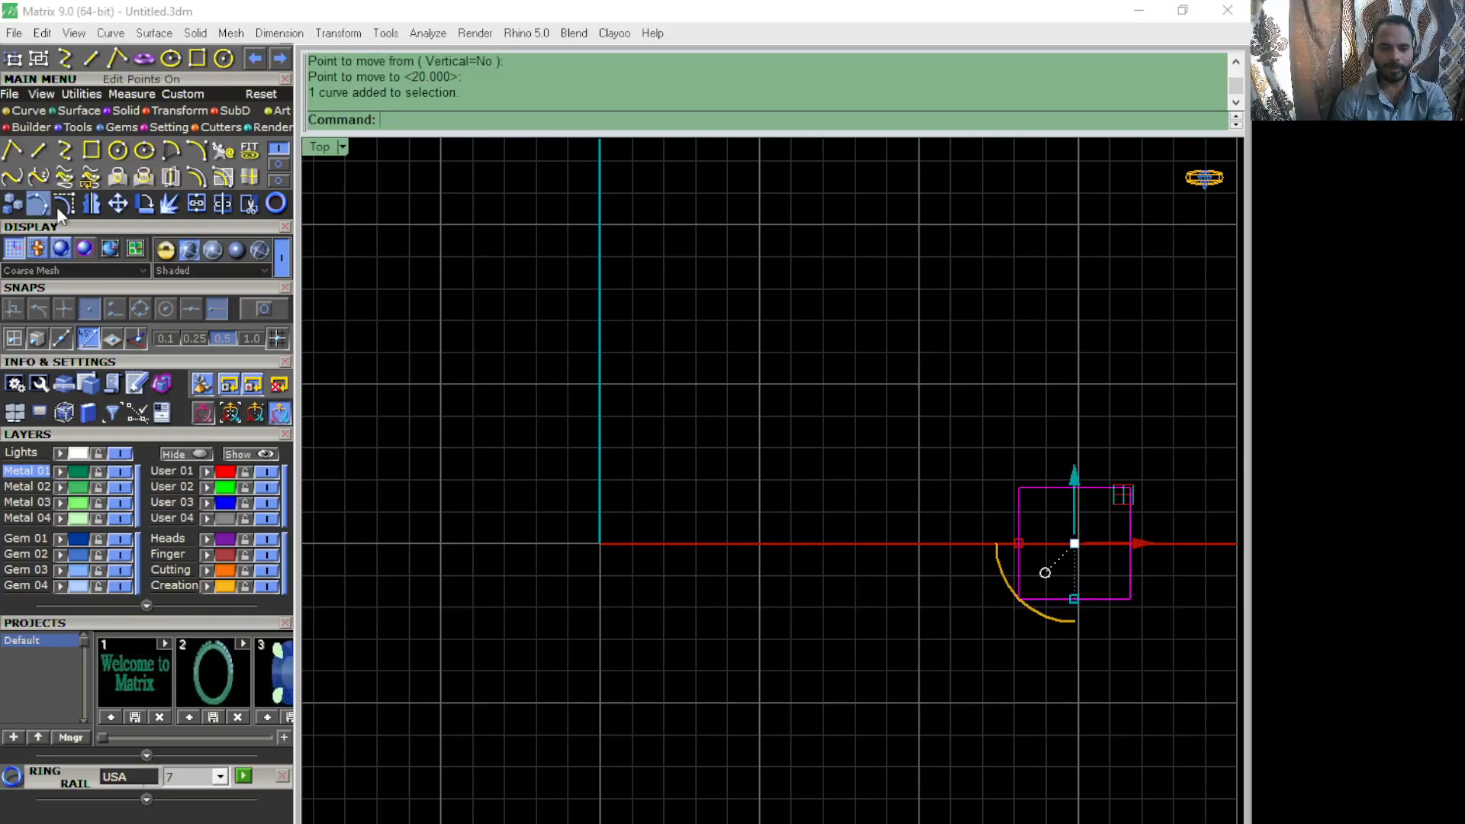
# Step: Try to move the square back toward the origin by eye, and undo its last move instead
pyautogui.click(118, 205)
pyautogui.click(1079, 684)
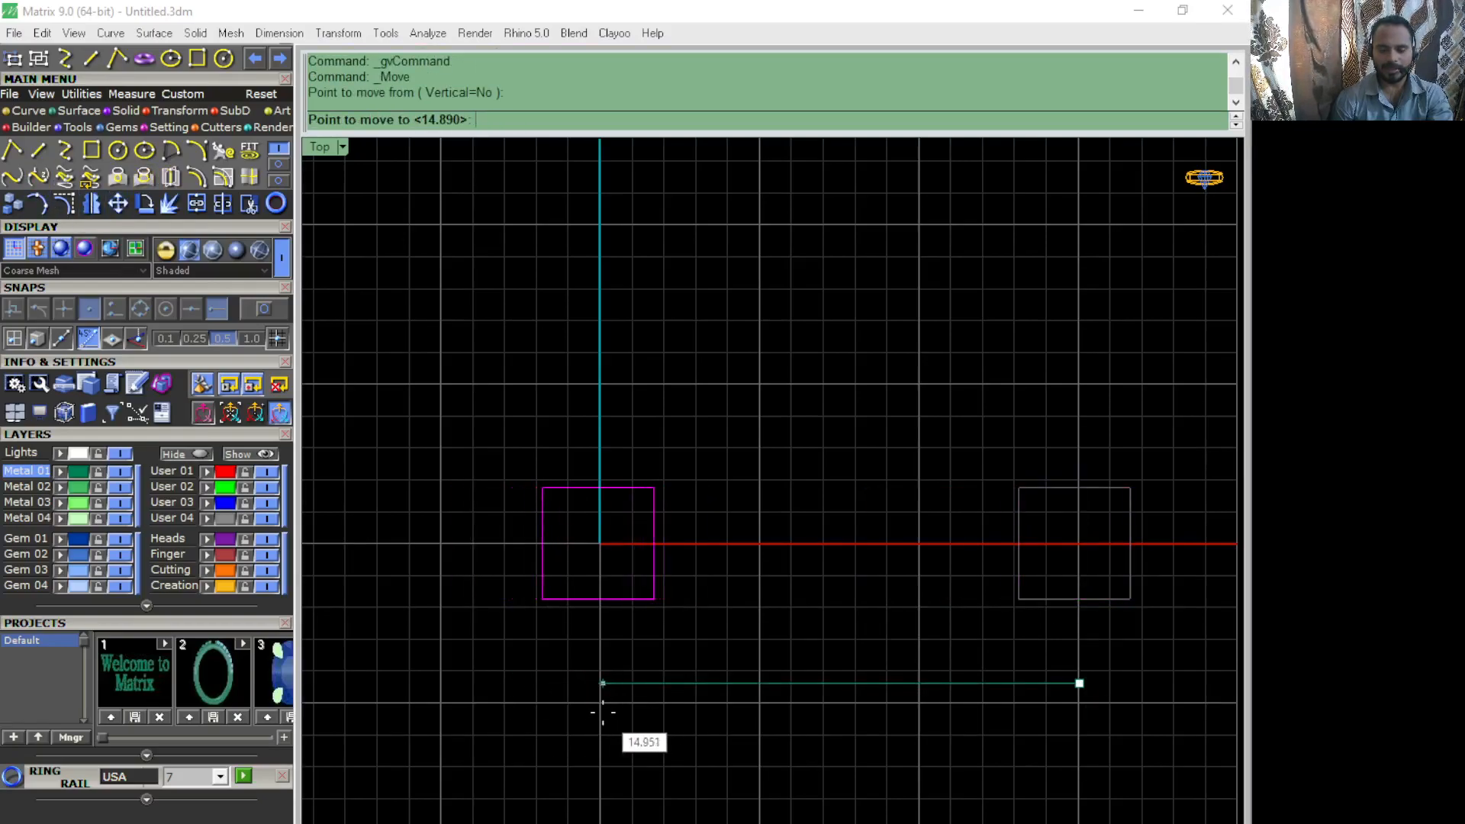
pyautogui.press('Escape')
pyautogui.hotkey('ctrl', 'z')
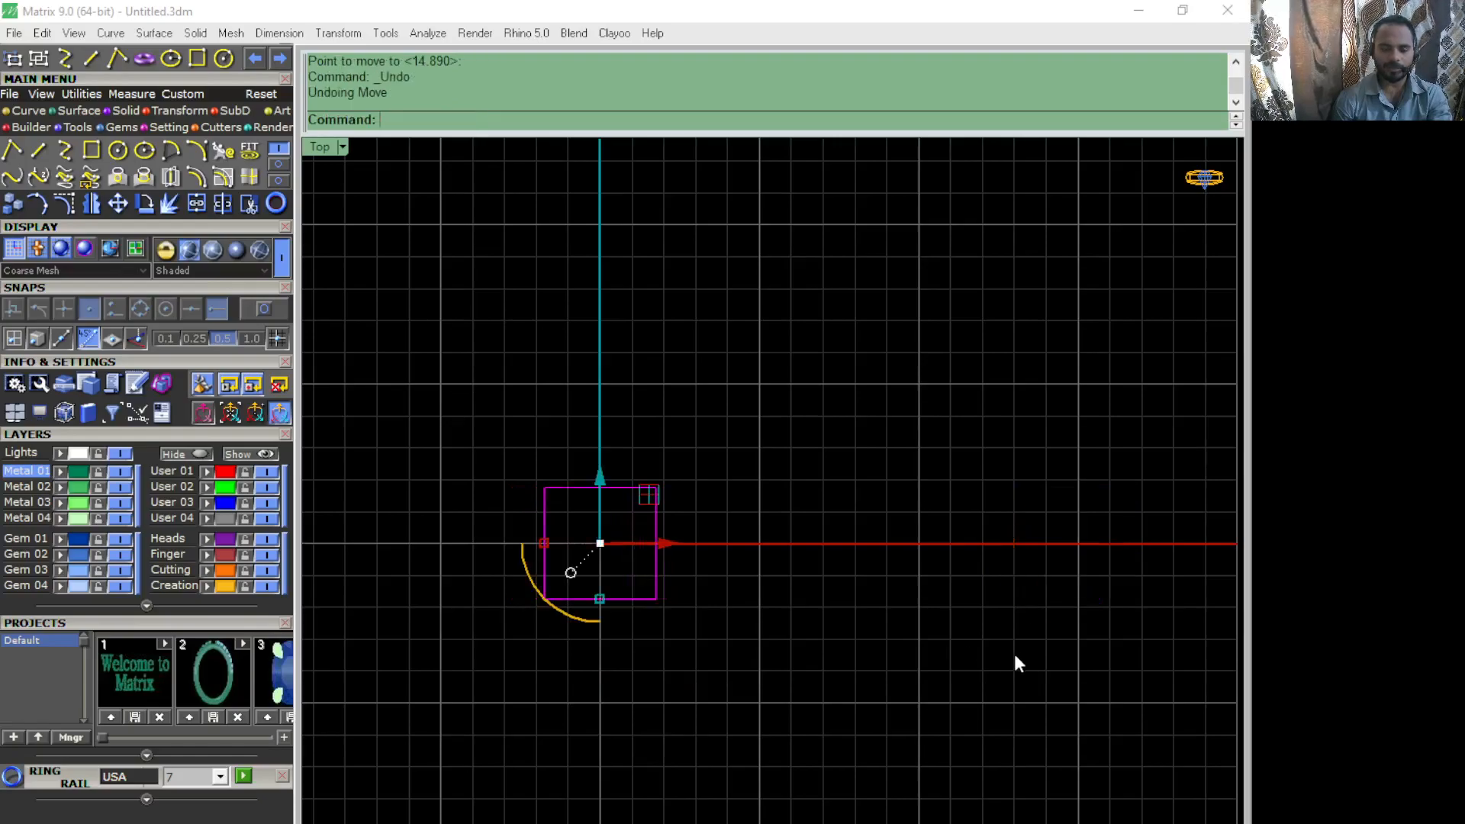
# Step: Move the square exactly 20 units to the right along the X axis
pyautogui.click(113, 204)
pyautogui.click(613, 426)
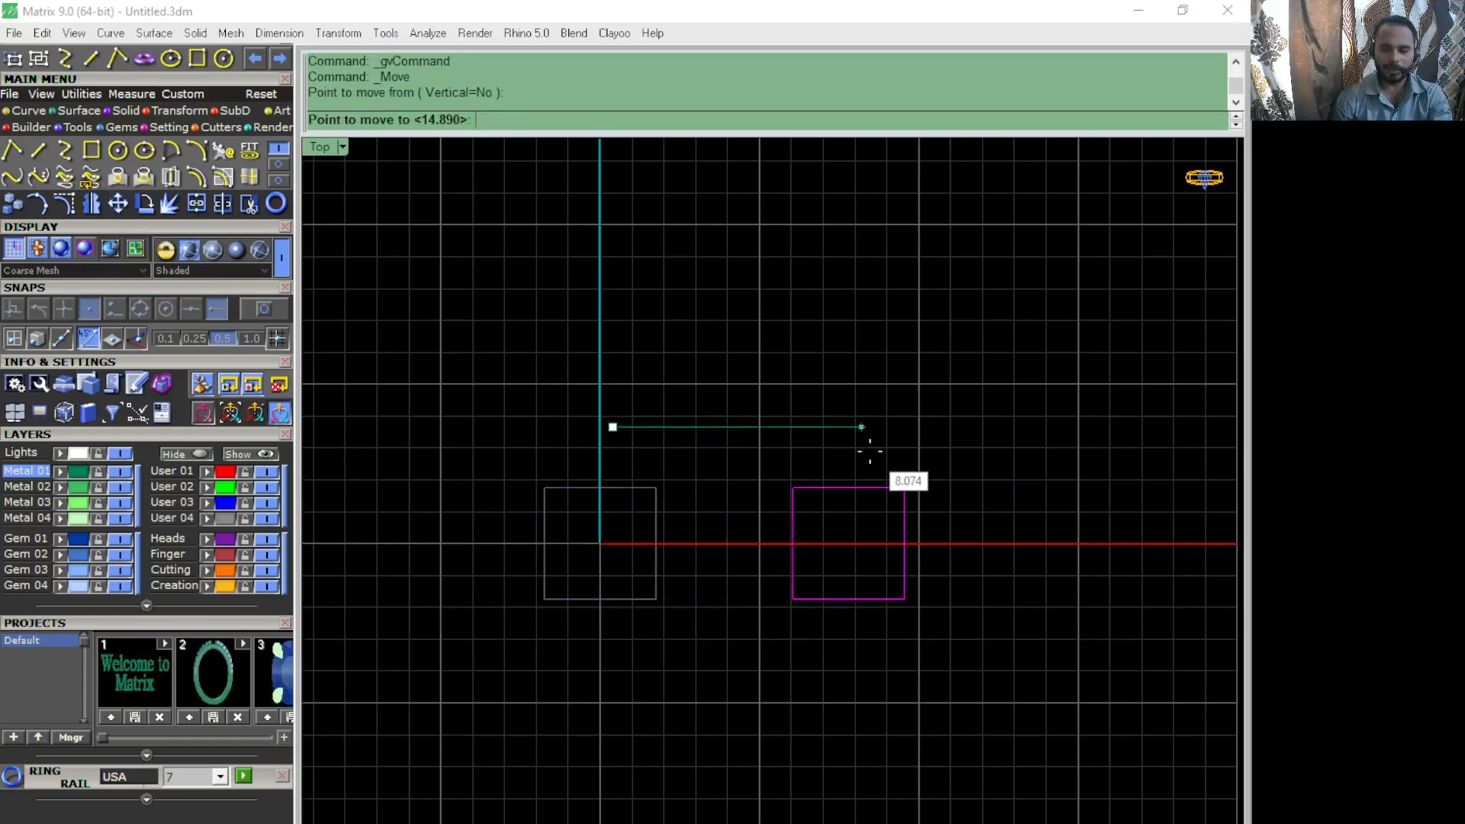
pyautogui.press('Return')
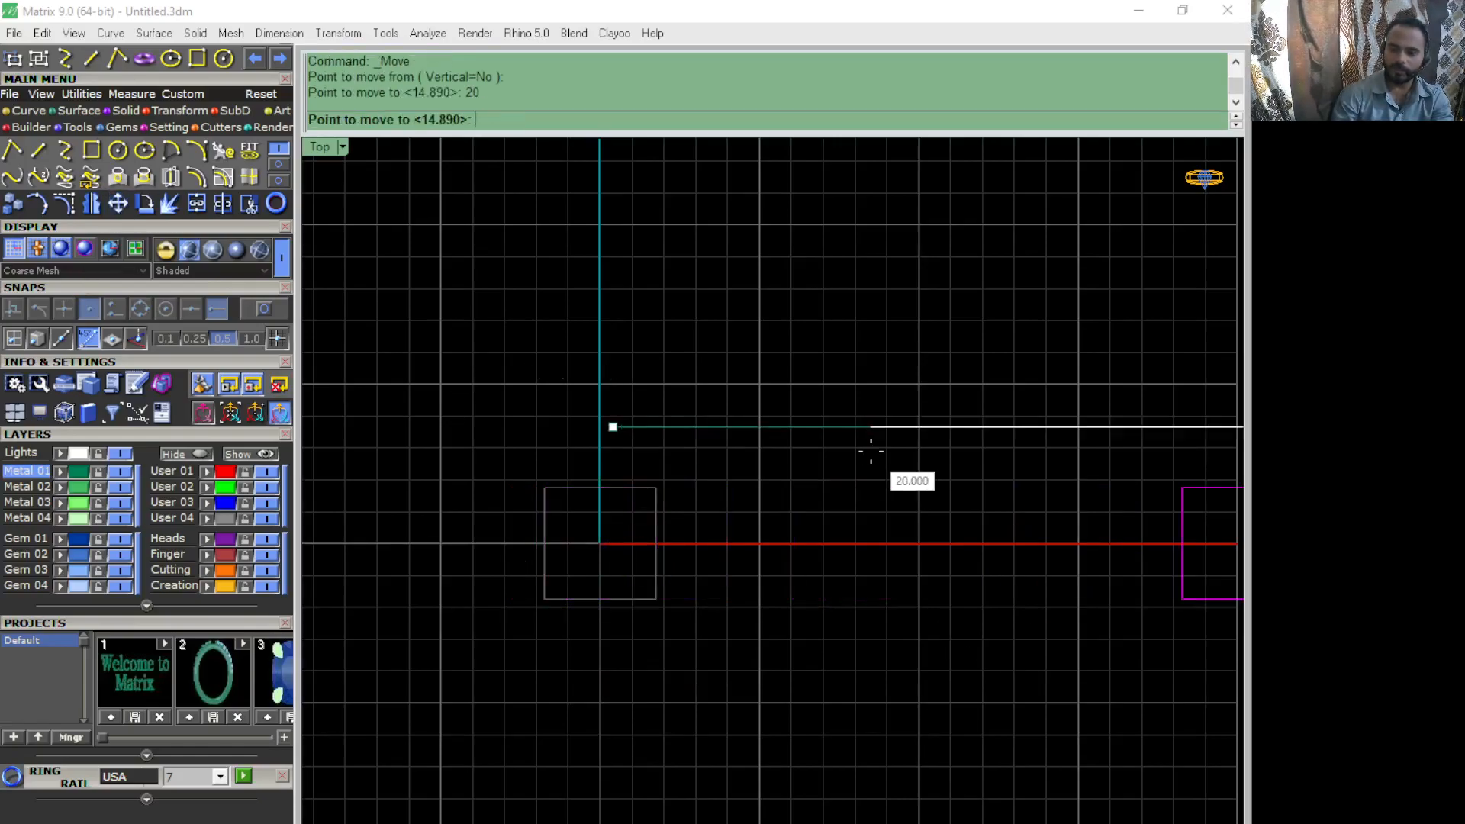
pyautogui.press('Return')
pyautogui.click(871, 450)
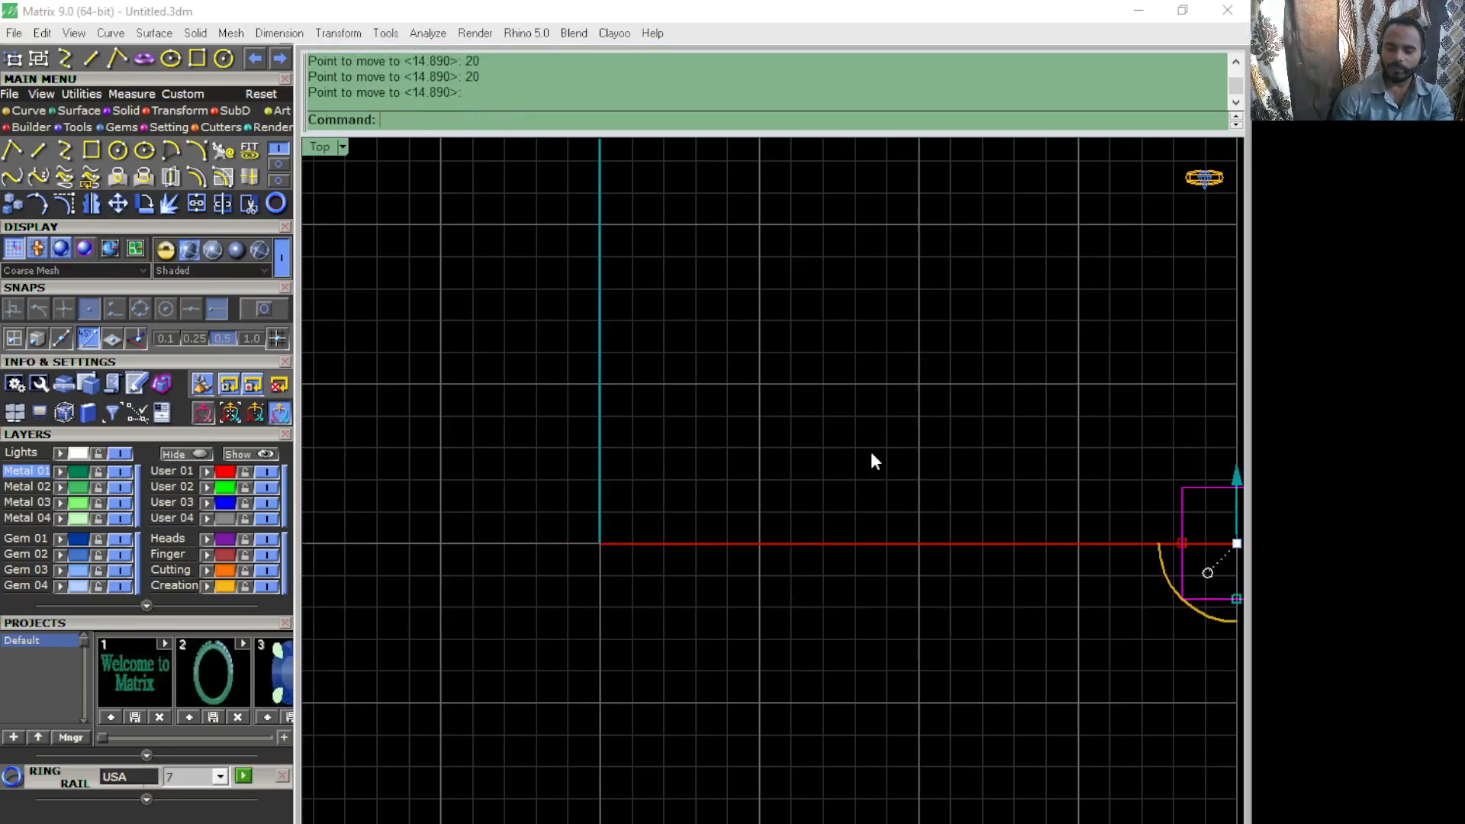
# Step: Move the square exactly 20 units to the left, back to the origin
pyautogui.scroll(-2, 871, 450)
pyautogui.moveTo(1128, 596); pyautogui.dragTo(1013, 470)
pyautogui.write('m')
pyautogui.press('Return')
pyautogui.click(1079, 397)
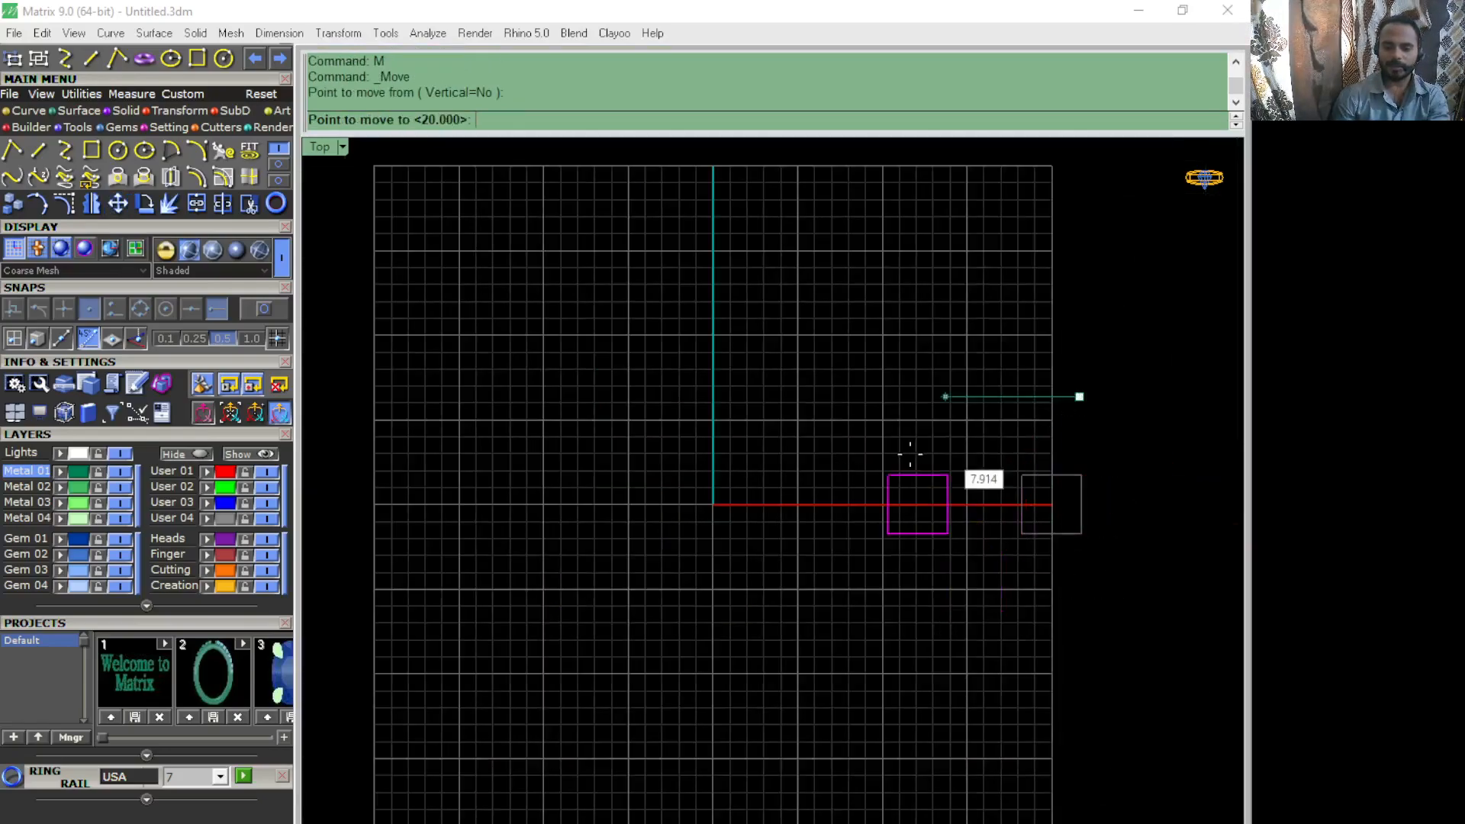
pyautogui.write('20')
pyautogui.press('Return')
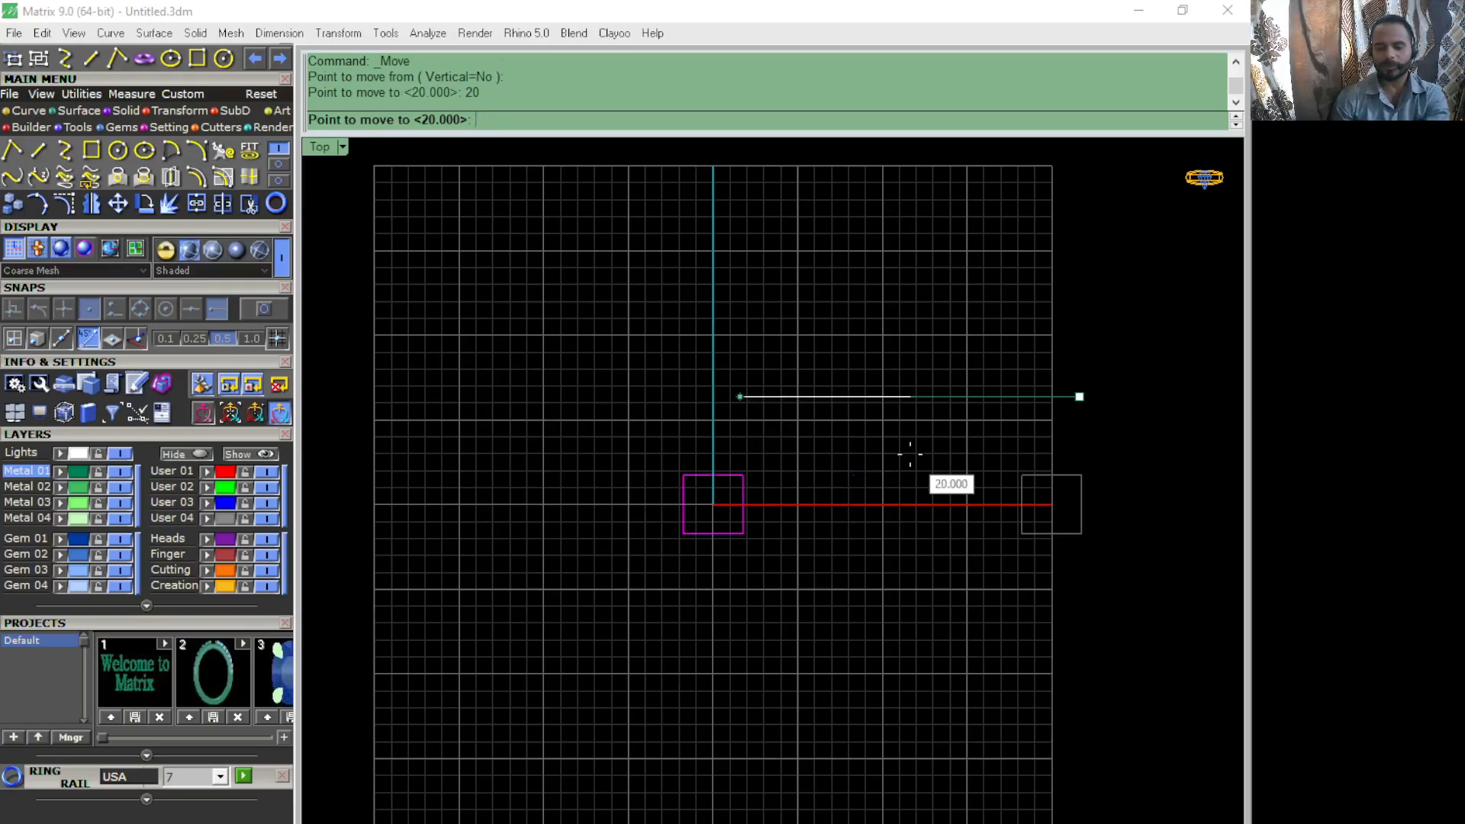
pyautogui.click(909, 451)
# Step: Select the square at the origin and delete it
pyautogui.scroll(6, 744, 539)
pyautogui.click(807, 603)
pyautogui.click(690, 456)
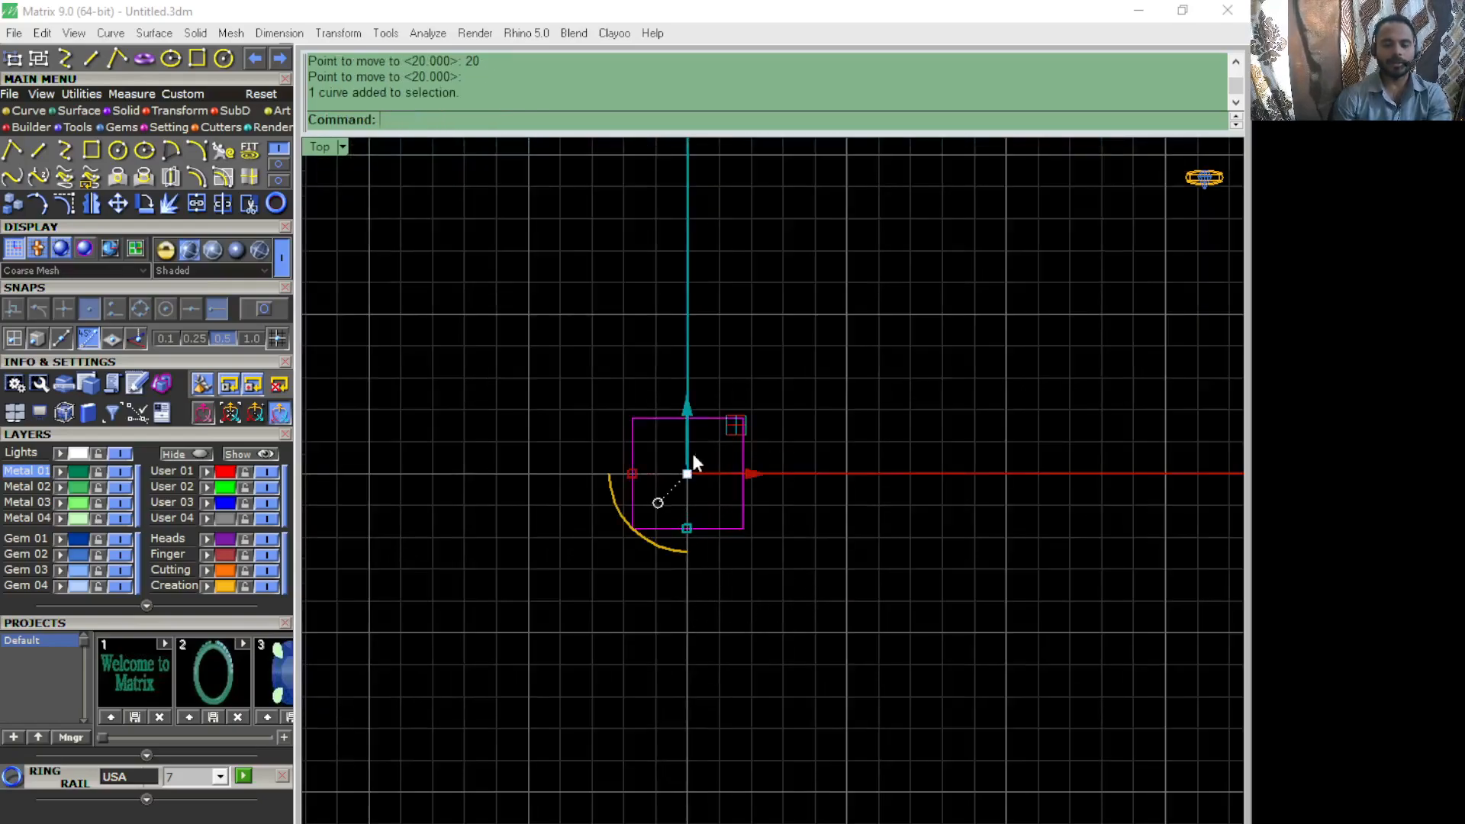
pyautogui.press('Delete')
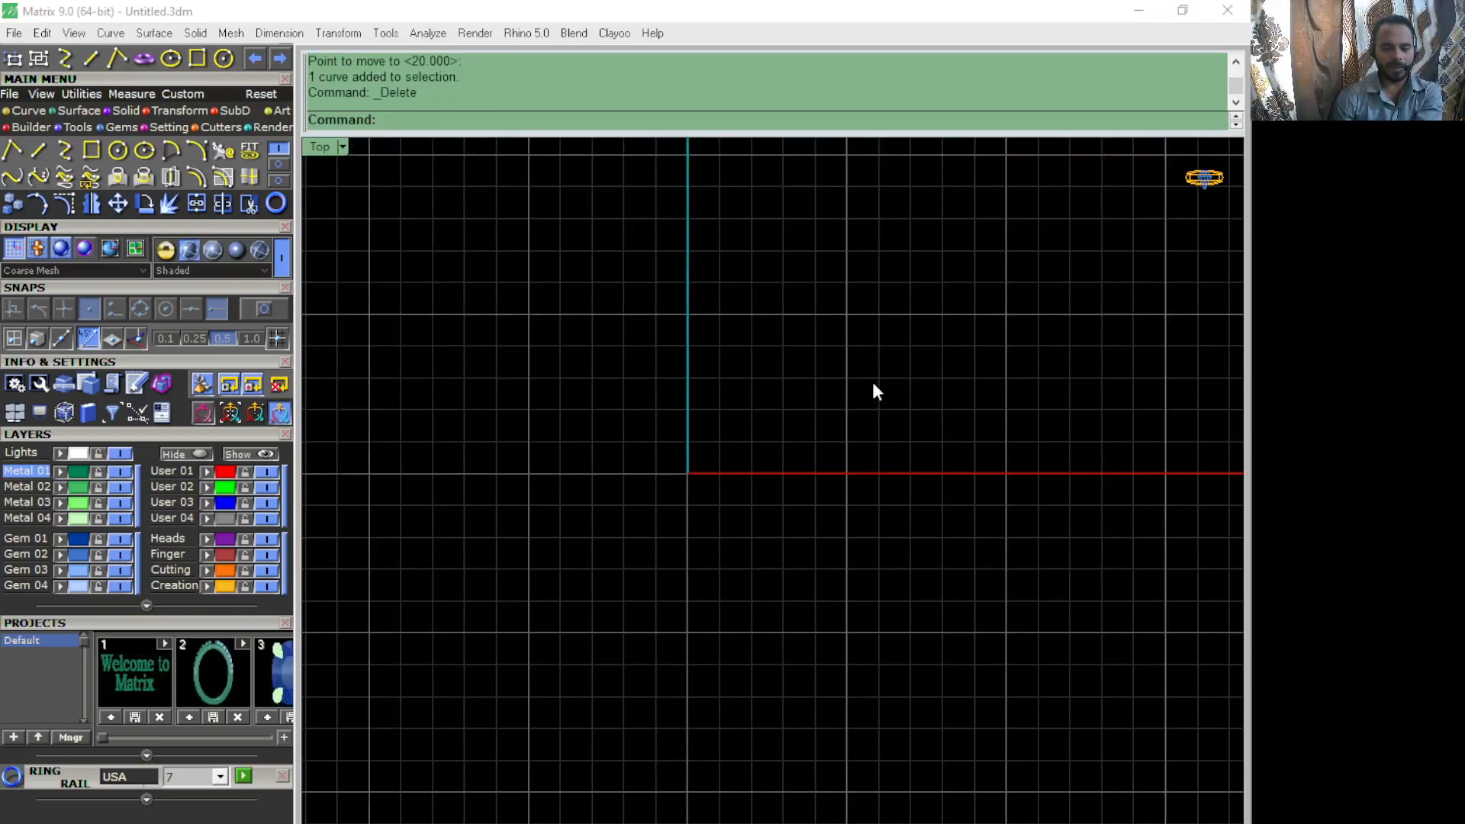
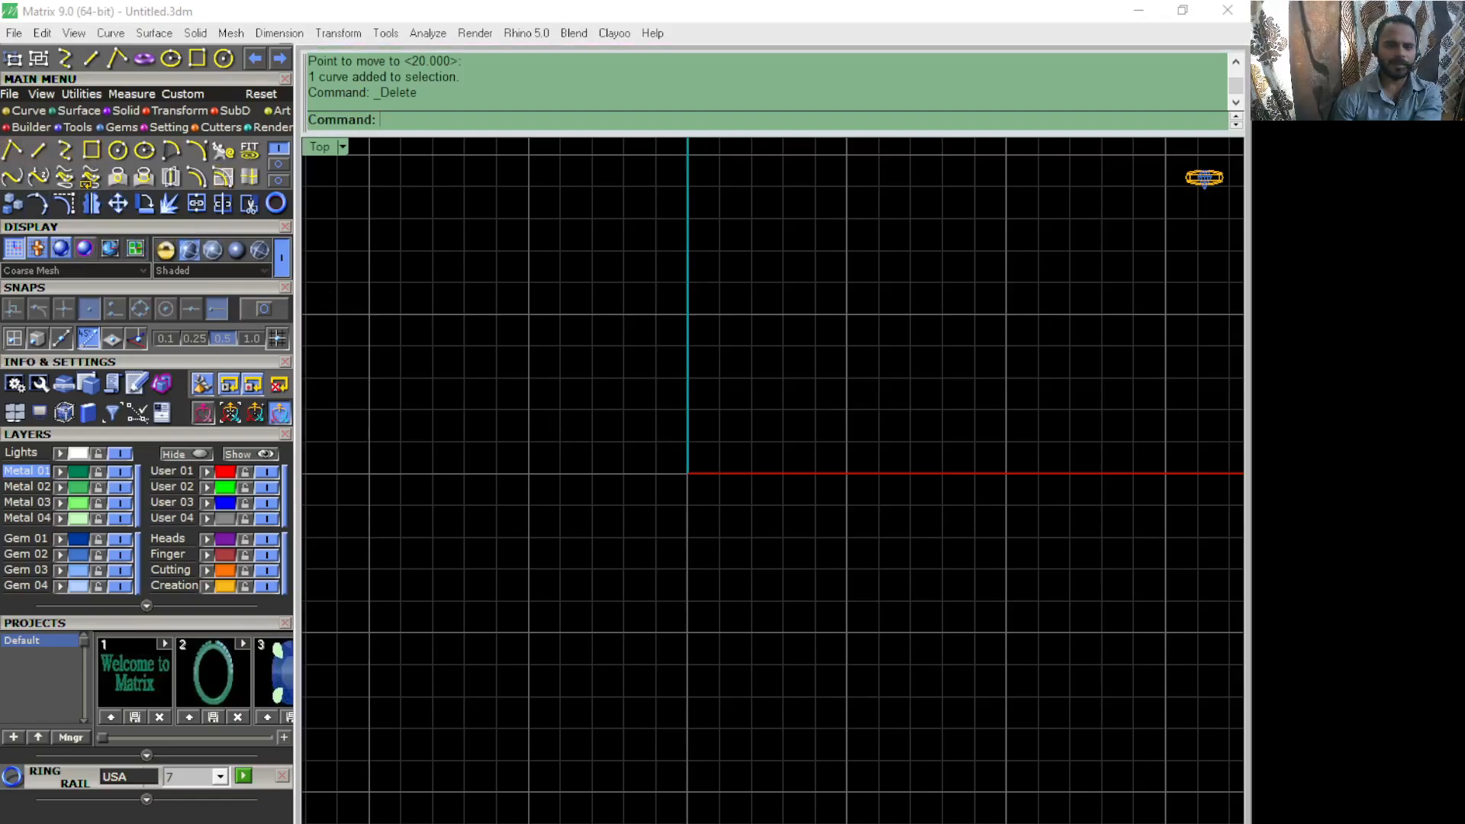
# Step: Draw a square straddling the X axis to the right of the origin and select it
pyautogui.click(92, 151)
pyautogui.click(761, 402)
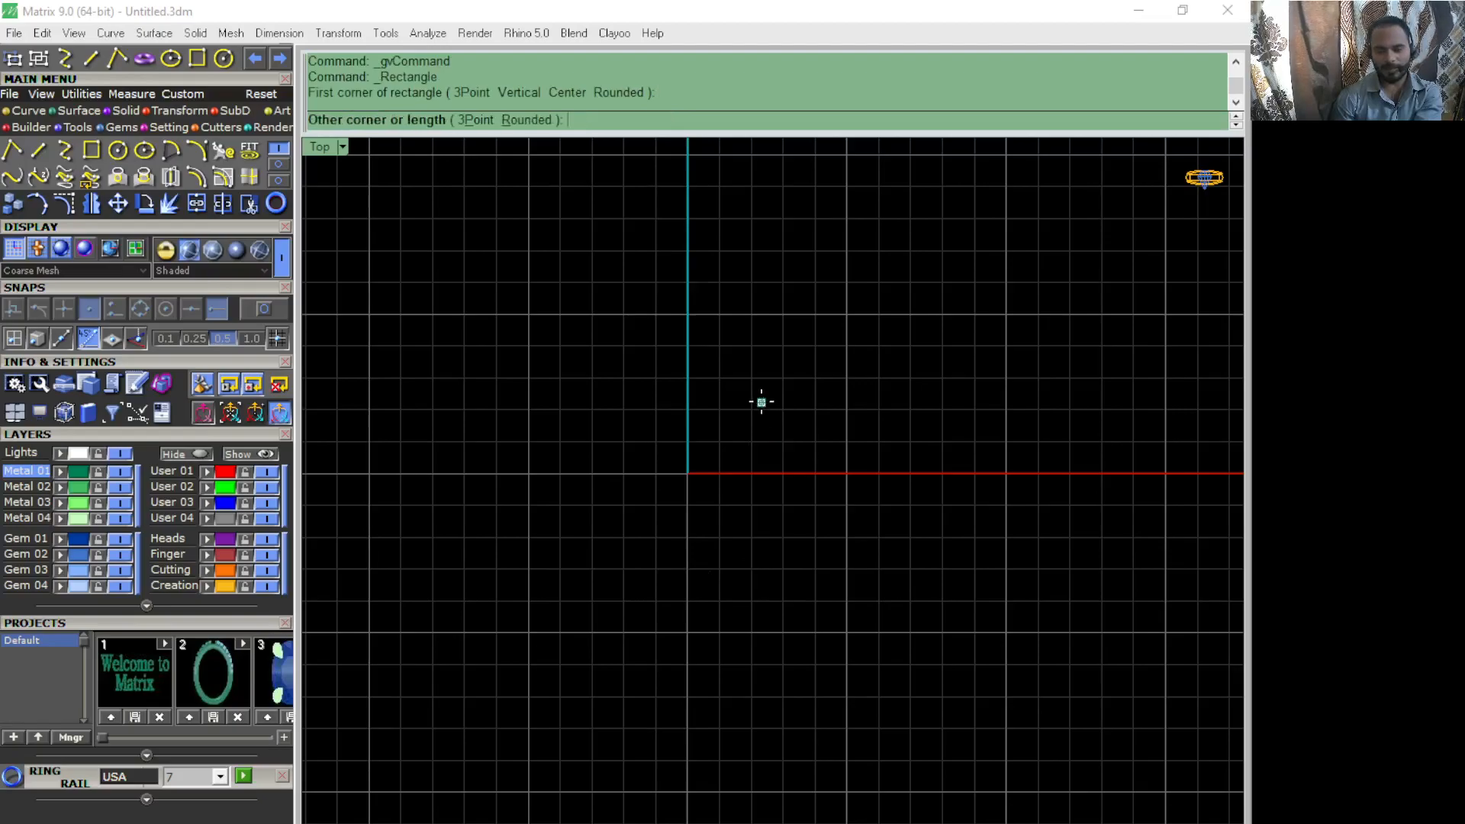
pyautogui.click(914, 565)
pyautogui.scroll(3, 908, 568)
pyautogui.moveTo(979, 512); pyautogui.dragTo(722, 556)
pyautogui.scroll(-2, 722, 556)
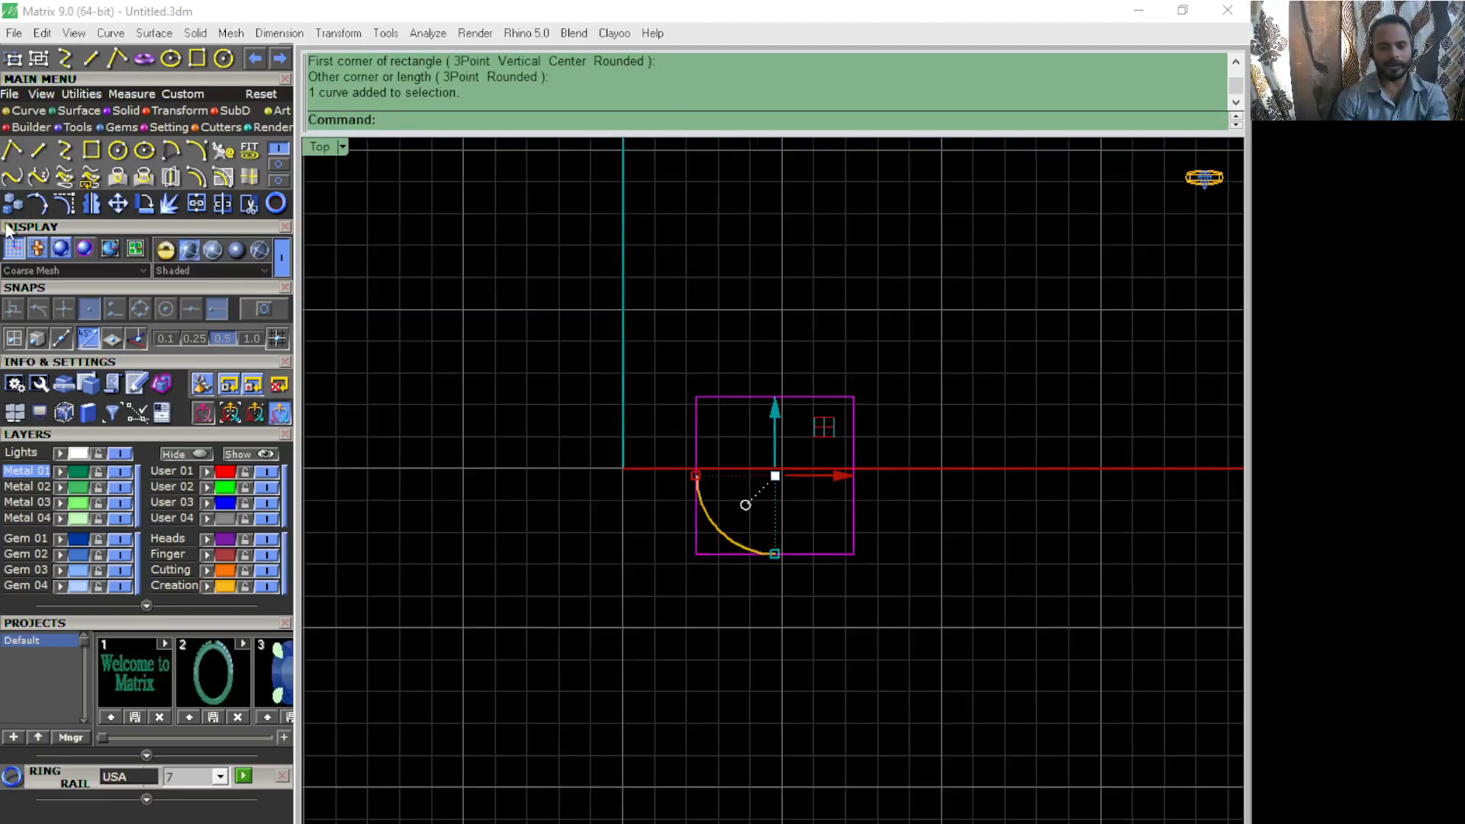
pyautogui.click(86, 203)
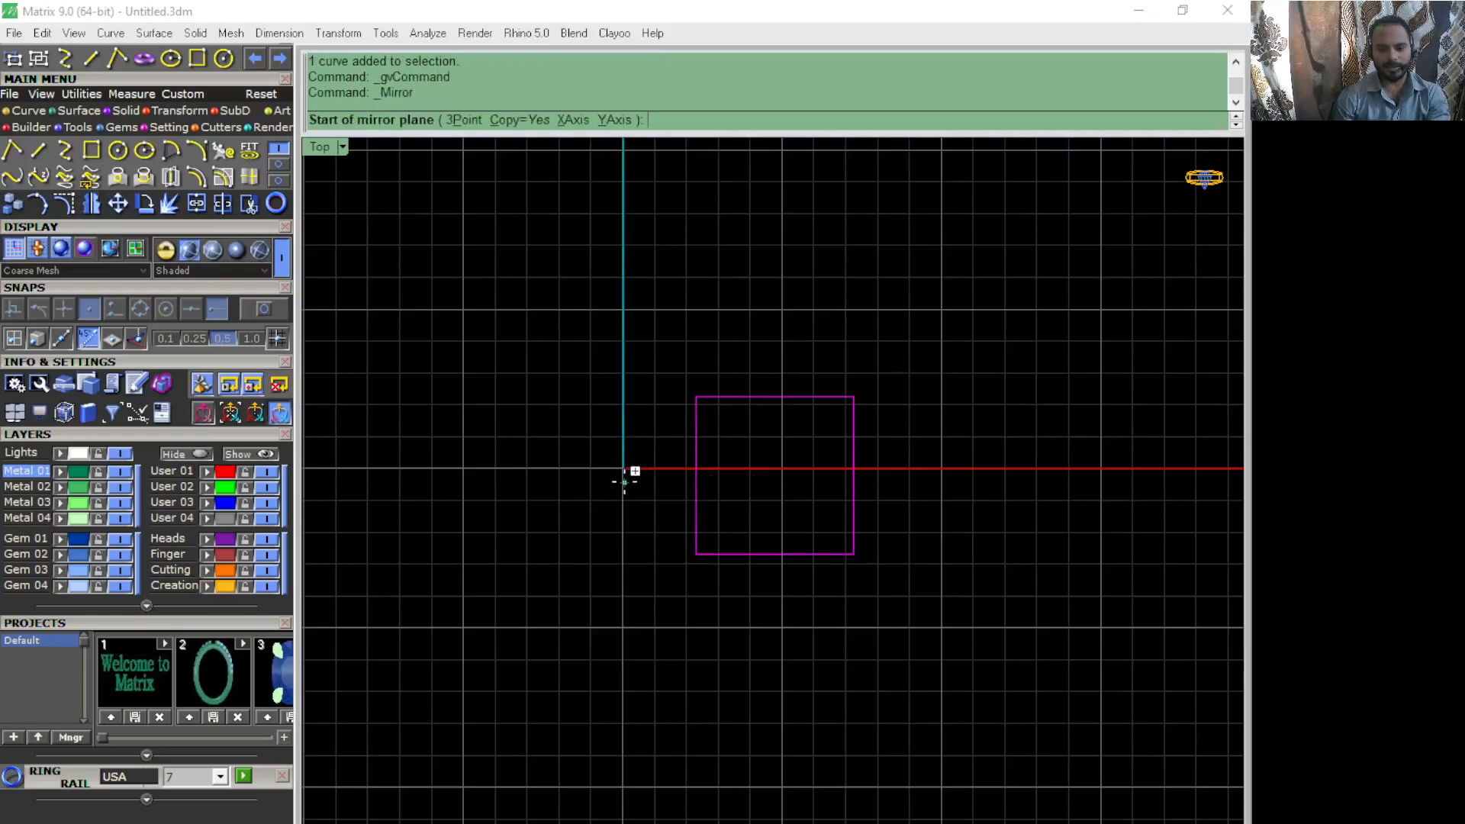
pyautogui.write('0')
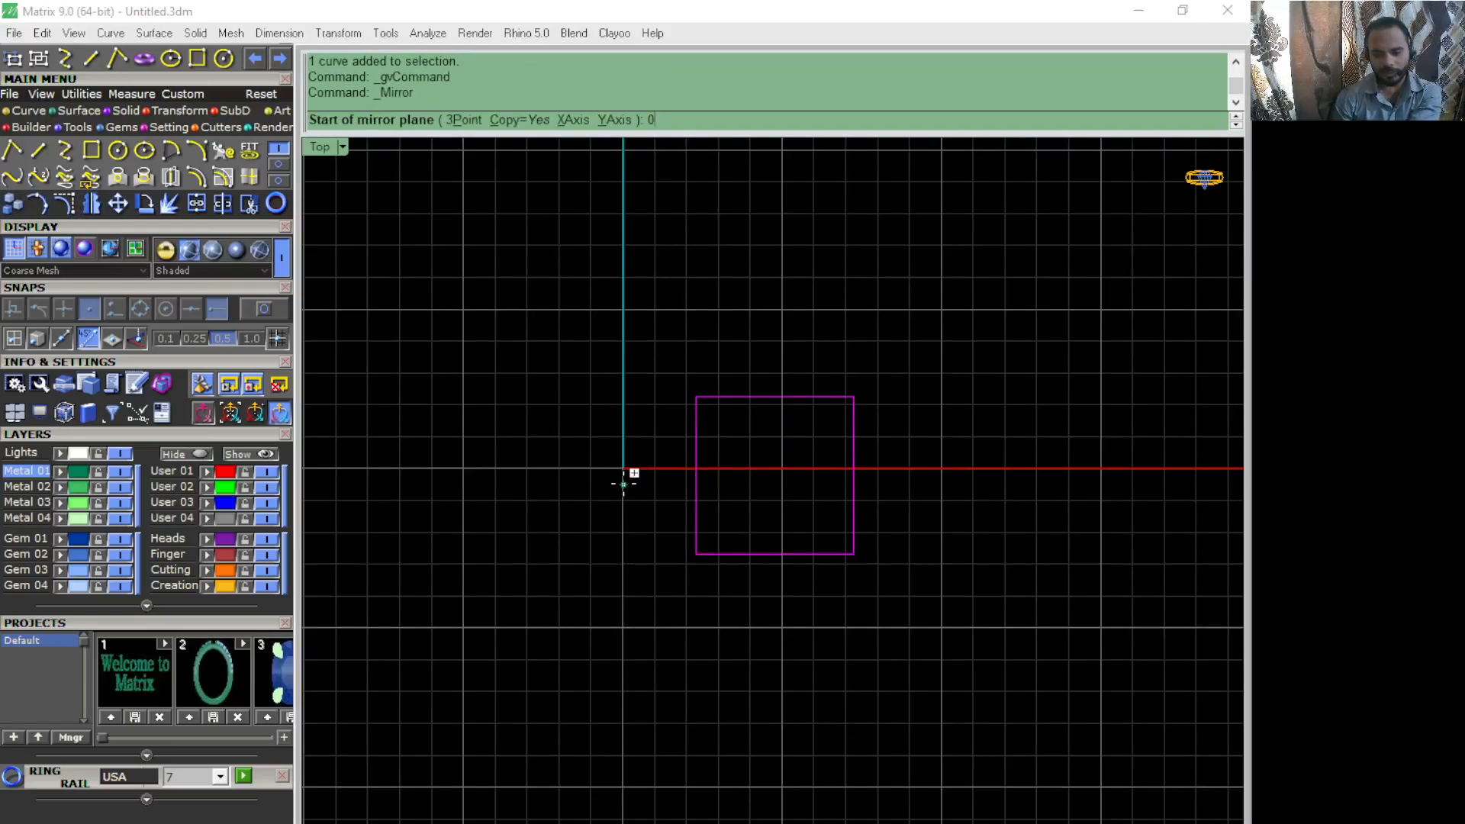
pyautogui.press('Return')
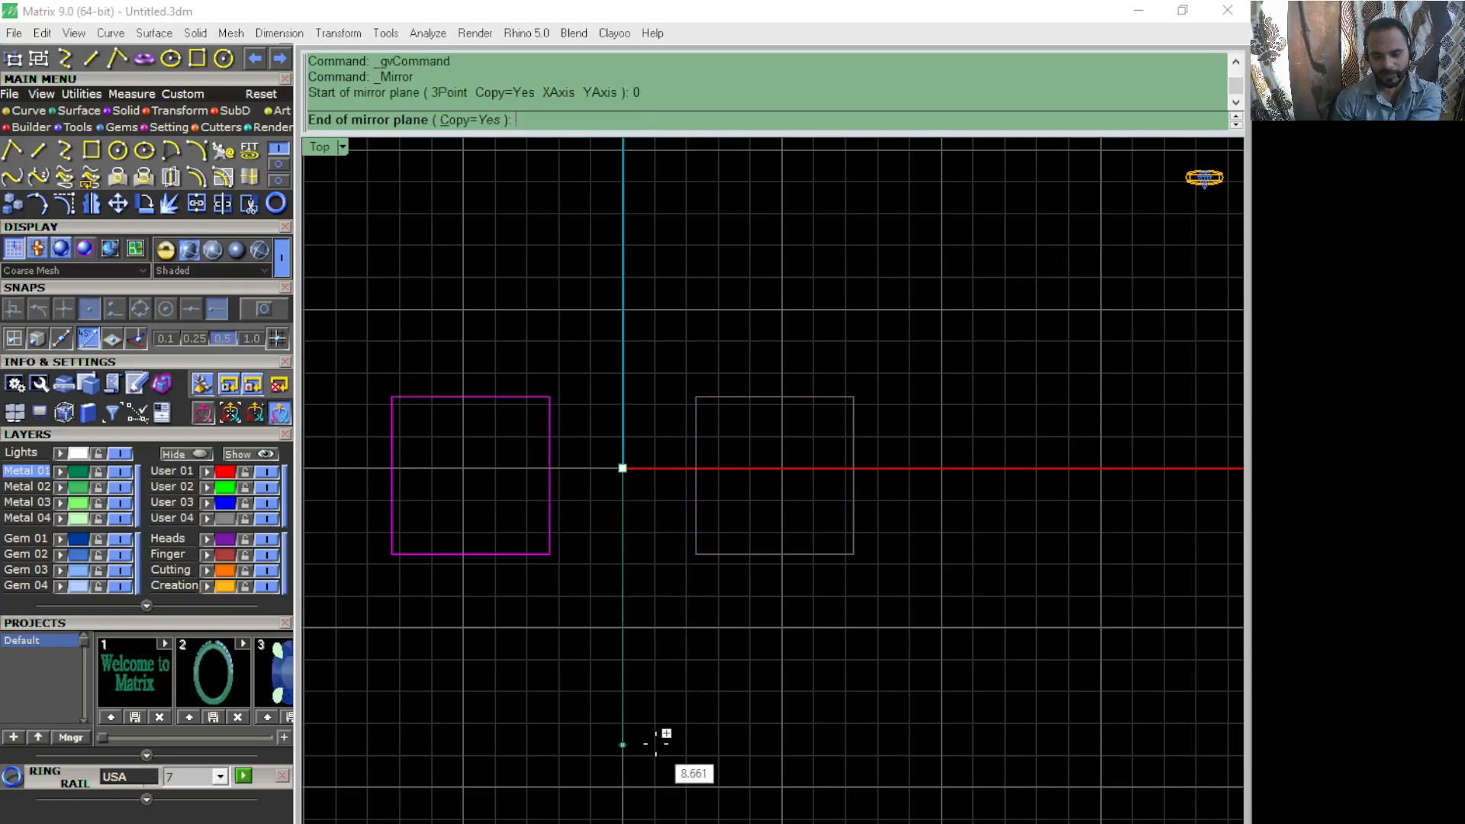
pyautogui.press('Escape')
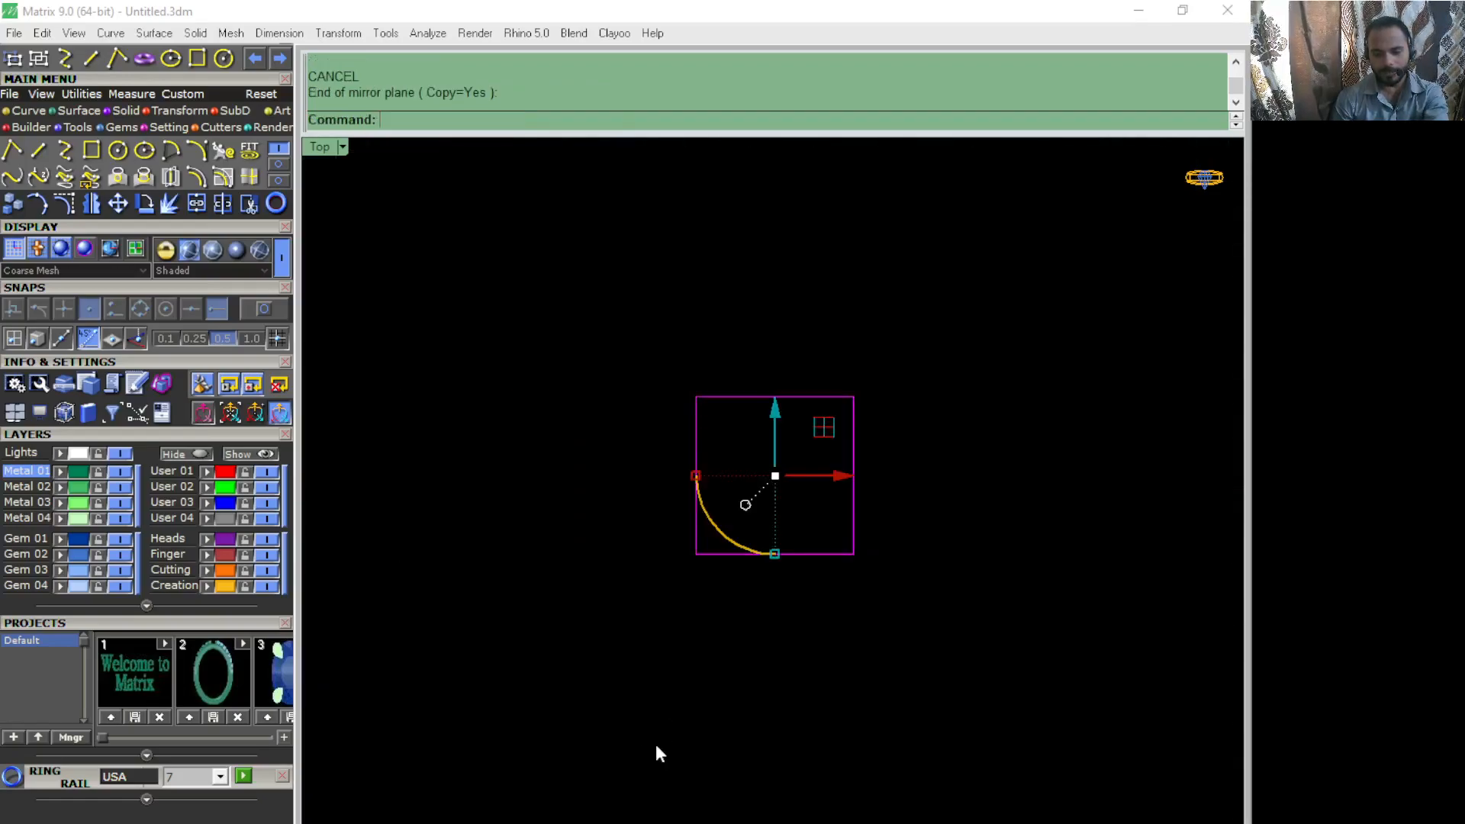
# Step: Mirror a copy of the square across a vertical plane starting at the origin (0)
pyautogui.press('Return')
pyautogui.write('0')
pyautogui.press('Return')
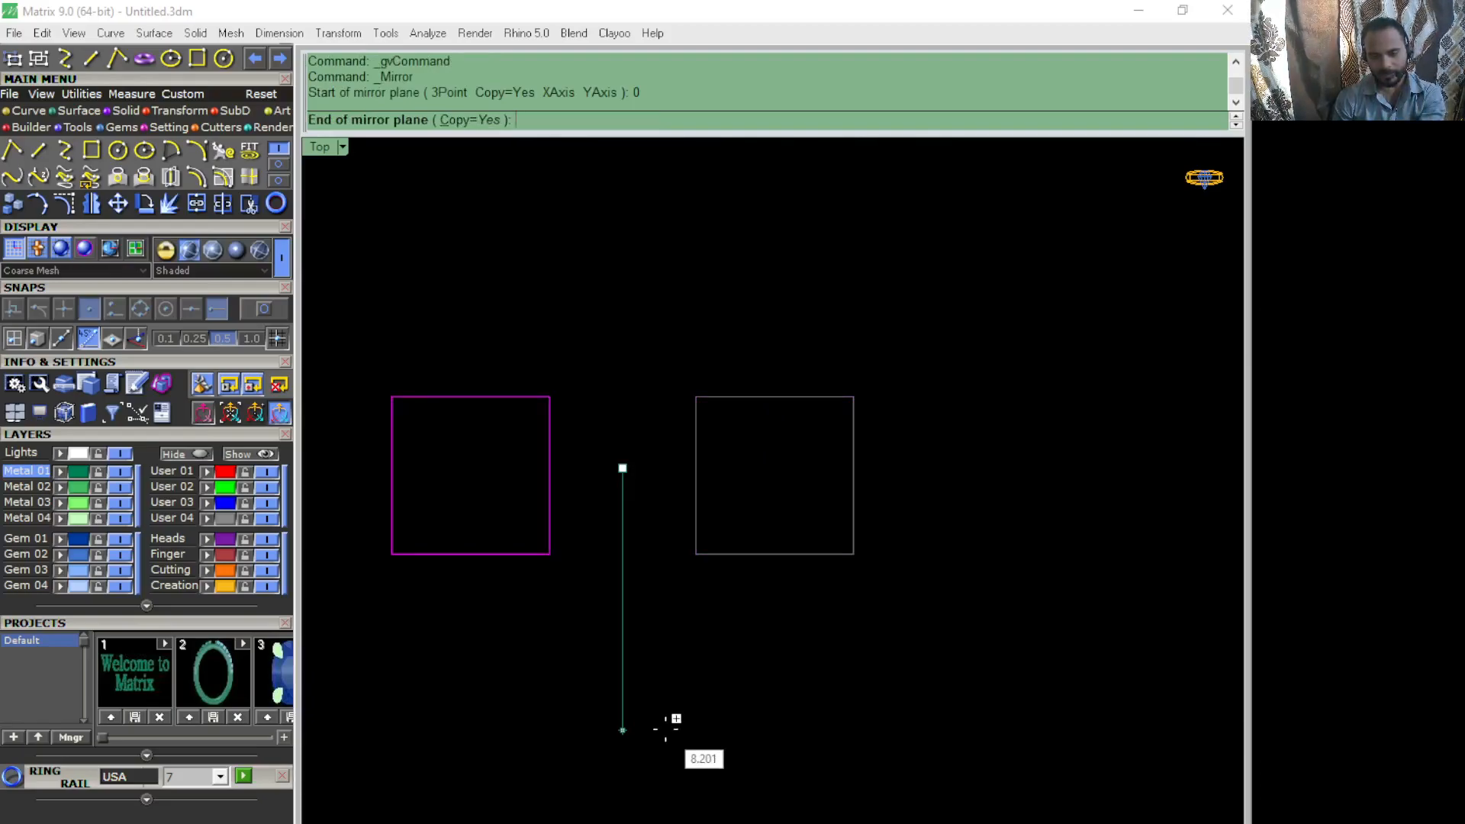
pyautogui.click(665, 729)
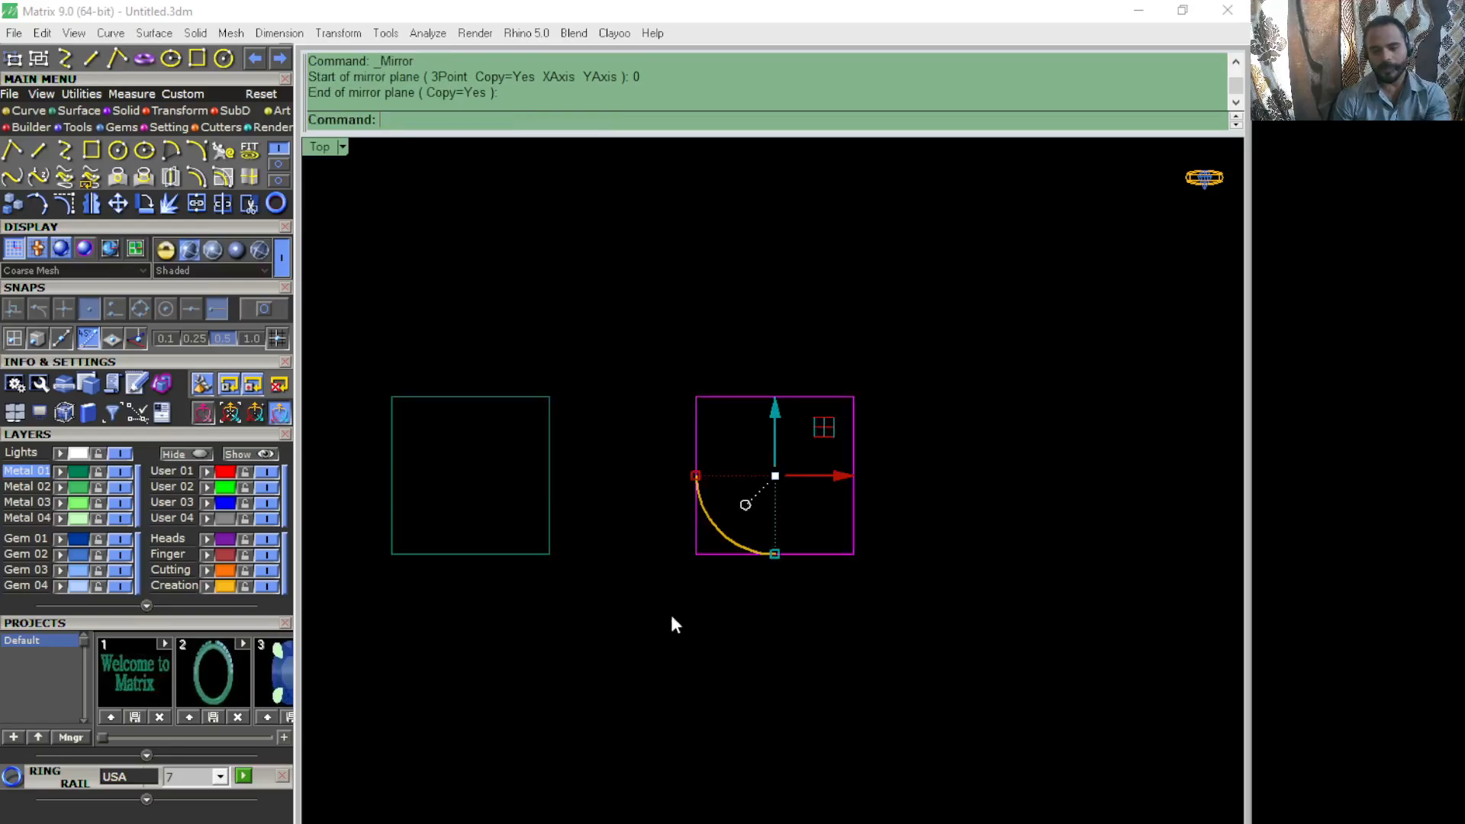
# Step: Mirror a copy of the original square upward across a horizontal plane just above it
pyautogui.press('Return')
pyautogui.click(649, 376)
pyautogui.click(960, 337)
# Step: Mirror a copy of the original square across a 45-degree diagonal plane to its upper right
pyautogui.press('Return')
pyautogui.scroll(-3, 684, 427)
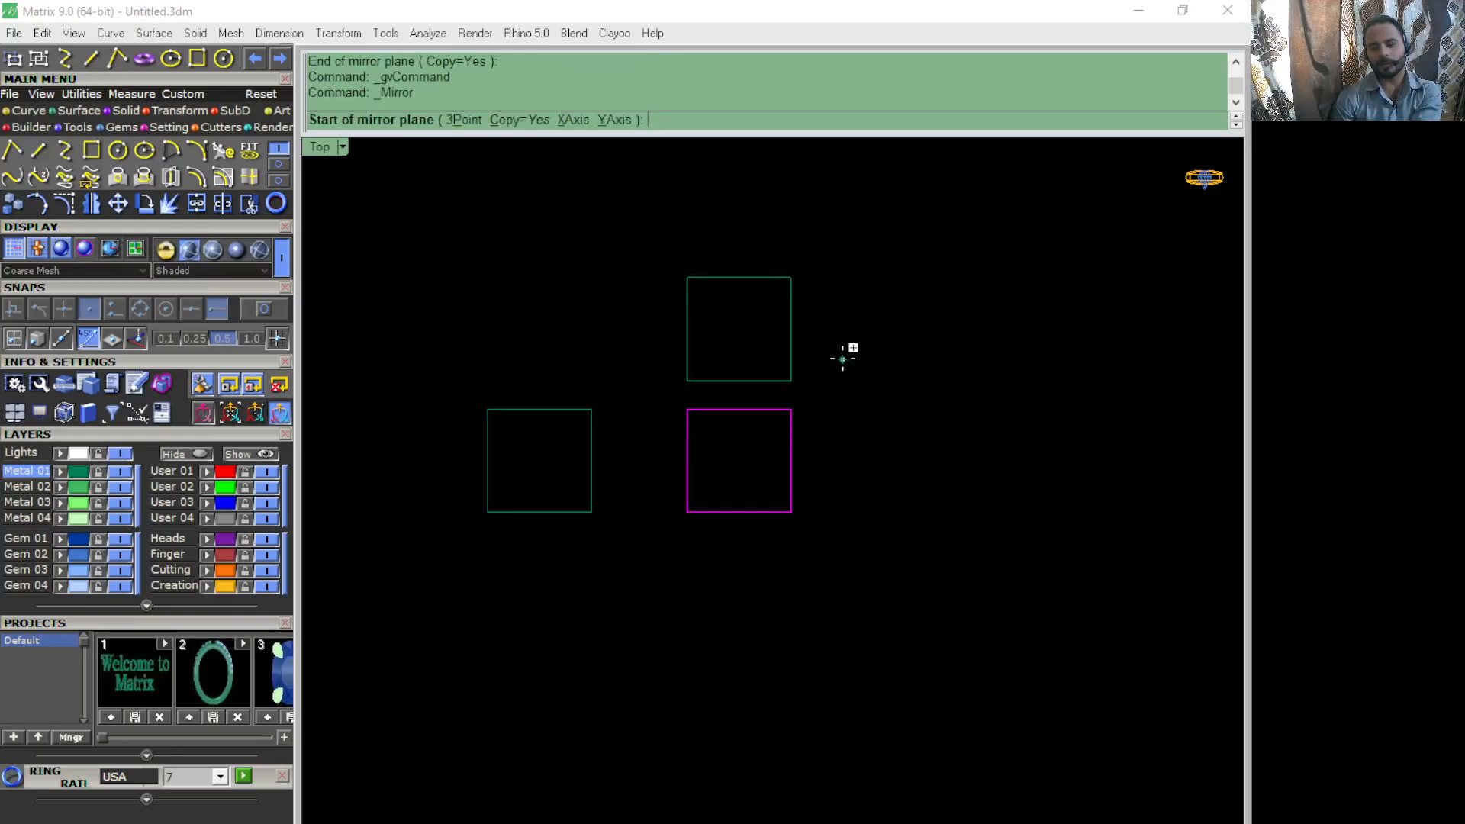
pyautogui.click(762, 340)
pyautogui.click(918, 496)
pyautogui.press('Return')
pyautogui.click(861, 452)
pyautogui.scroll(2, 871, 610)
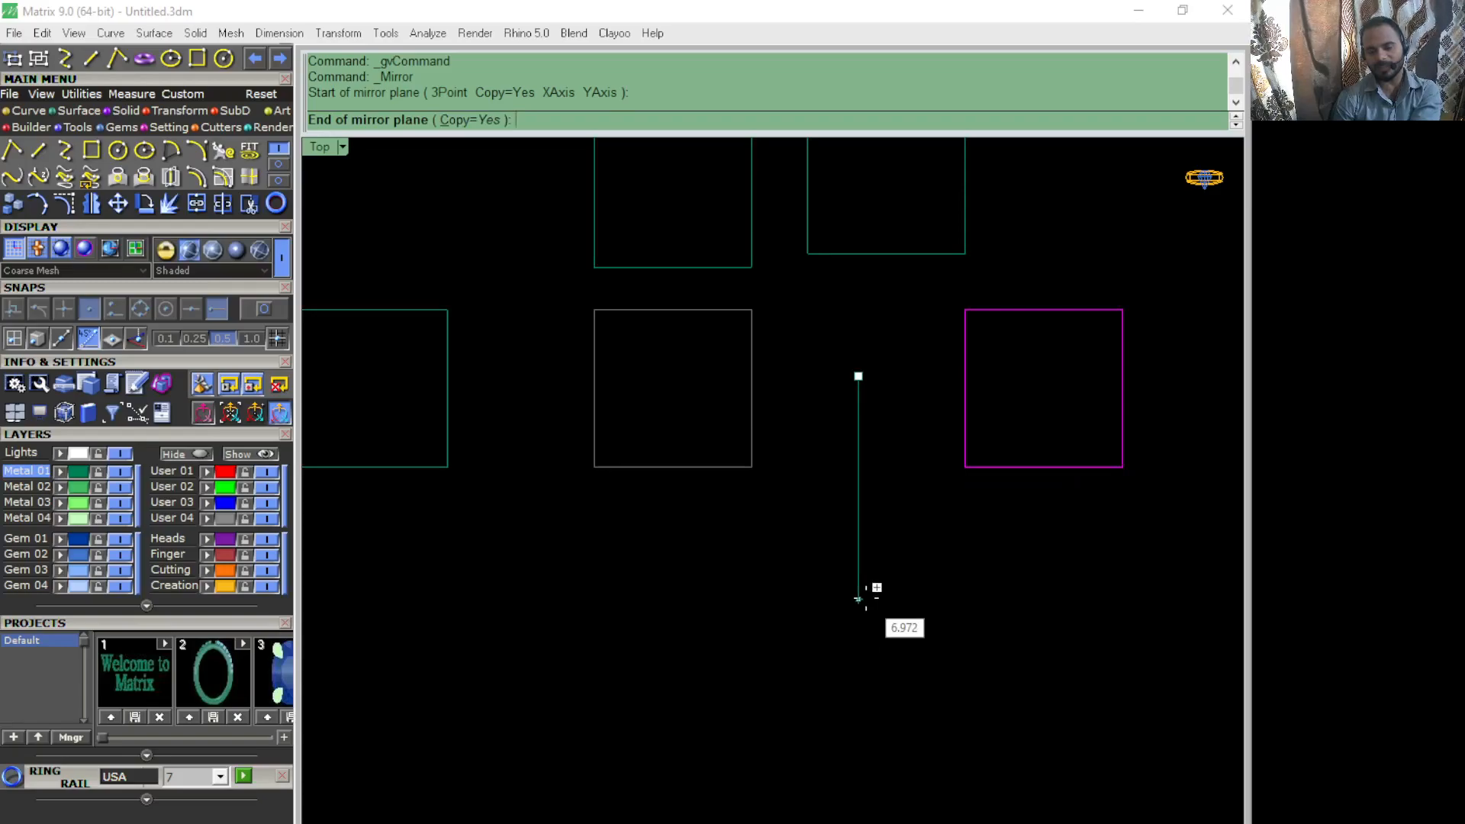
pyautogui.press('Escape')
# Step: Try to mirror the original square across a vertical plane starting at its lower-right corner
pyautogui.press('Return')
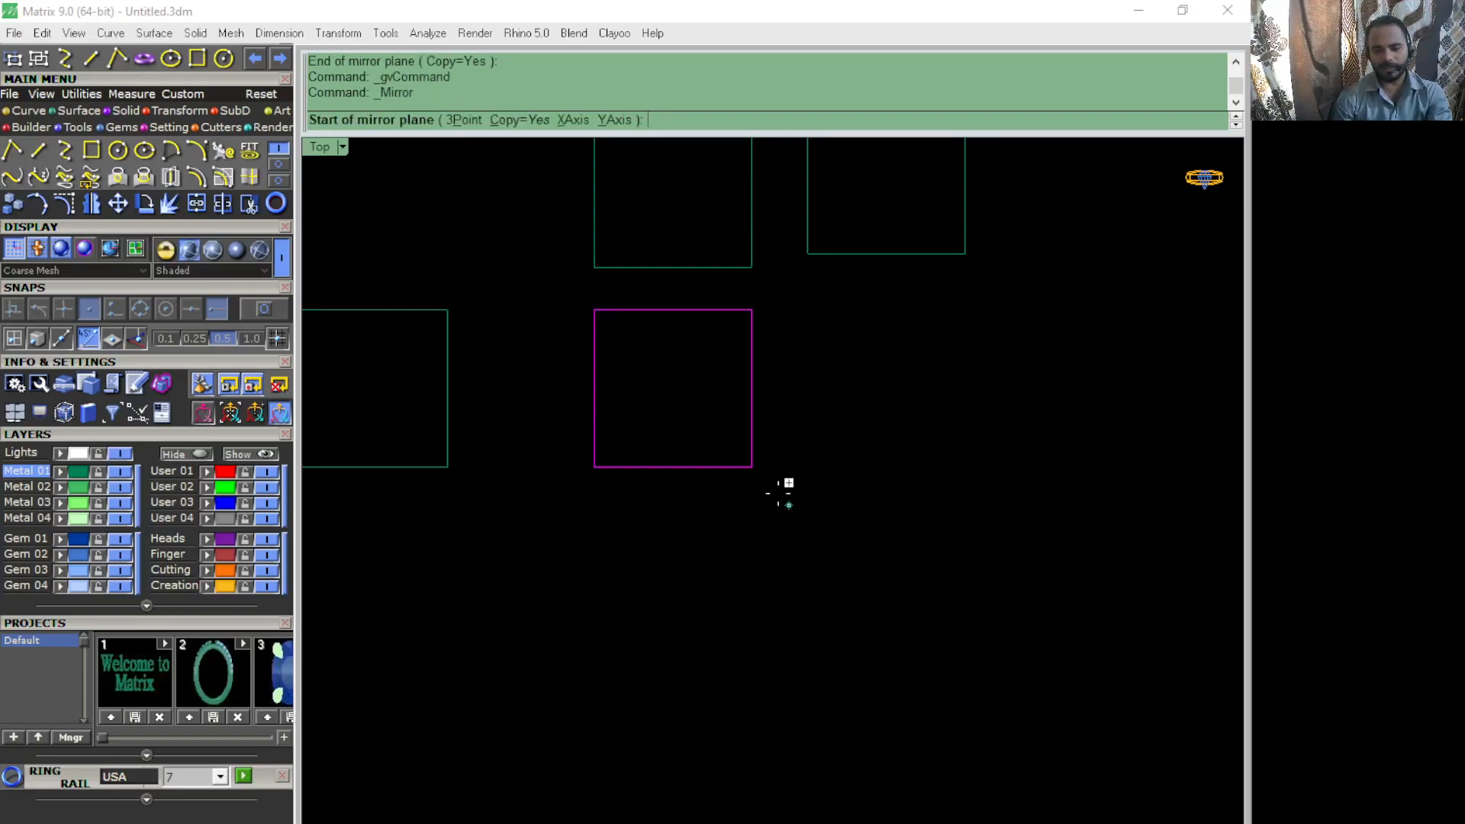
pyautogui.click(751, 464)
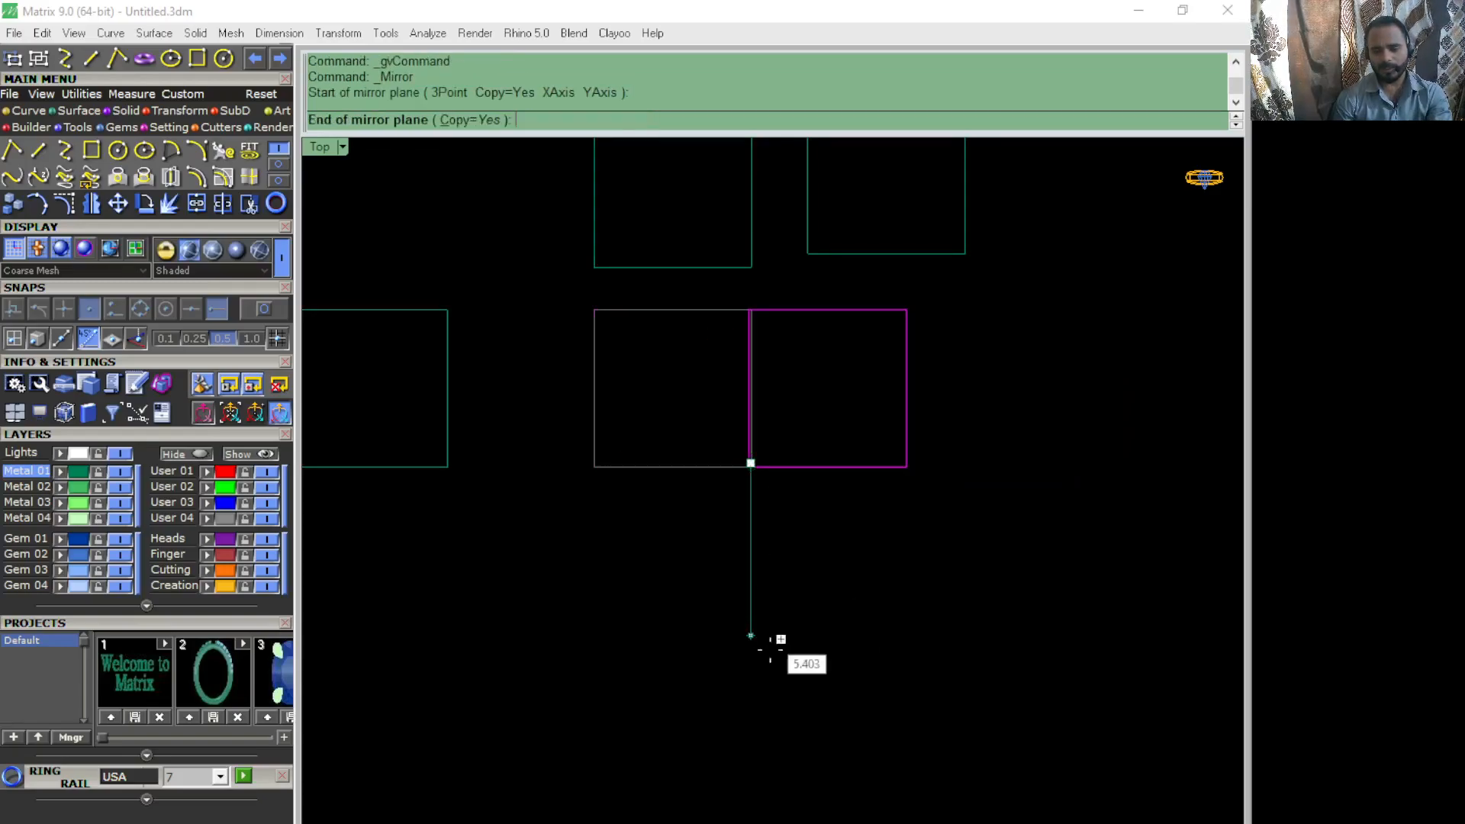
pyautogui.scroll(3, 692, 429)
pyautogui.scroll(2, 823, 487)
pyautogui.click(826, 525)
pyautogui.scroll(-2, 815, 531)
pyautogui.press('Return')
pyautogui.click(801, 510)
pyautogui.scroll(2, 882, 658)
pyautogui.scroll(-3, 854, 653)
pyautogui.scroll(-3, 817, 587)
pyautogui.press('Escape')
# Step: Delete the original square and all its mirrored copies
pyautogui.moveTo(932, 708); pyautogui.dragTo(467, 244)
pyautogui.press('Delete')
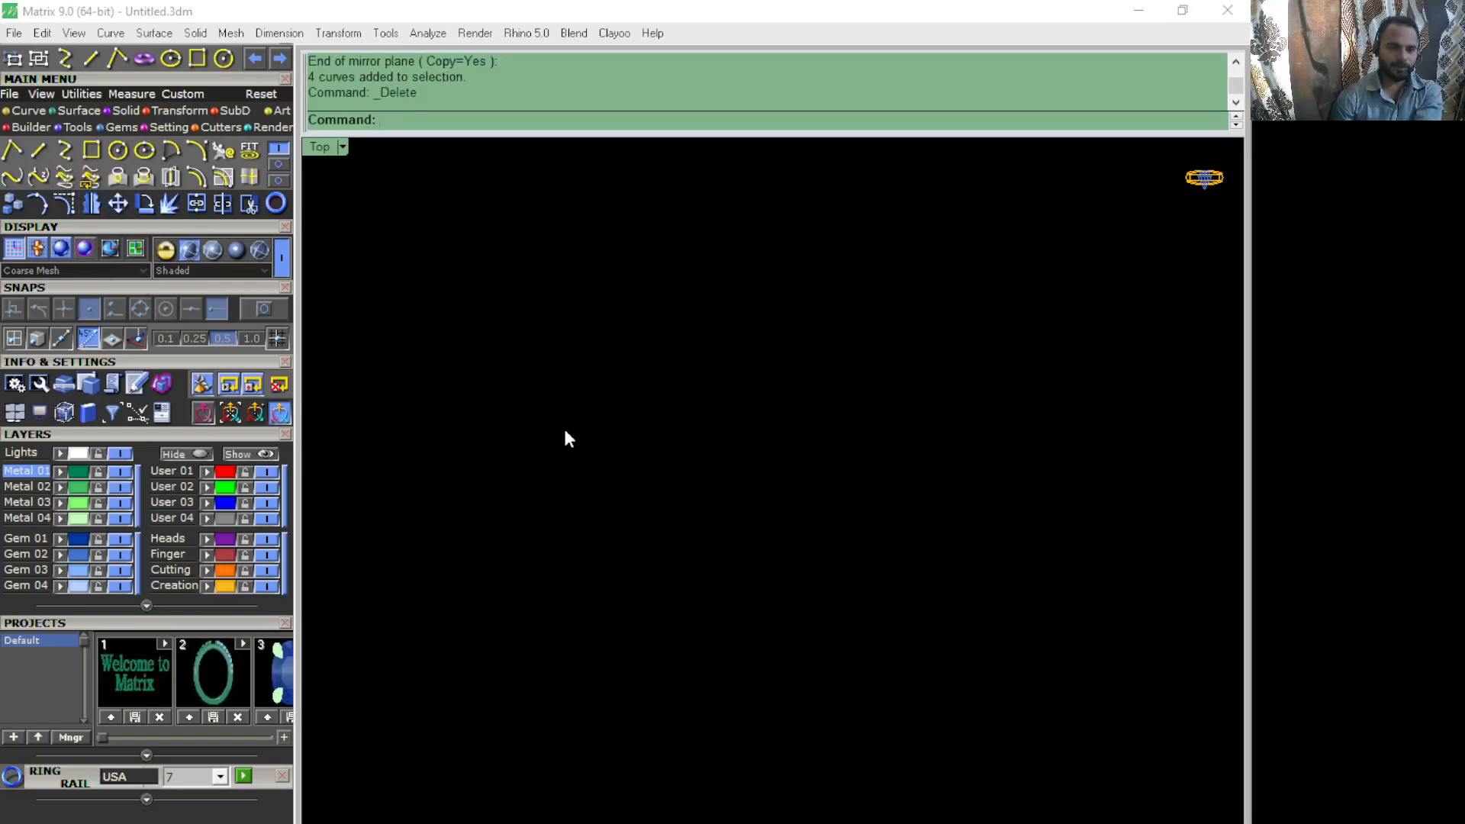
# Step: Draw an open, nearly closed loop as an interpolated curve through six points, leaving a small gap between its ends
pyautogui.click(65, 152)
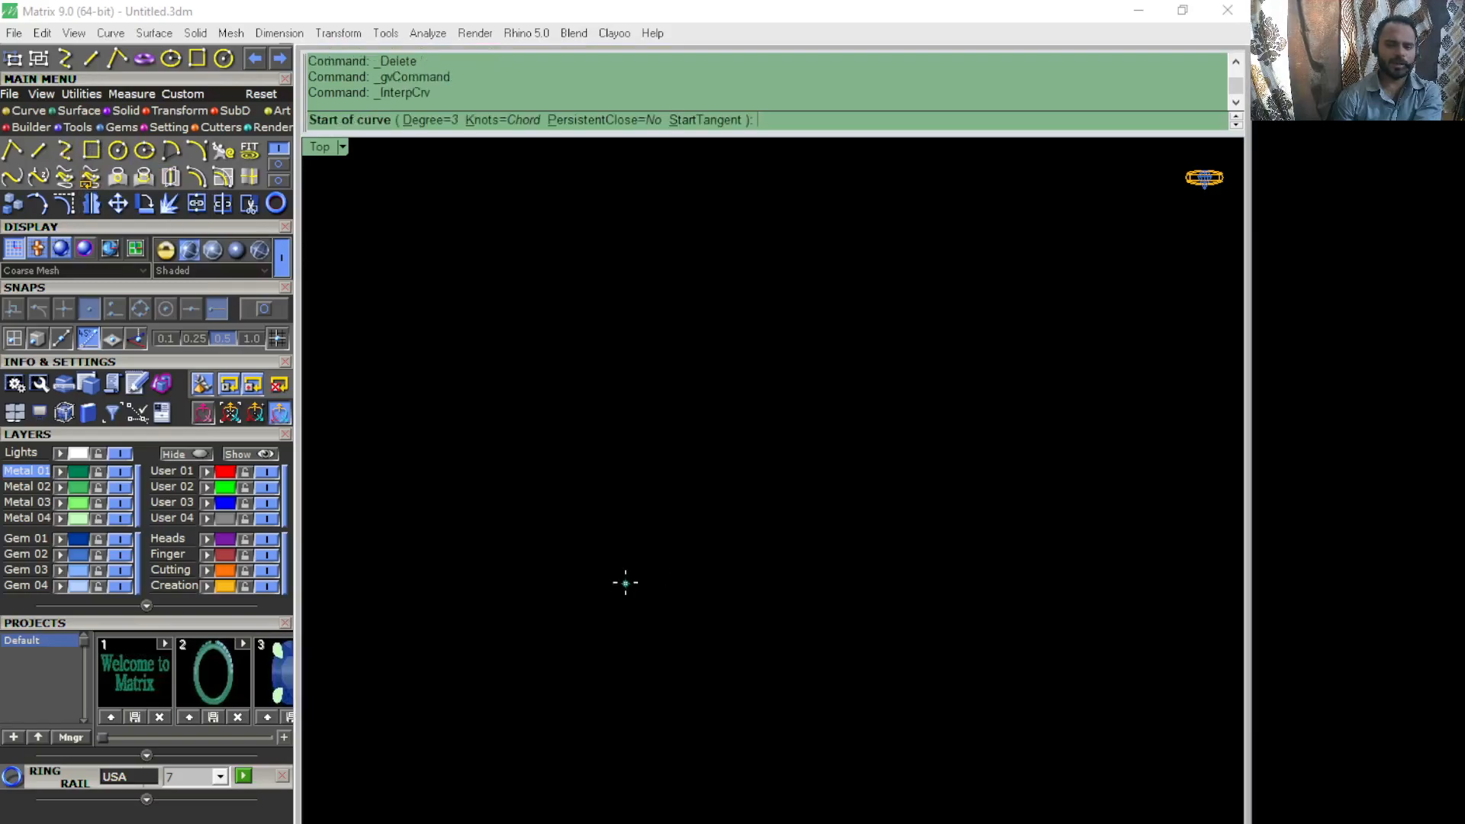
pyautogui.click(626, 584)
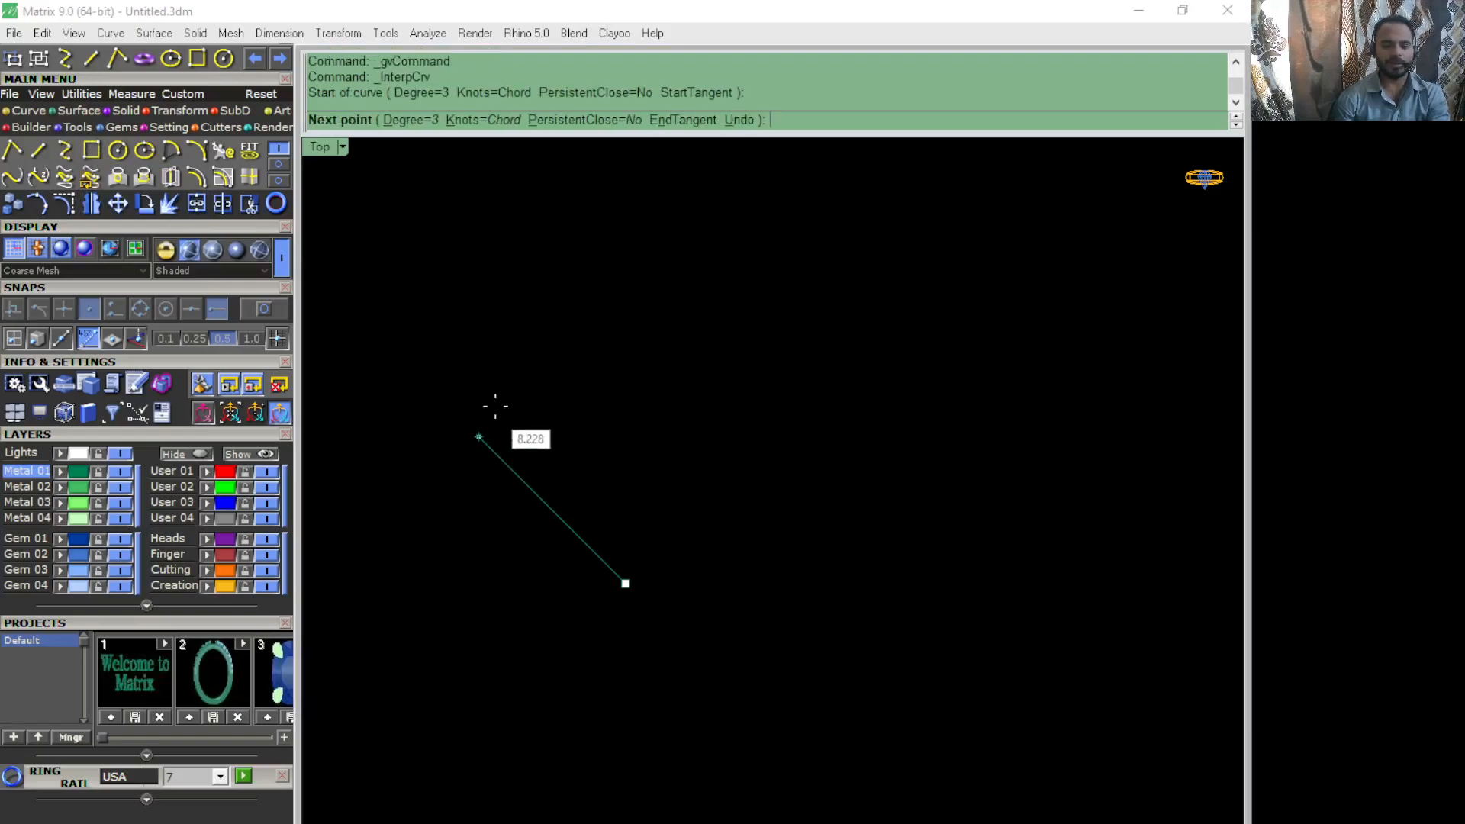
pyautogui.click(519, 405)
pyautogui.click(689, 275)
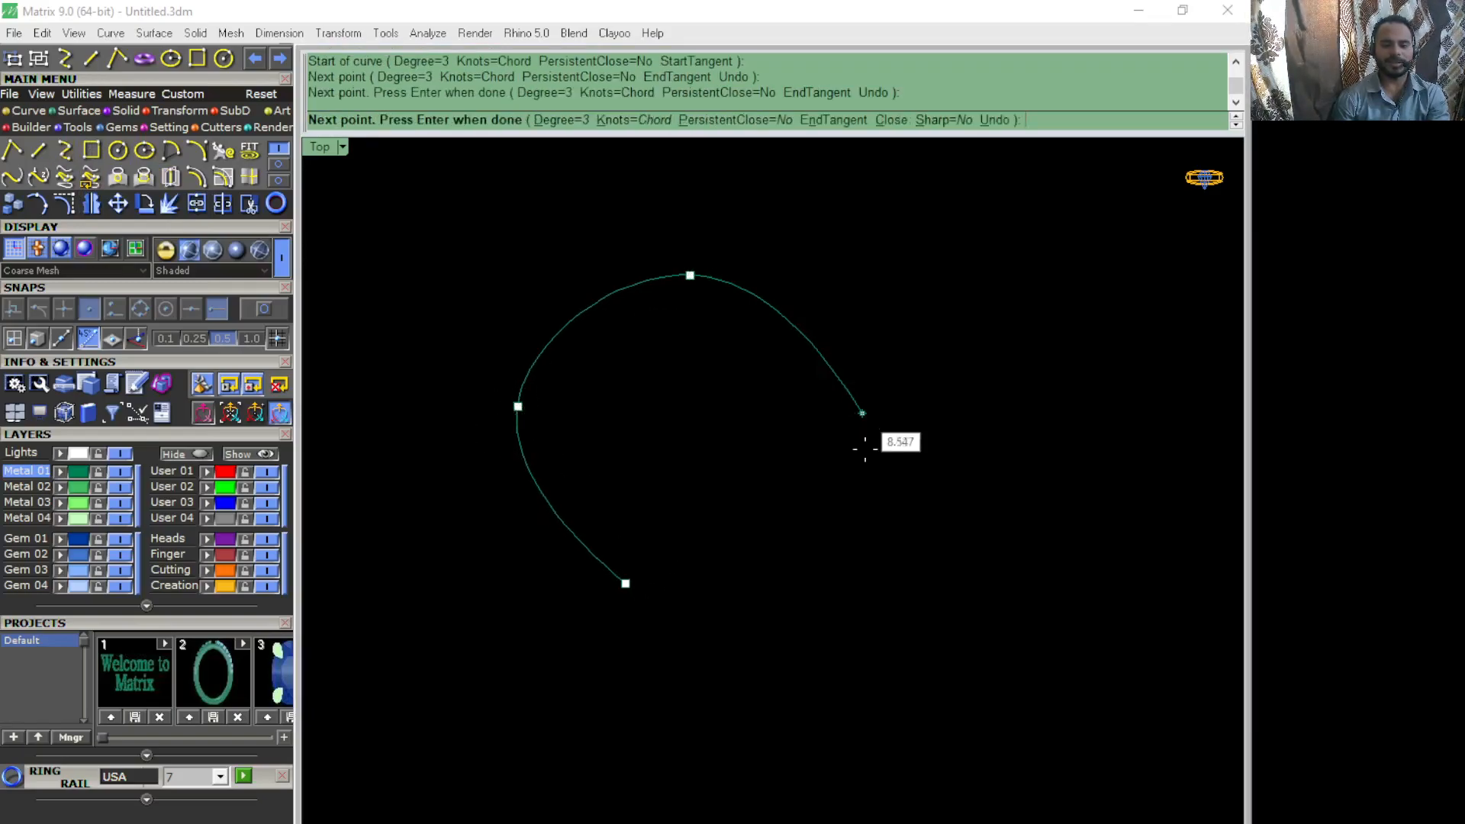
pyautogui.click(862, 413)
pyautogui.click(821, 673)
pyautogui.scroll(4, 664, 682)
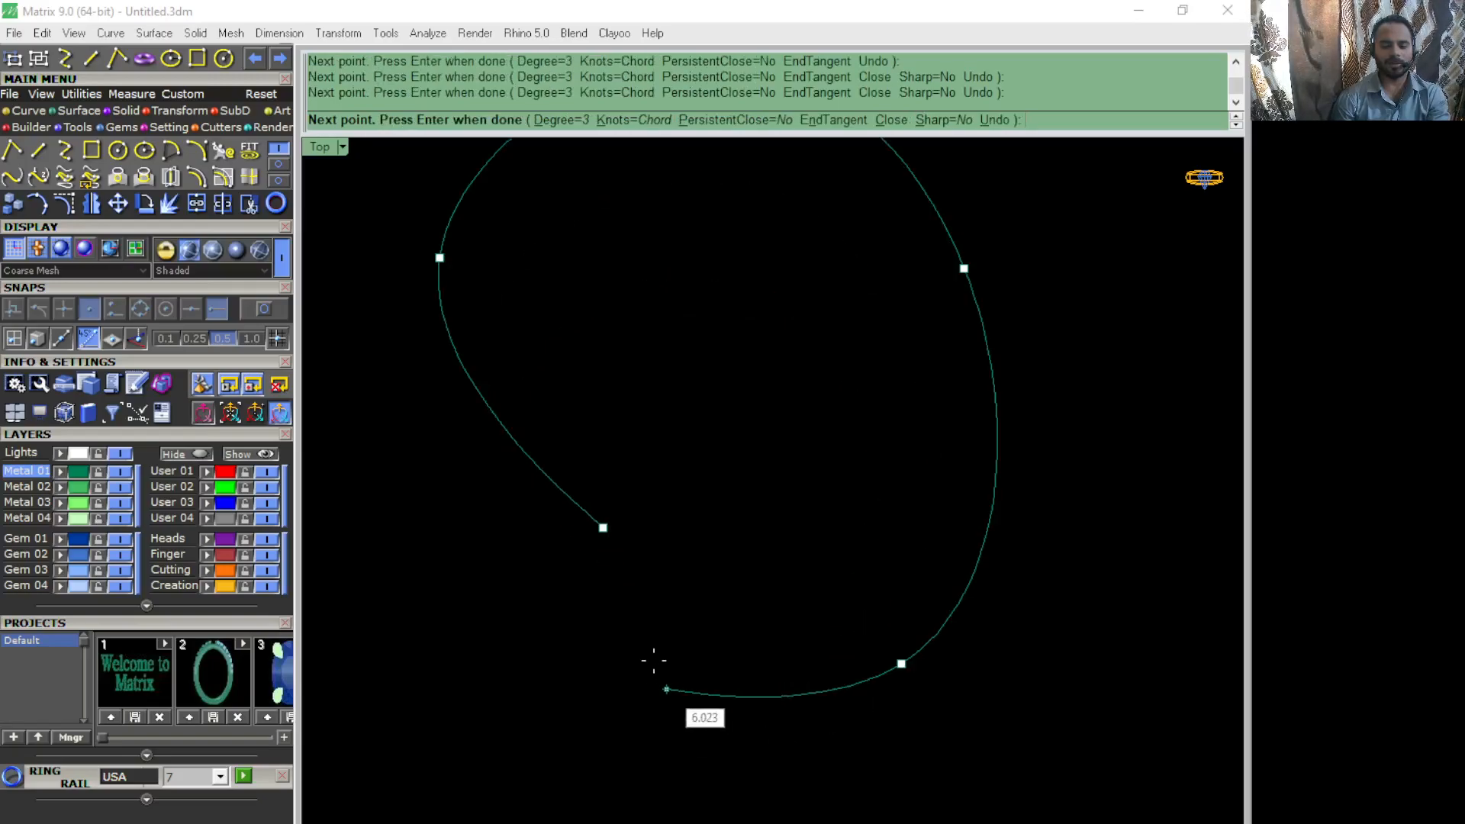
pyautogui.click(637, 603)
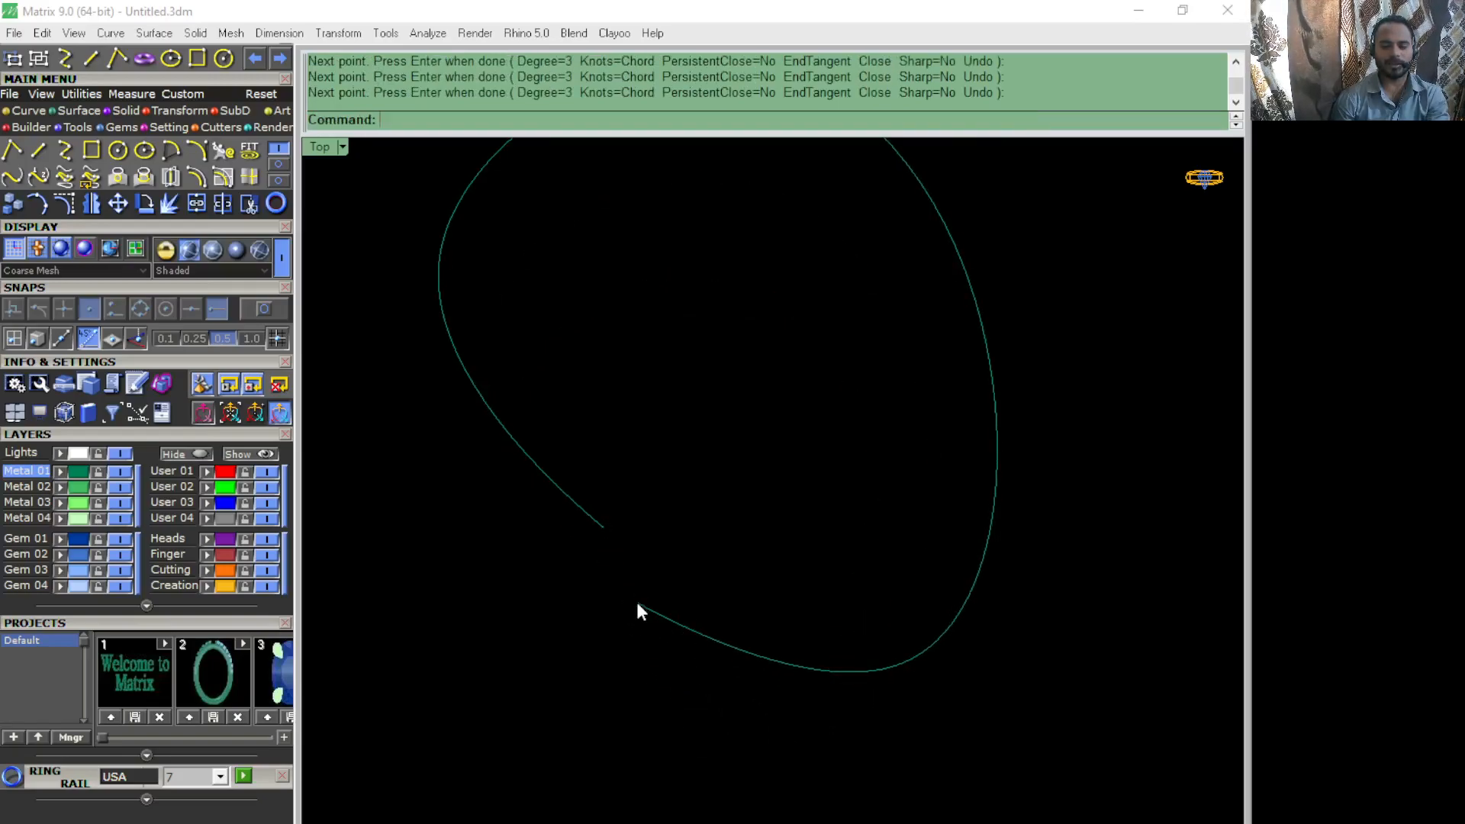
# Step: Turn on the control points of the loop curve
pyautogui.click(517, 439)
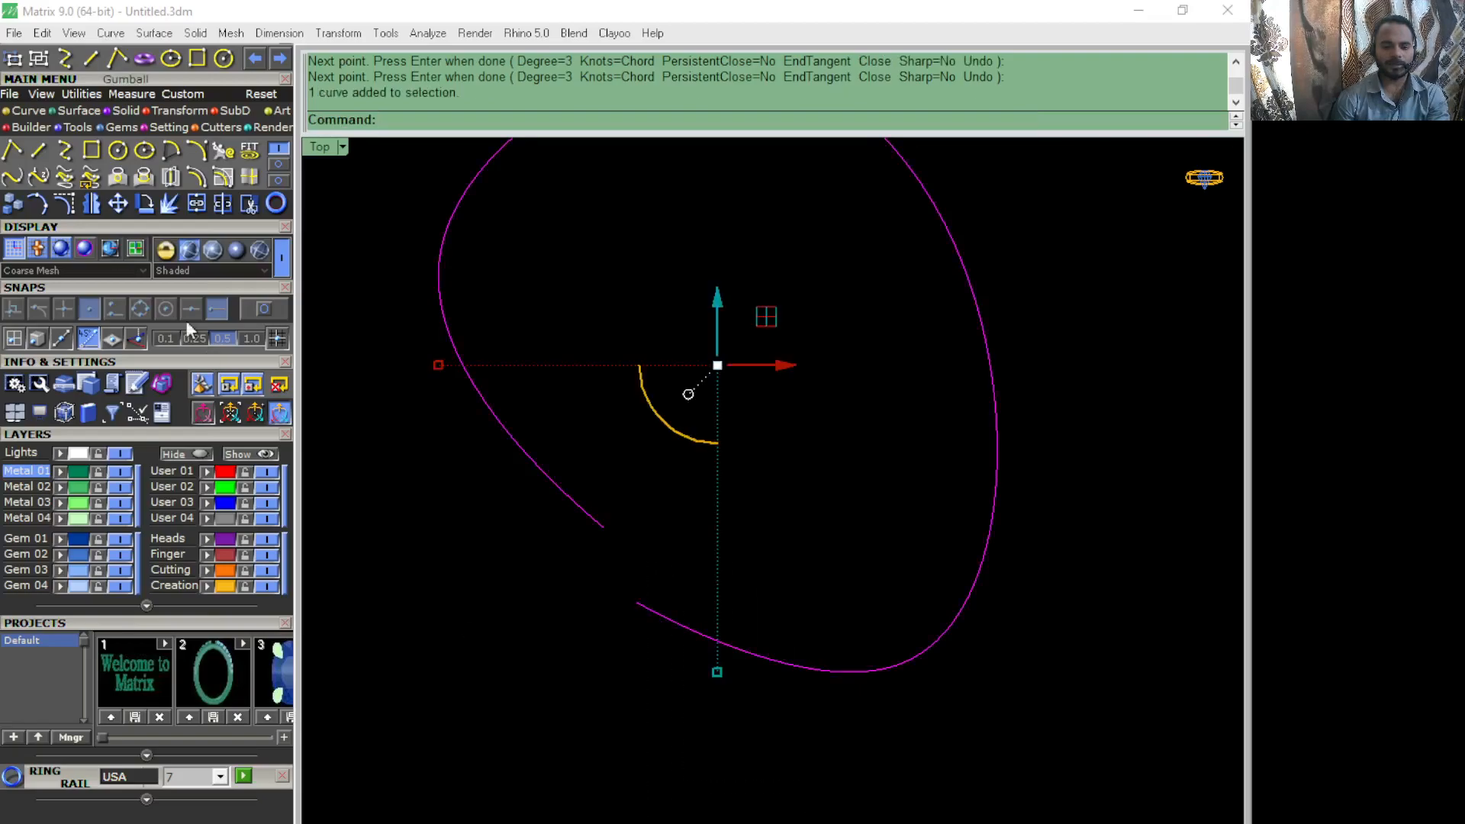
pyautogui.click(65, 204)
pyautogui.scroll(1, 598, 589)
# Step: Enable object snaps and move the curve's lower end point onto its start point to close the gap
pyautogui.moveTo(611, 588); pyautogui.dragTo(690, 633)
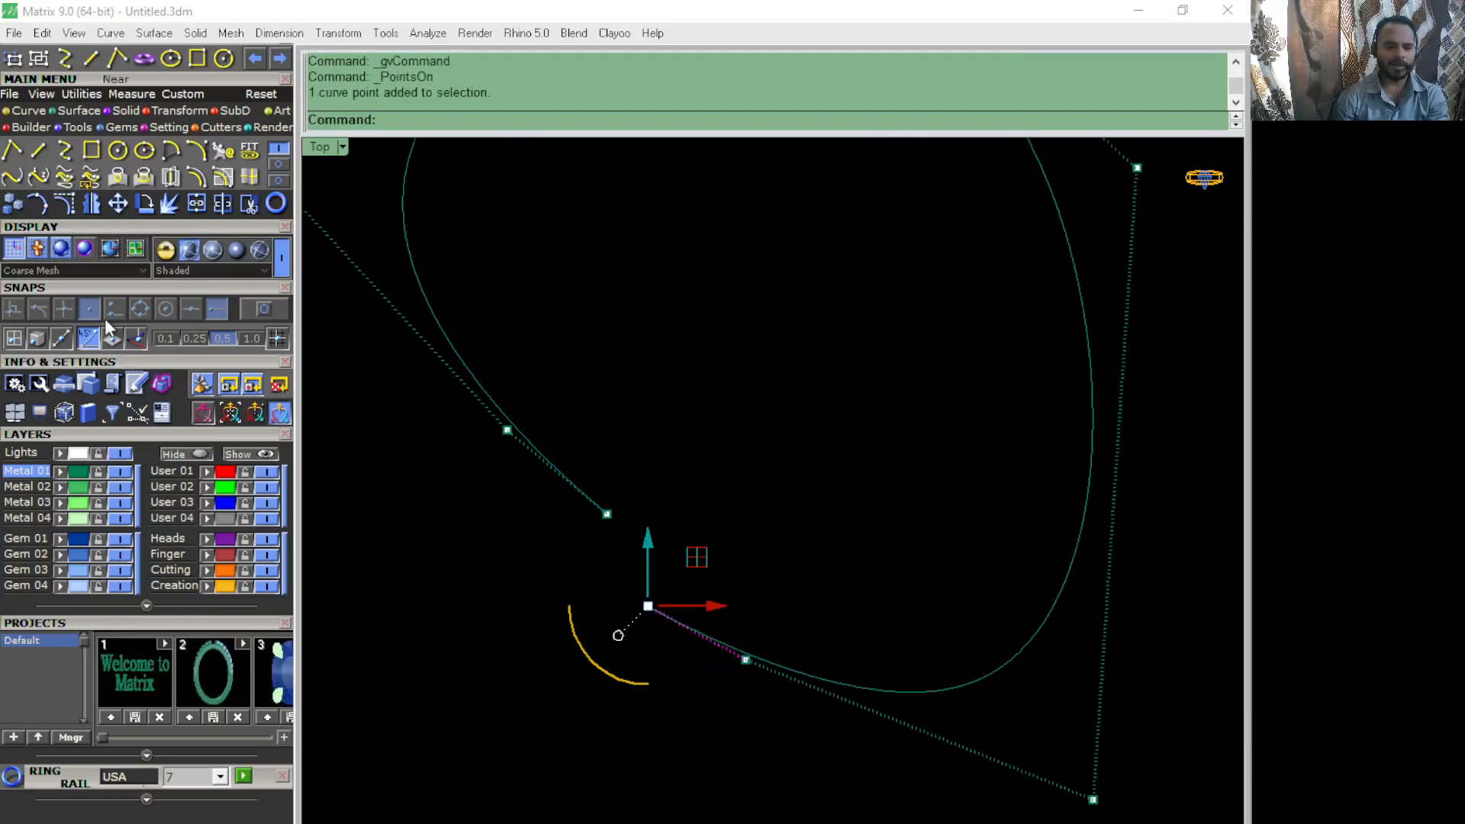
pyautogui.click(264, 308)
pyautogui.click(118, 203)
pyautogui.click(647, 607)
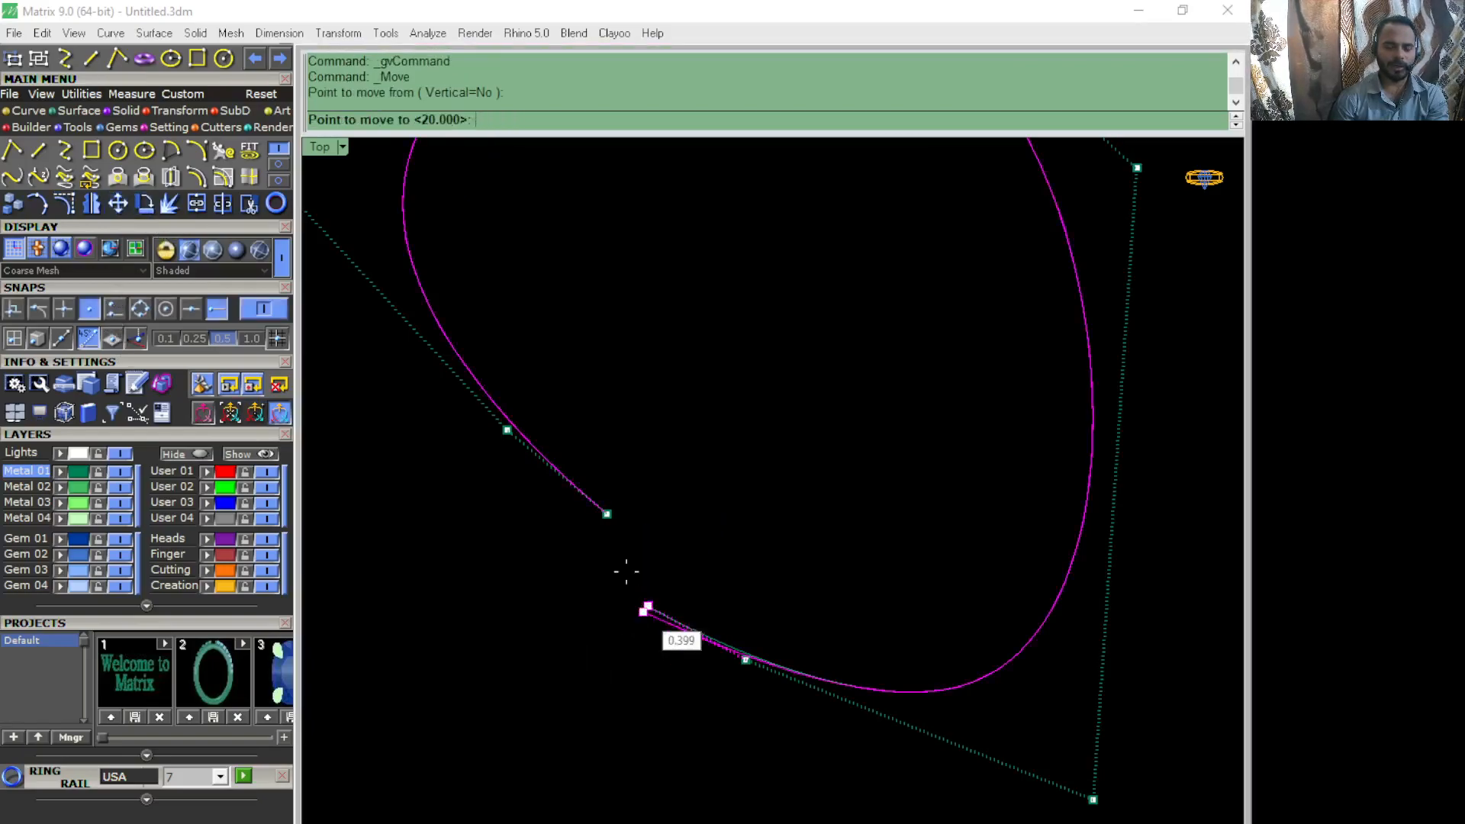
pyautogui.click(608, 513)
# Step: Delete the loop curve
pyautogui.click(733, 603)
pyautogui.scroll(-2, 676, 597)
pyautogui.press('Delete')
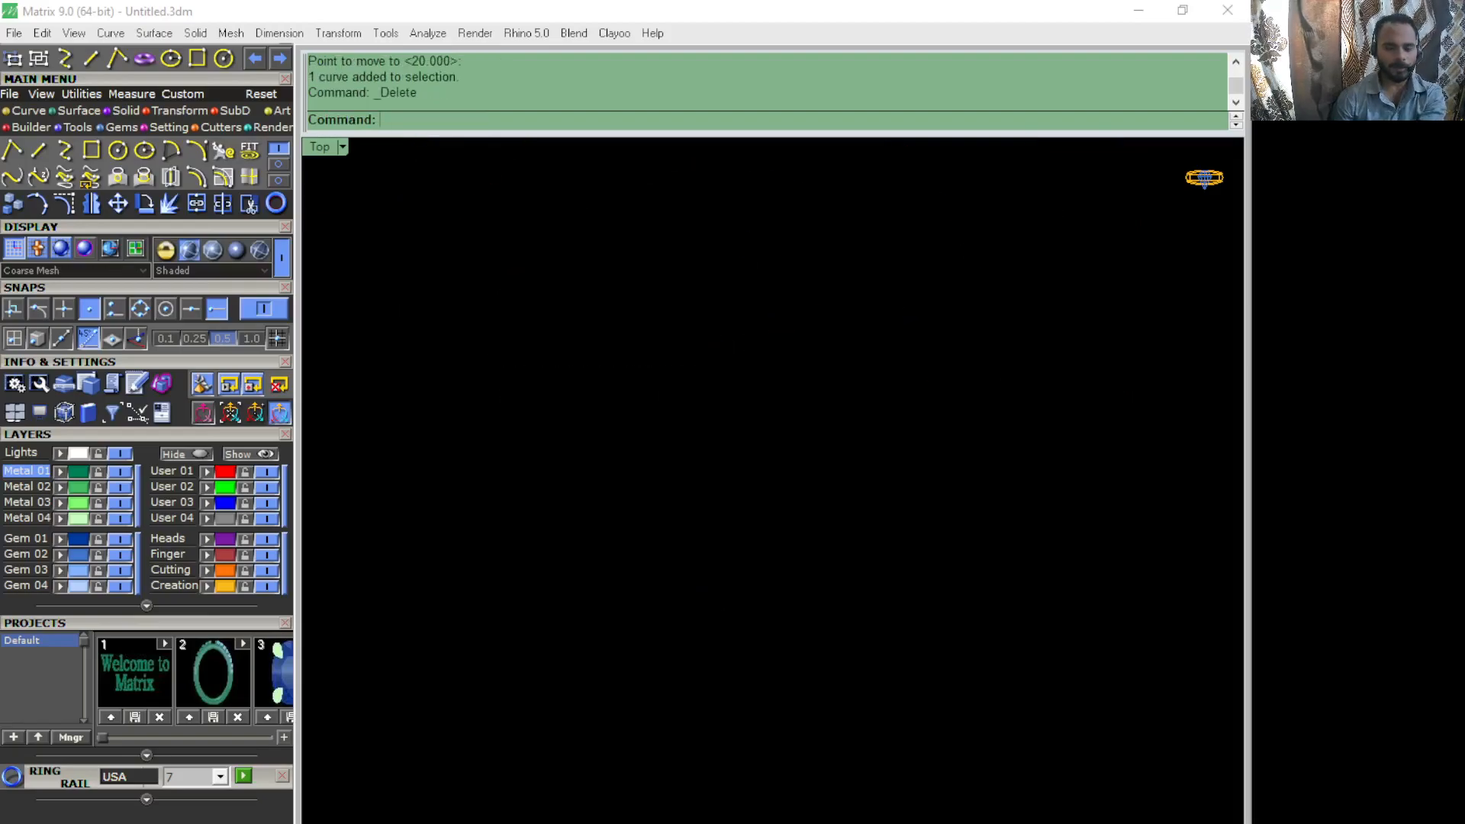
# Step: Turn off the Near and End snaps and draw a horizontal line
pyautogui.click(89, 308)
pyautogui.click(213, 310)
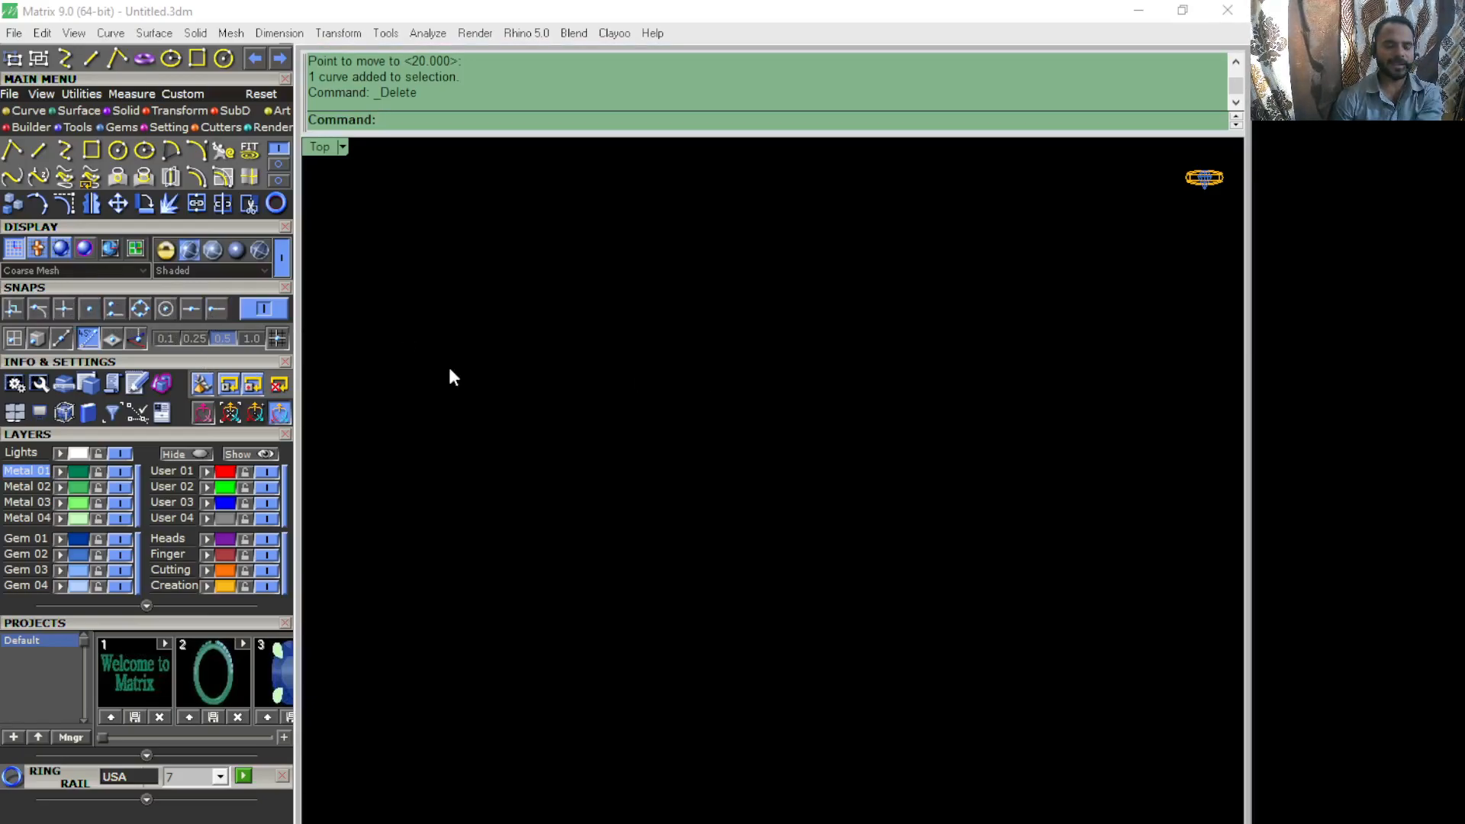
pyautogui.click(39, 150)
pyautogui.click(566, 424)
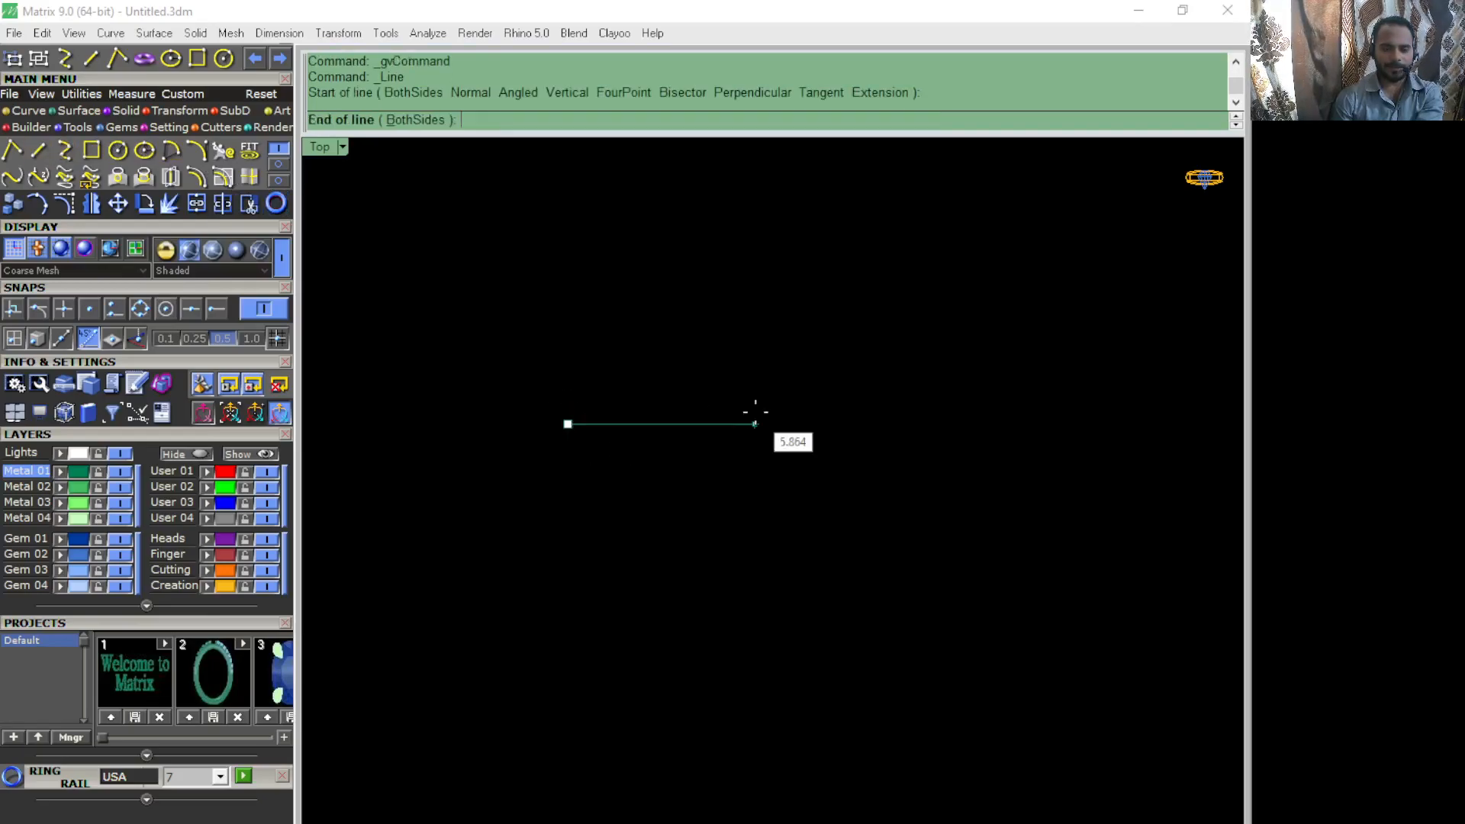
pyautogui.scroll(2, 641, 462)
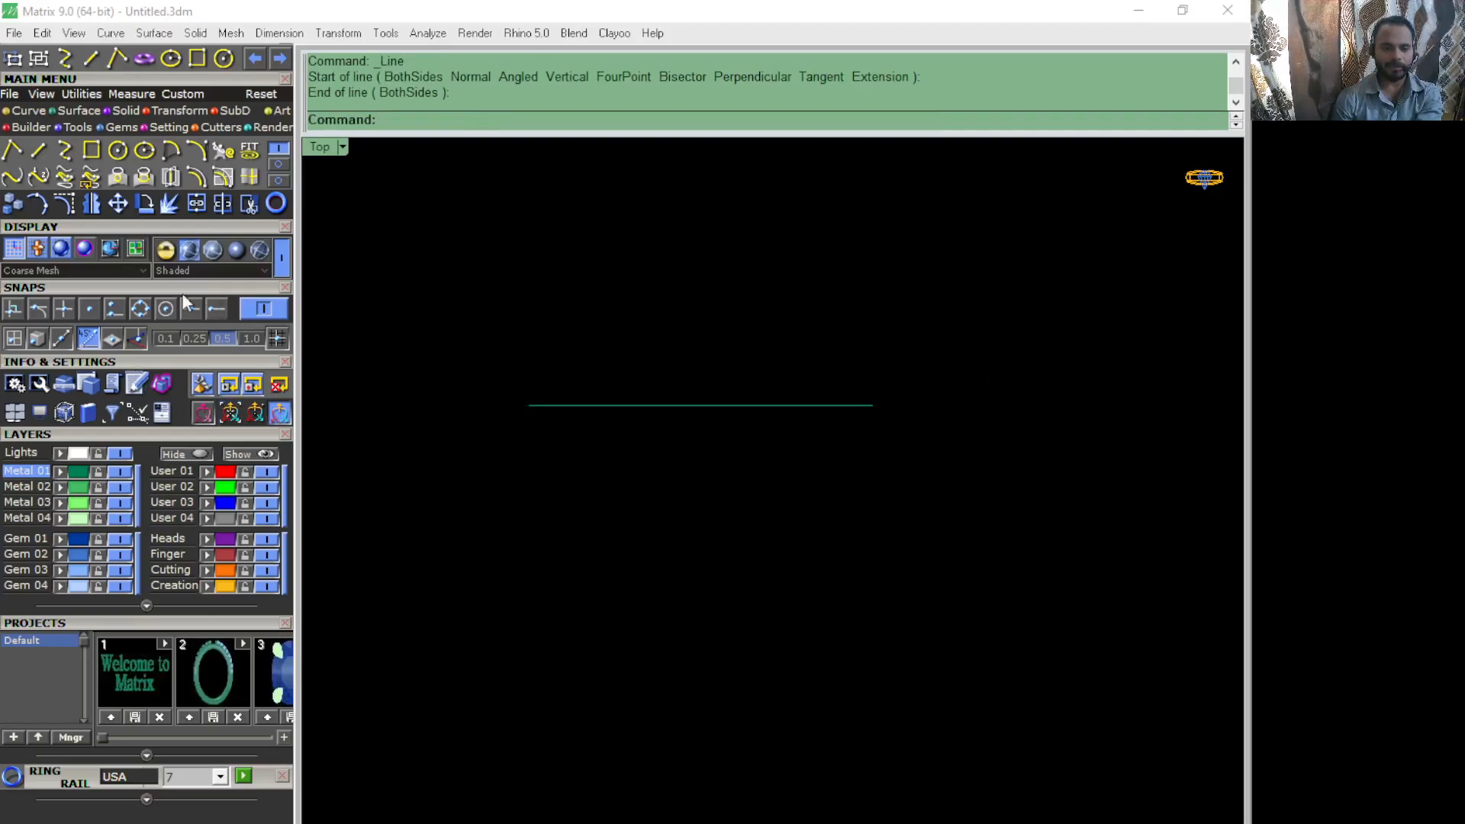
# Step: Switch all object snaps off and back on
pyautogui.click(259, 308)
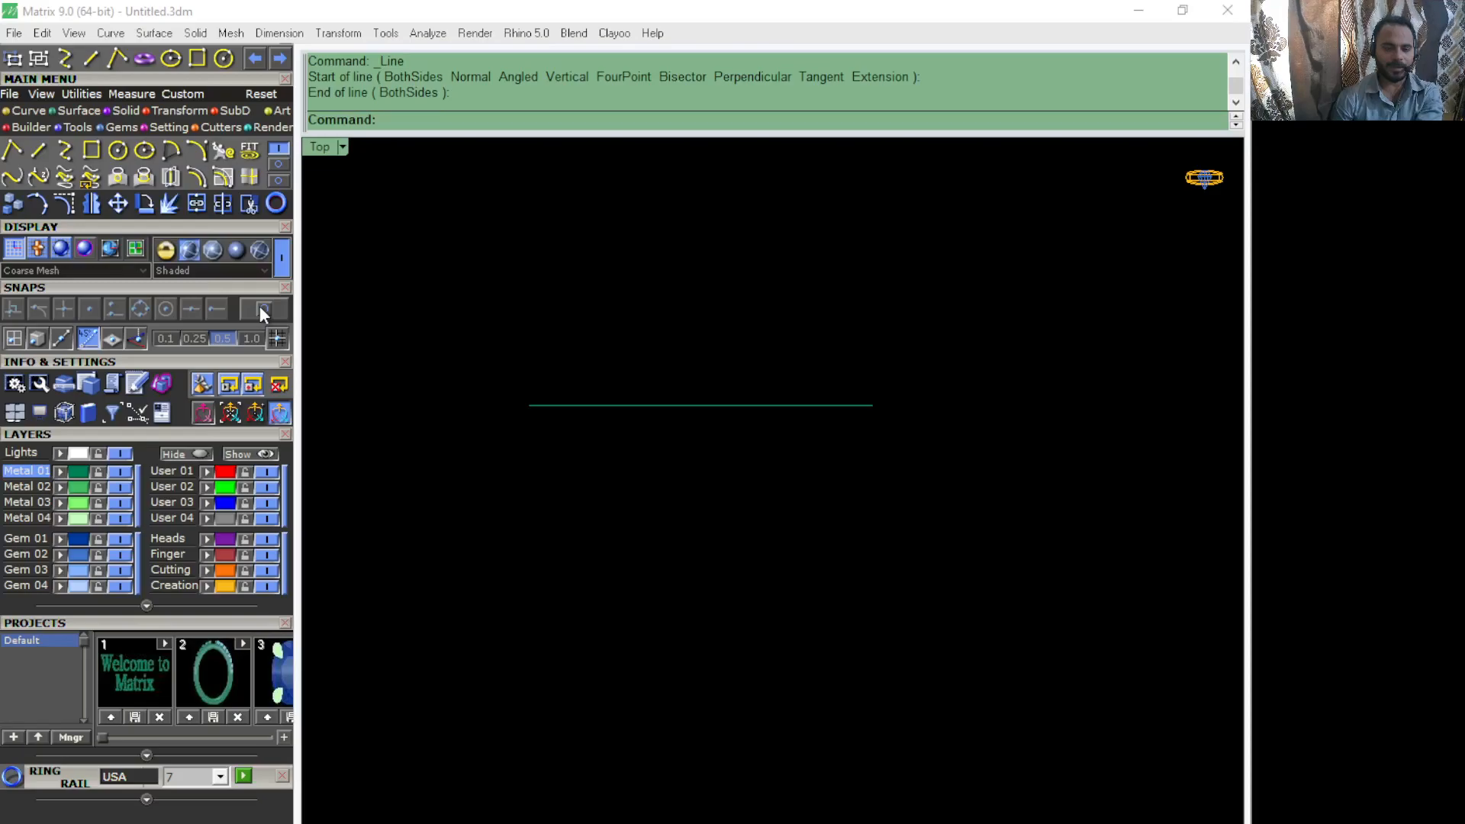
pyautogui.click(217, 308)
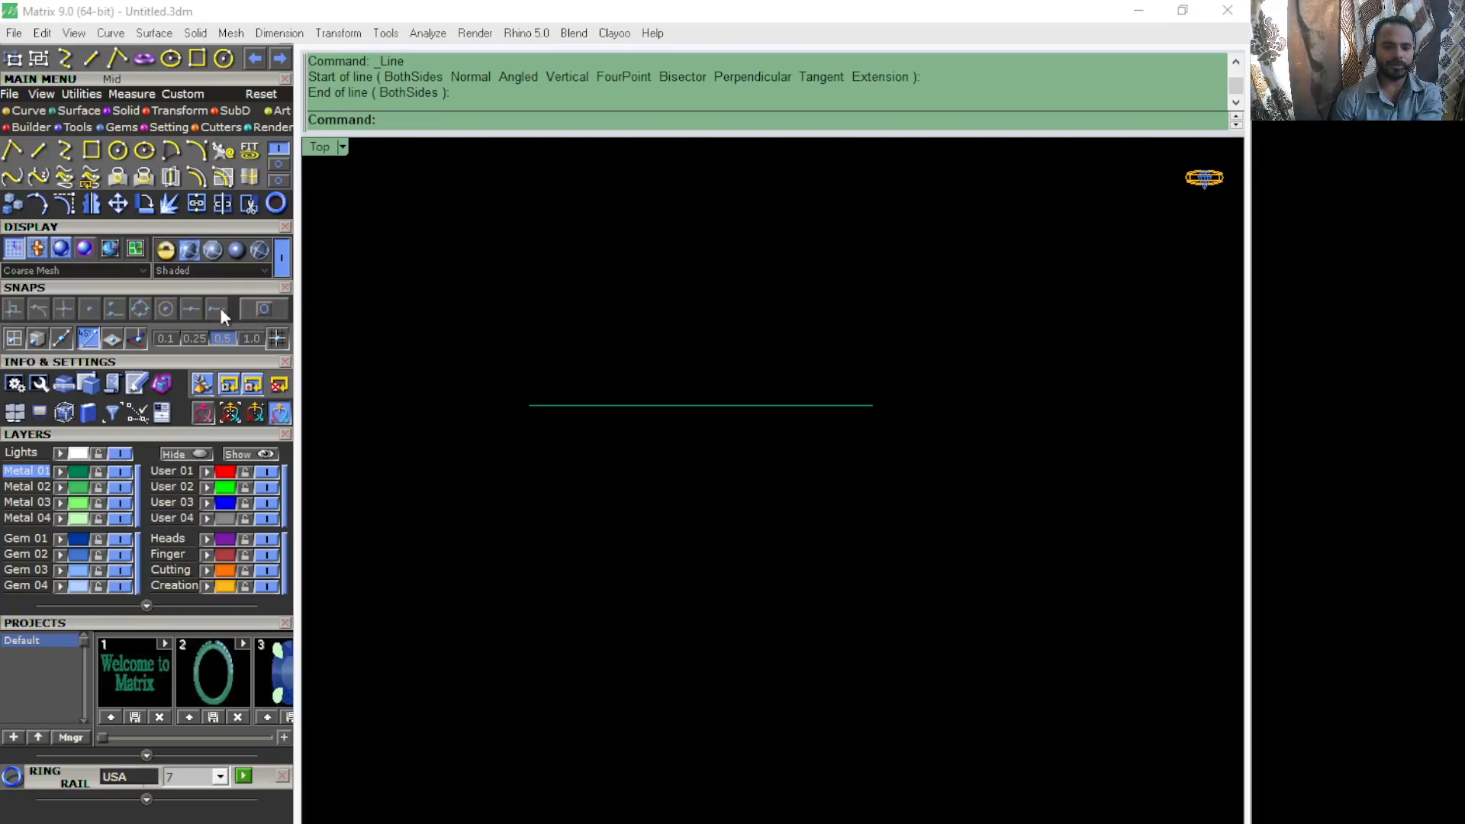
pyautogui.click(262, 309)
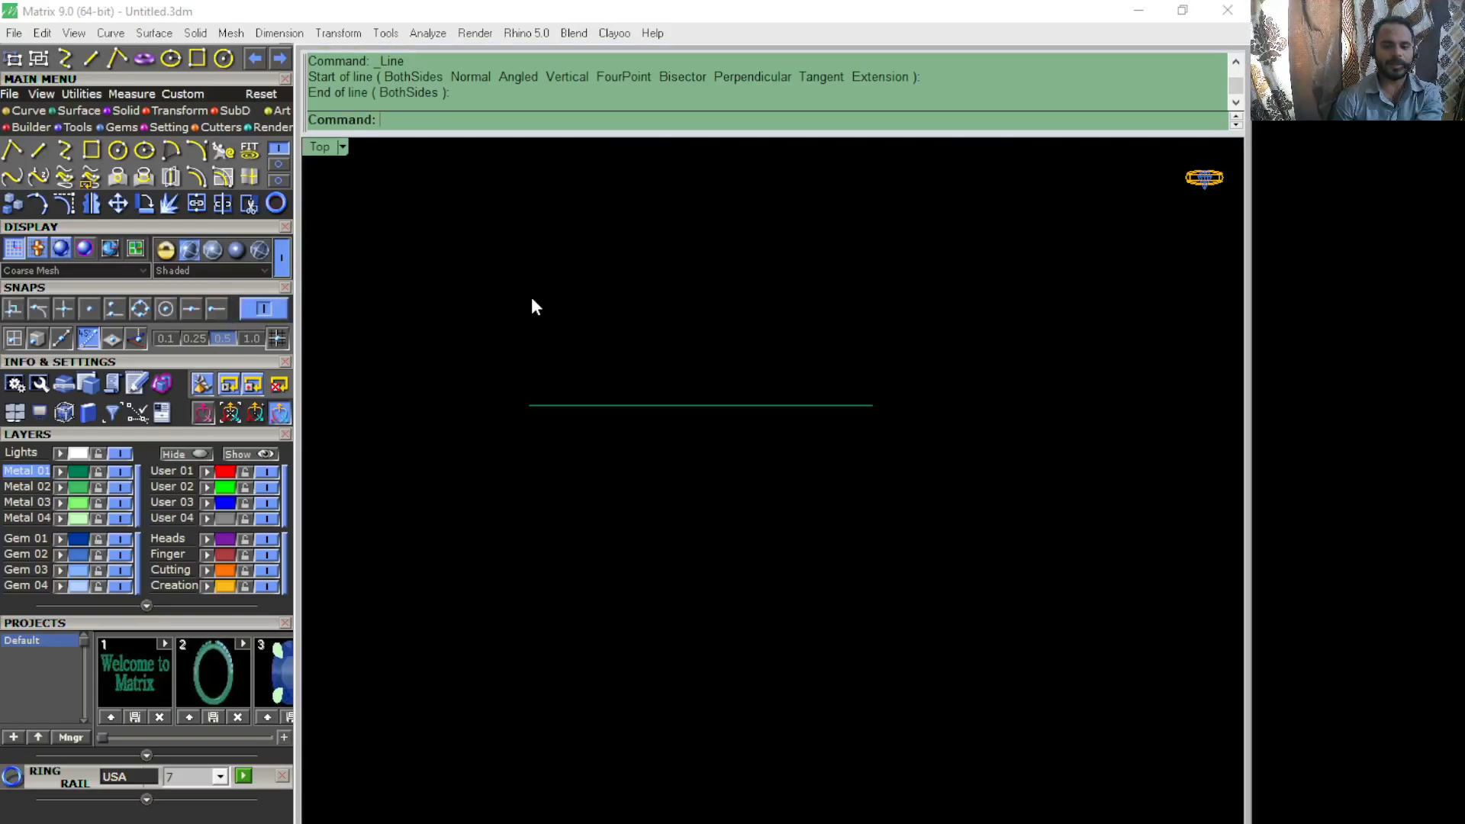
# Step: Draw a vertical line downward from the horizontal line's left end by eye, without the End snap
pyautogui.scroll(2, 541, 412)
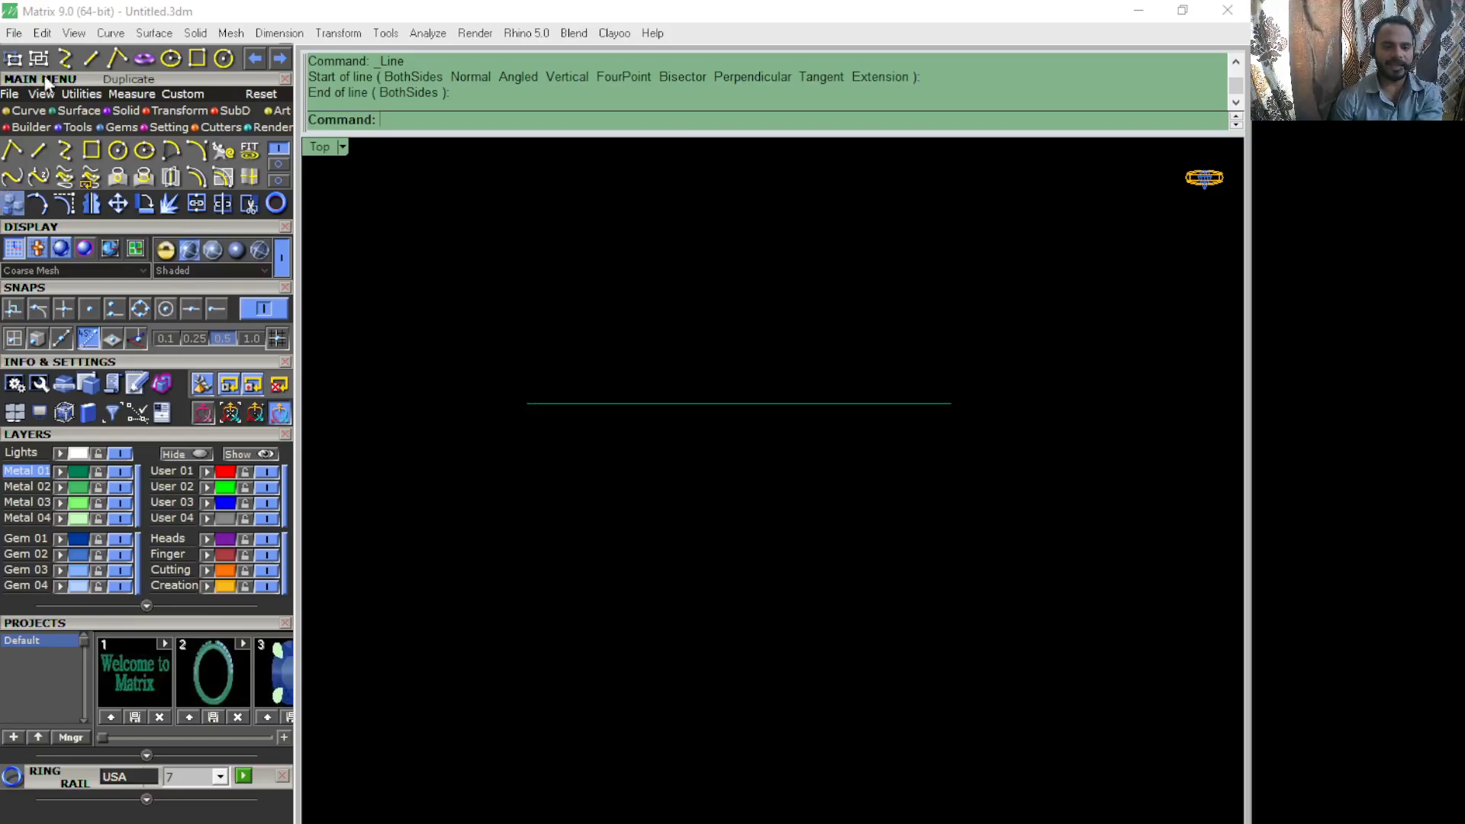
pyautogui.click(42, 153)
pyautogui.scroll(3, 526, 507)
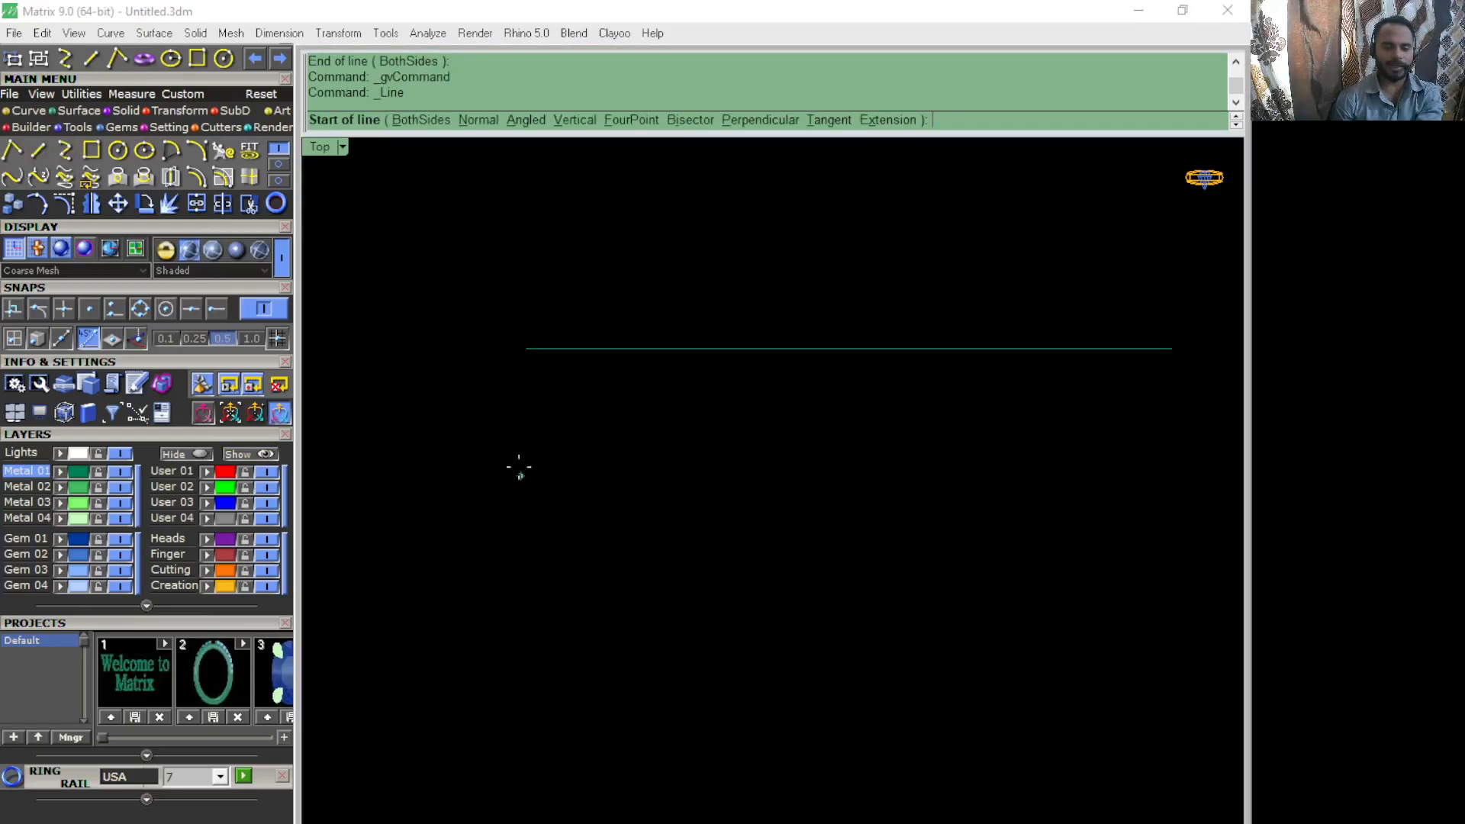
pyautogui.click(527, 349)
pyautogui.click(575, 742)
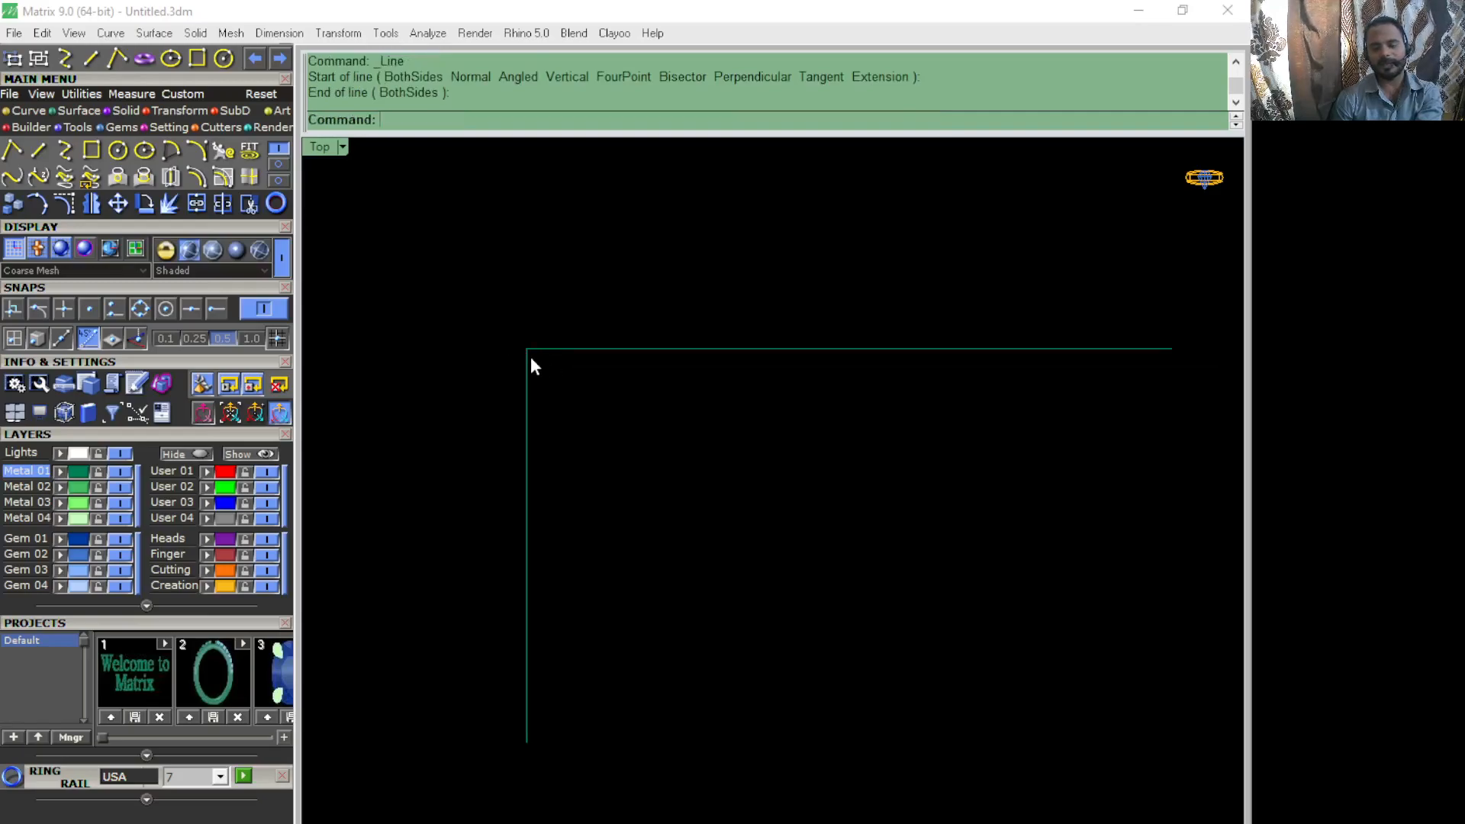
# Step: Inspect the corner where the two lines meet and delete the vertical line
pyautogui.scroll(3, 528, 354)
pyautogui.scroll(1, 534, 391)
pyautogui.click(494, 484)
pyautogui.press('Delete')
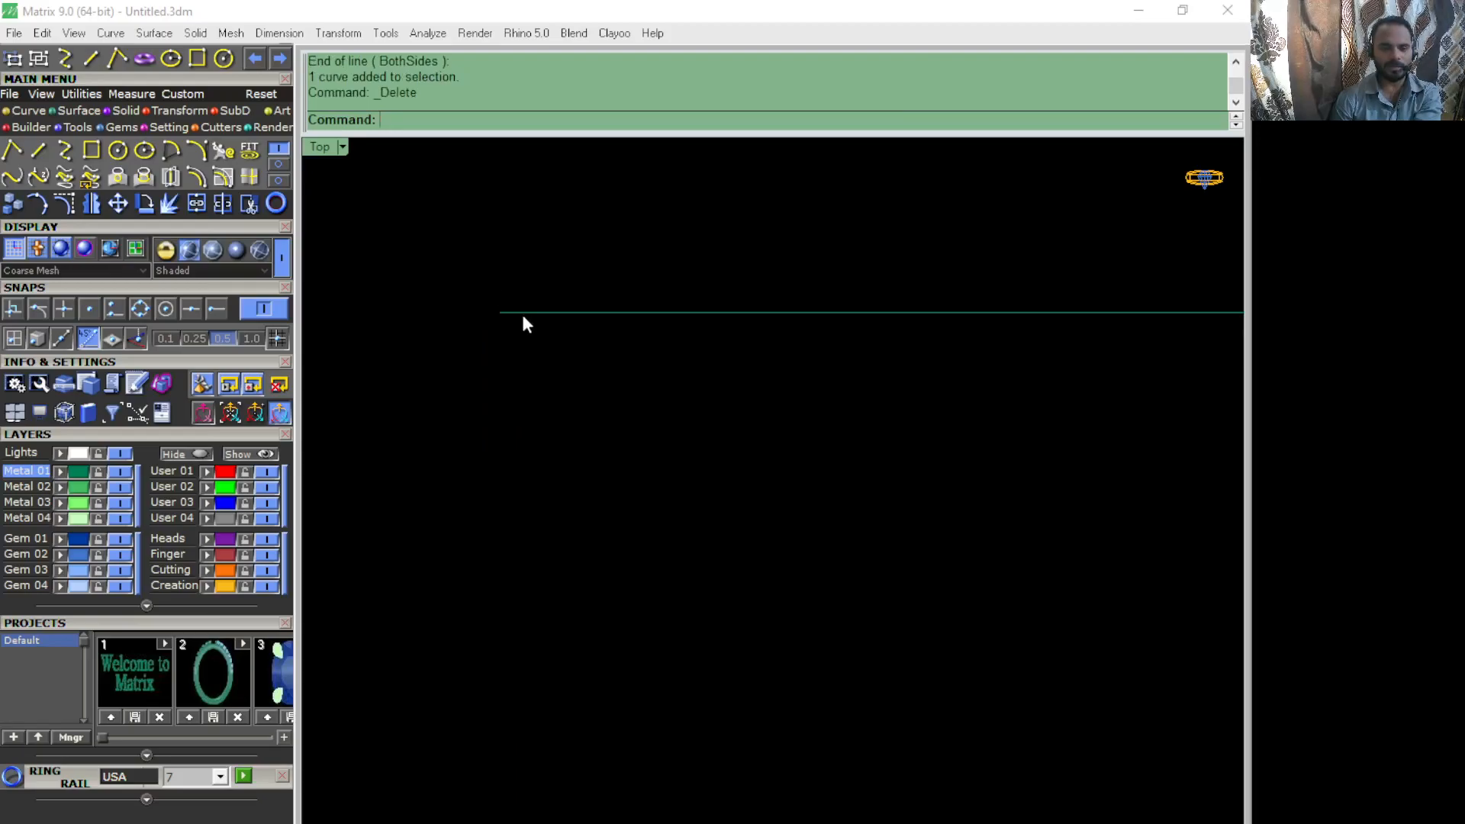
# Step: Draw another vertical line by eye from the horizontal line's left end and inspect the corner up close
pyautogui.click(43, 151)
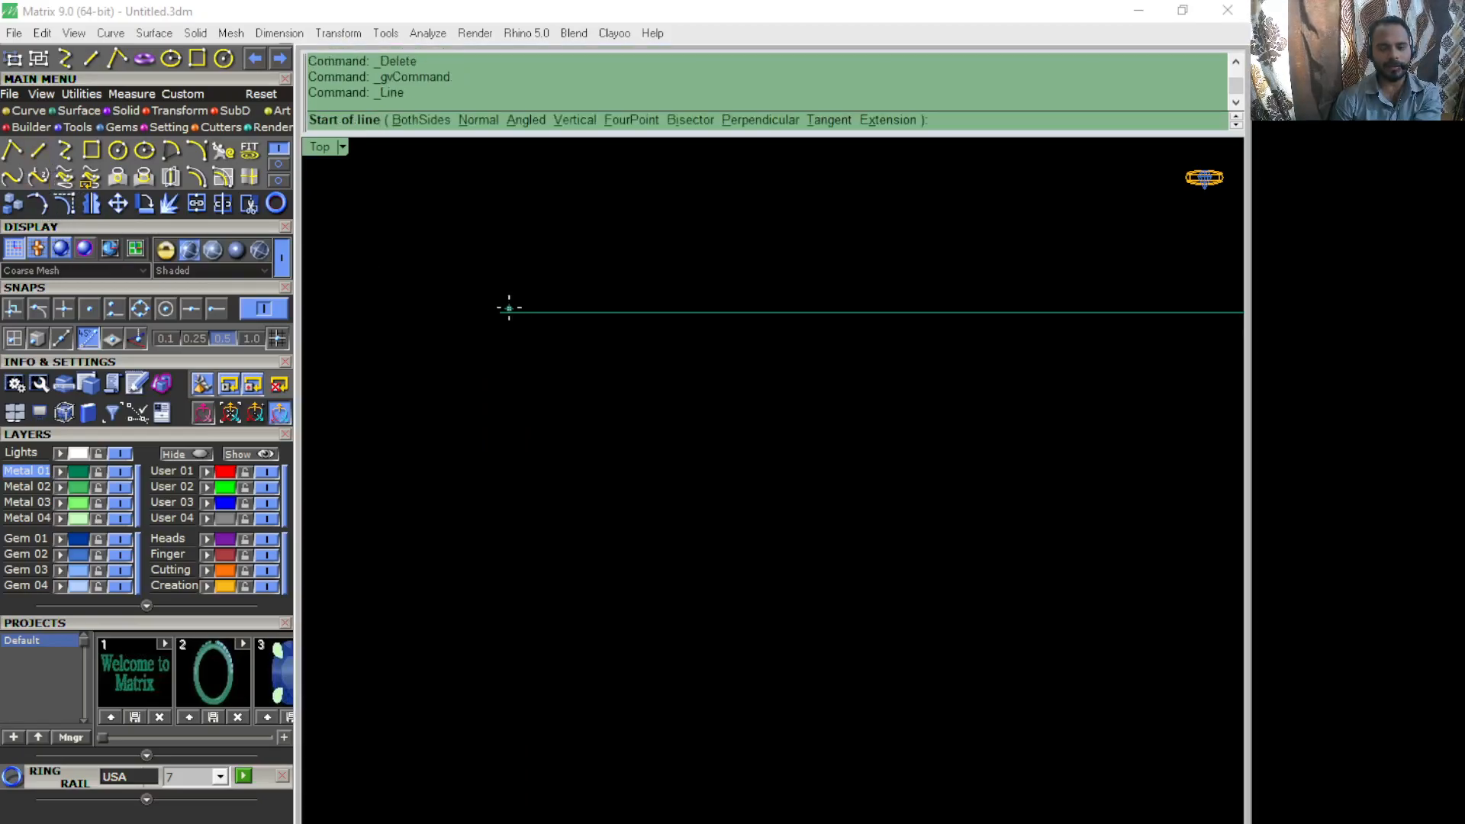
pyautogui.click(497, 313)
pyautogui.click(500, 728)
pyautogui.scroll(5, 505, 328)
pyautogui.scroll(3, 572, 363)
# Step: Delete the second vertical line drawn by eye
pyautogui.moveTo(651, 432); pyautogui.dragTo(383, 586)
pyautogui.scroll(-6, 493, 304)
pyautogui.press('Delete')
pyautogui.press('Delete')
pyautogui.press('Delete')
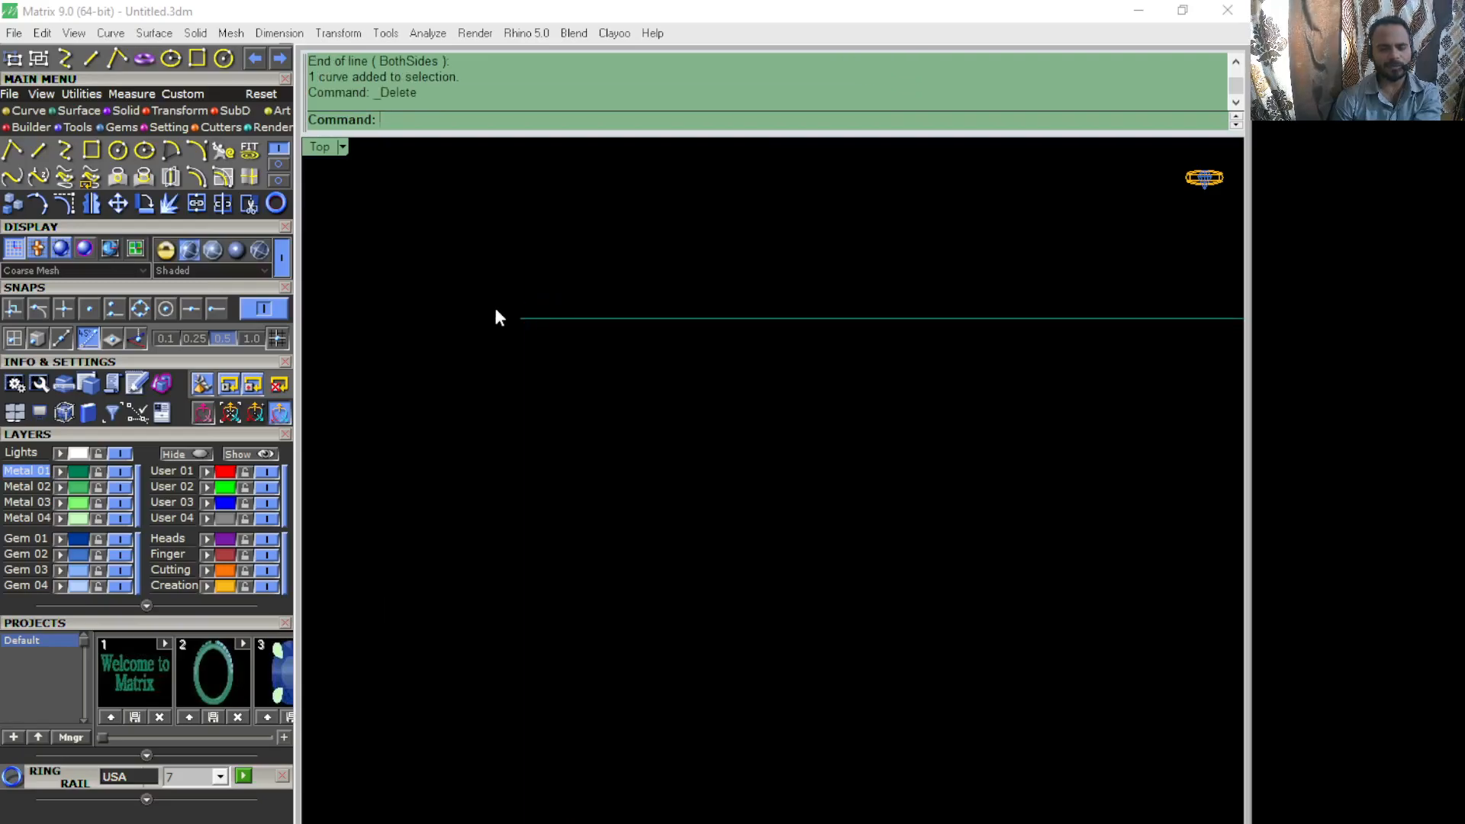
# Step: Turn on the End snap and draw a vertical line downward exactly from the horizontal line's left end point
pyautogui.scroll(-5, 565, 371)
pyautogui.scroll(-5, 569, 378)
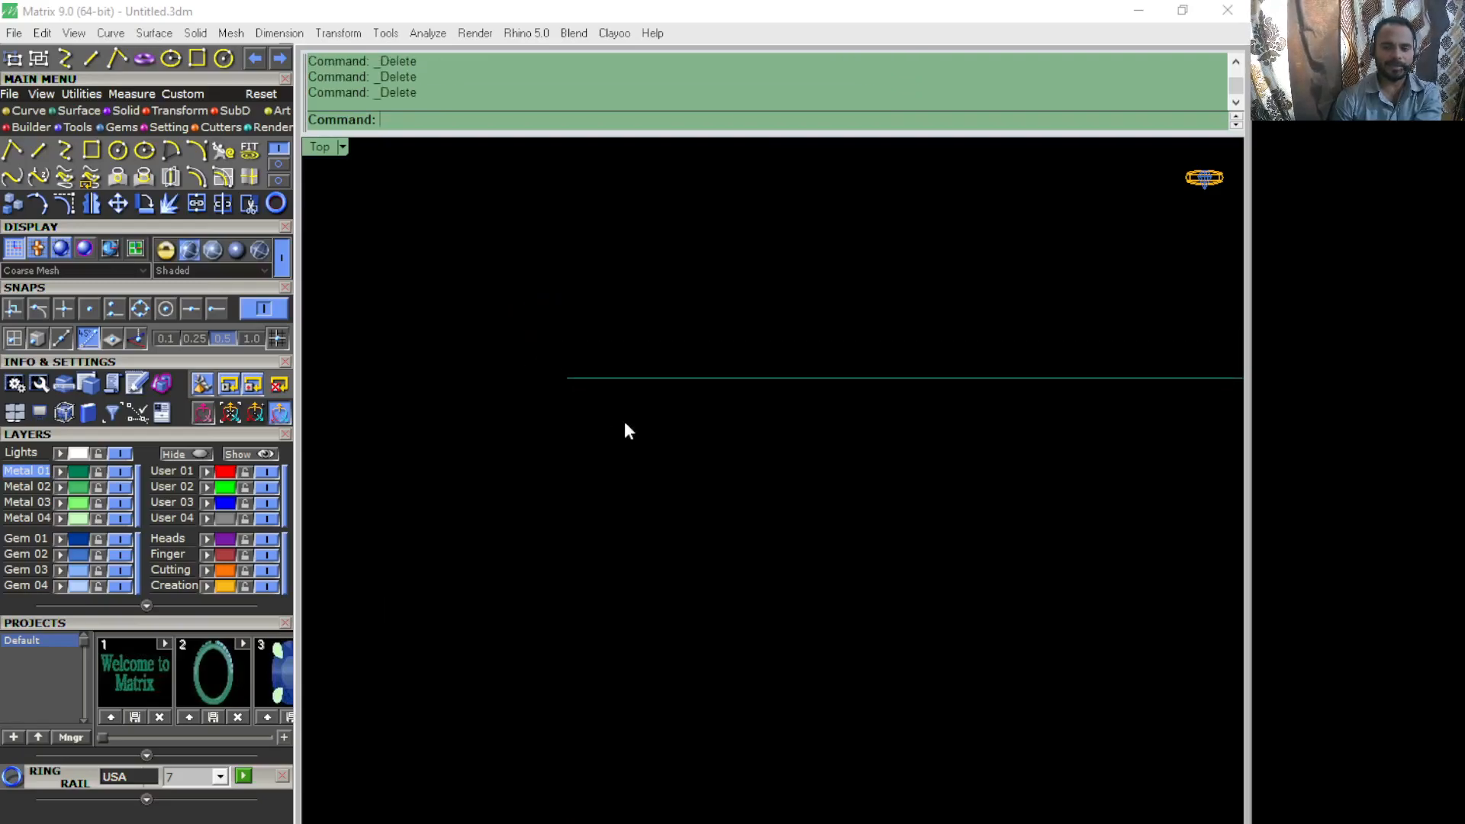
pyautogui.scroll(-6, 580, 412)
pyautogui.scroll(6, 643, 429)
pyautogui.moveTo(564, 421); pyautogui.dragTo(683, 438, button='right')
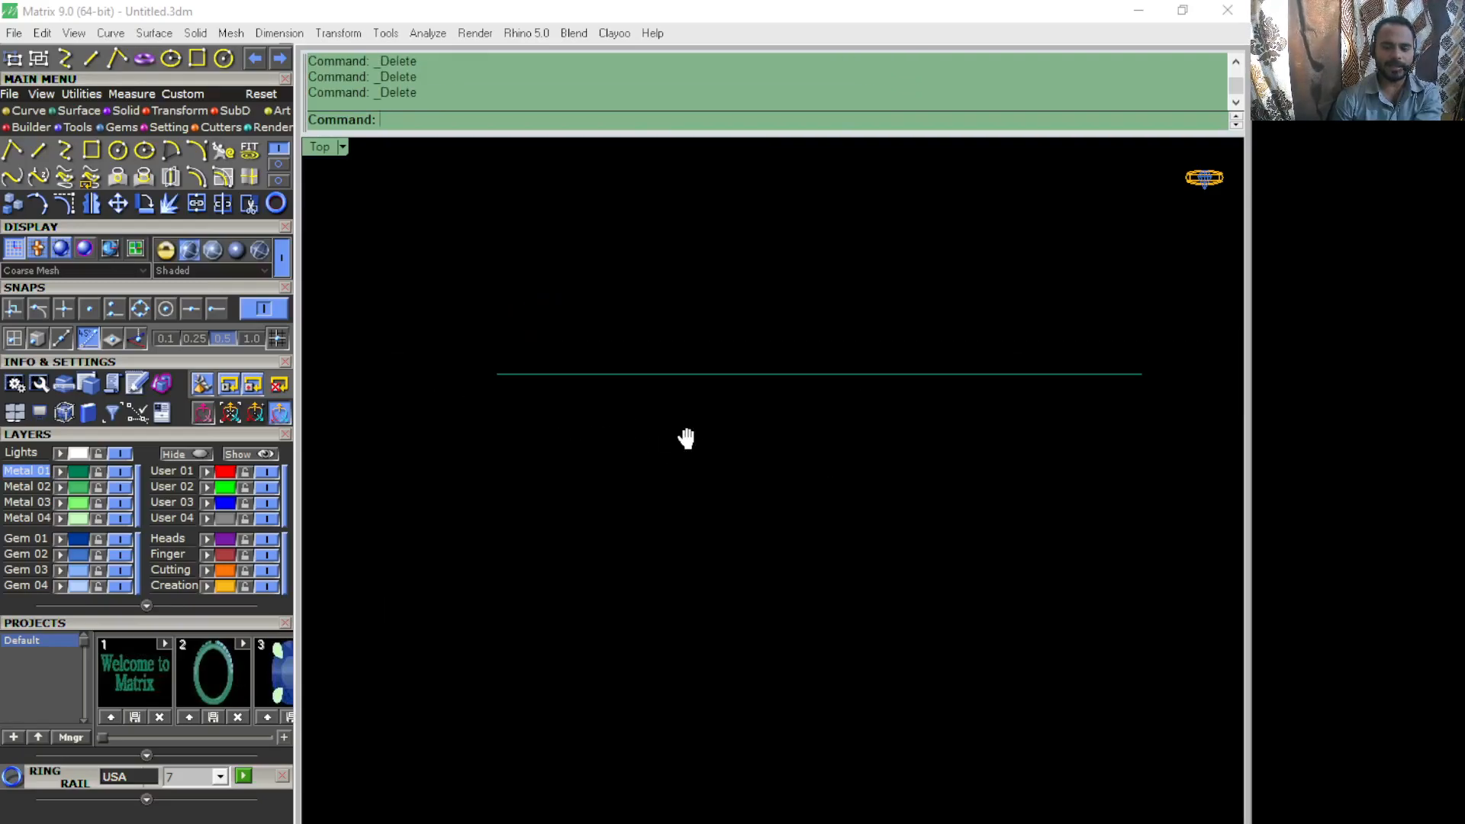
pyautogui.click(216, 308)
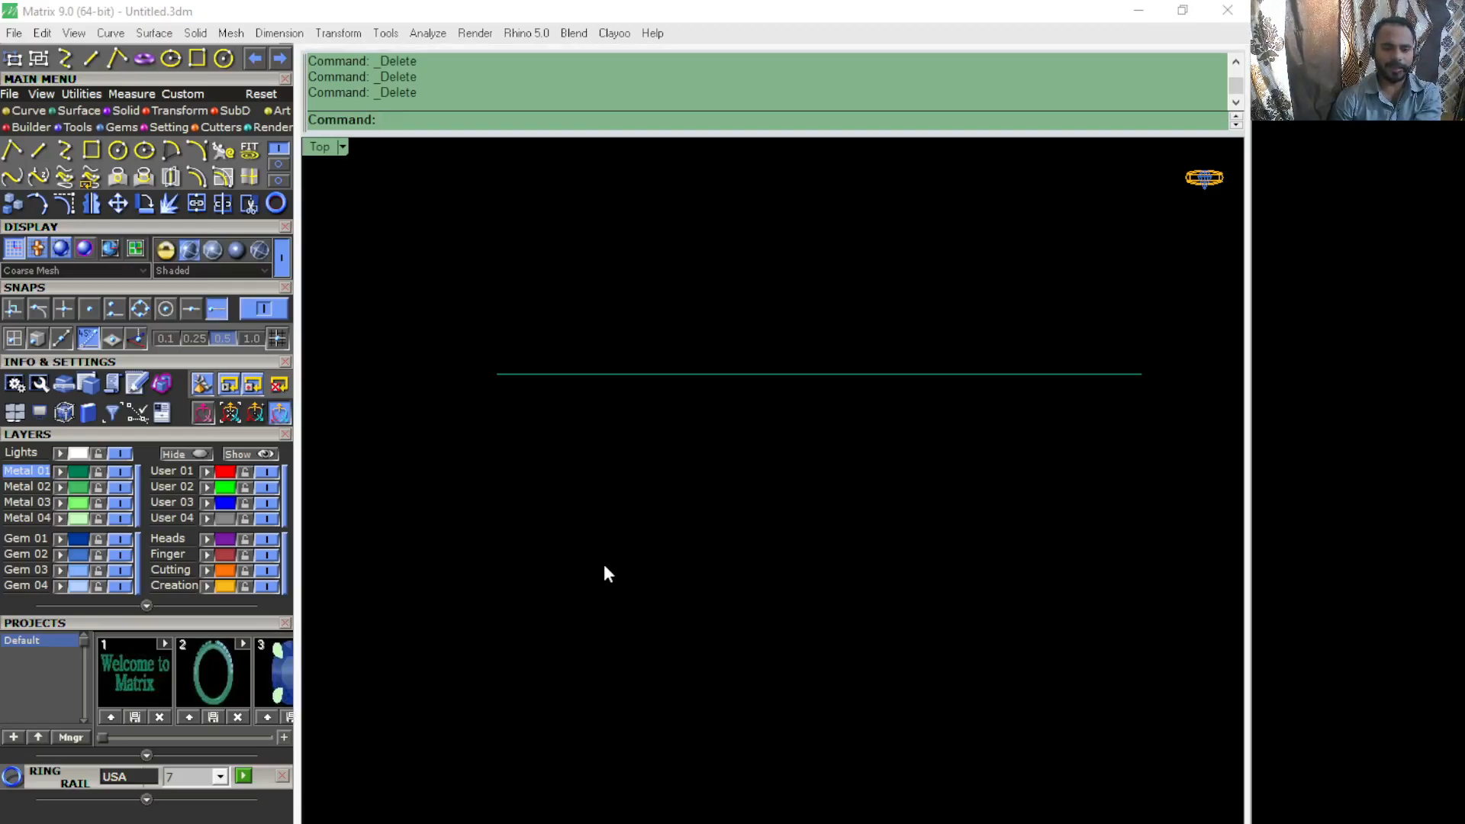
pyautogui.click(40, 151)
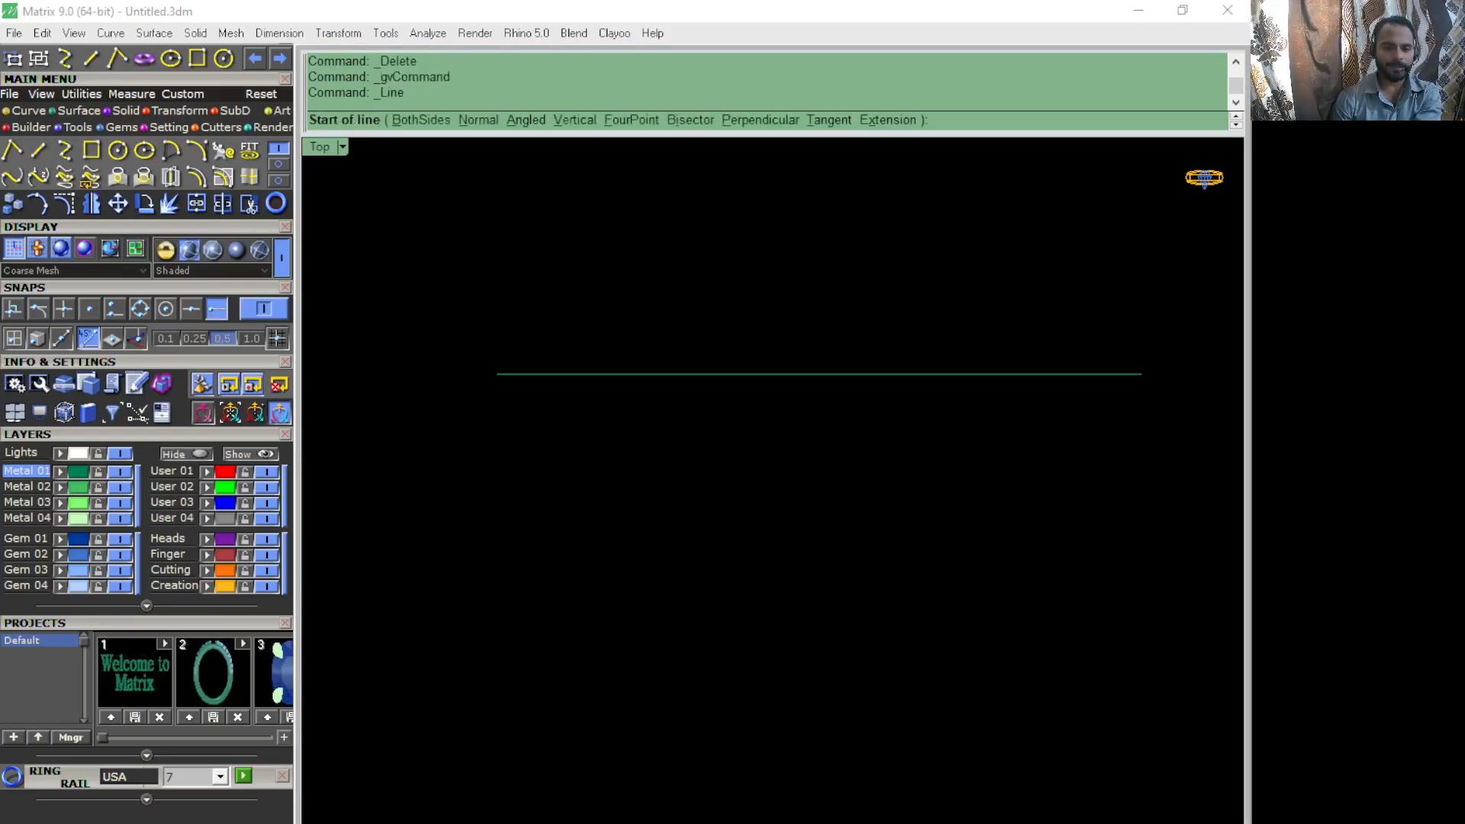
pyautogui.click(496, 381)
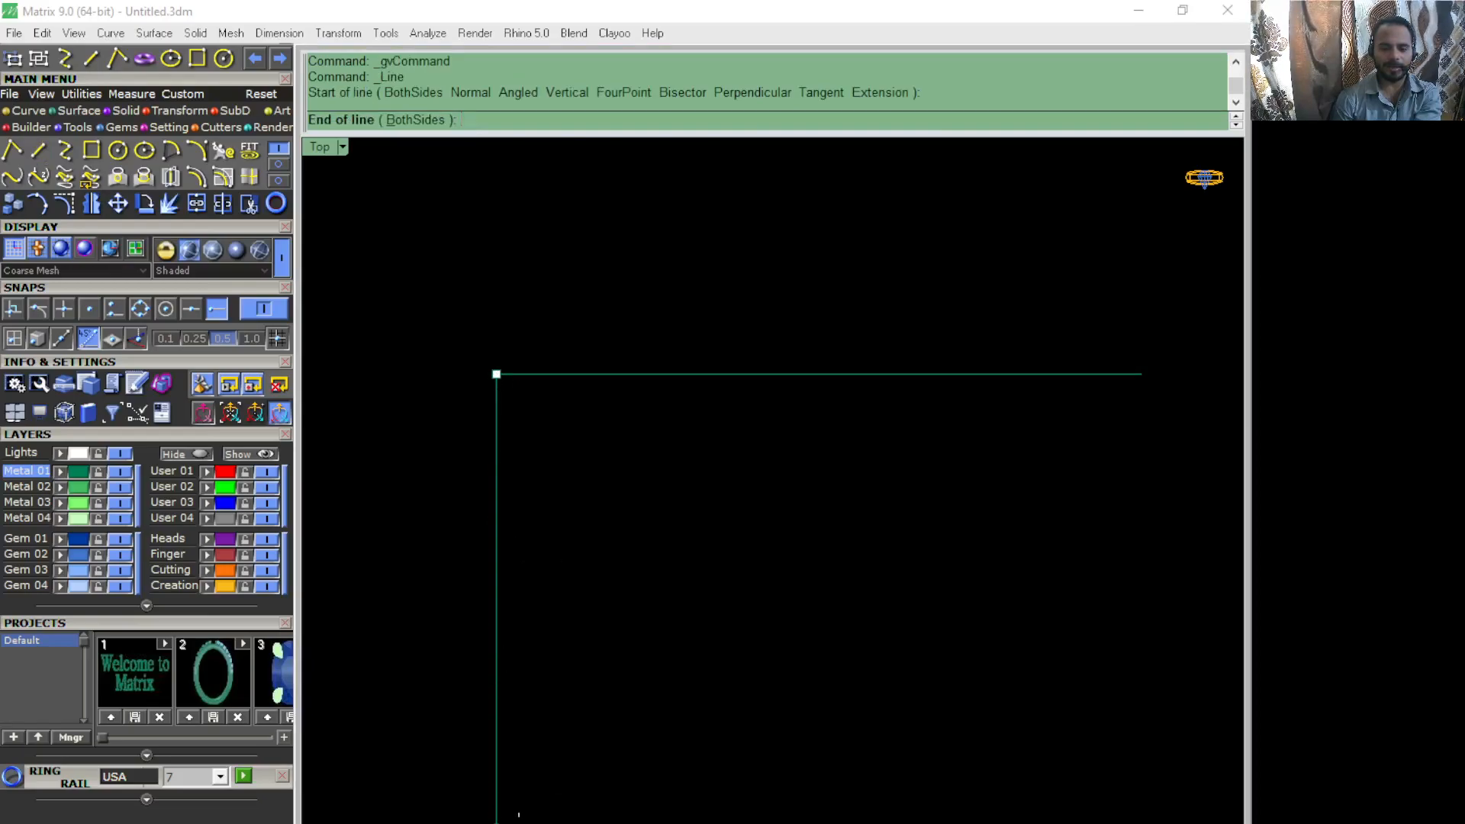
pyautogui.click(516, 819)
# Step: Draw a diagonal line from the vertical line's lower end to the horizontal line's right end, closing a triangle
pyautogui.scroll(-6, 528, 583)
pyautogui.rightClick(492, 637)
pyautogui.click(479, 630)
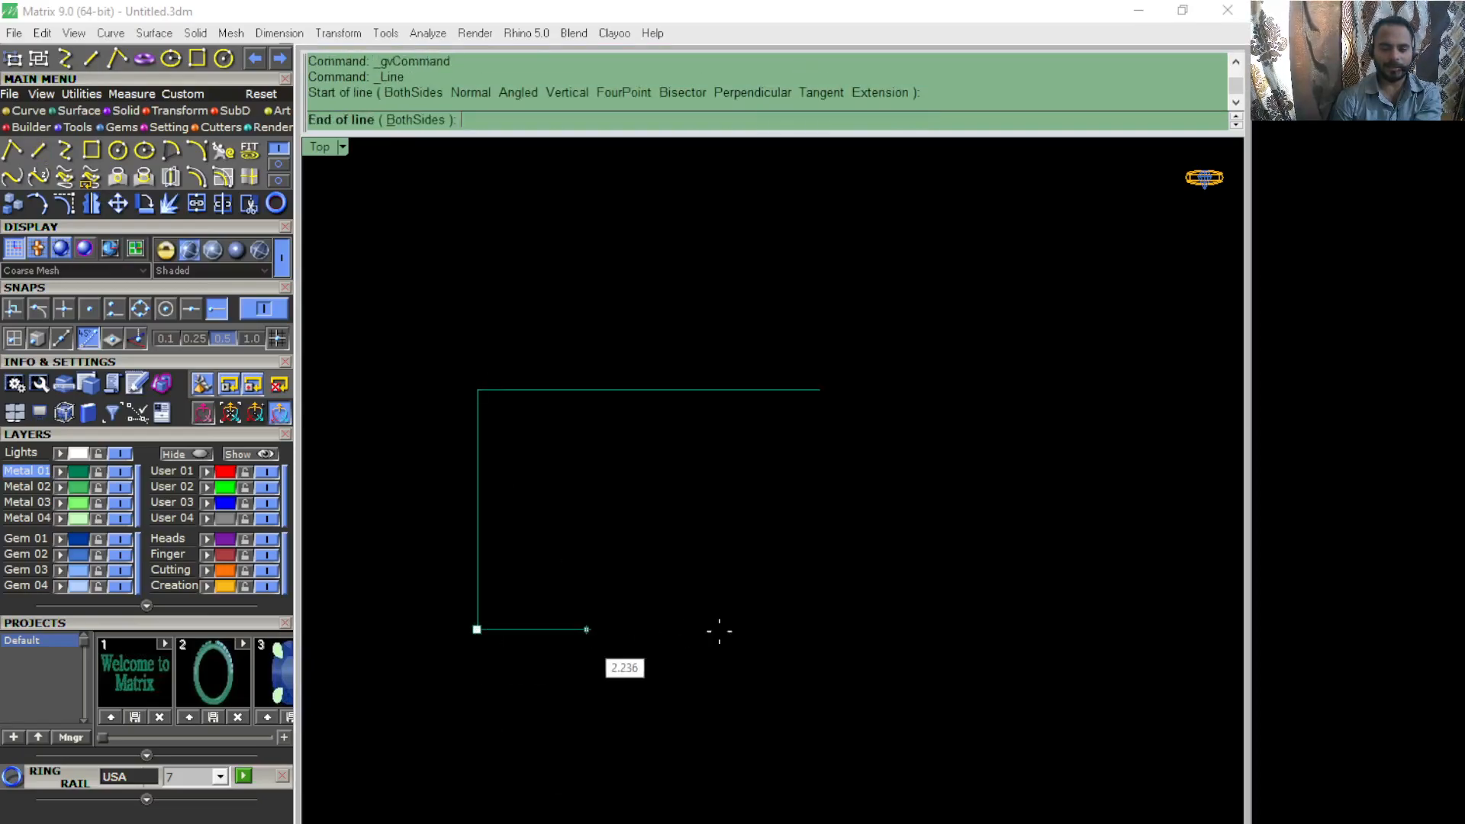
pyautogui.click(821, 391)
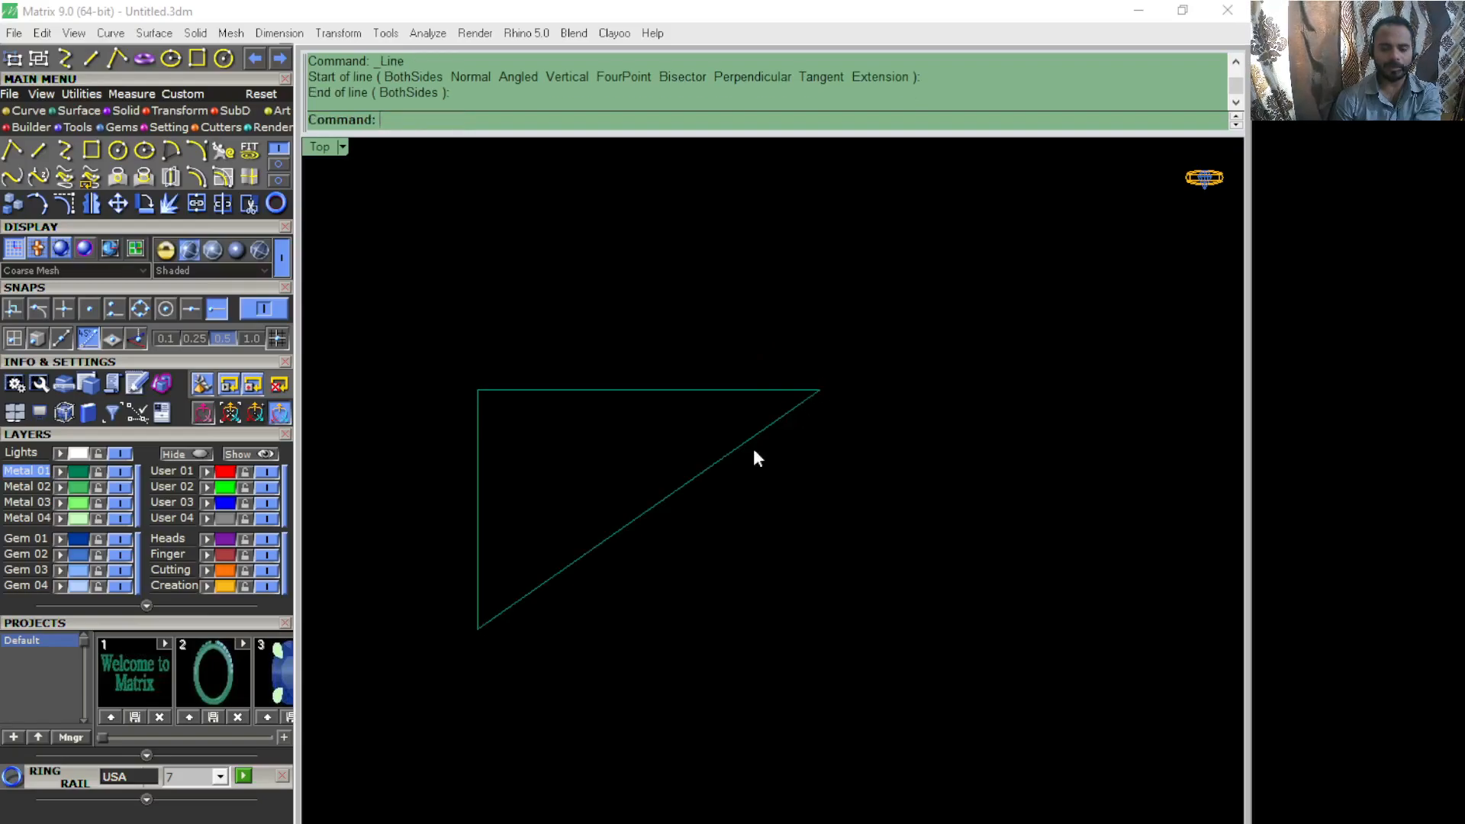
# Step: Delete the vertical and diagonal lines of the triangle, keeping the horizontal line
pyautogui.click(610, 536)
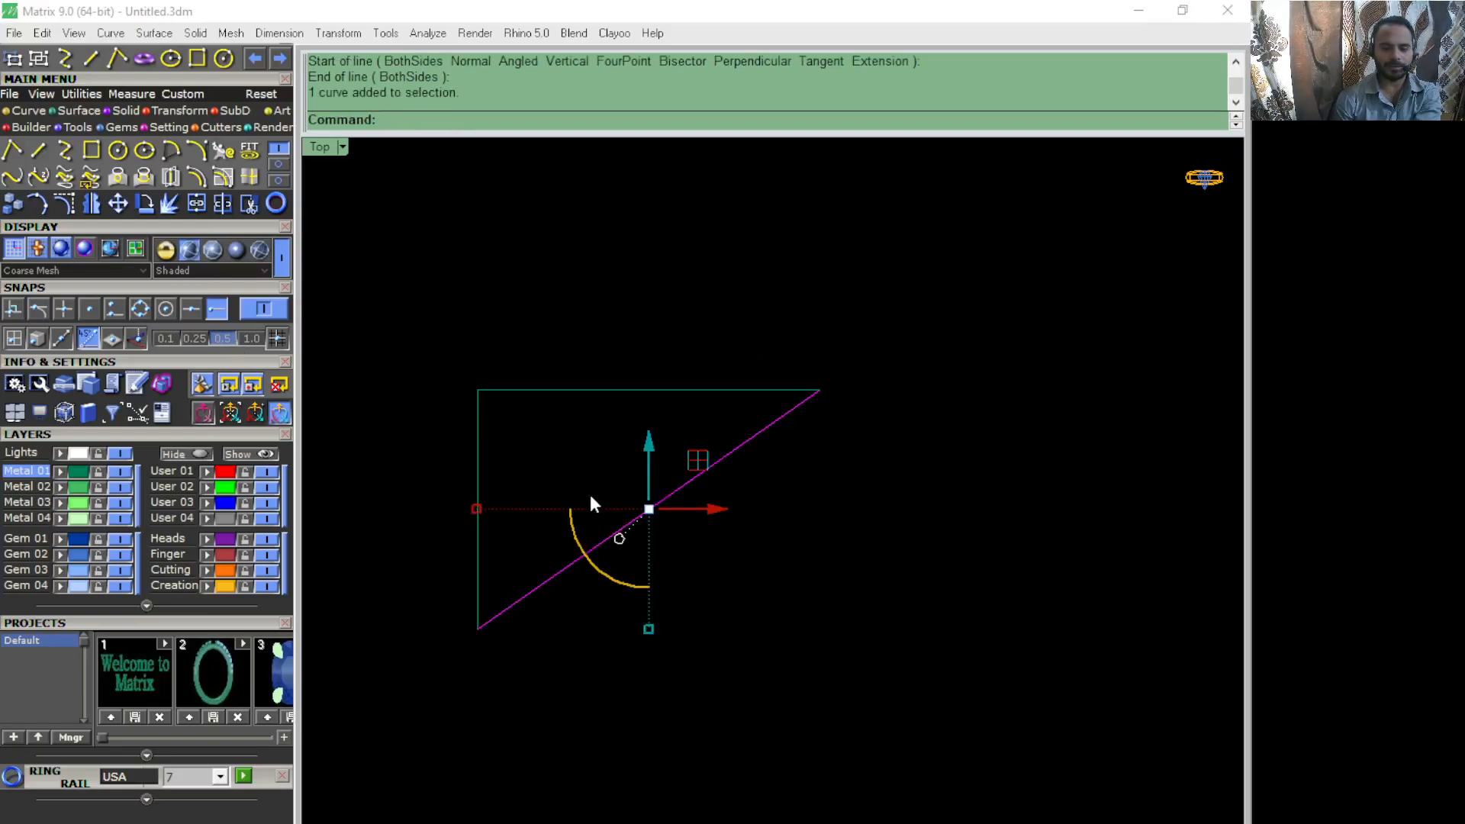
pyautogui.moveTo(574, 691); pyautogui.dragTo(400, 561)
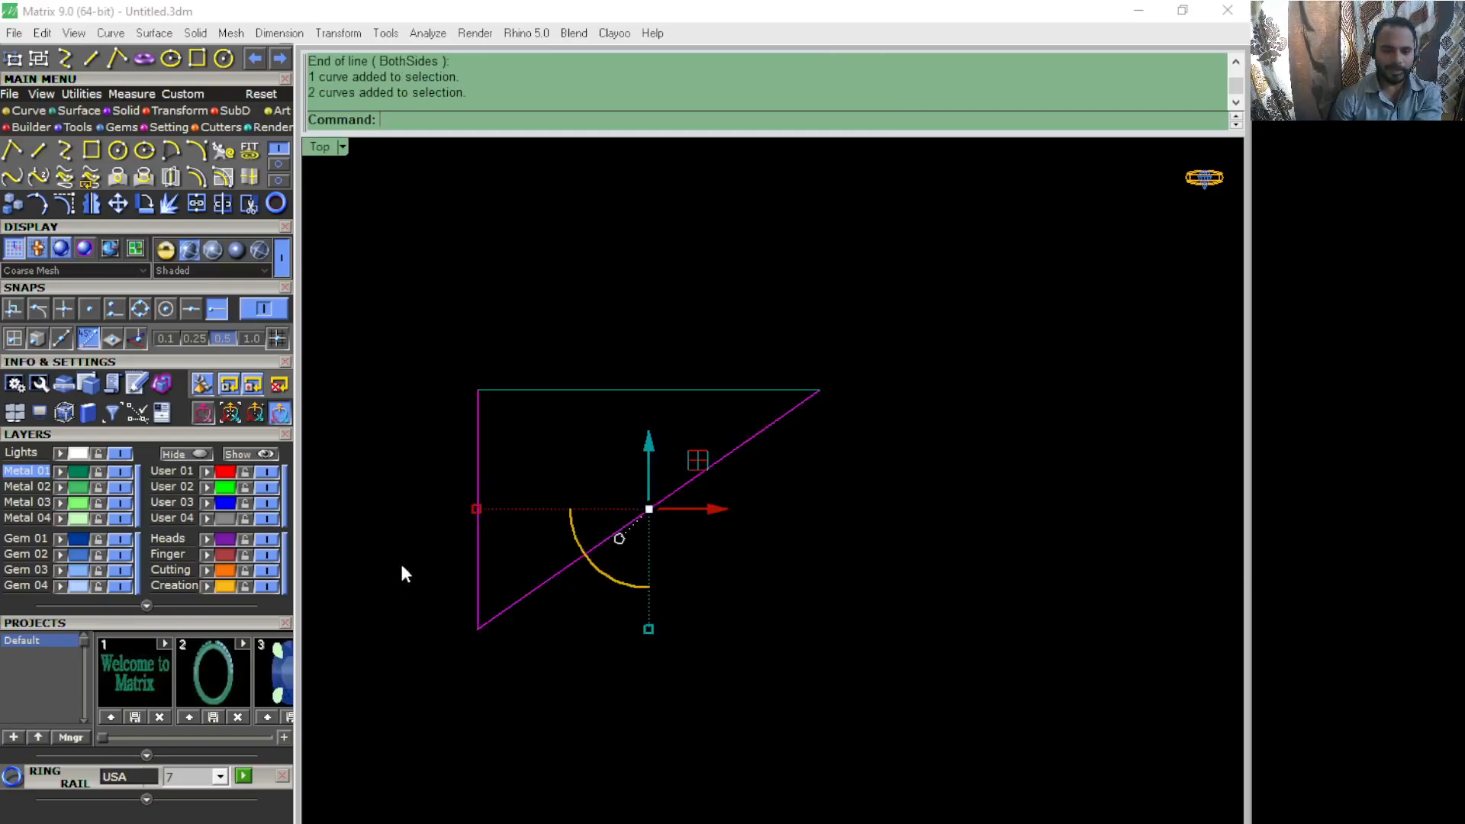
pyautogui.press('Delete')
# Step: Switch the active object snap from End to Mid for working on the horizontal line
pyautogui.click(192, 309)
pyautogui.scroll(2, 592, 418)
pyautogui.scroll(1, 624, 397)
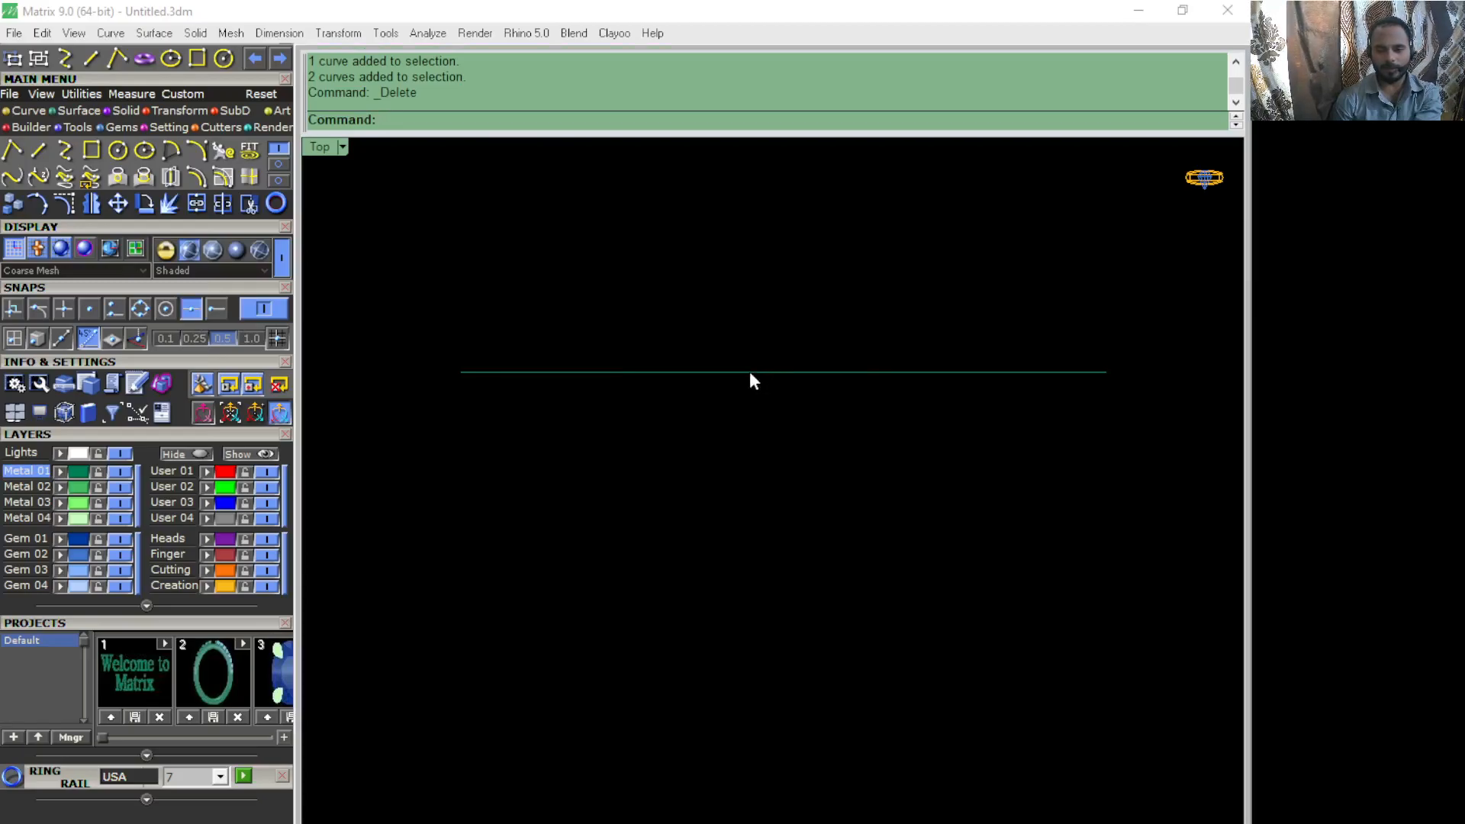
pyautogui.moveTo(820, 433); pyautogui.dragTo(793, 446, button='right')
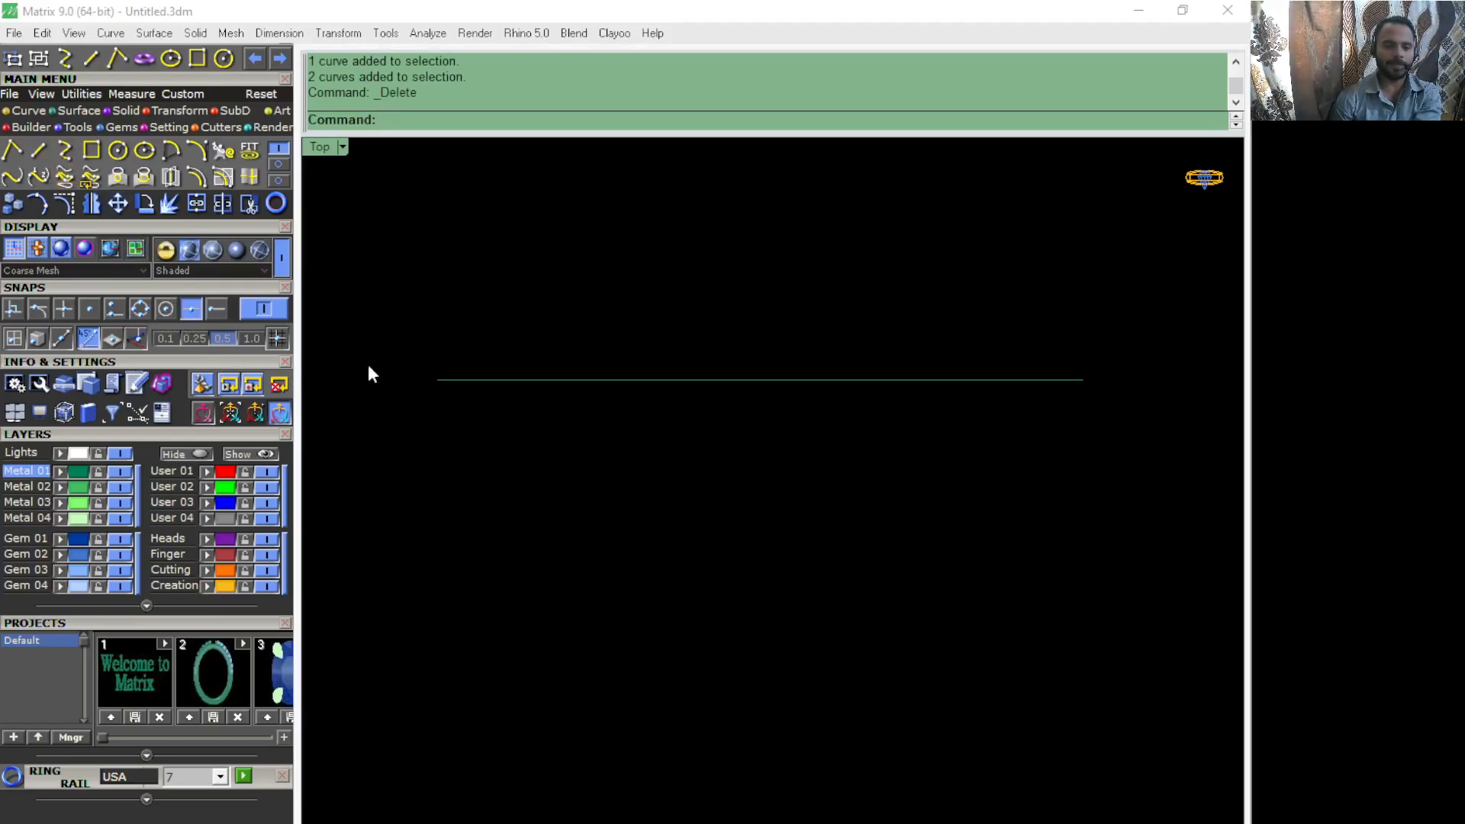
# Step: Draw a vertical line downward from the horizontal line's midpoint using the Mid snap
pyautogui.click(35, 153)
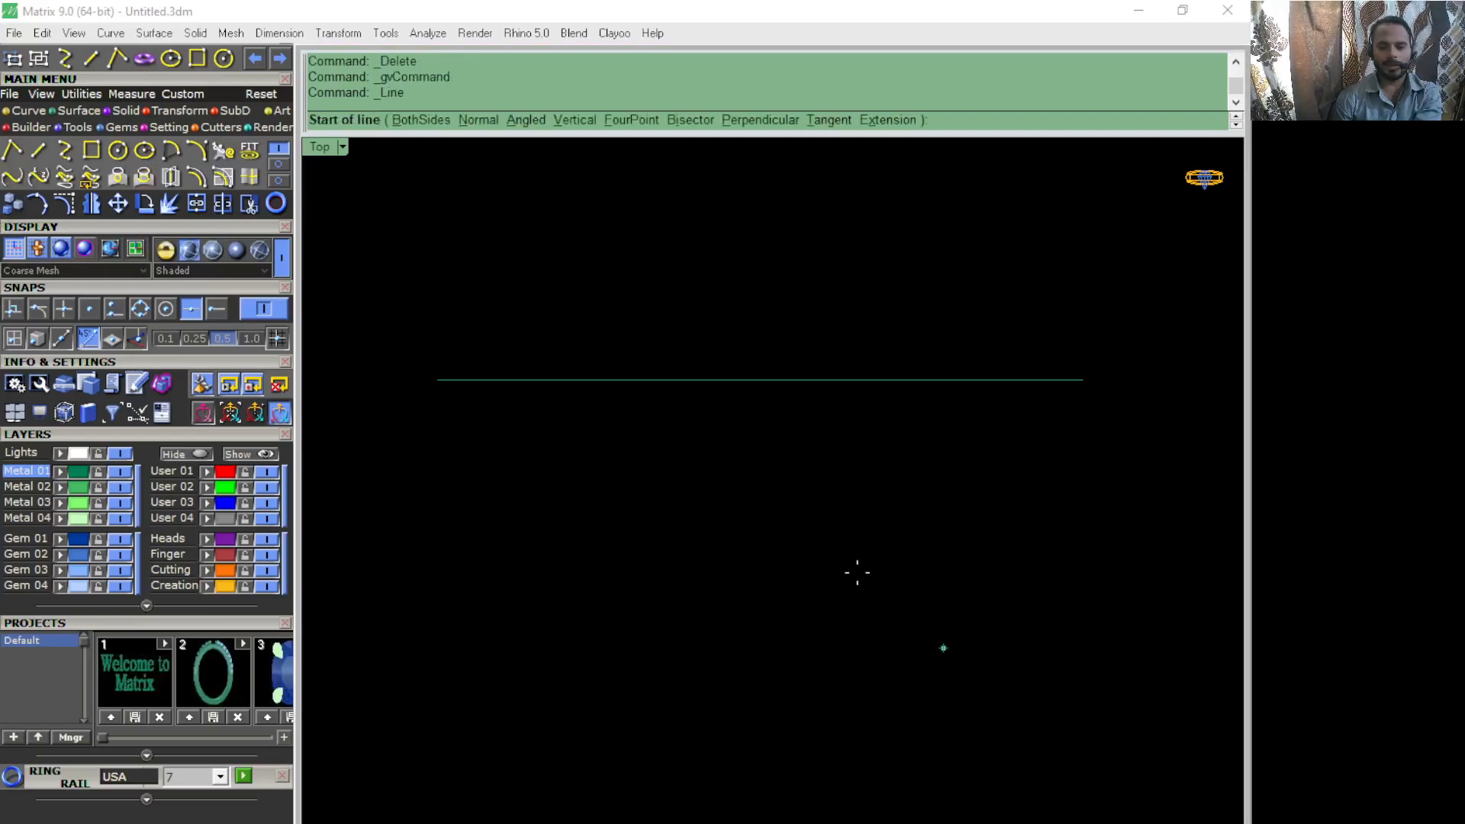
pyautogui.click(756, 378)
pyautogui.click(760, 712)
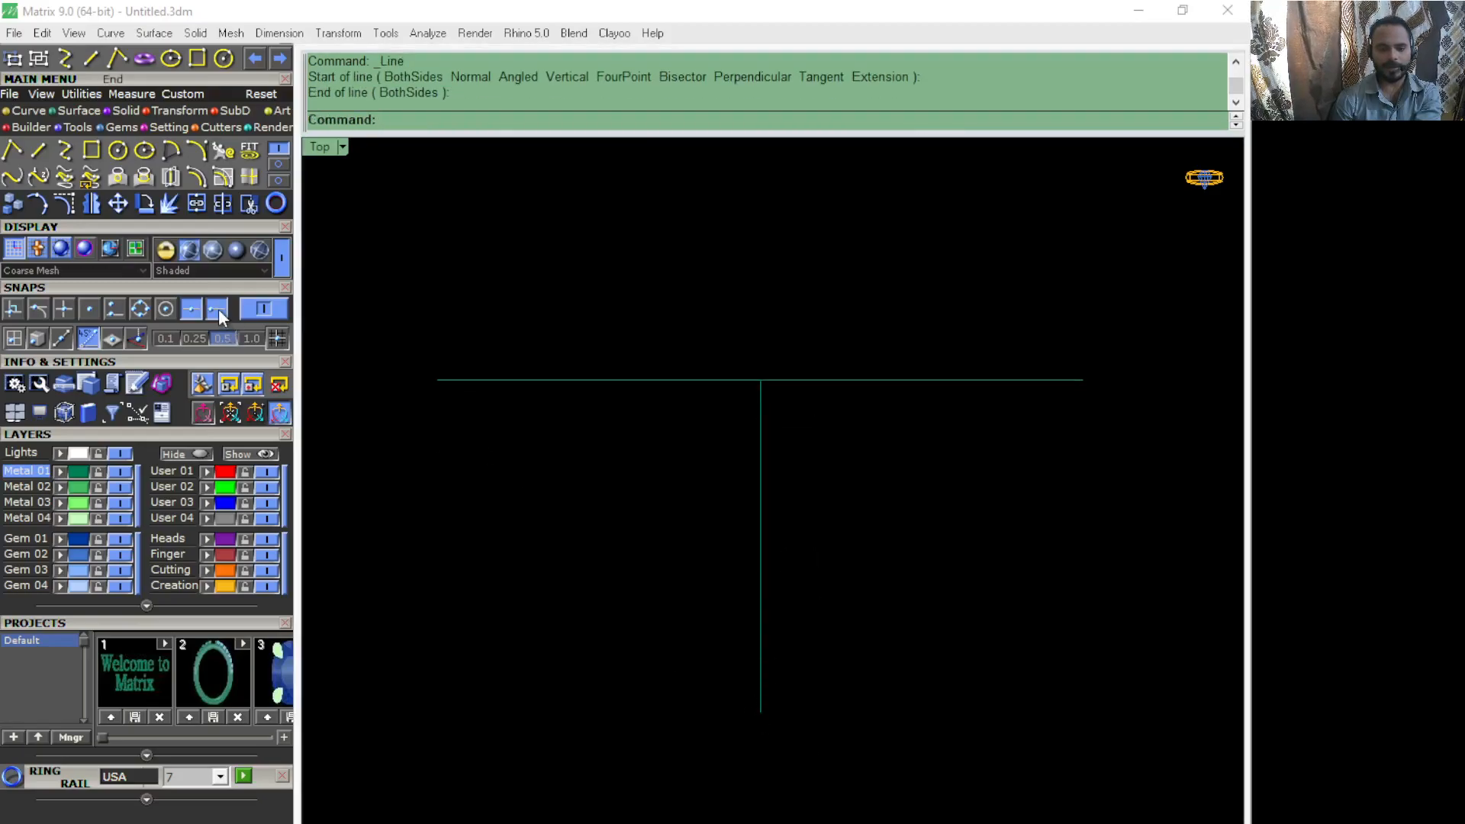
# Step: Enable the End snap and draw two diagonal lines joining the horizontal line's ends to the vertical line's lower end
pyautogui.click(36, 152)
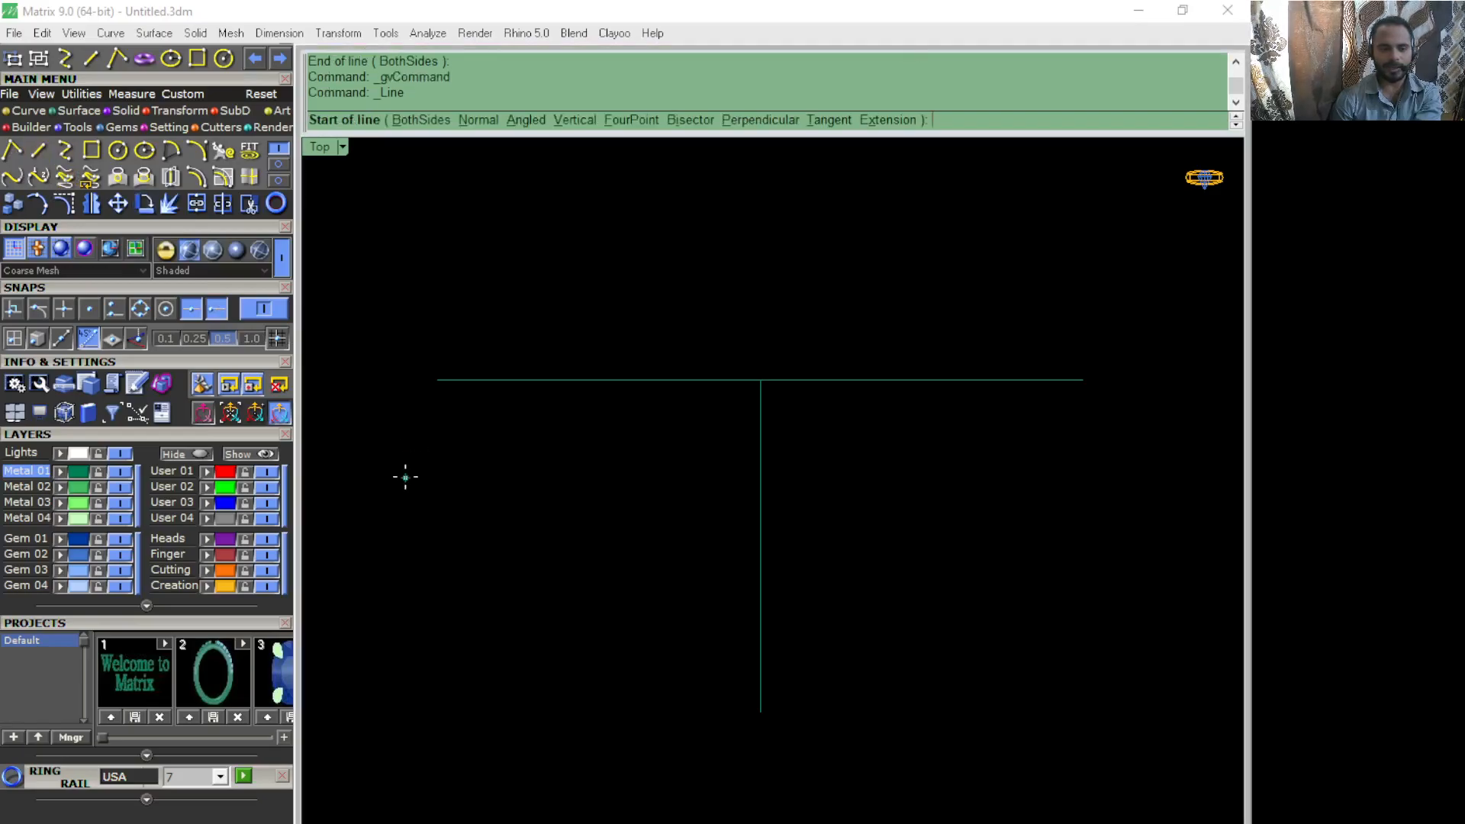
pyautogui.click(438, 379)
pyautogui.click(760, 711)
pyautogui.rightClick(767, 729)
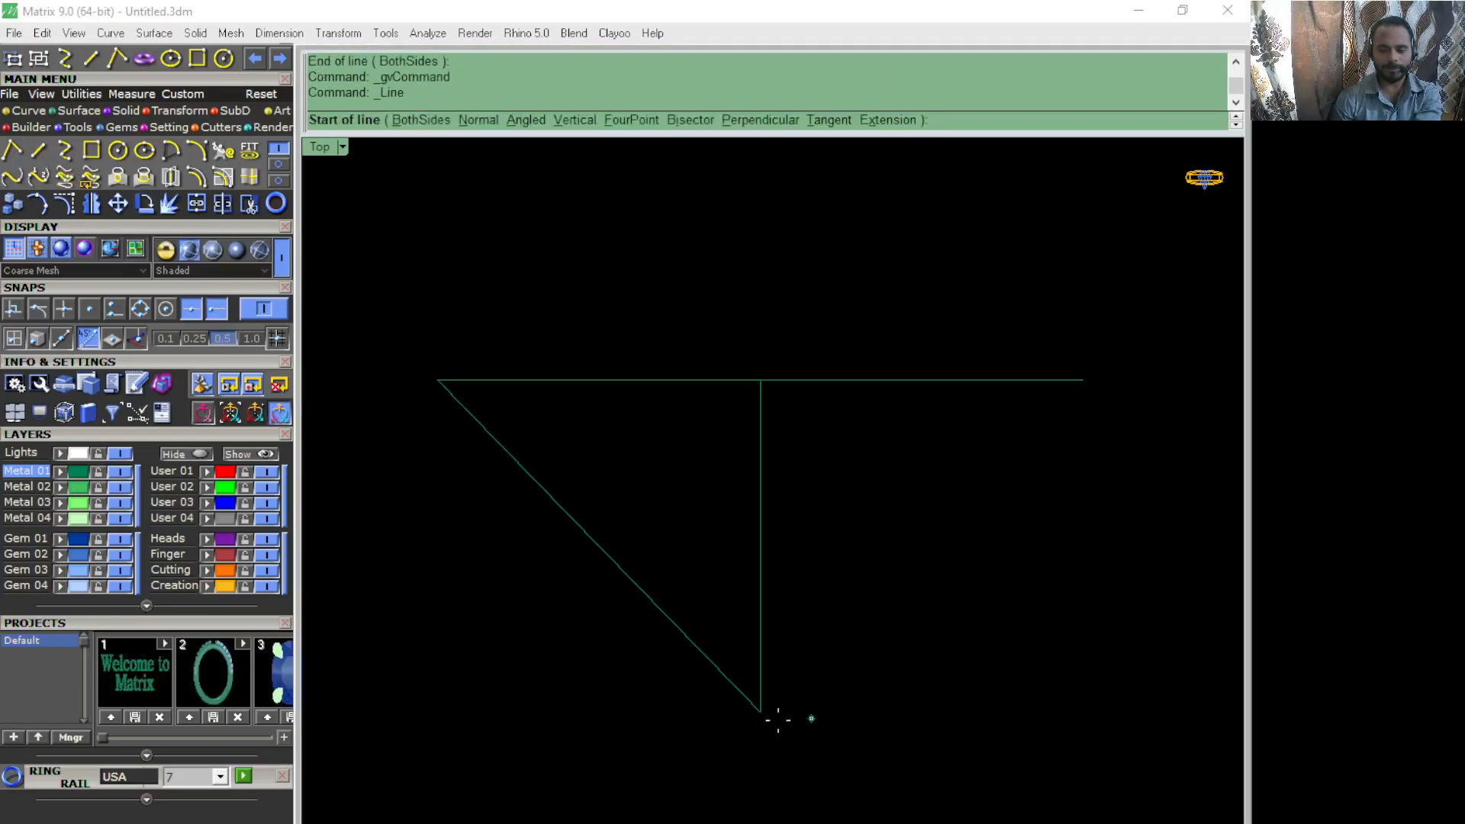
pyautogui.click(761, 713)
pyautogui.click(1091, 381)
pyautogui.scroll(-2, 858, 420)
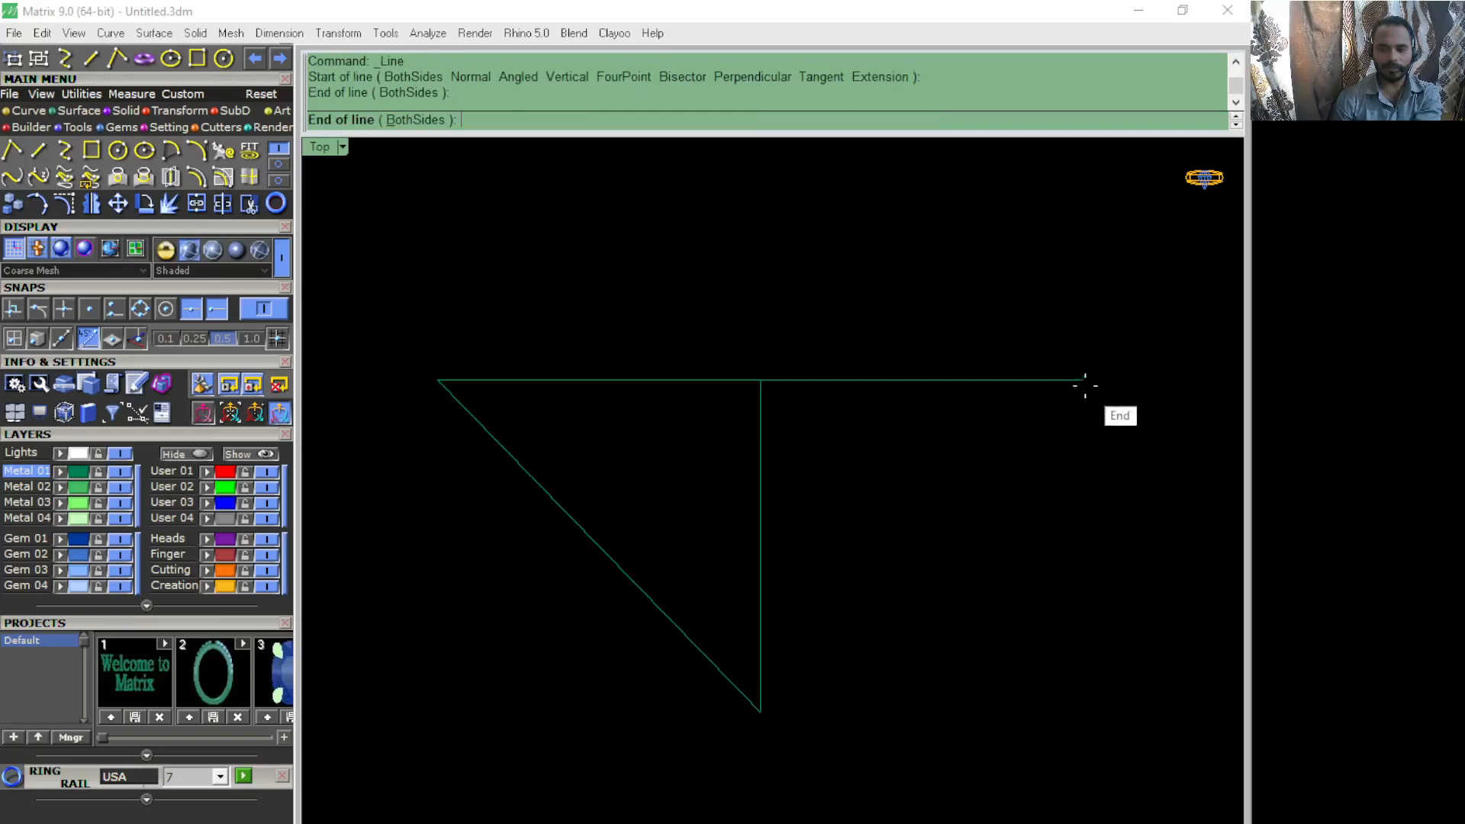
# Step: Delete all four lines and switch the object snaps from Mid and End to Center
pyautogui.moveTo(929, 730); pyautogui.dragTo(533, 255)
pyautogui.press('Delete')
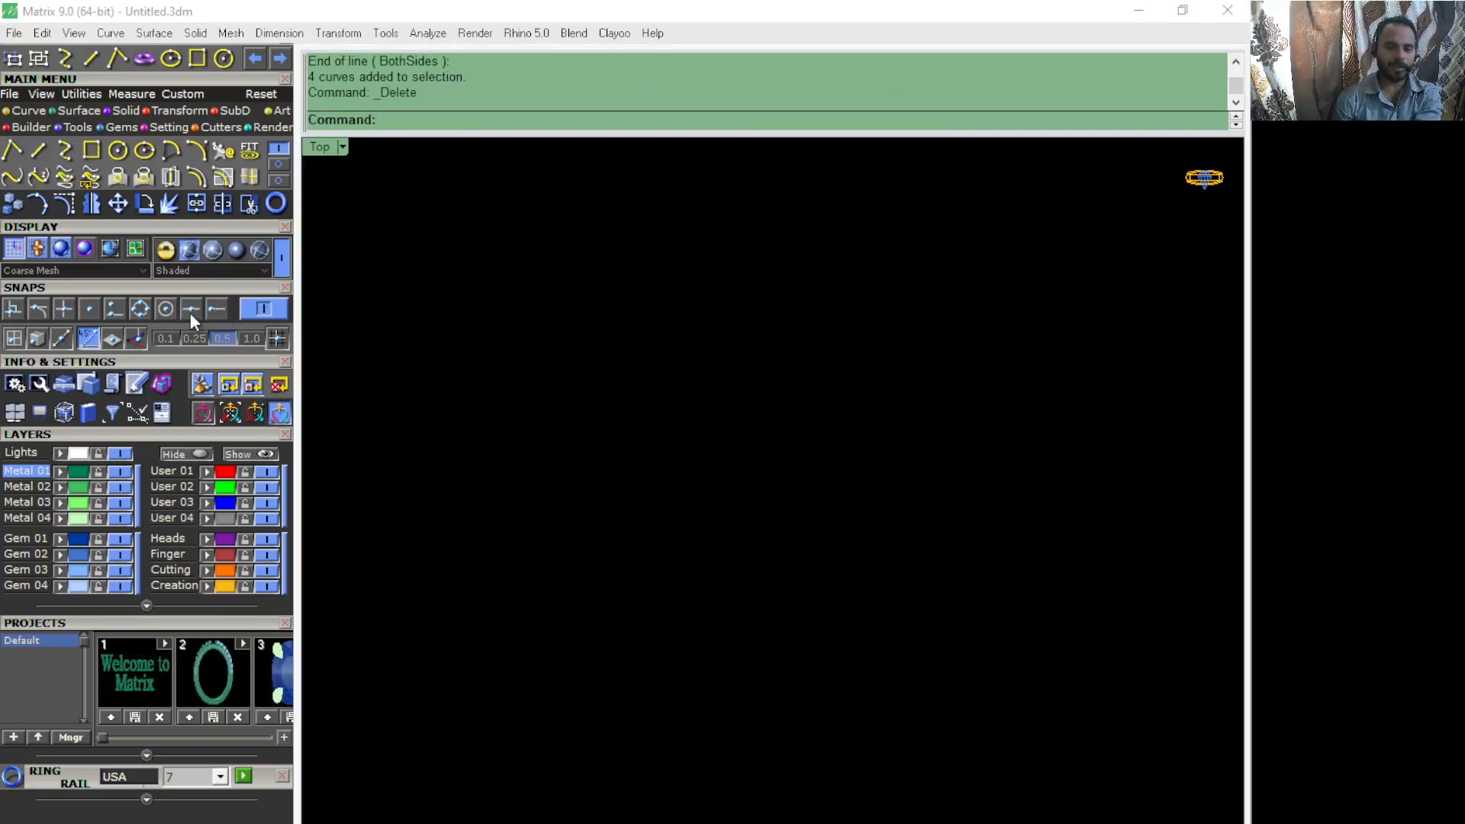
pyautogui.click(167, 306)
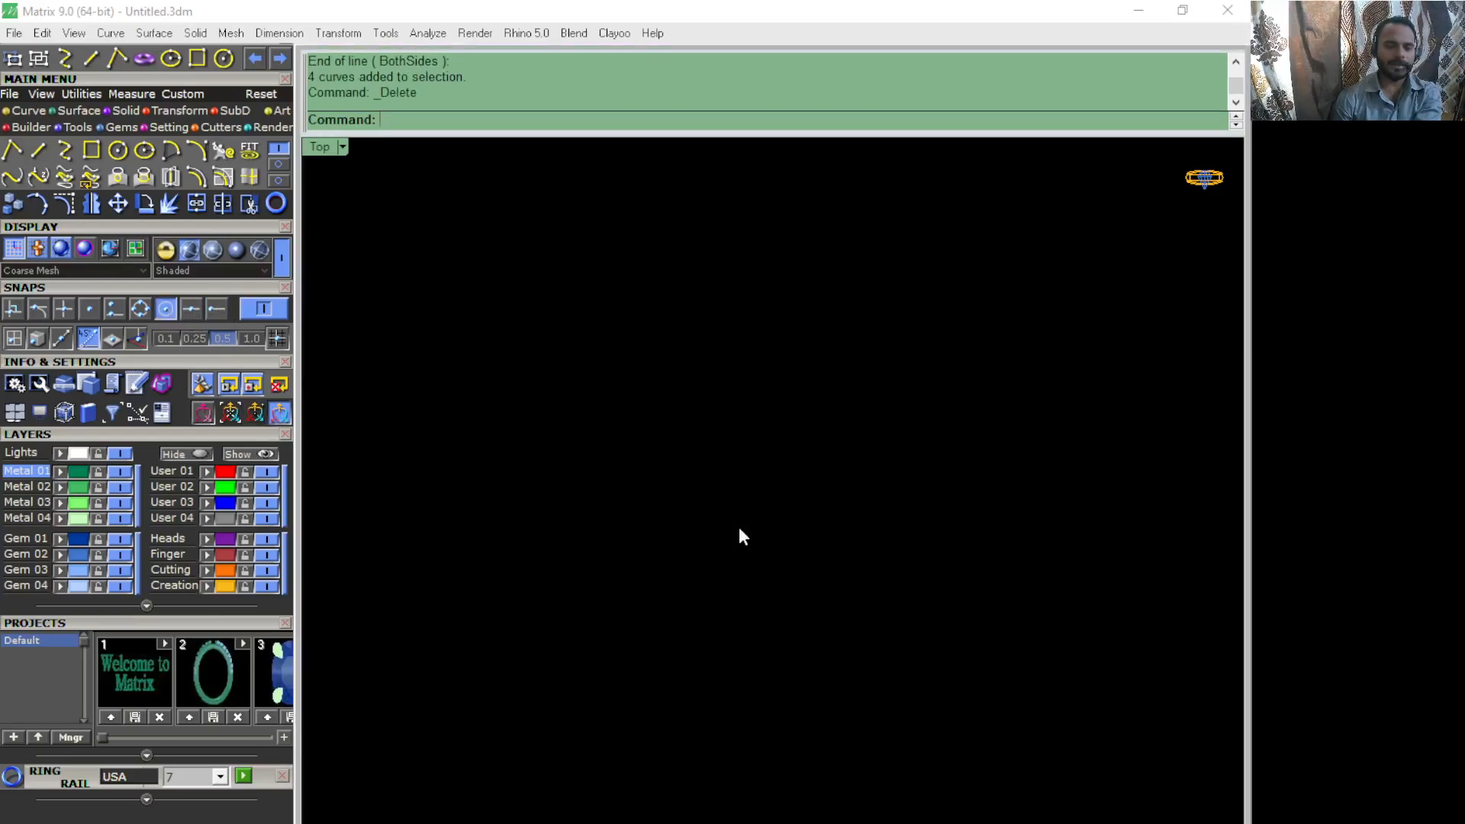
# Step: Draw a circle about 3.55 in diameter and a separate square to the right of it
pyautogui.click(121, 153)
pyautogui.click(530, 336)
pyautogui.click(643, 406)
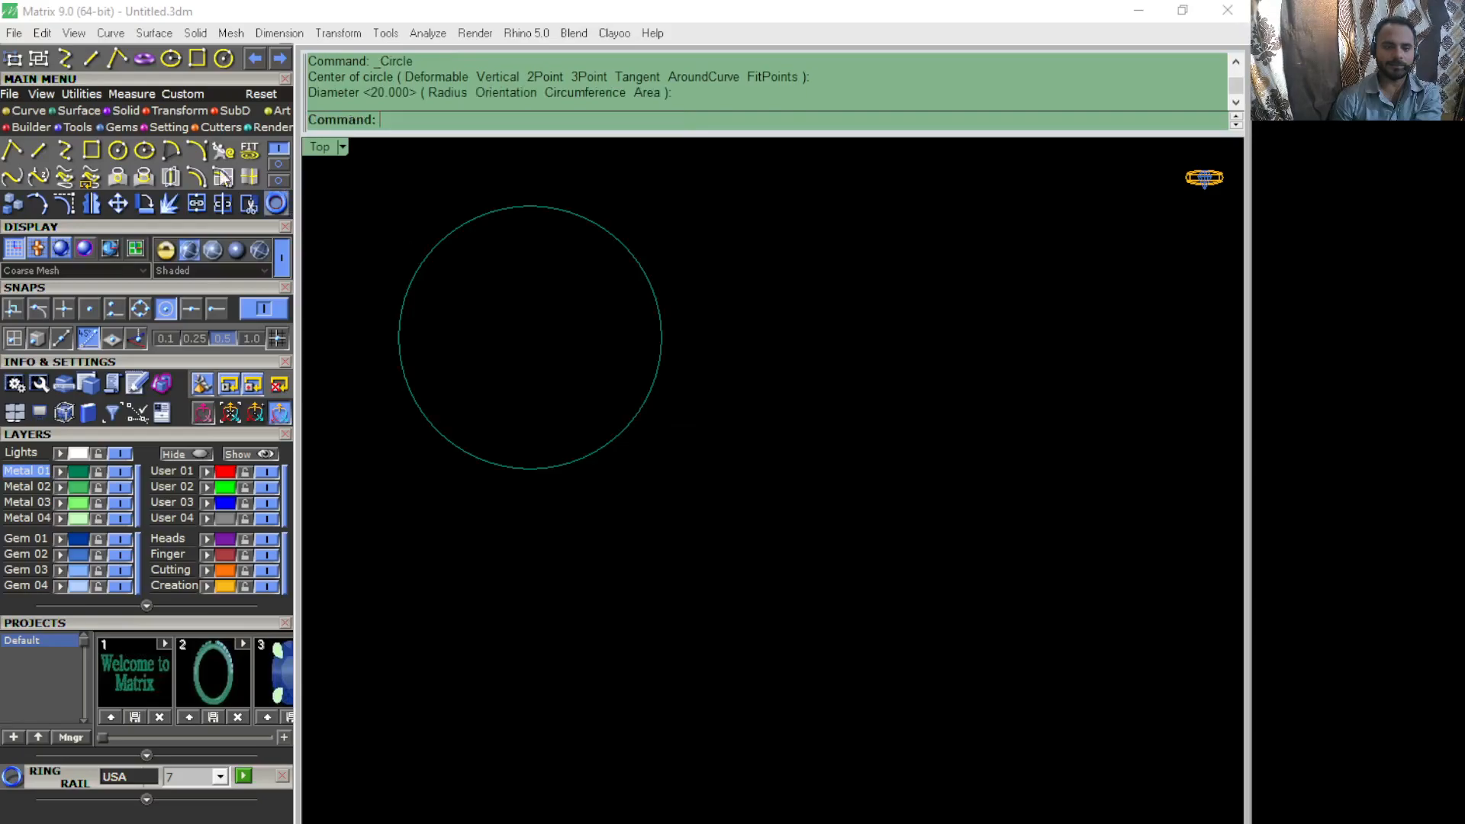
pyautogui.click(91, 151)
pyautogui.click(818, 314)
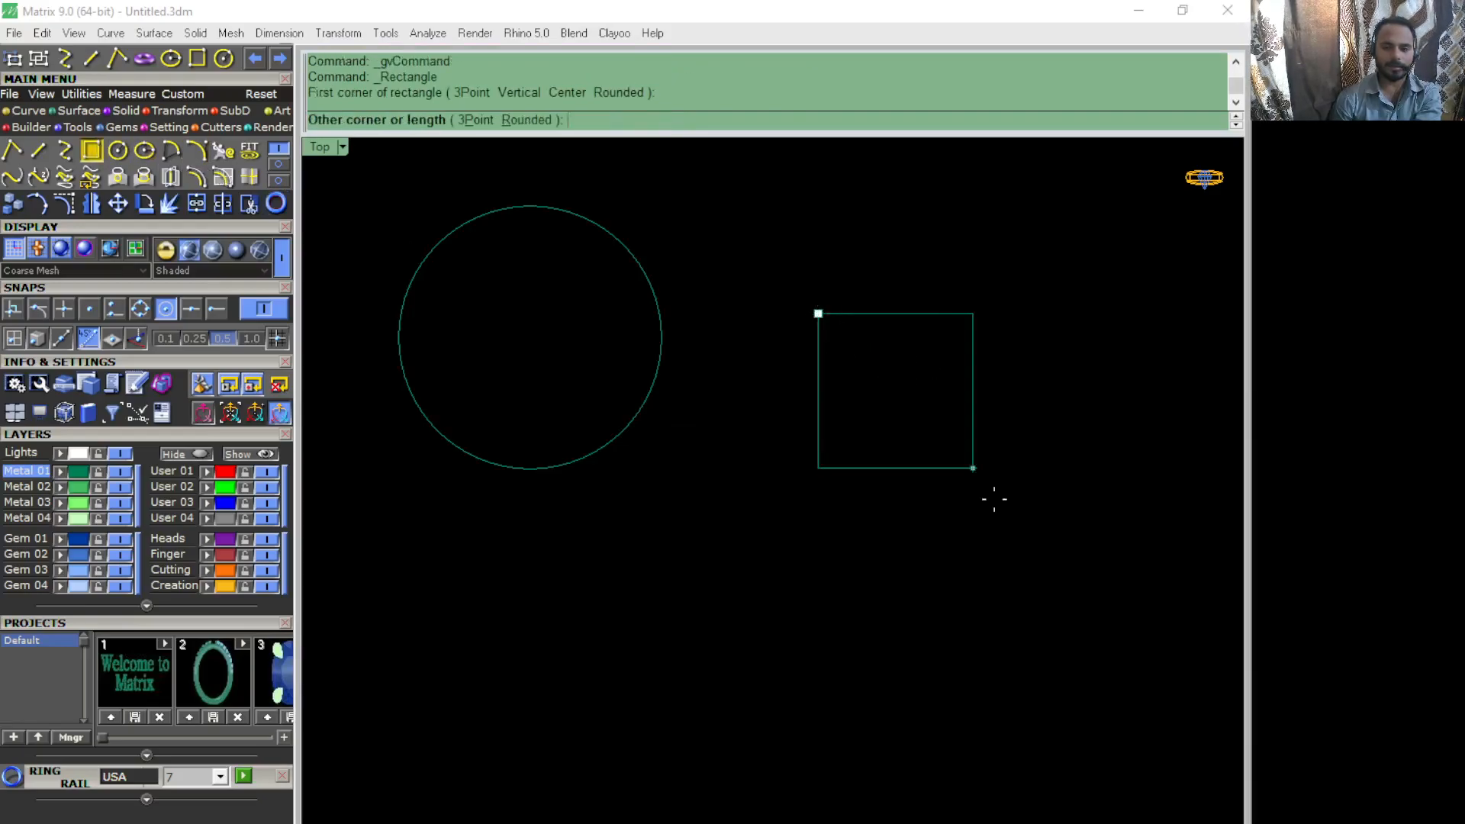
pyautogui.click(1023, 519)
pyautogui.moveTo(675, 477); pyautogui.dragTo(731, 517, button='right')
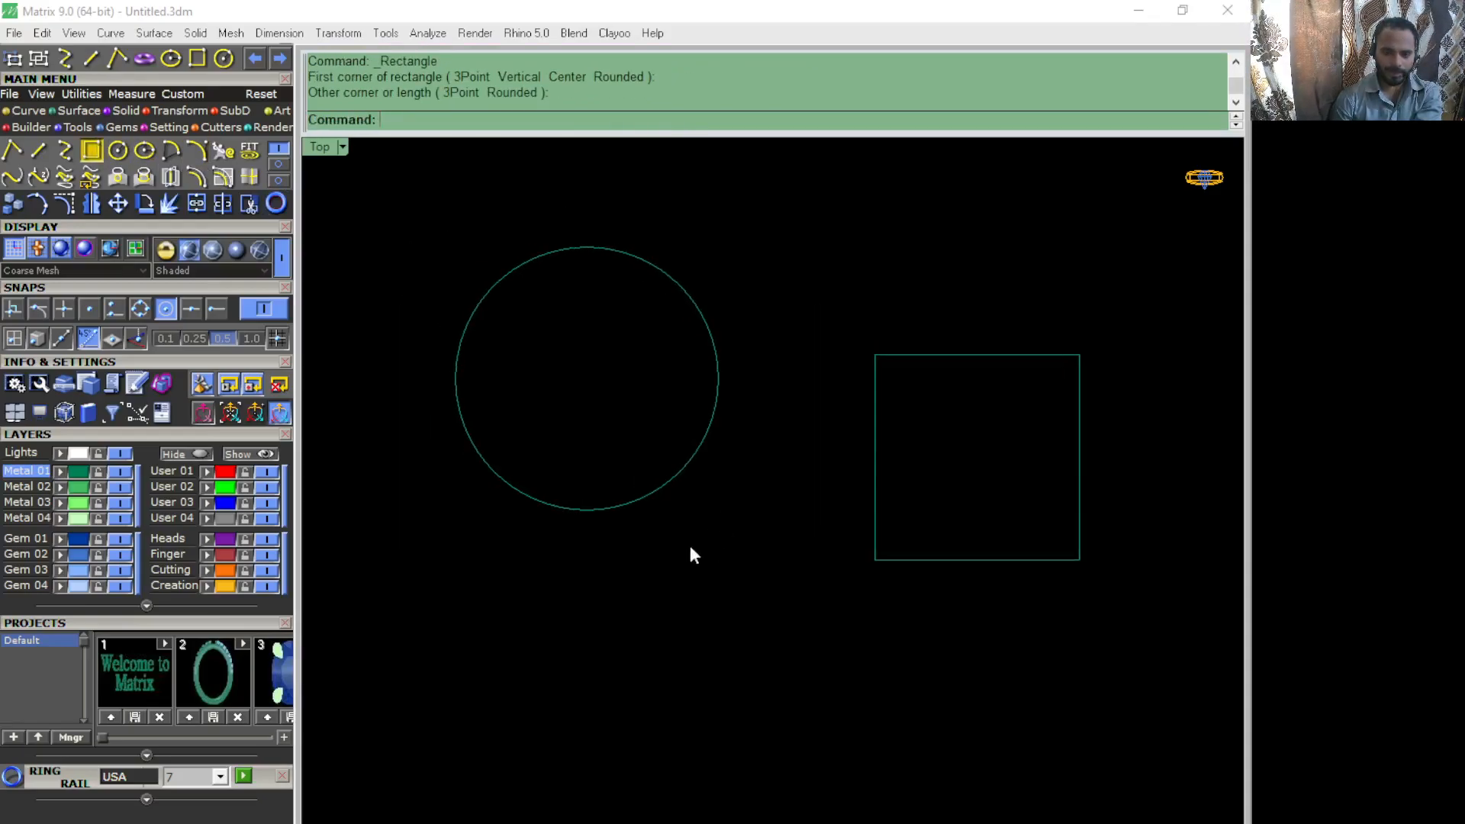
# Step: Move the circle slightly down and to the right, closer to the square
pyautogui.click(676, 473)
pyautogui.moveTo(636, 329); pyautogui.dragTo(666, 398)
pyautogui.click(630, 478)
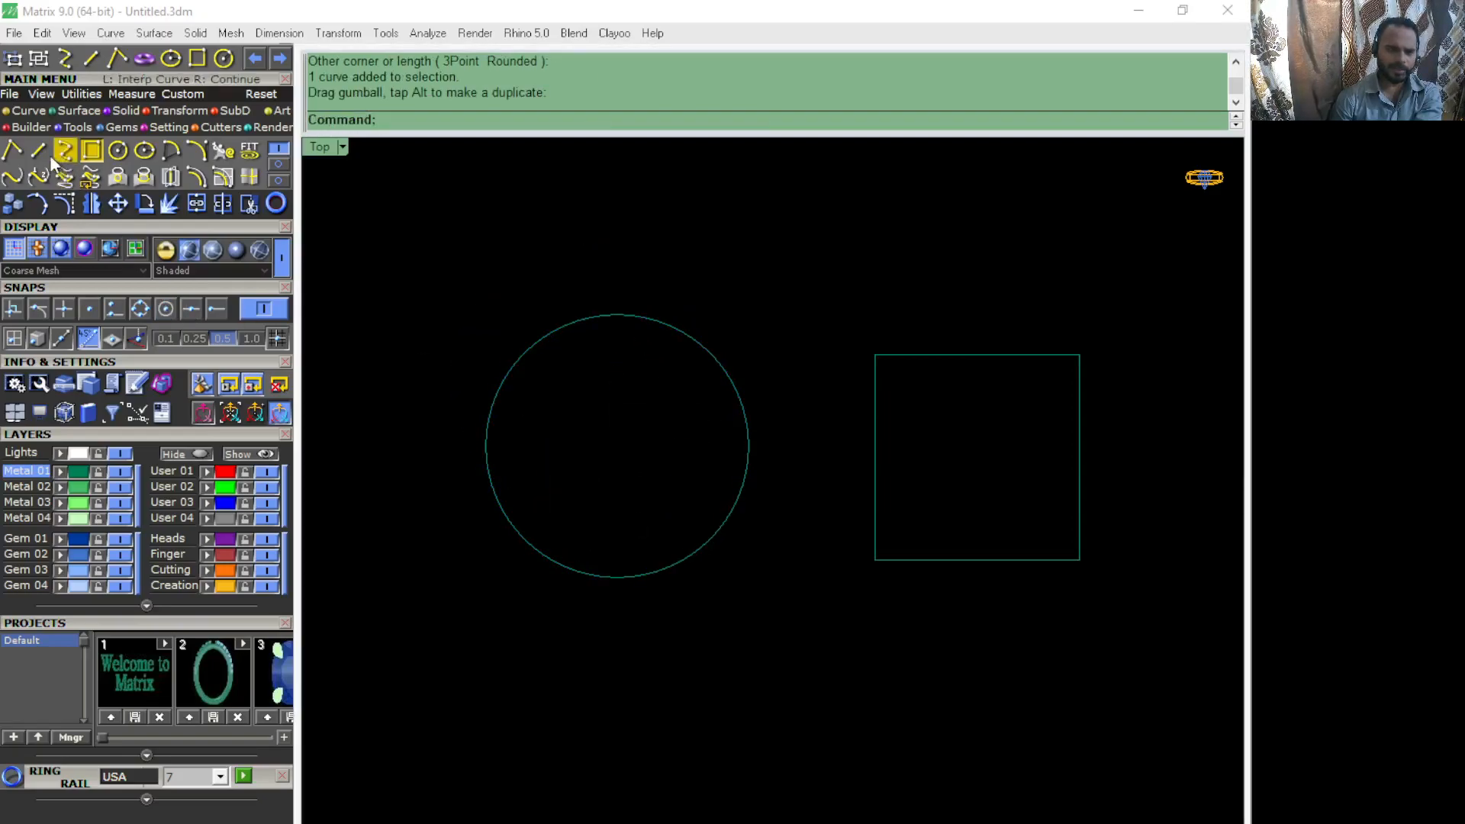
# Step: Using the Center snap, draw a horizontal line from the circle's centre to just beyond its right edge
pyautogui.click(165, 309)
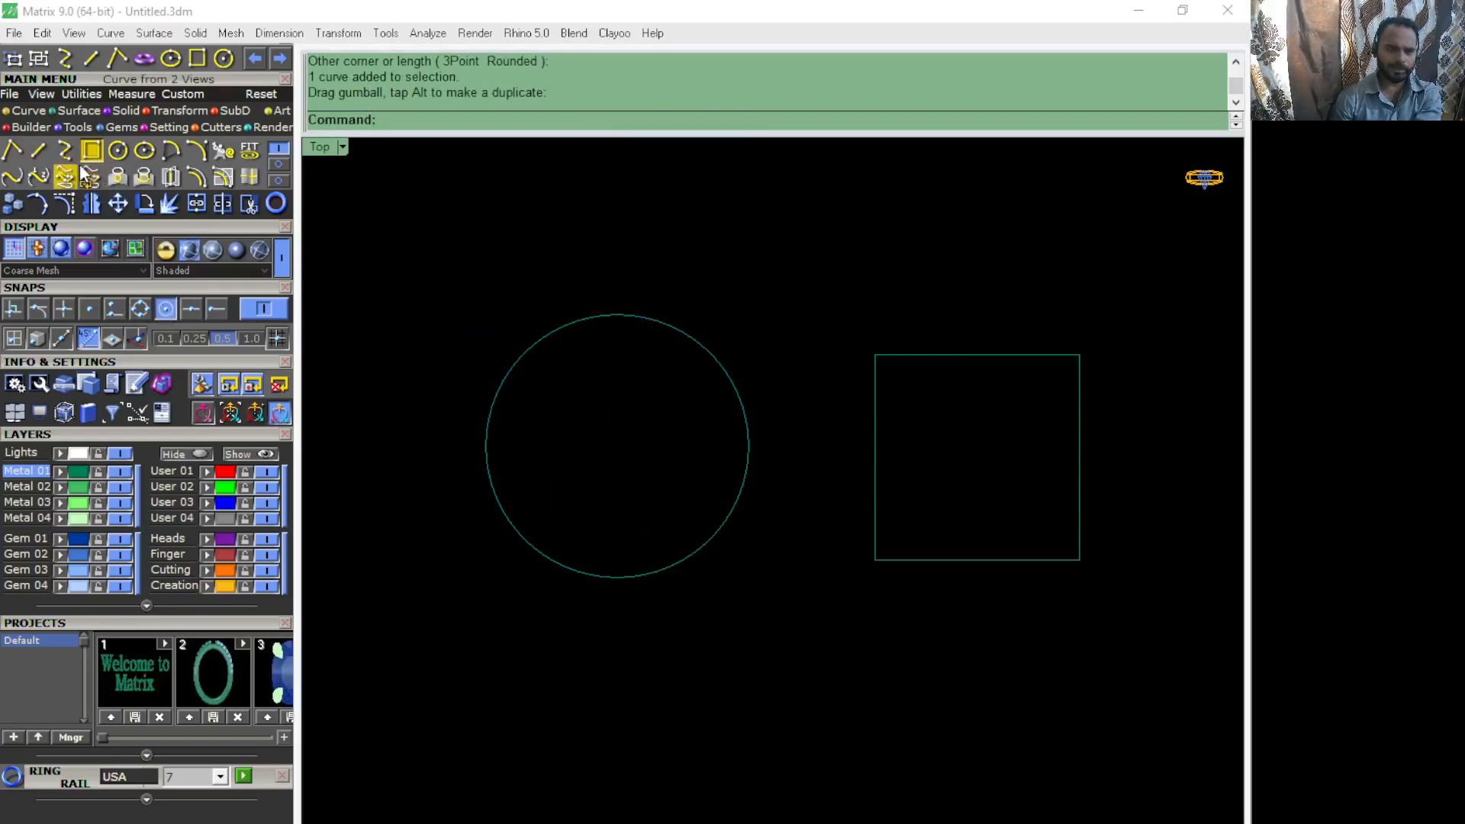
pyautogui.click(39, 151)
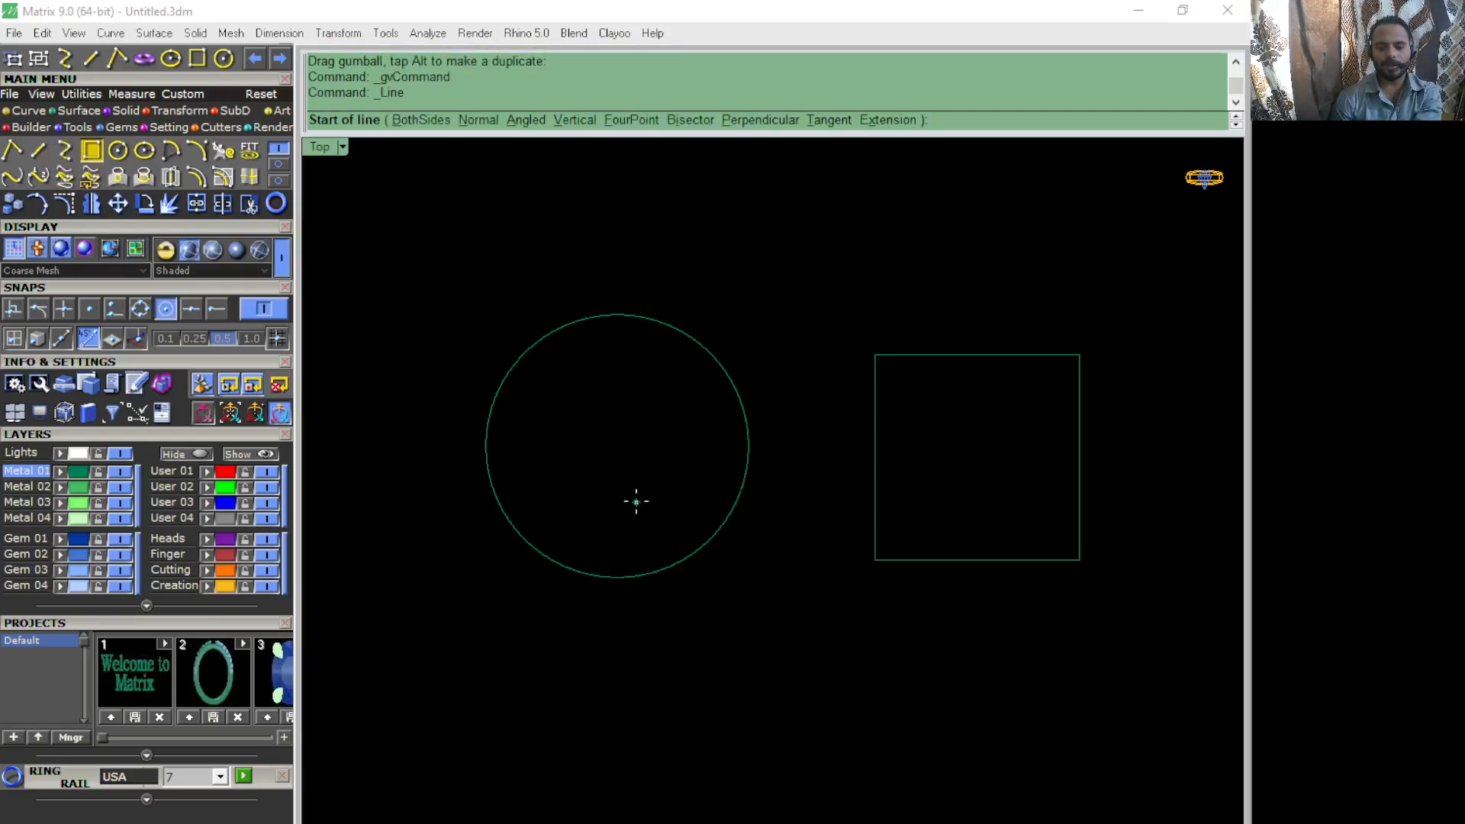
pyautogui.click(665, 532)
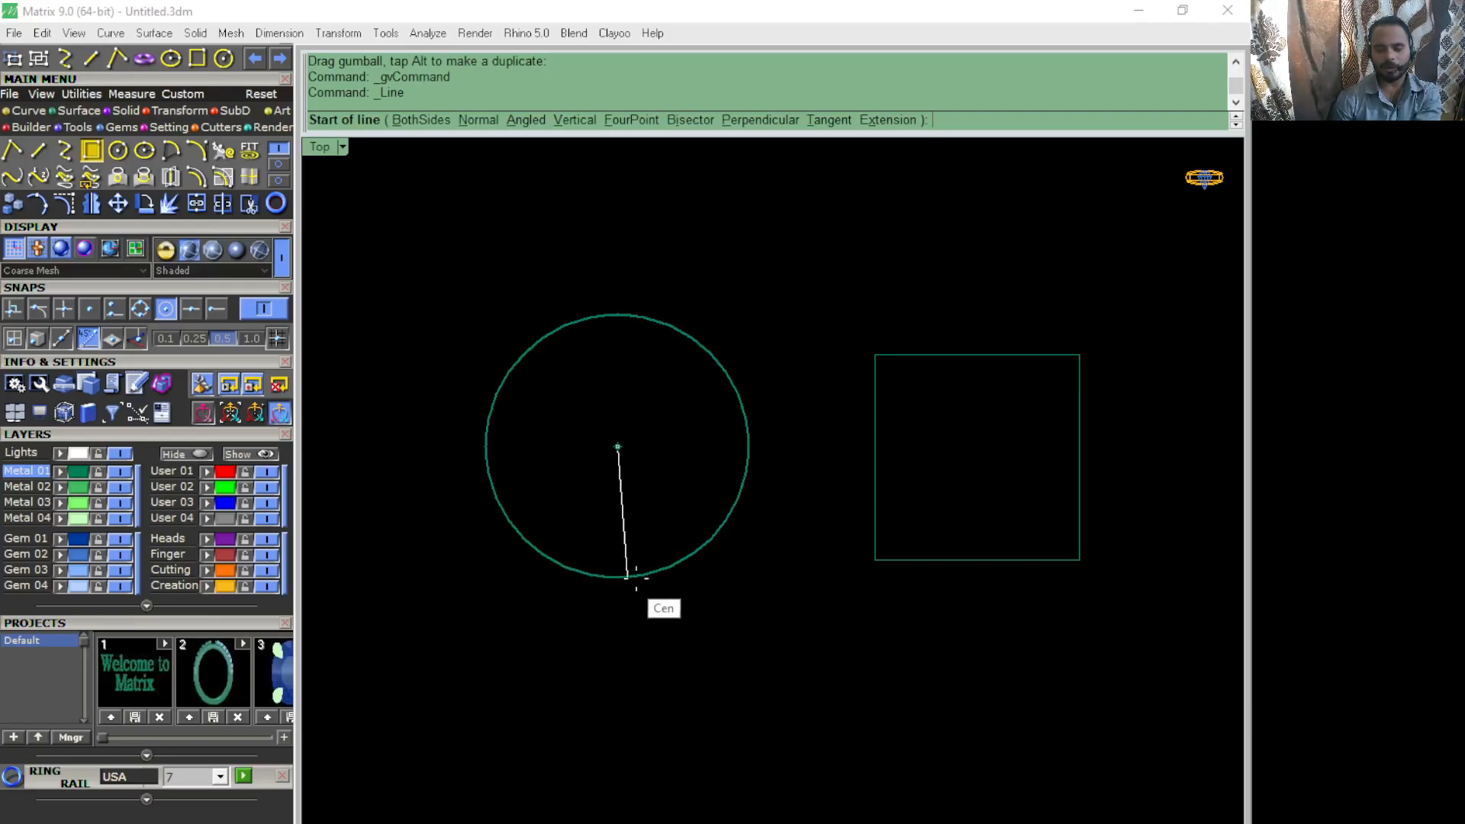
pyautogui.click(696, 556)
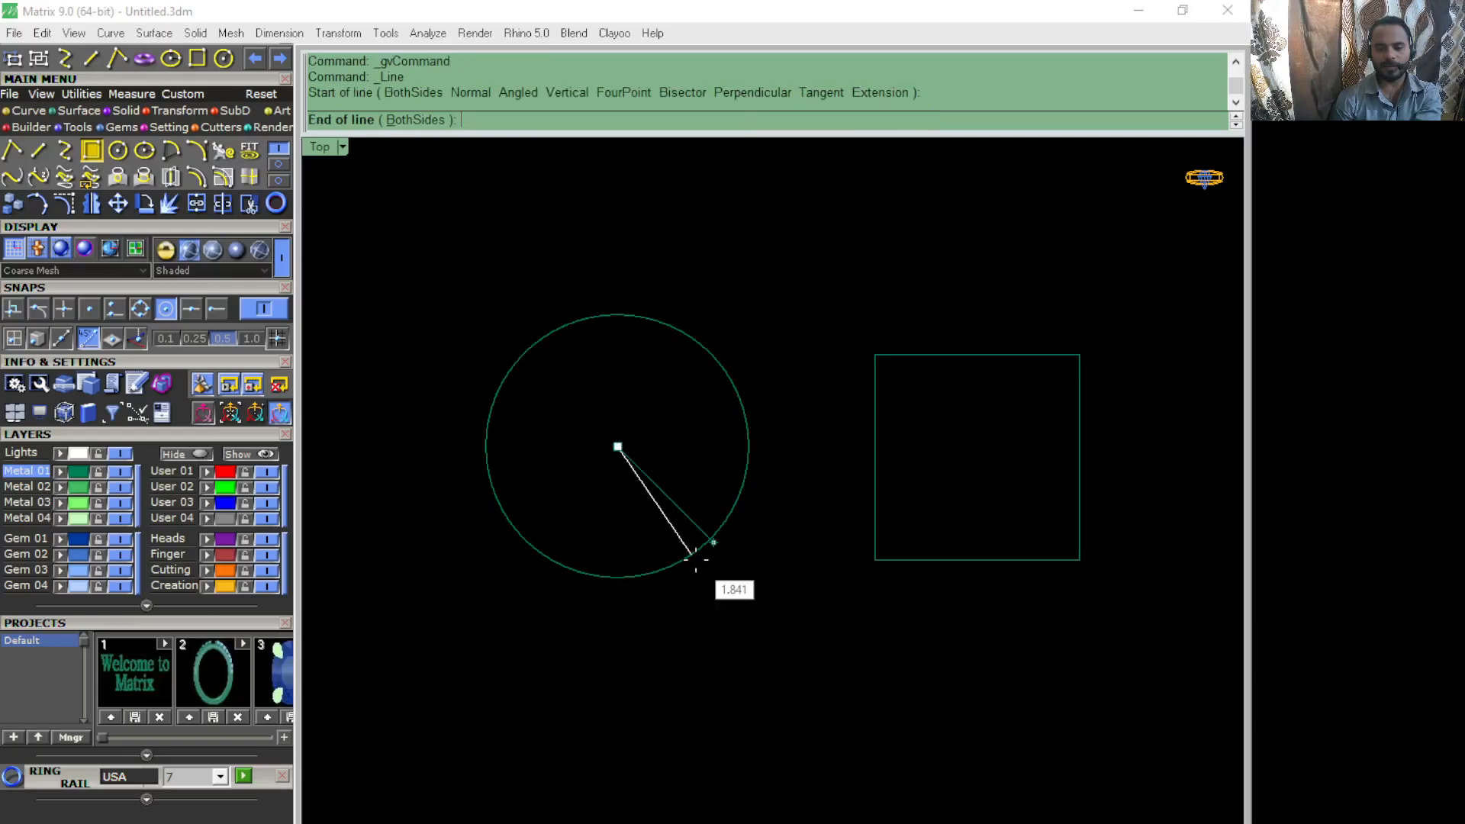
pyautogui.click(773, 447)
# Step: Add the End snap and draw a line from the square's centre to its lower-right corner
pyautogui.rightClick(795, 674)
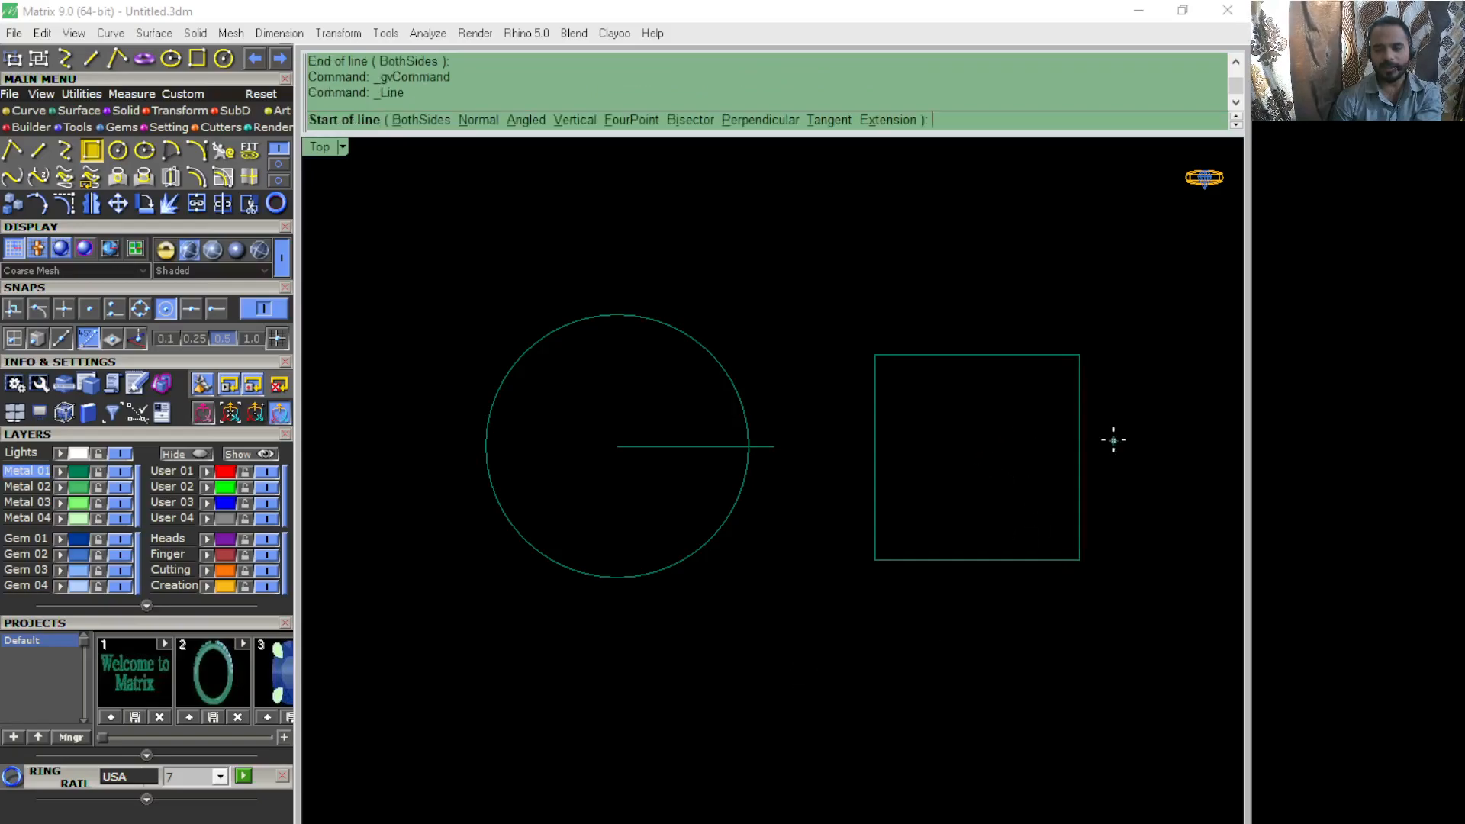
pyautogui.click(217, 308)
pyautogui.click(1079, 458)
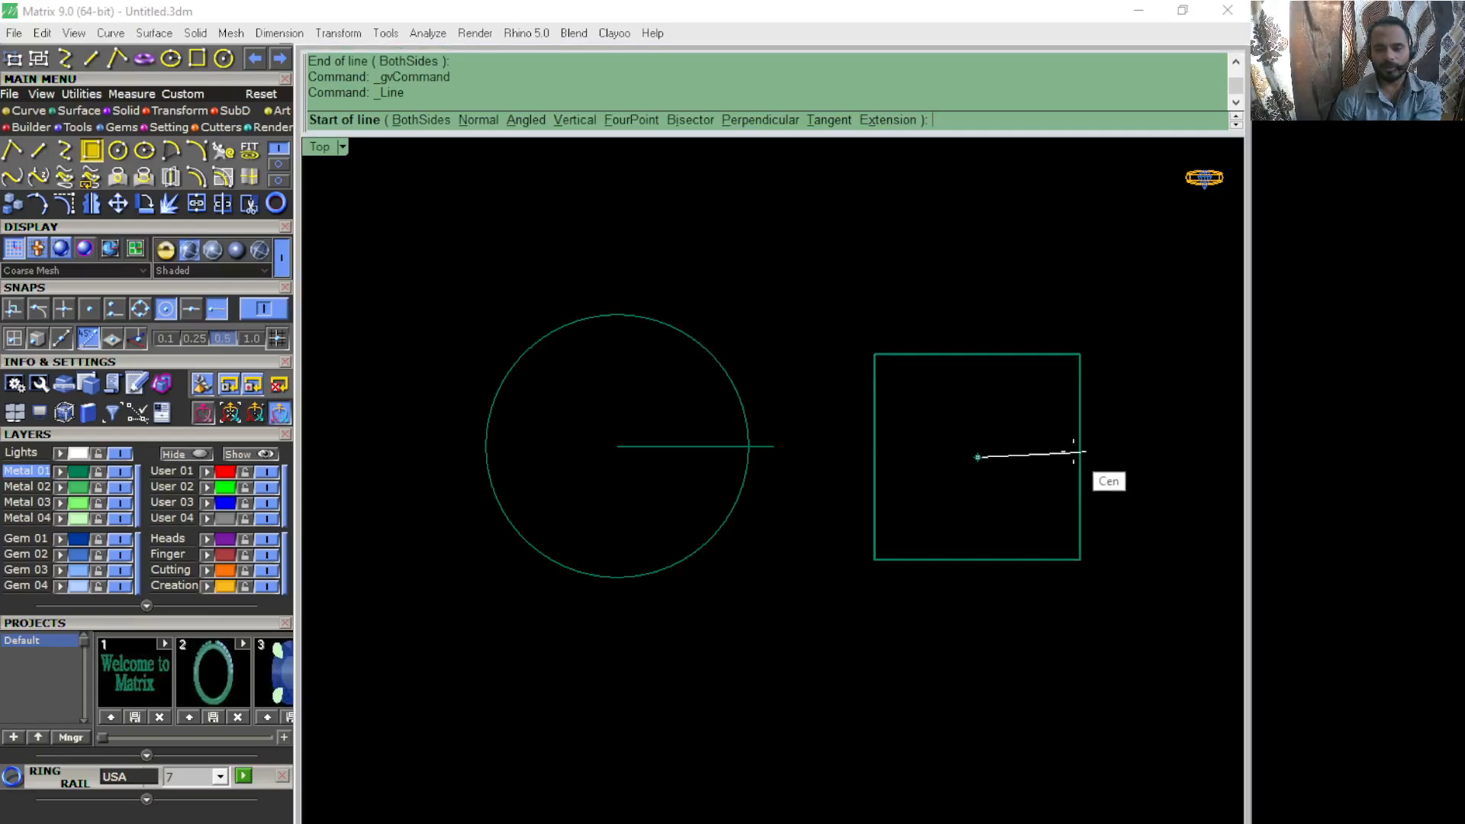
pyautogui.click(1080, 562)
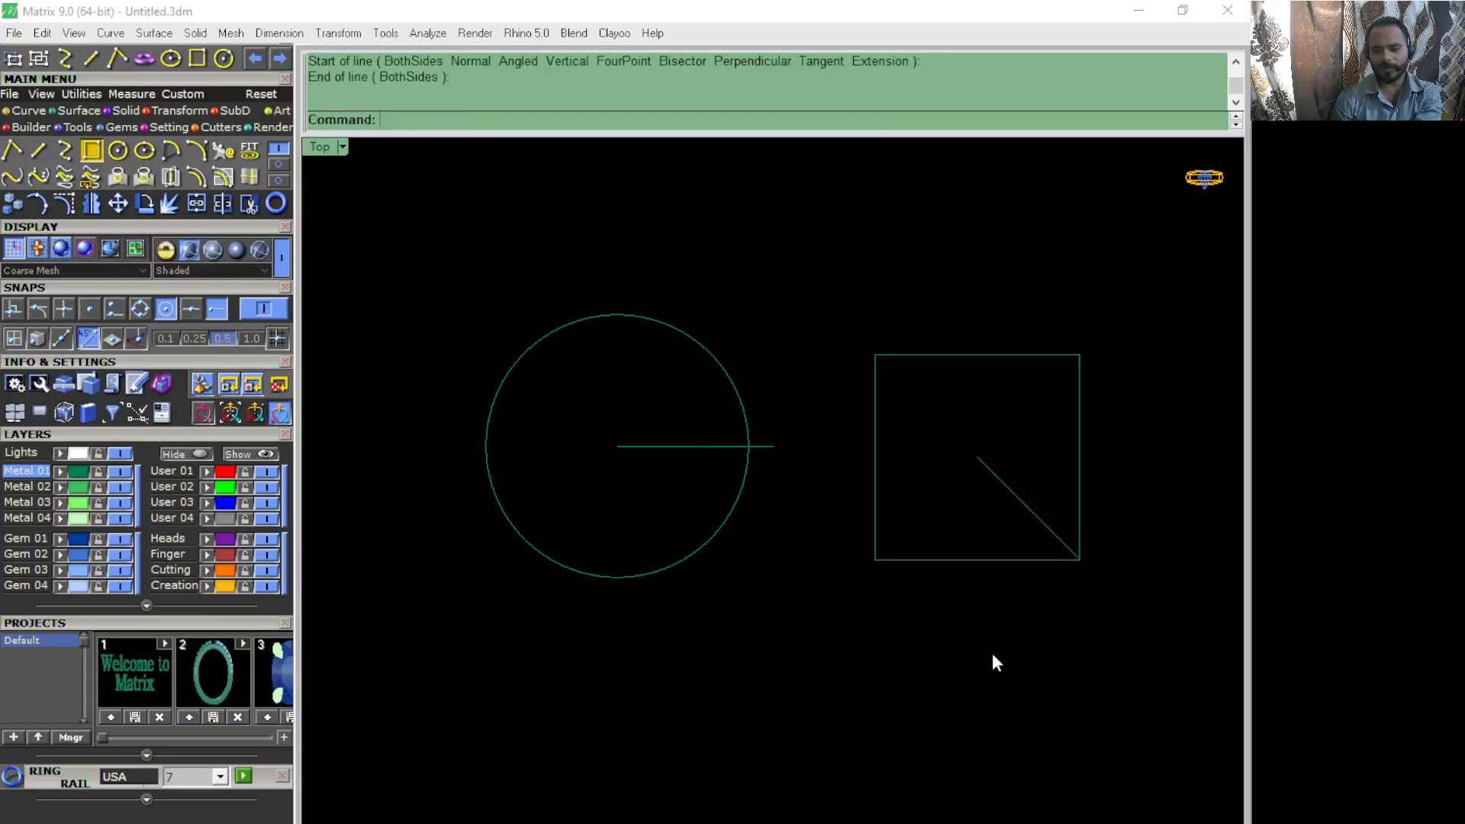
# Step: Replace the End snap with Mid and draw a line from the midpoint of the square's right side toward its left side
pyautogui.click(190, 308)
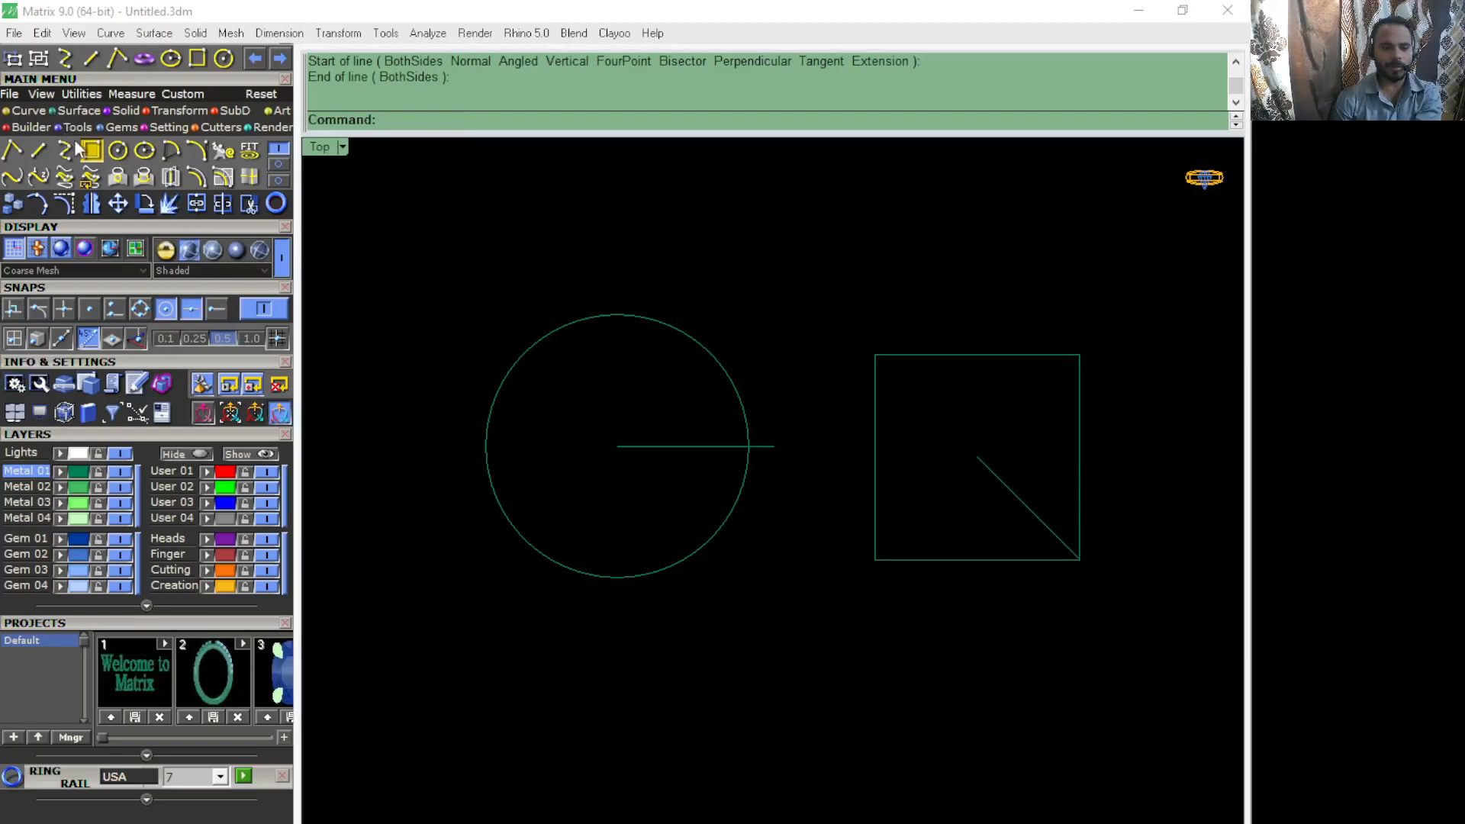
pyautogui.click(40, 151)
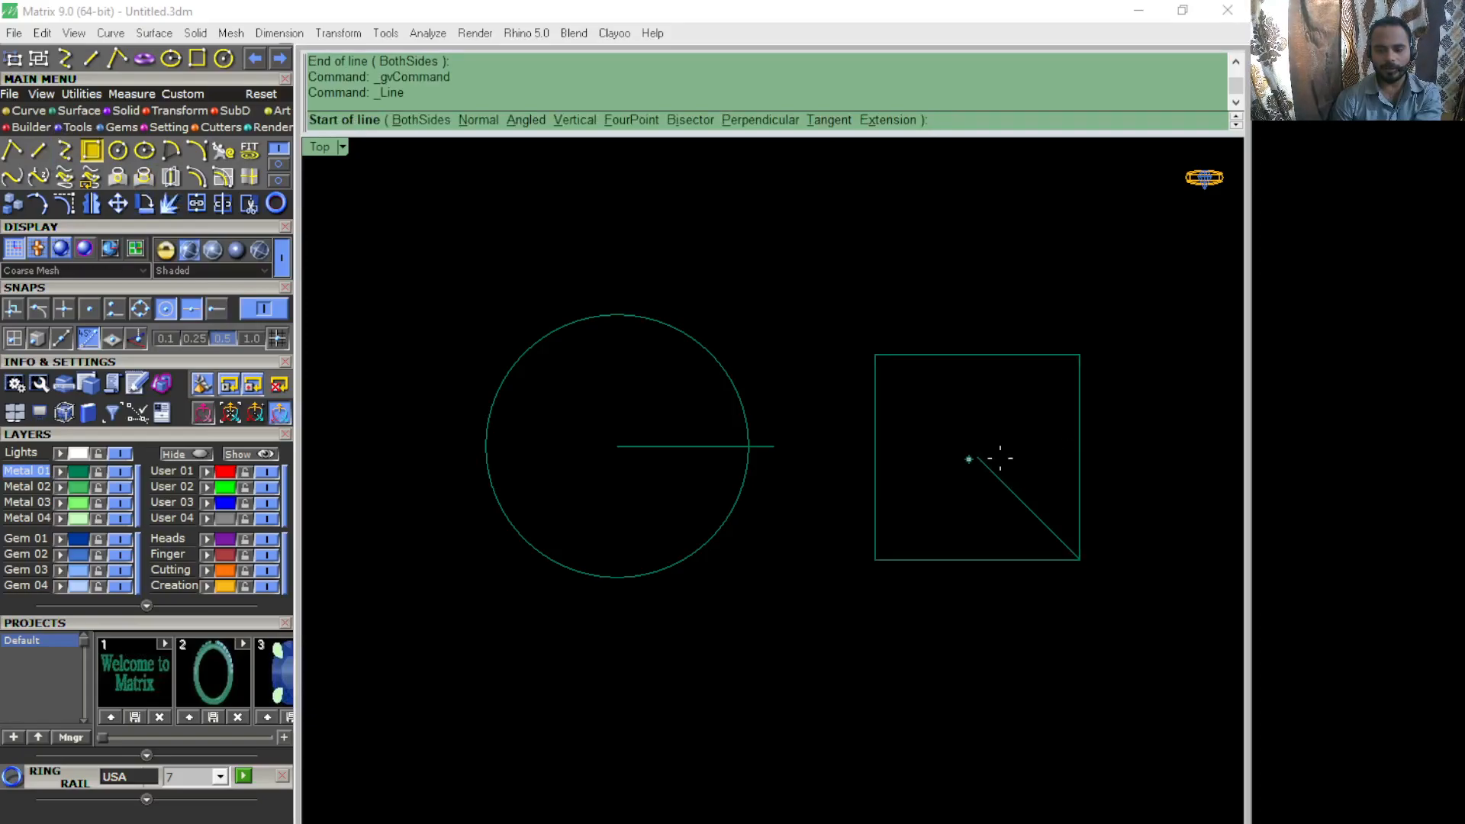
pyautogui.click(1068, 458)
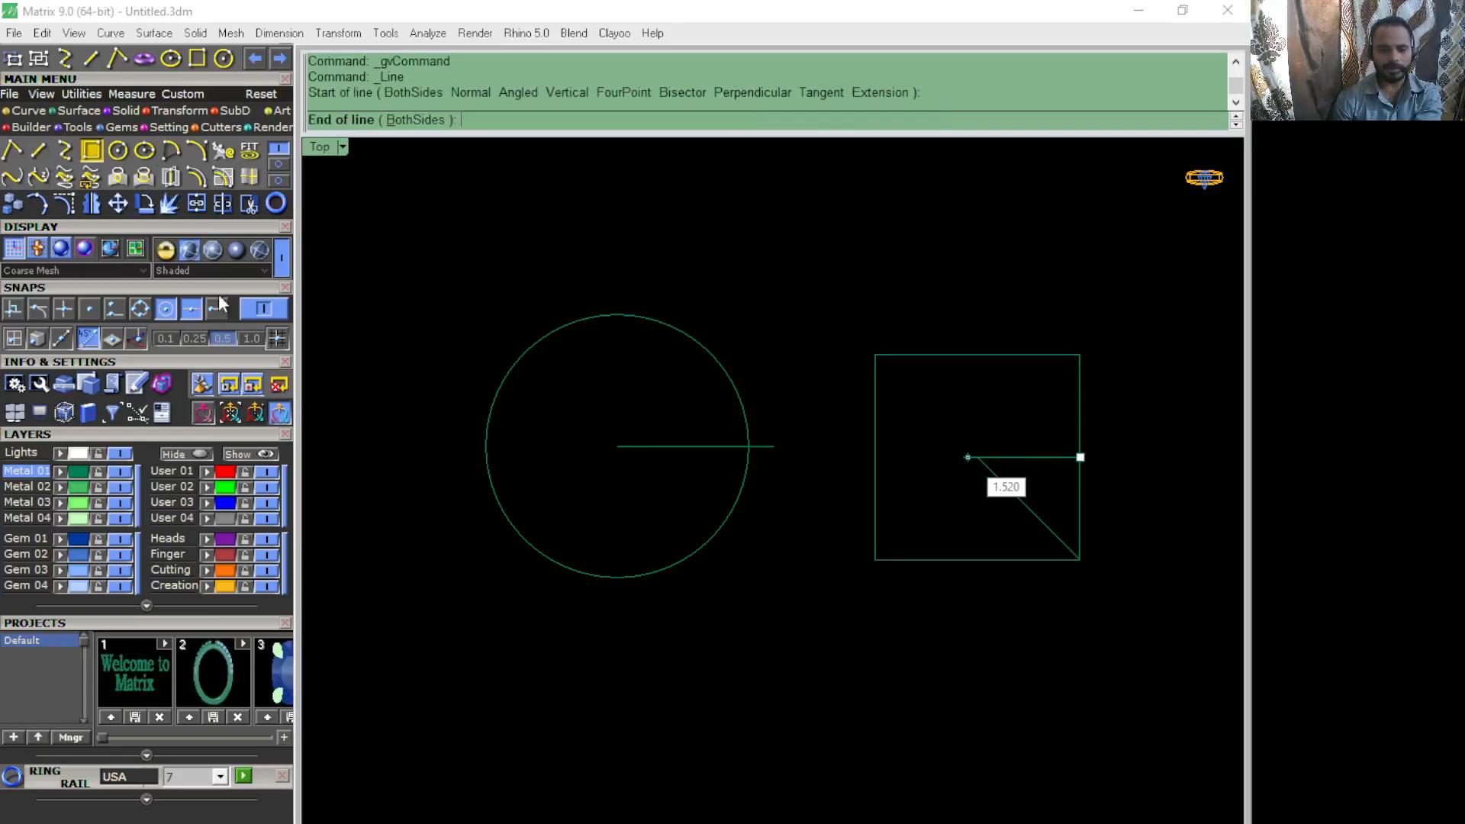
pyautogui.scroll(6, 981, 458)
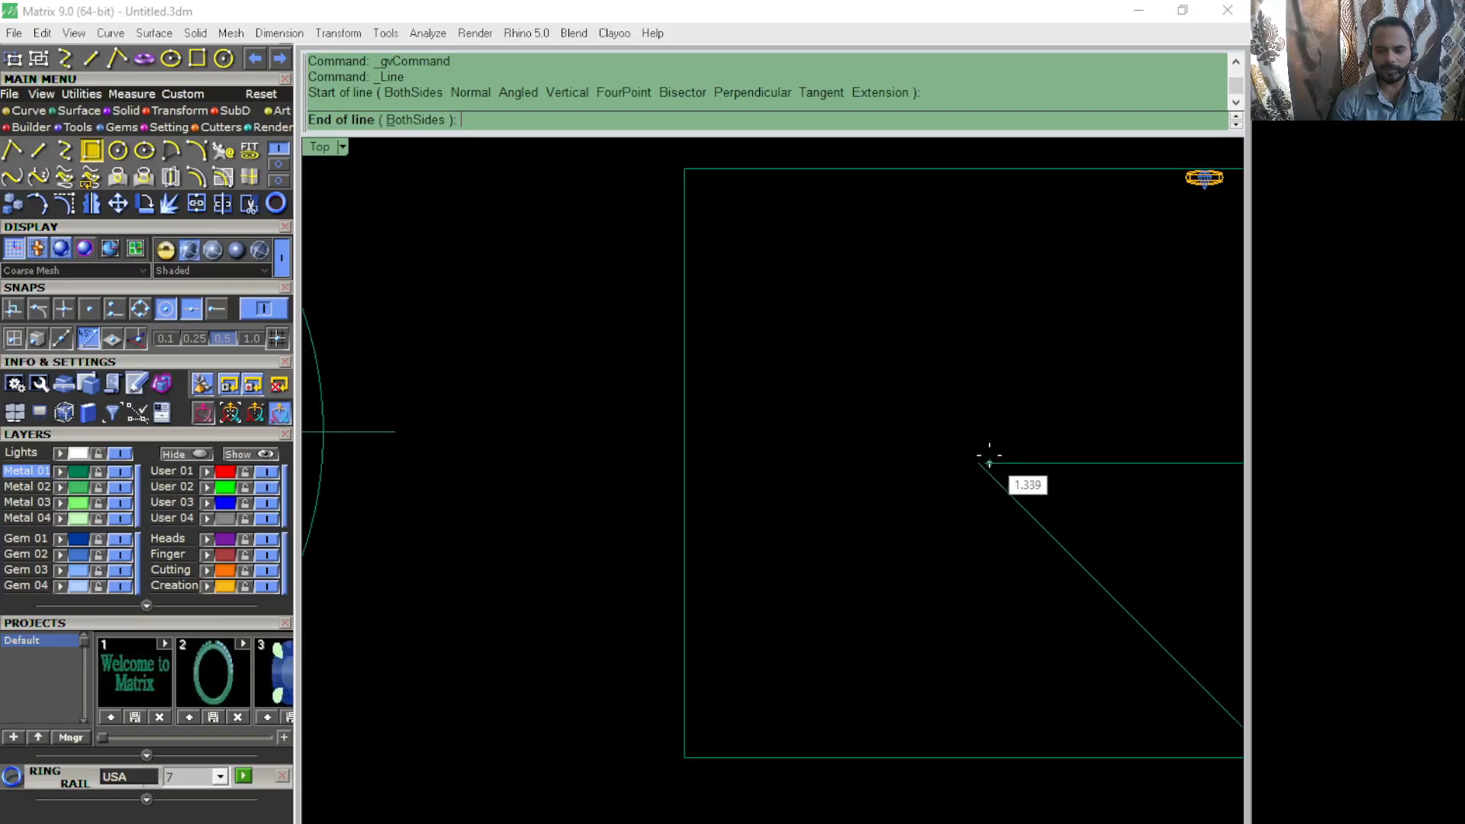
pyautogui.scroll(-4, 839, 569)
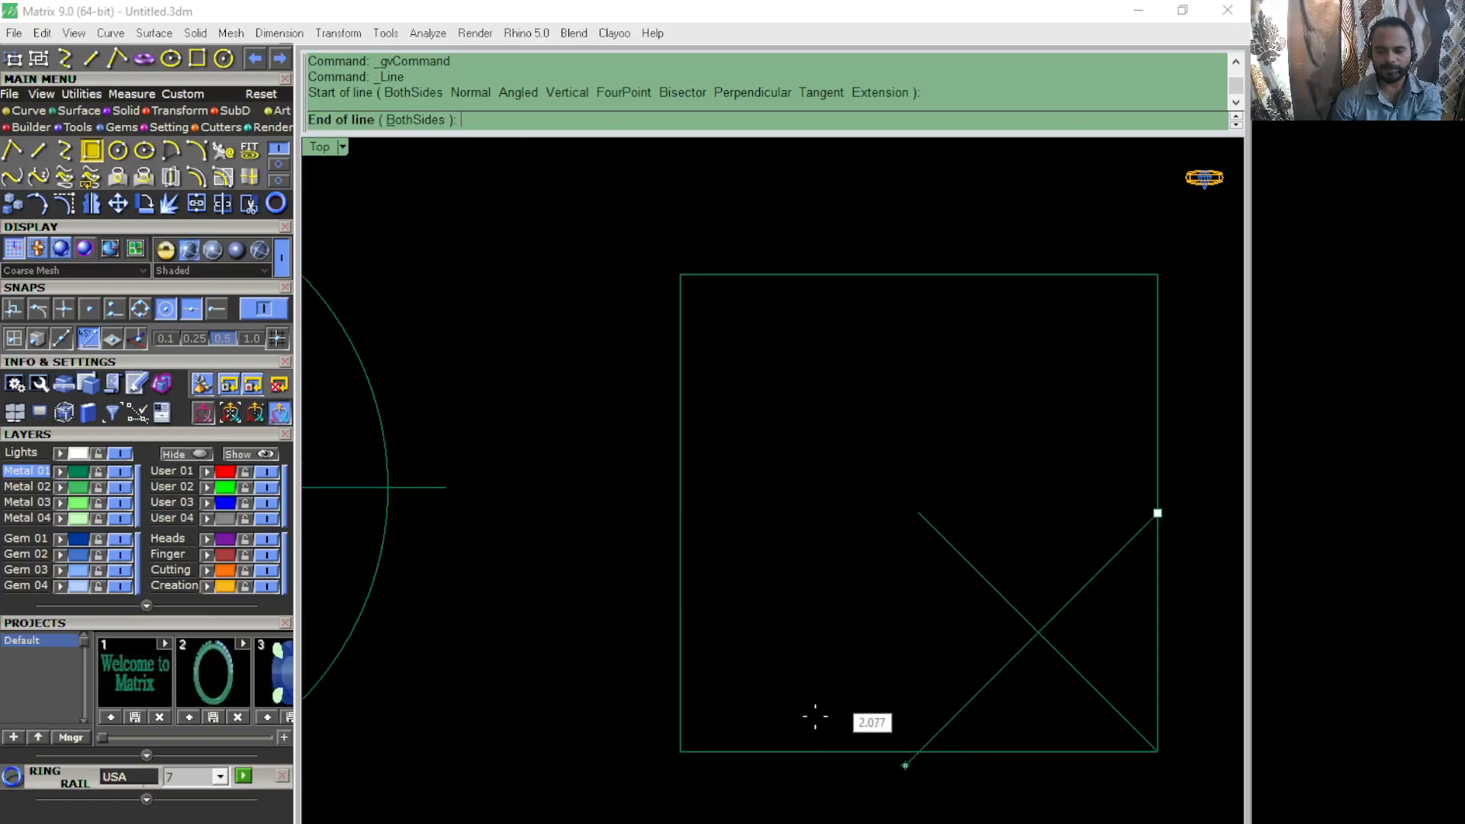
pyautogui.click(689, 568)
pyautogui.scroll(-2, 780, 521)
# Step: Delete the circle, the square and all the lines drawn from them, leaving the Top view empty
pyautogui.moveTo(905, 623); pyautogui.dragTo(878, 506)
pyautogui.scroll(-4, 877, 505)
pyautogui.press('Delete')
pyautogui.moveTo(1101, 370); pyautogui.dragTo(504, 590)
pyautogui.press('Delete')
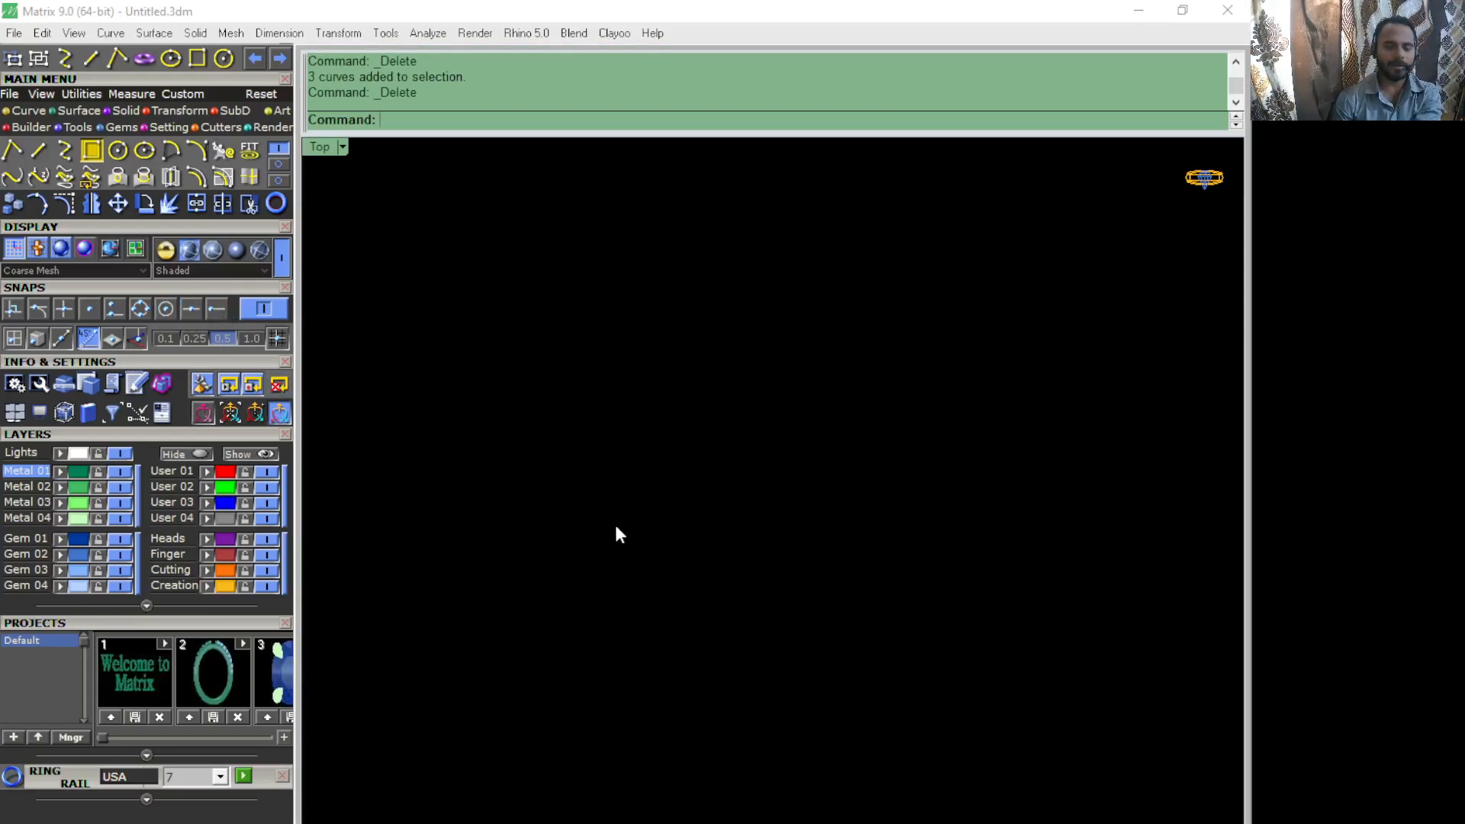
pyautogui.click(117, 150)
pyautogui.click(669, 496)
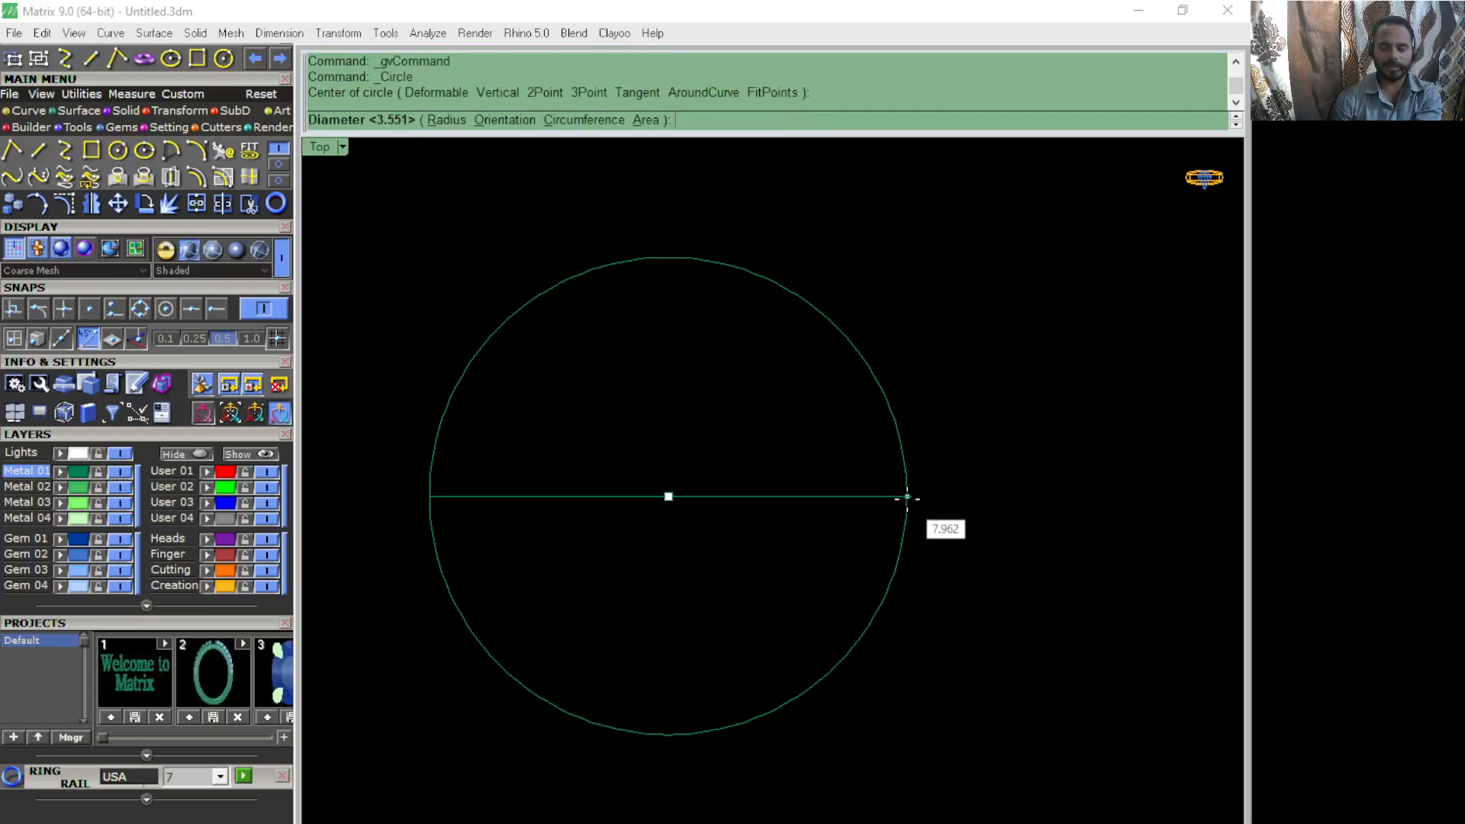
pyautogui.scroll(-6, 908, 497)
pyautogui.click(846, 500)
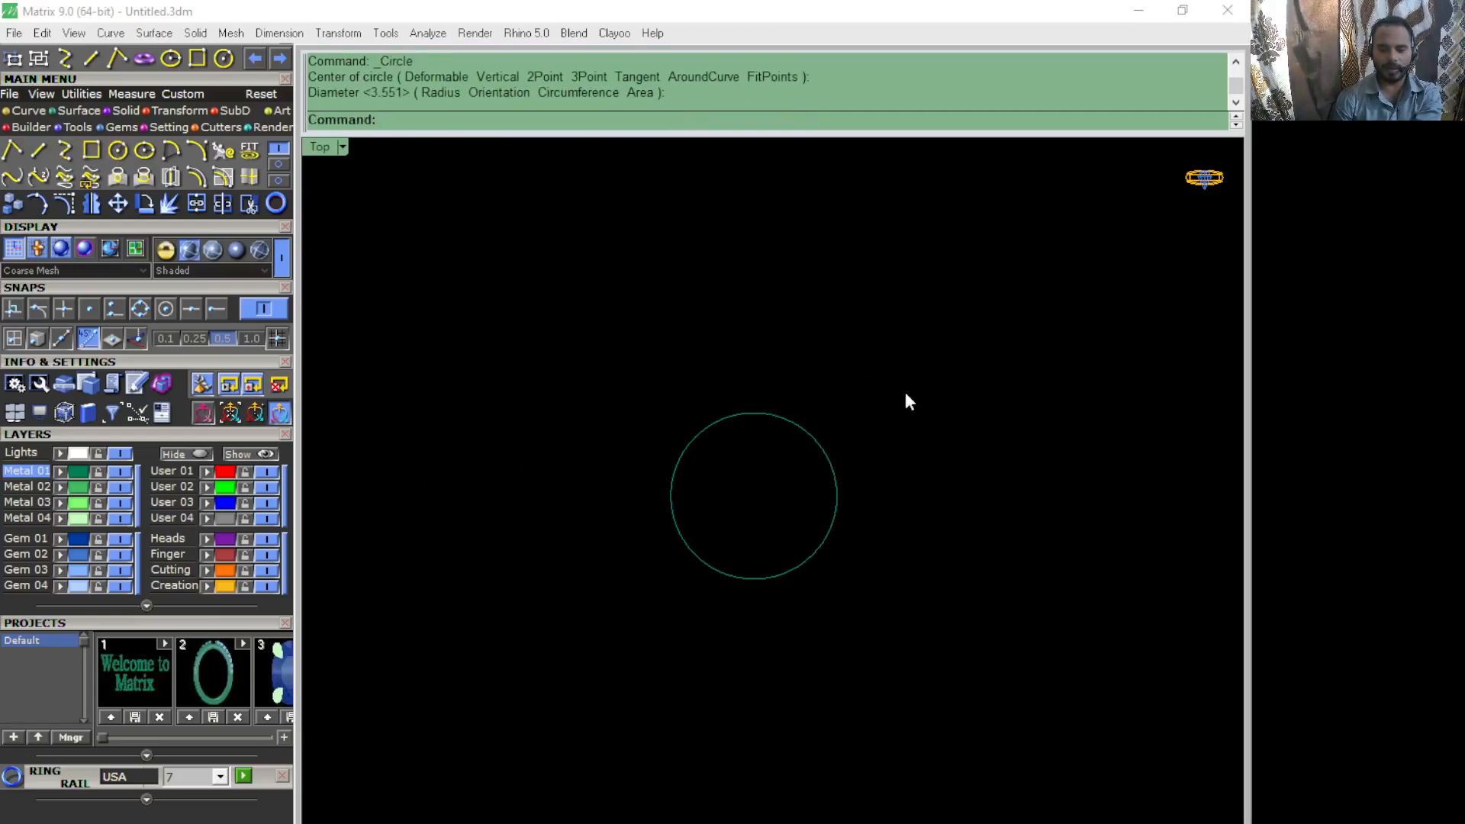
pyautogui.click(834, 467)
pyautogui.press('Delete')
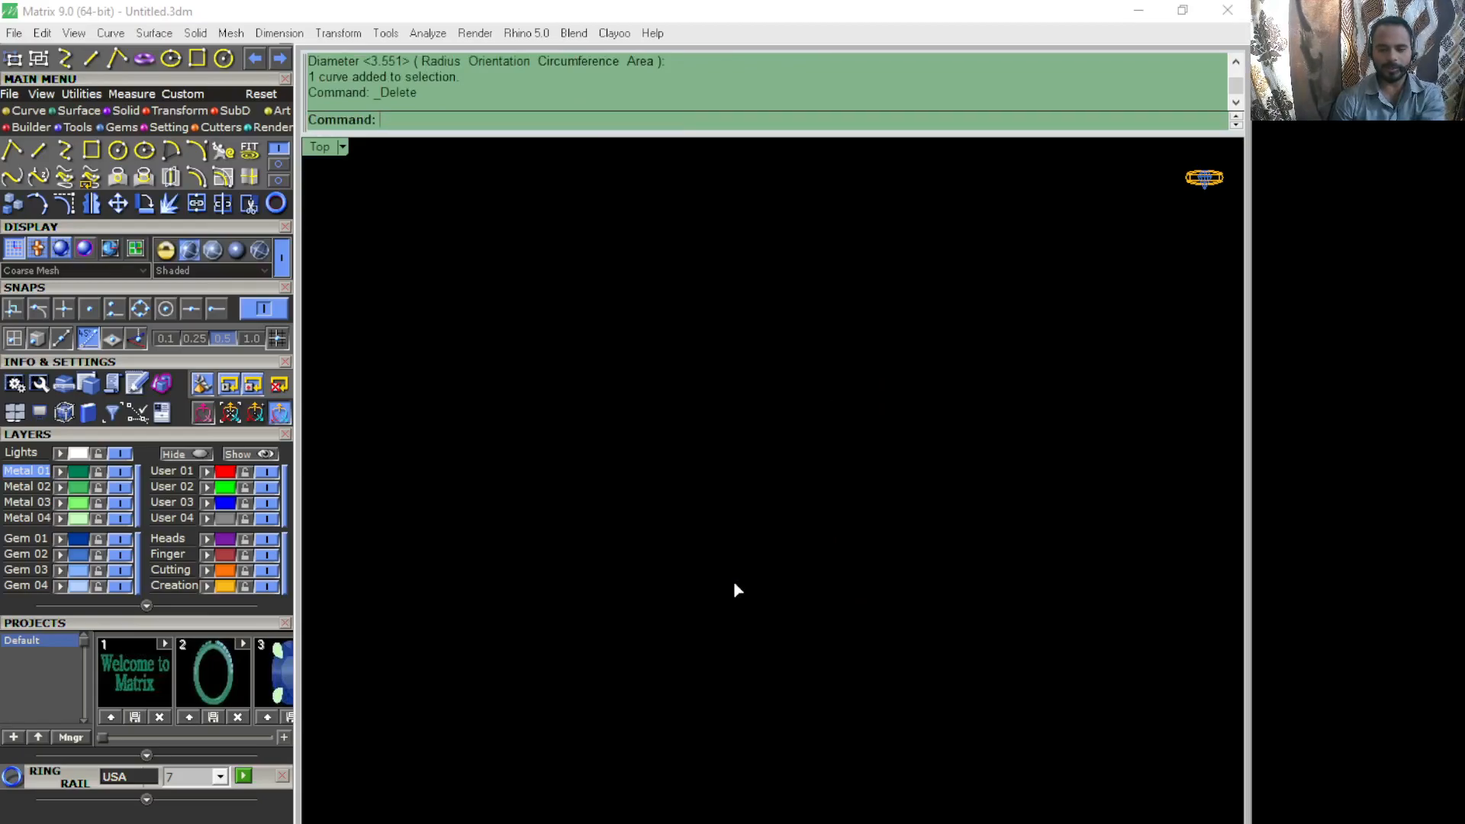
# Step: Show the grid and draw a circle centred on the origin (0) with a diameter of about 10
pyautogui.press('Escape')
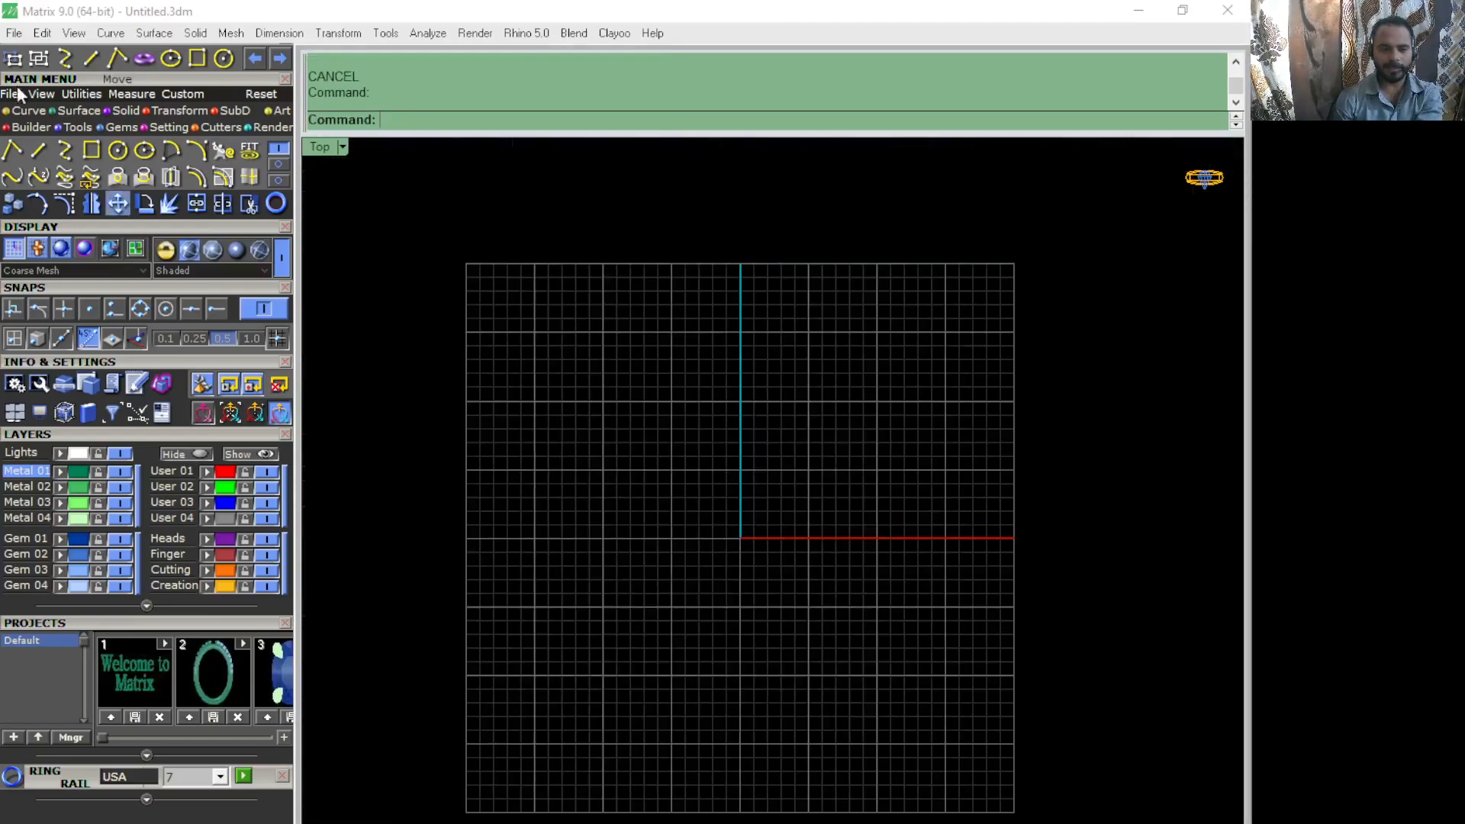
pyautogui.click(117, 150)
pyautogui.write('0')
pyautogui.press('Return')
pyautogui.write('0')
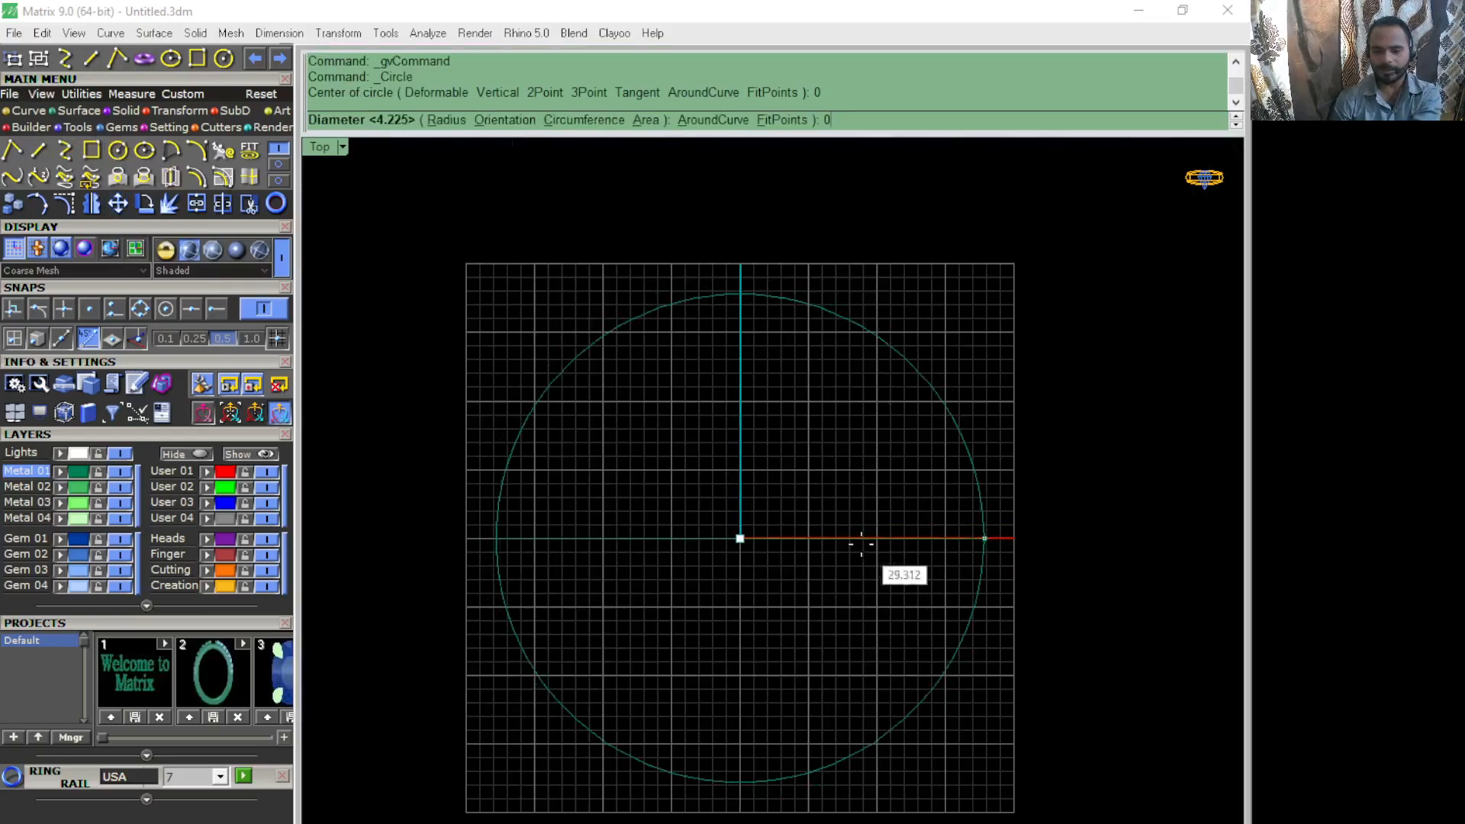
pyautogui.click(803, 522)
pyautogui.scroll(6, 780, 573)
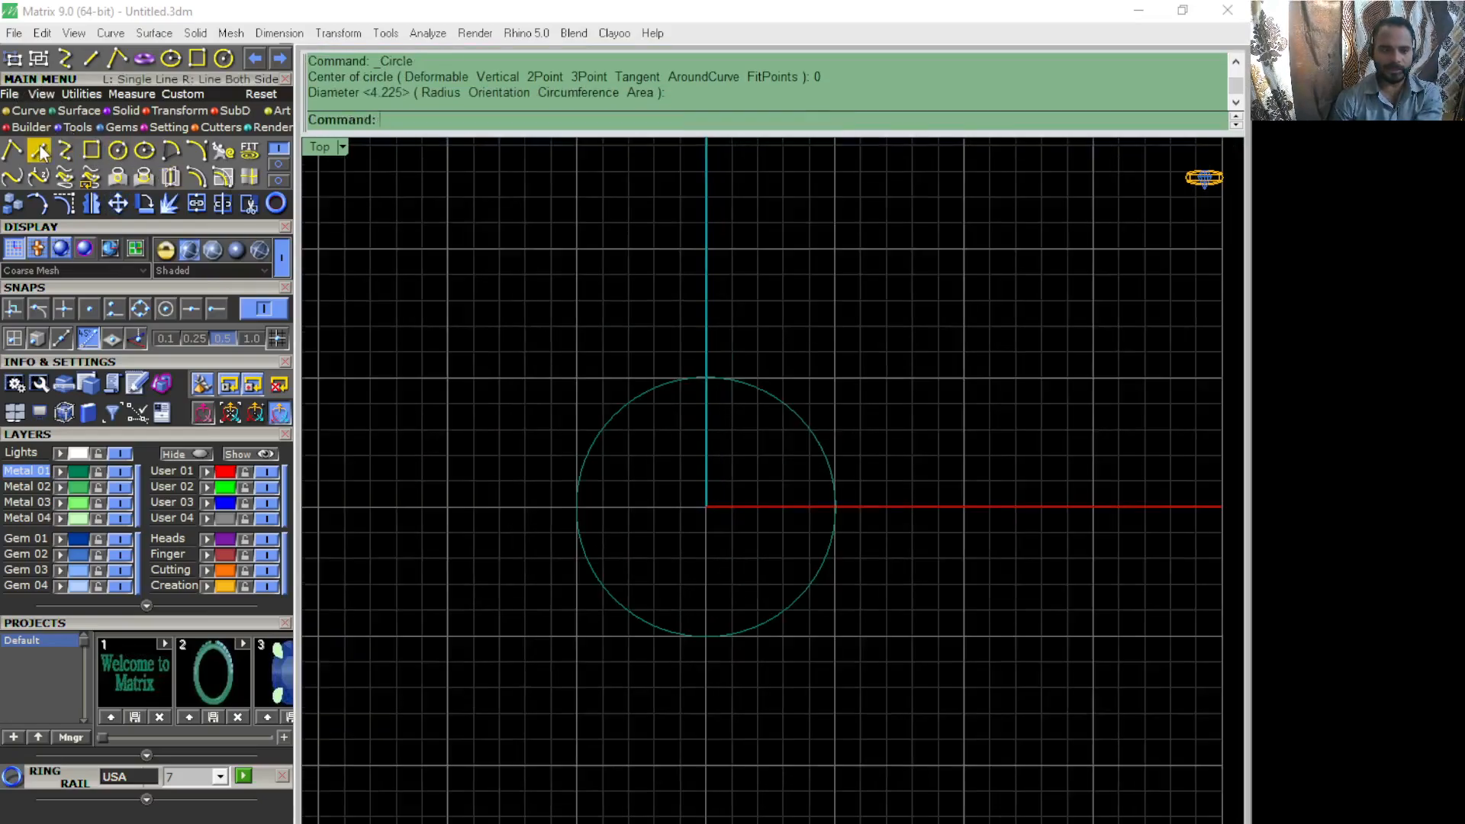
# Step: Draw horizontal and vertical both-sided lines through the origin, extending beyond the circle, and hide the grid
pyautogui.rightClick(39, 151)
pyautogui.write('0')
pyautogui.press('Return')
pyautogui.click(1045, 493)
pyautogui.click(1043, 501)
pyautogui.press('F7')
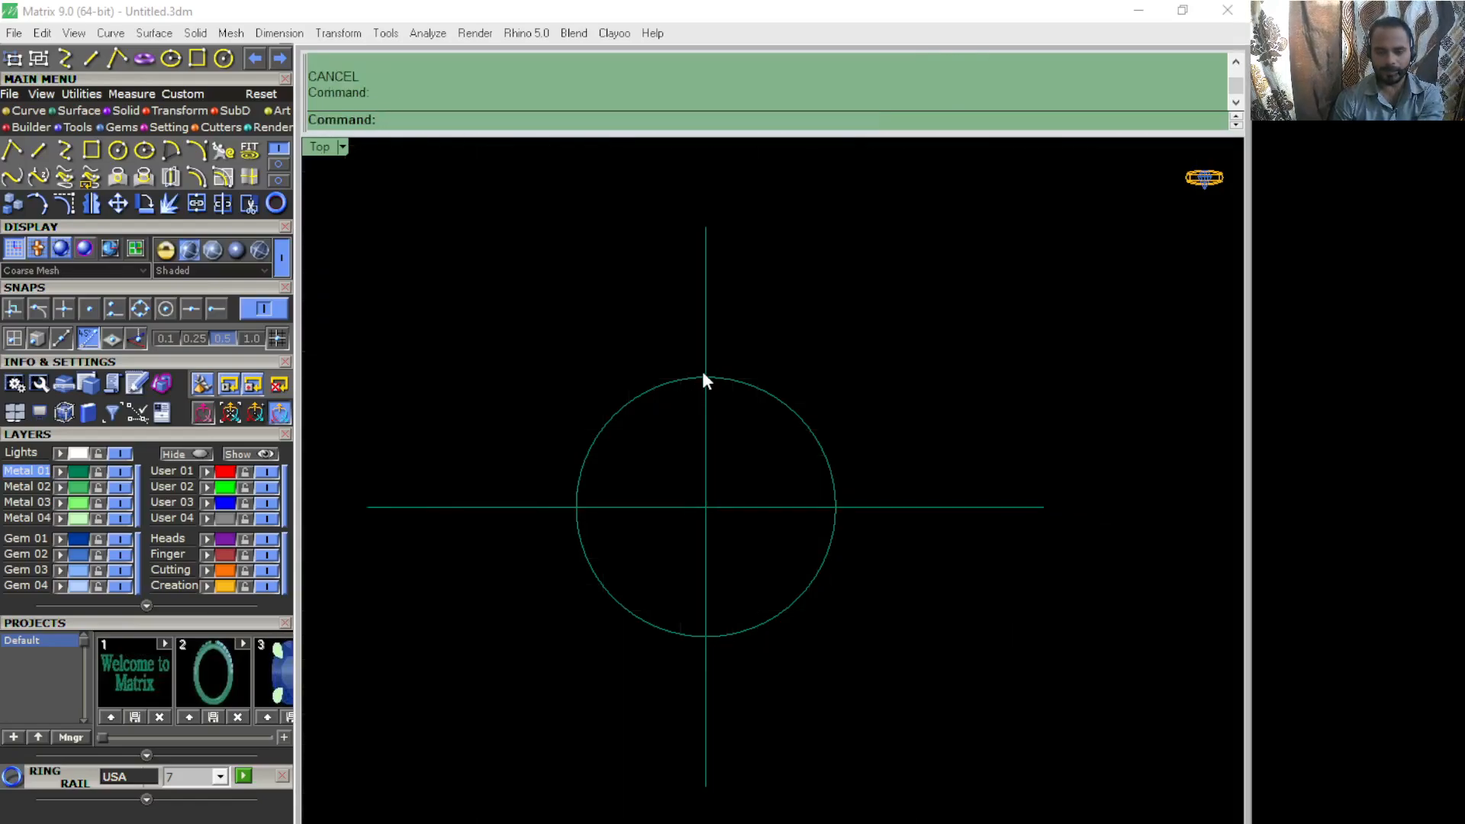
# Step: Delete the two crossing lines, keeping the circle
pyautogui.moveTo(769, 561); pyautogui.dragTo(689, 508)
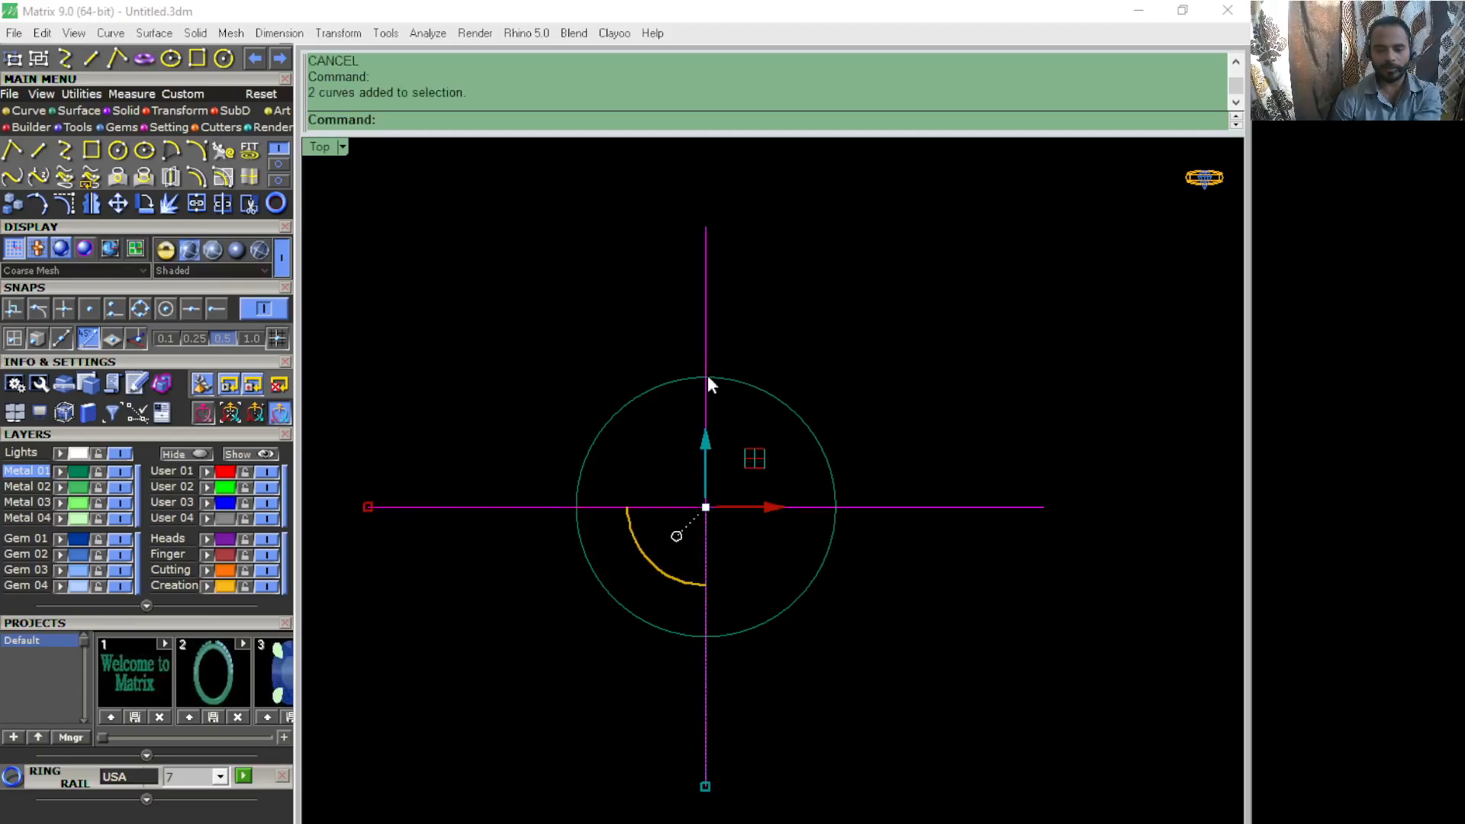
pyautogui.press('Delete')
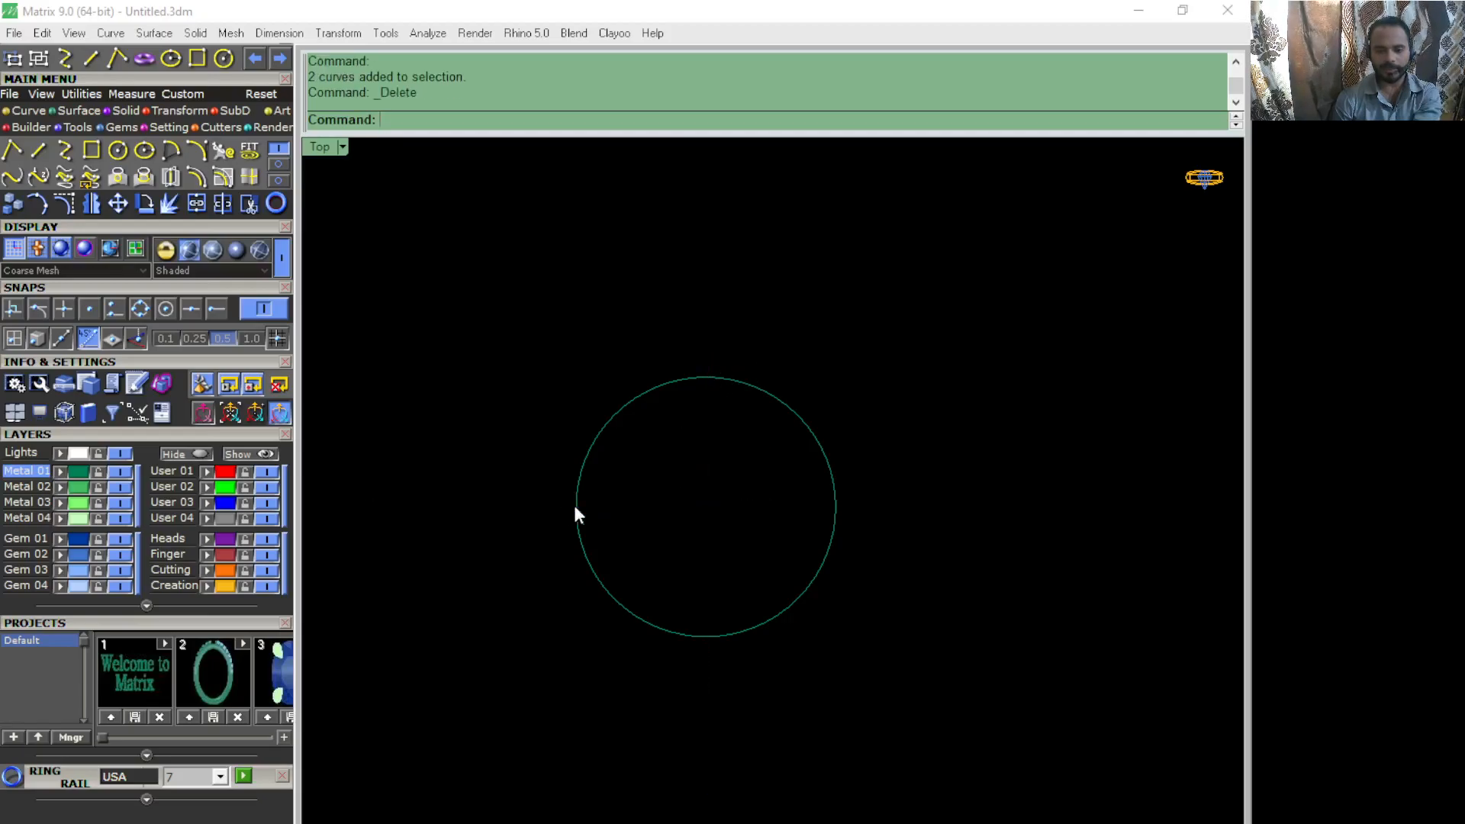
# Step: Draw a two-point circle of diameter 3 upward from the large circle's top quadrant using the Quad snap
pyautogui.click(117, 152)
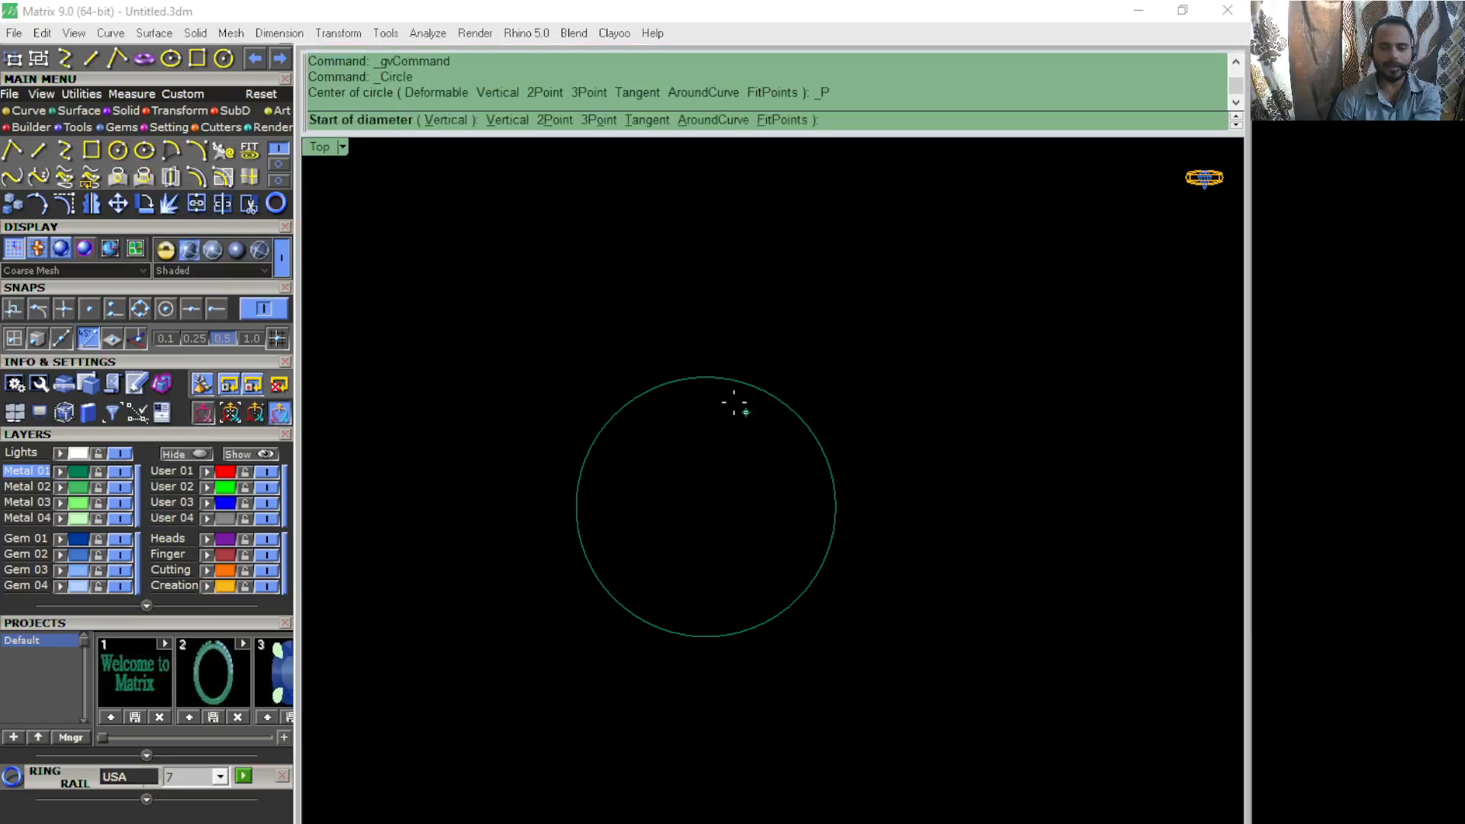
pyautogui.click(695, 376)
pyautogui.write('3')
pyautogui.press('Return')
pyautogui.press('Return')
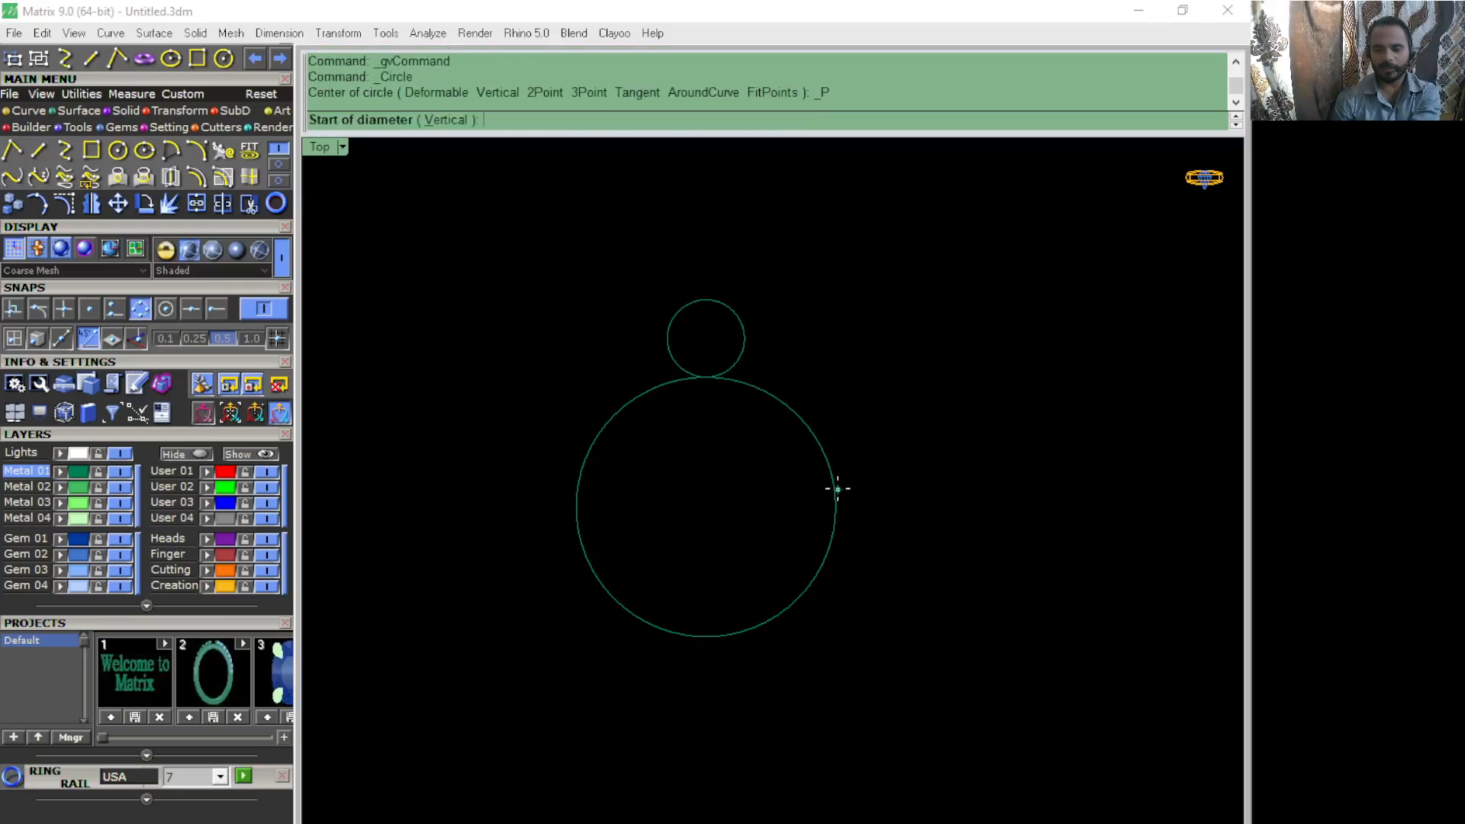
# Step: Delete the small circle sitting on the large circle's top quadrant
pyautogui.press('Escape')
pyautogui.moveTo(715, 242); pyautogui.dragTo(682, 342)
pyautogui.press('Delete')
# Step: Draw a two-point circle of diameter 3 upward from the large circle's top quadrant using the Quad snap
pyautogui.click(118, 151)
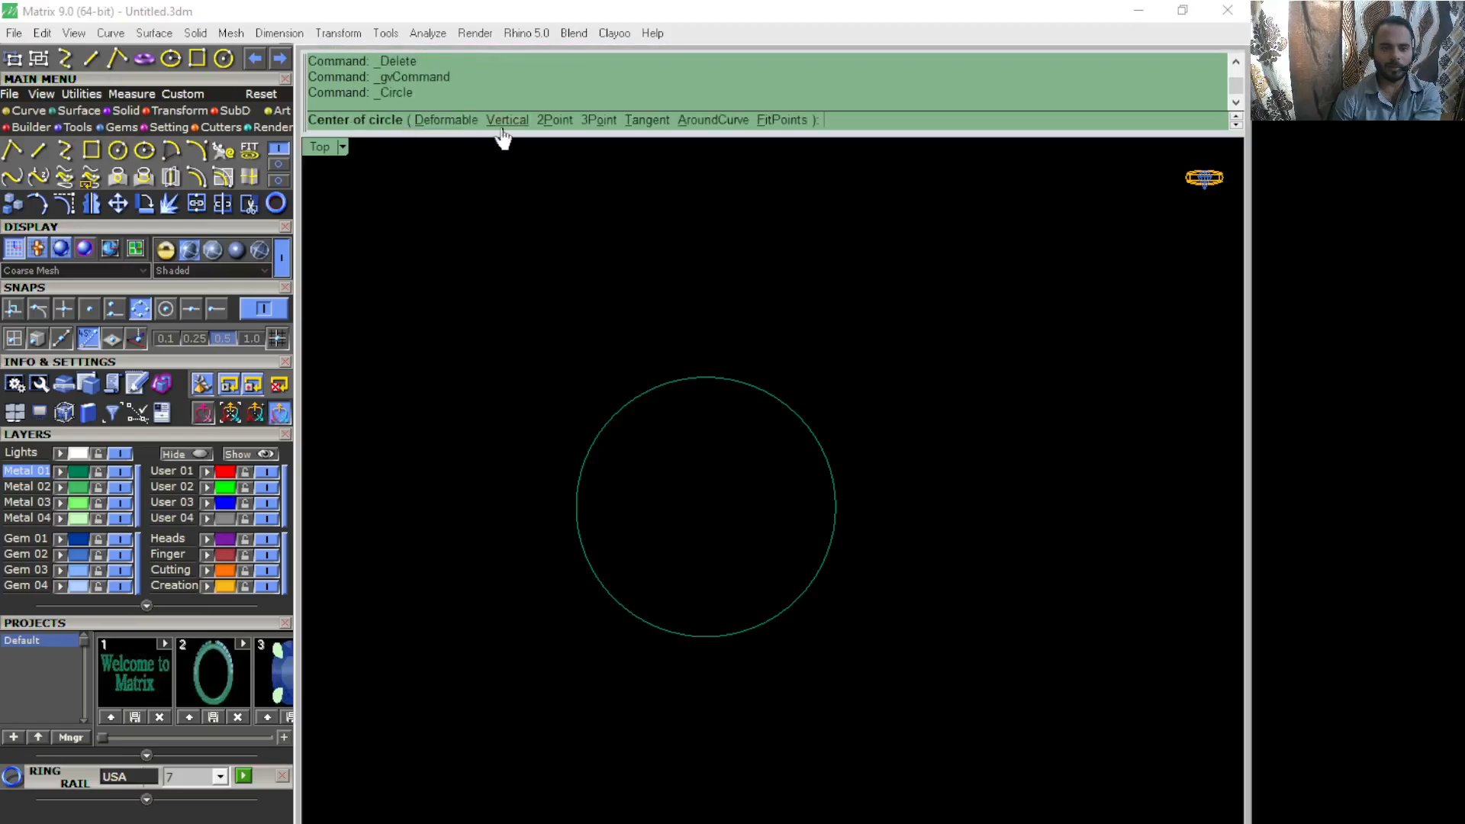
pyautogui.click(555, 122)
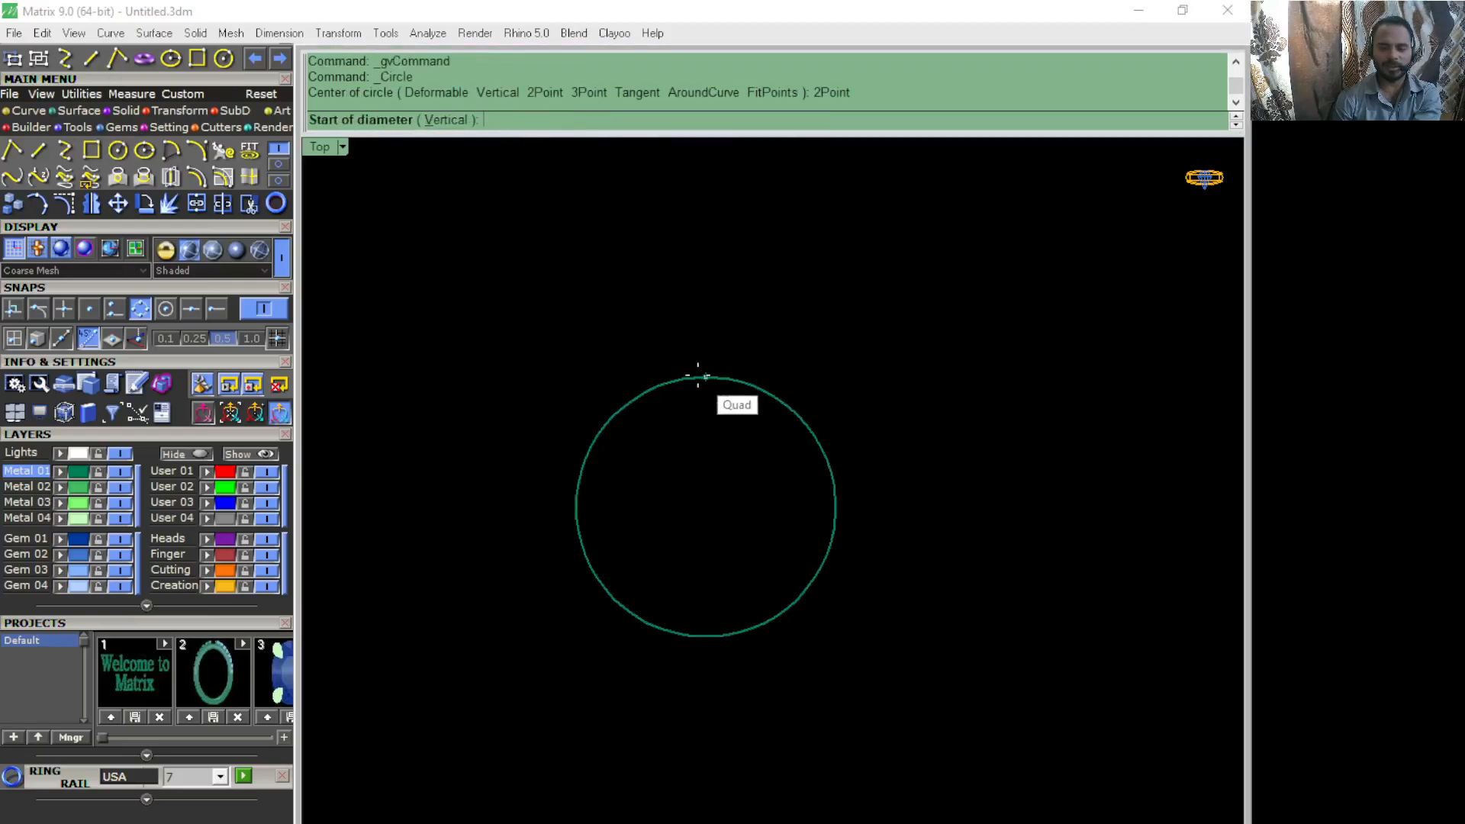
pyautogui.click(699, 375)
pyautogui.write('3')
pyautogui.press('Return')
pyautogui.click(707, 255)
pyautogui.press('Return')
pyautogui.click(850, 497)
pyautogui.click(850, 498)
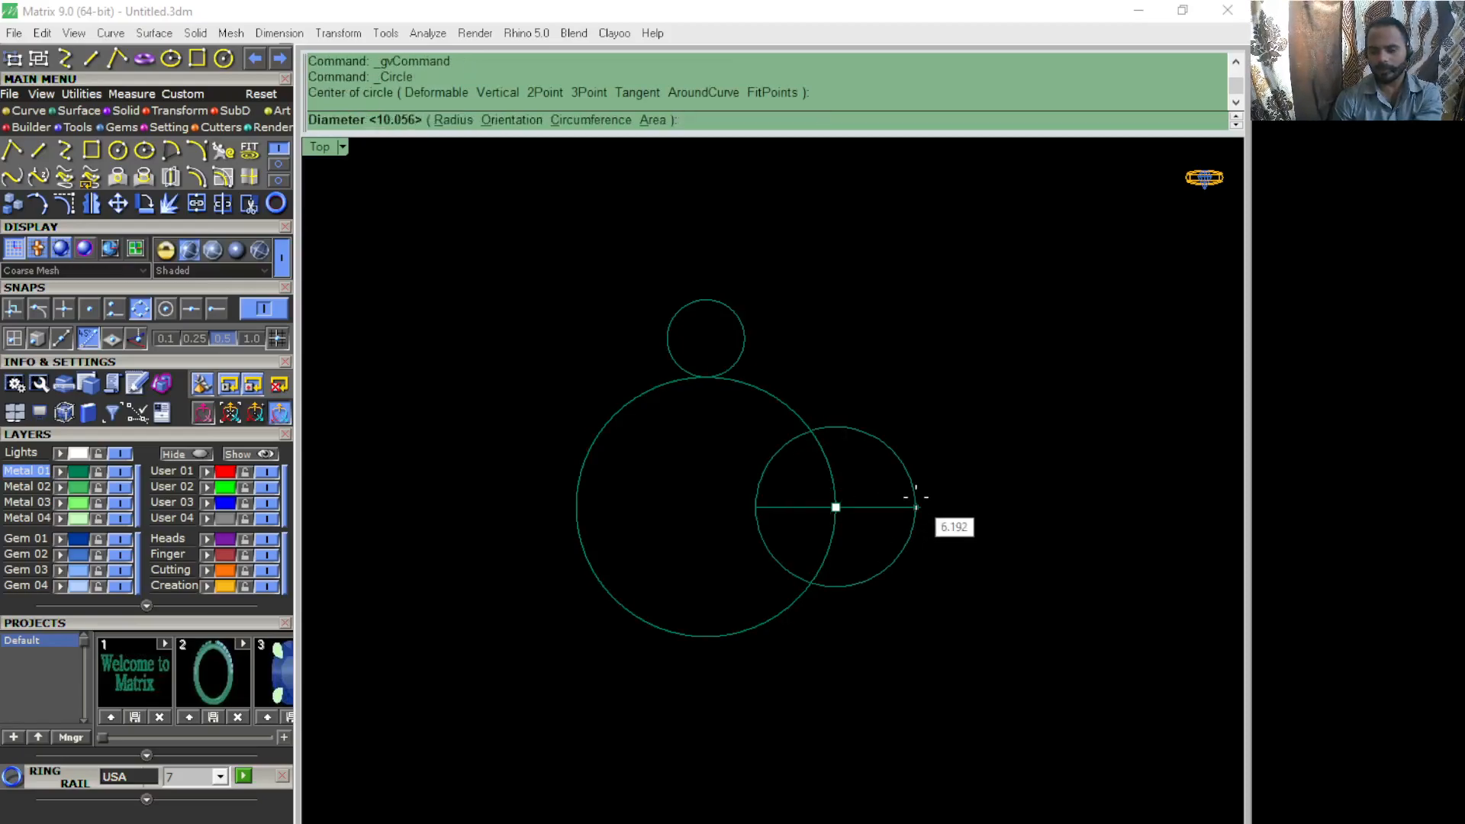
pyautogui.press('Escape')
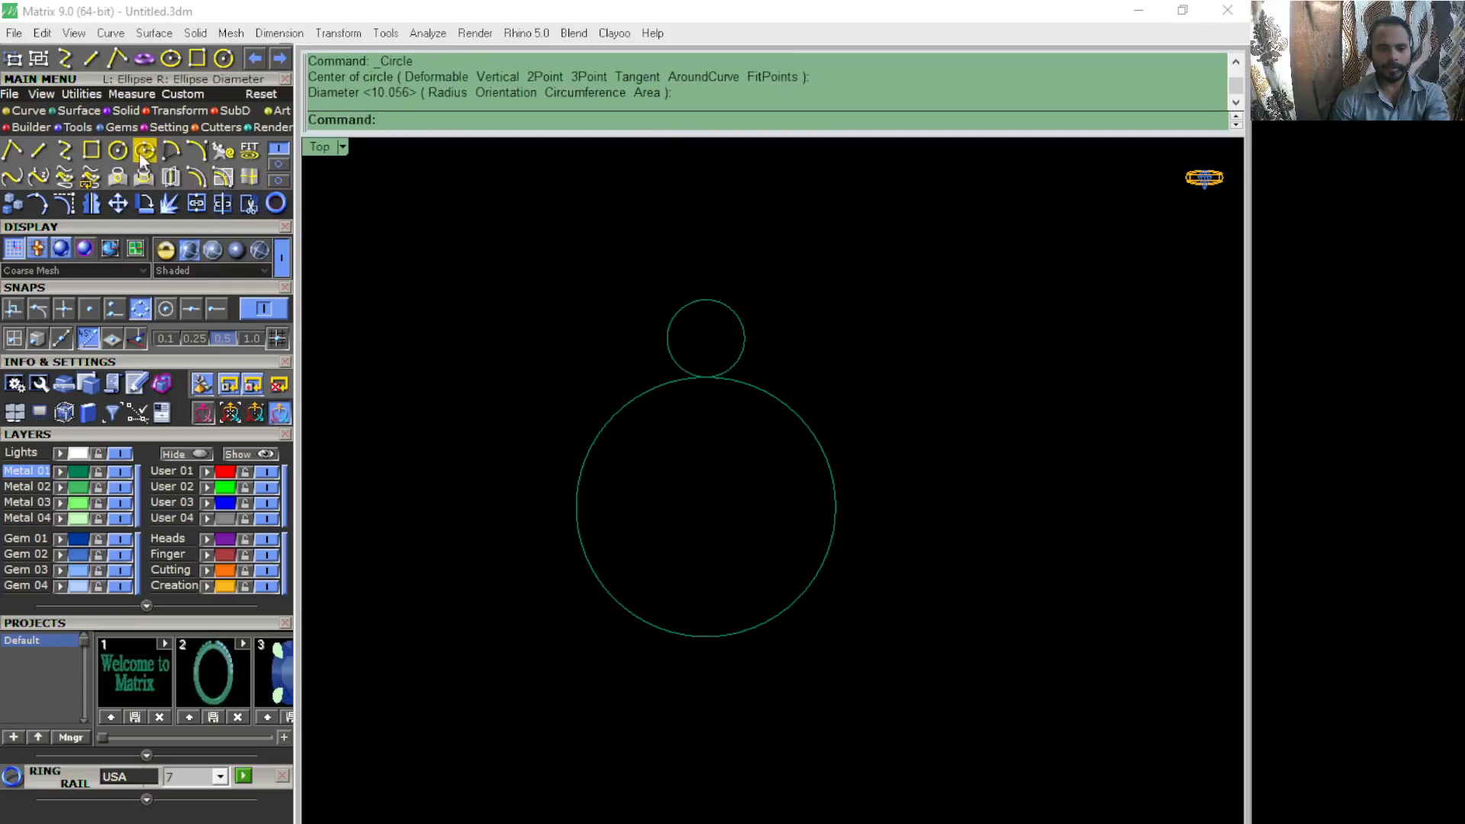
# Step: Draw a two-point circle of diameter 2 outward from the large circle's right quadrant
pyautogui.press('Return')
pyautogui.click(564, 120)
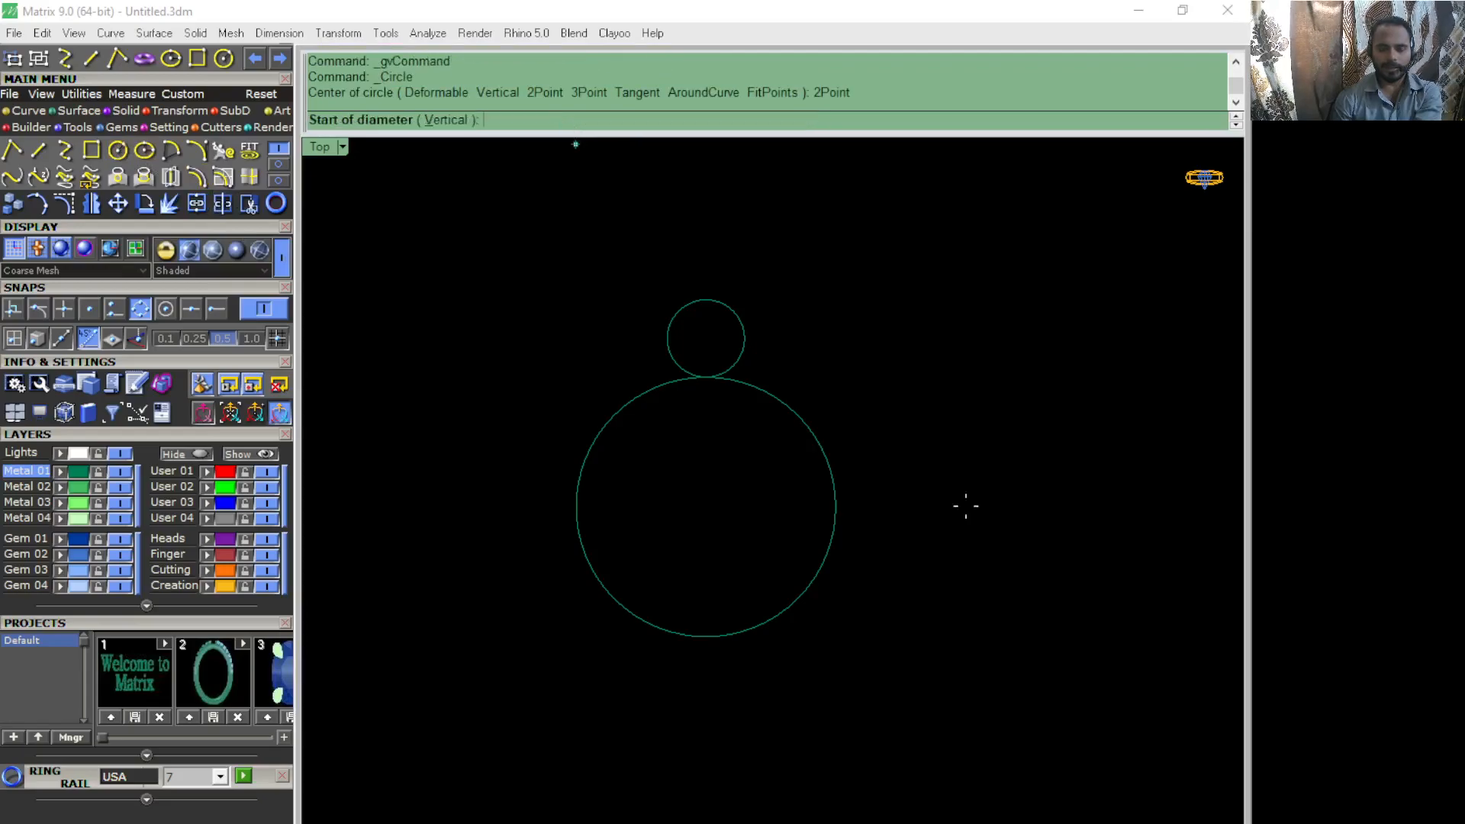
pyautogui.click(835, 507)
pyautogui.write('2')
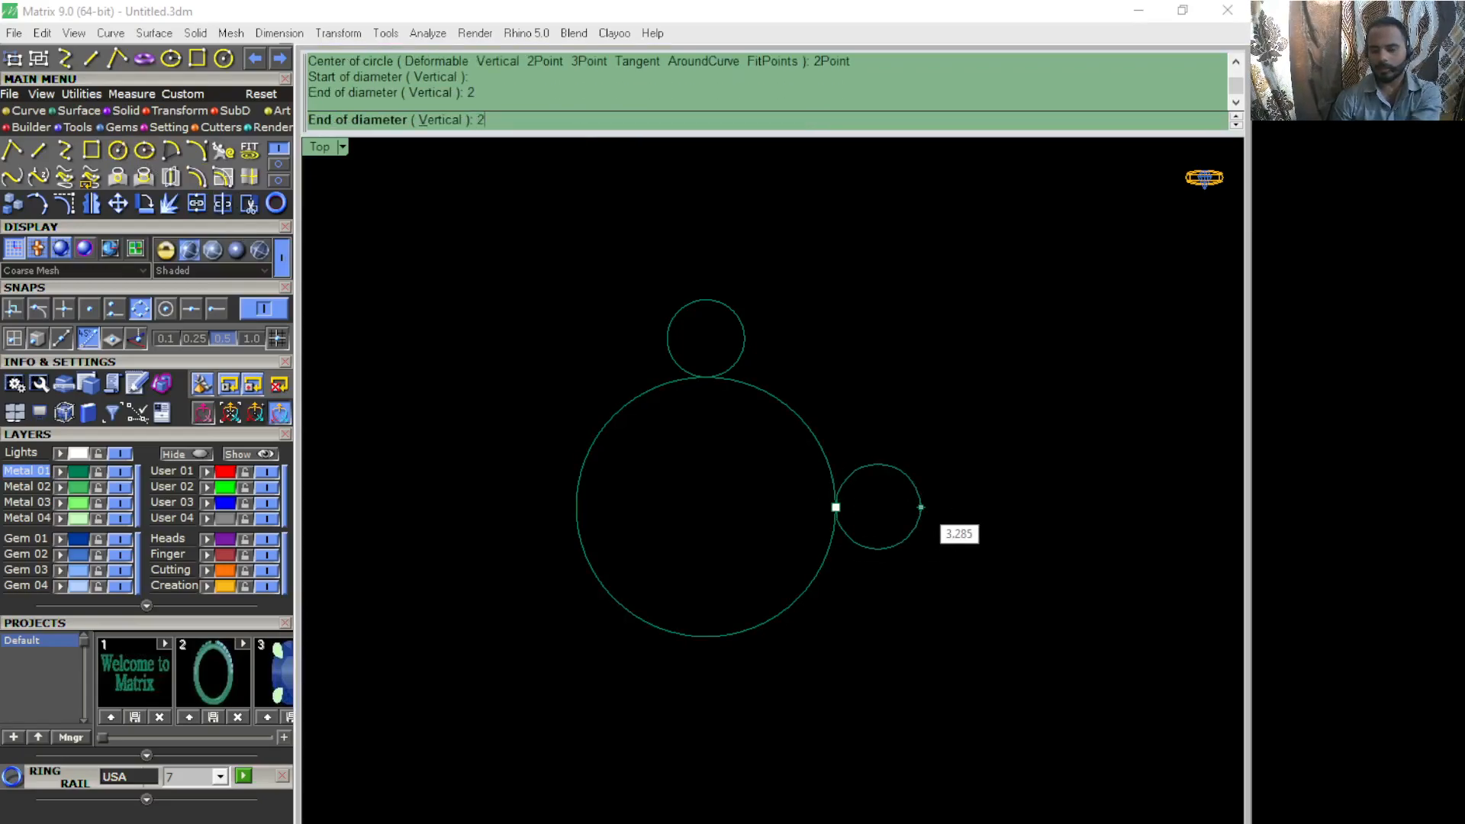
pyautogui.press('Return')
pyautogui.click(920, 505)
pyautogui.press('Return')
pyautogui.click(706, 636)
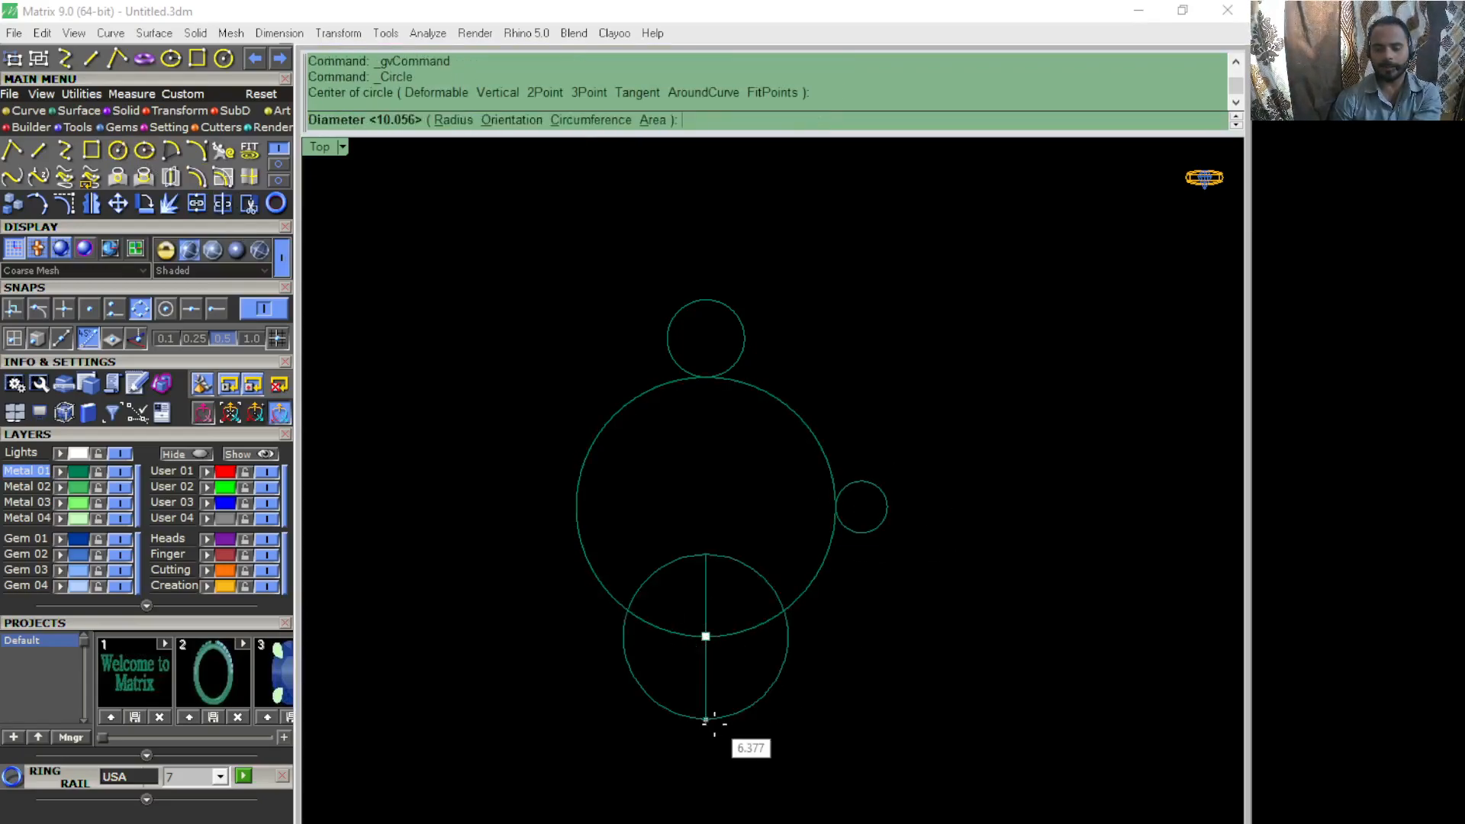
pyautogui.press('Escape')
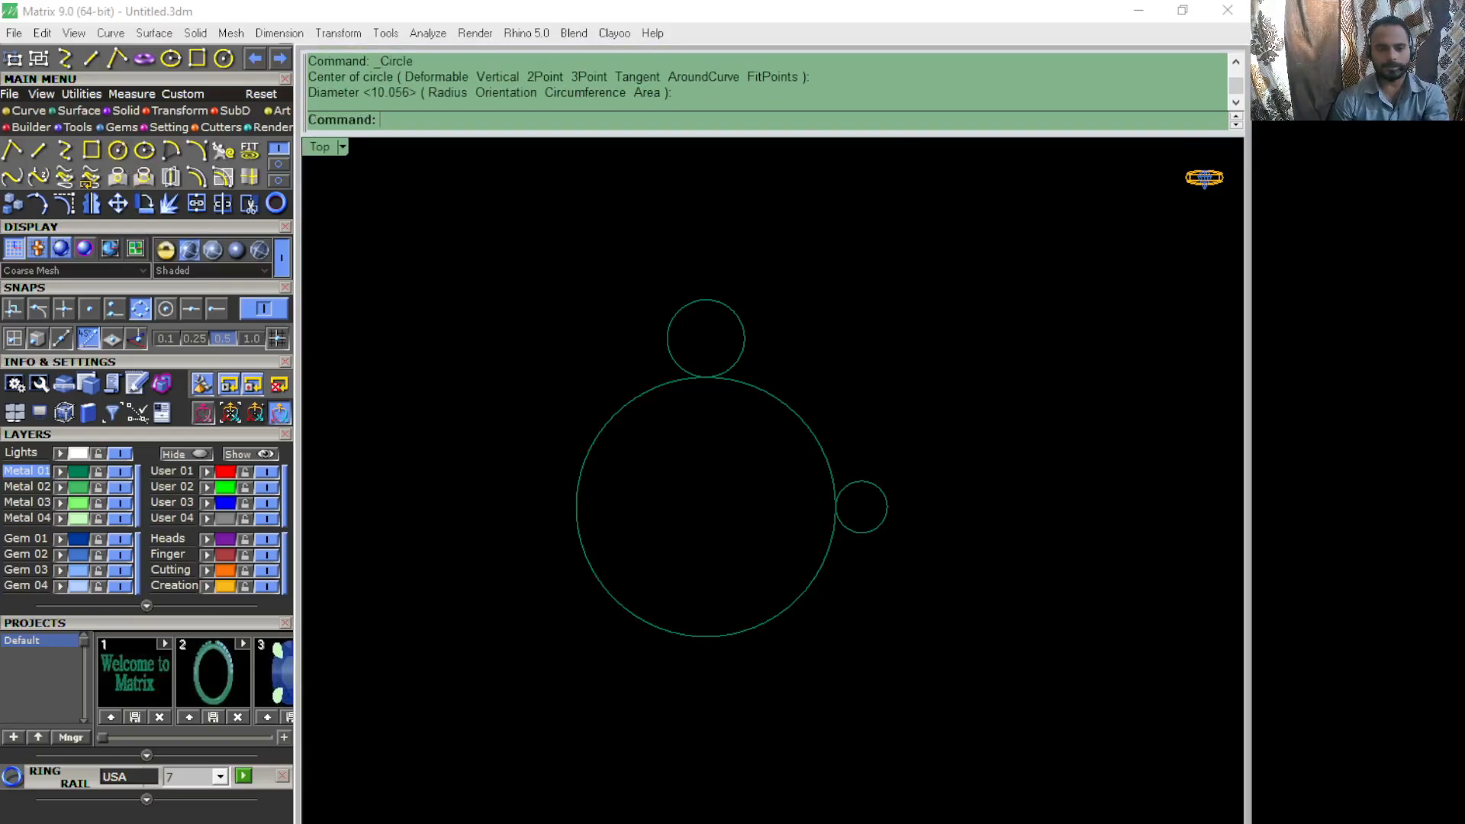
# Step: Draw a two-point circle of diameter 2 downward from the large circle's bottom quadrant
pyautogui.press('Return')
pyautogui.click(554, 122)
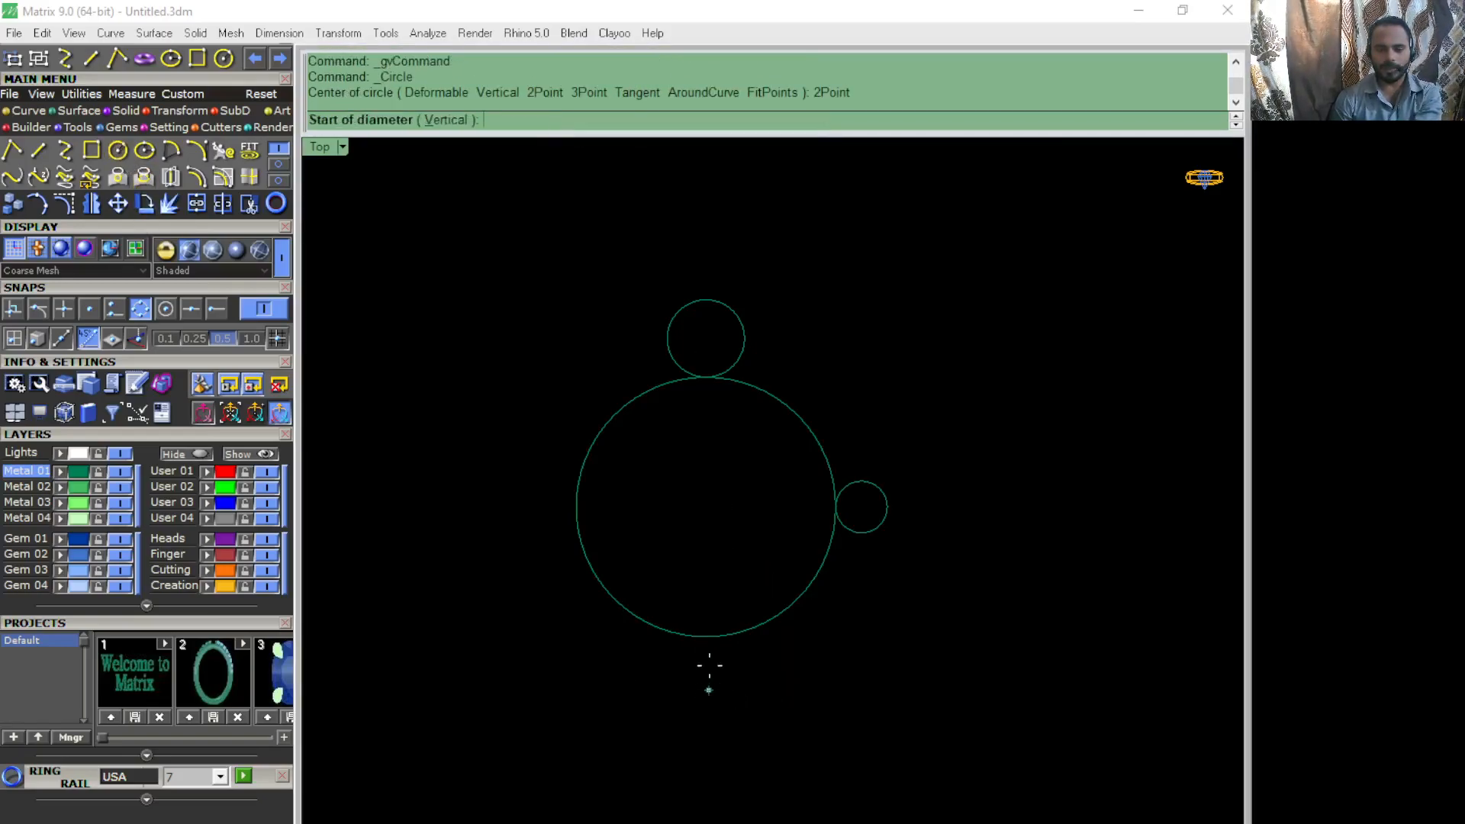
pyautogui.click(705, 638)
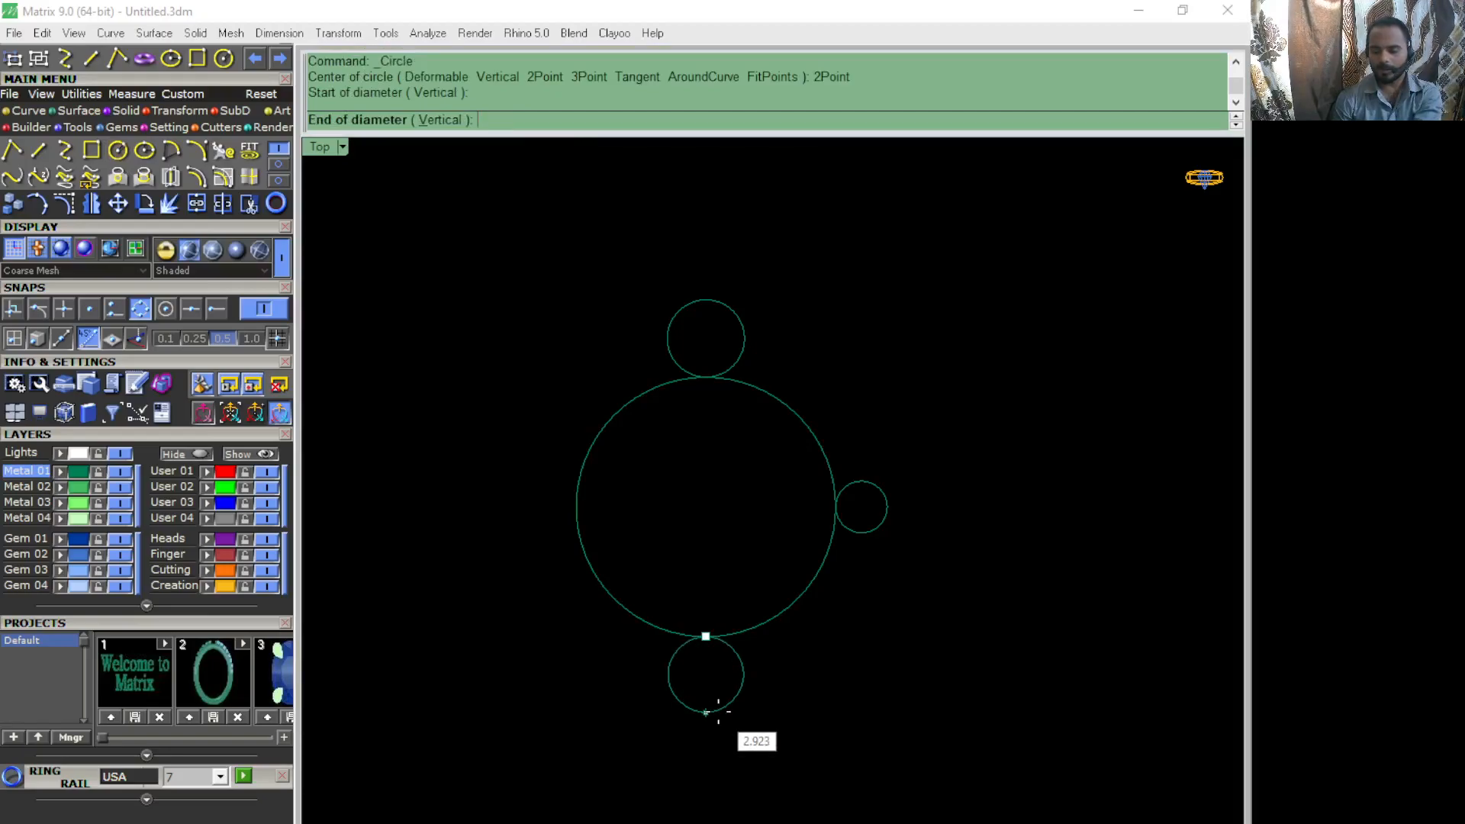
pyautogui.write('2')
pyautogui.press('Return')
pyautogui.click(718, 711)
pyautogui.rightClick(640, 573)
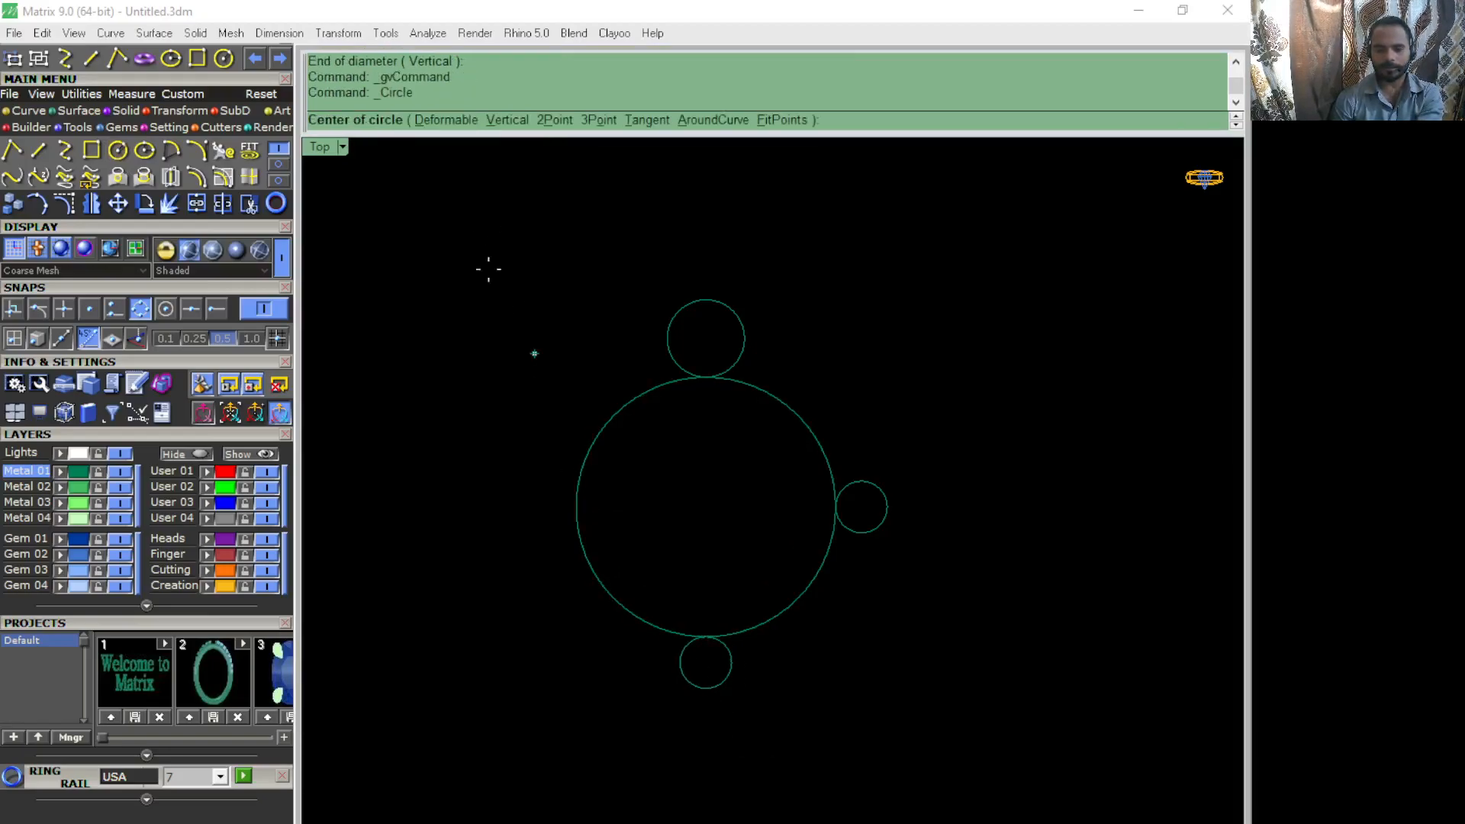
pyautogui.click(577, 507)
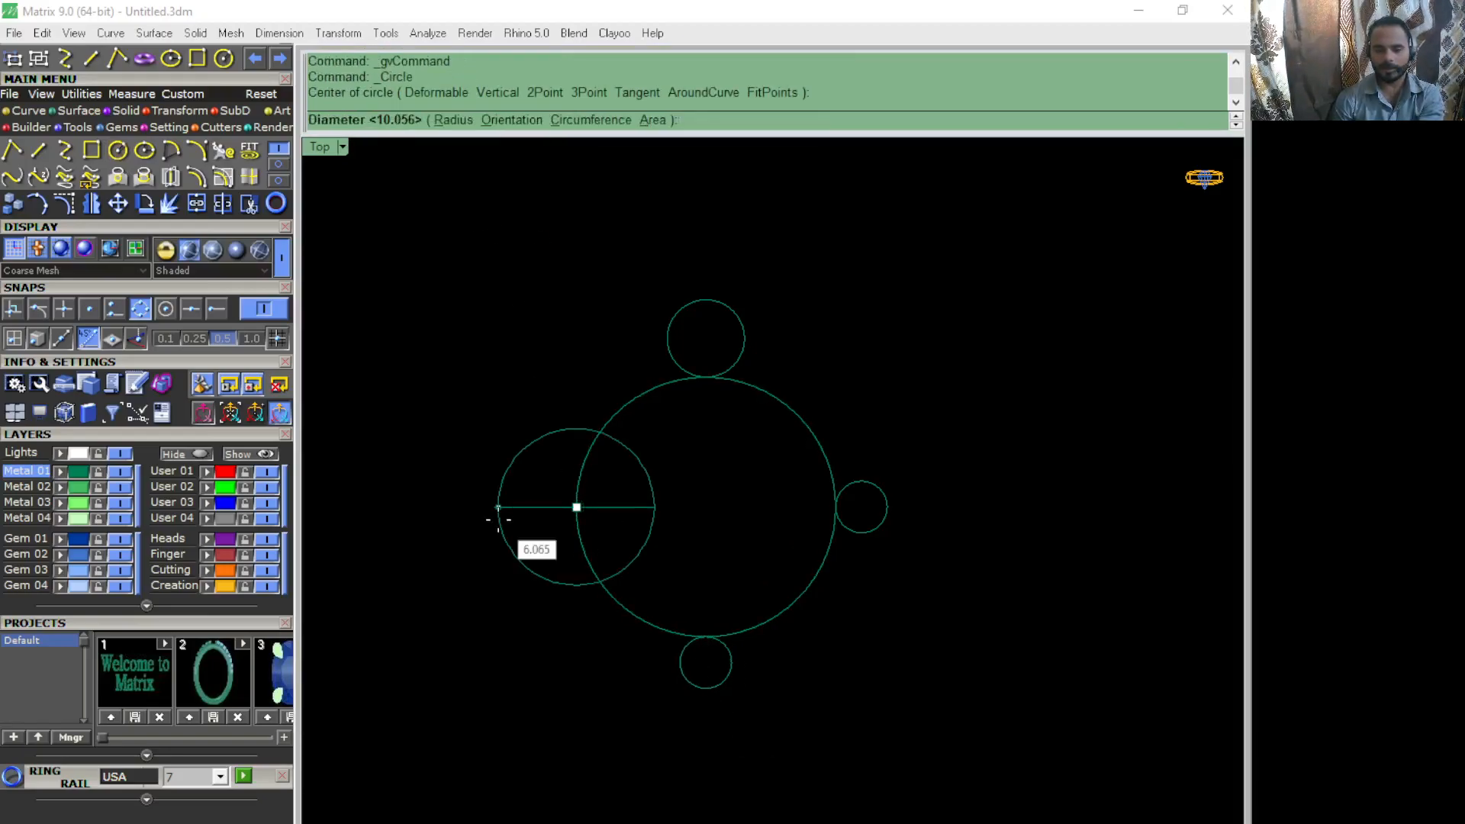
pyautogui.press('Escape')
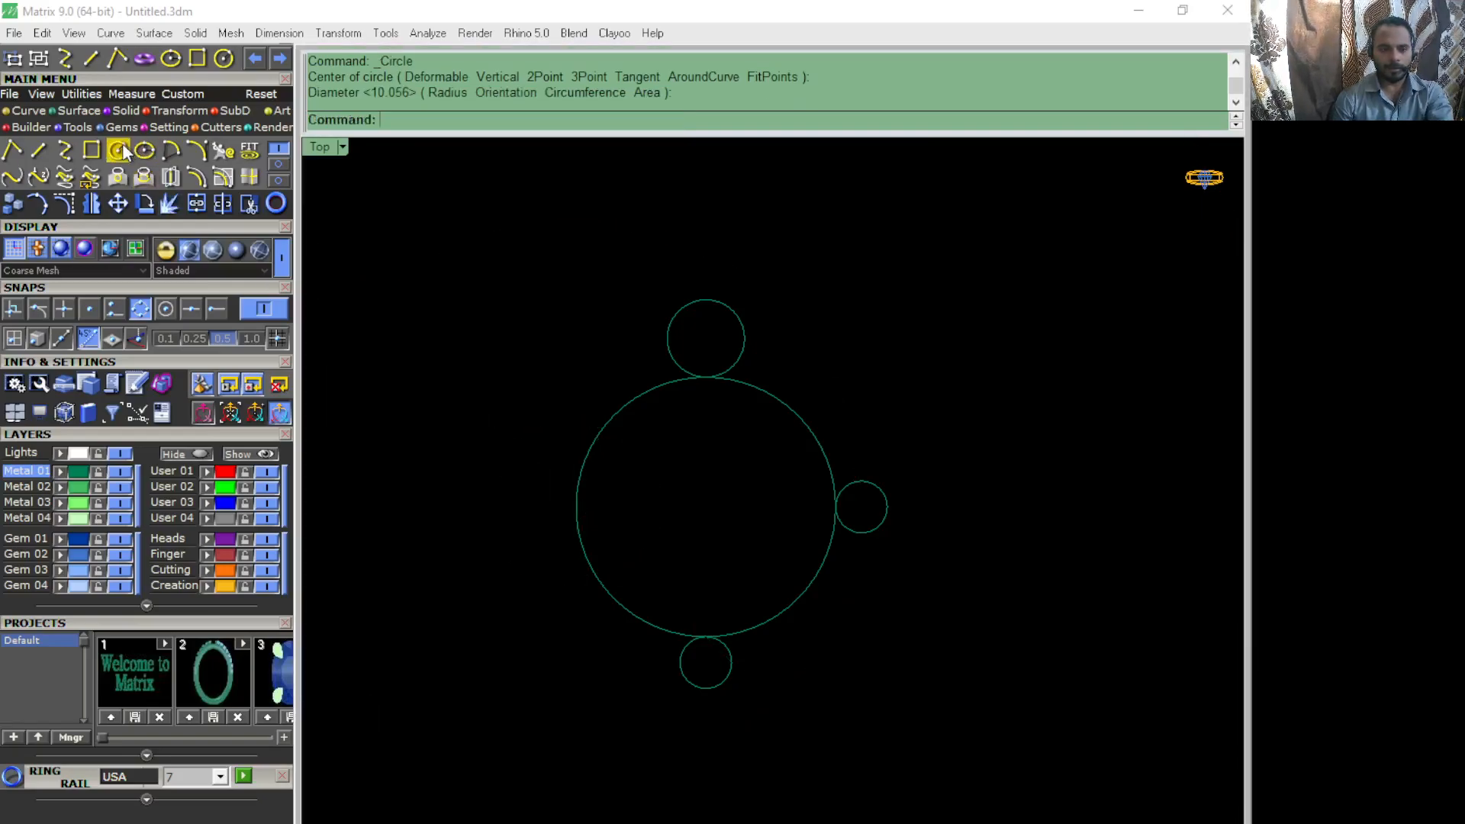
# Step: Draw a two-point circle of diameter 2.2 outward from the large circle's left quadrant
pyautogui.click(120, 151)
pyautogui.click(555, 121)
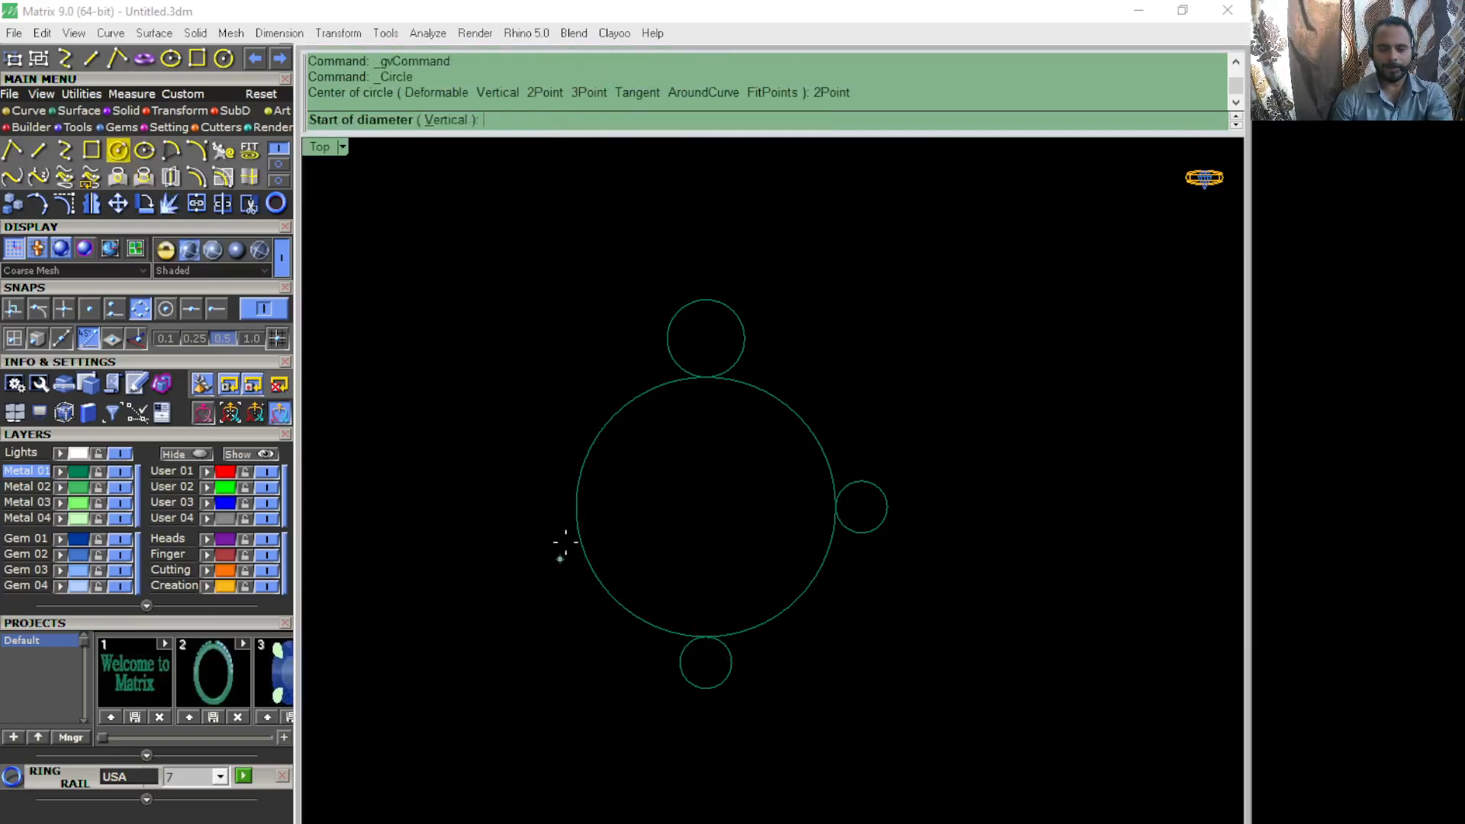
pyautogui.click(576, 507)
pyautogui.write('2.')
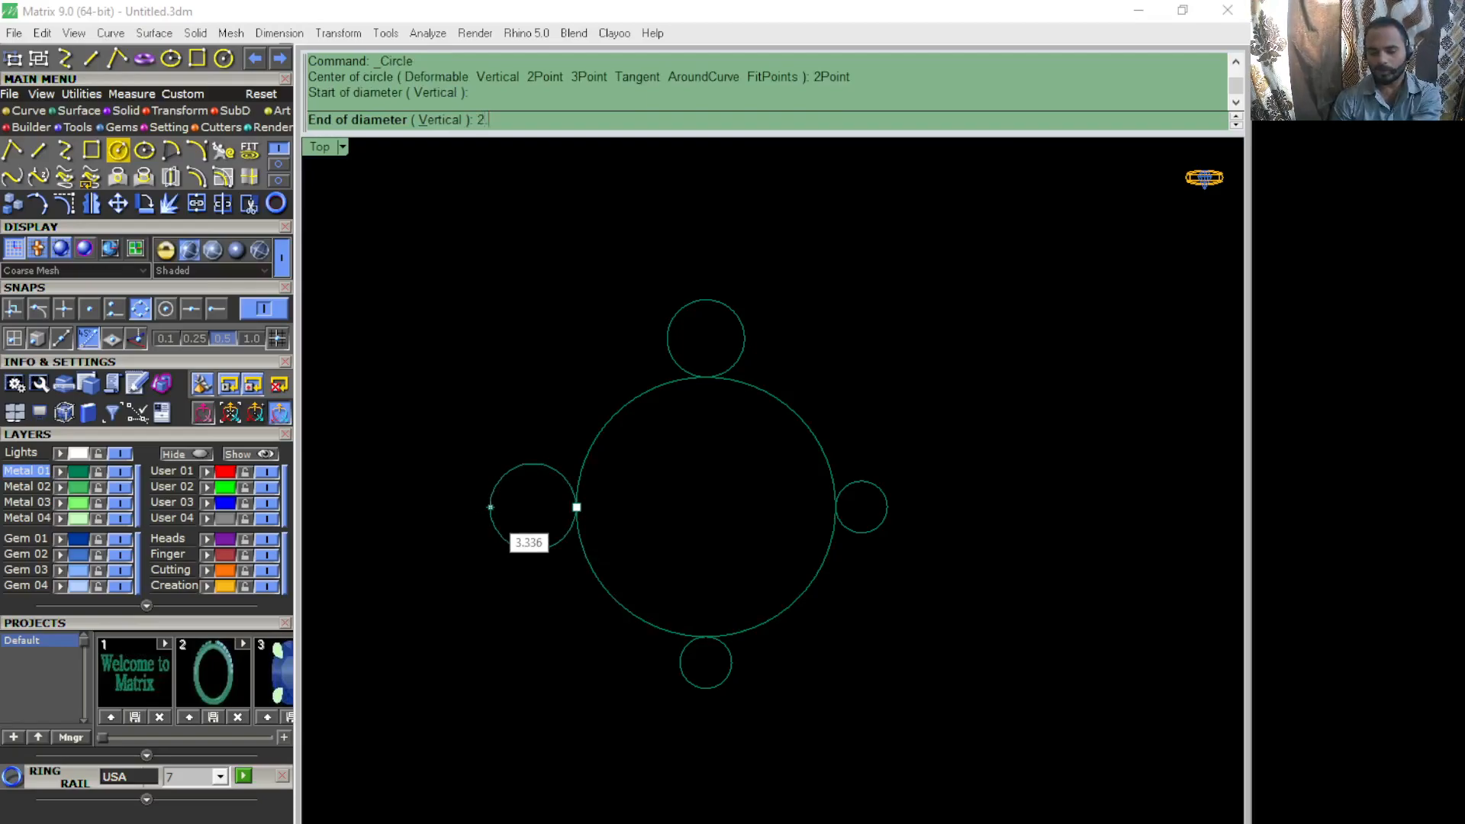
pyautogui.write('2')
pyautogui.press('Return')
pyautogui.click(505, 503)
# Step: Delete the large circle and the four small circles around it
pyautogui.scroll(-2, 621, 533)
pyautogui.moveTo(481, 245); pyautogui.dragTo(1056, 809)
pyautogui.press('Delete')
# Step: Replace the Quad snap with the Near snap and draw a horizontal line about 18 long
pyautogui.click(140, 309)
pyautogui.click(113, 309)
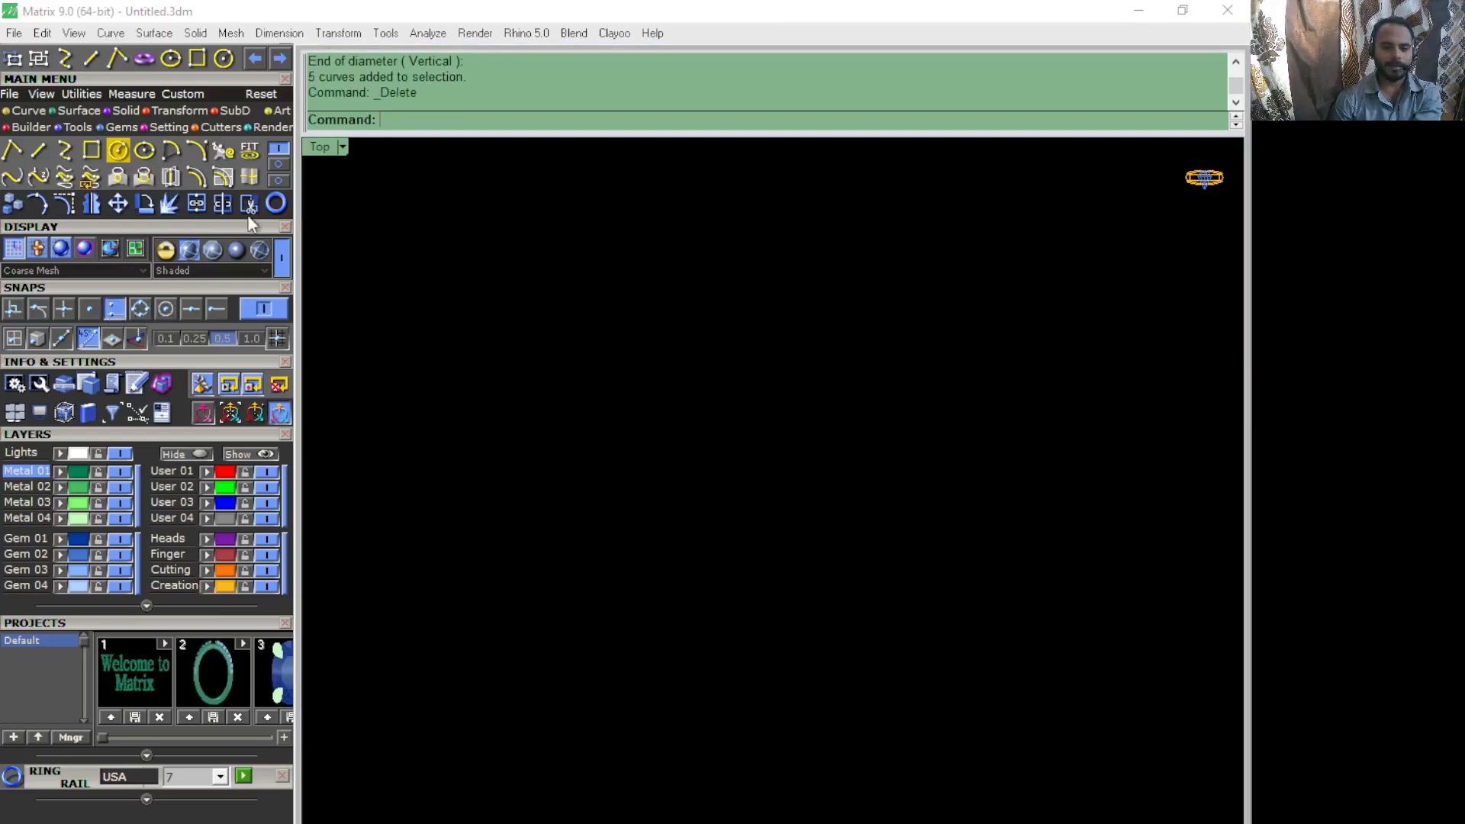
pyautogui.click(40, 151)
pyautogui.click(543, 436)
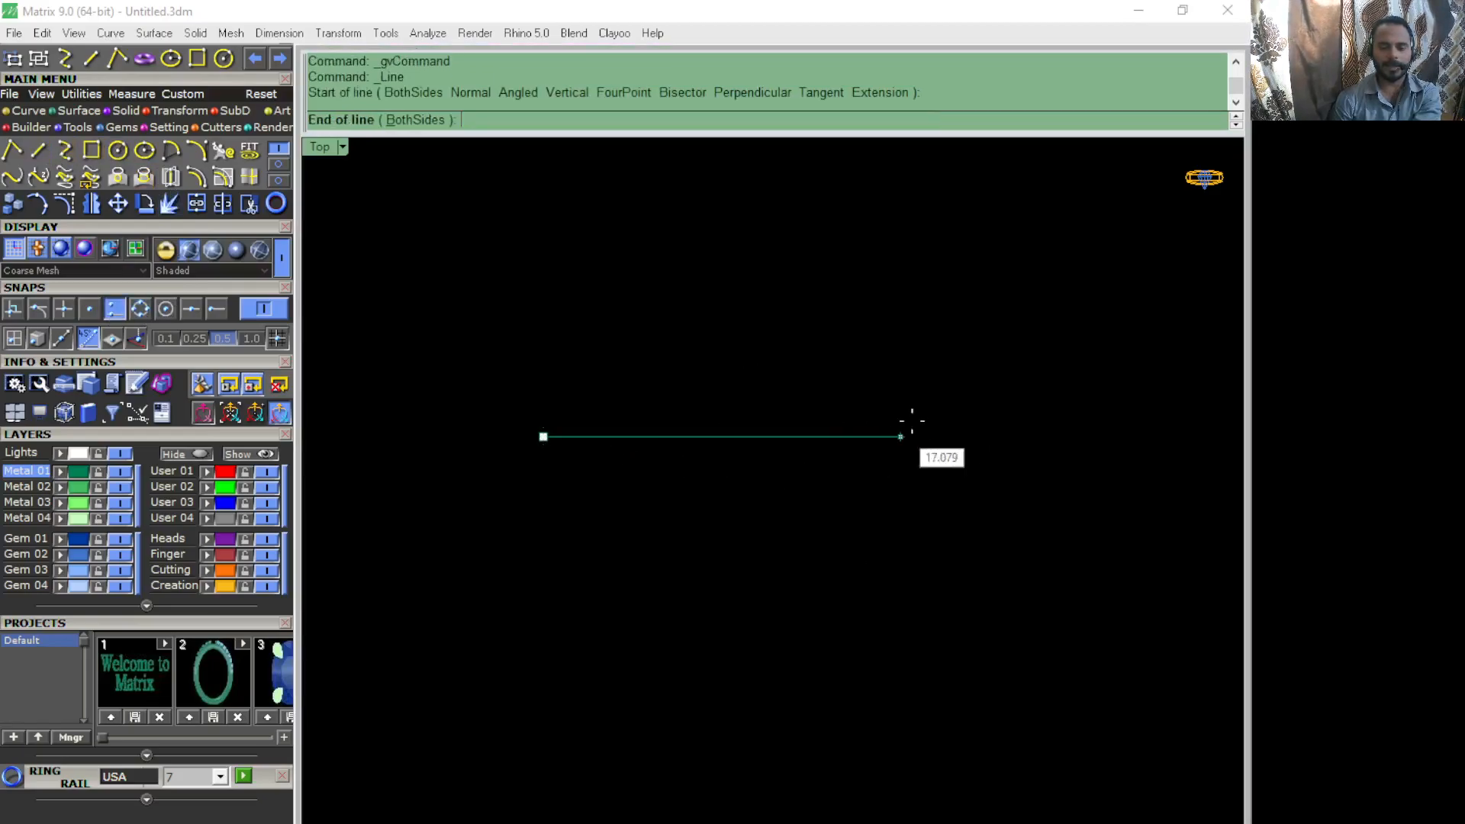
pyautogui.click(927, 421)
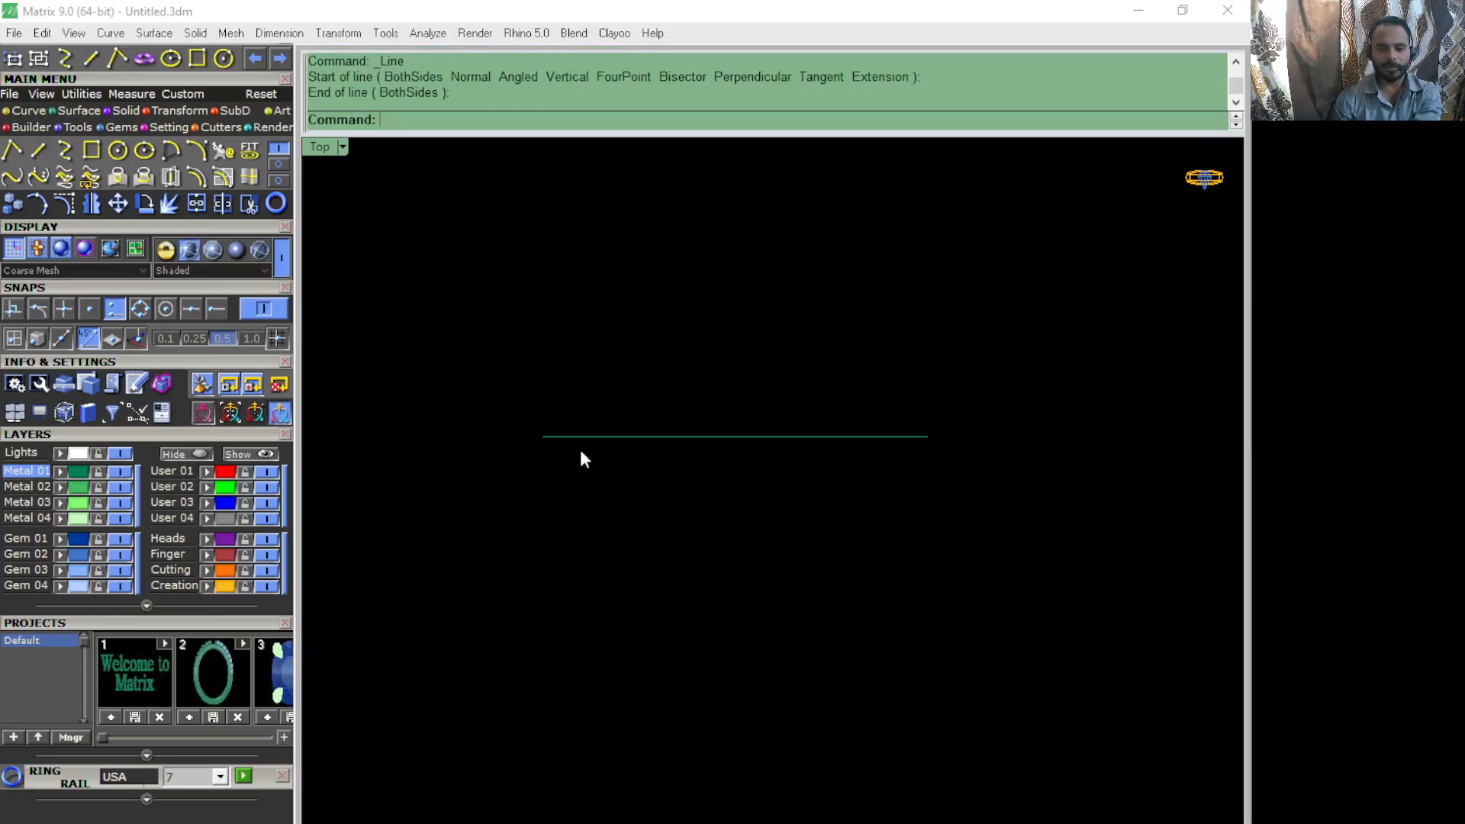
# Step: Draw two short vertical lines downward from the horizontal line near its left end using the Near snap
pyautogui.click(42, 151)
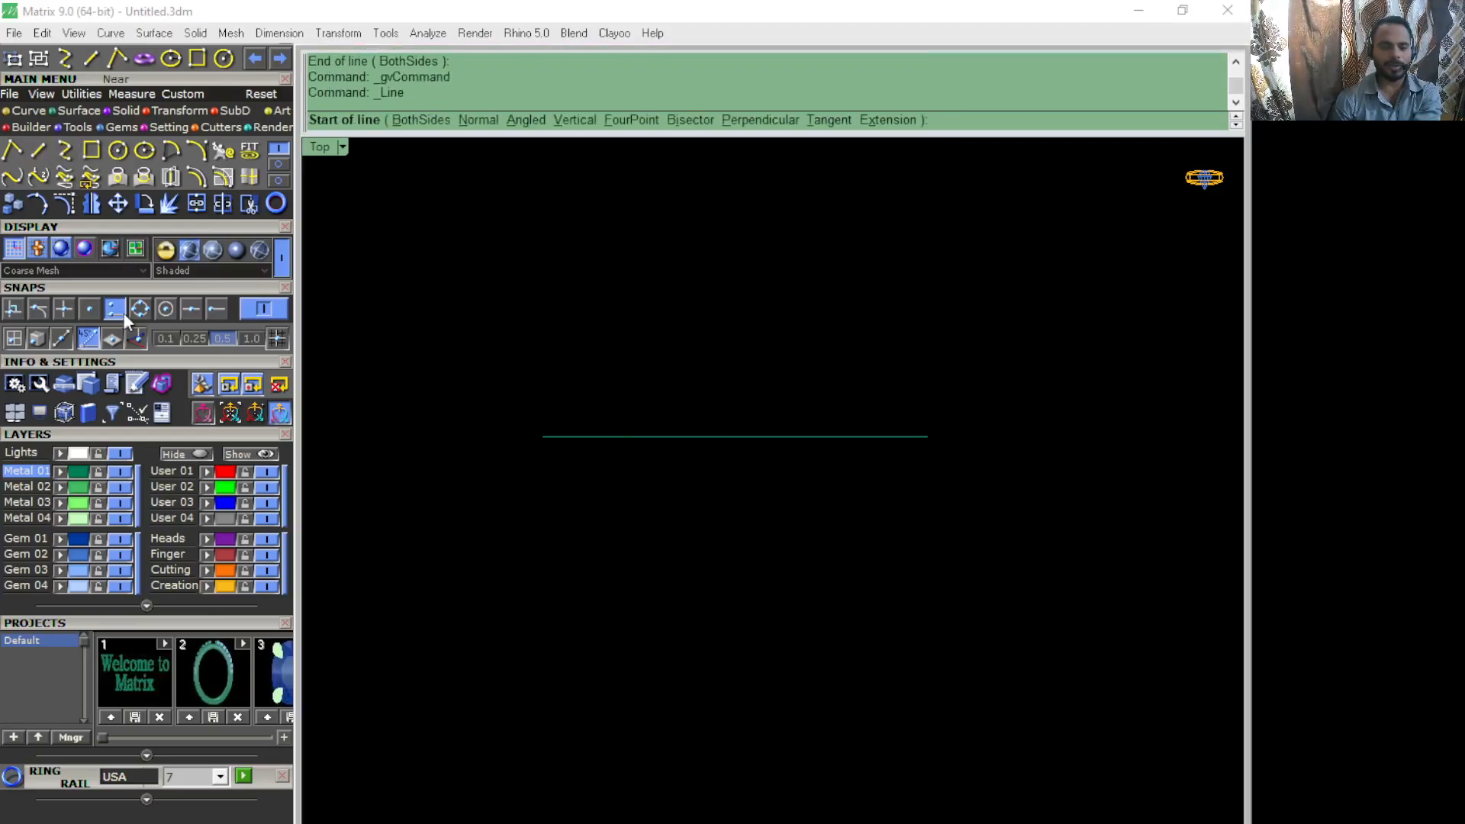
pyautogui.scroll(3, 555, 436)
pyautogui.click(555, 429)
pyautogui.click(561, 530)
pyautogui.rightClick(580, 435)
pyautogui.click(582, 429)
pyautogui.click(582, 536)
pyautogui.rightClick(634, 426)
pyautogui.scroll(2, 603, 429)
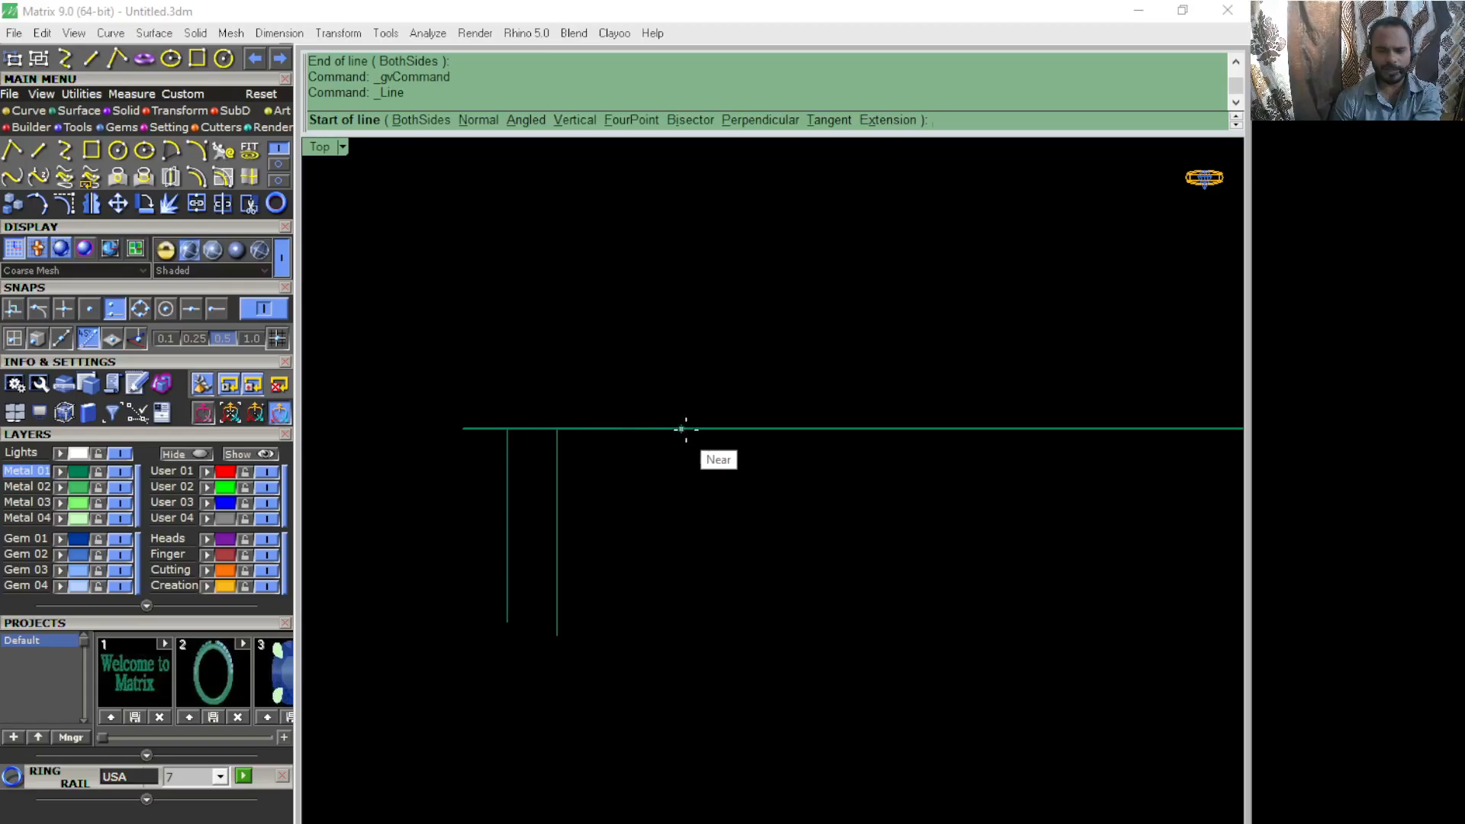
pyautogui.scroll(-1, 650, 421)
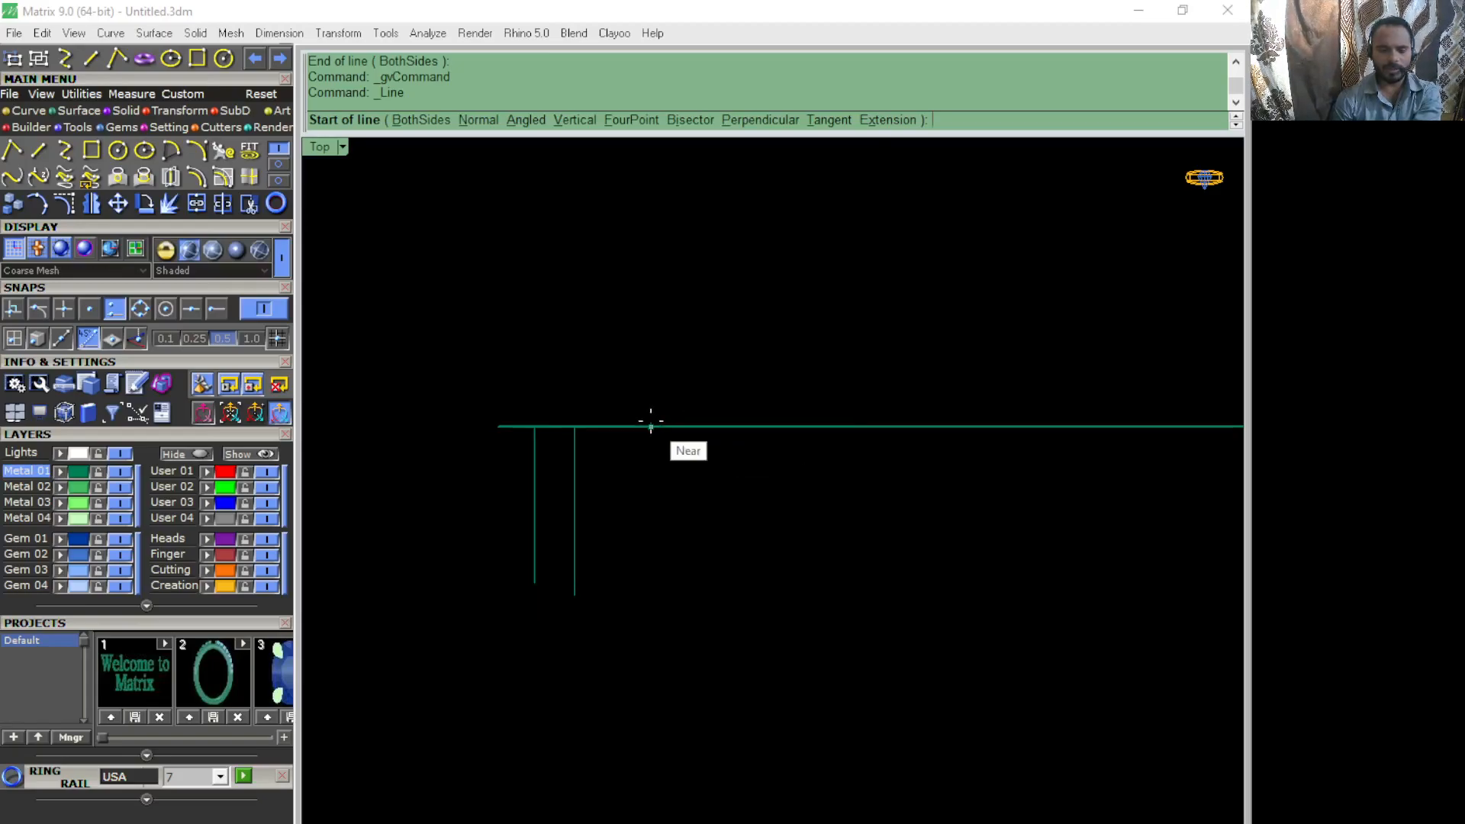
pyautogui.scroll(-1, 651, 423)
pyautogui.press('Escape')
# Step: Delete the horizontal line and the two short vertical lines
pyautogui.moveTo(552, 524); pyautogui.dragTo(549, 525)
pyautogui.press('Delete')
pyautogui.moveTo(716, 509); pyautogui.dragTo(610, 404)
pyautogui.press('Delete')
# Step: Replace the Near snap with the Point snap and draw an open interpolated curve through six points, leaving a small gap between its ends
pyautogui.click(118, 309)
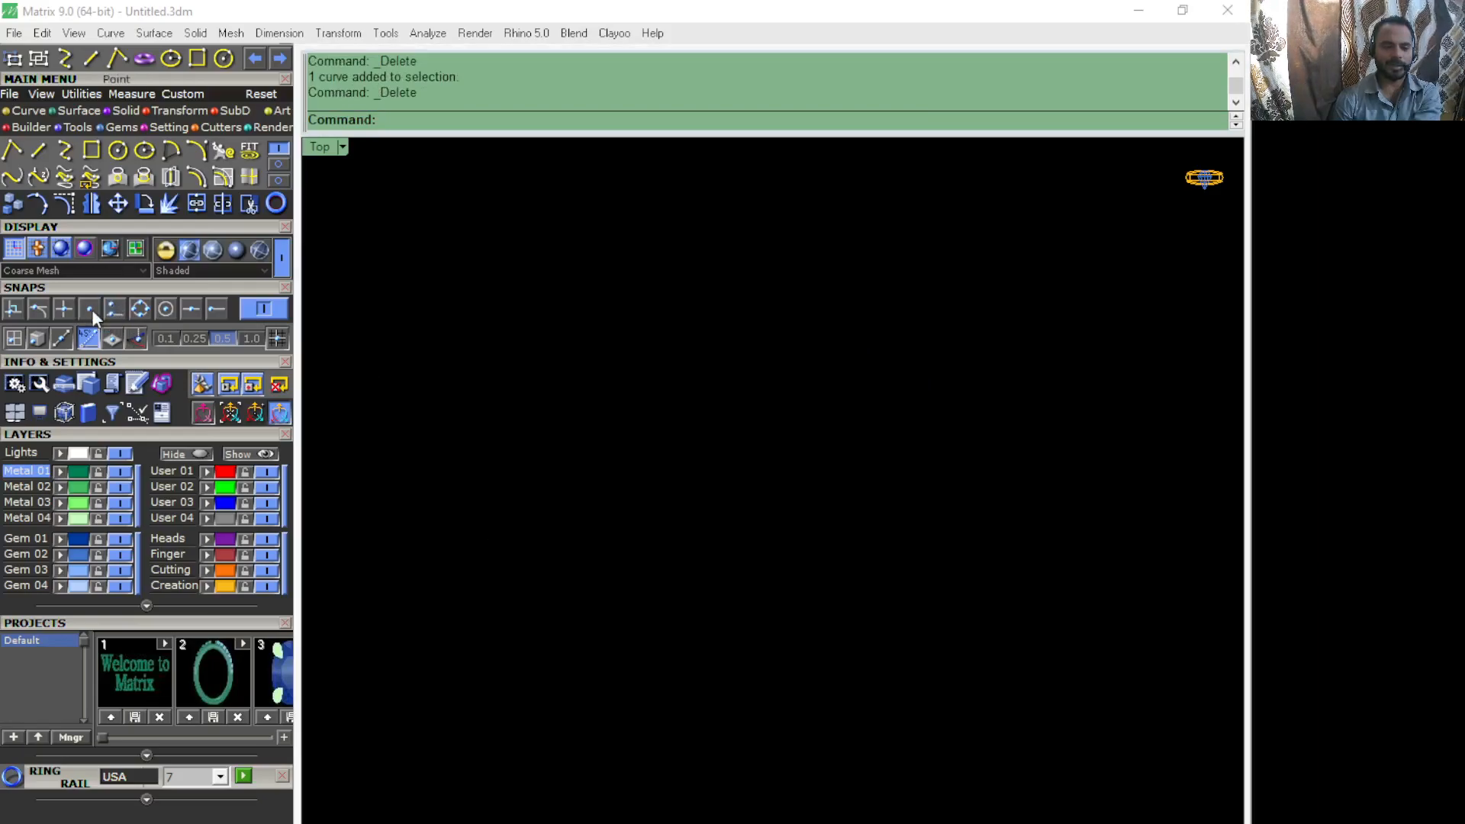
pyautogui.click(65, 151)
pyautogui.click(712, 603)
pyautogui.click(494, 389)
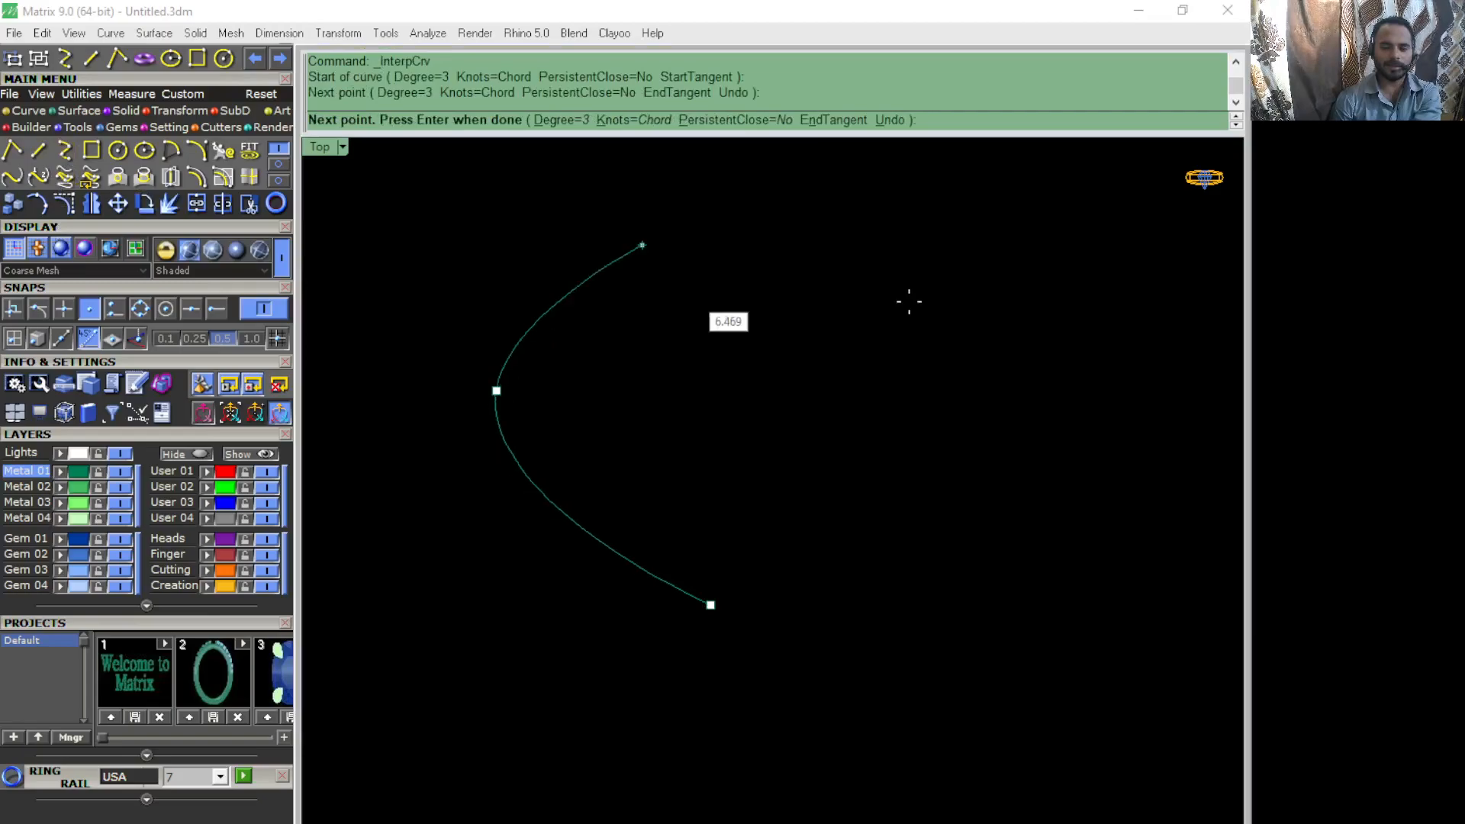
pyautogui.click(644, 238)
pyautogui.click(906, 239)
pyautogui.scroll(-2, 467, 391)
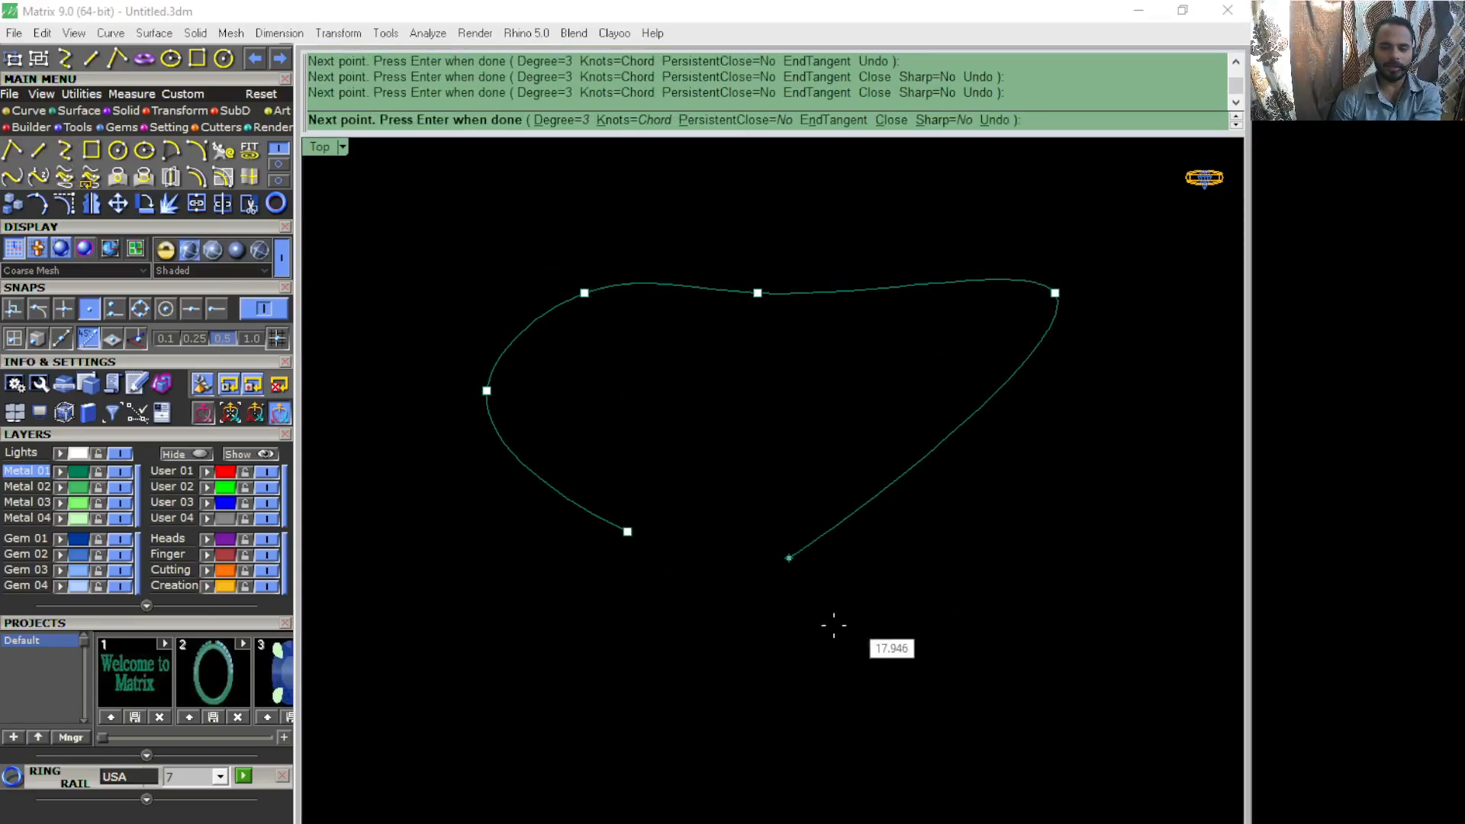
pyautogui.click(703, 579)
pyautogui.press('Return')
# Step: Turn on the control points of the open curve
pyautogui.scroll(2, 705, 593)
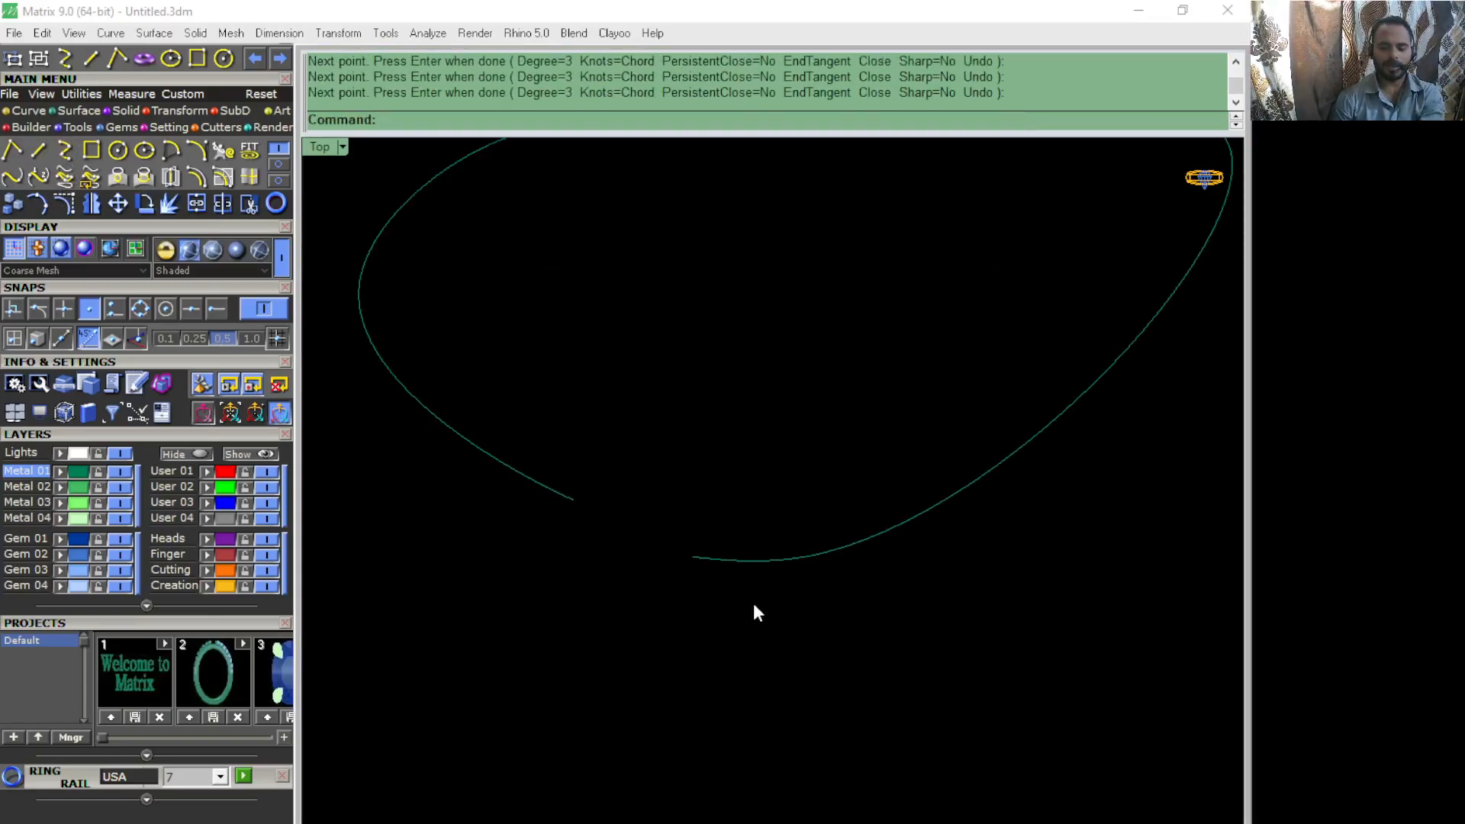
pyautogui.scroll(-2, 648, 586)
pyautogui.moveTo(718, 546); pyautogui.dragTo(707, 530)
pyautogui.press('F10')
pyautogui.scroll(1, 686, 578)
pyautogui.press('Escape')
pyautogui.moveTo(762, 608); pyautogui.dragTo(711, 494)
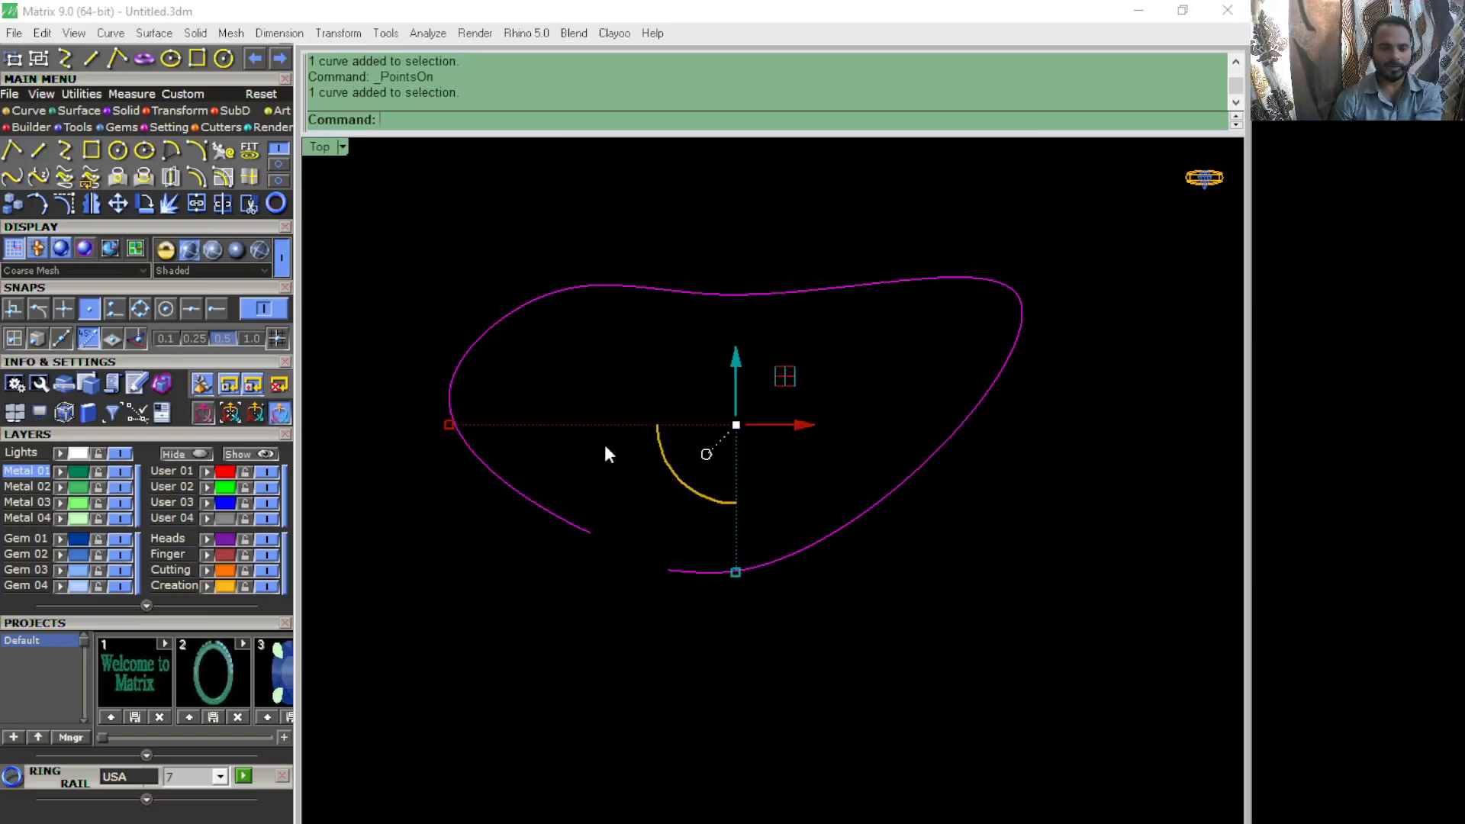
pyautogui.click(67, 205)
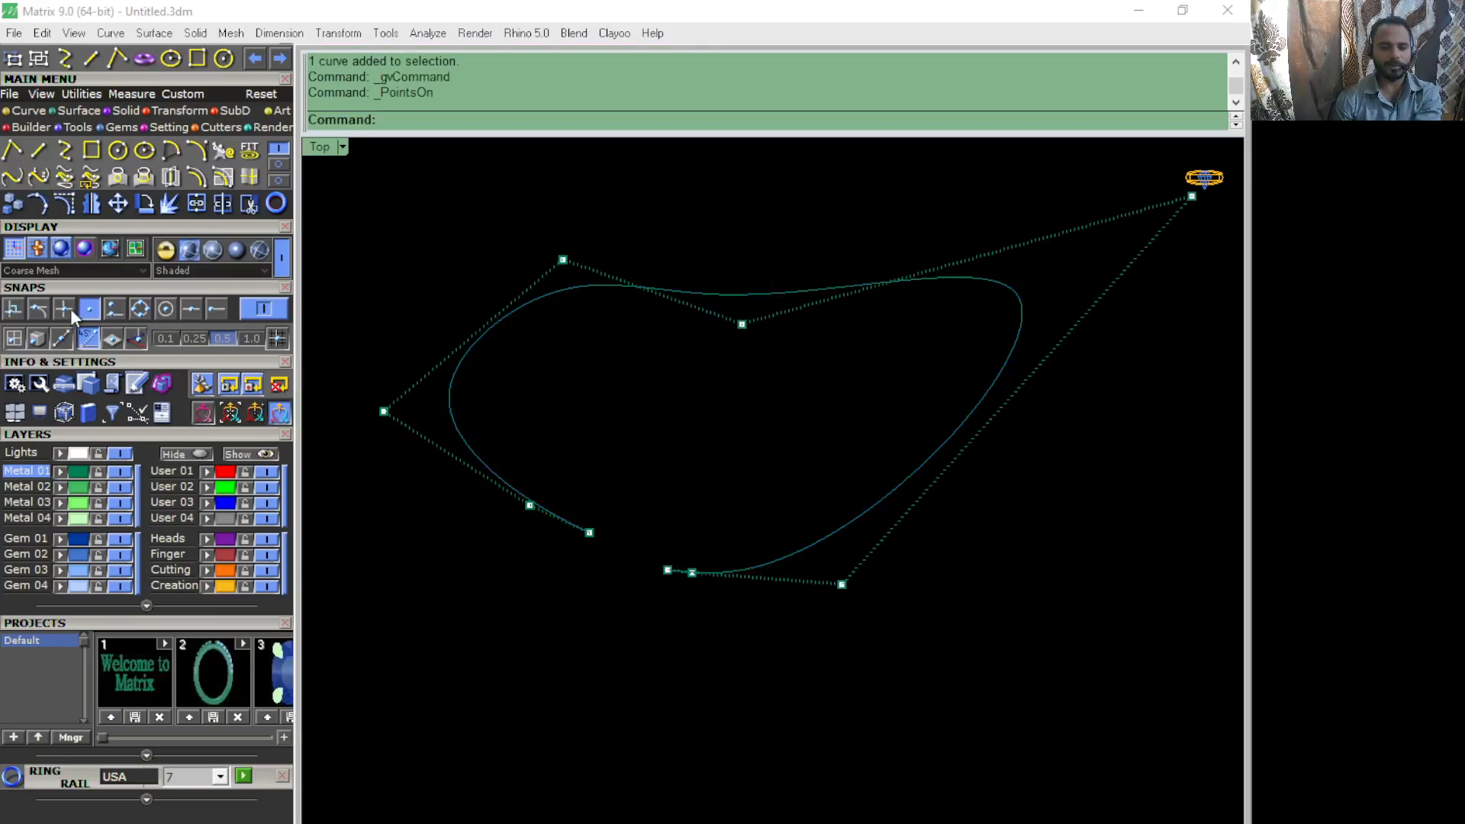
# Step: Move the curve's lower end control point onto its other end point using the Point snap to close the gap
pyautogui.click(117, 203)
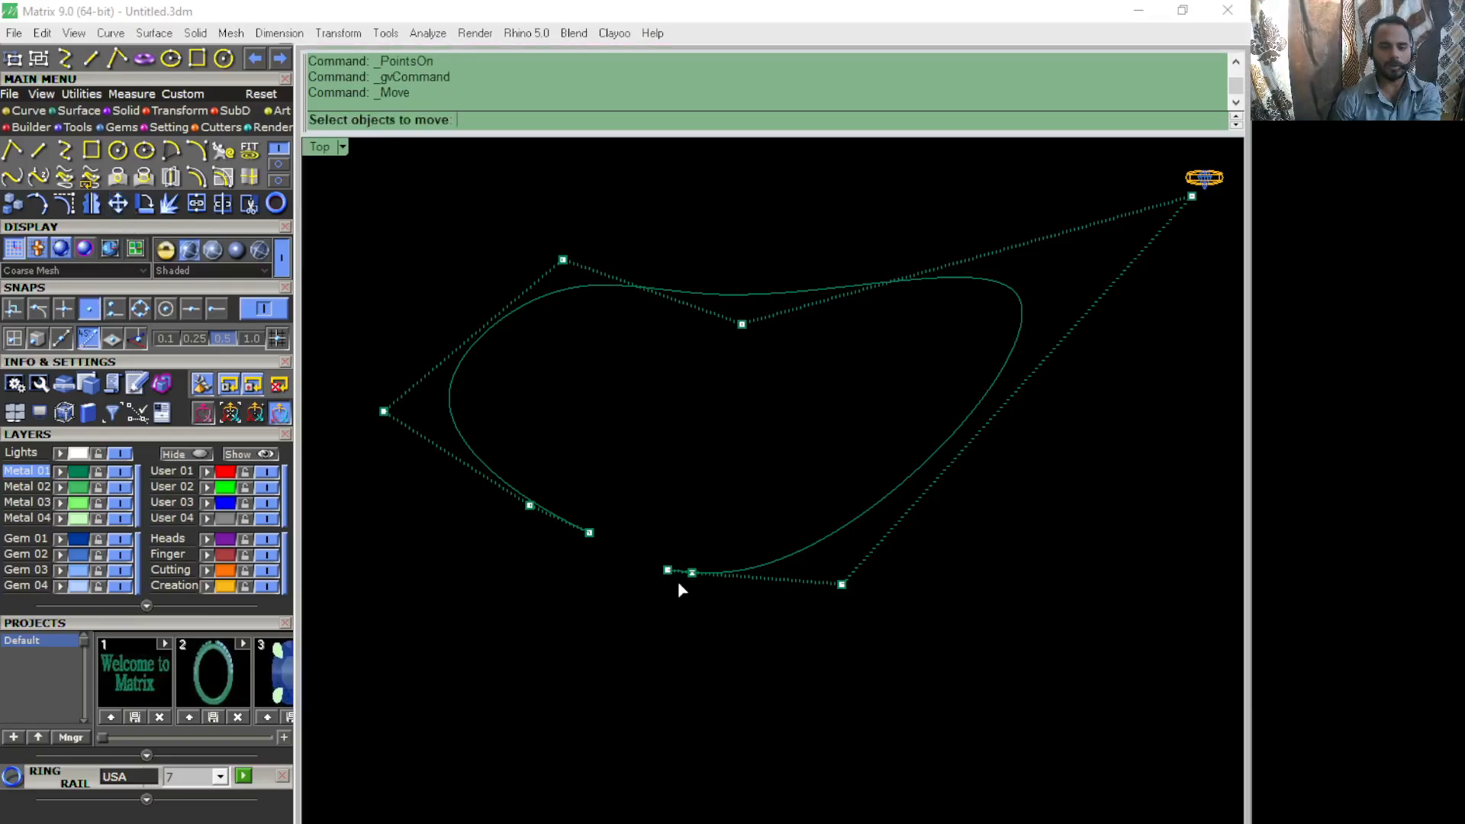
pyautogui.scroll(3, 671, 572)
pyautogui.click(664, 564)
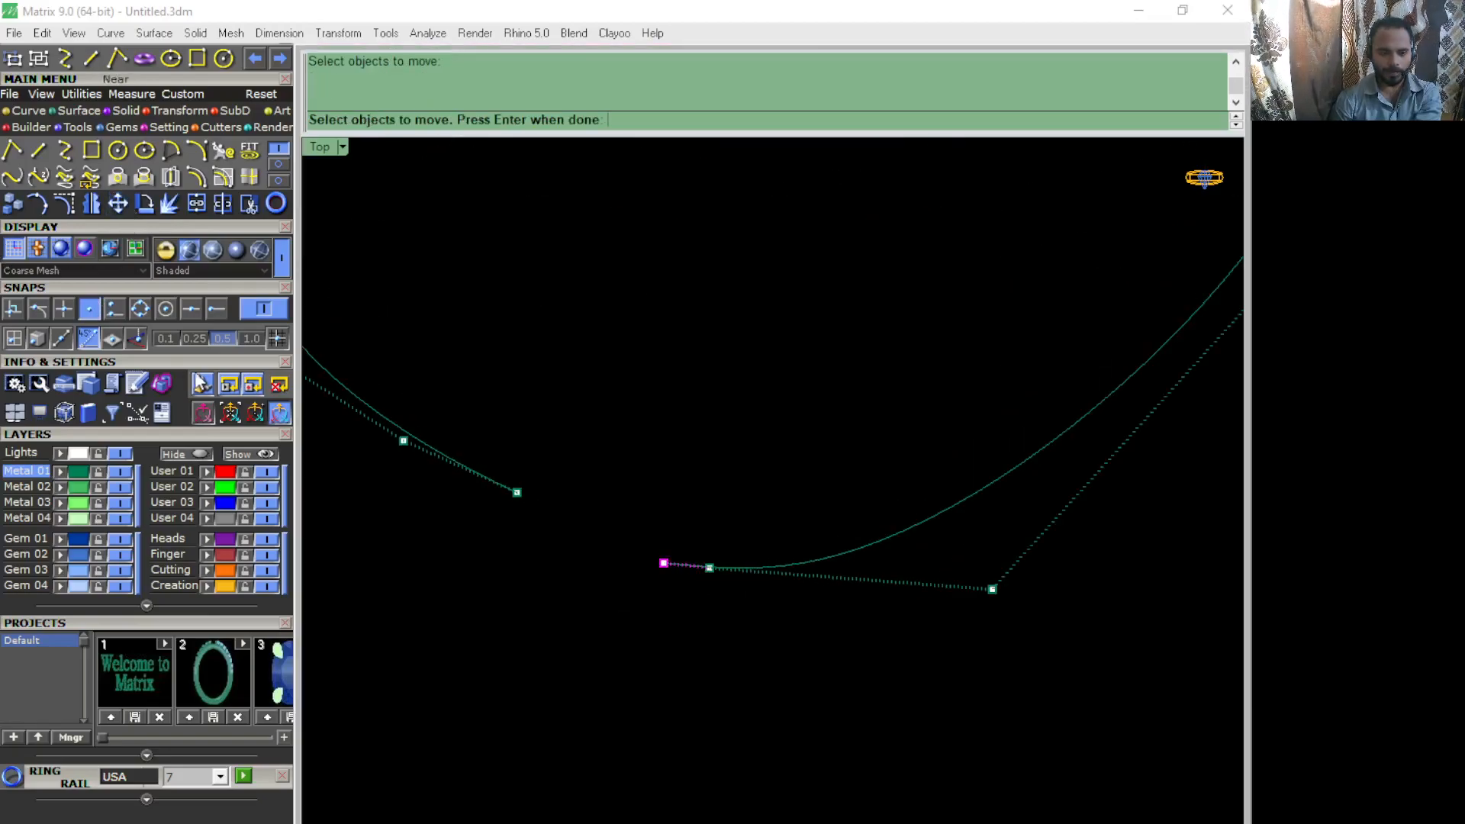
pyautogui.click(117, 203)
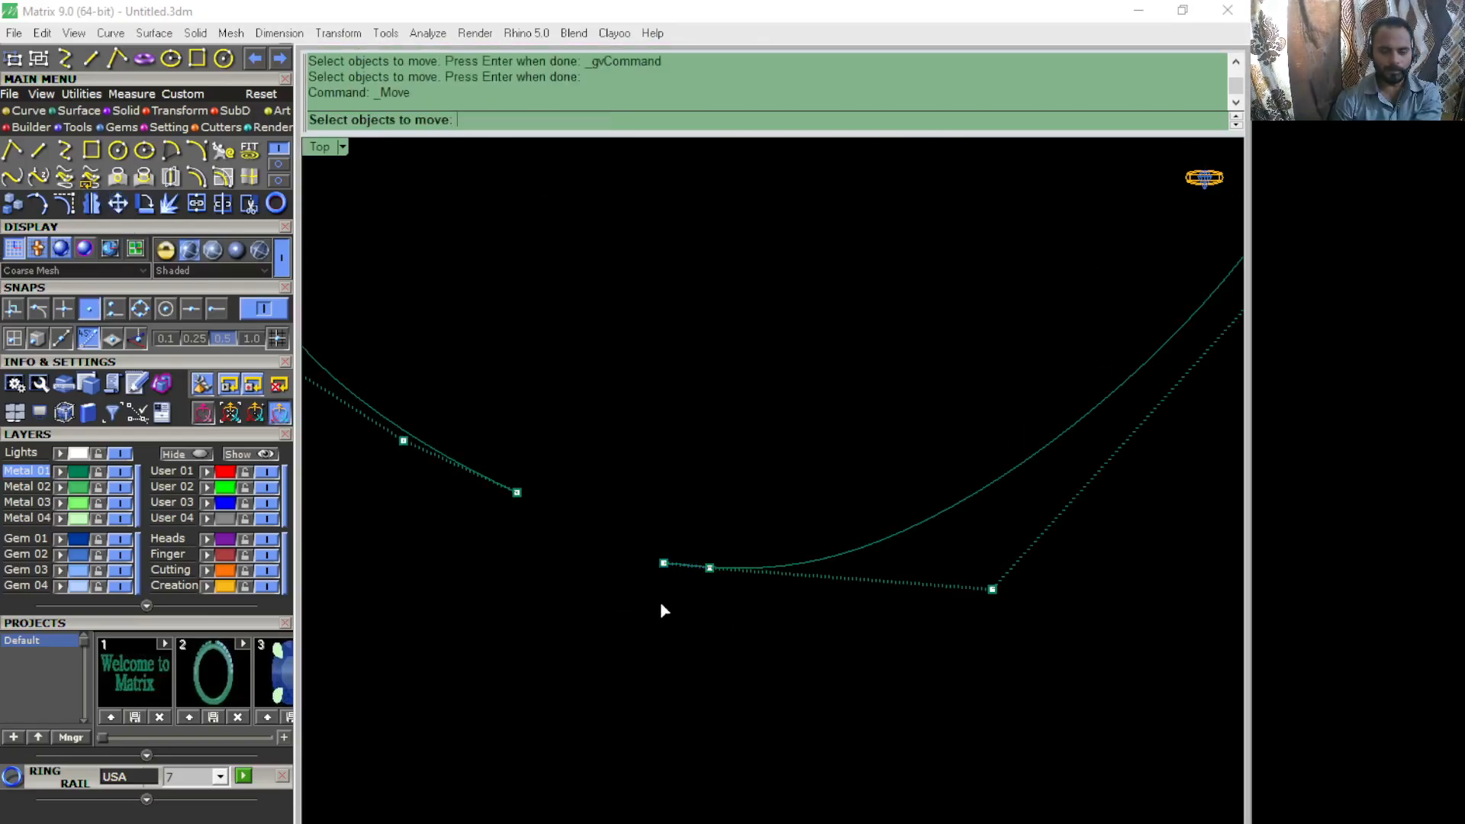
pyautogui.moveTo(625, 515); pyautogui.dragTo(698, 600)
pyautogui.click(118, 204)
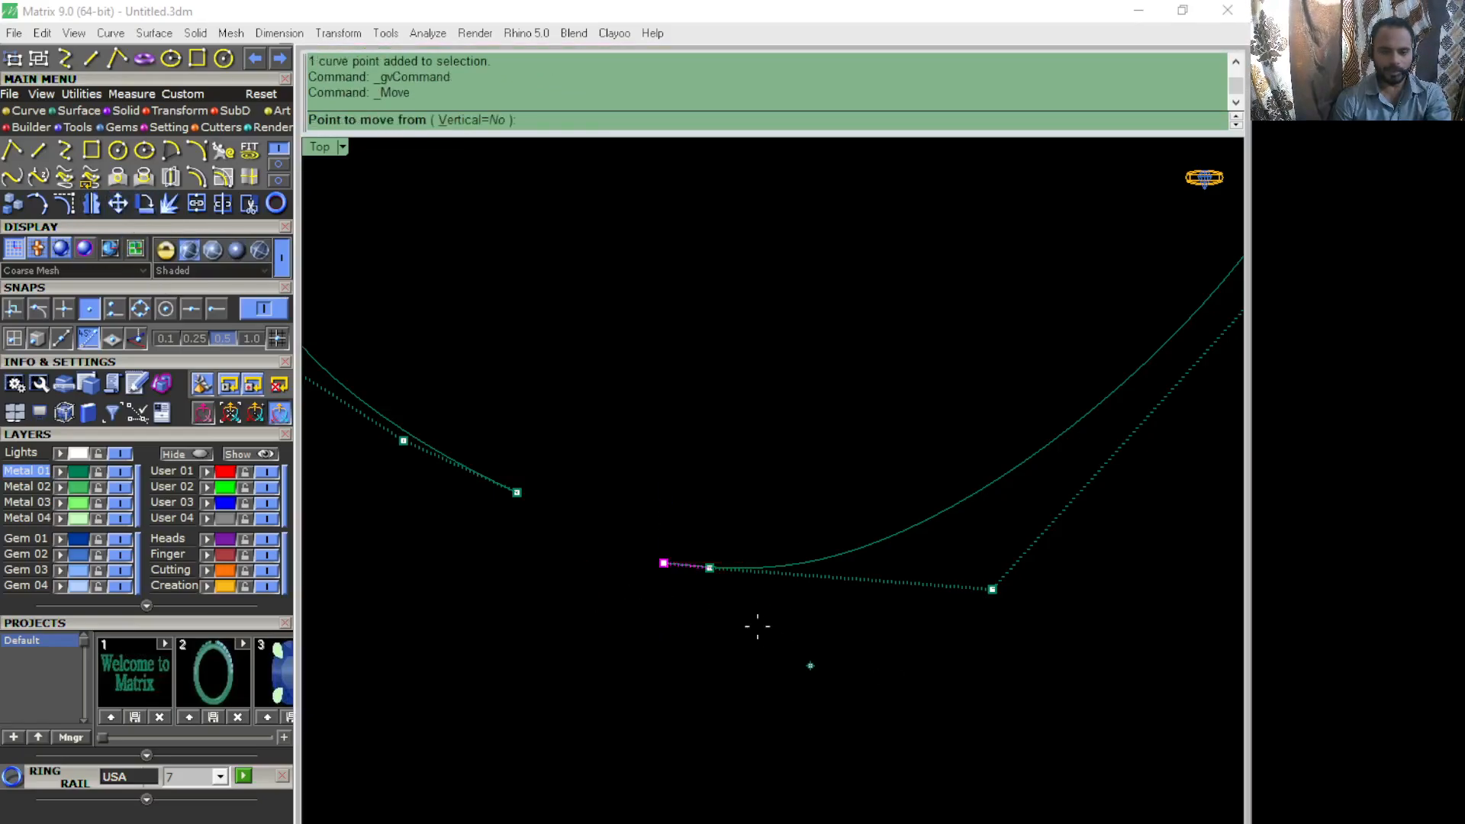
pyautogui.click(665, 563)
pyautogui.click(516, 492)
# Step: Turn off the control points and delete the curve
pyautogui.scroll(-6, 708, 599)
pyautogui.press('Escape')
pyautogui.moveTo(777, 612); pyautogui.dragTo(673, 432)
pyautogui.scroll(-2, 670, 432)
pyautogui.press('Delete')
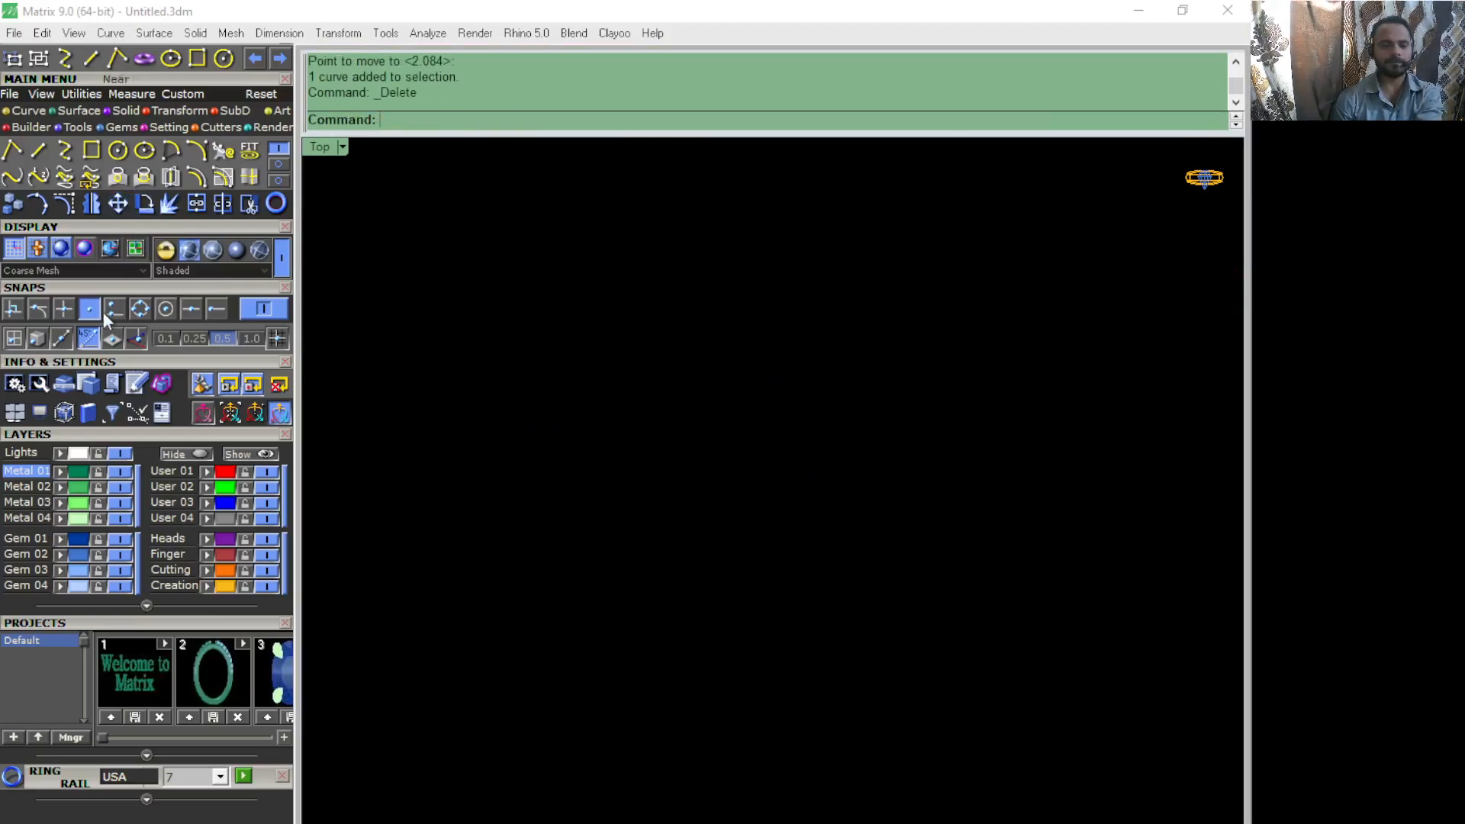
# Step: Switch to the Intersection snap and draw a horizontal line crossed by a vertical line about 40 long
pyautogui.click(65, 309)
pyautogui.rightClick(677, 501)
pyautogui.click(581, 480)
pyautogui.click(1096, 520)
pyautogui.scroll(-6, 707, 404)
pyautogui.rightClick(718, 380)
pyautogui.click(693, 327)
pyautogui.scroll(4, 728, 618)
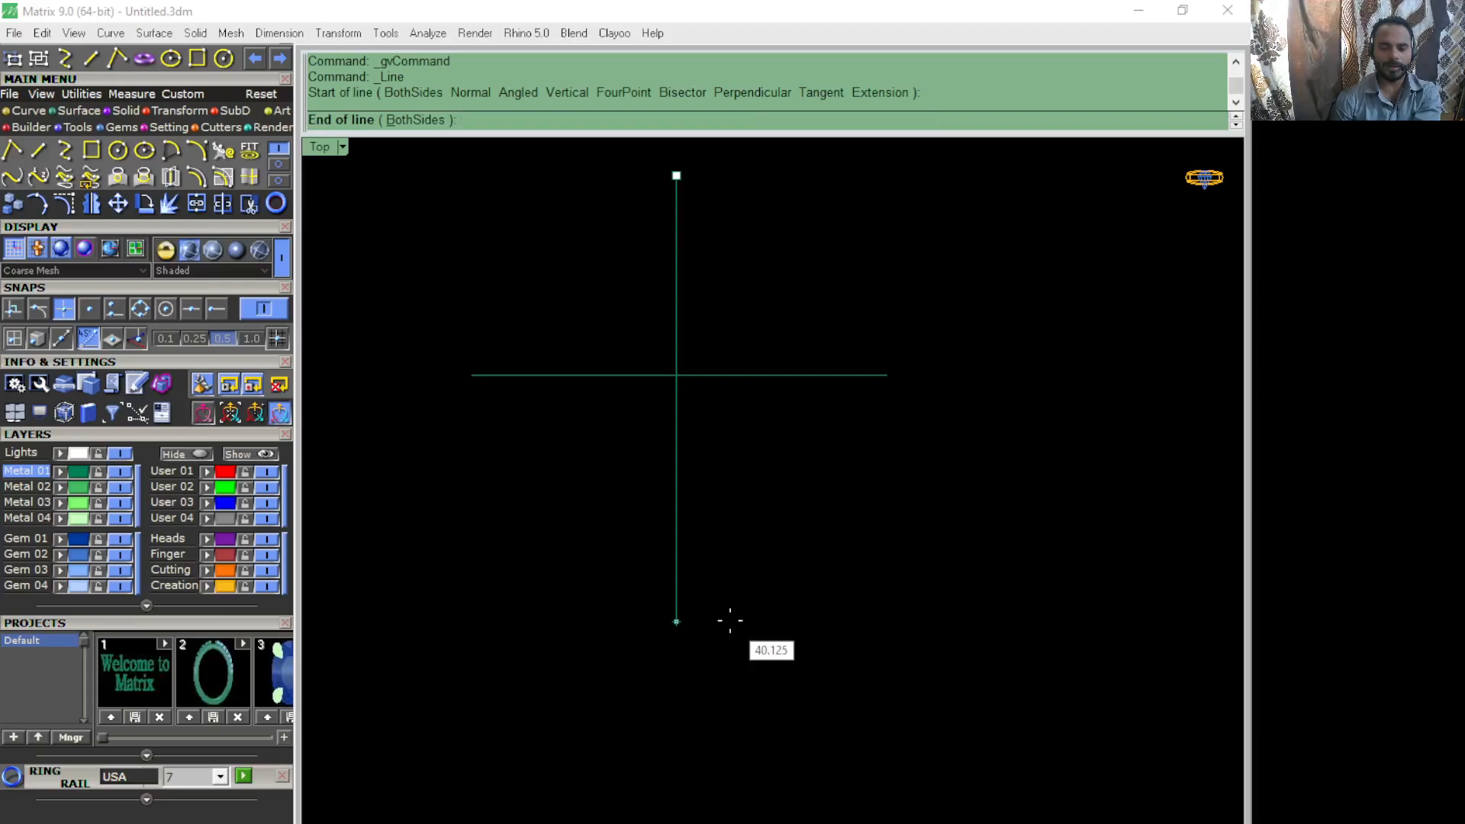
pyautogui.click(730, 621)
# Step: Draw a circle about 22.3 in diameter centred on the two lines' intersection, and a smaller one centred where it meets the vertical line above
pyautogui.scroll(-2, 680, 378)
pyautogui.moveTo(763, 500); pyautogui.dragTo(767, 565, button='right')
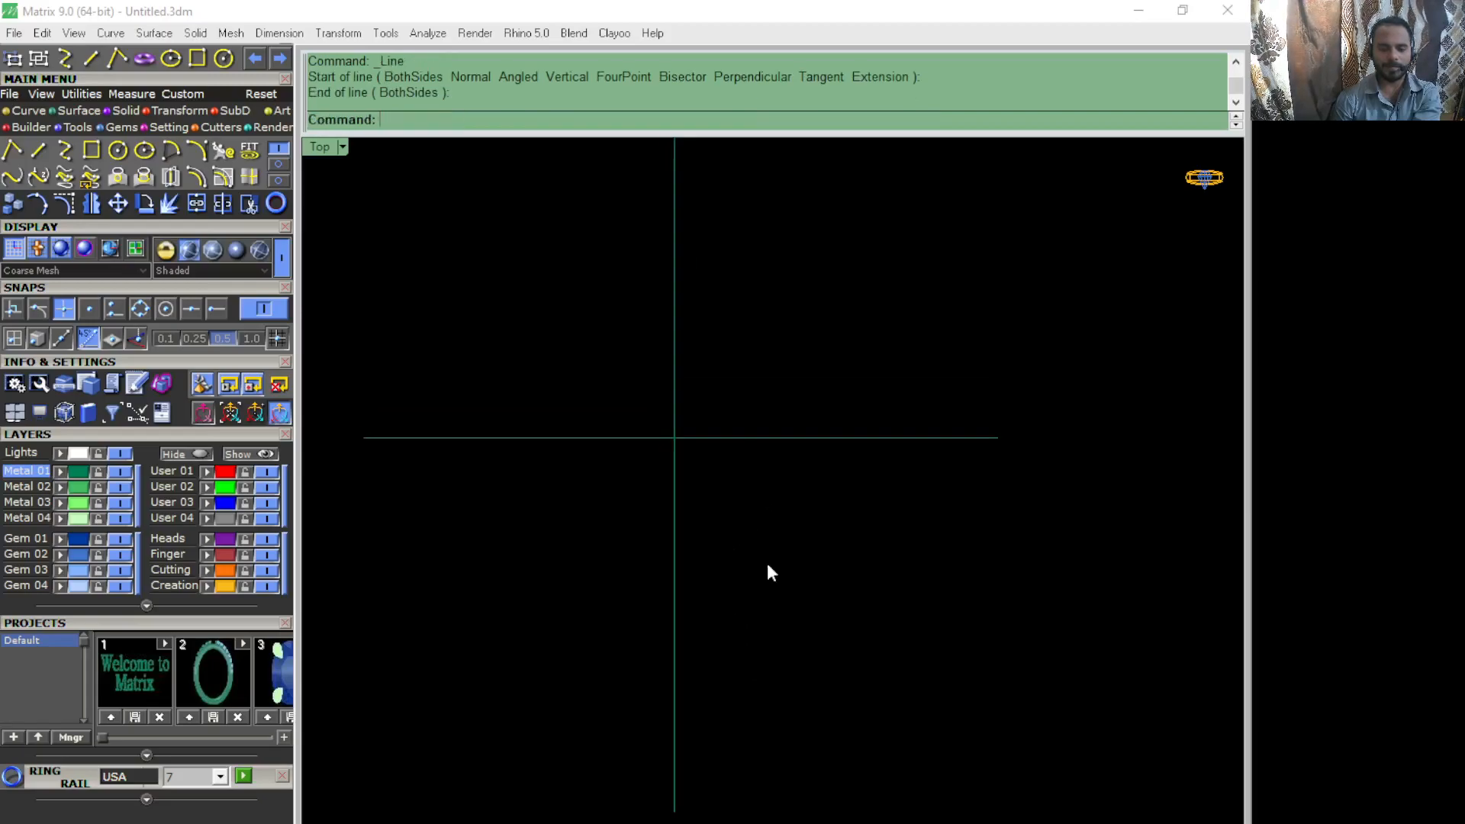
pyautogui.click(119, 151)
pyautogui.click(675, 438)
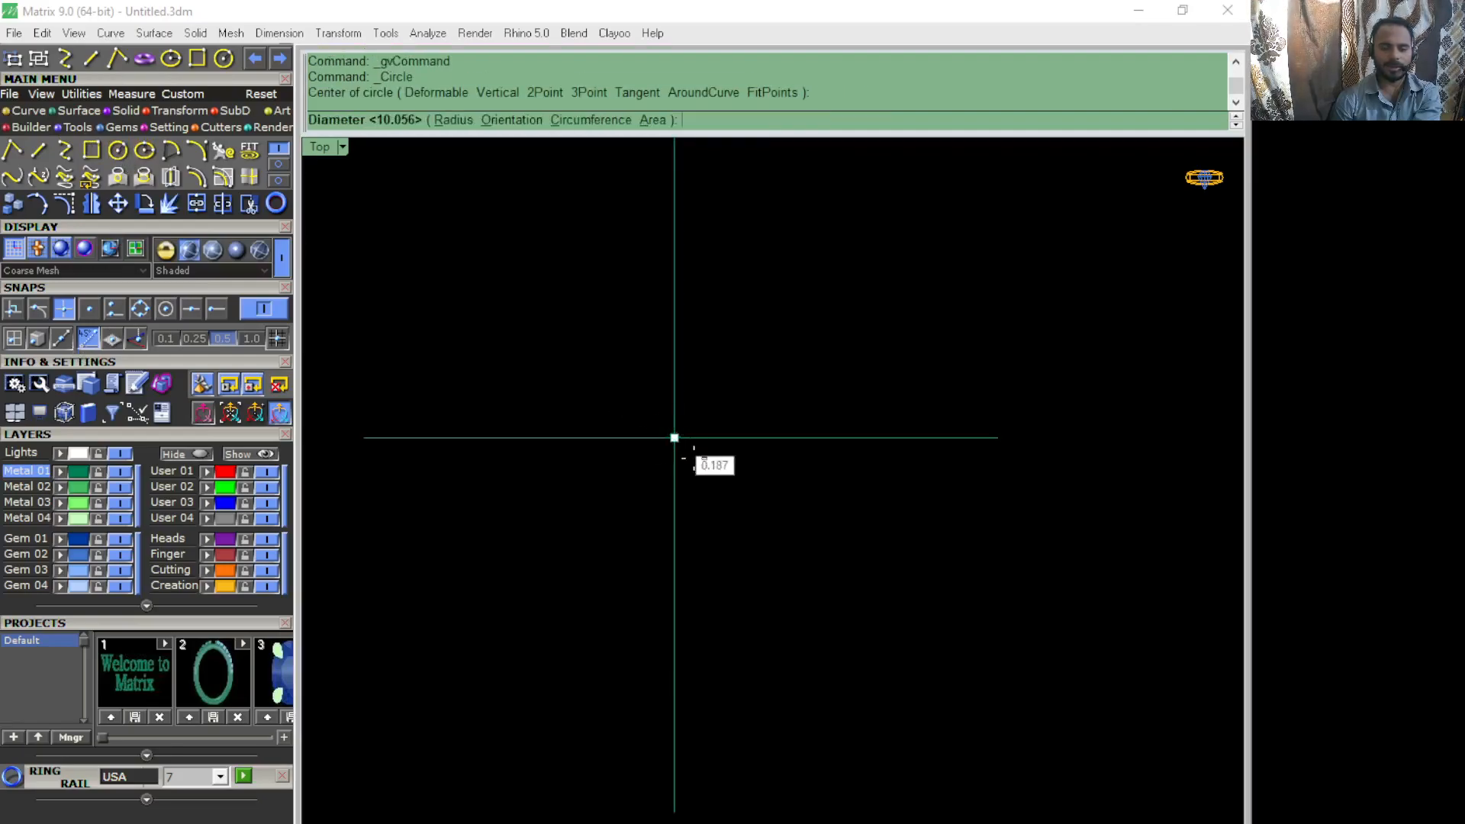
pyautogui.click(786, 598)
pyautogui.scroll(-2, 668, 379)
pyautogui.rightClick(661, 366)
pyautogui.click(672, 295)
pyautogui.click(573, 275)
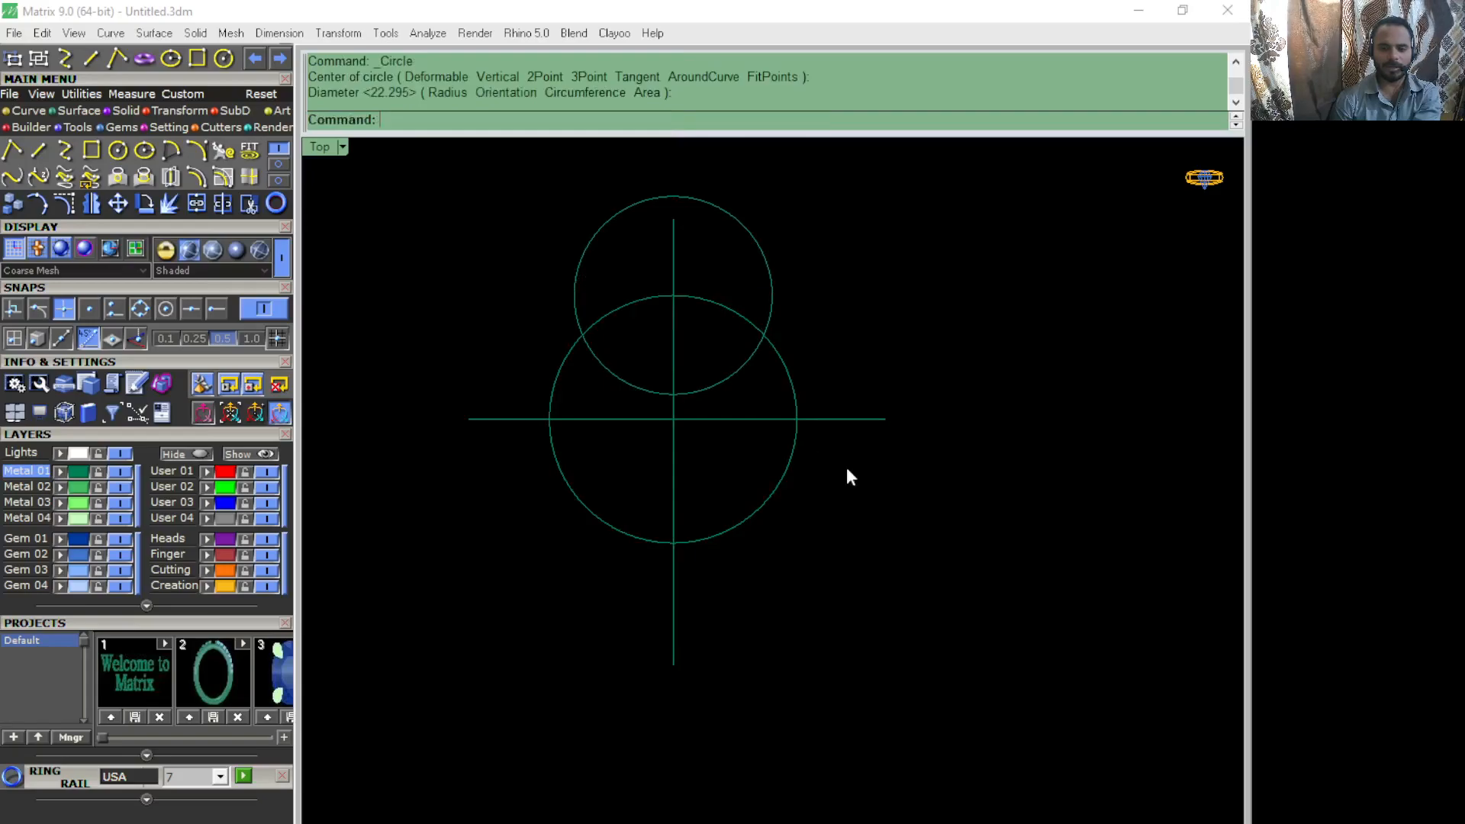
# Step: Draw a circle about 44.7 in diameter centred on the first circle's right crossing with the horizontal line, and another centred where that circle crosses the vertical line below
pyautogui.rightClick(845, 469)
pyautogui.click(796, 419)
pyautogui.click(858, 666)
pyautogui.rightClick(726, 605)
pyautogui.click(672, 635)
pyautogui.click(578, 744)
# Step: Draw two more circles snapped to intersections on the right side of the first circle, one below and one above the horizontal line
pyautogui.rightClick(859, 549)
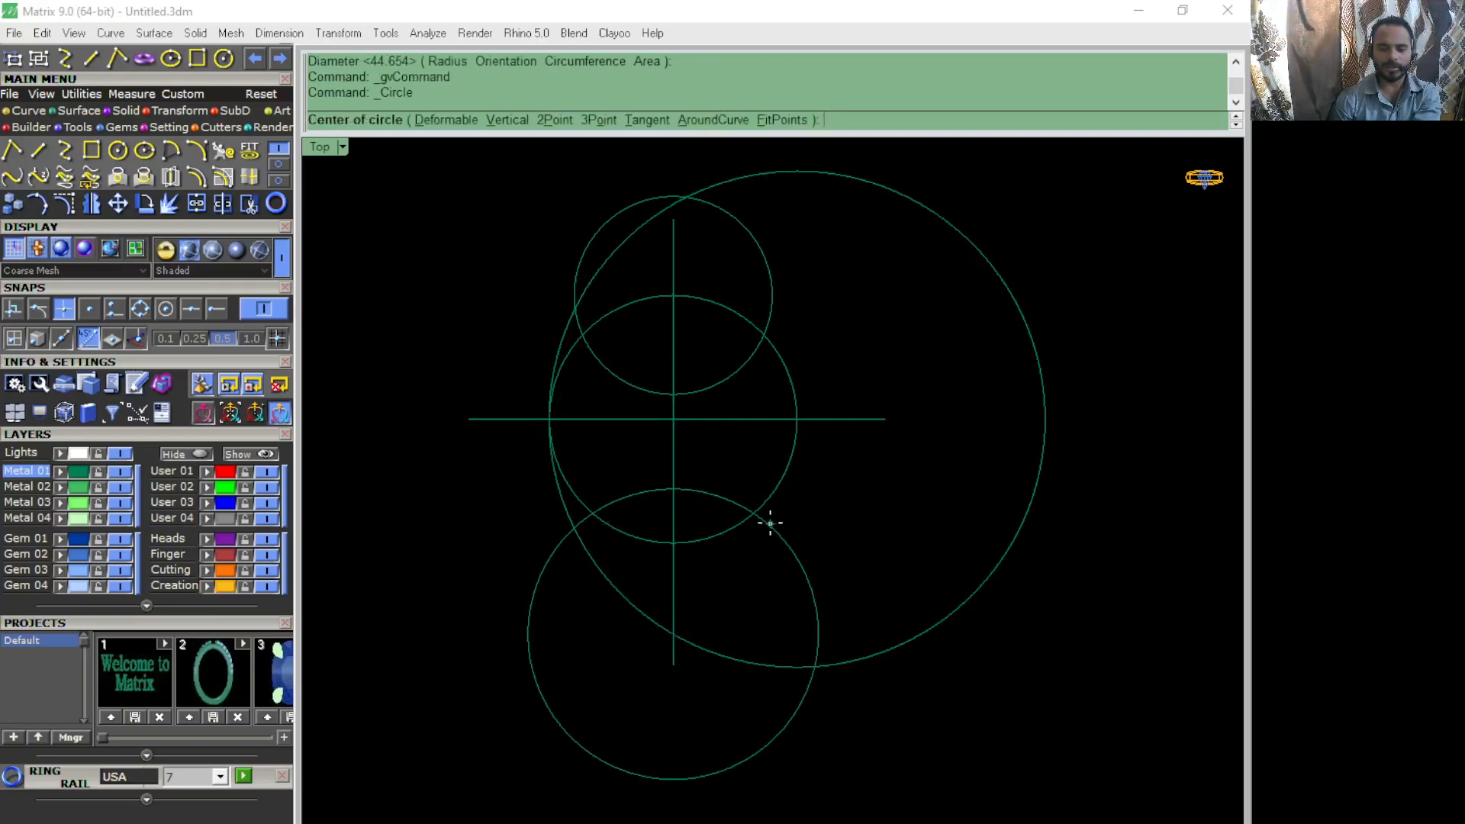
pyautogui.click(753, 513)
pyautogui.click(913, 578)
pyautogui.rightClick(795, 355)
pyautogui.click(783, 361)
pyautogui.click(941, 284)
# Step: Add two large circles centred on circle intersections in the upper part of the pattern, one to the left and one to the right
pyautogui.rightClick(667, 359)
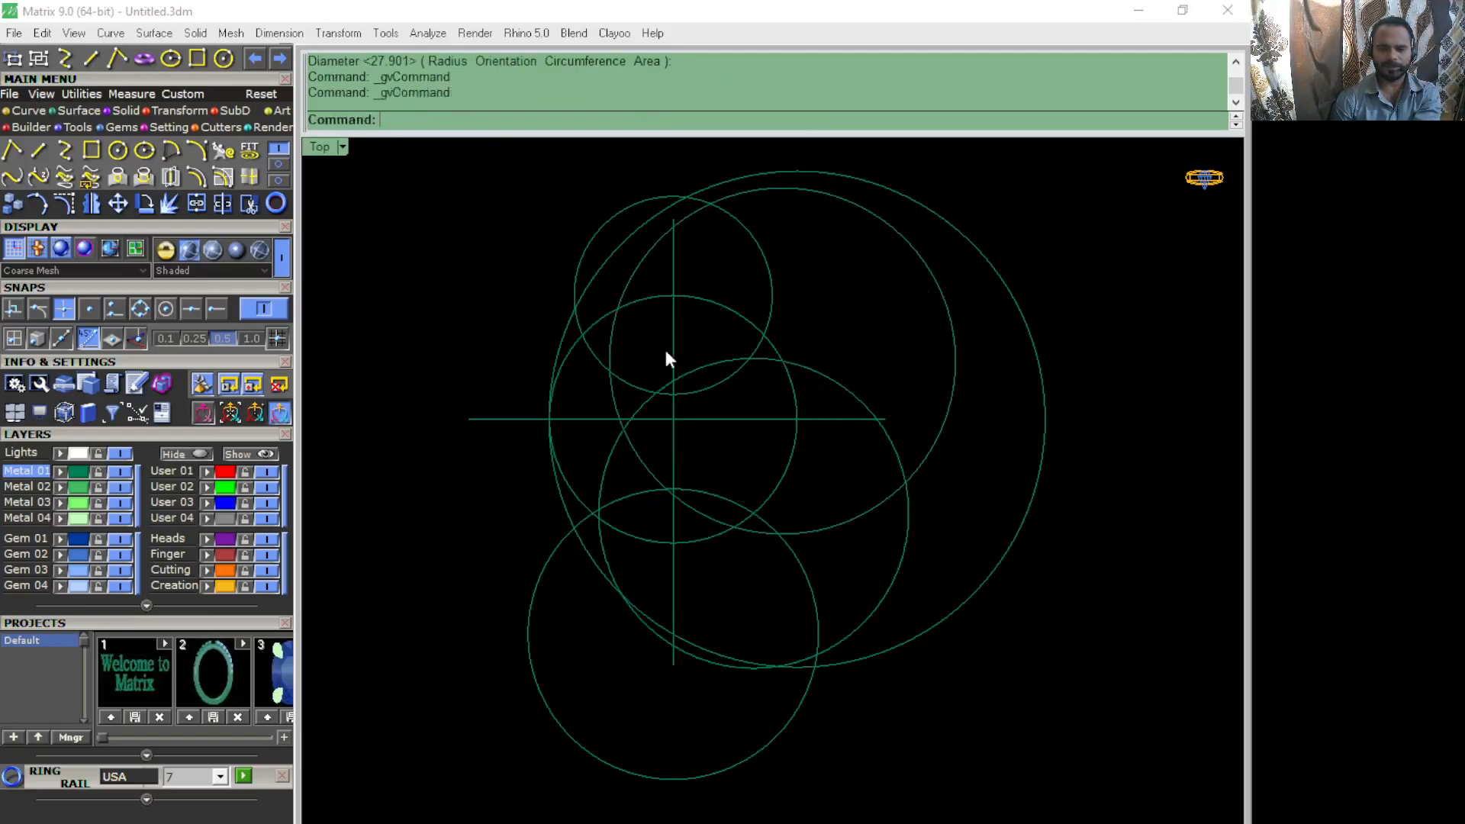
pyautogui.click(609, 372)
pyautogui.scroll(-4, 603, 379)
pyautogui.click(508, 483)
pyautogui.rightClick(674, 240)
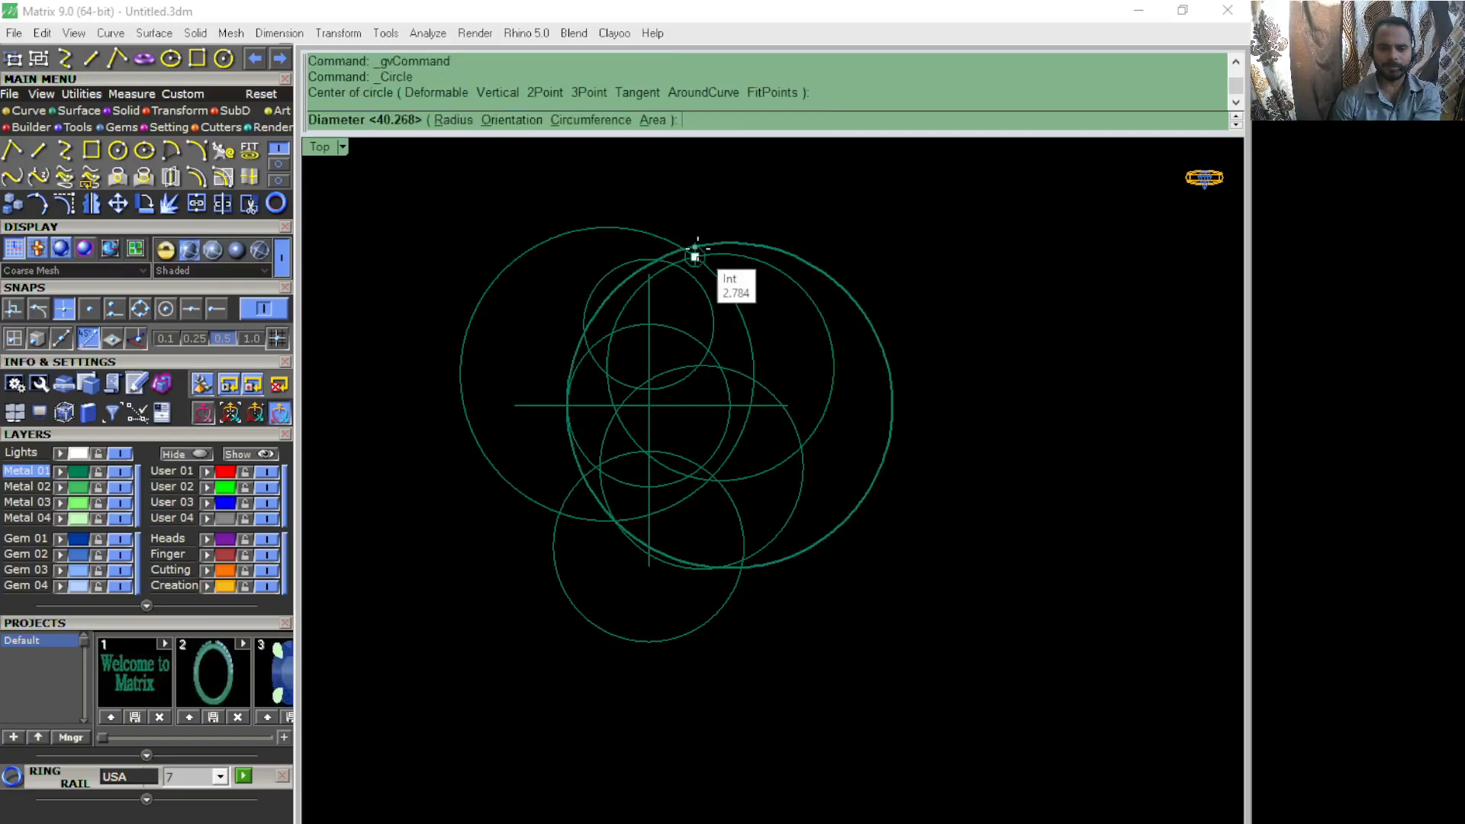
pyautogui.click(697, 247)
pyautogui.click(834, 447)
# Step: Select all the circles and both crossed lines and delete them
pyautogui.scroll(-3, 984, 340)
pyautogui.moveTo(999, 309); pyautogui.dragTo(638, 572)
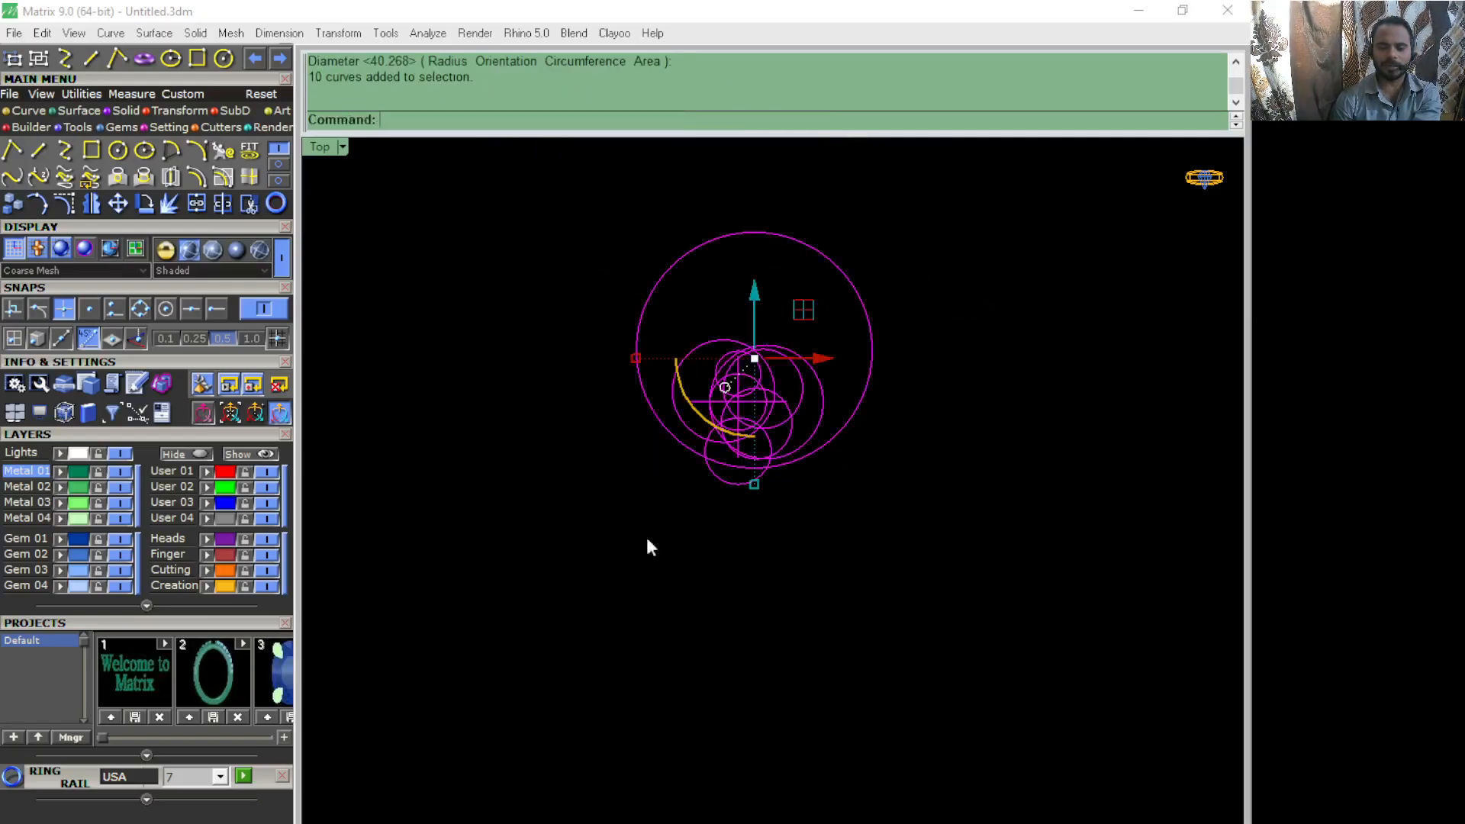
pyautogui.press('Delete')
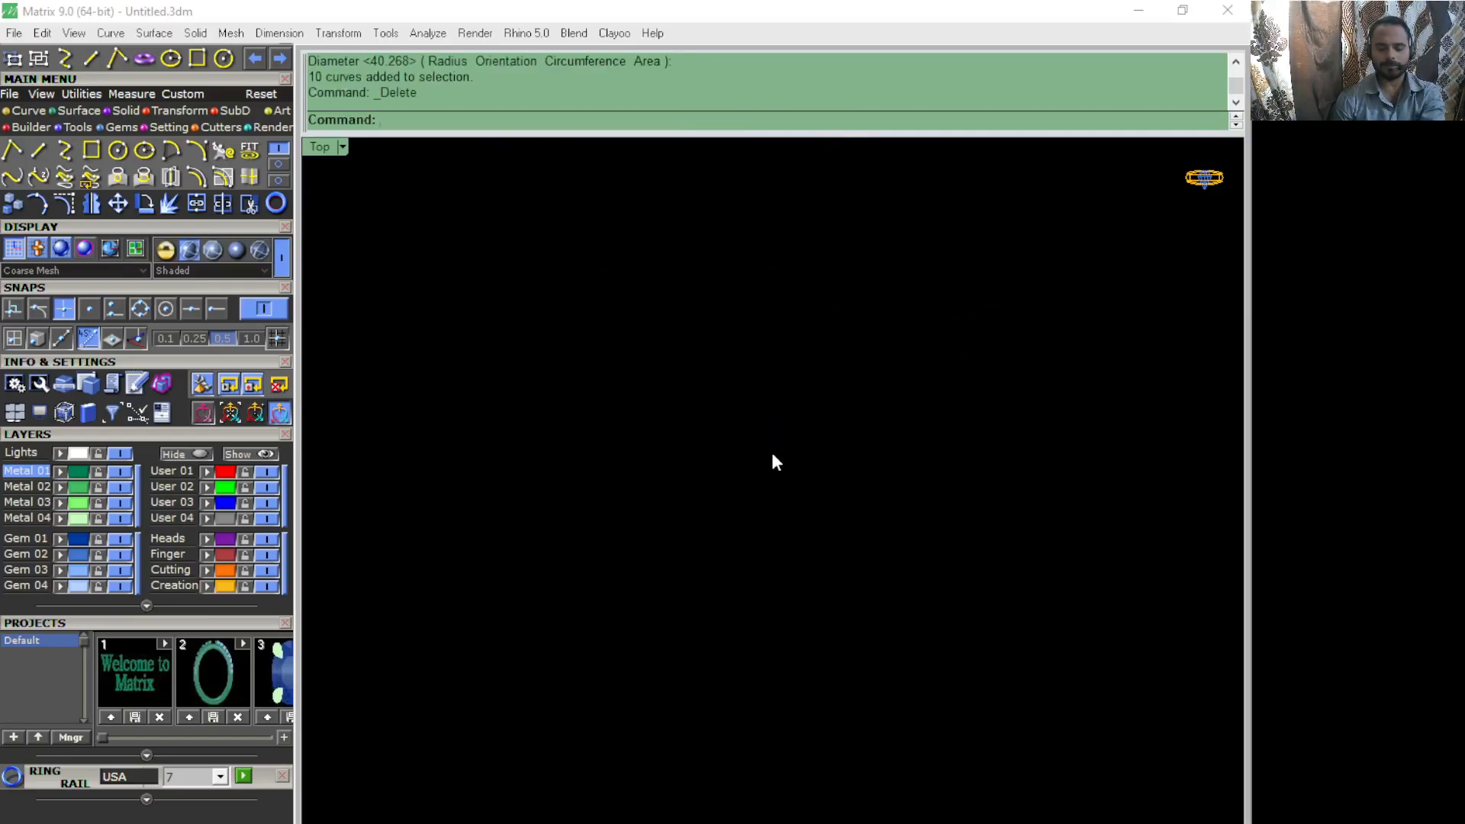
# Step: Show the grid in the Top view and turn off the Intersection snap
pyautogui.press('F7')
pyautogui.scroll(12, 747, 326)
pyautogui.moveTo(664, 339); pyautogui.dragTo(697, 455, button='right')
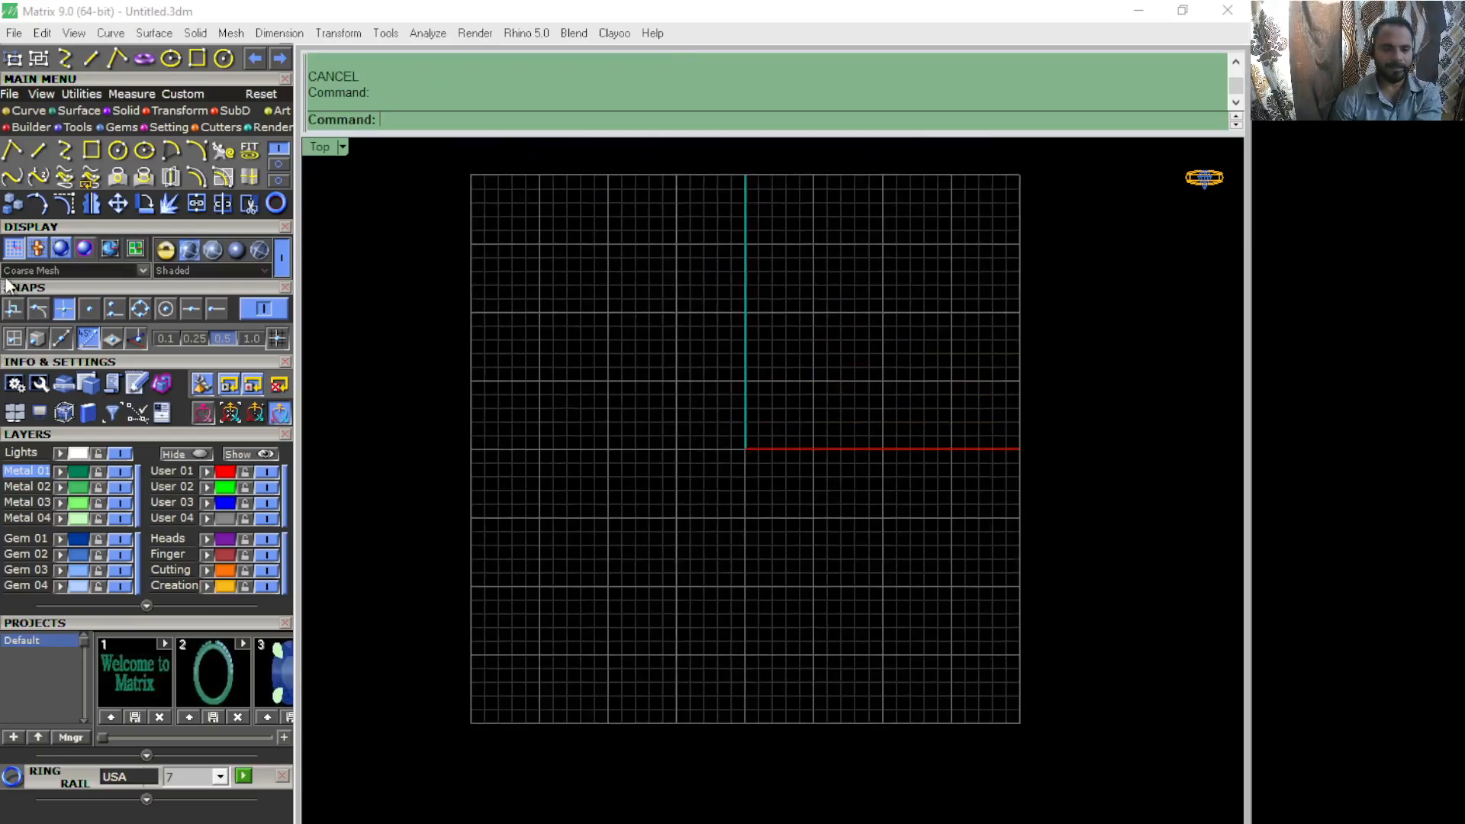
pyautogui.click(68, 309)
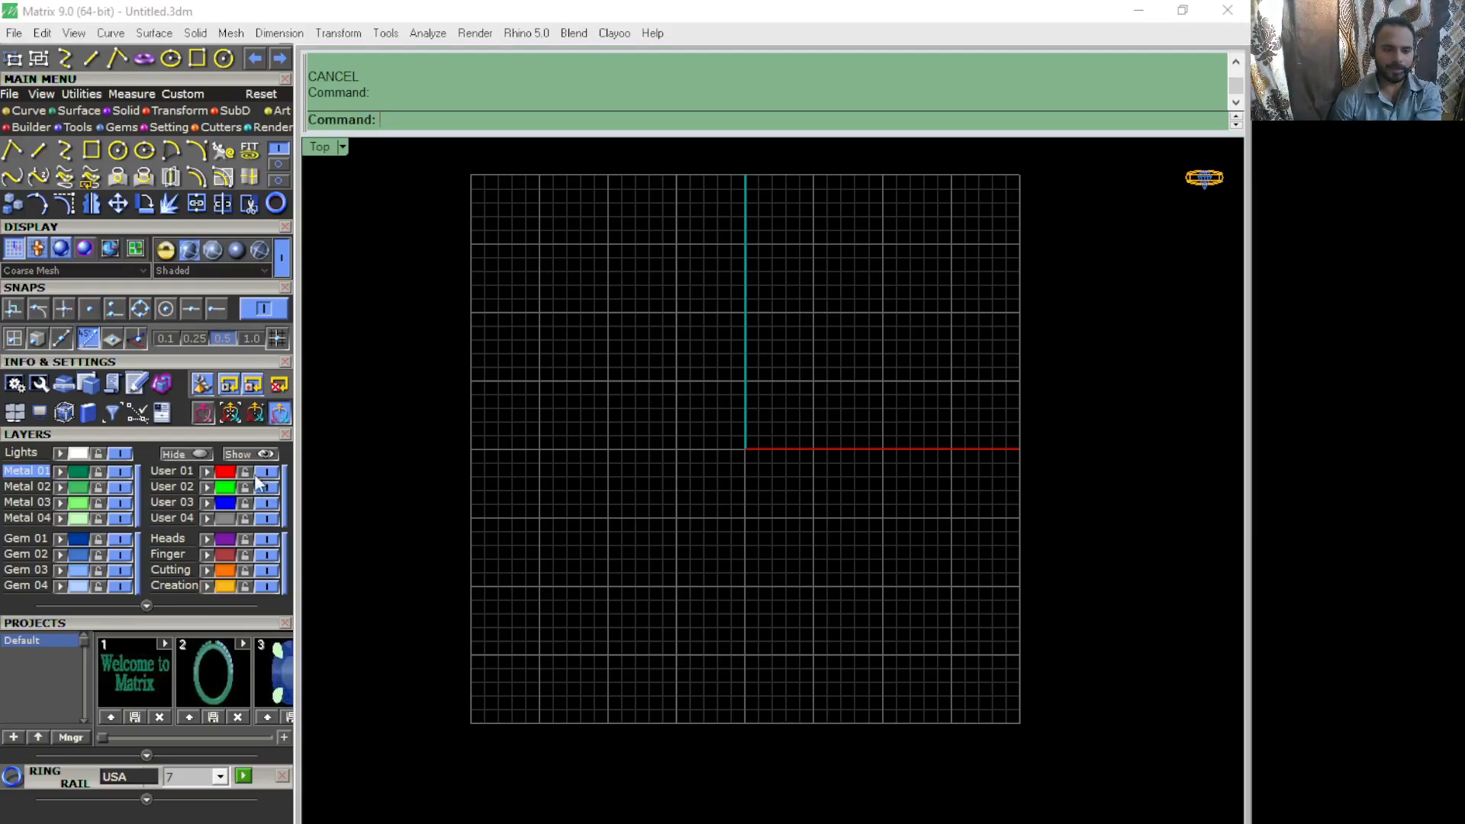
# Step: Expand the layer list to view the additional user layers, and collapse it again
pyautogui.scroll(-3, 209, 433)
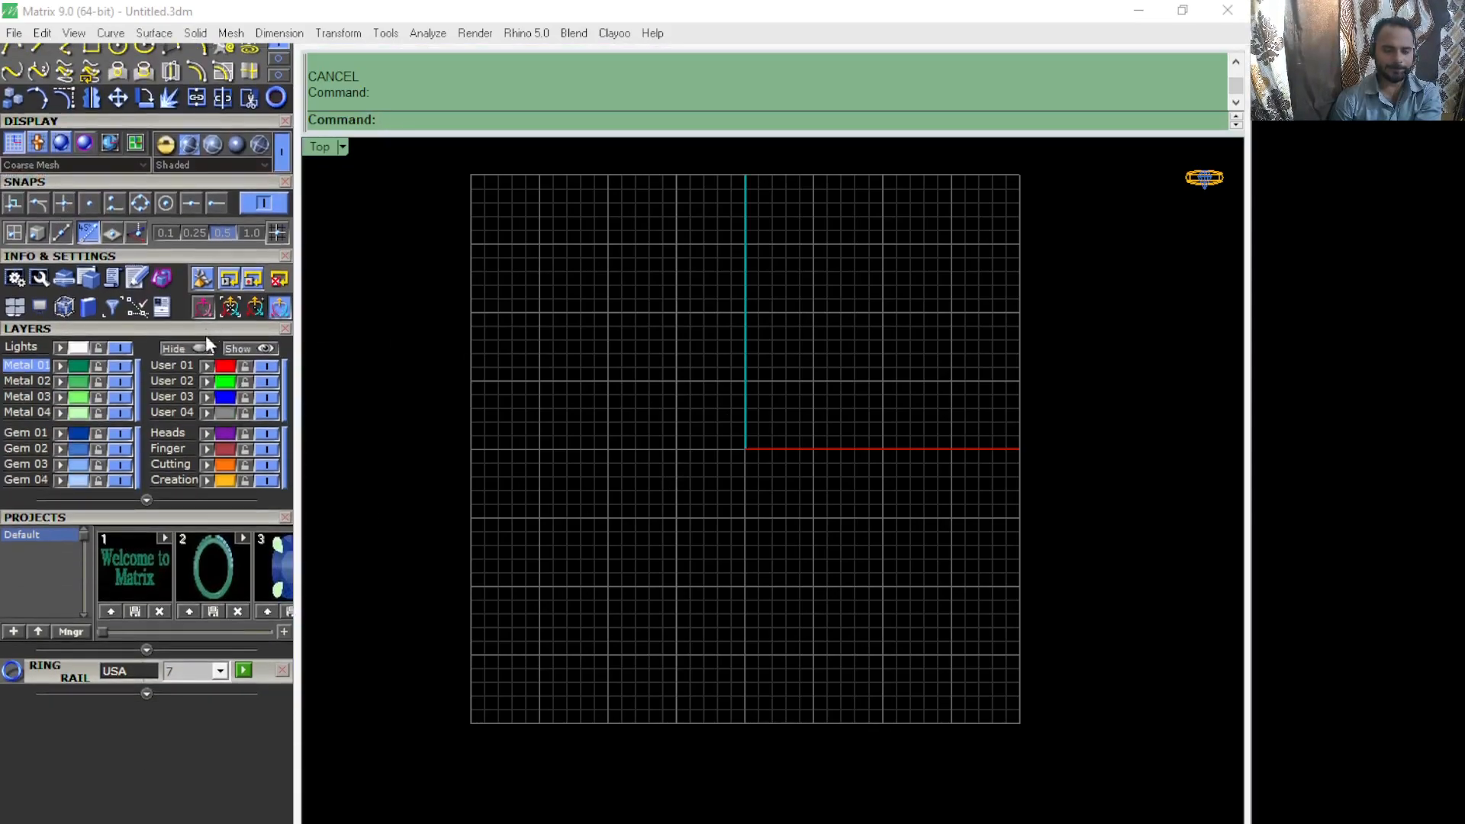
pyautogui.click(144, 498)
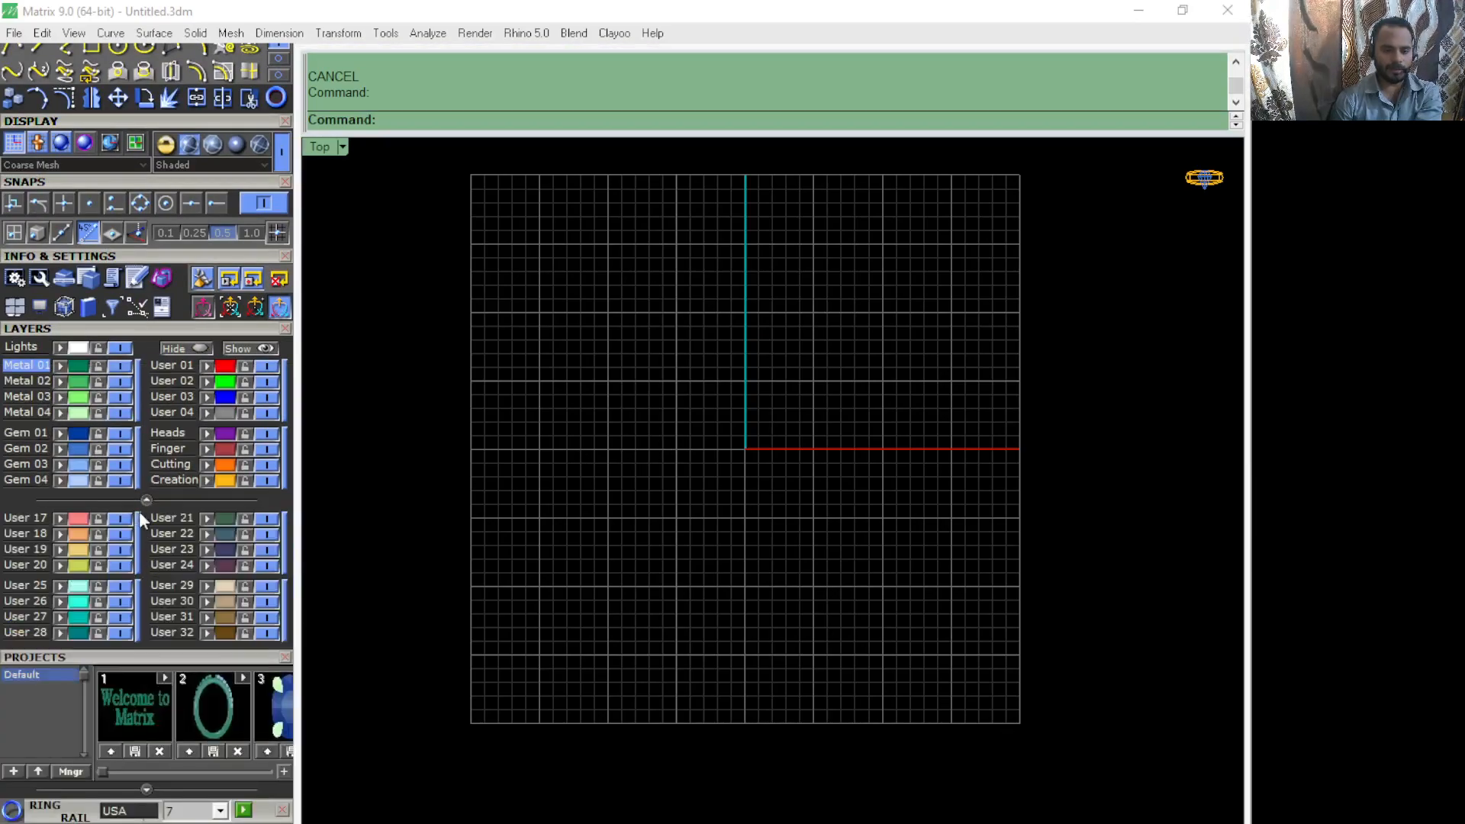
pyautogui.click(144, 501)
pyautogui.scroll(2, 872, 417)
pyautogui.moveTo(872, 417); pyautogui.dragTo(829, 473, button='right')
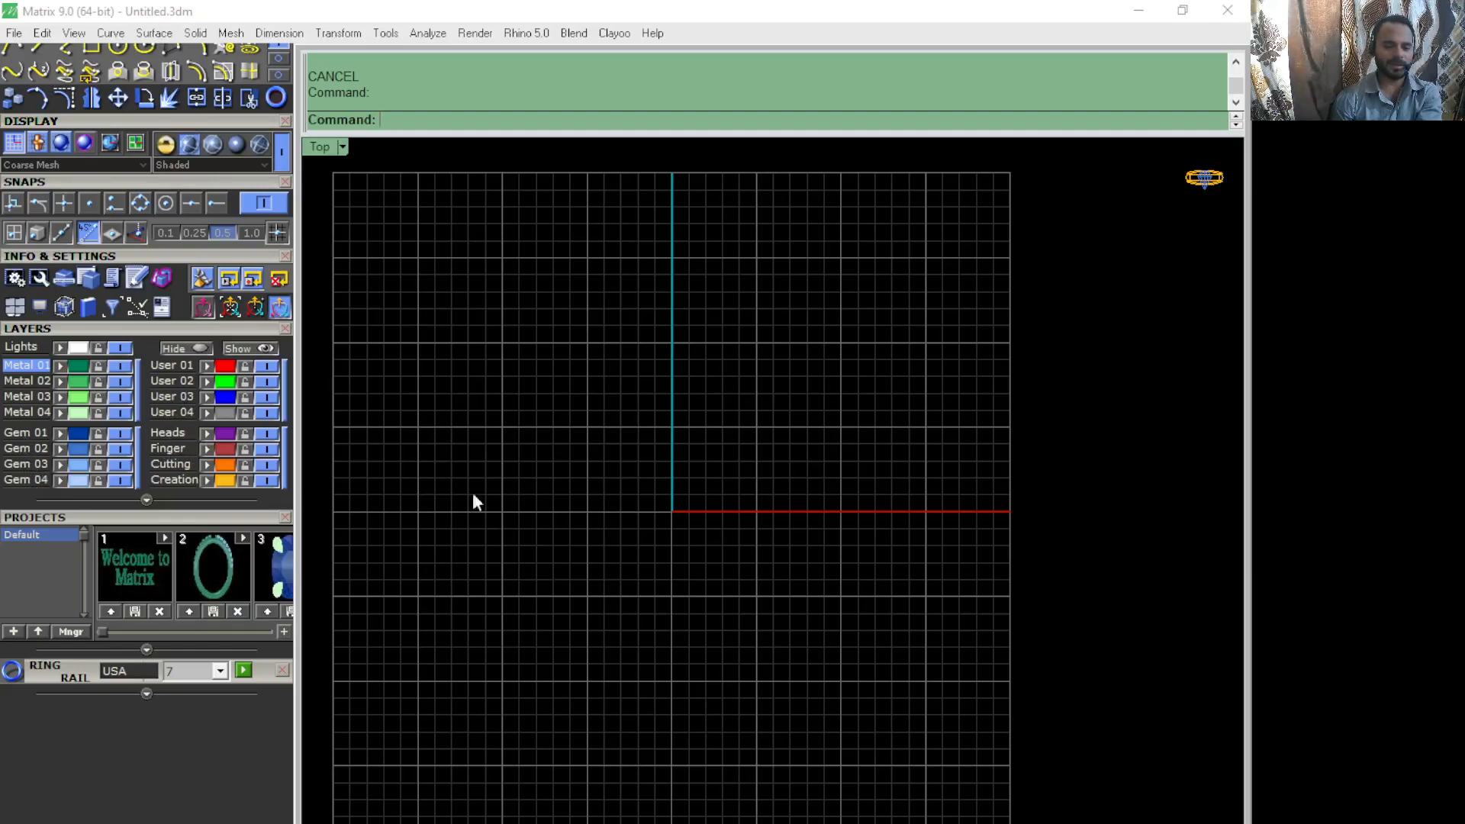
# Step: Make User 01 the current layer and draw a horizontal line in the upper-left area of the Top view
pyautogui.click(169, 365)
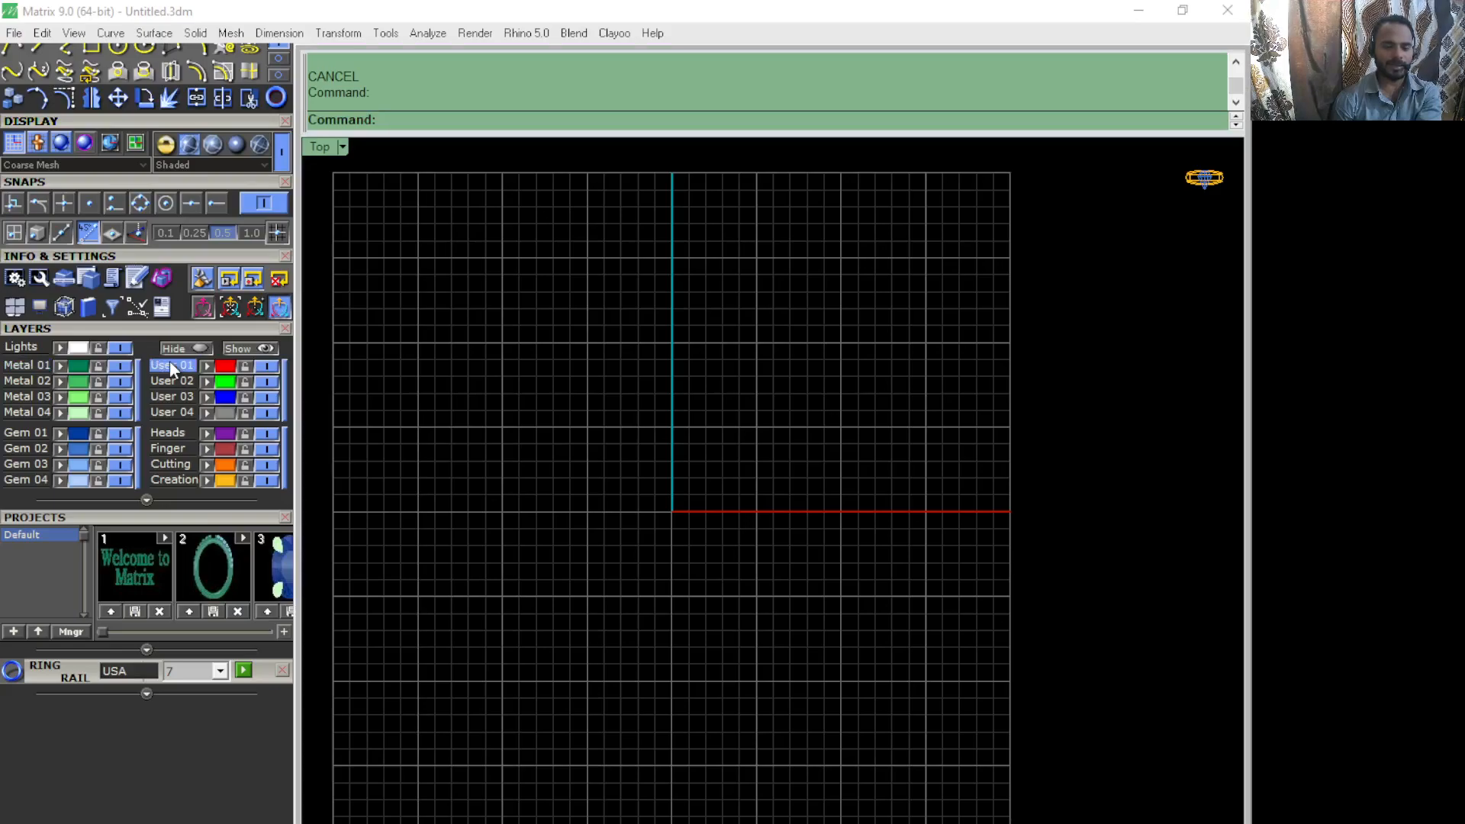
pyautogui.scroll(3, 205, 350)
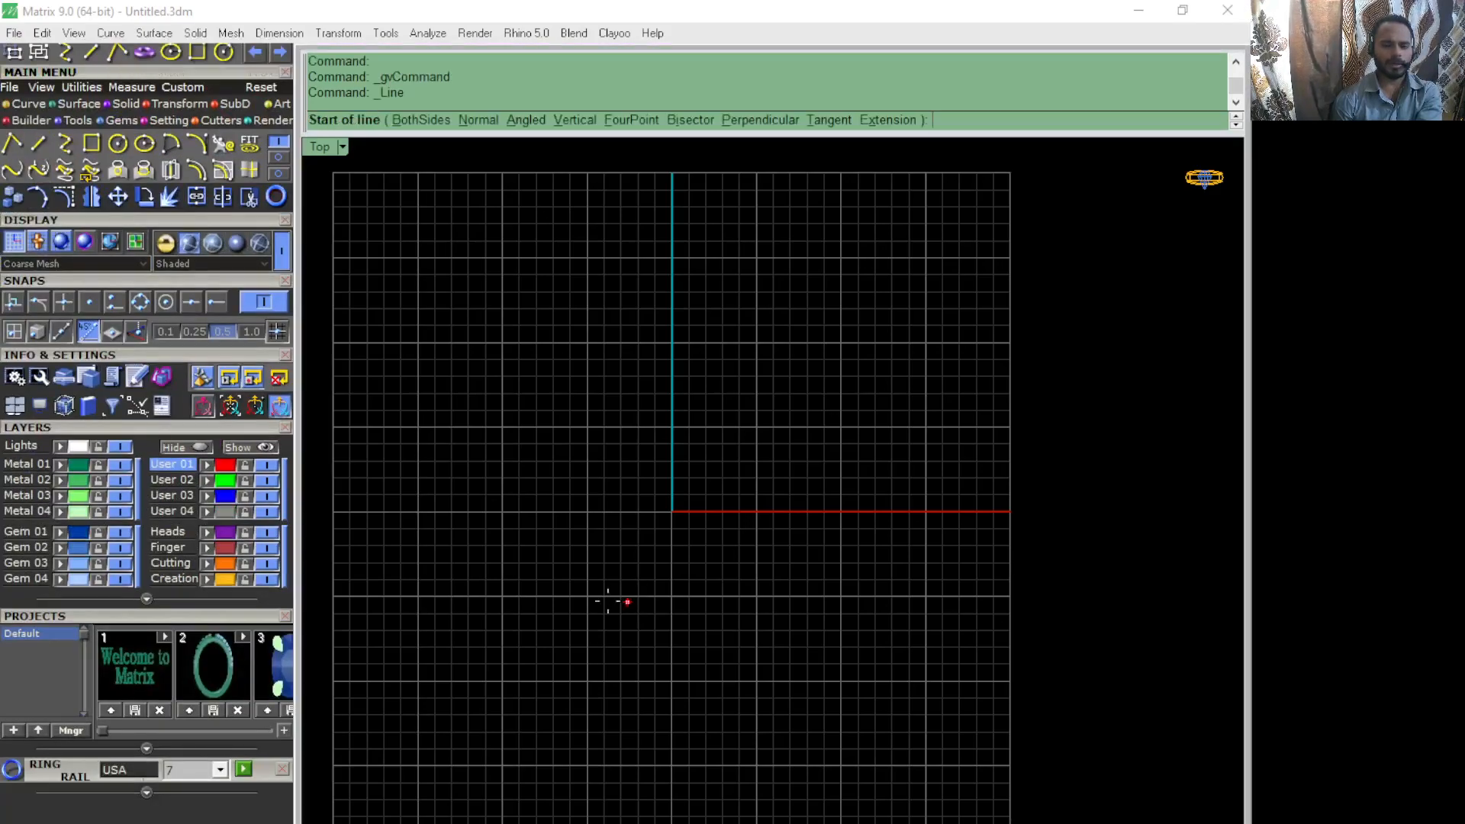
pyautogui.click(498, 526)
pyautogui.press('Escape')
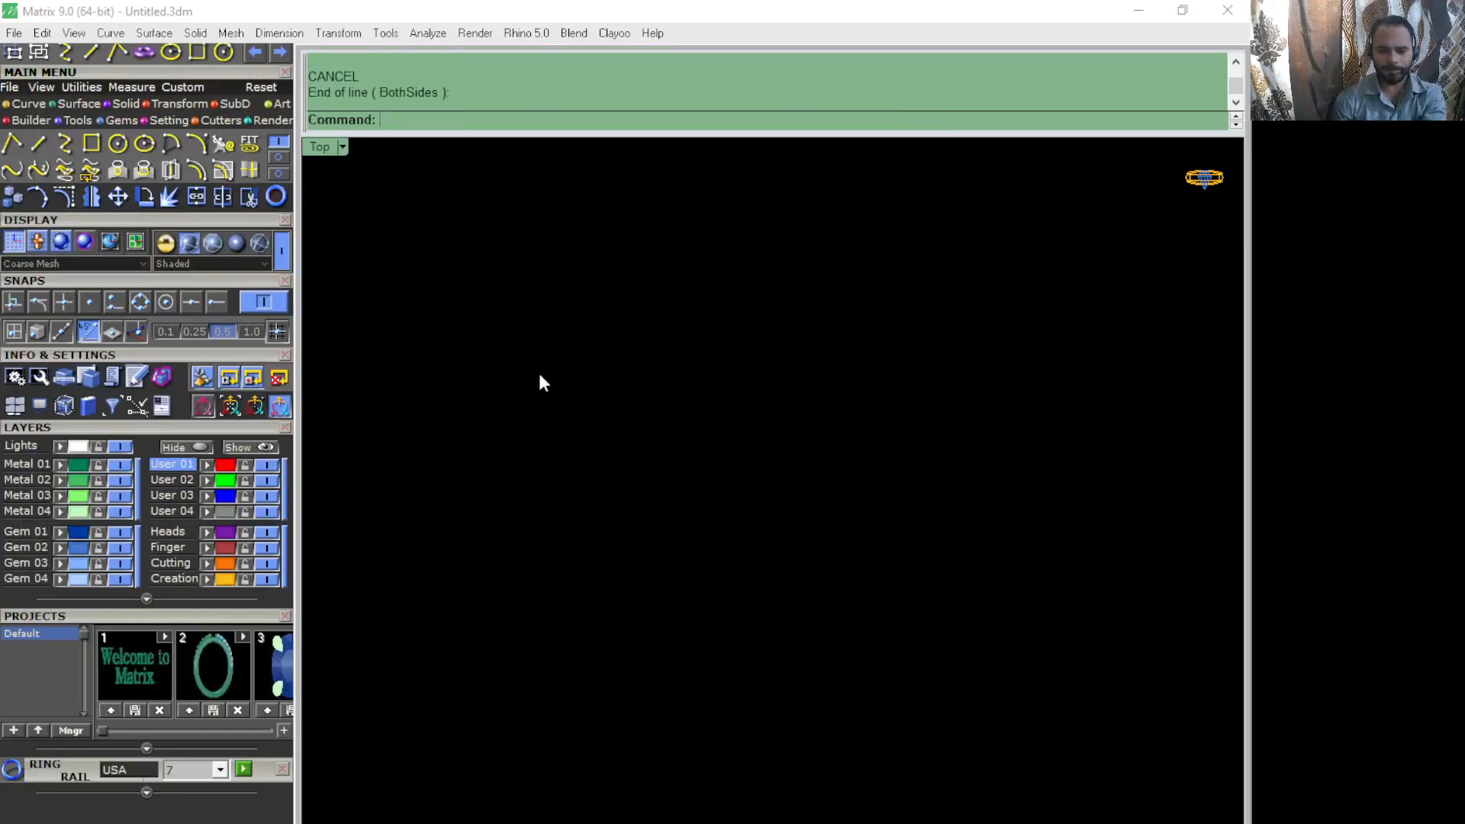
pyautogui.click(38, 143)
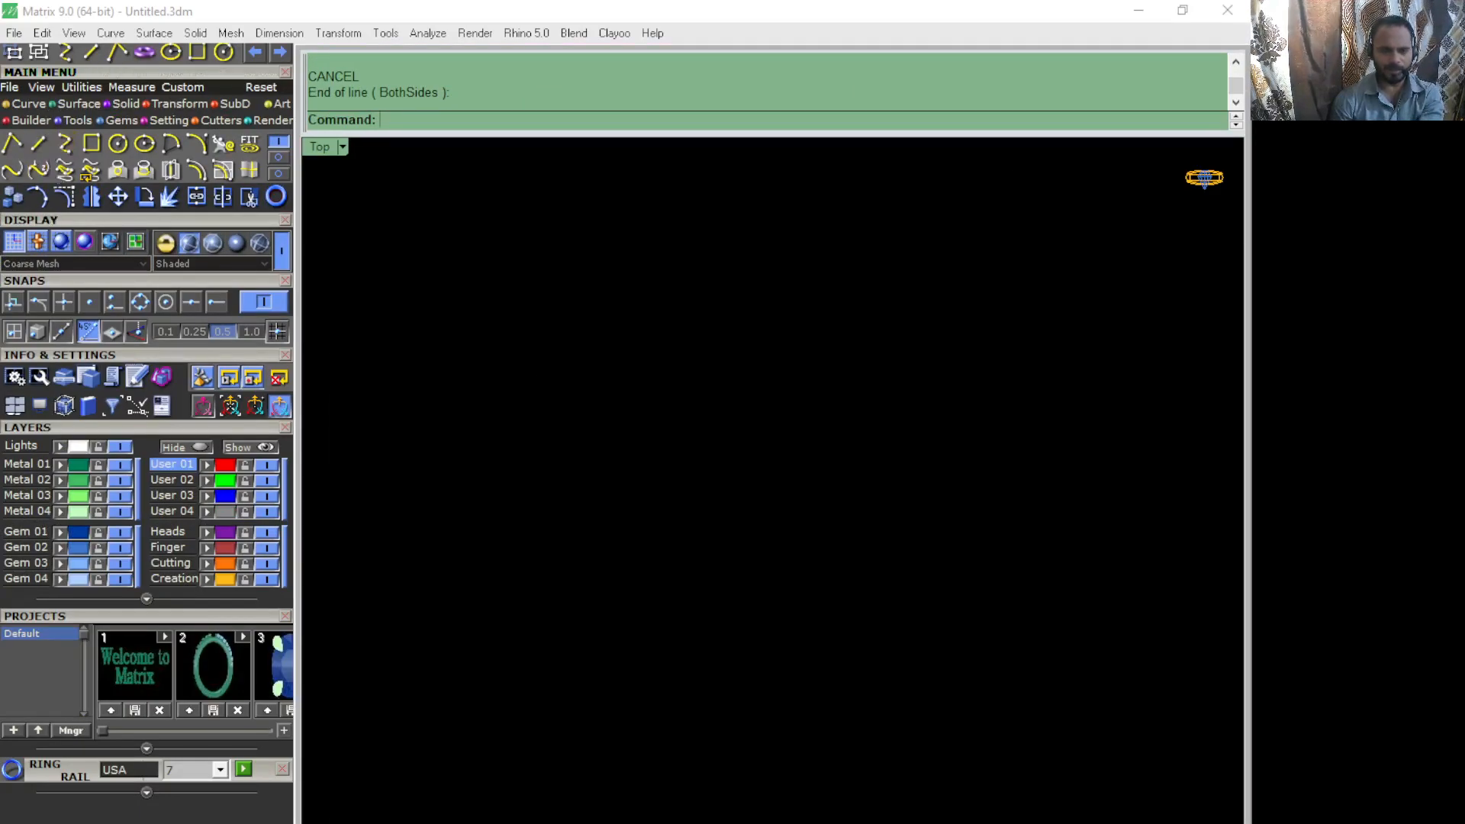
pyautogui.click(434, 329)
pyautogui.click(686, 330)
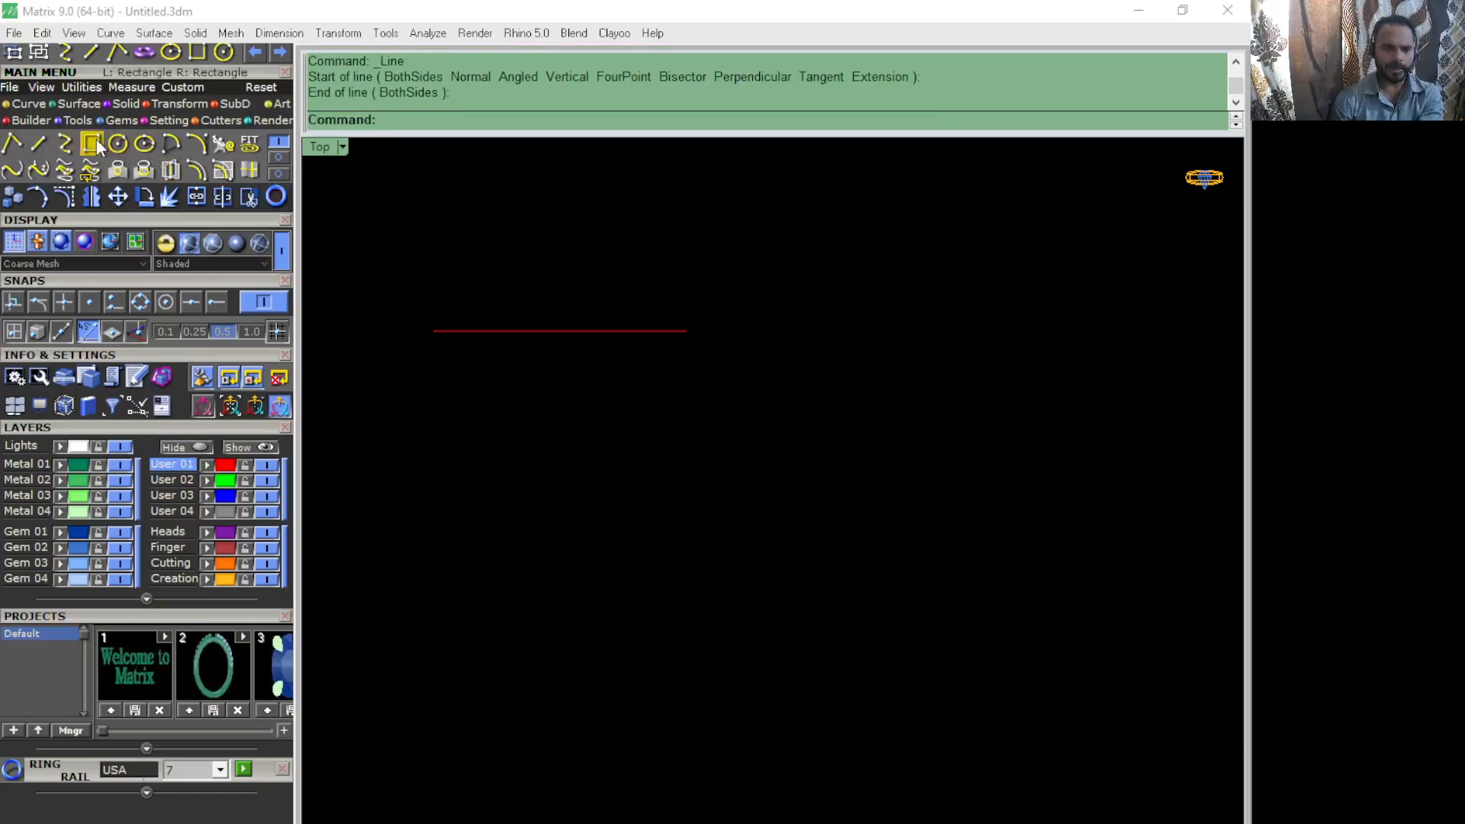
# Step: Draw a square to the right of the red line and an open arched curve through four points below them
pyautogui.click(727, 334)
pyautogui.click(853, 460)
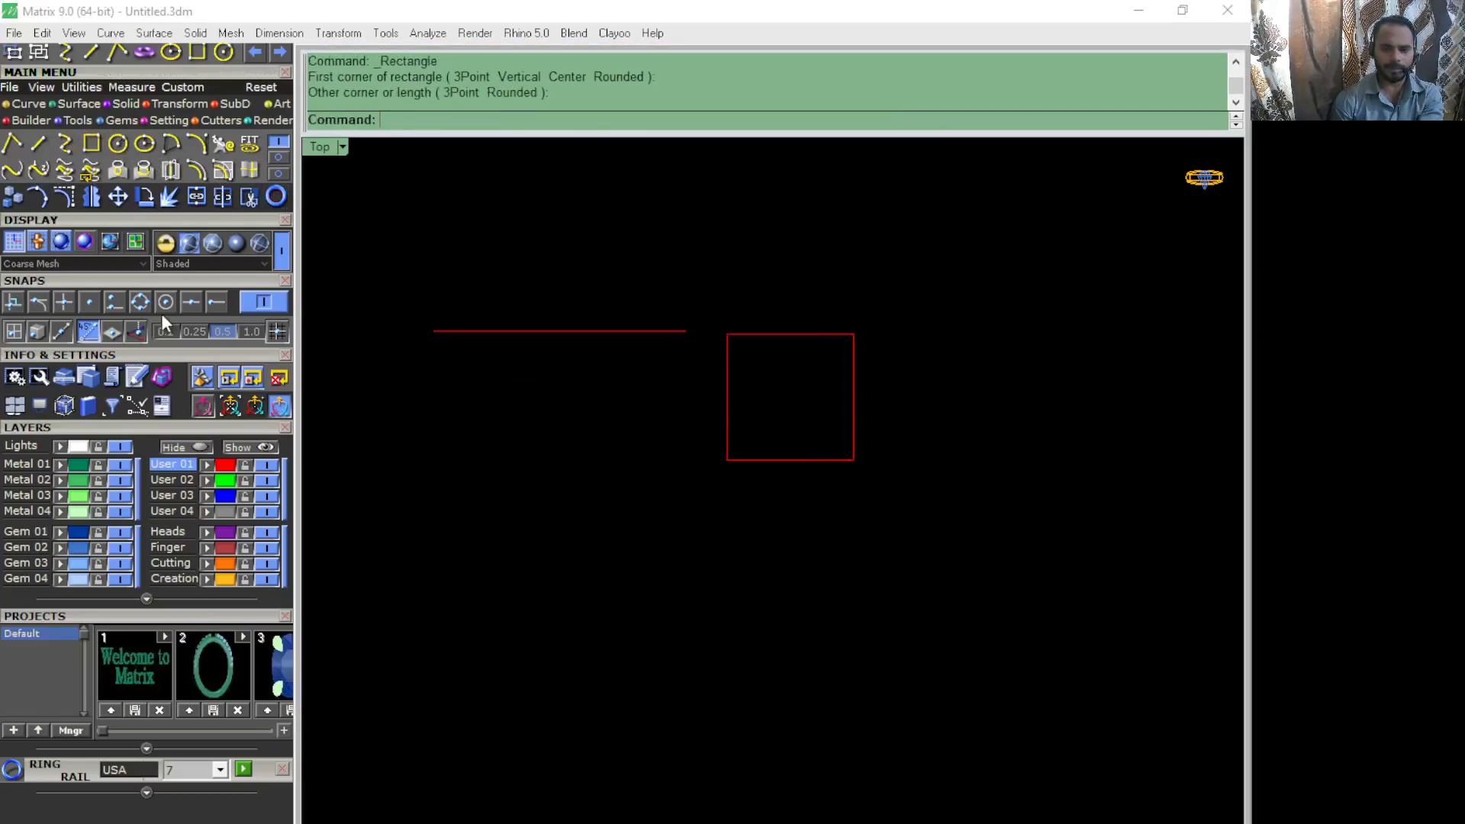
pyautogui.click(65, 143)
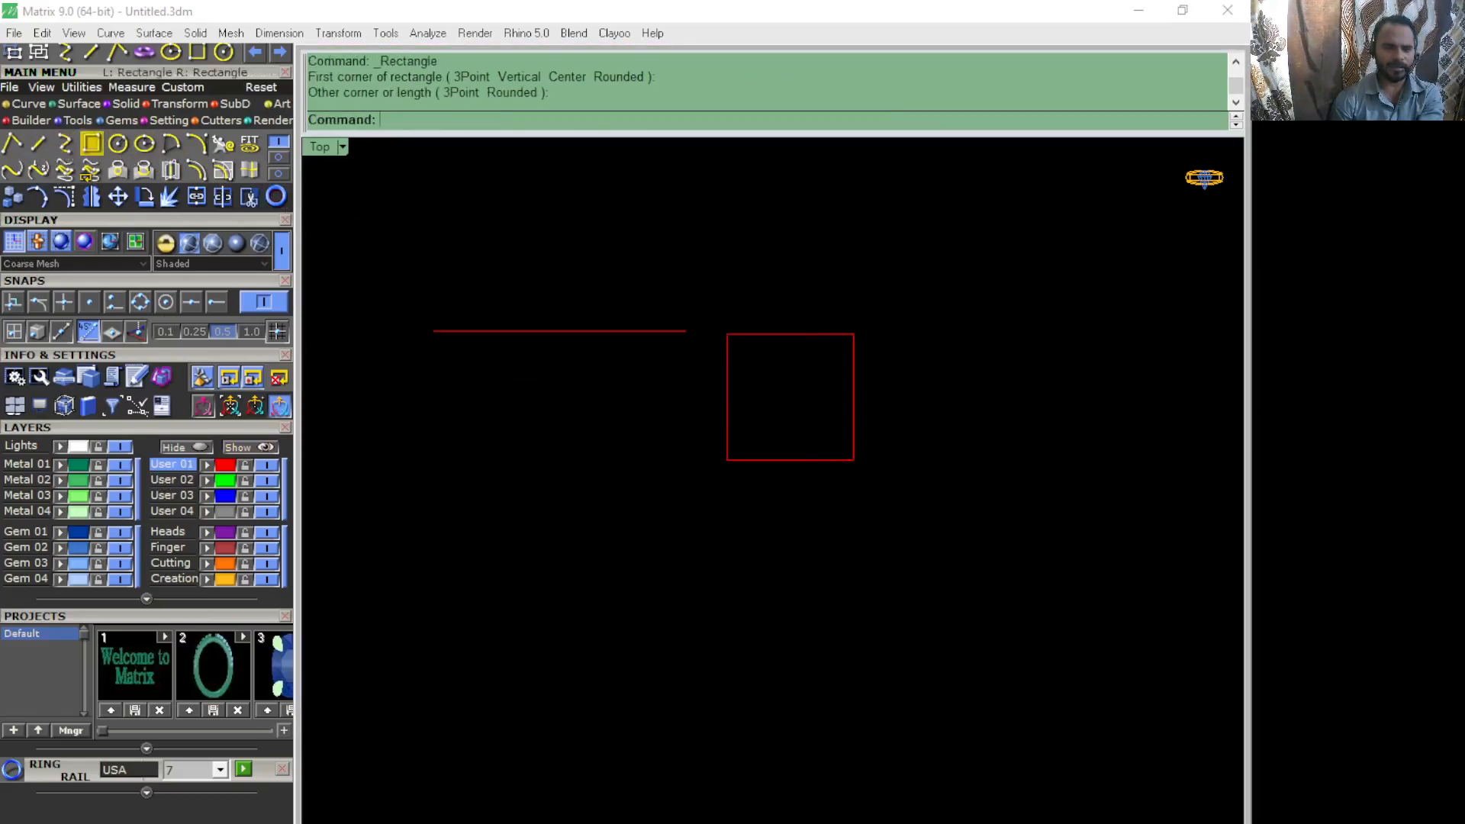
pyautogui.click(525, 615)
pyautogui.click(526, 514)
pyautogui.click(719, 513)
pyautogui.click(789, 588)
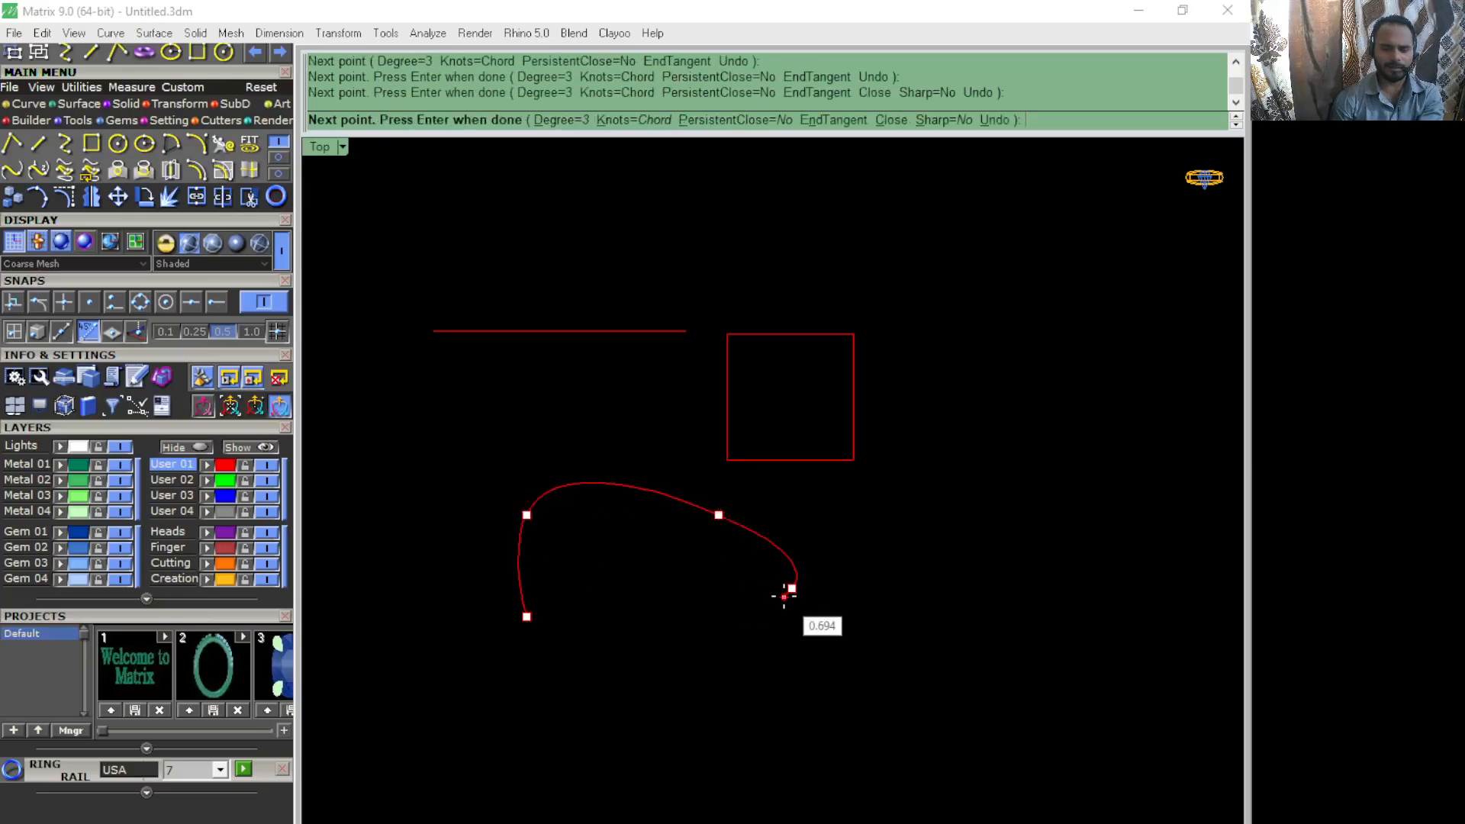
pyautogui.press('Return')
# Step: Draw a circle about 12 in diameter to the right of the square and a straight vertical two-point curve beside the arched curve
pyautogui.click(120, 142)
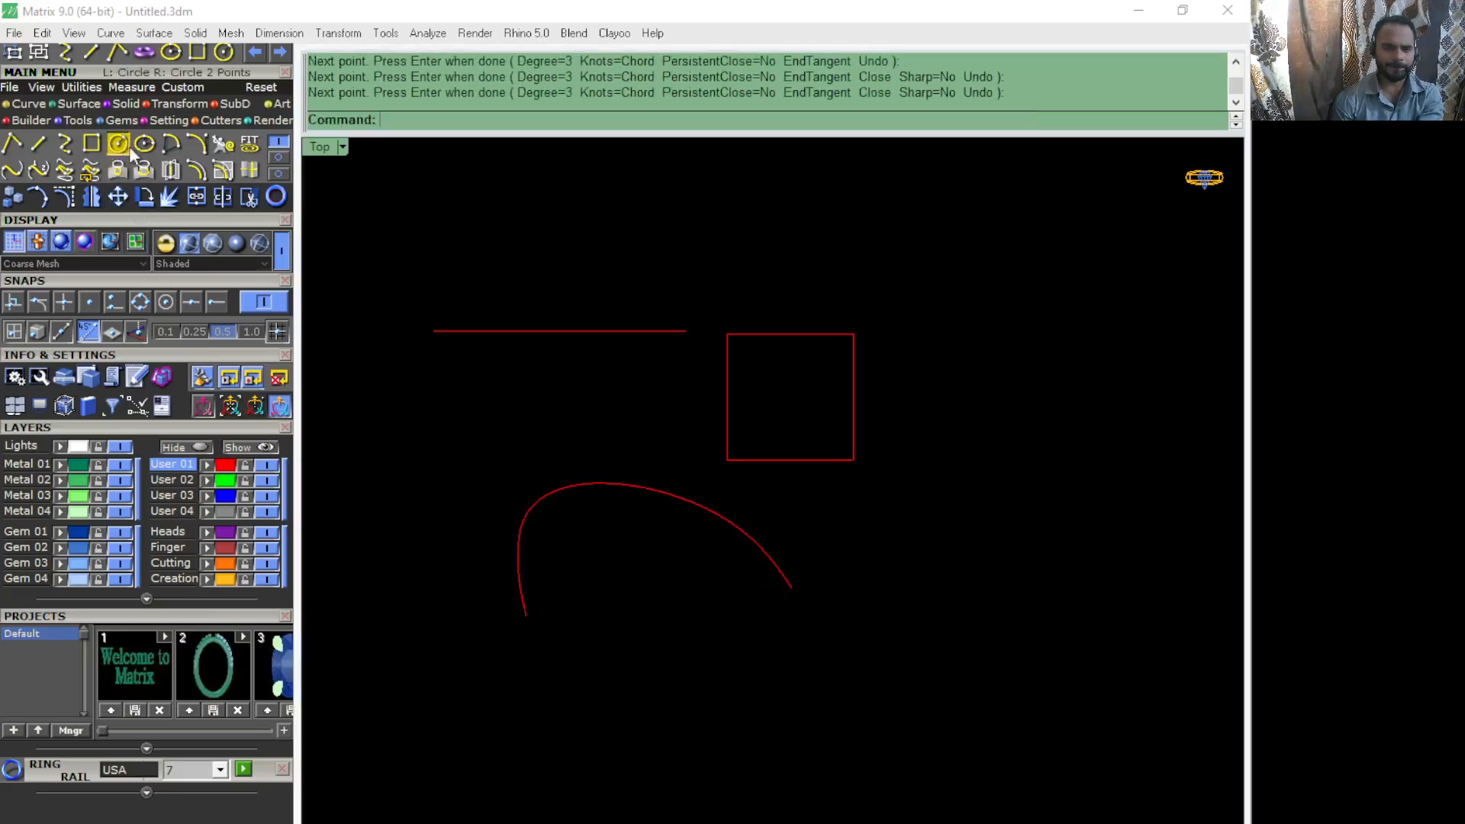
pyautogui.click(1003, 454)
pyautogui.click(1027, 554)
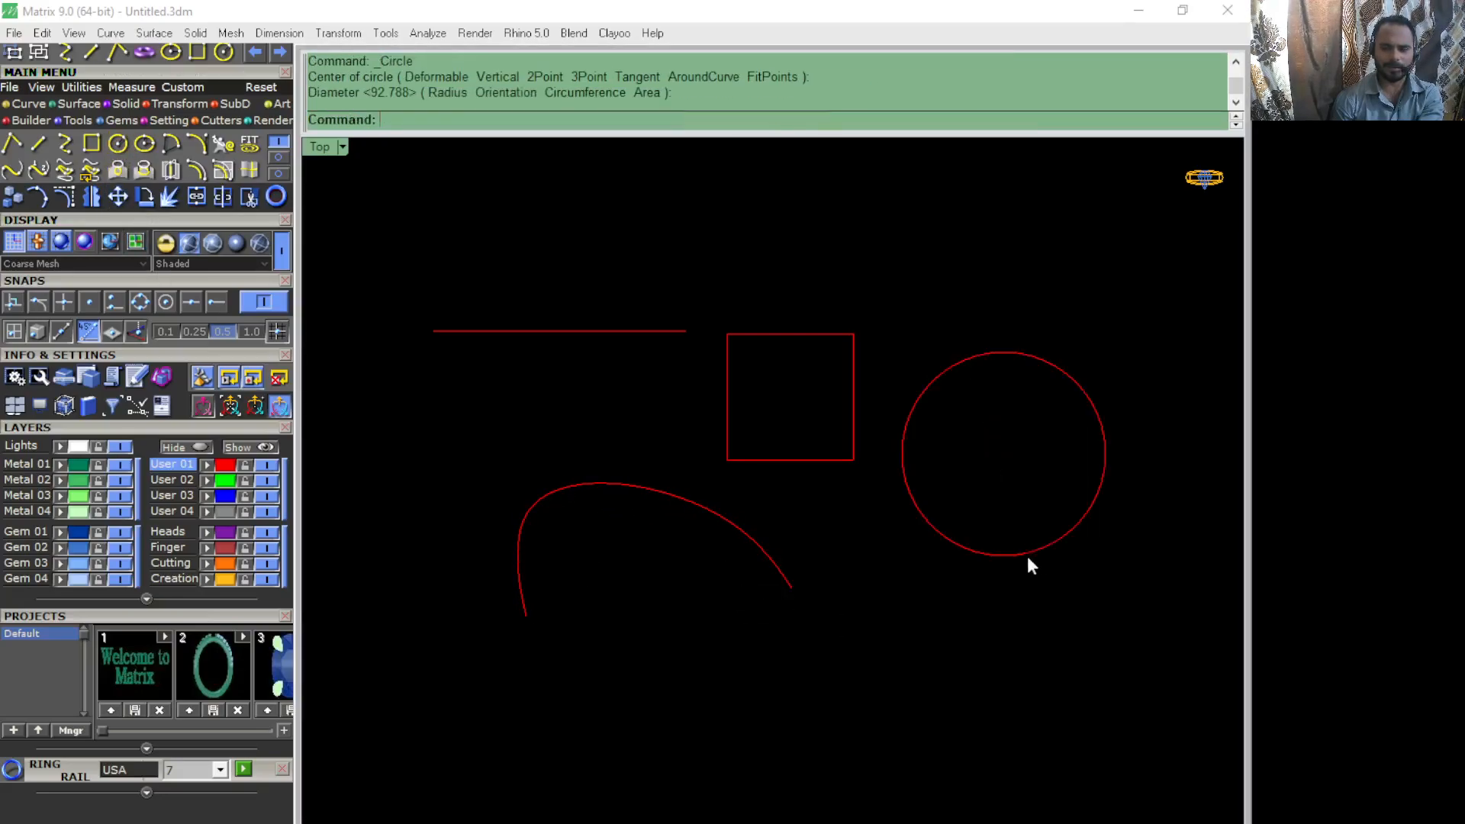
pyautogui.click(65, 142)
pyautogui.click(464, 472)
pyautogui.click(462, 581)
pyautogui.rightClick(463, 581)
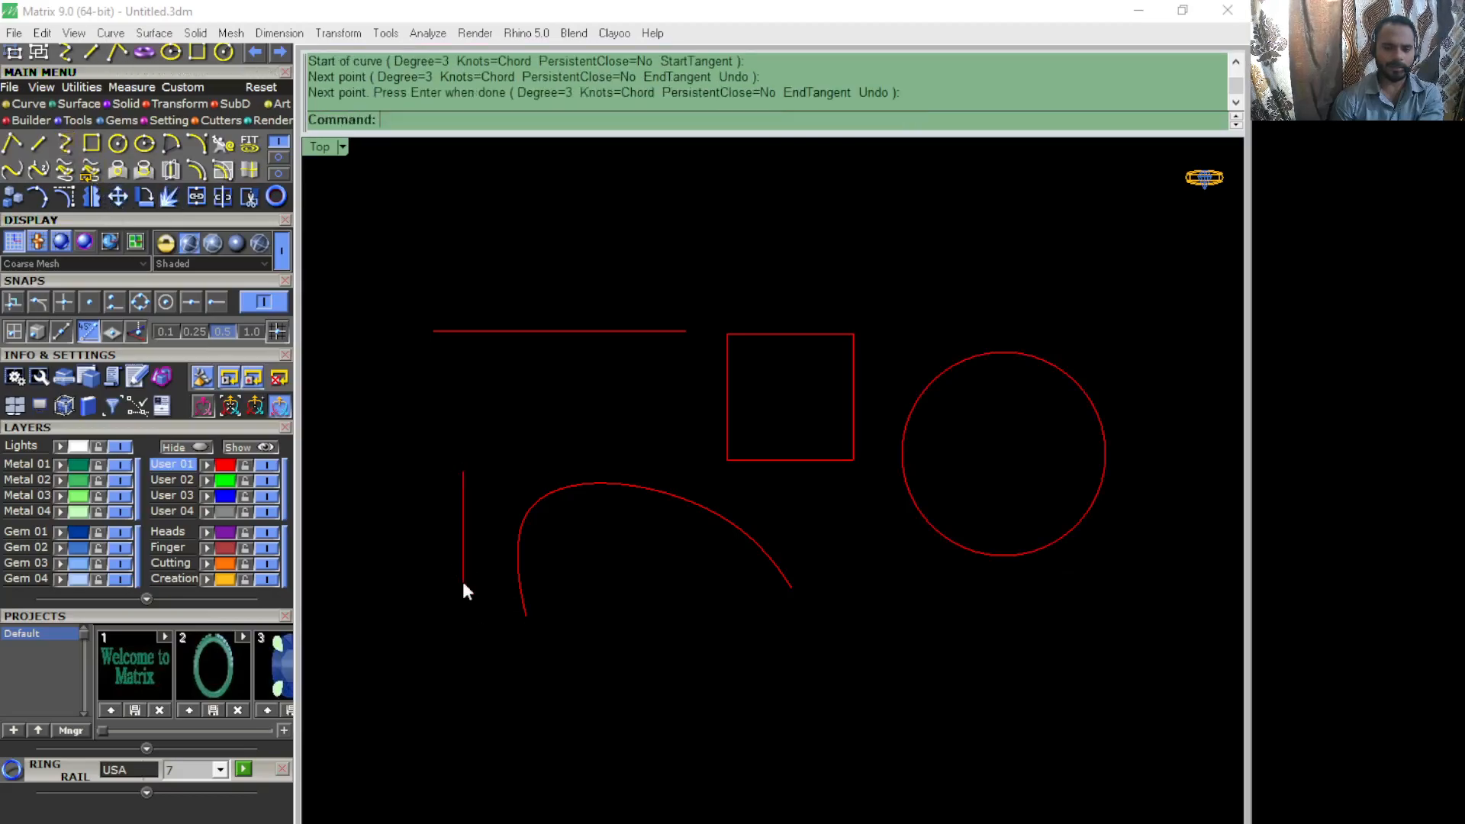
# Step: Make User 02 the current layer and draw a short horizontal line above the red square
pyautogui.click(168, 479)
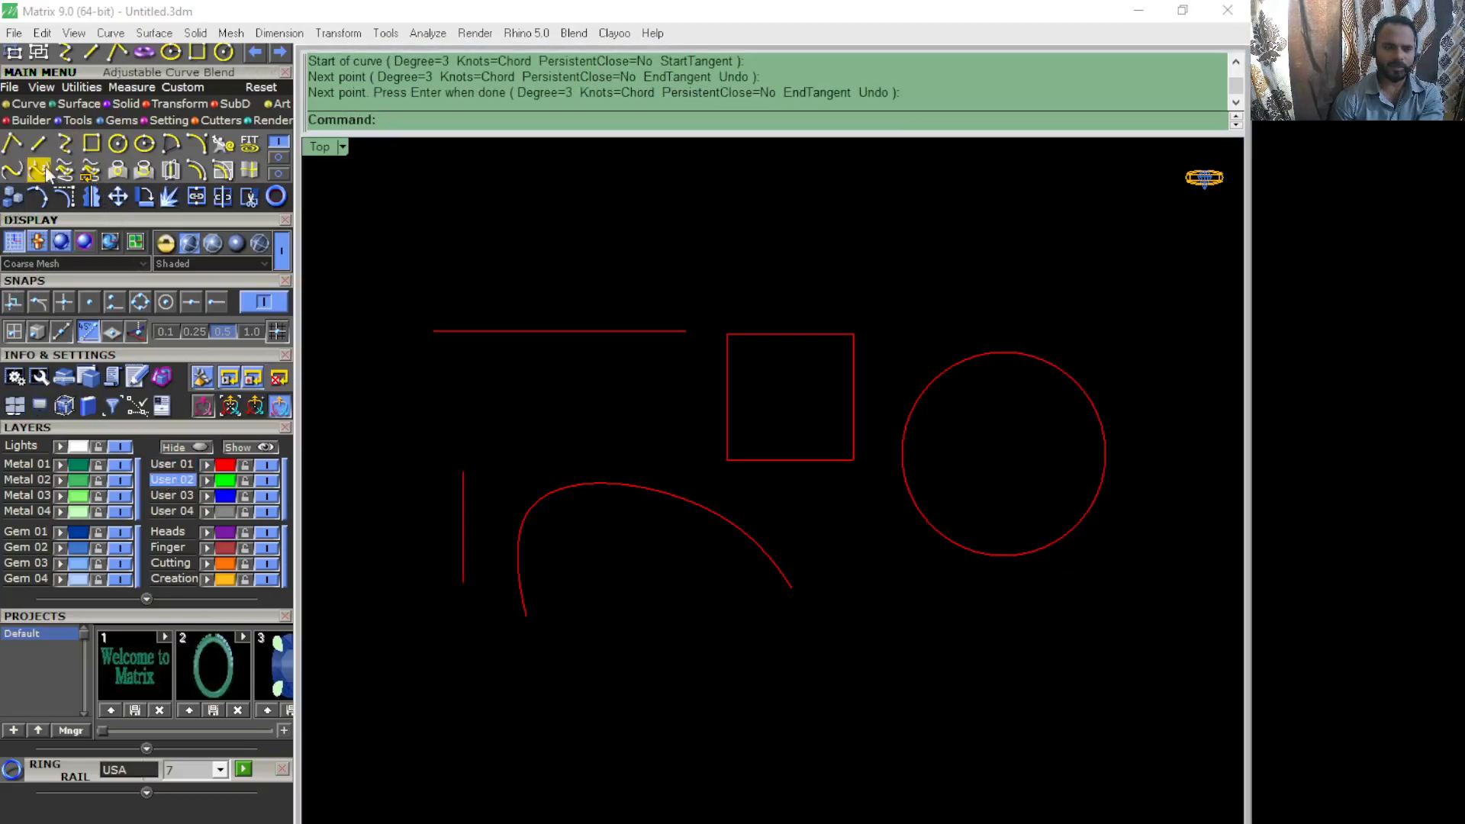
pyautogui.click(38, 143)
pyautogui.click(650, 295)
pyautogui.click(834, 295)
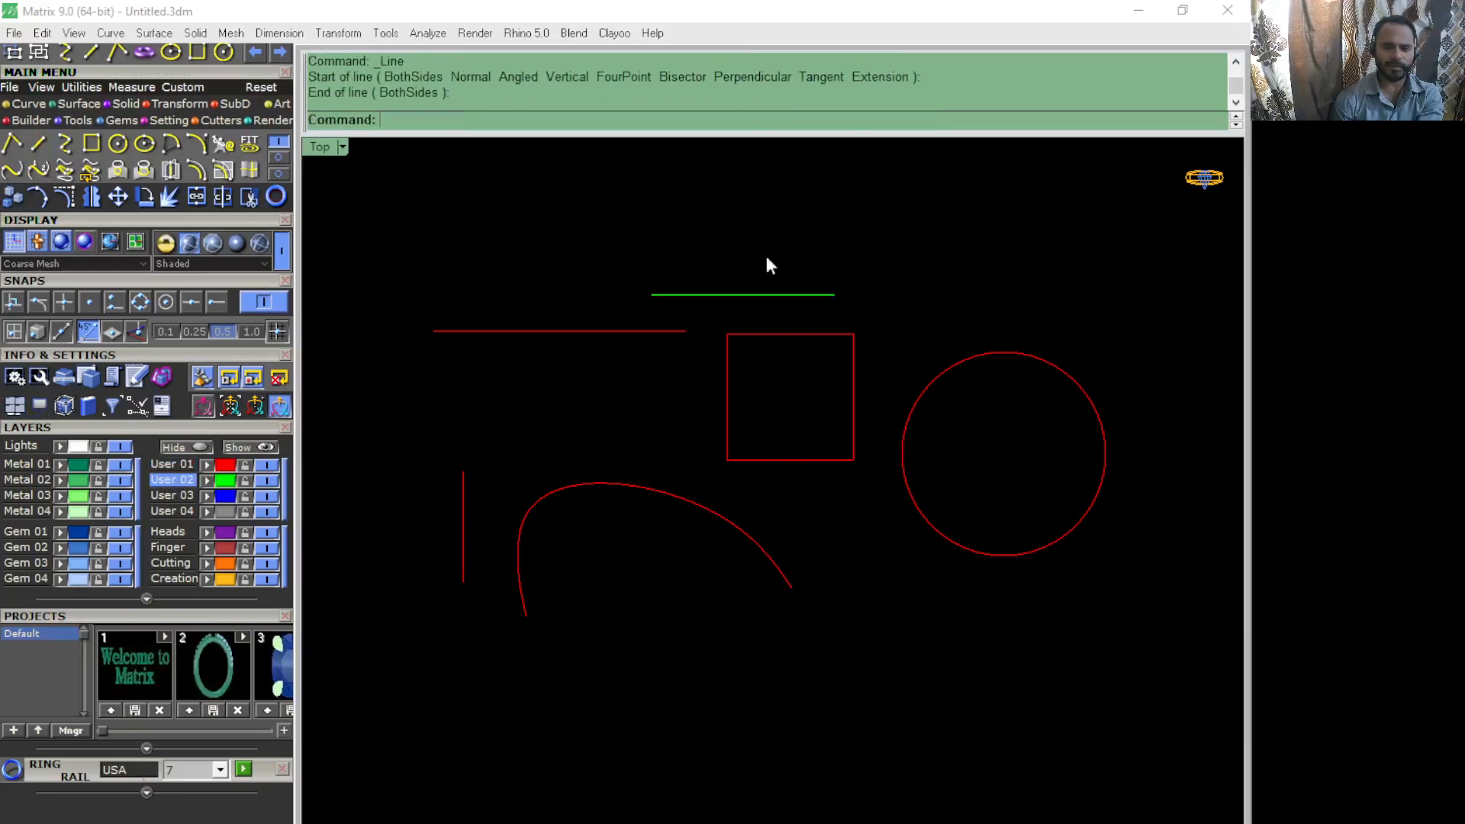
# Step: Draw a small square above the red line, a circle overlapping the green line, and another small square above the red circle
pyautogui.click(92, 142)
pyautogui.click(489, 228)
pyautogui.click(543, 282)
pyautogui.click(117, 143)
pyautogui.click(804, 223)
pyautogui.click(888, 269)
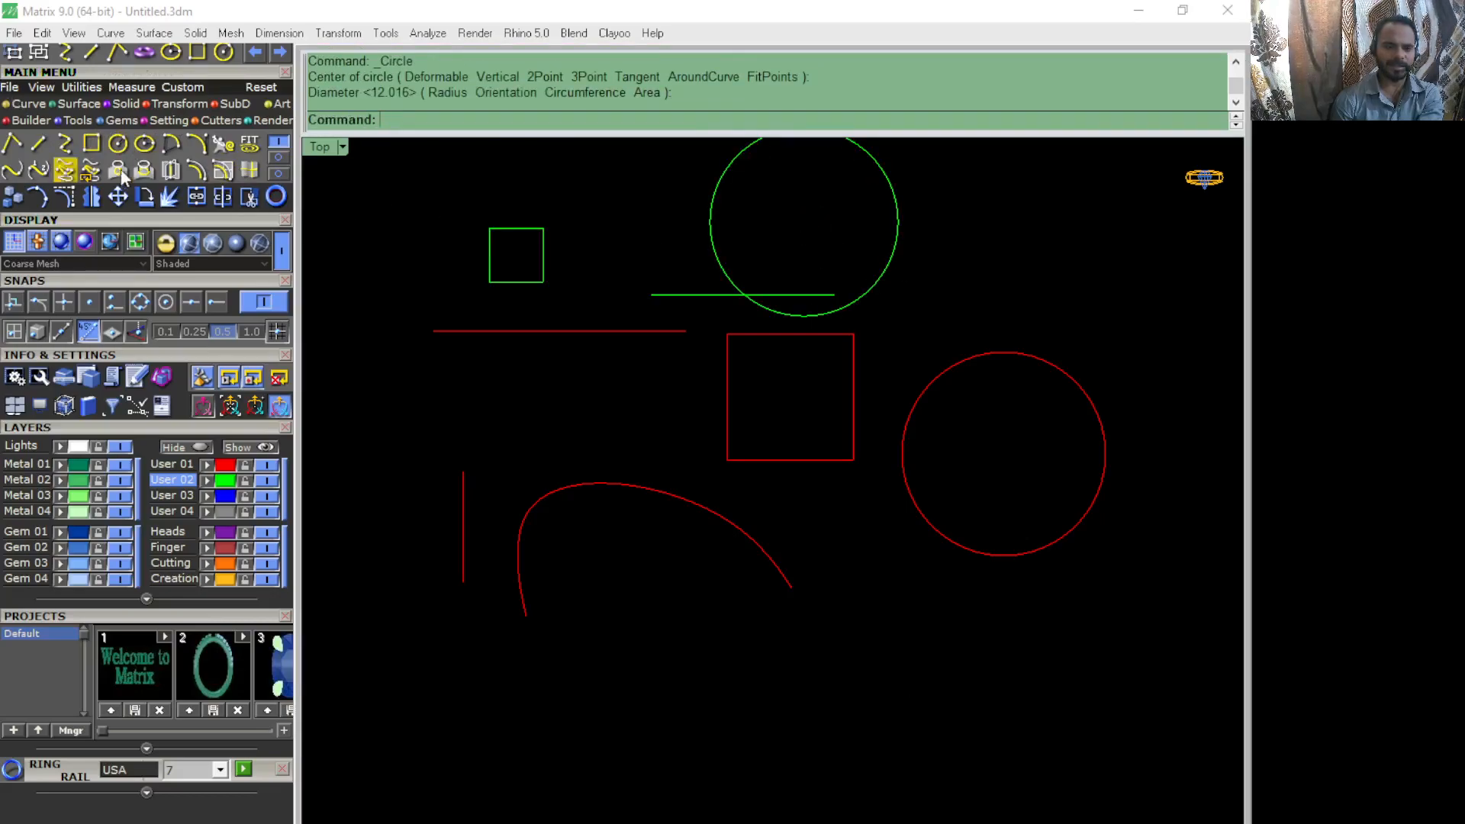
pyautogui.click(92, 143)
pyautogui.click(943, 253)
pyautogui.click(1006, 316)
# Step: Make User 03 the current layer and draw three squares of different sizes across the lower part of the view
pyautogui.click(168, 496)
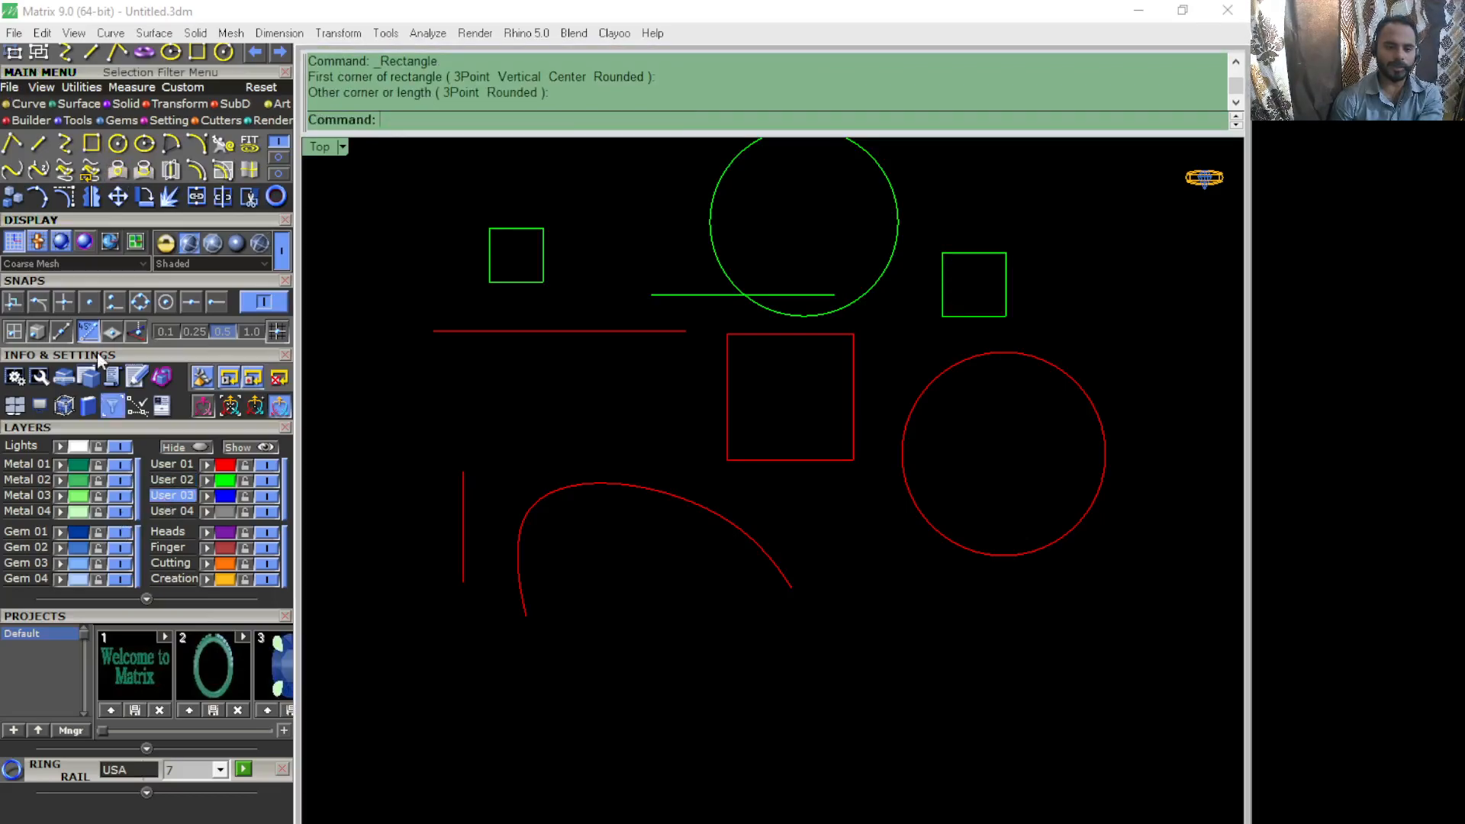
pyautogui.press('Return')
pyautogui.click(834, 587)
pyautogui.click(905, 657)
pyautogui.press('Return')
pyautogui.click(627, 624)
pyautogui.click(754, 750)
pyautogui.press('Return')
pyautogui.click(405, 639)
pyautogui.click(507, 740)
# Step: Draw two small squares side by side between the red horizontal line and the arched curve
pyautogui.press('Return')
pyautogui.click(439, 364)
pyautogui.click(515, 440)
pyautogui.press('Return')
pyautogui.click(599, 372)
pyautogui.click(660, 431)
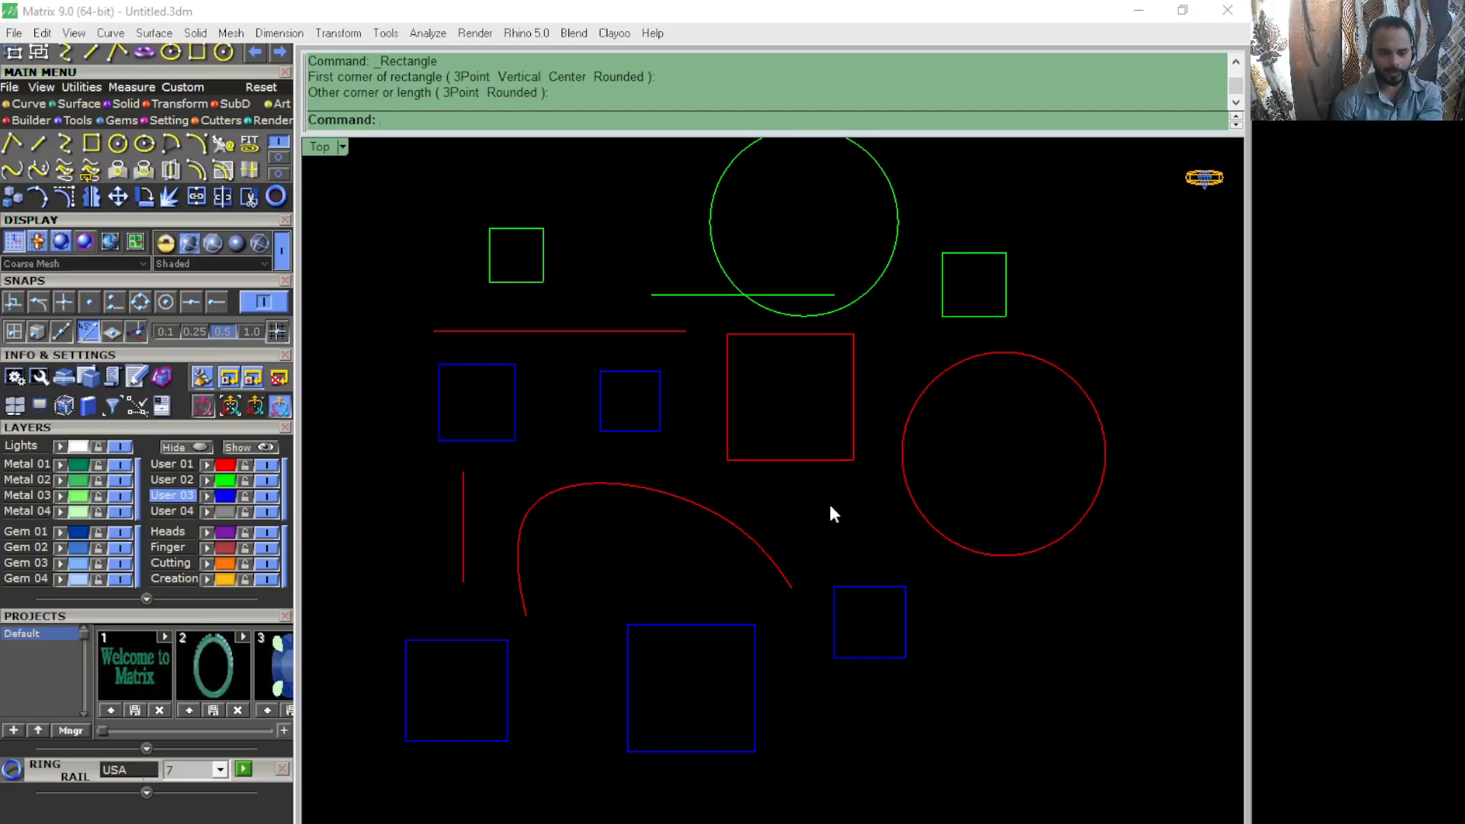
# Step: Select the red square and the red circle and move them to layer User 02
pyautogui.scroll(-1, 830, 572)
pyautogui.scroll(1, 834, 496)
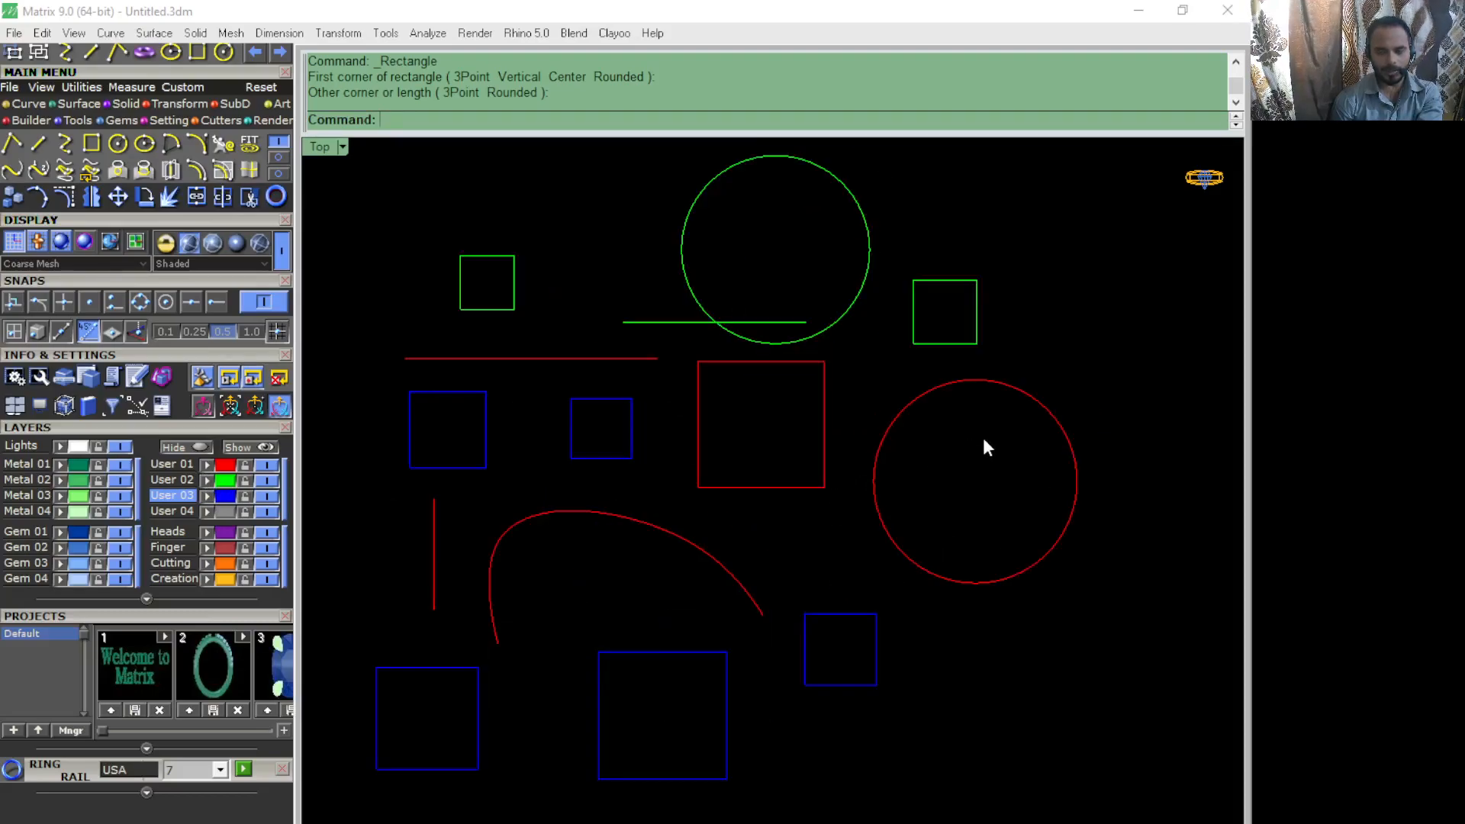
pyautogui.moveTo(983, 438); pyautogui.dragTo(818, 492)
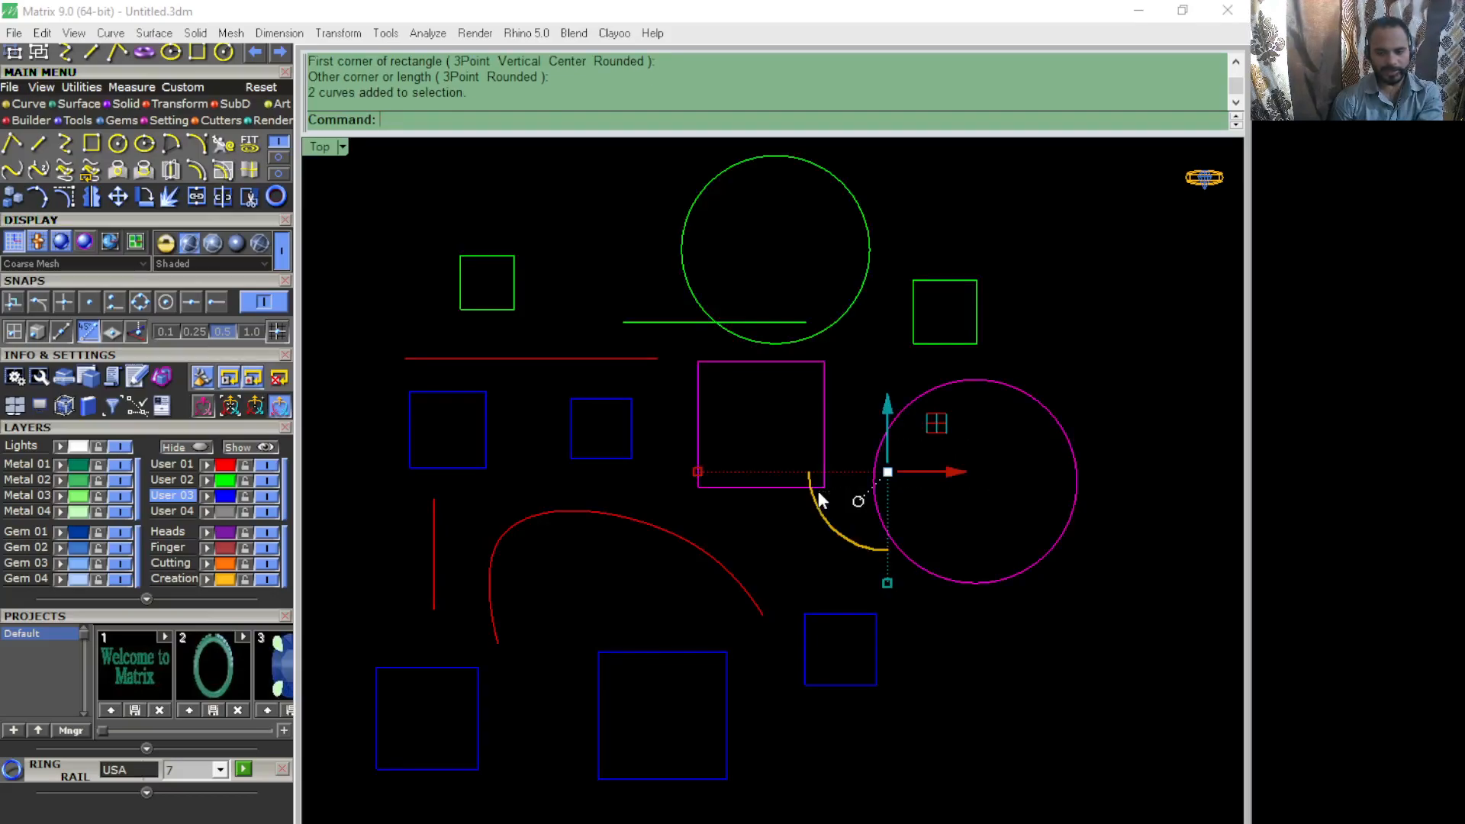
pyautogui.click(208, 480)
pyautogui.click(1023, 643)
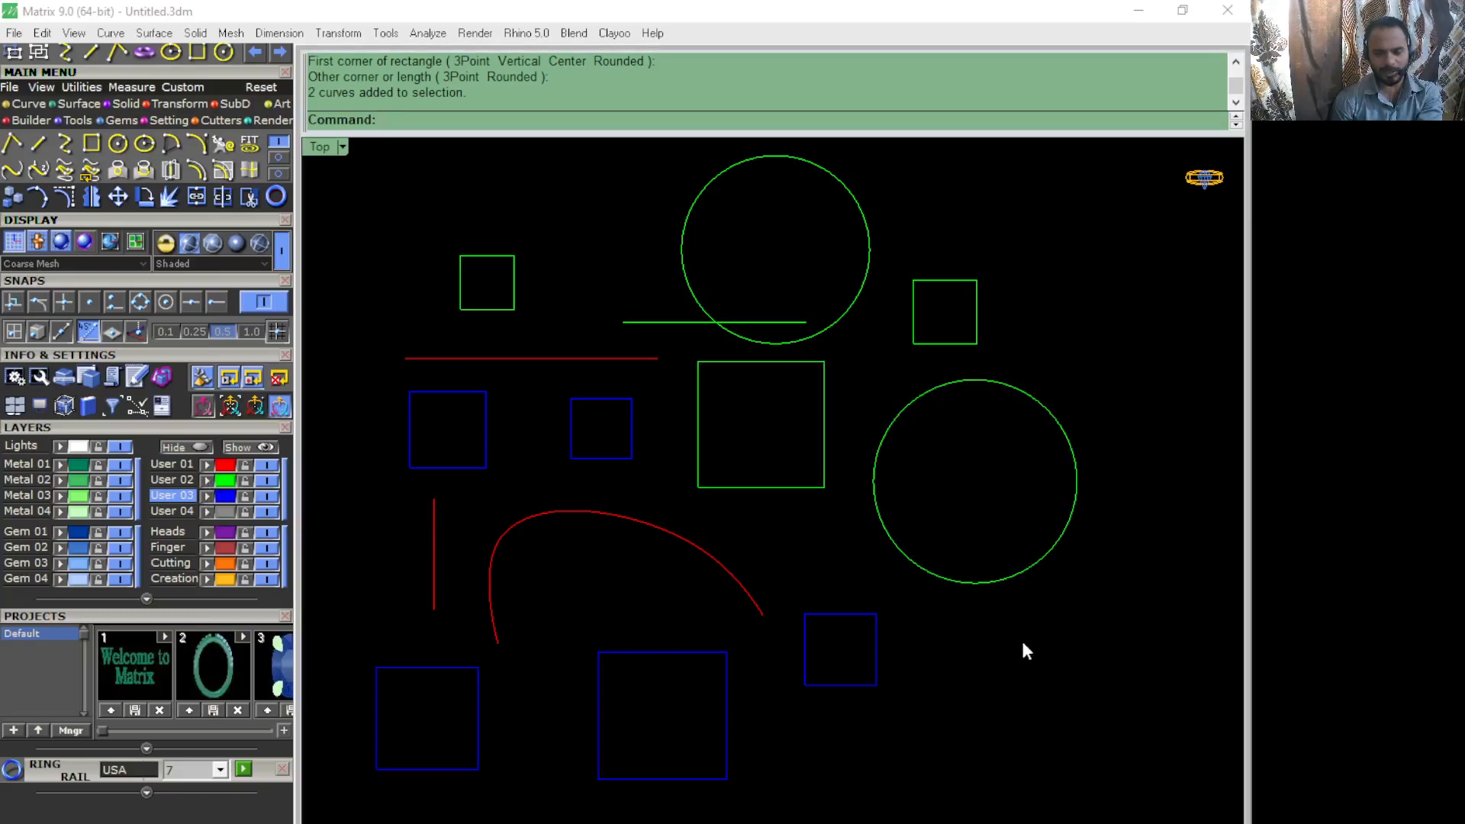
# Step: Move the small blue square near the arched curve's right end to layer User 01
pyautogui.moveTo(981, 658); pyautogui.dragTo(822, 697)
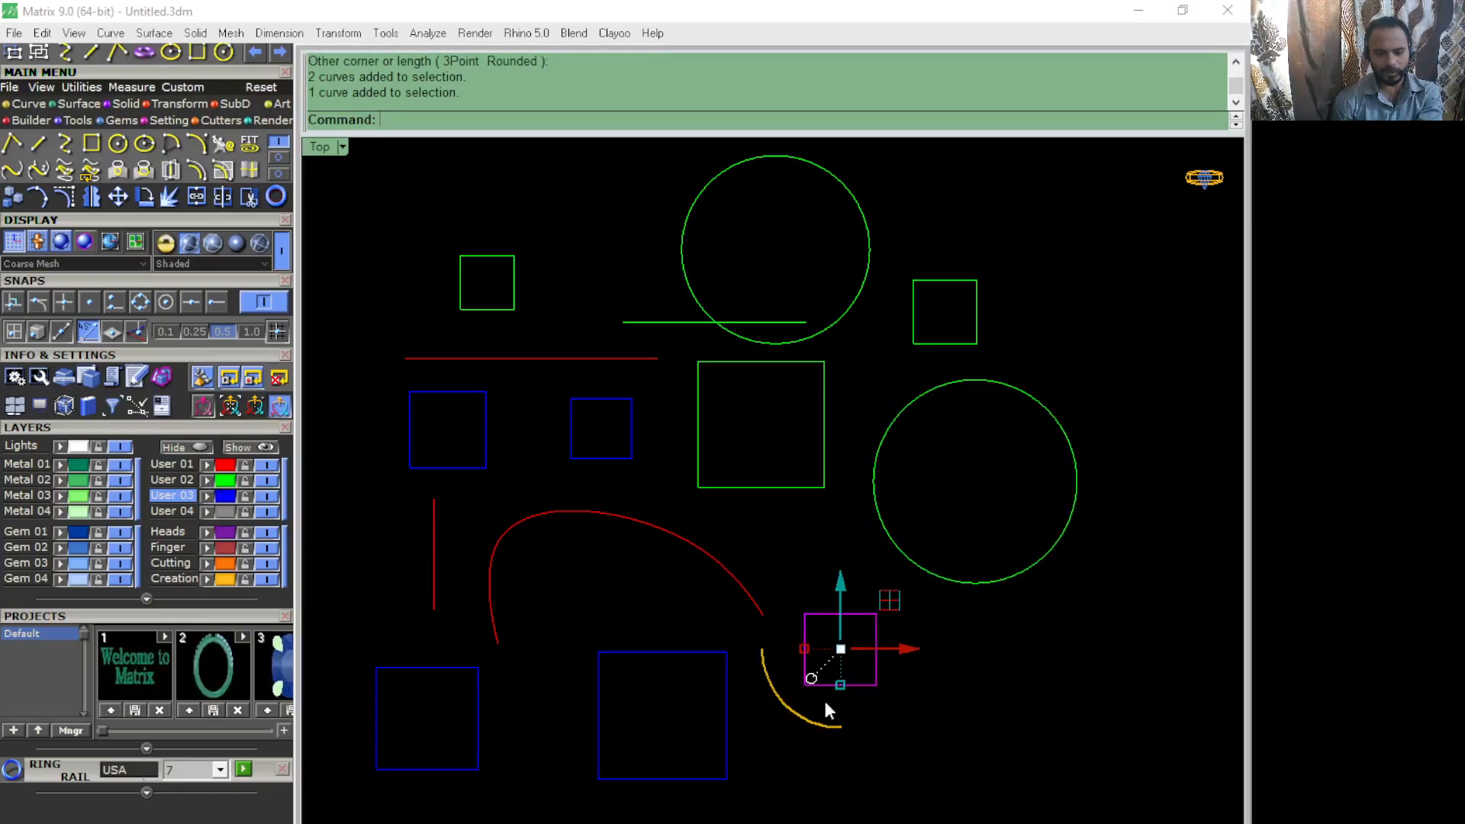
pyautogui.click(206, 465)
pyautogui.click(1080, 730)
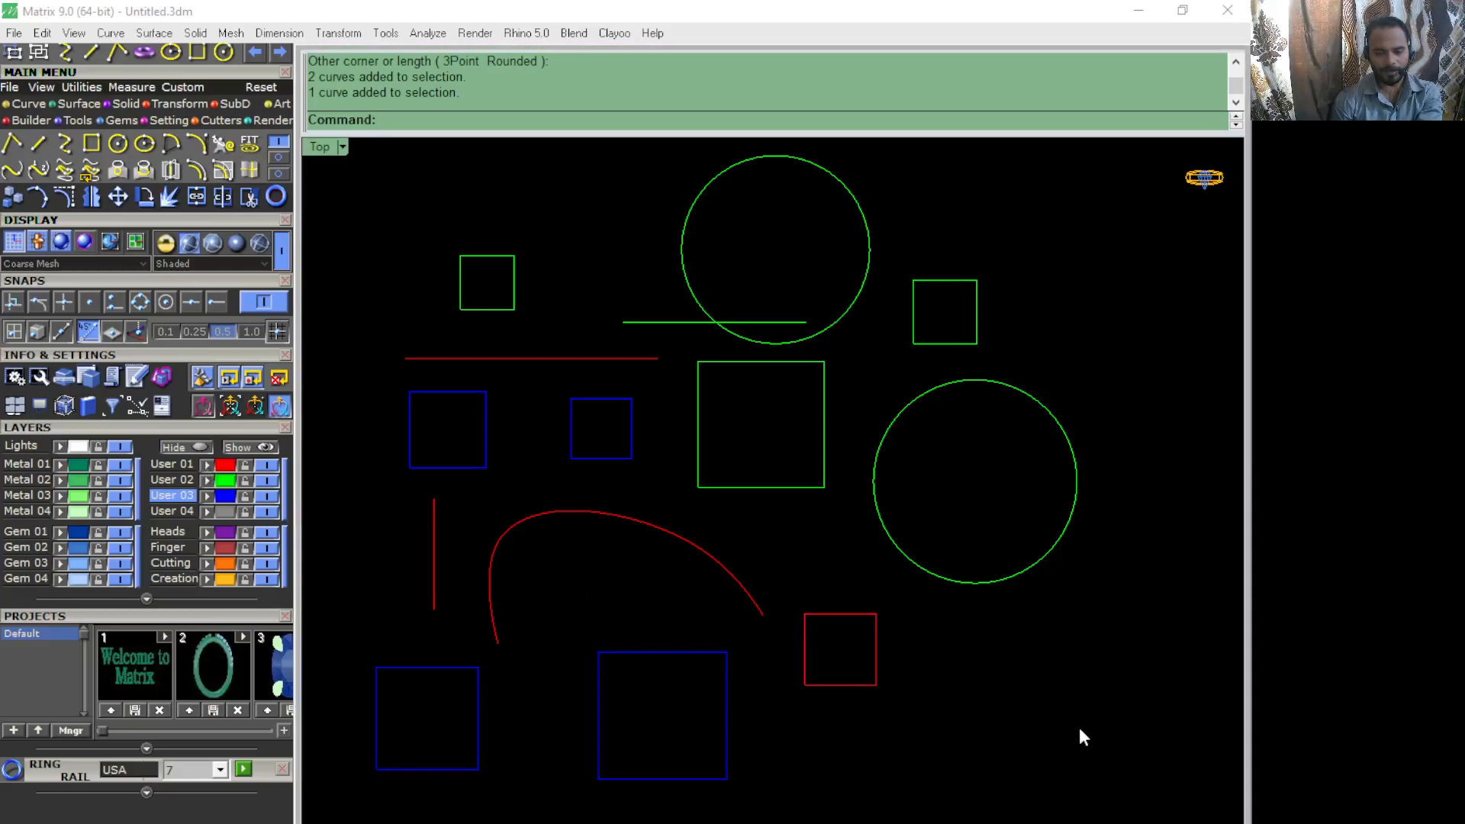
pyautogui.moveTo(799, 644); pyautogui.dragTo(837, 616, button='right')
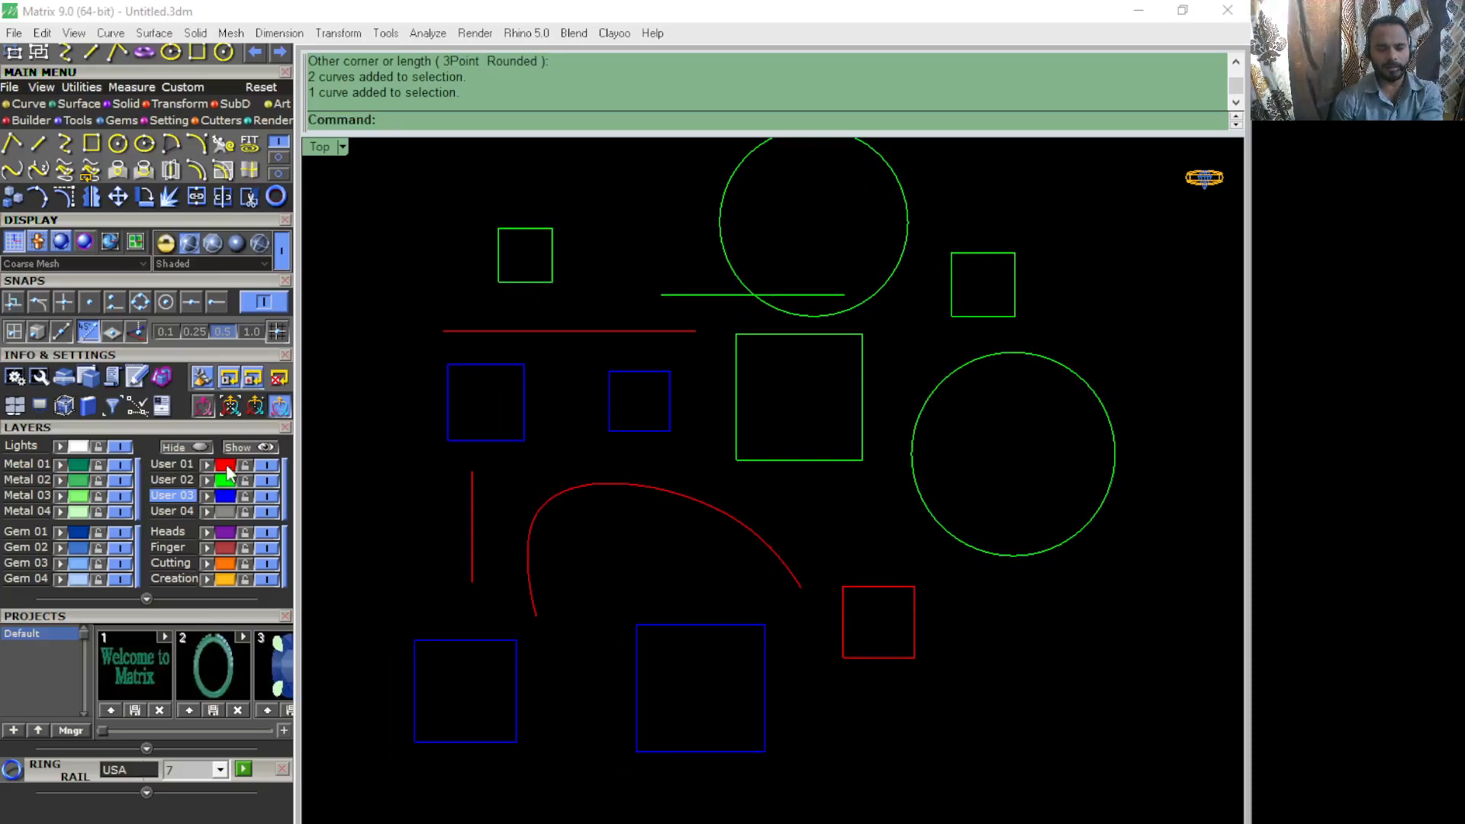
# Step: Select the red curves, lines and square on layer User 01 one at a time
pyautogui.click(760, 543)
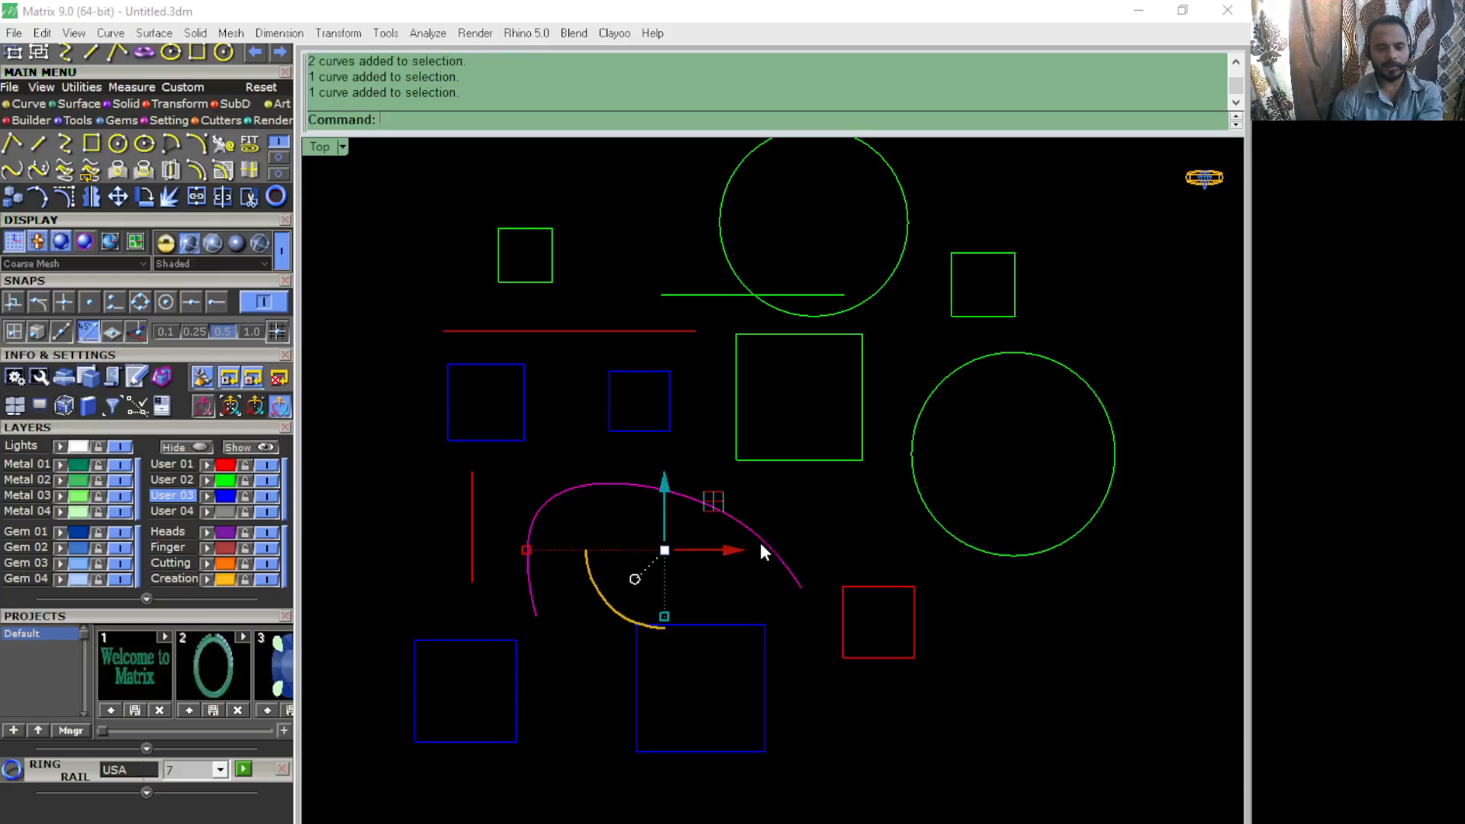
pyautogui.click(865, 586)
pyautogui.click(472, 488)
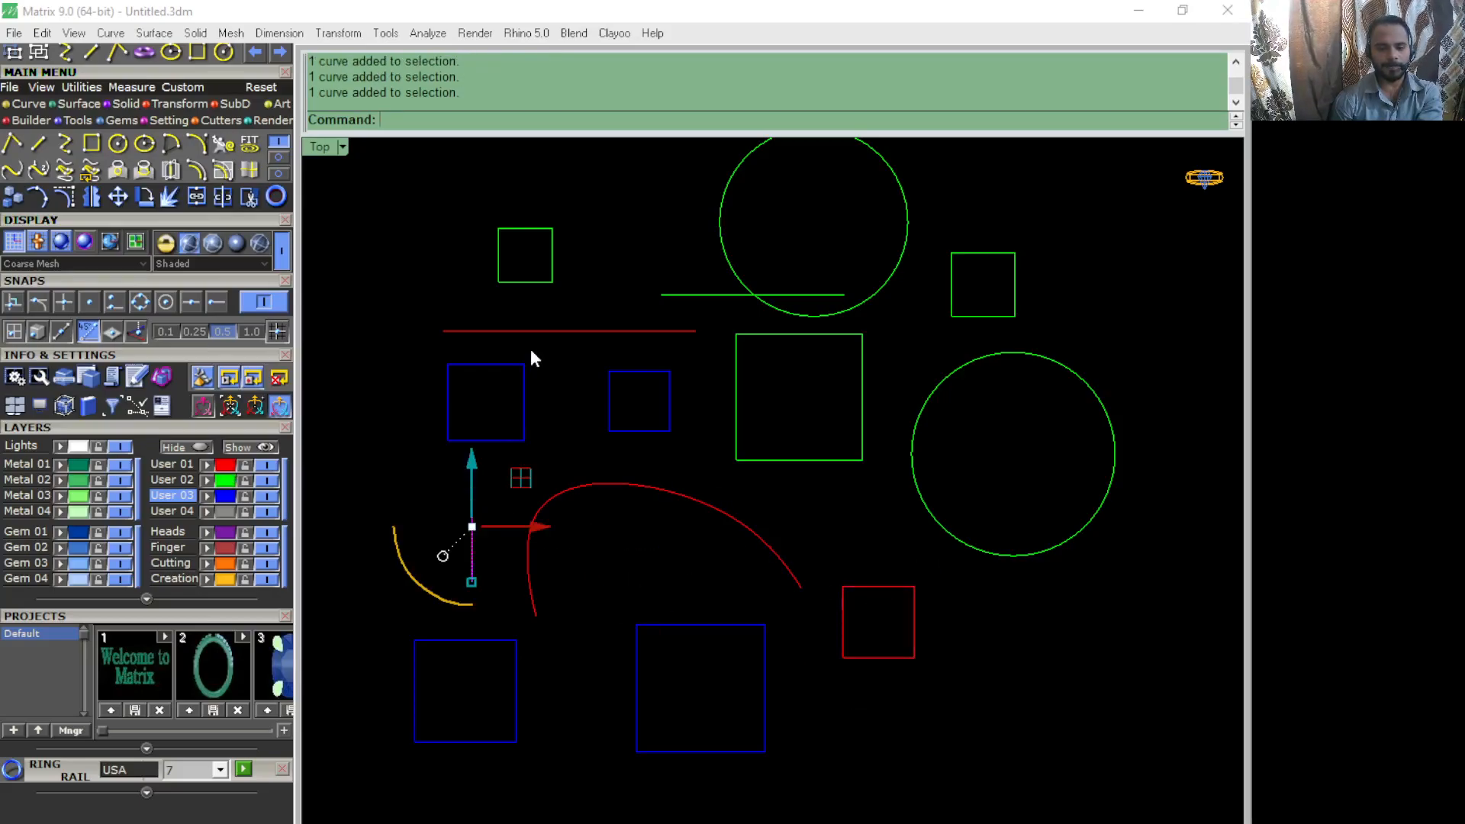
pyautogui.click(530, 331)
pyautogui.click(760, 544)
pyautogui.click(845, 588)
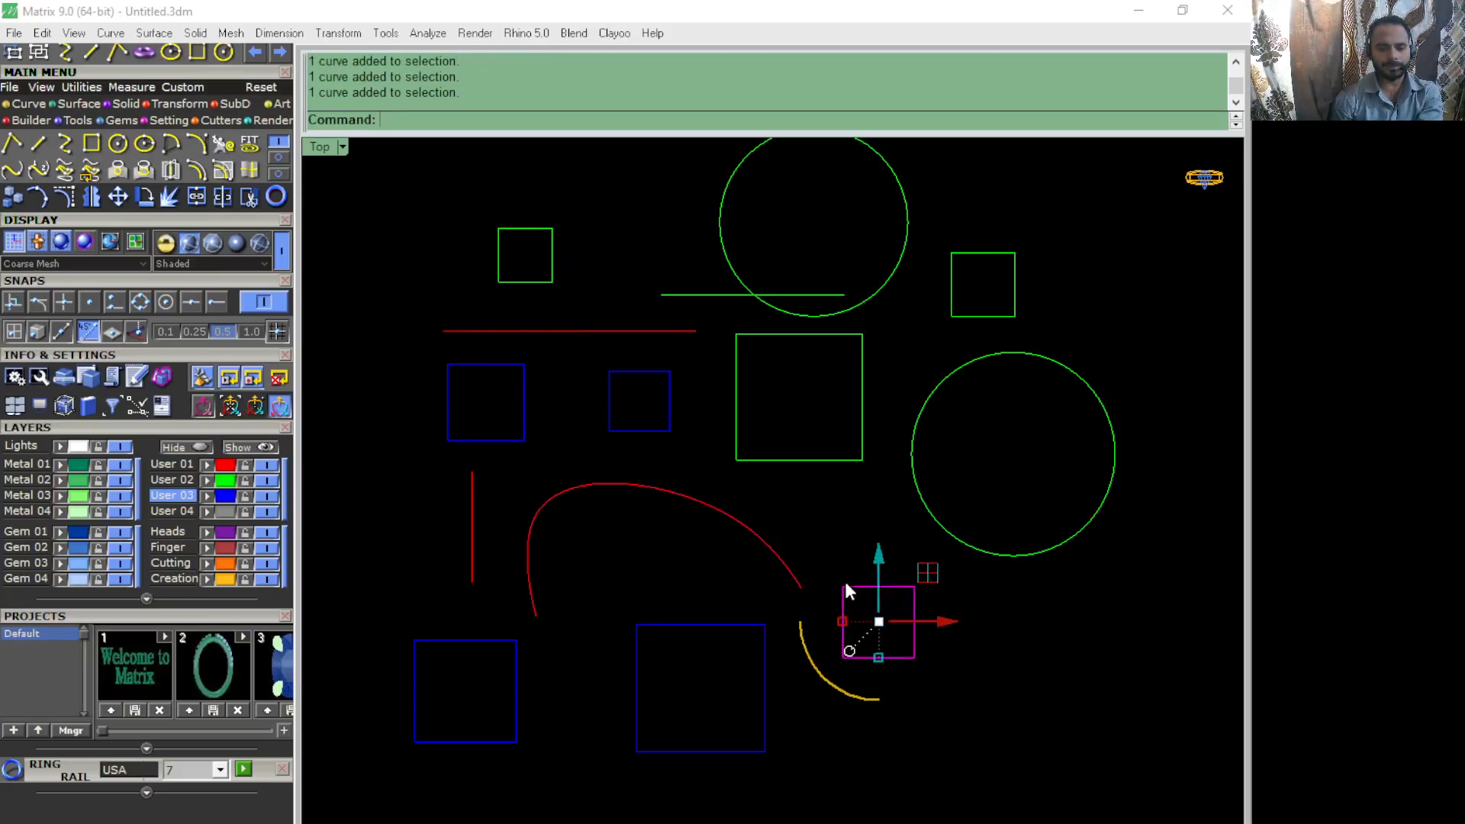
pyautogui.click(752, 536)
pyautogui.click(465, 490)
pyautogui.click(464, 496)
pyautogui.click(551, 488)
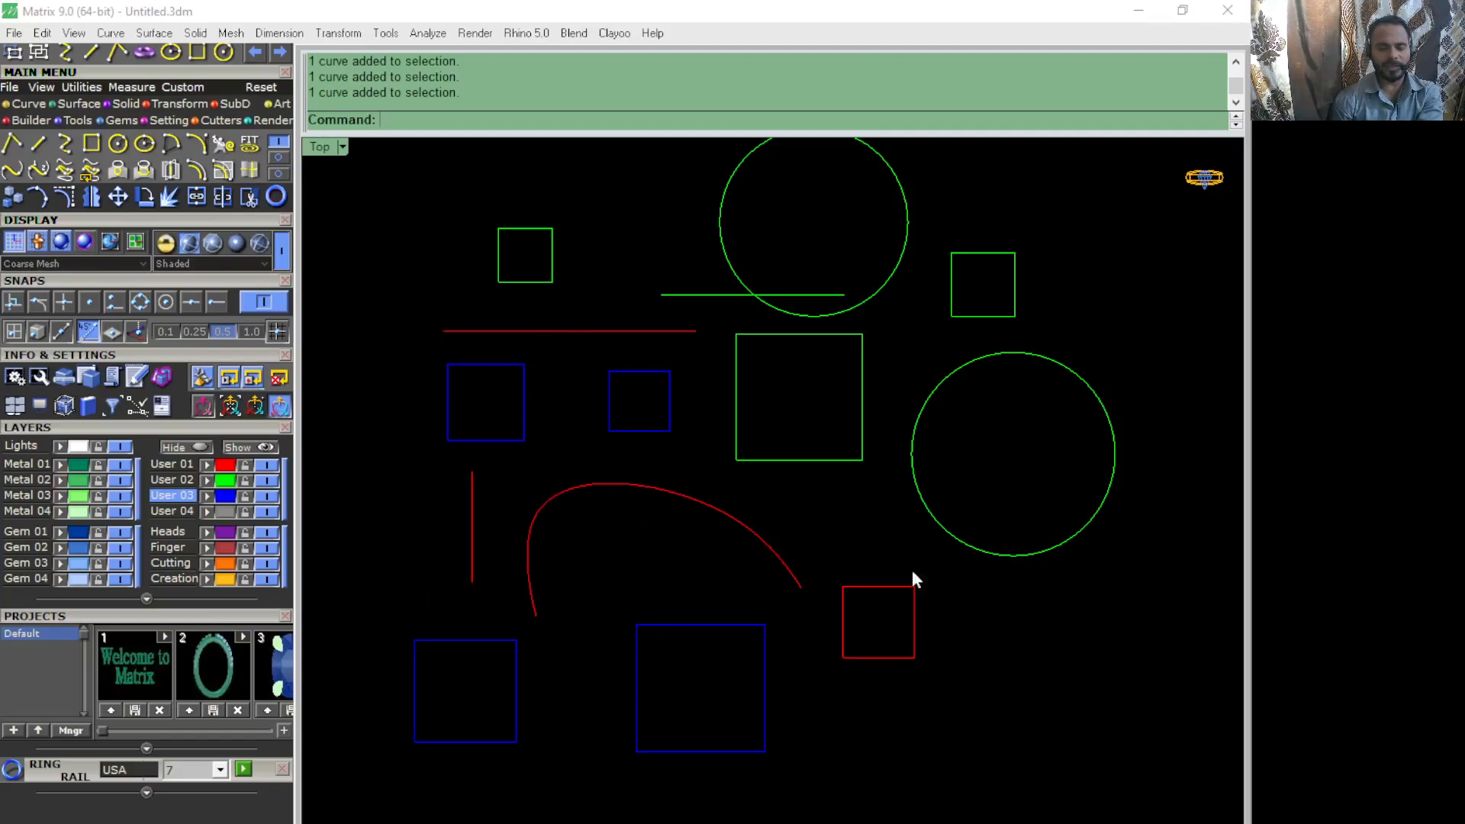
# Step: Select every object on layer User 01 at once, and do the same for layer User 02
pyautogui.click(226, 470)
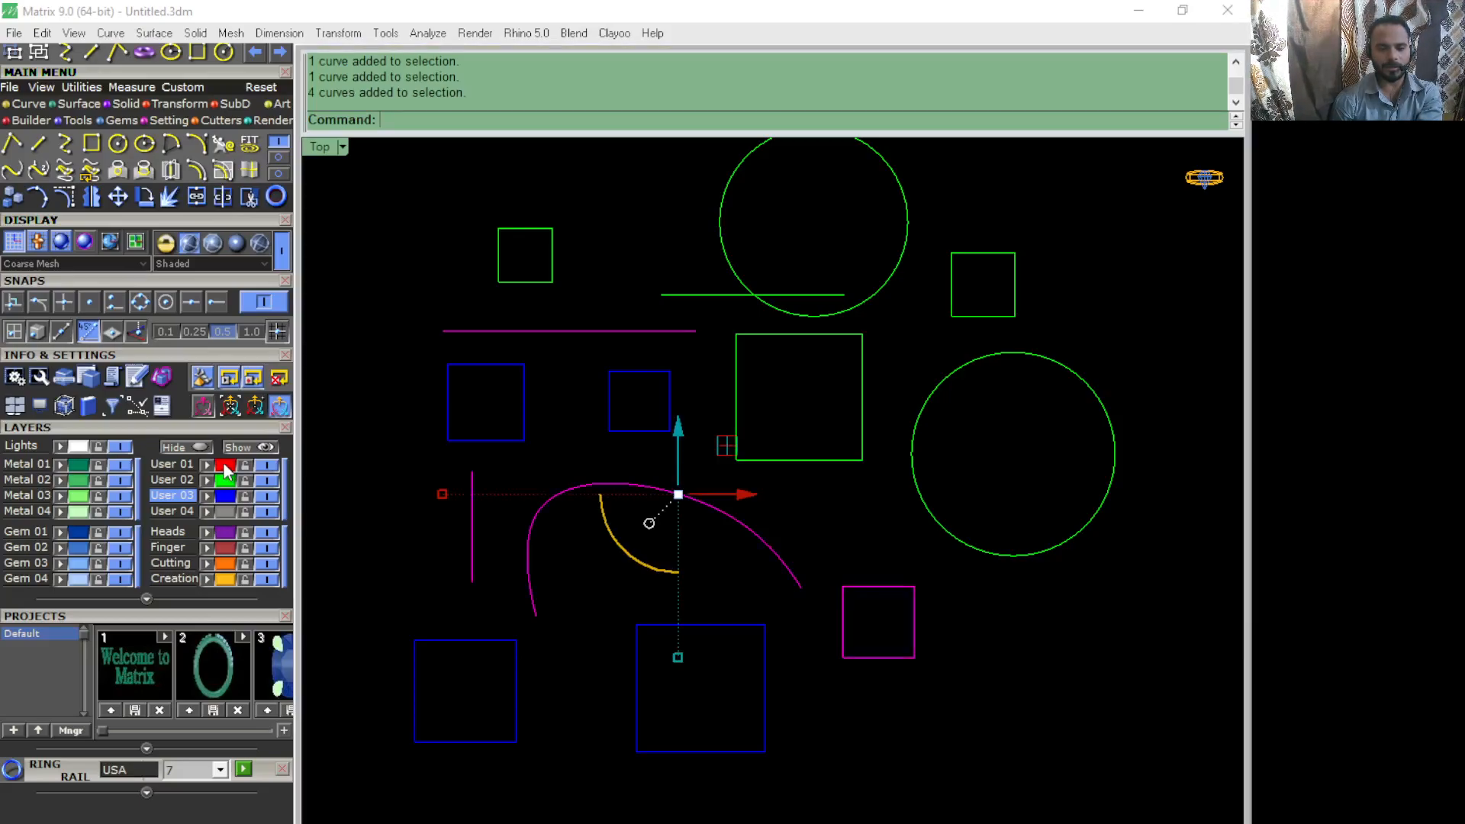
pyautogui.click(350, 484)
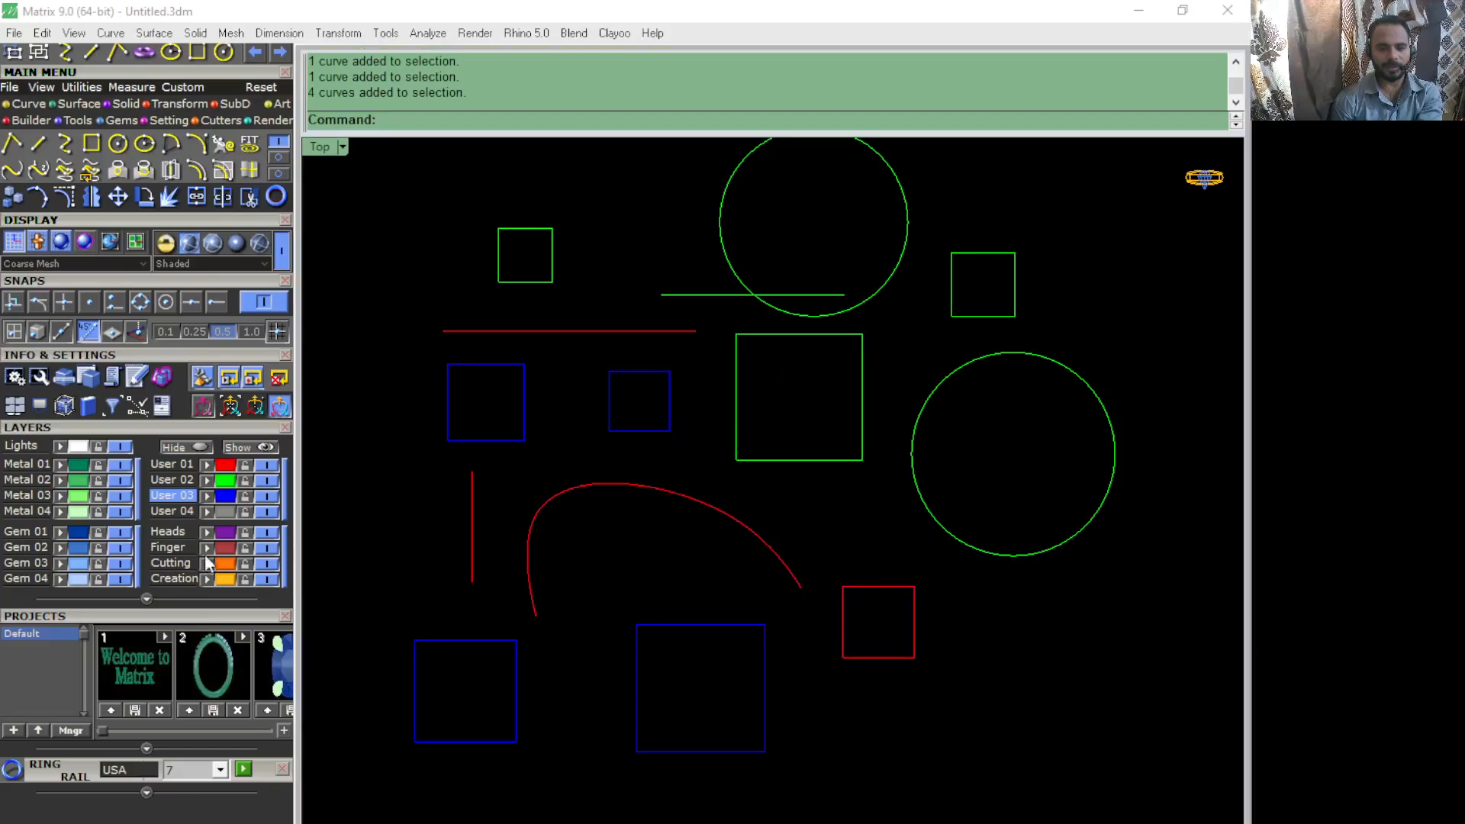
pyautogui.click(227, 481)
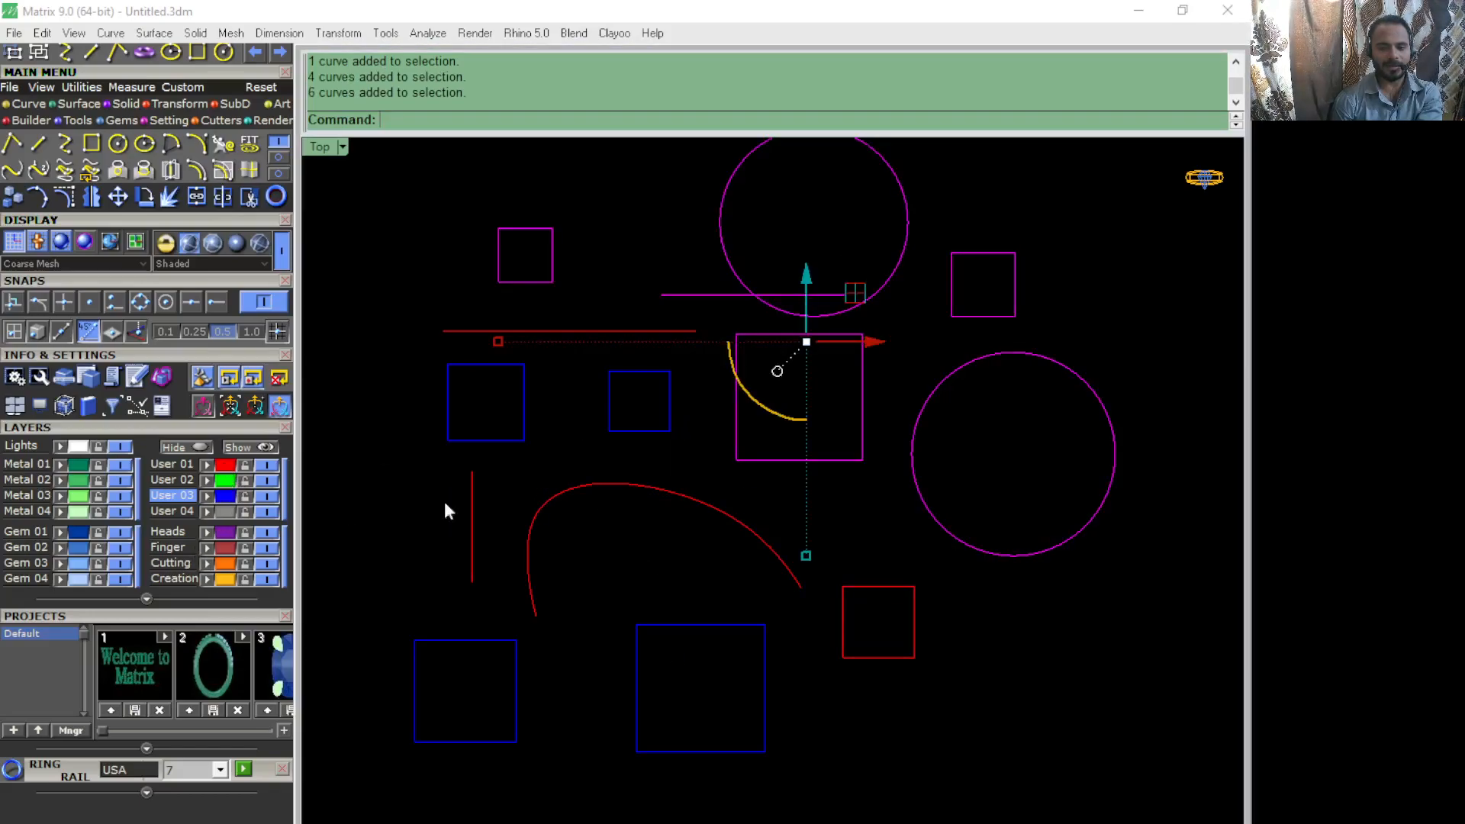
pyautogui.click(1078, 653)
# Step: Lock layer User 02 and try to select the green shapes on it
pyautogui.scroll(-3, 737, 595)
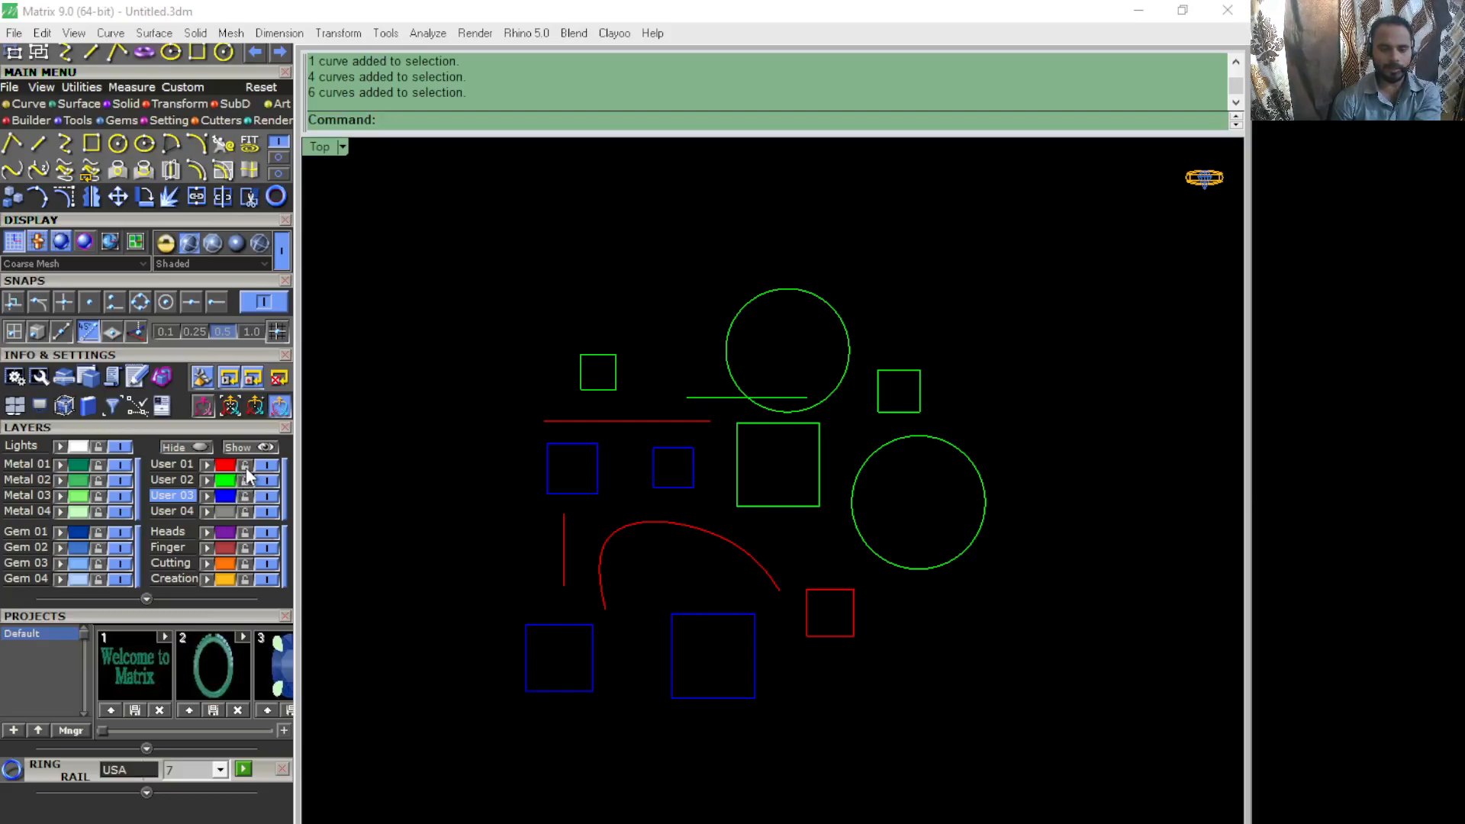
pyautogui.click(799, 415)
pyautogui.click(809, 399)
pyautogui.click(870, 388)
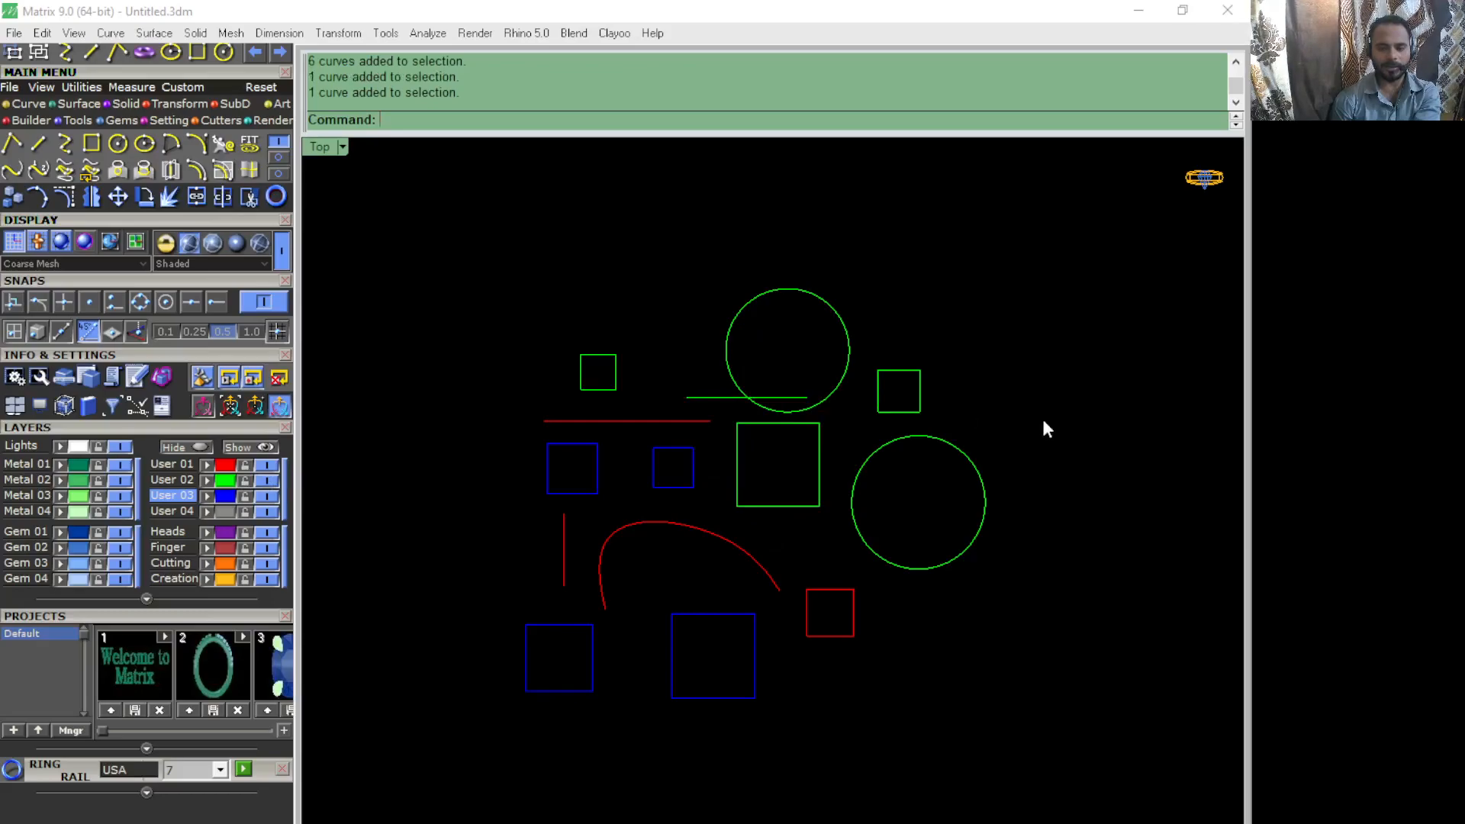
pyautogui.click(245, 481)
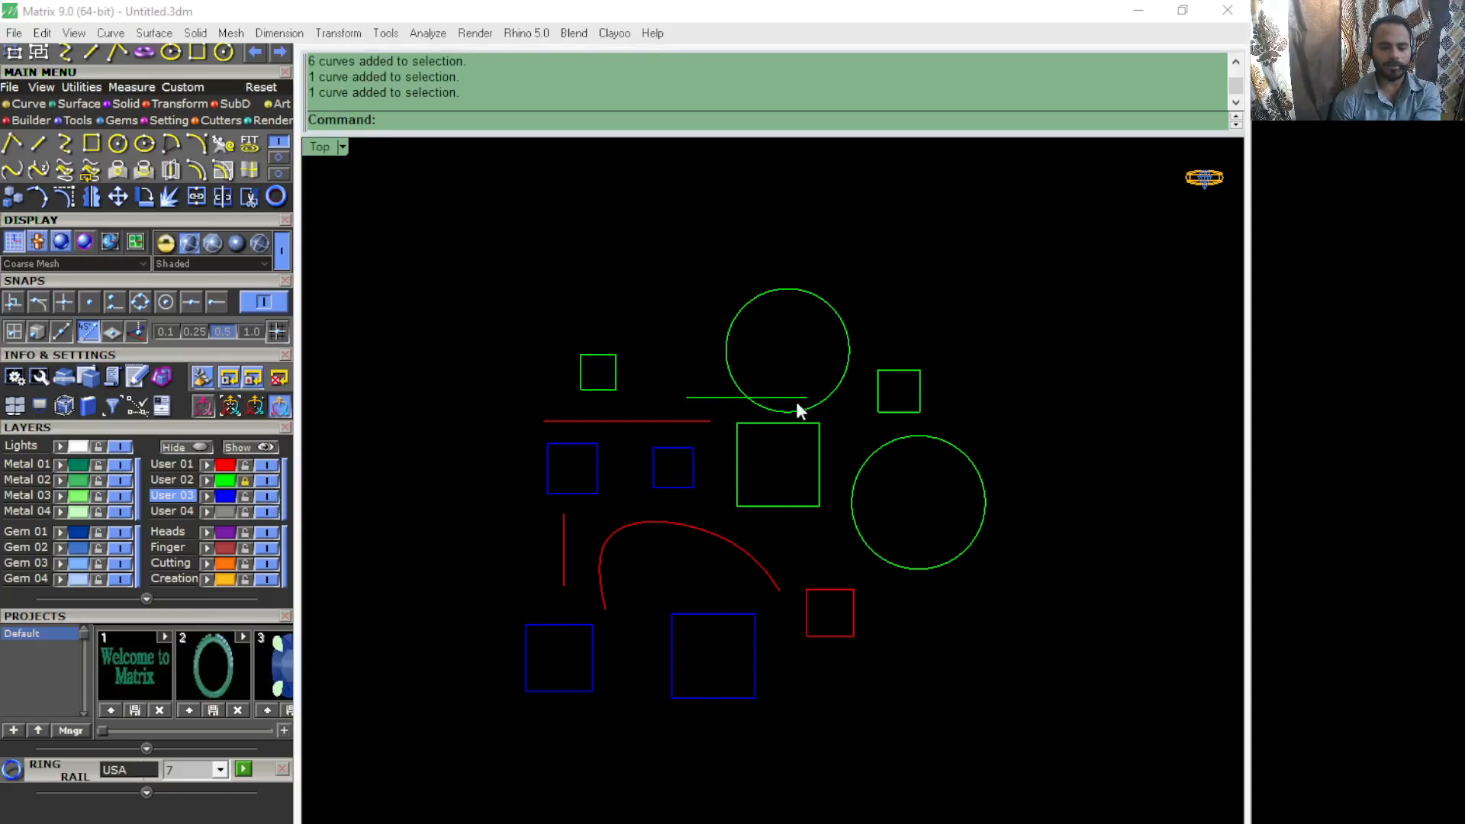
pyautogui.scroll(3, 980, 397)
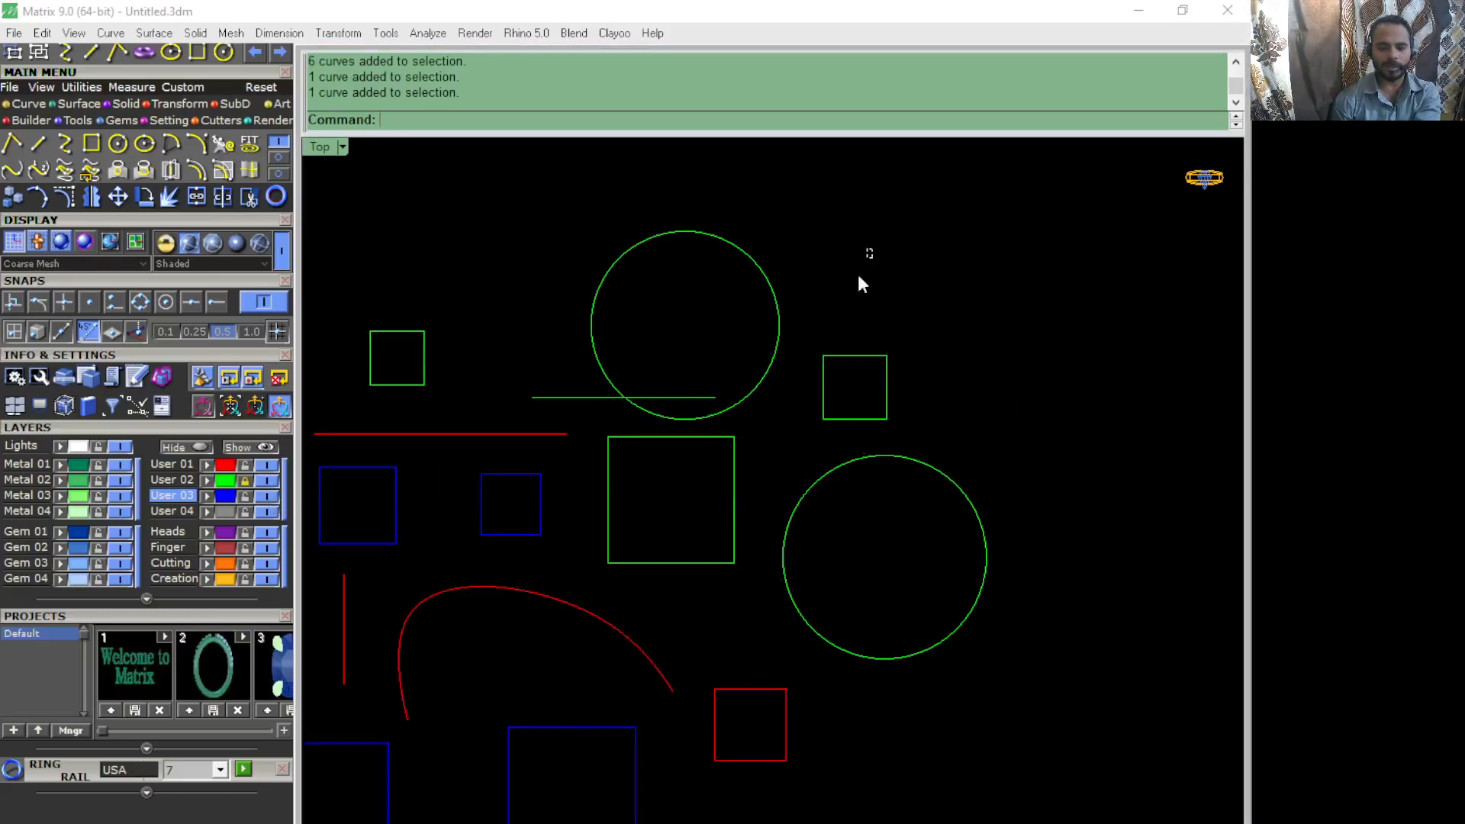
pyautogui.moveTo(382, 343); pyautogui.dragTo(702, 324)
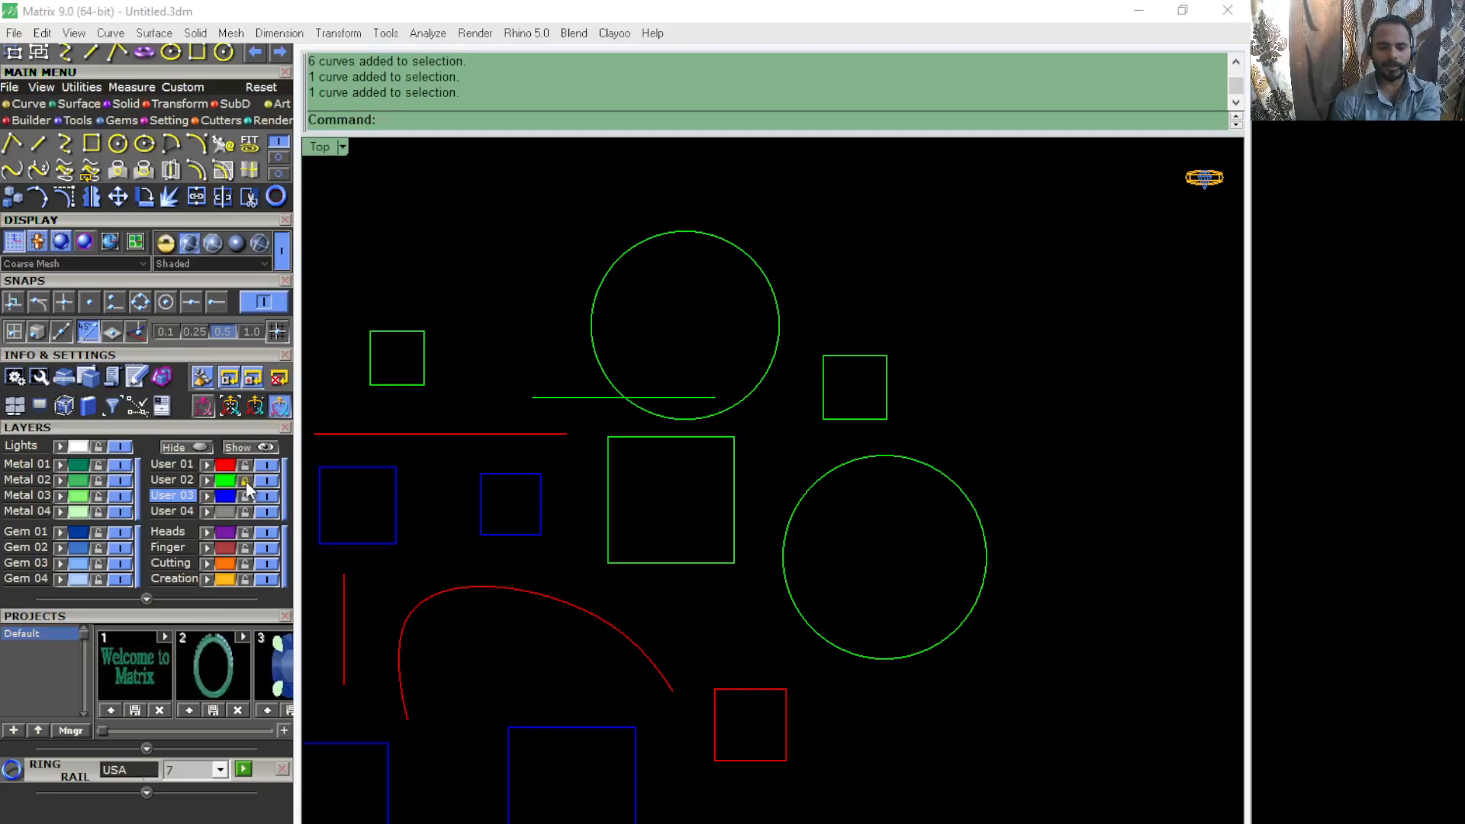
pyautogui.moveTo(941, 277); pyautogui.dragTo(704, 513)
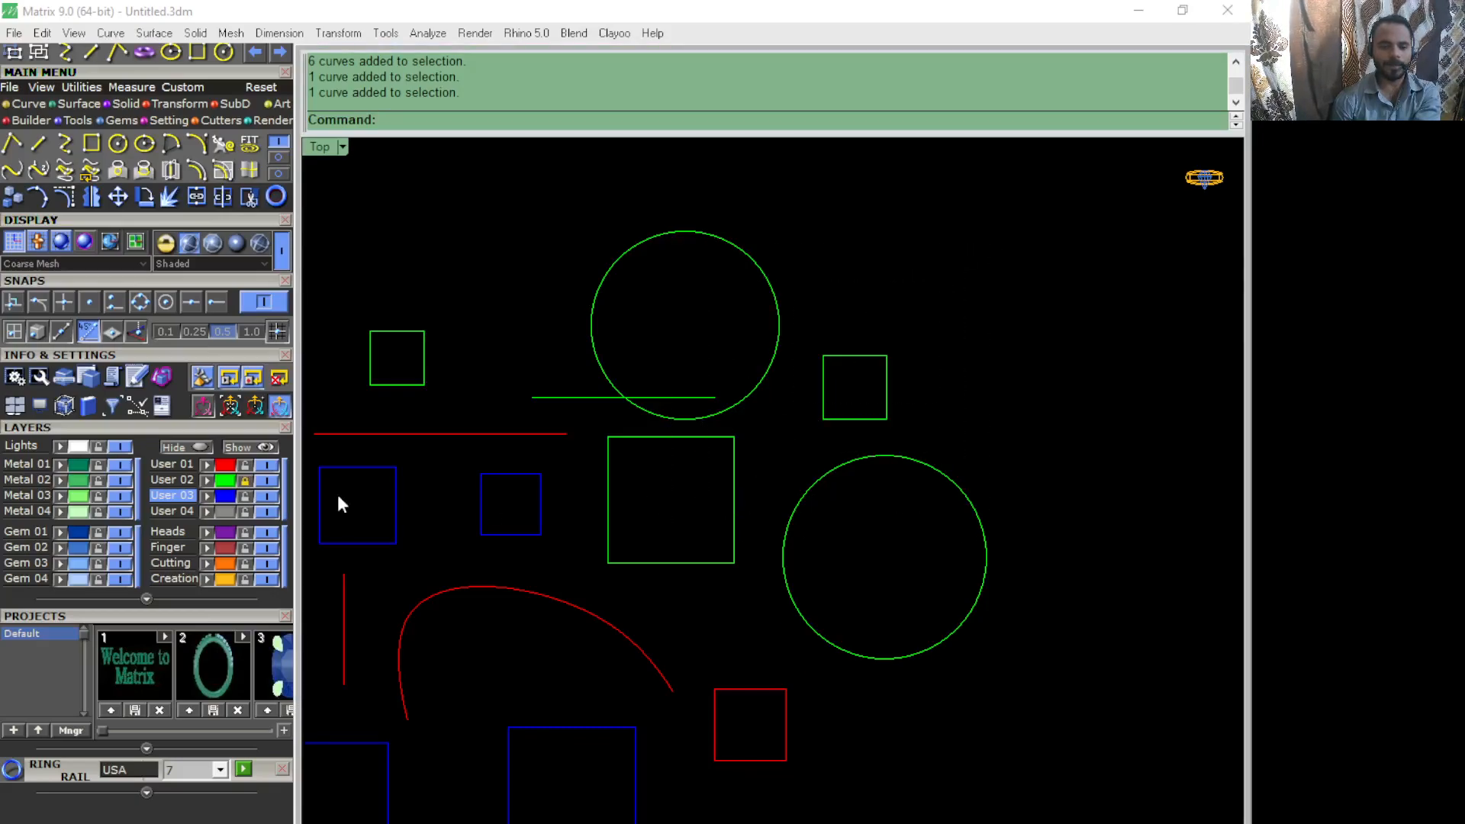
pyautogui.scroll(-2, 683, 479)
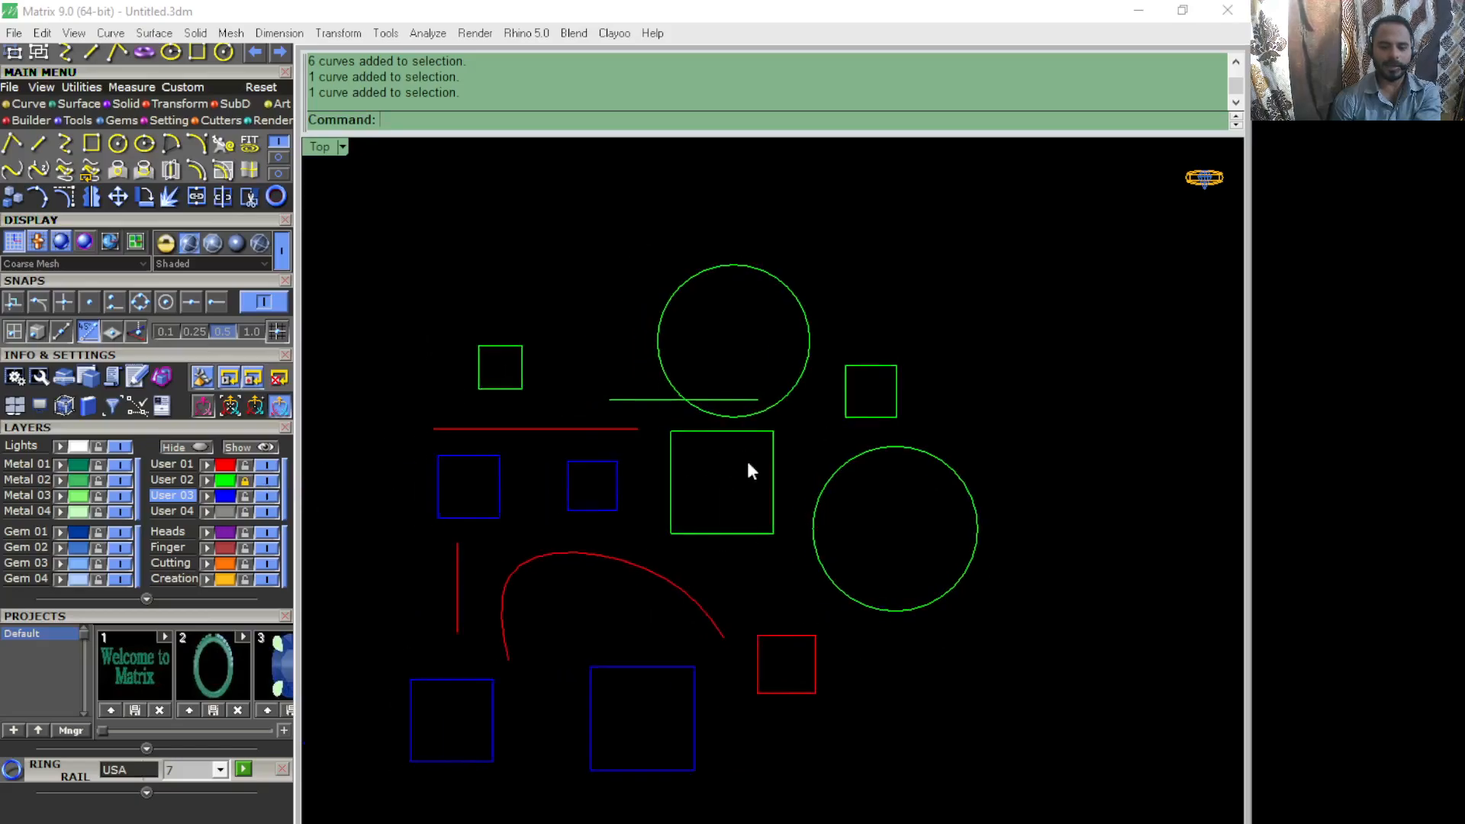
# Step: Turn layer User 02 off and on again to hide and show the green shapes
pyautogui.click(273, 479)
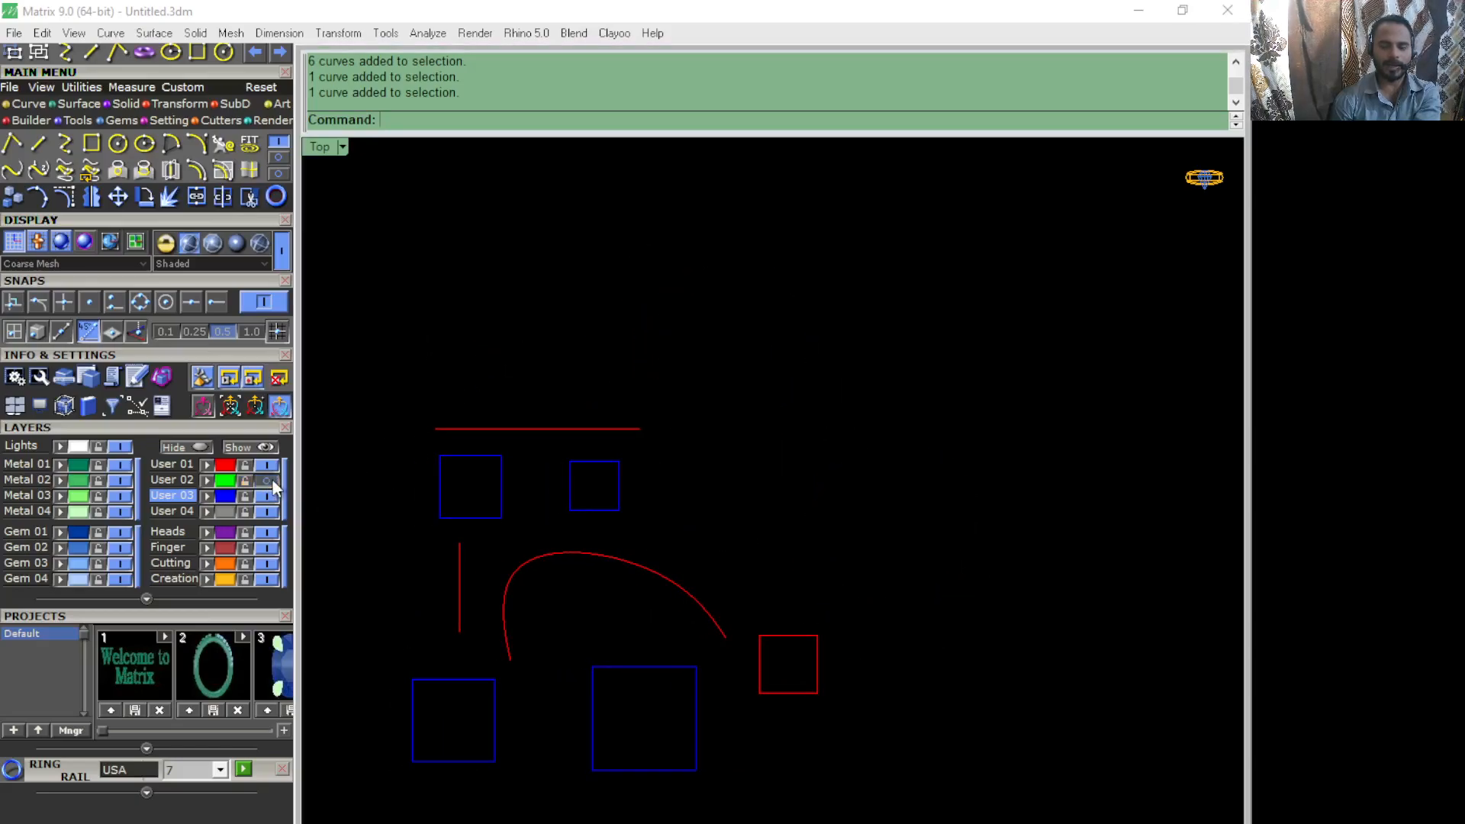
pyautogui.click(268, 479)
pyautogui.click(267, 479)
pyautogui.click(268, 479)
pyautogui.scroll(-1, 698, 464)
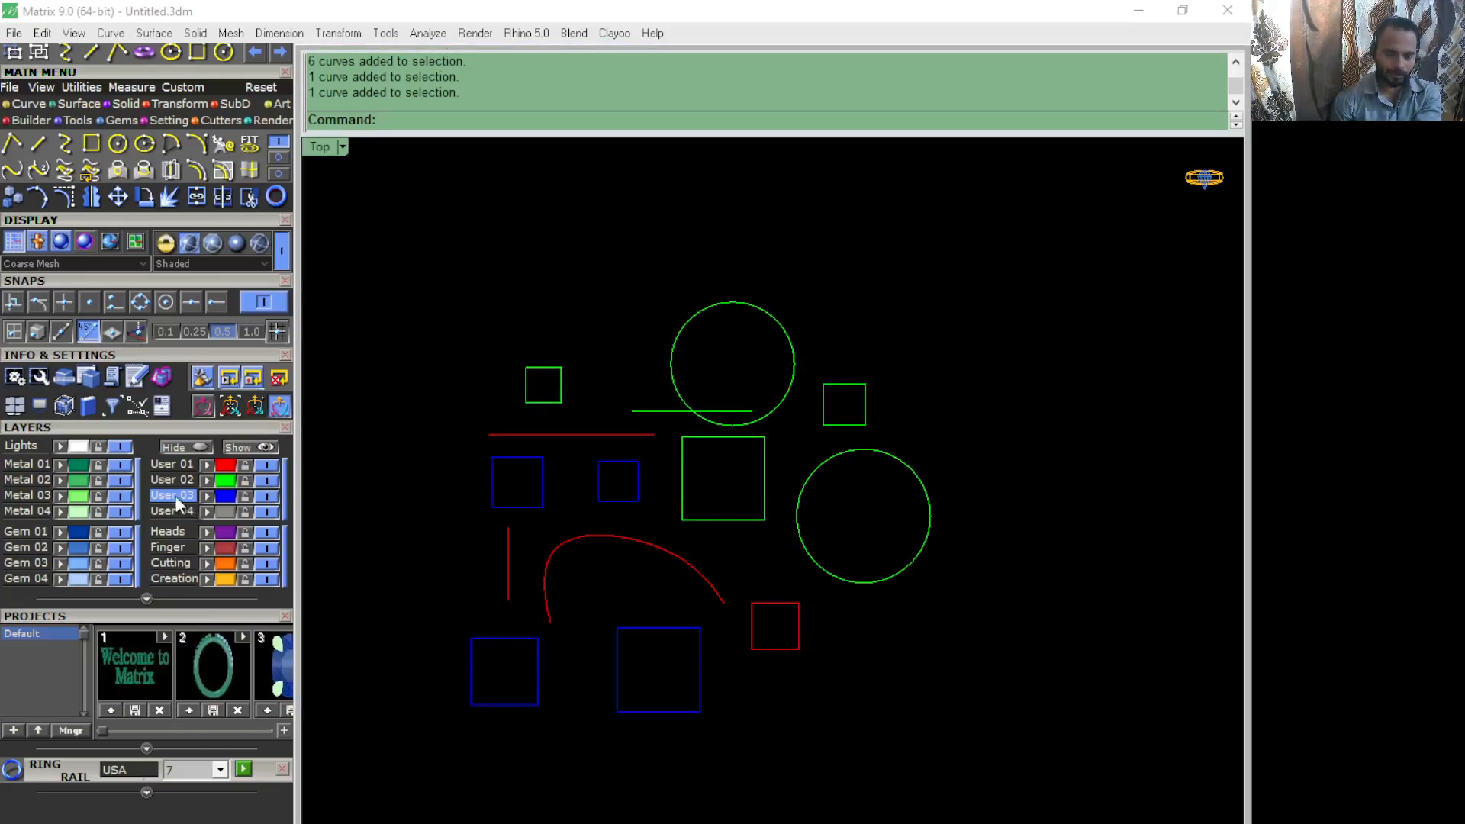
# Step: Try to lock and turn off layer User 03 while it is the current layer
pyautogui.moveTo(697, 634); pyautogui.dragTo(724, 588, button='right')
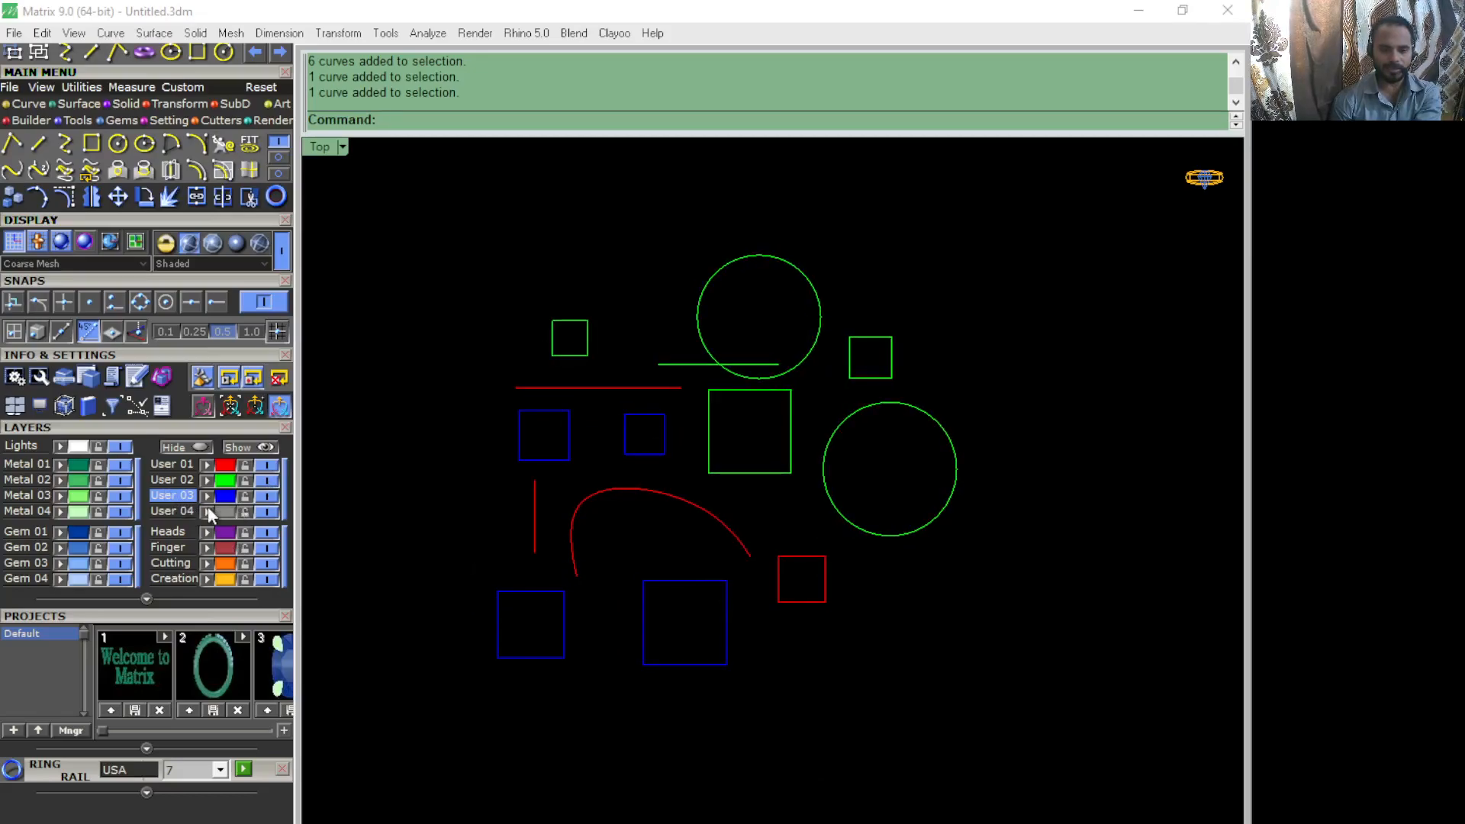
pyautogui.click(246, 496)
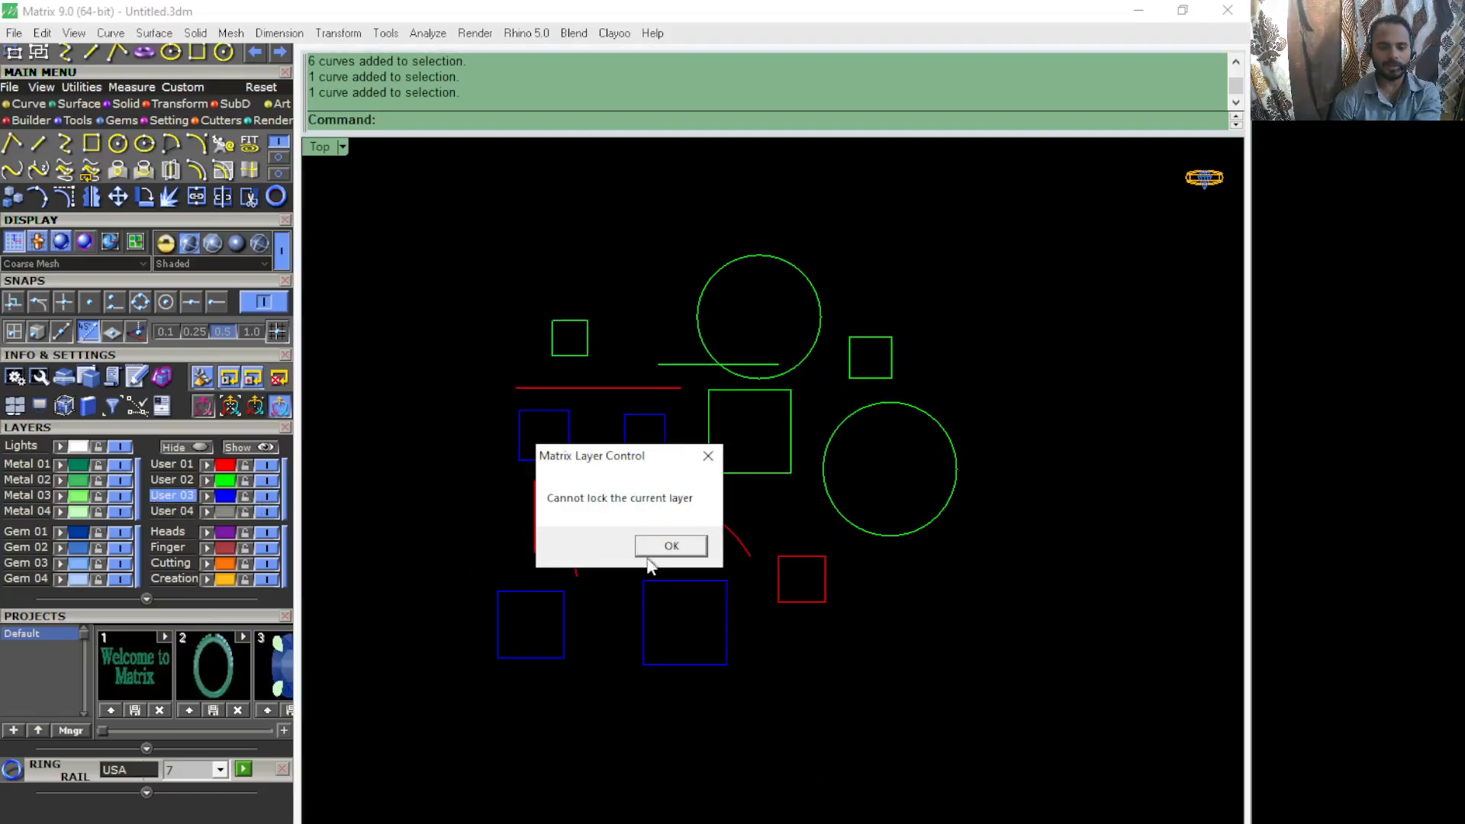
pyautogui.click(658, 546)
pyautogui.click(247, 495)
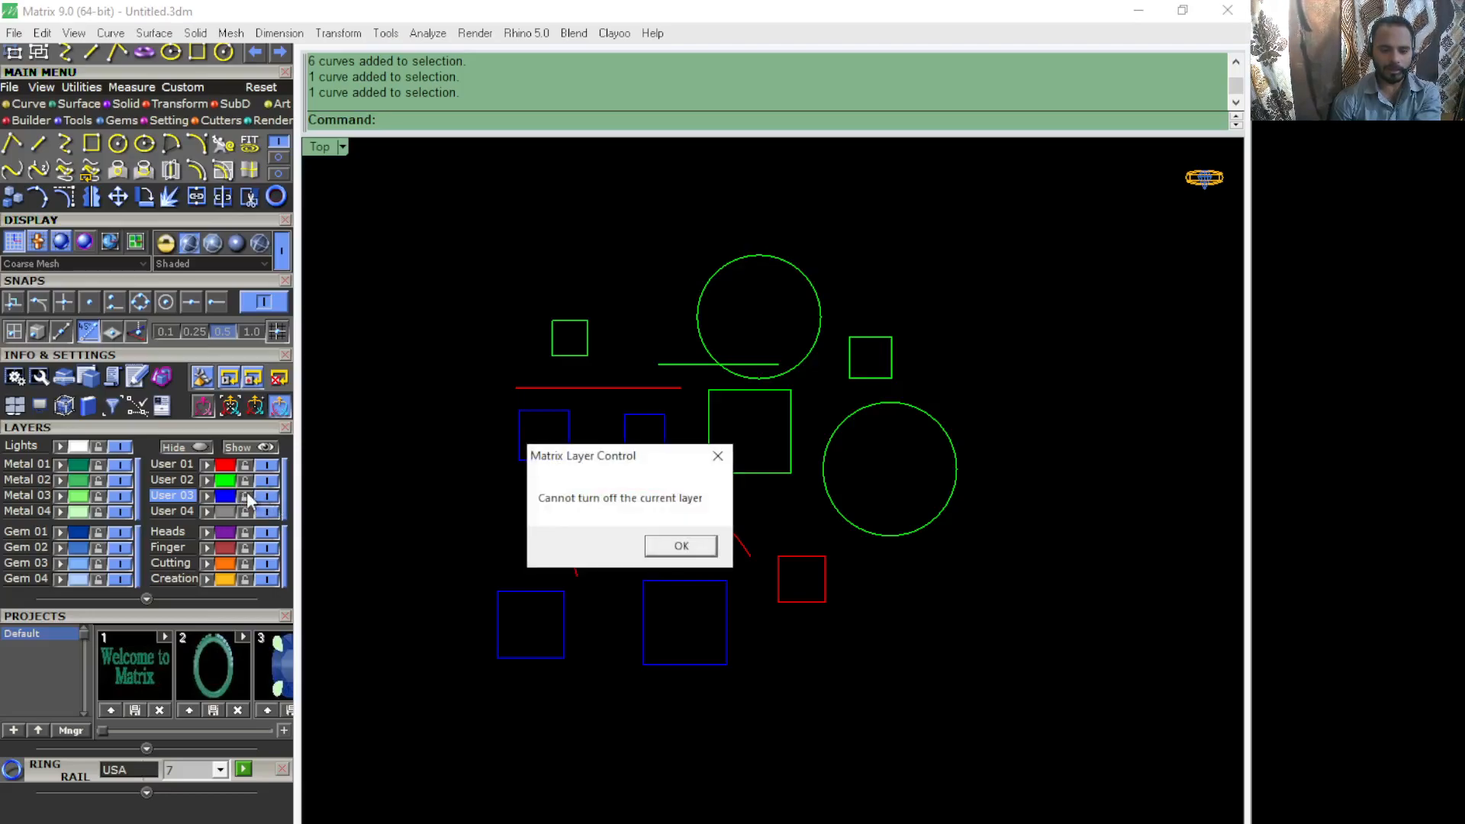
pyautogui.click(668, 546)
# Step: Select the two lower blue squares and move them up toward the arched curve
pyautogui.scroll(2, 618, 583)
pyautogui.moveTo(569, 589); pyautogui.dragTo(604, 584, button='right')
pyautogui.moveTo(774, 808); pyautogui.dragTo(560, 615)
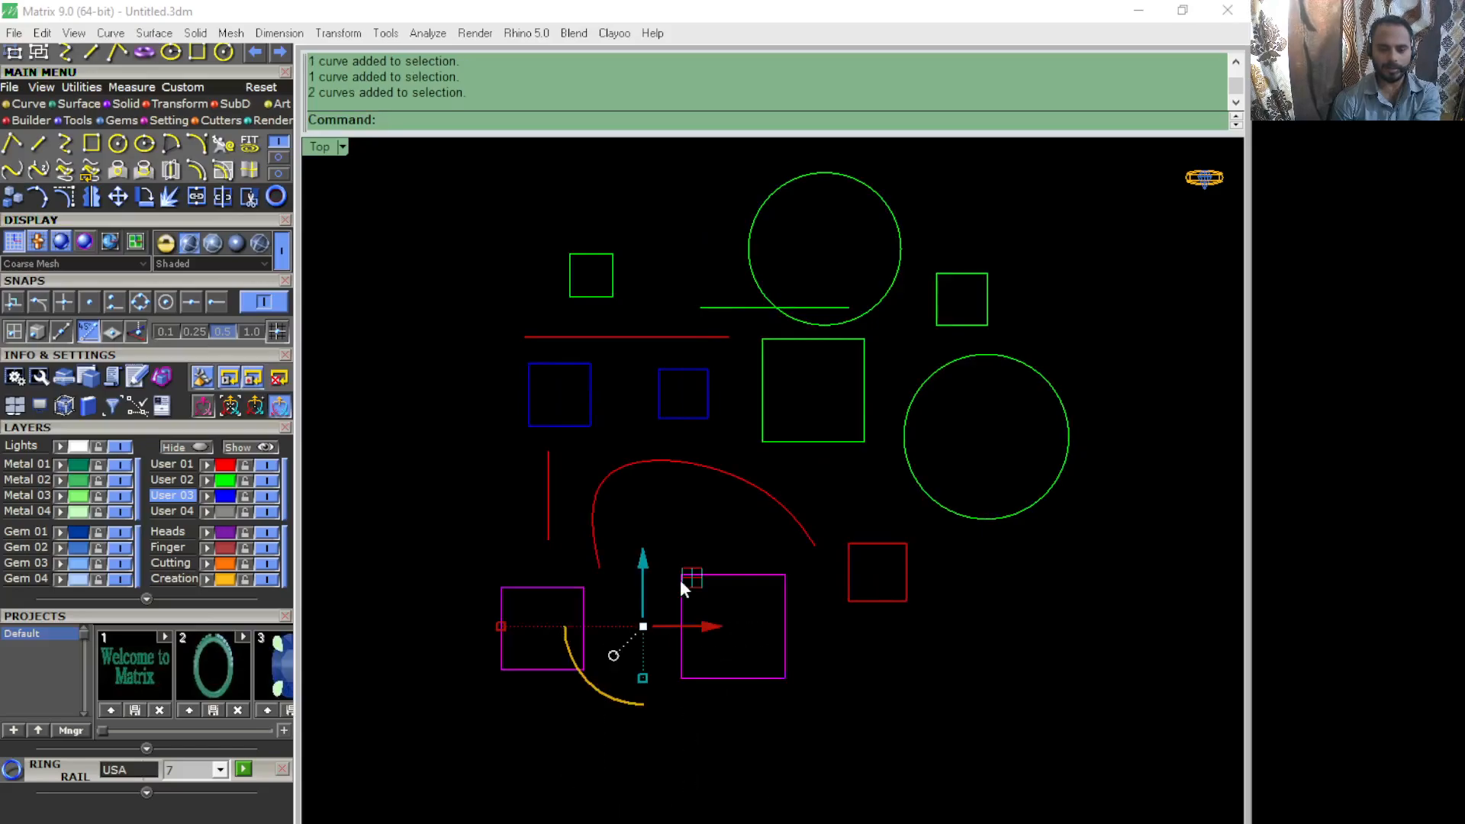
pyautogui.moveTo(644, 570); pyautogui.dragTo(506, 499)
# Step: Move the smaller lower blue square to the left of the vertical red line and shift that line slightly right
pyautogui.click(525, 697)
pyautogui.click(578, 549)
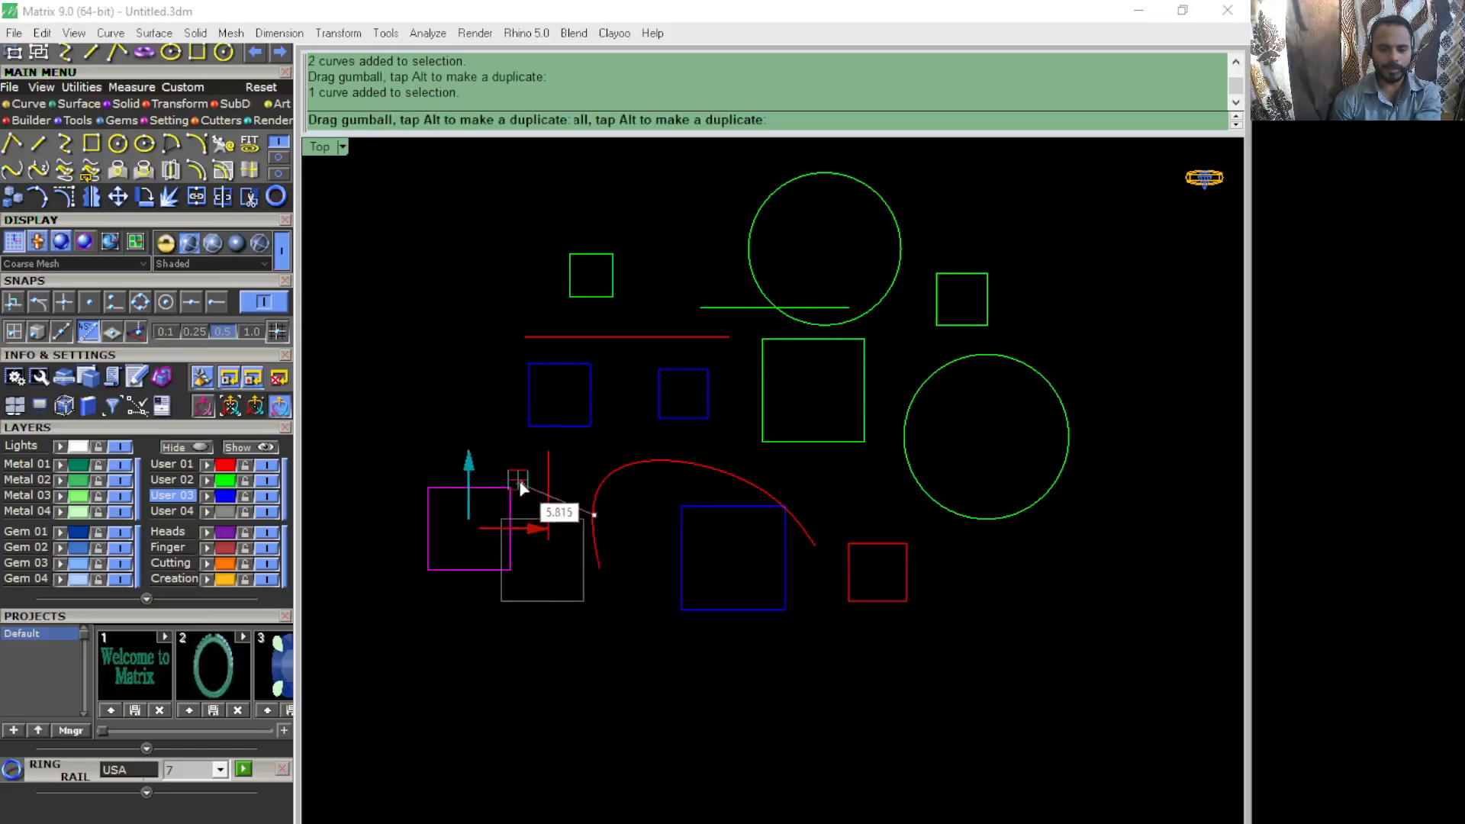
pyautogui.moveTo(592, 615); pyautogui.dragTo(616, 492)
pyautogui.click(580, 649)
pyautogui.click(547, 529)
pyautogui.click(611, 693)
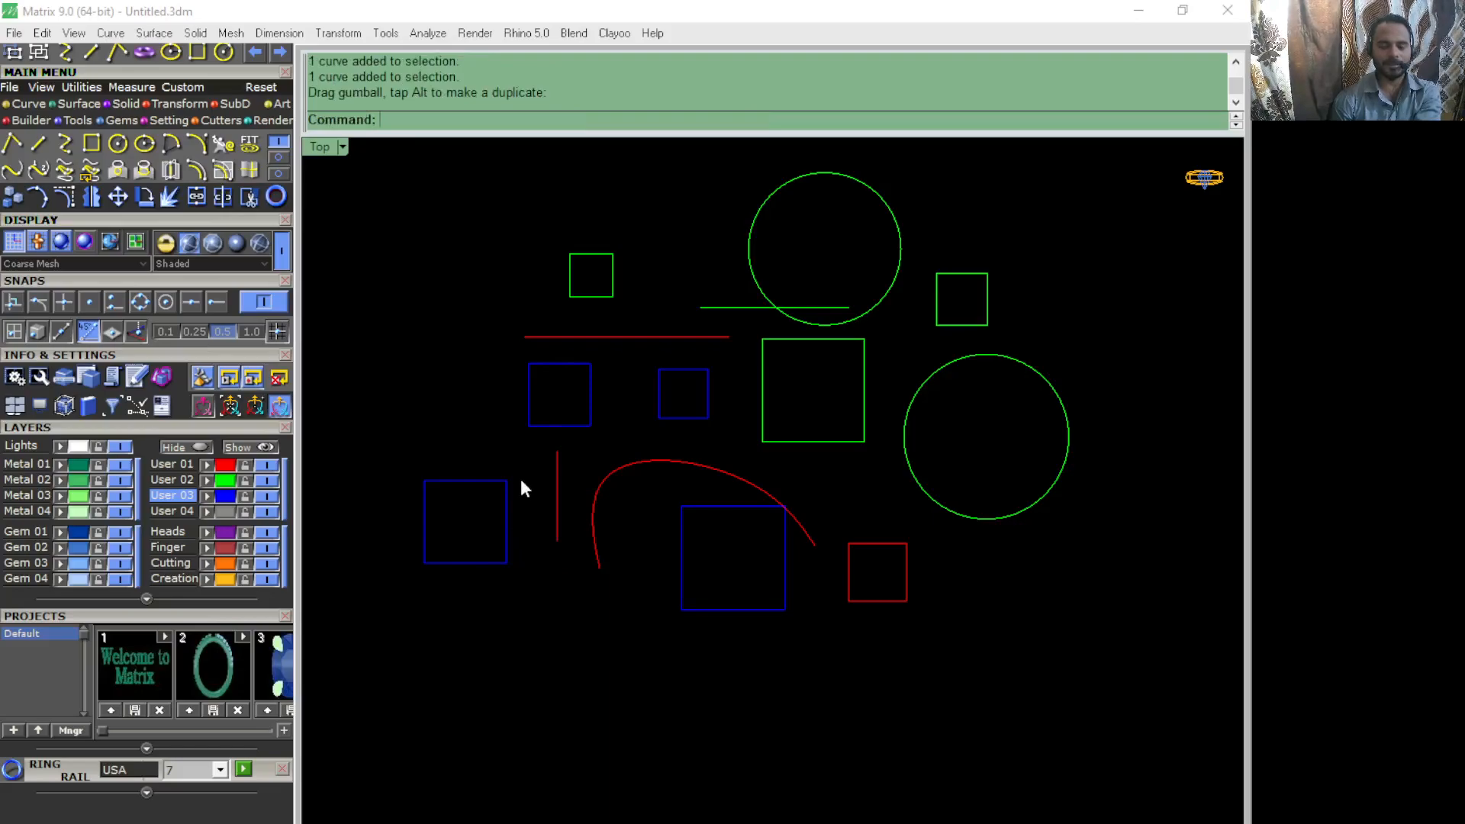
# Step: Try once more to lock the current layer User 03
pyautogui.scroll(-3, 521, 481)
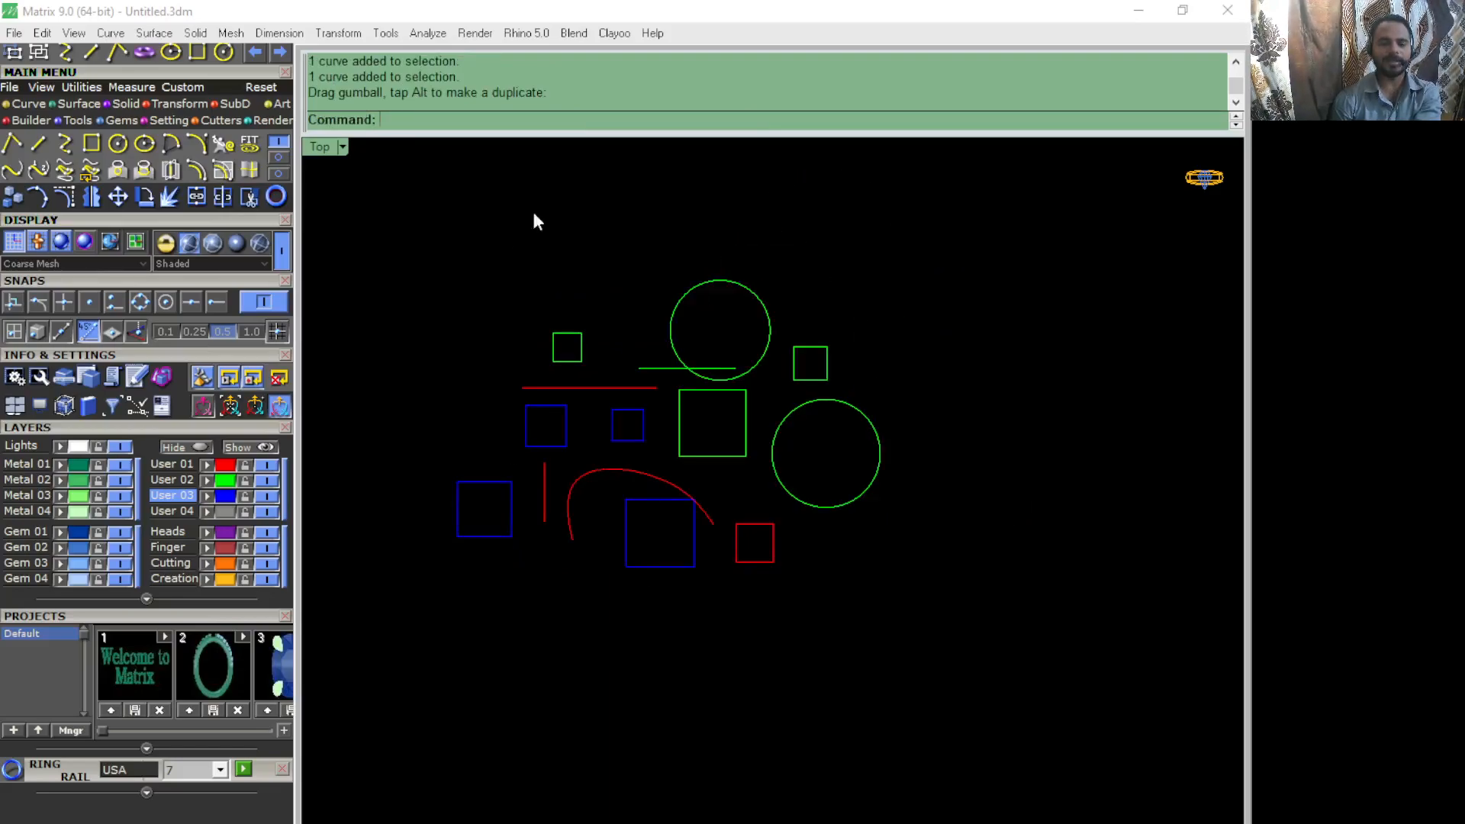
pyautogui.scroll(2, 558, 436)
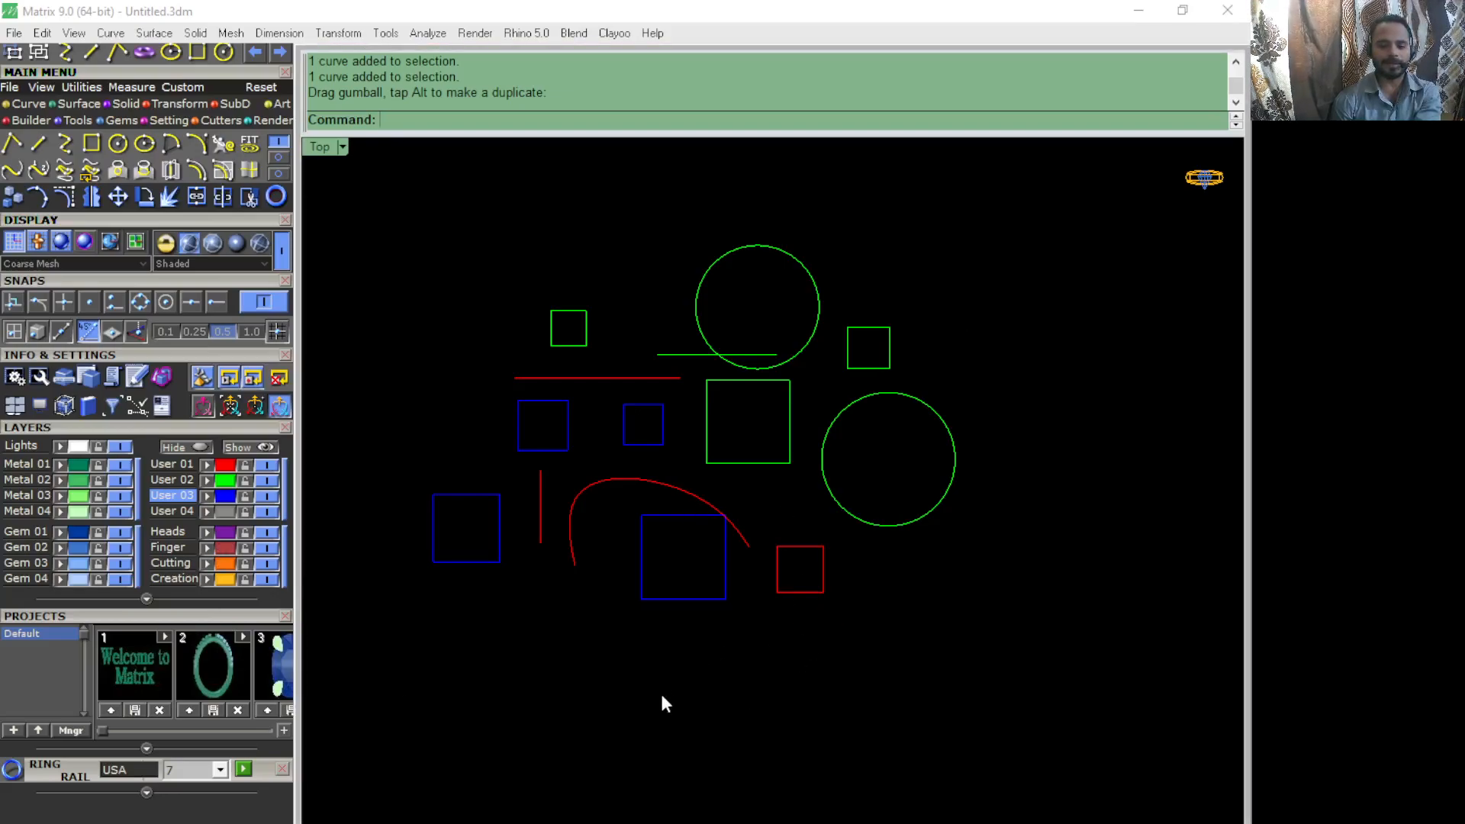
pyautogui.click(245, 495)
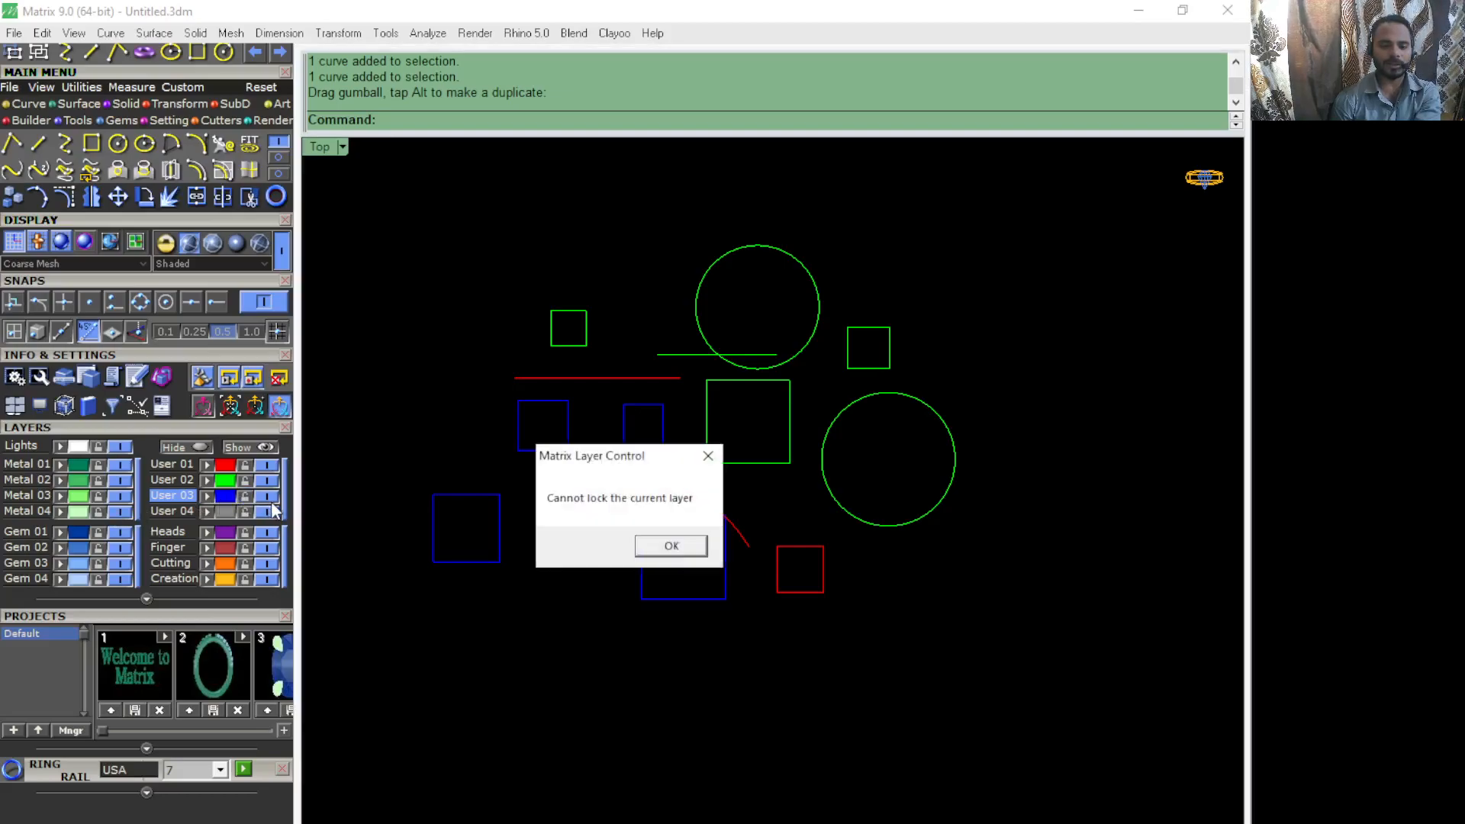
pyautogui.click(688, 549)
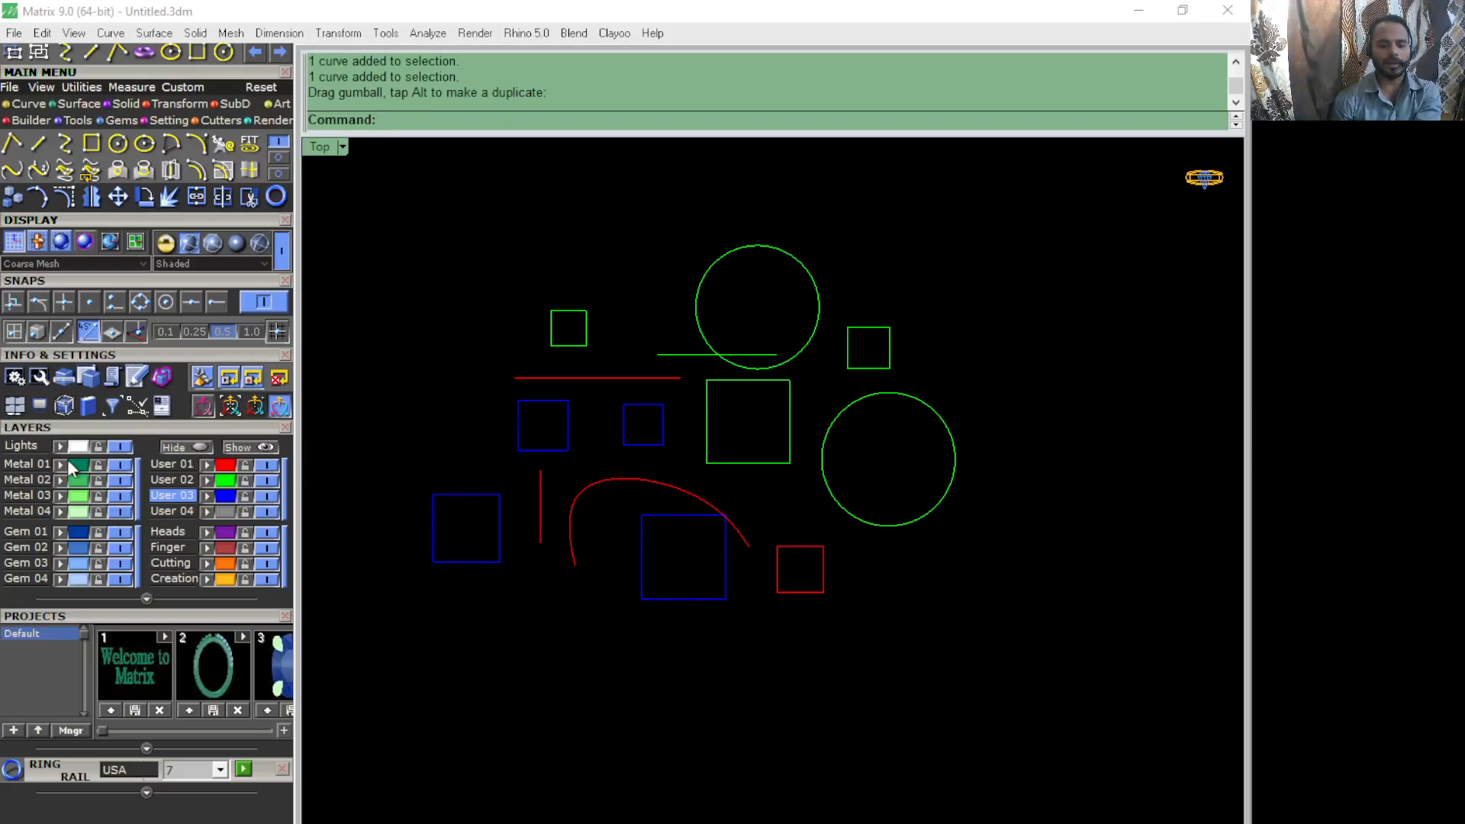
# Step: With Metal 01 as the current layer, toggle the visibility of layer User 03, and make User 03 current again
pyautogui.click(29, 465)
pyautogui.click(266, 496)
pyautogui.click(267, 496)
pyautogui.click(265, 497)
pyautogui.click(266, 496)
pyautogui.click(172, 495)
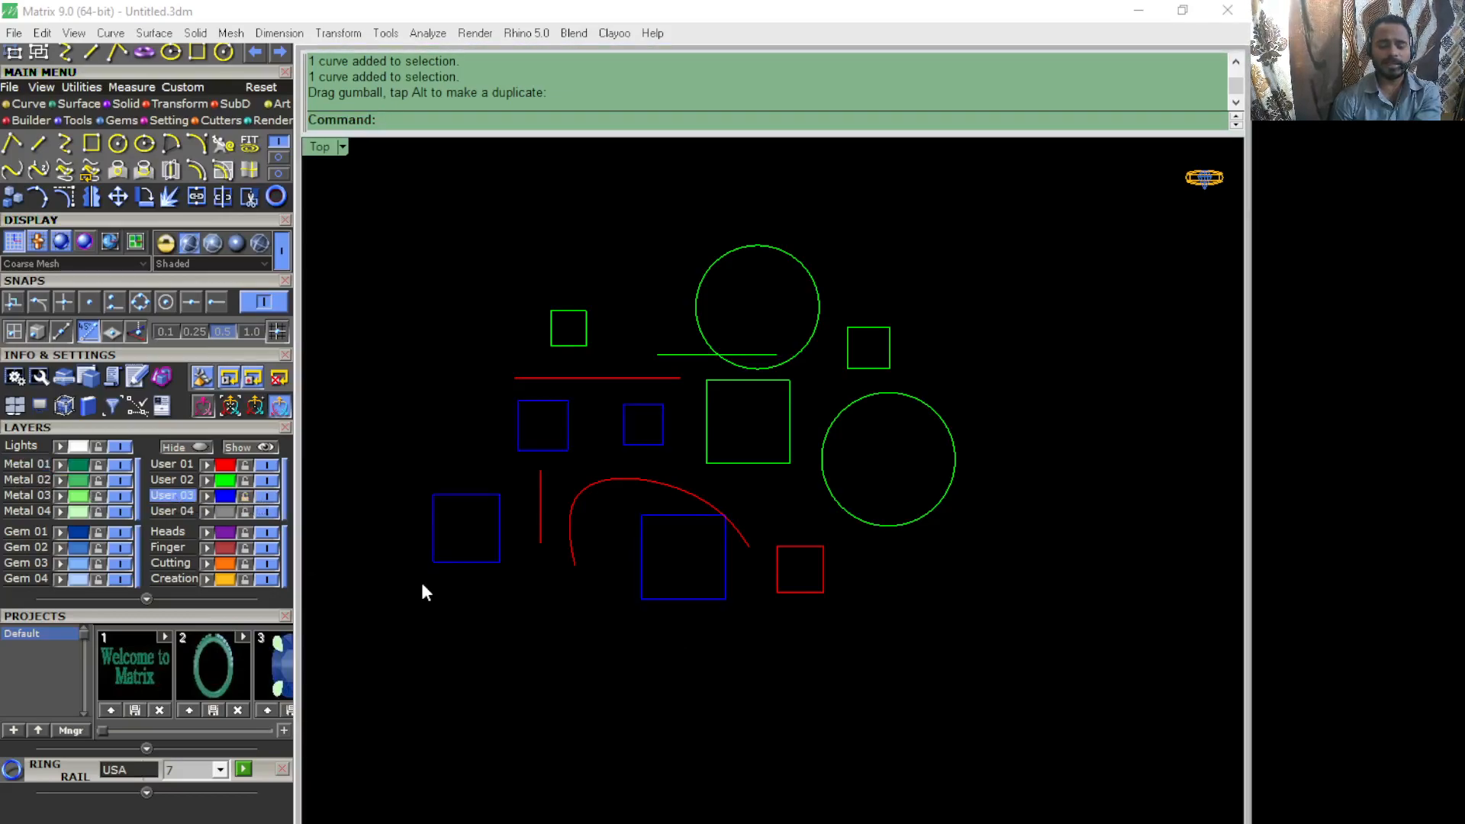
# Step: Move all four blue squares from layer User 03 to layer User 01, and turn User 01 off and on again
pyautogui.moveTo(732, 675); pyautogui.dragTo(649, 568)
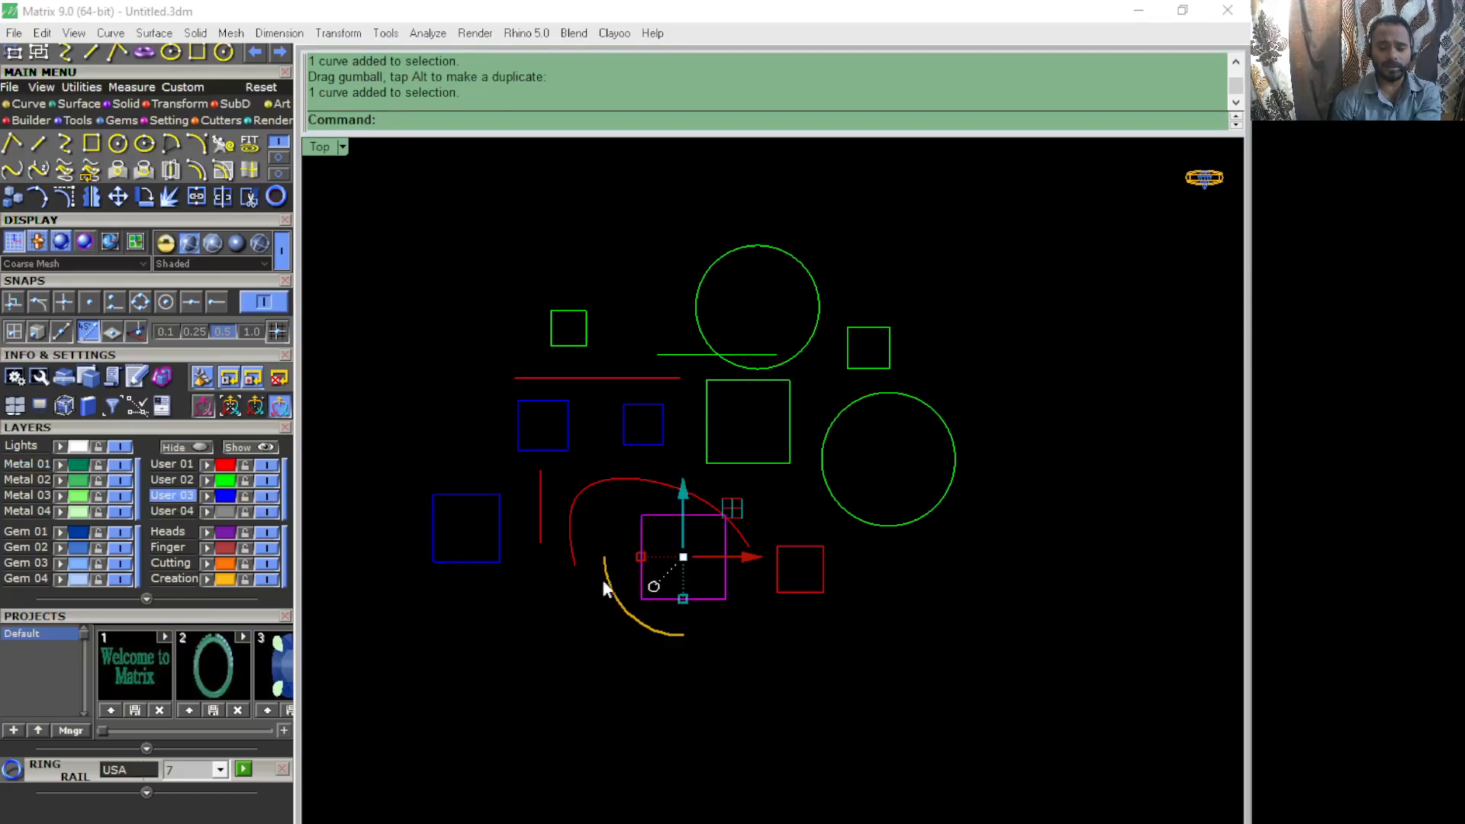
pyautogui.click(482, 610)
pyautogui.click(222, 496)
pyautogui.click(224, 465)
pyautogui.click(560, 701)
pyautogui.click(264, 467)
pyautogui.click(264, 466)
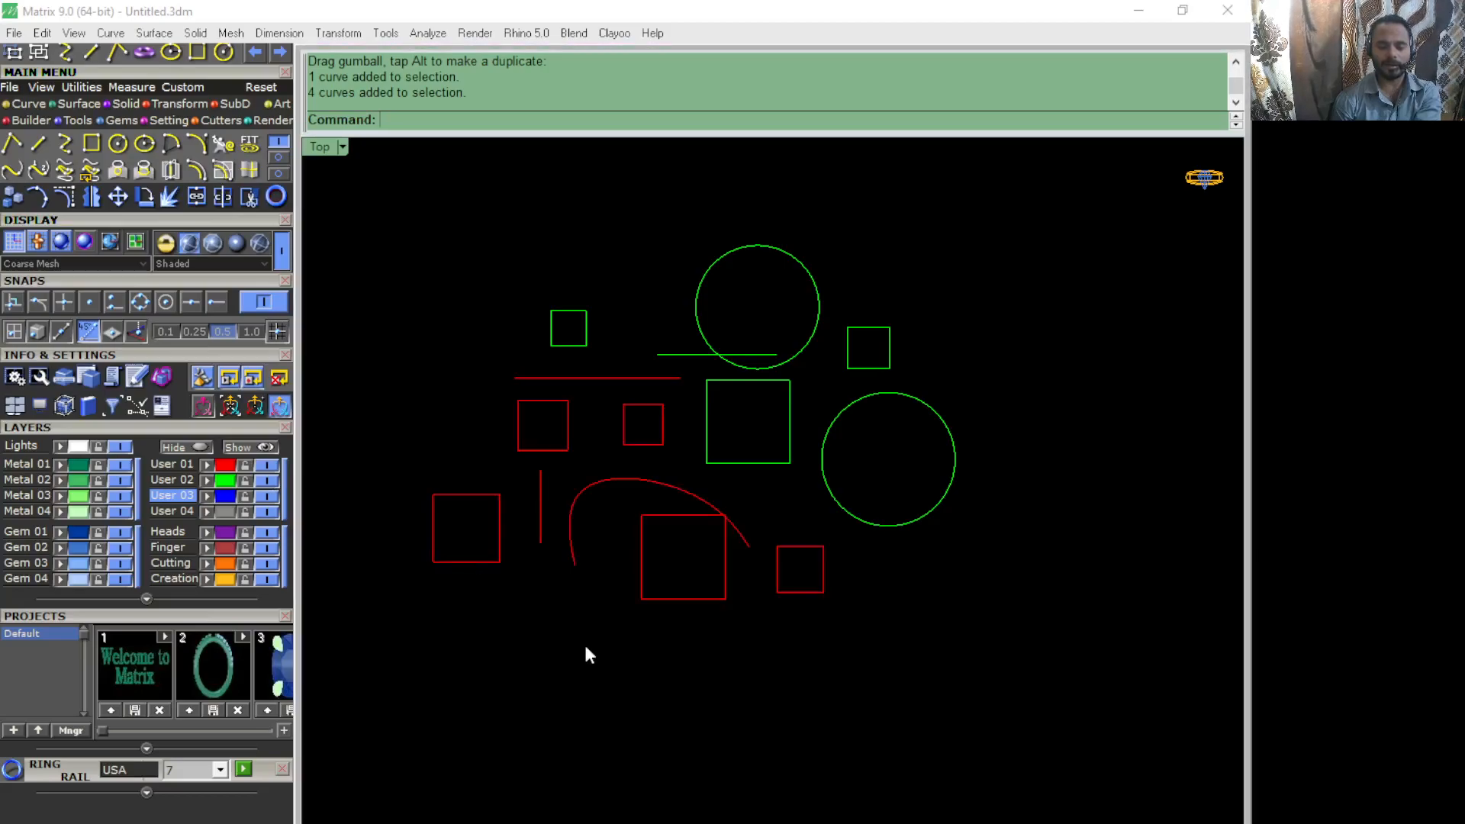
# Step: Select all the shapes in the Top view and delete them
pyautogui.scroll(-2, 587, 655)
pyautogui.moveTo(934, 759); pyautogui.dragTo(492, 349)
pyautogui.press('Delete')
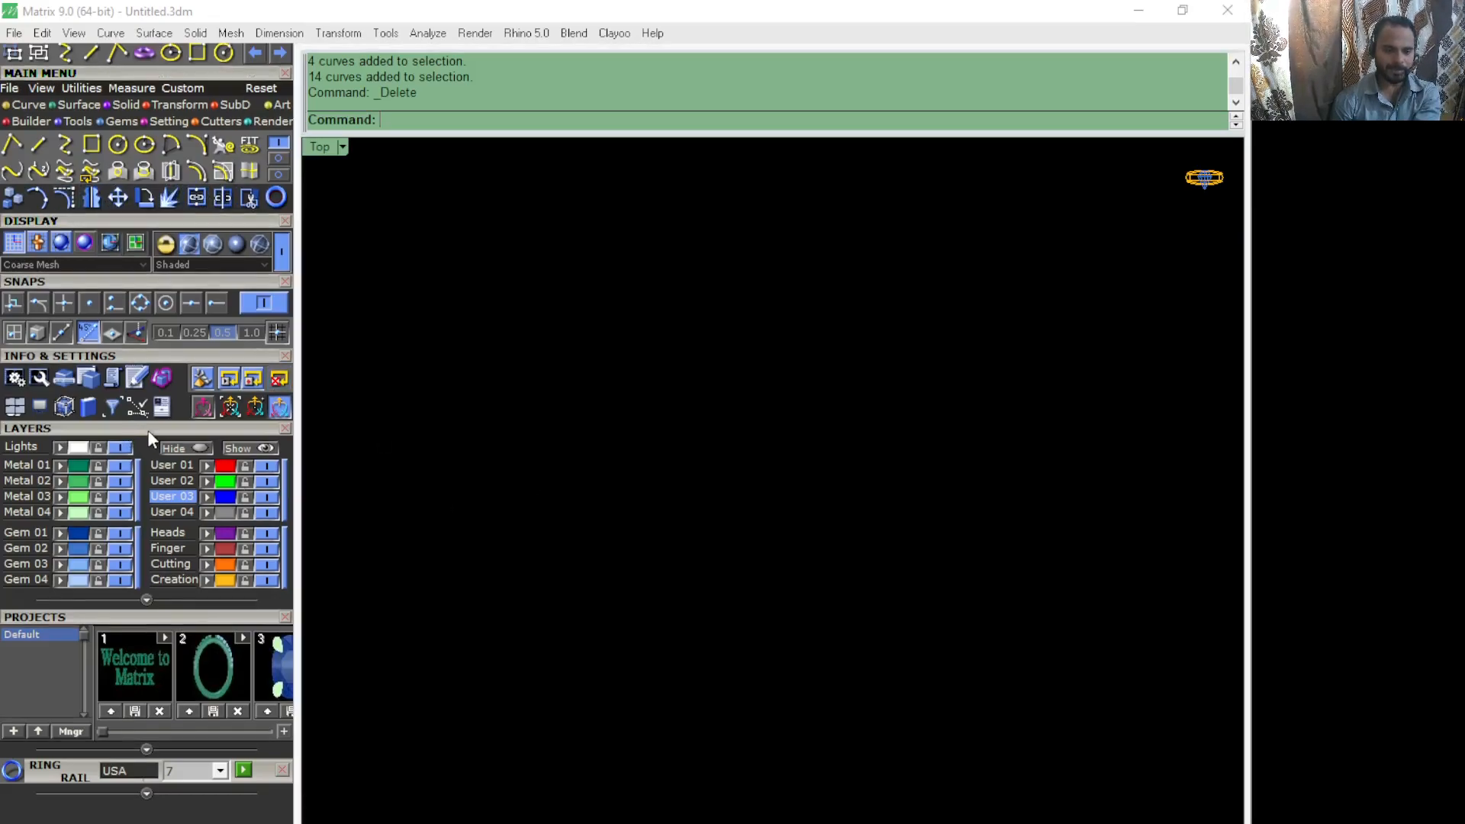
# Step: Restore the default four-viewport layout with 4View and make the Top view active
pyautogui.scroll(-1, 148, 429)
pyautogui.write('4View')
pyautogui.press('Return')
pyautogui.write('4View')
pyautogui.press('Return')
pyautogui.click(601, 423)
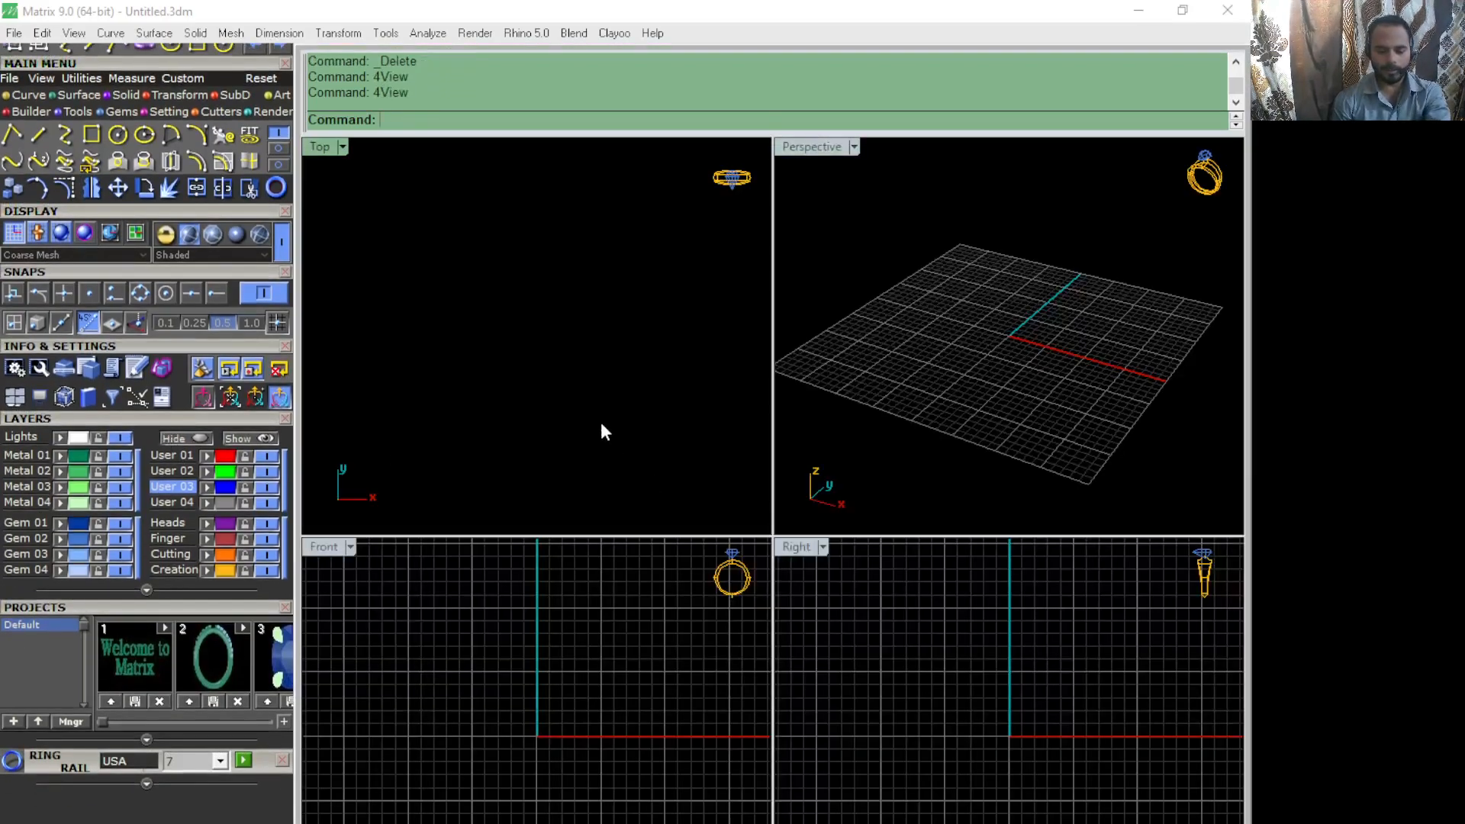
# Step: Maximize the Top view and show its construction grid
pyautogui.press('F6')
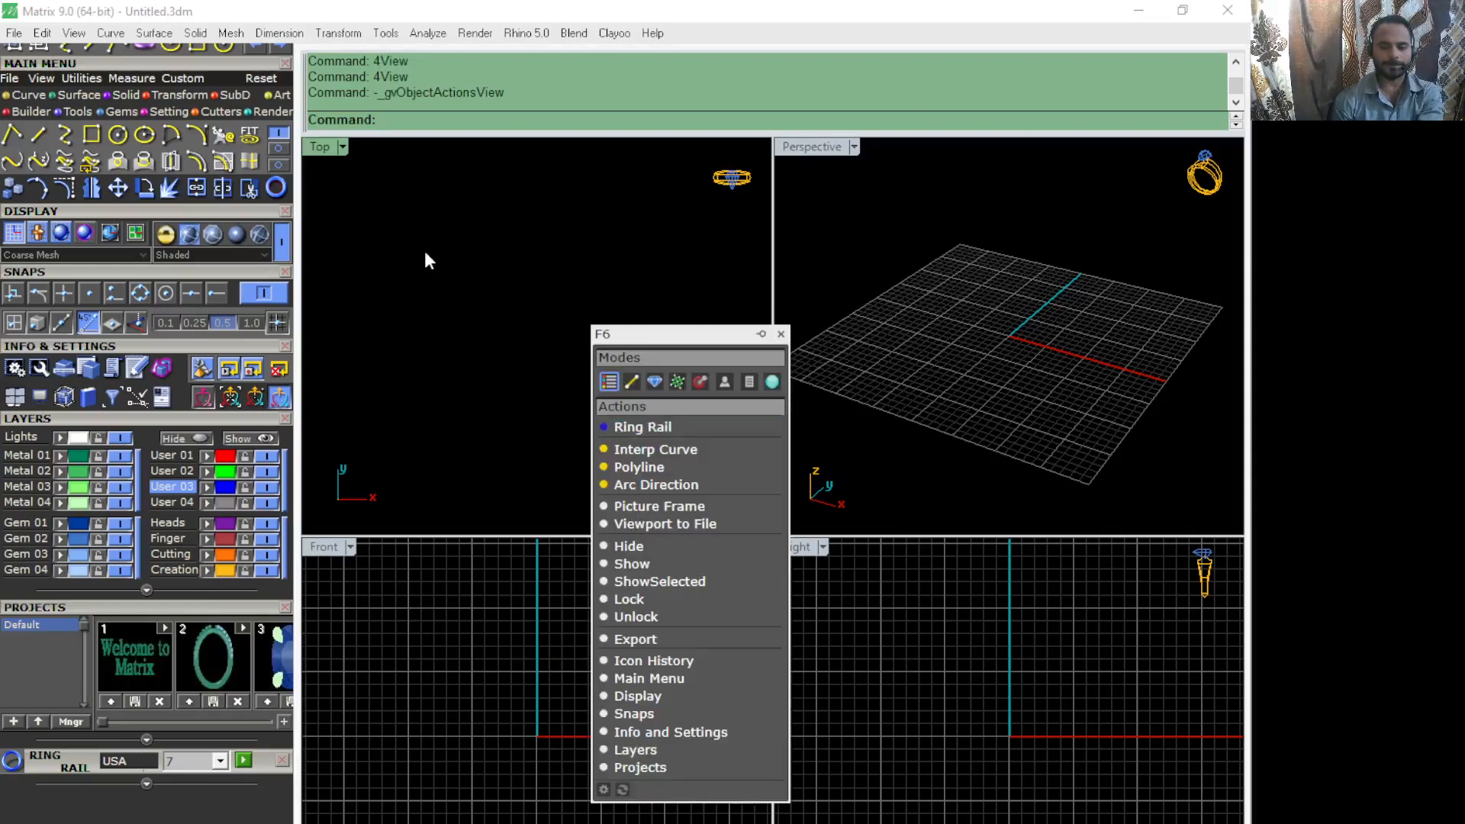
pyautogui.click(780, 334)
pyautogui.doubleClick(325, 145)
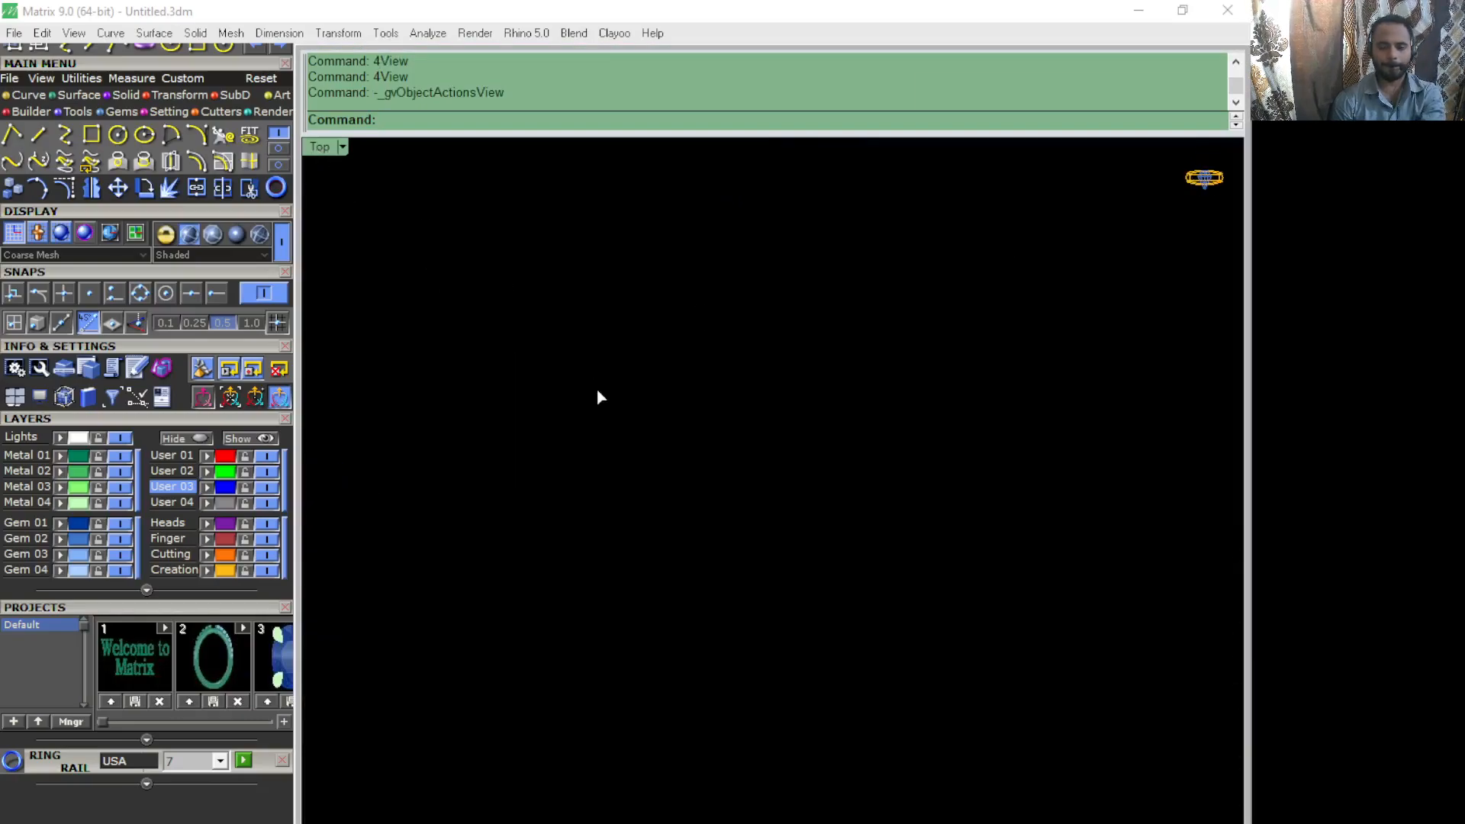
pyautogui.press('Escape')
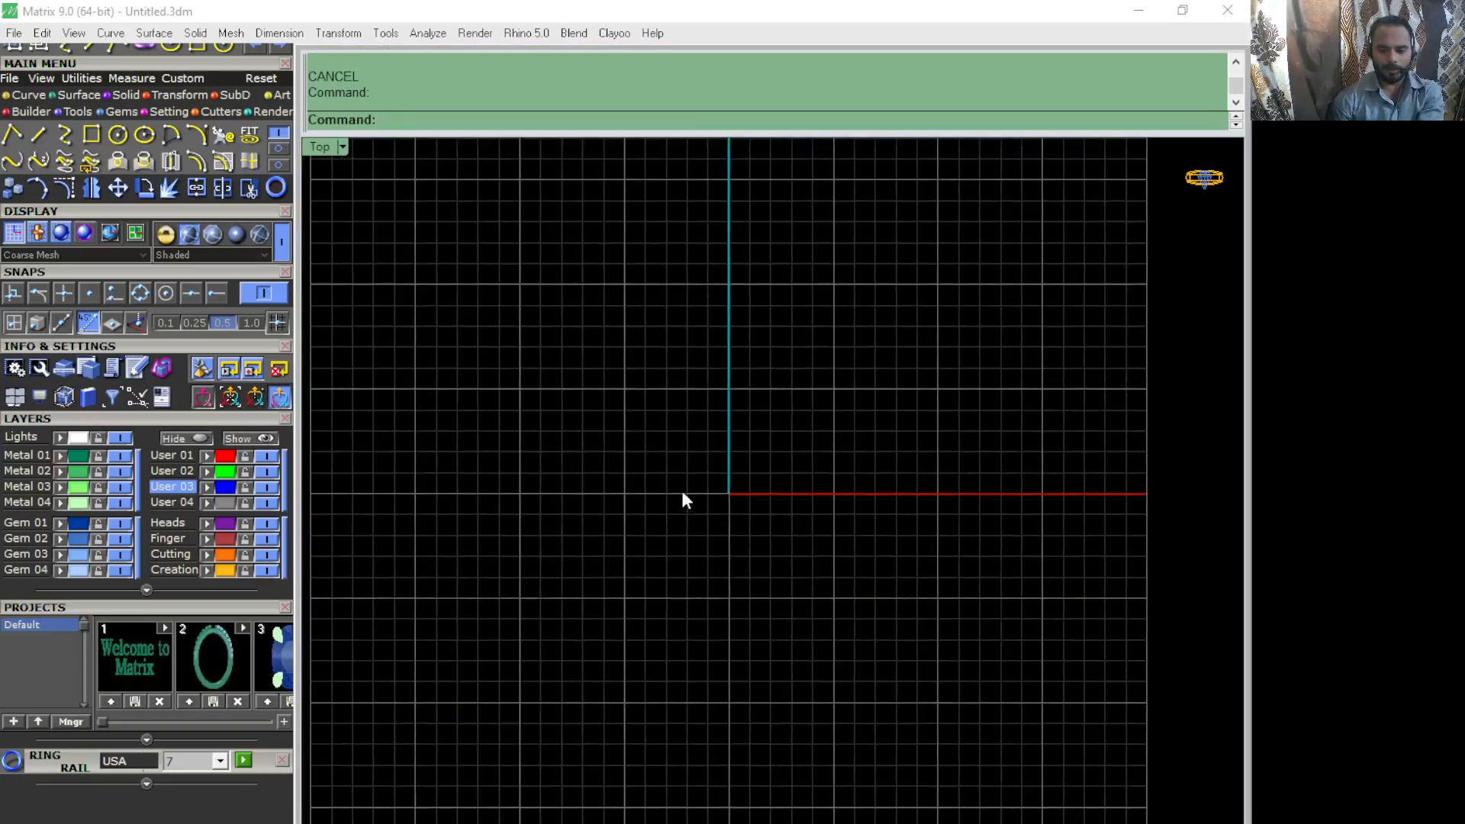
pyautogui.scroll(-1, 680, 500)
pyautogui.scroll(1, 682, 492)
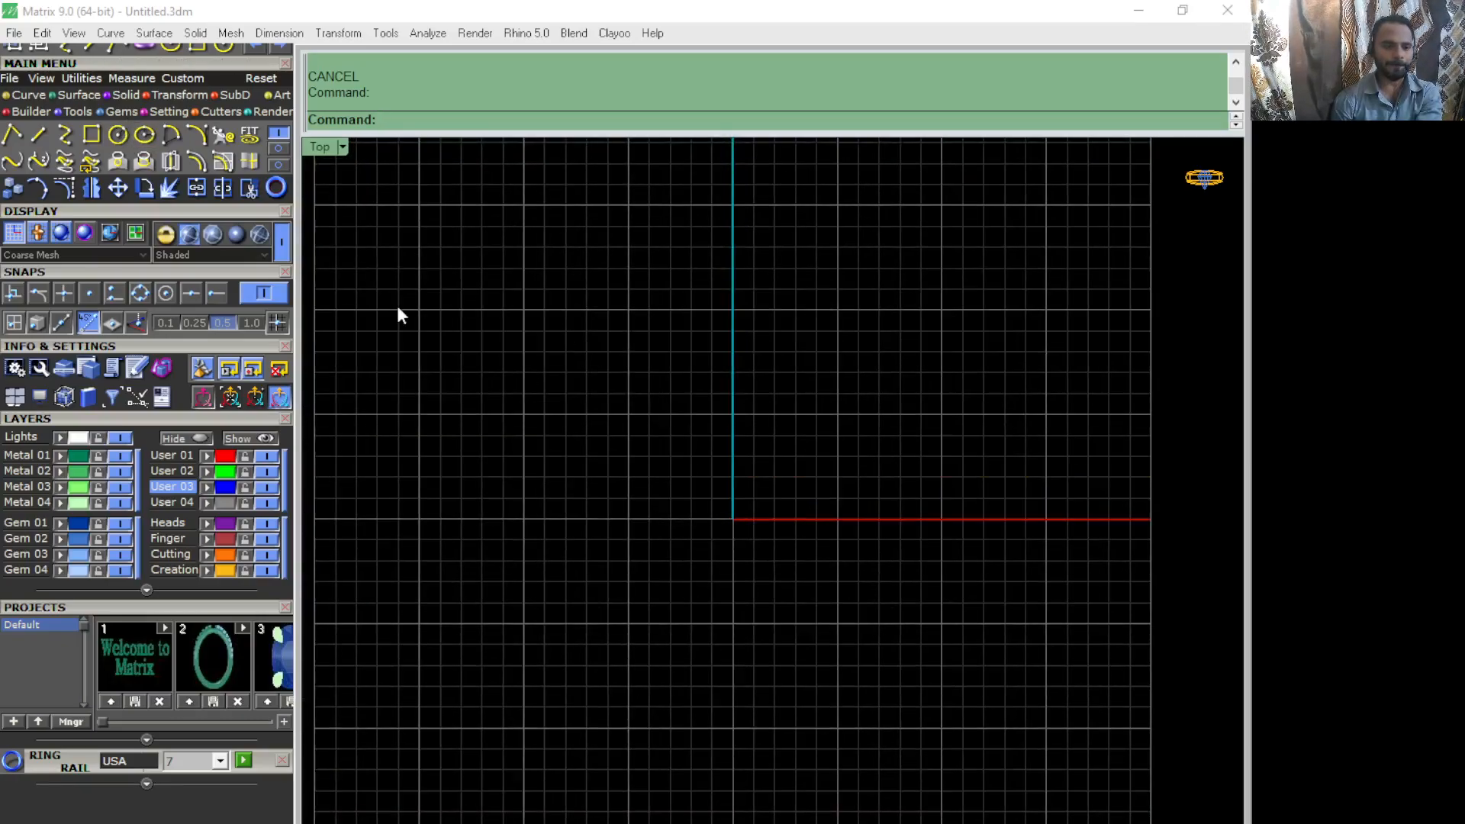
# Step: Place the Desktop image "sa" as a picture frame in the Top view, from the origin 0 along the red axis to the grid's edge
pyautogui.click(36, 77)
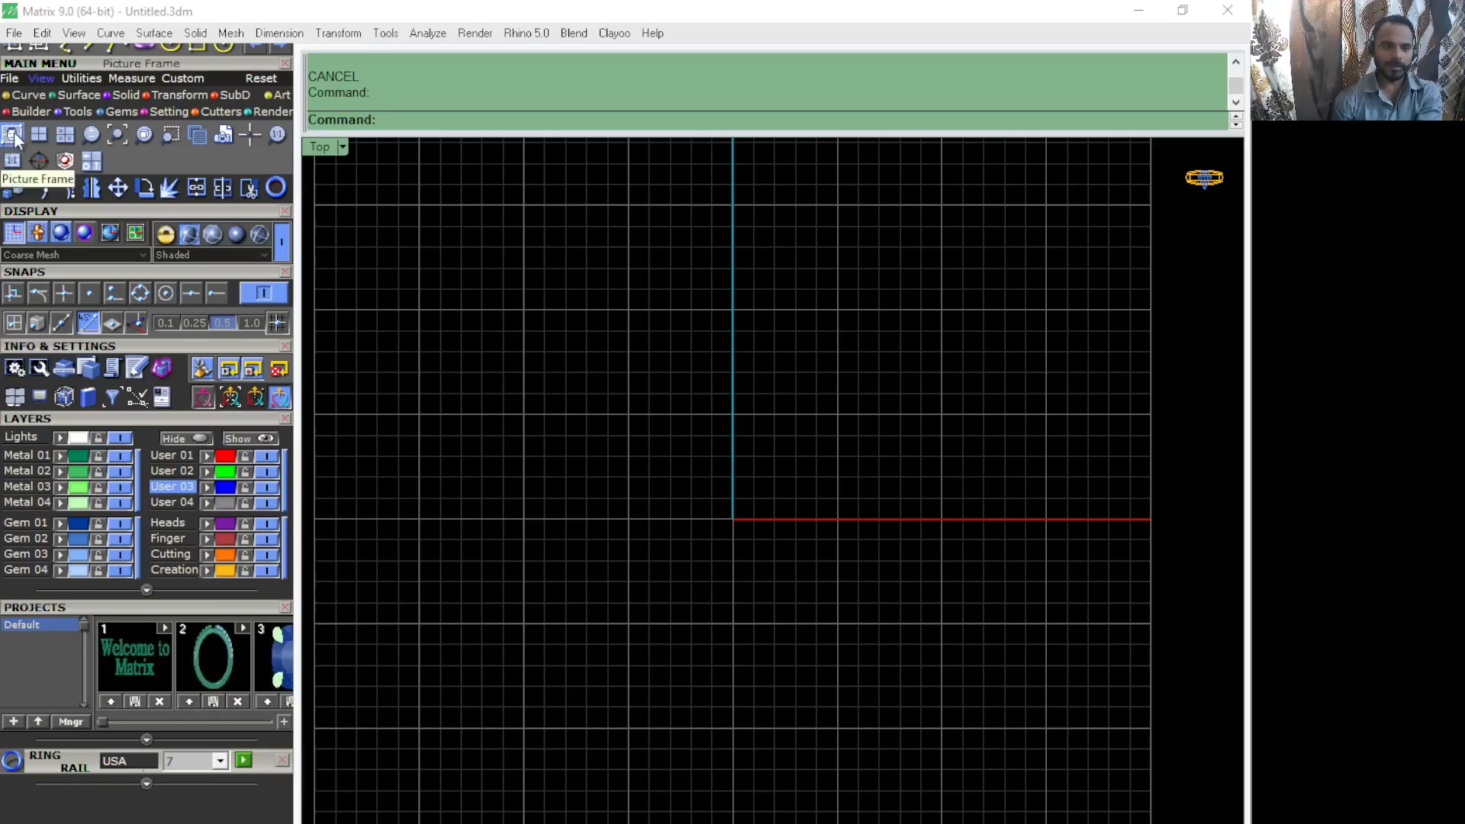
pyautogui.click(13, 136)
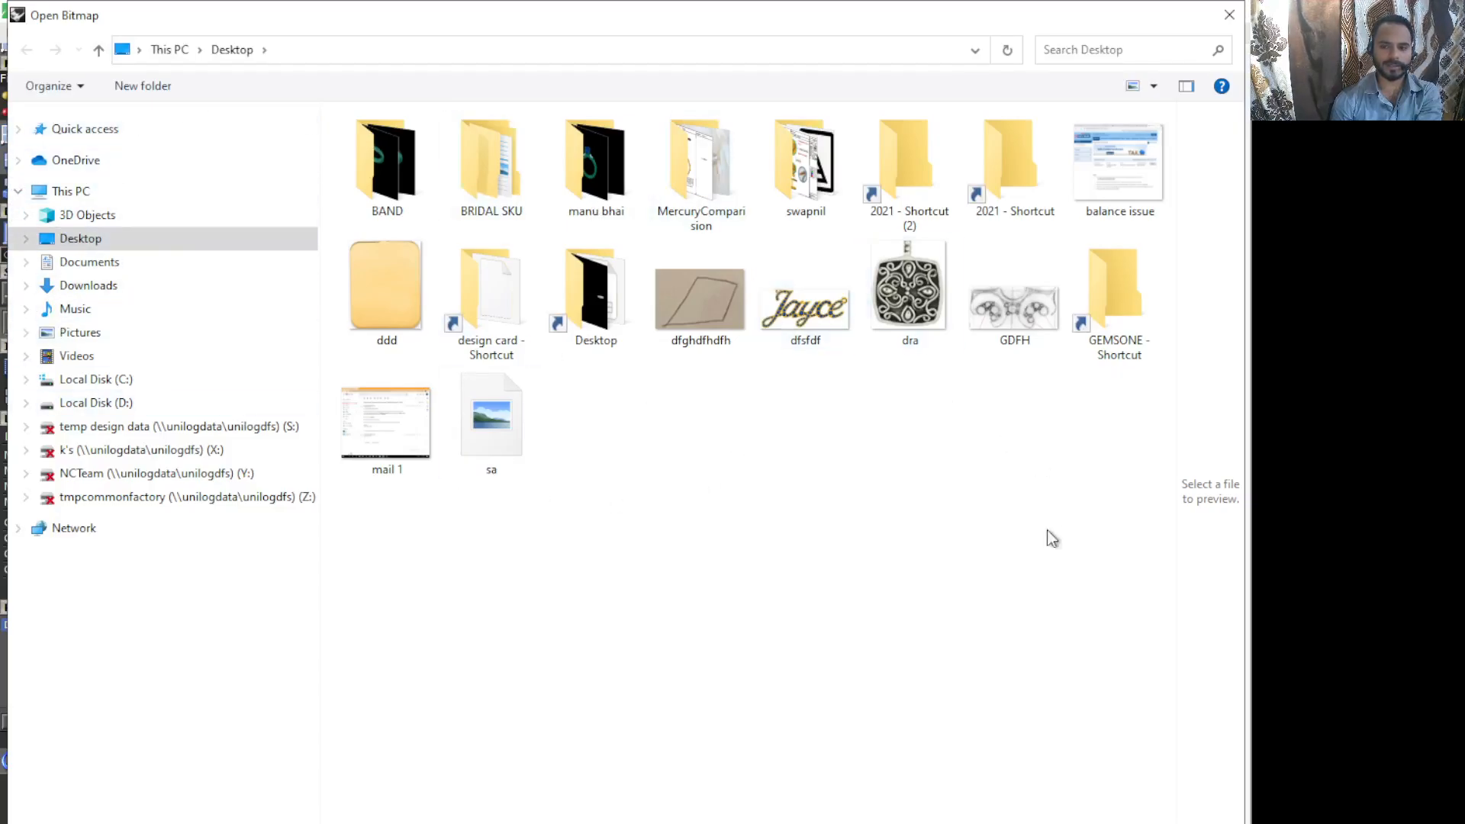
pyautogui.doubleClick(492, 423)
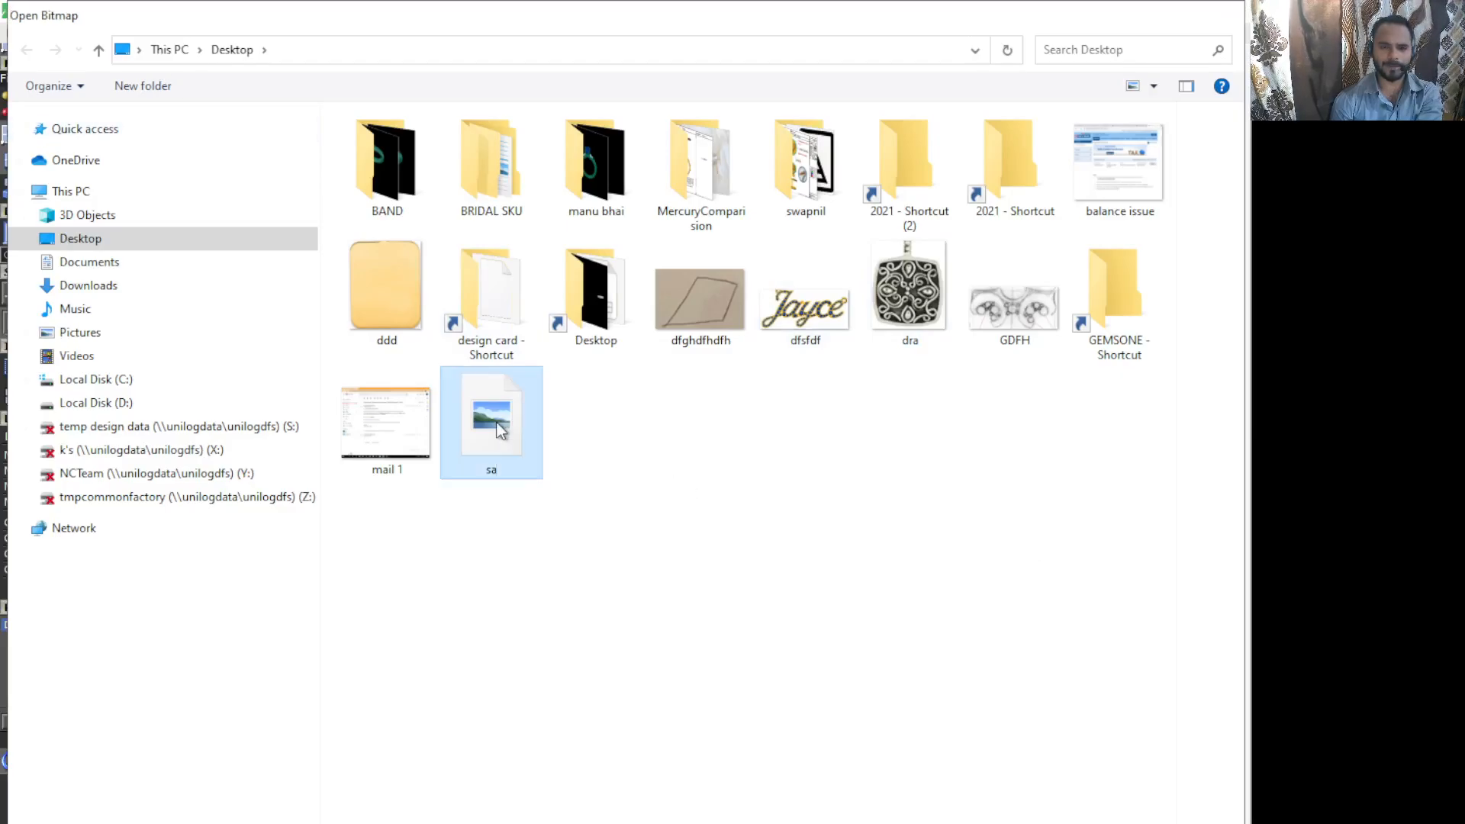
pyautogui.write('0')
pyautogui.press('Return')
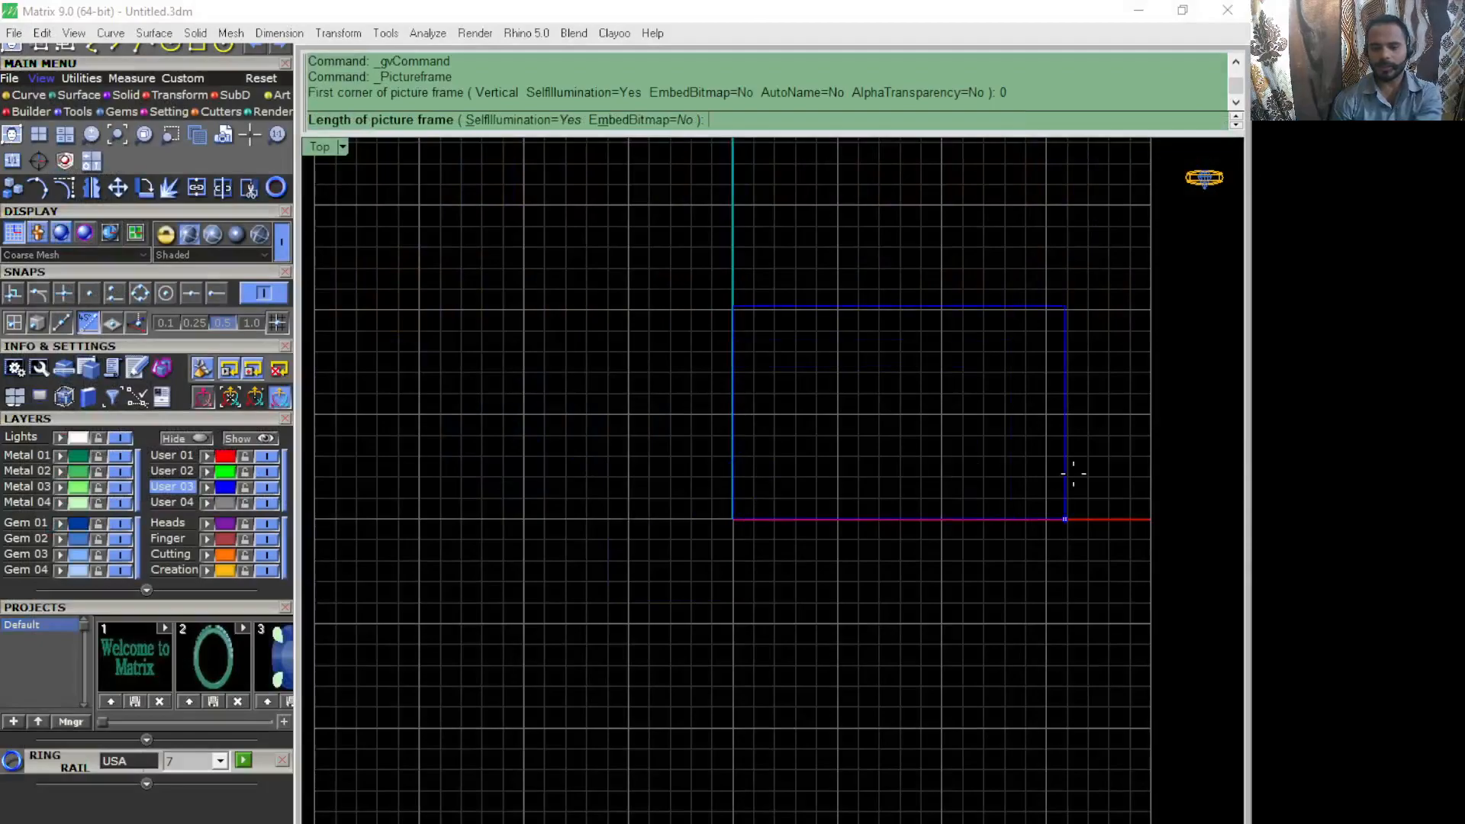
pyautogui.click(1151, 483)
# Step: Select the placed picture frame and delete it from the Top view
pyautogui.click(946, 431)
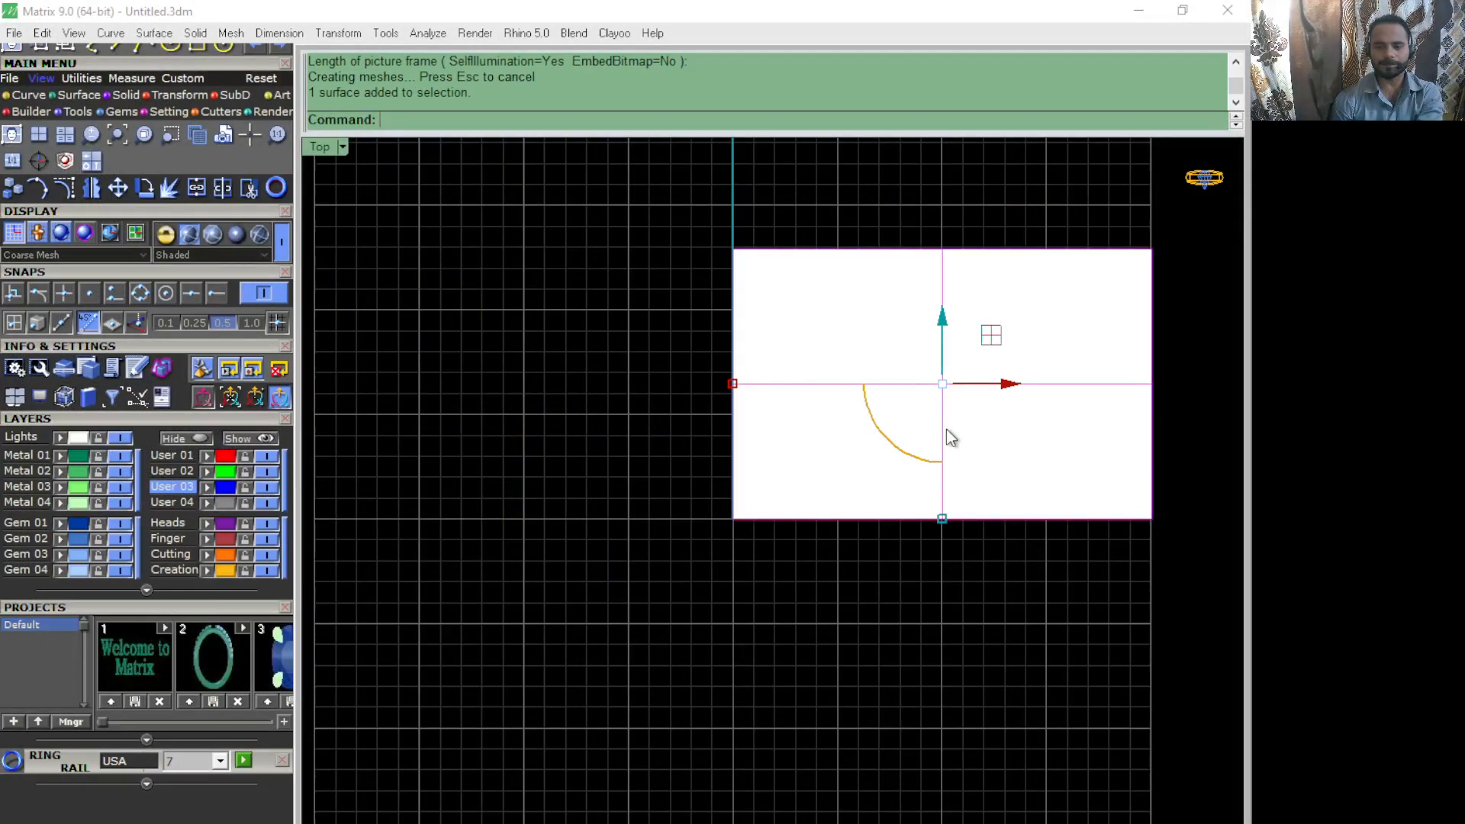
pyautogui.click(696, 586)
pyautogui.click(853, 445)
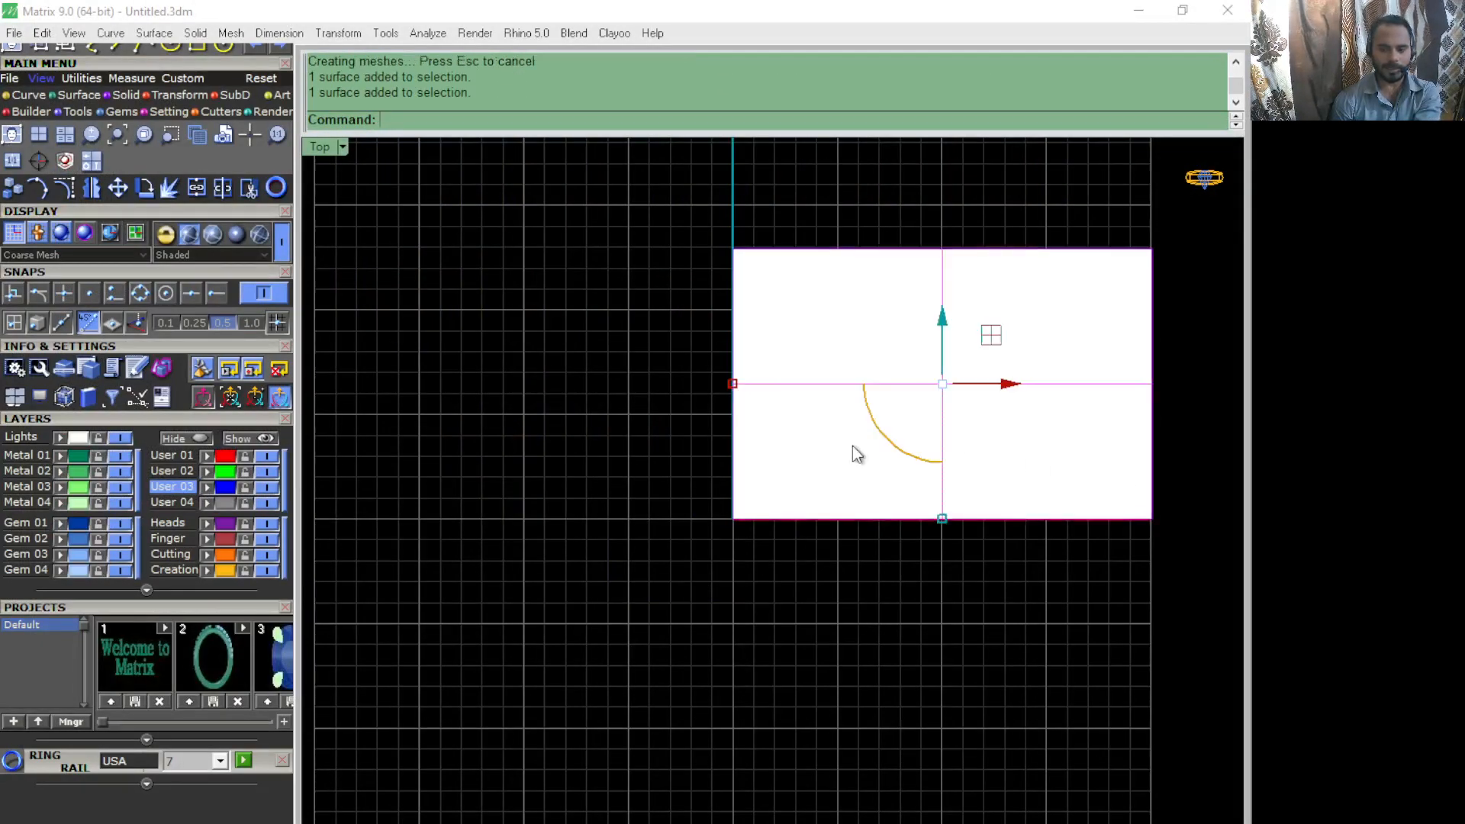
pyautogui.press('Delete')
# Step: Start another picture frame and open the Desktop folder named after a person to look for its image
pyautogui.scroll(-2, 842, 442)
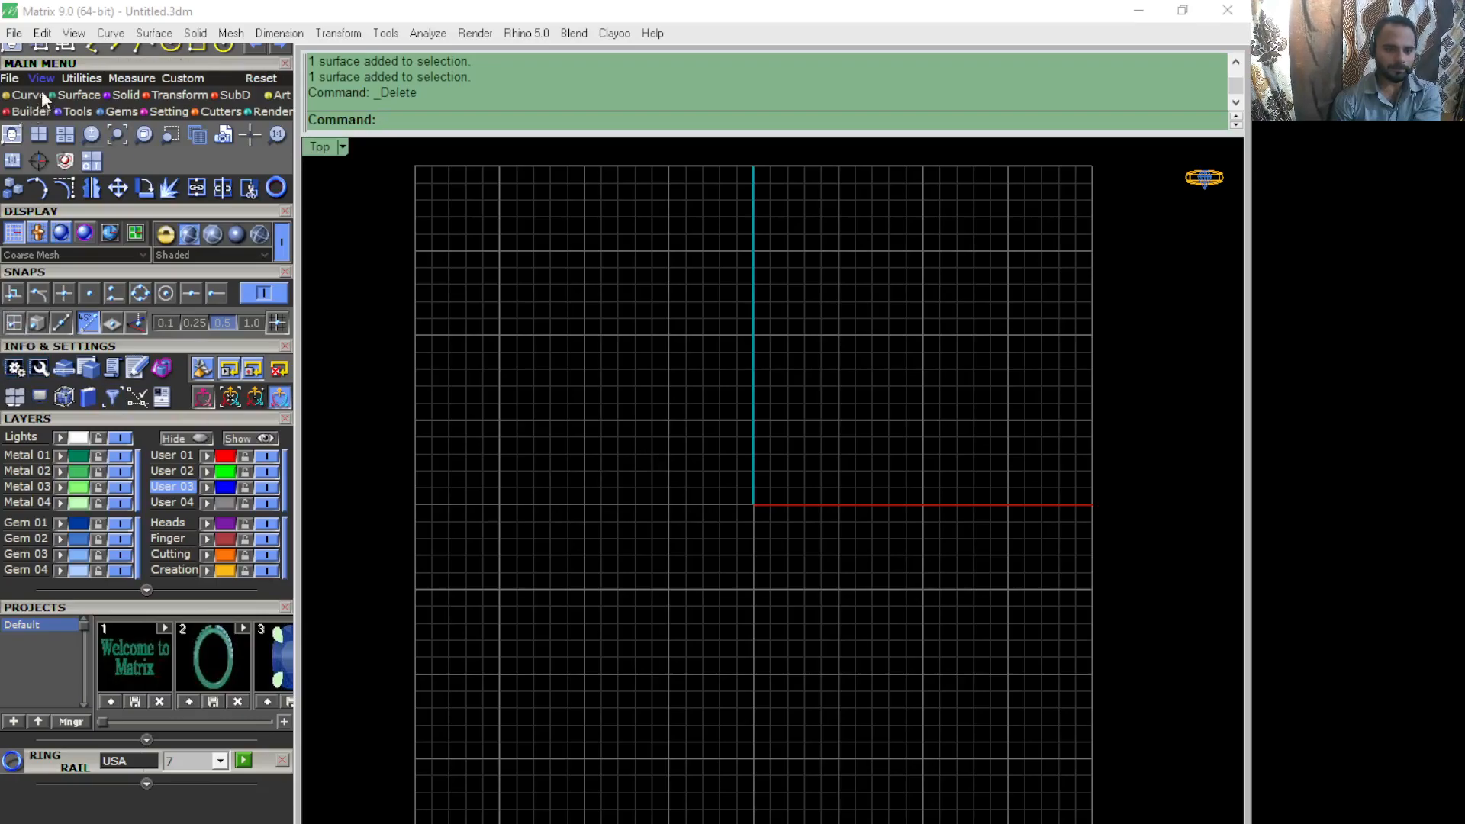
pyautogui.click(12, 135)
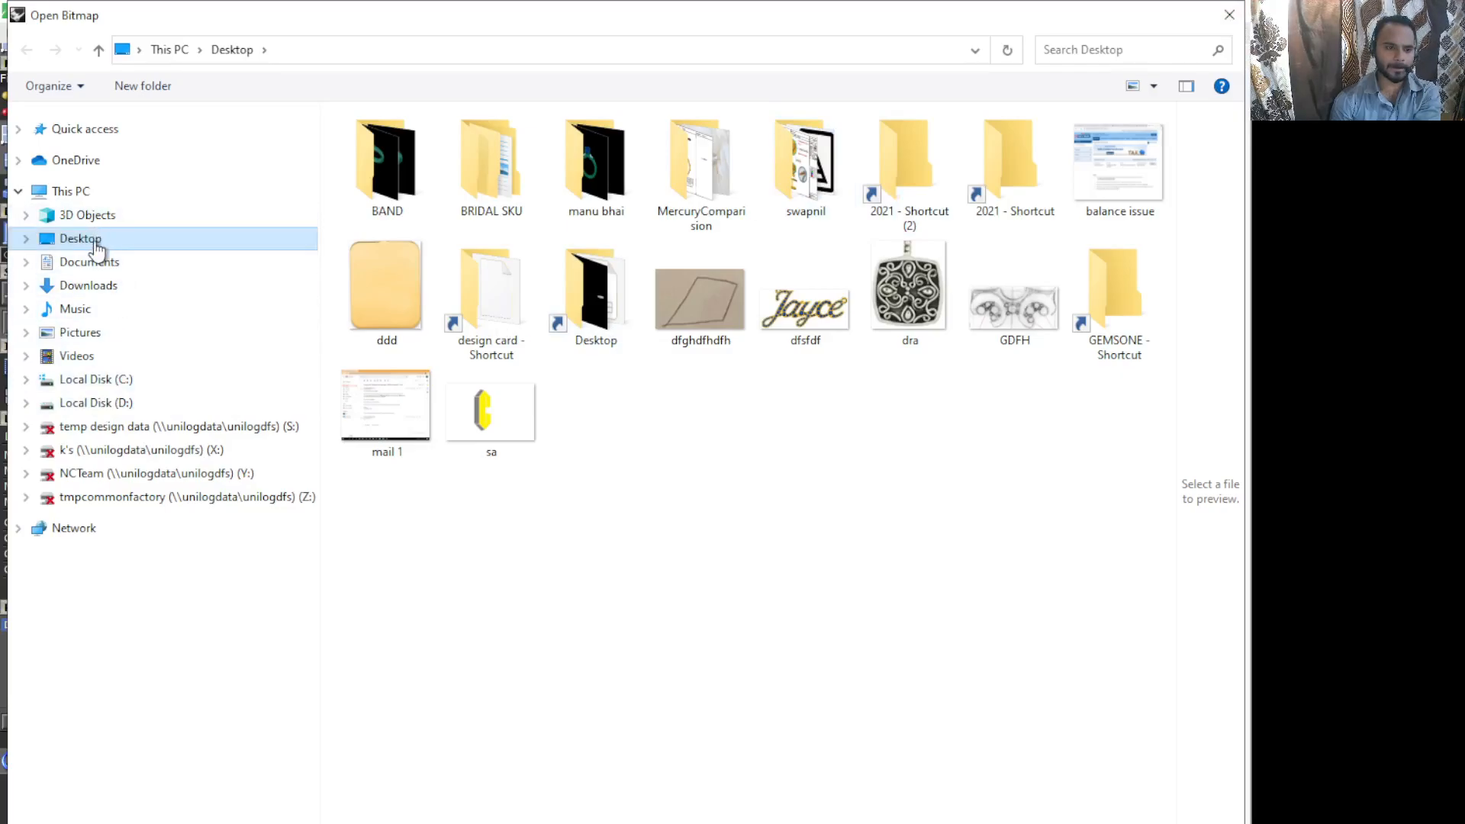
pyautogui.doubleClick(596, 161)
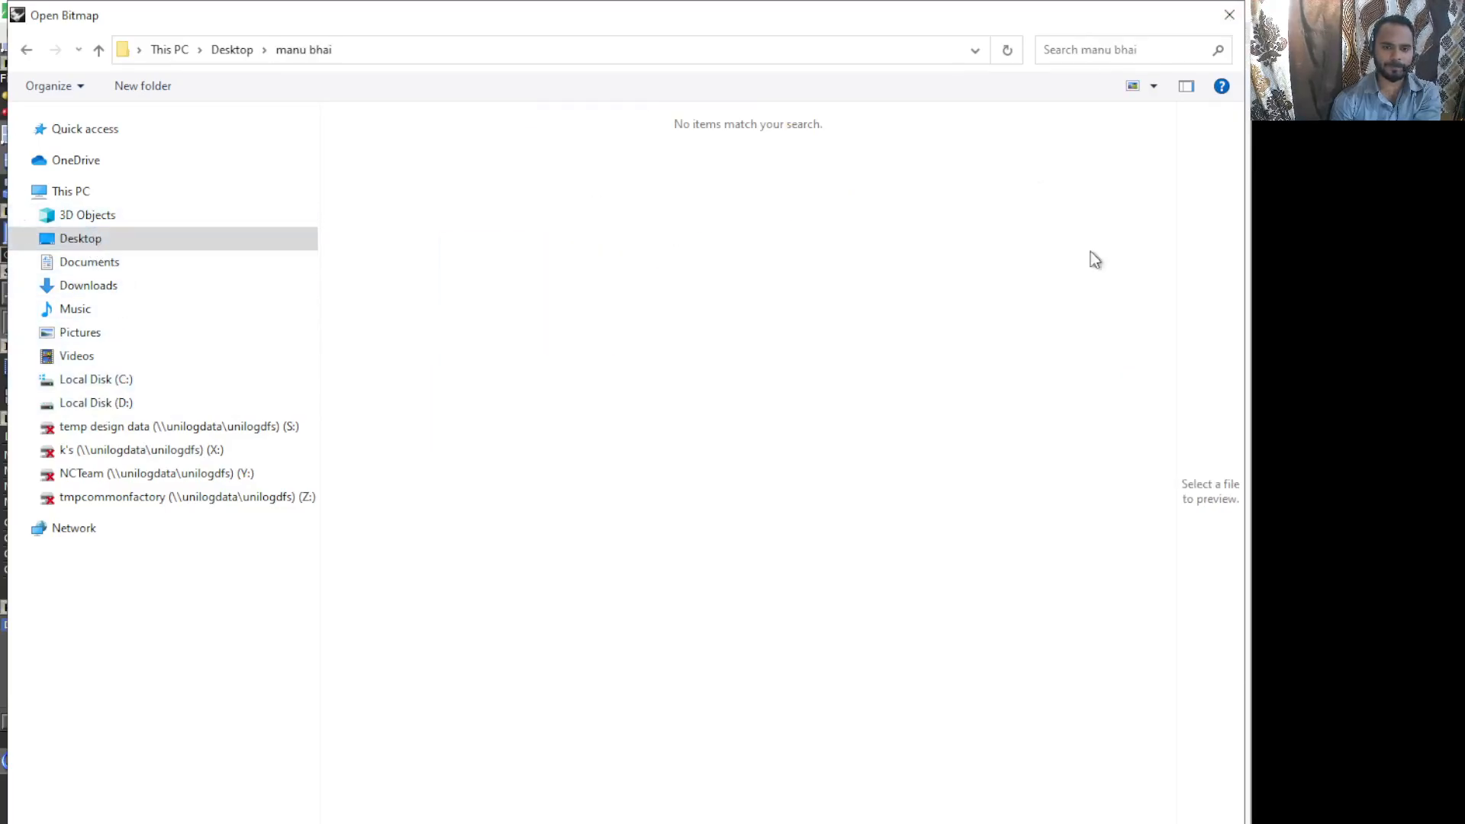